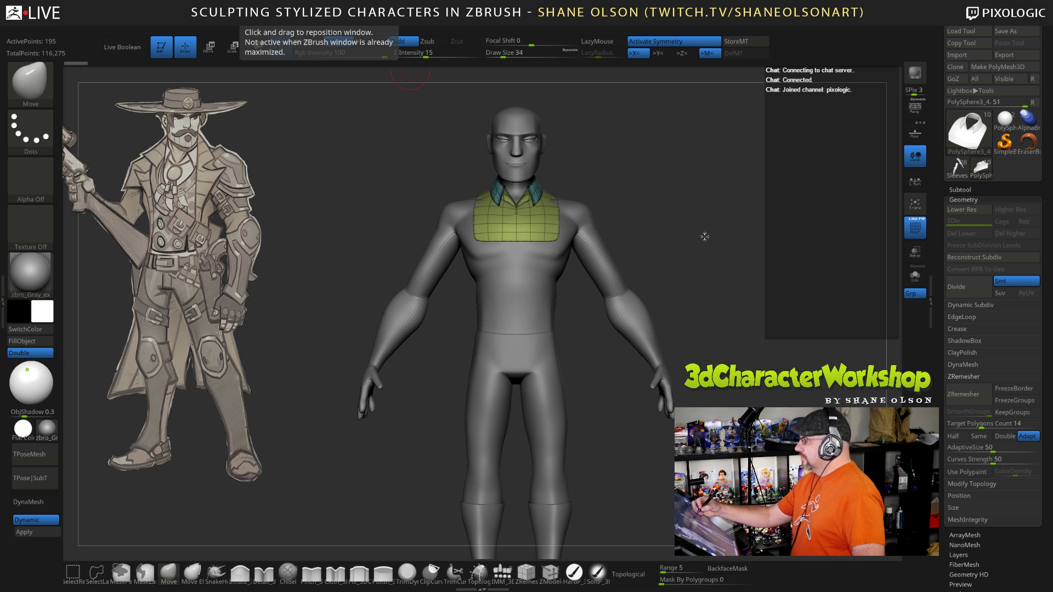
pyautogui.press('s')
pyautogui.moveTo(700, 236); pyautogui.dragTo(702, 236)
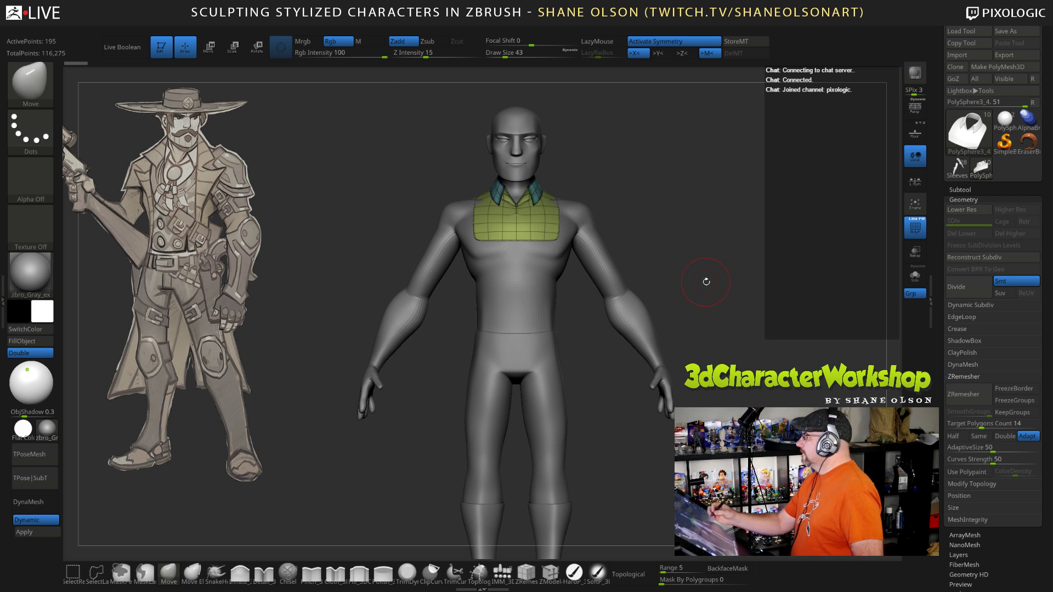
pyautogui.moveTo(706, 282)
pyautogui.keyDown('alt'); pyautogui.mouseDown()
pyautogui.moveTo(717, 275)
pyautogui.moveTo(702, 291)
pyautogui.moveTo(692, 286)
pyautogui.mouseUp(); pyautogui.keyUp('alt')
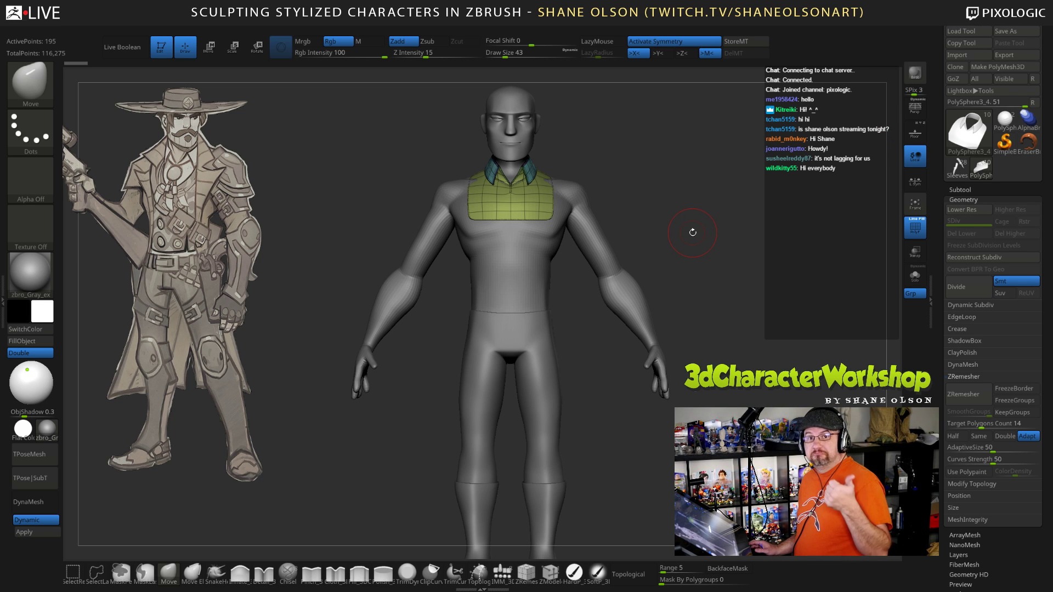
pyautogui.moveTo(694, 219); pyautogui.dragTo(699, 219)
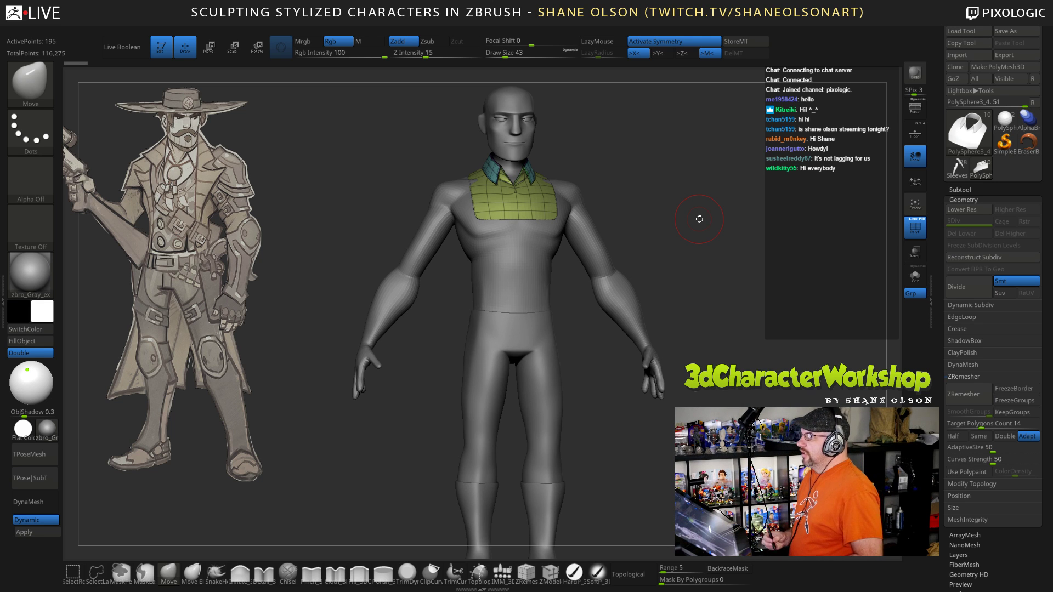
pyautogui.moveTo(713, 252); pyautogui.dragTo(712, 248)
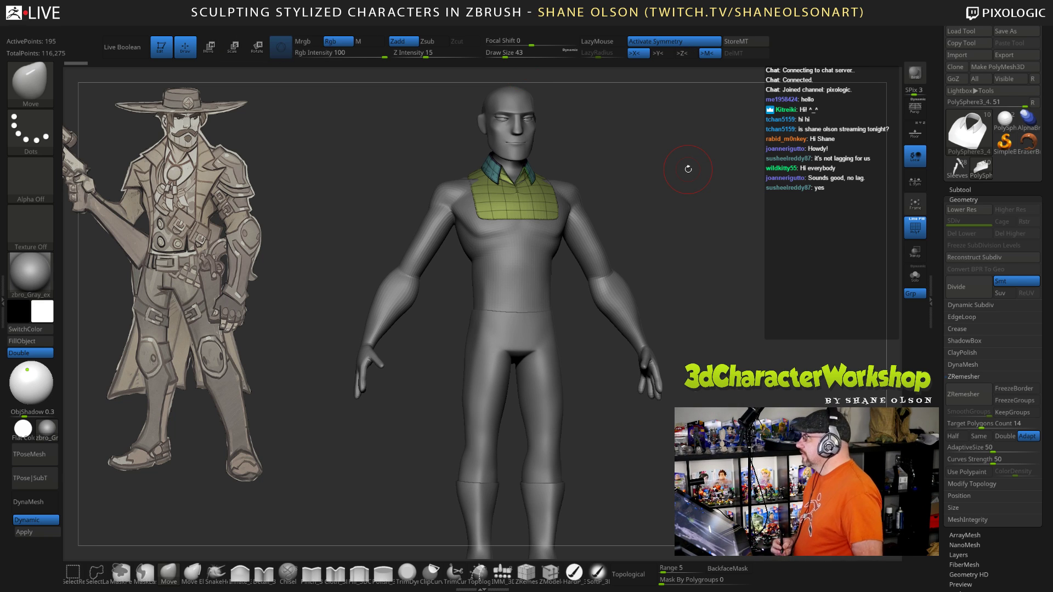
pyautogui.keyDown('alt'); pyautogui.moveTo(688, 223); pyautogui.dragTo(689, 251); pyautogui.keyUp('alt')
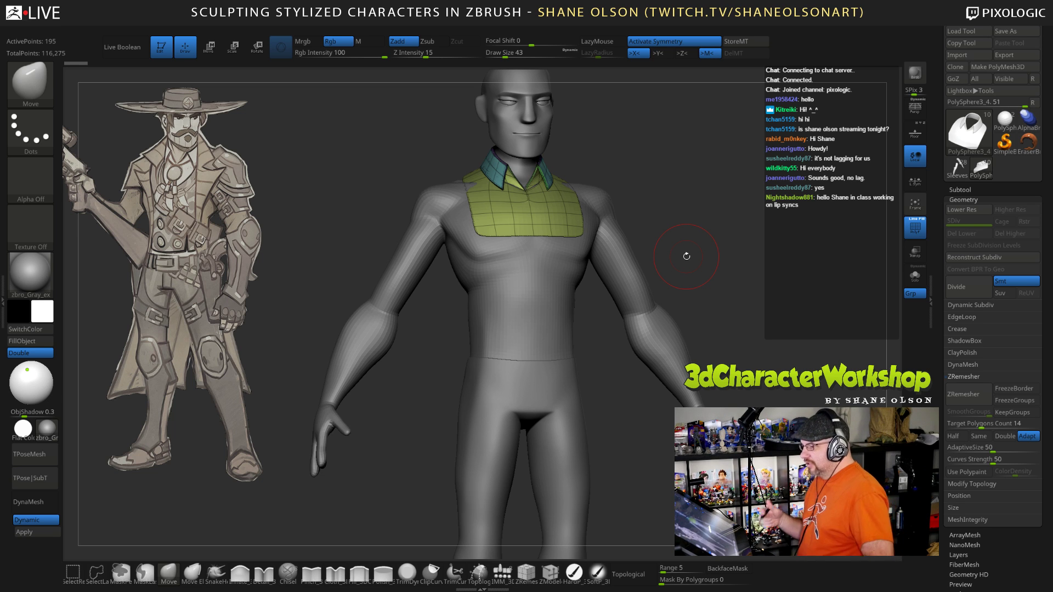
pyautogui.moveTo(687, 256)
pyautogui.mouseDown()
pyautogui.moveTo(687, 236)
pyautogui.moveTo(679, 258)
pyautogui.mouseUp()
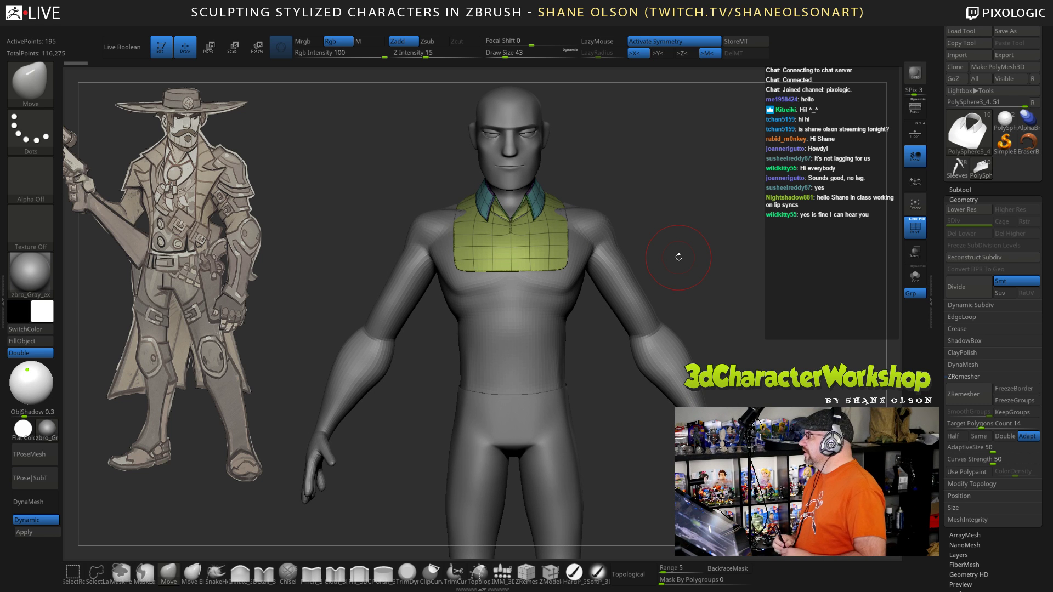
pyautogui.moveTo(740, 298); pyautogui.dragTo(677, 275)
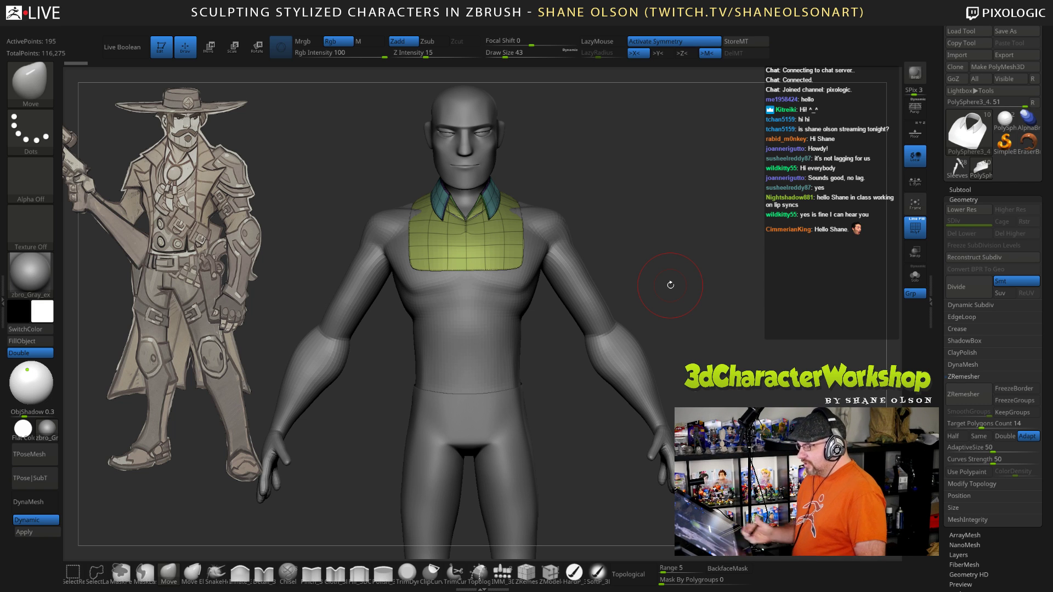
pyautogui.moveTo(677, 308)
pyautogui.keyDown('alt'); pyautogui.mouseDown()
pyautogui.moveTo(718, 302)
pyautogui.moveTo(705, 301)
pyautogui.moveTo(698, 329)
pyautogui.moveTo(716, 327)
pyautogui.moveTo(700, 362)
pyautogui.mouseUp(); pyautogui.keyUp('alt')
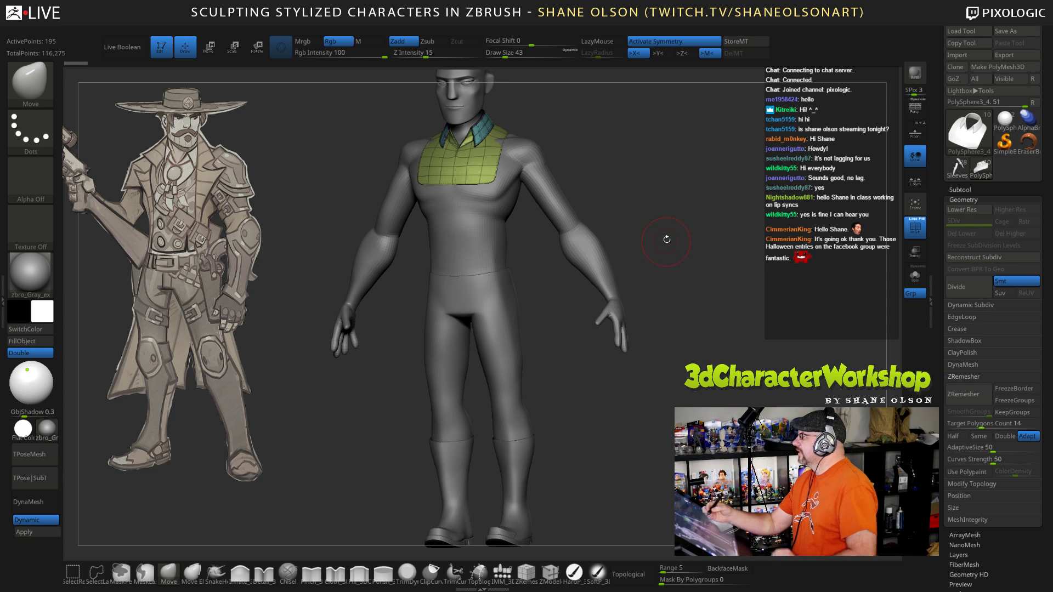
pyautogui.moveTo(669, 247); pyautogui.dragTo(680, 247)
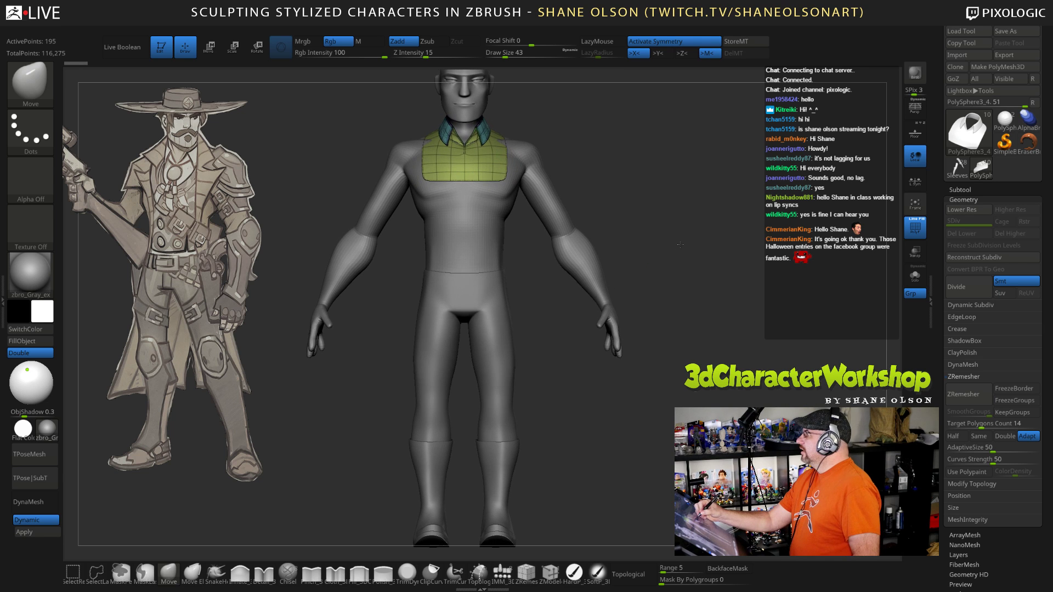
pyautogui.moveTo(668, 282)
pyautogui.keyDown('alt'); pyautogui.mouseDown()
pyautogui.moveTo(639, 273)
pyautogui.moveTo(666, 266)
pyautogui.mouseUp(); pyautogui.keyUp('alt')
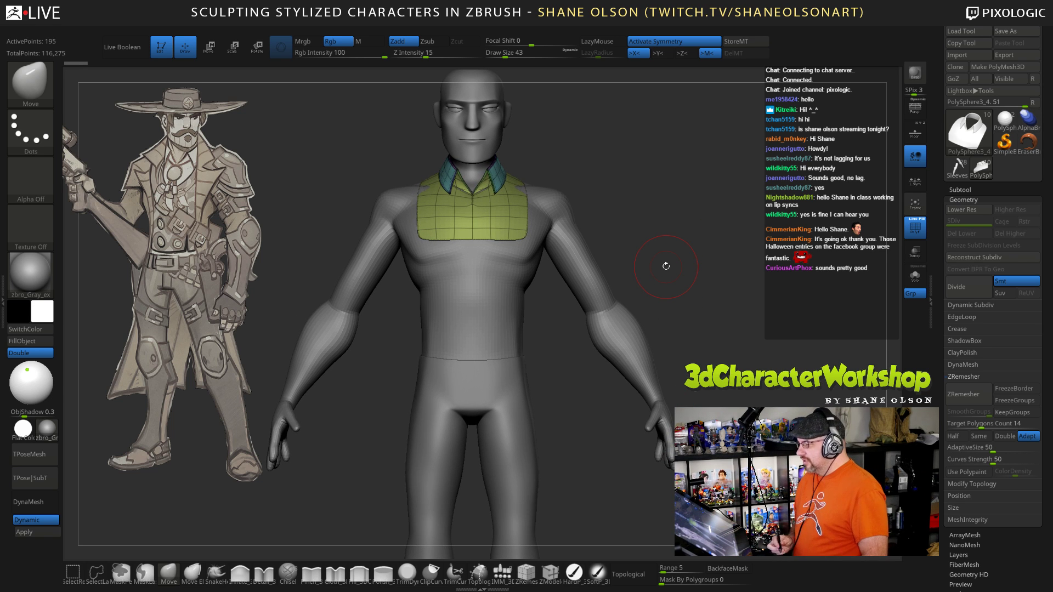
pyautogui.keyDown('alt'); pyautogui.moveTo(639, 232); pyautogui.dragTo(665, 247); pyautogui.keyUp('alt')
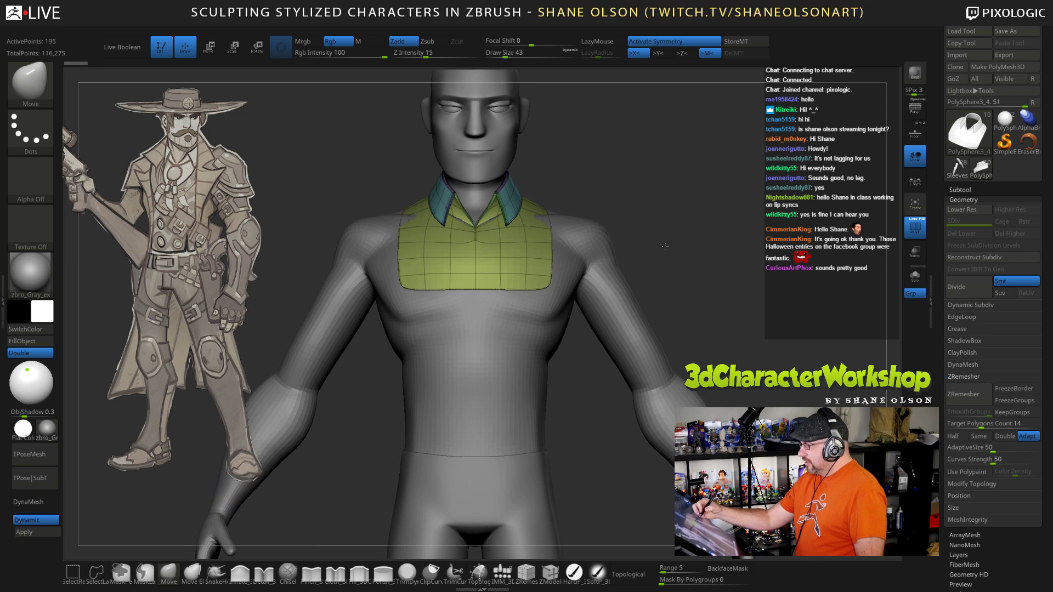
pyautogui.press('s')
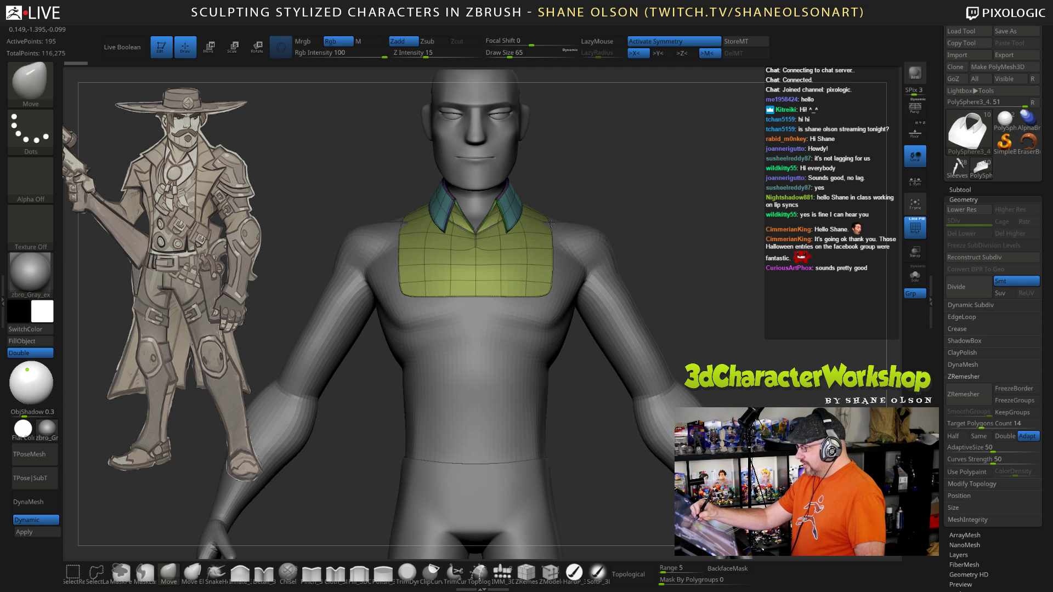
pyautogui.moveTo(728, 290); pyautogui.dragTo(713, 332)
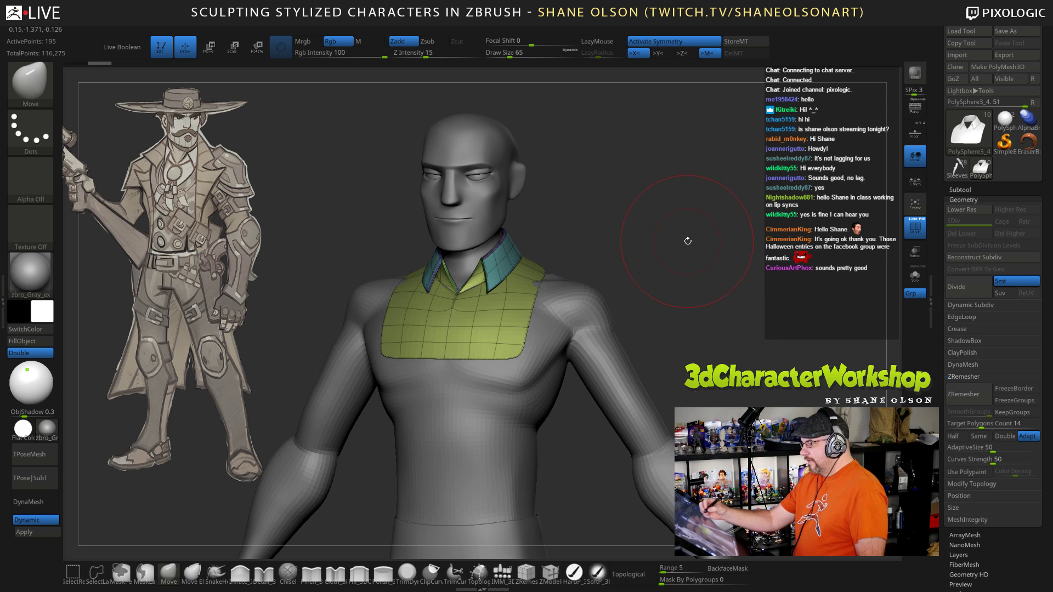
pyautogui.keyDown('shift'); pyautogui.moveTo(687, 234); pyautogui.dragTo(684, 245); pyautogui.keyUp('shift')
pyautogui.press('[')
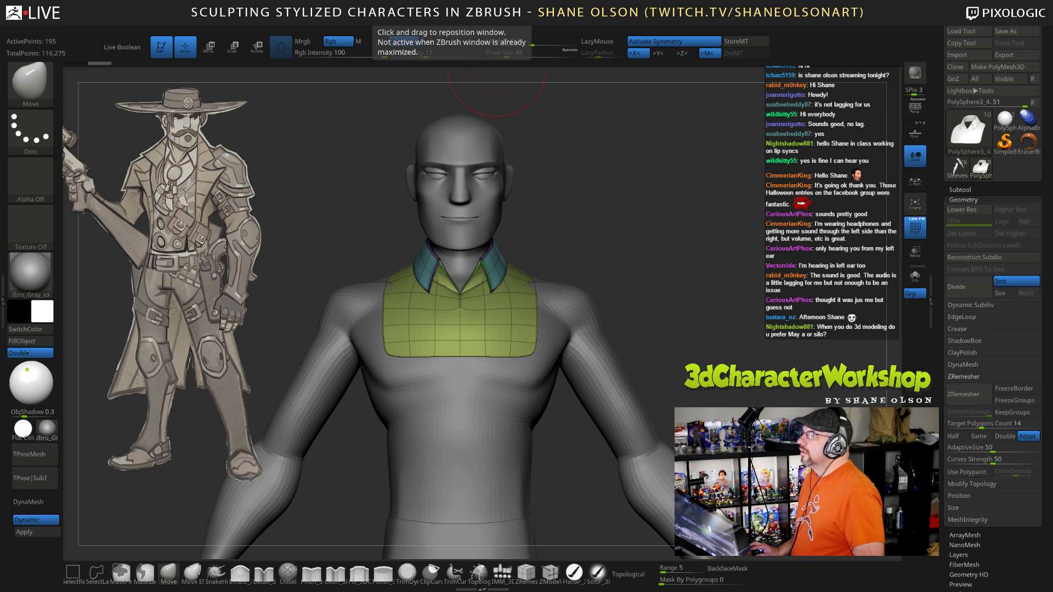
pyautogui.hotkey('ctrl', 's')
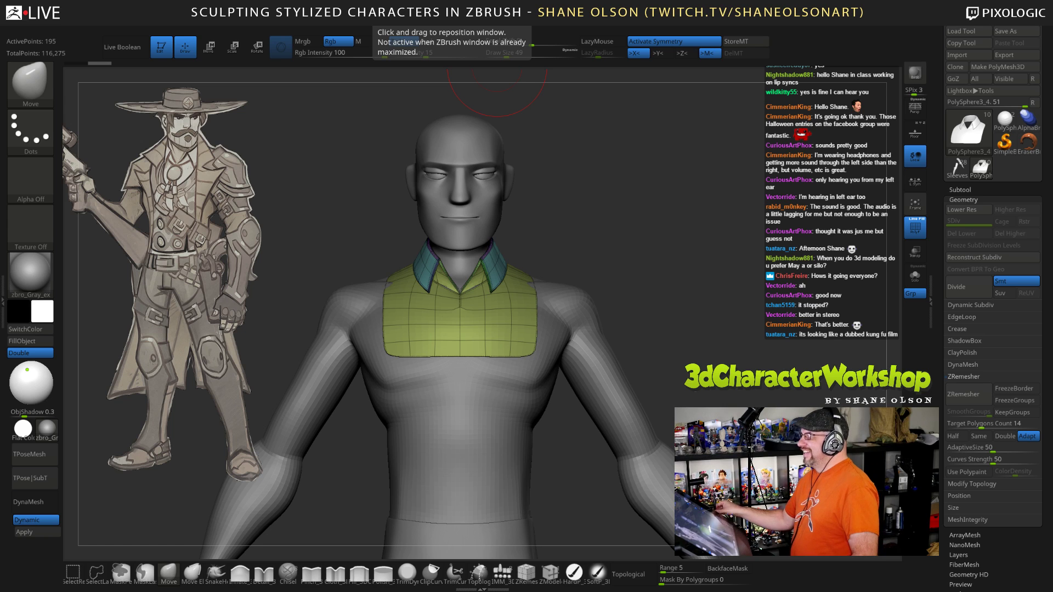
pyautogui.moveTo(677, 287); pyautogui.dragTo(677, 289)
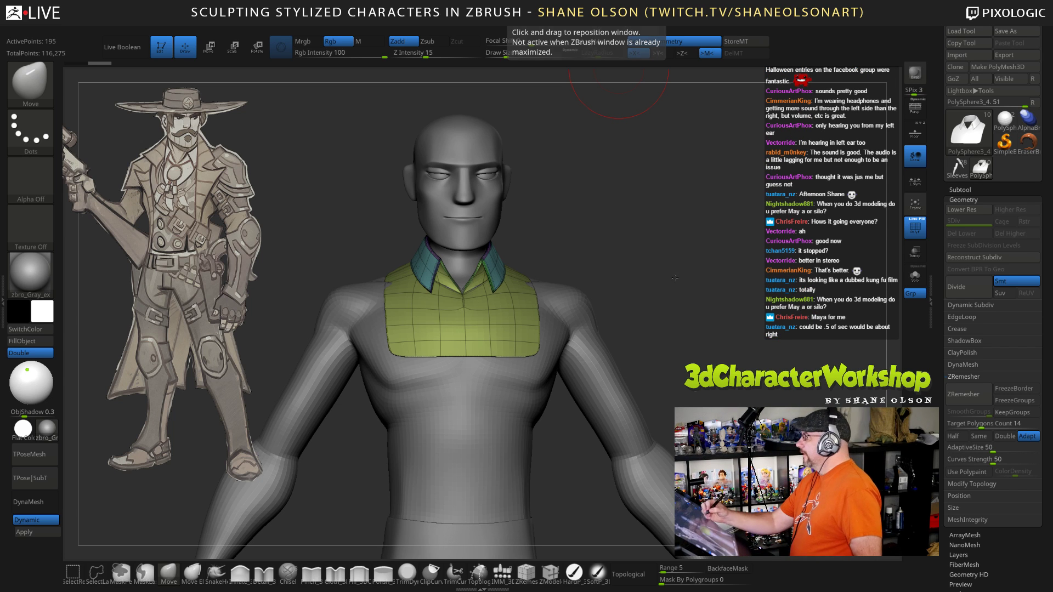
pyautogui.moveTo(692, 291)
pyautogui.mouseDown()
pyautogui.moveTo(669, 275)
pyautogui.moveTo(685, 264)
pyautogui.moveTo(674, 282)
pyautogui.mouseUp()
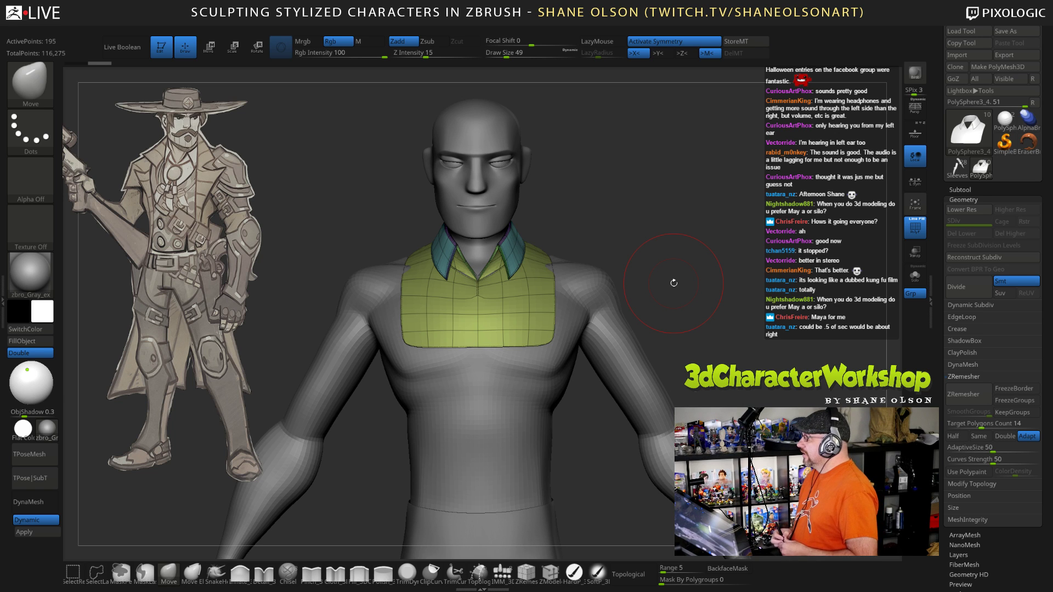
pyautogui.moveTo(674, 283)
pyautogui.mouseDown()
pyautogui.moveTo(721, 288)
pyautogui.moveTo(705, 292)
pyautogui.mouseUp()
pyautogui.press('s')
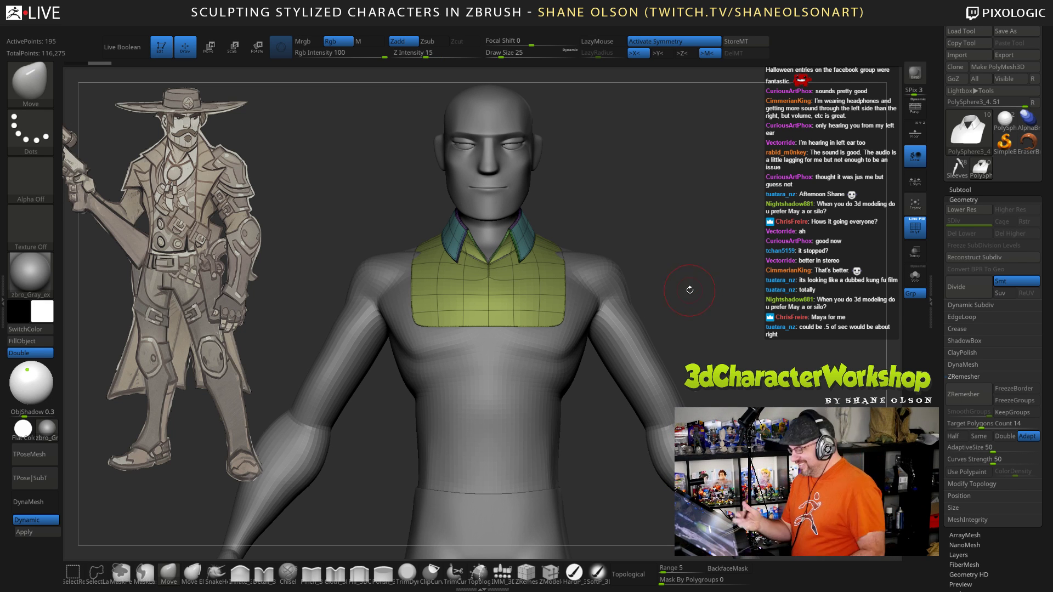
pyautogui.moveTo(698, 262); pyautogui.dragTo(662, 273)
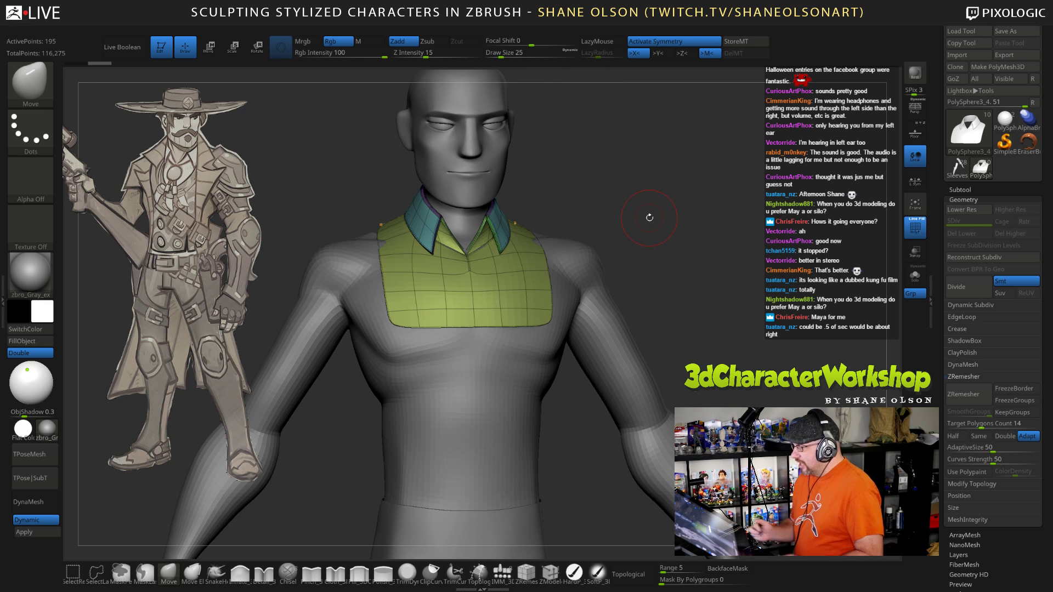
pyautogui.moveTo(682, 252)
pyautogui.keyDown('shift'); pyautogui.mouseDown()
pyautogui.moveTo(695, 248)
pyautogui.moveTo(651, 263)
pyautogui.mouseUp(); pyautogui.keyUp('shift')
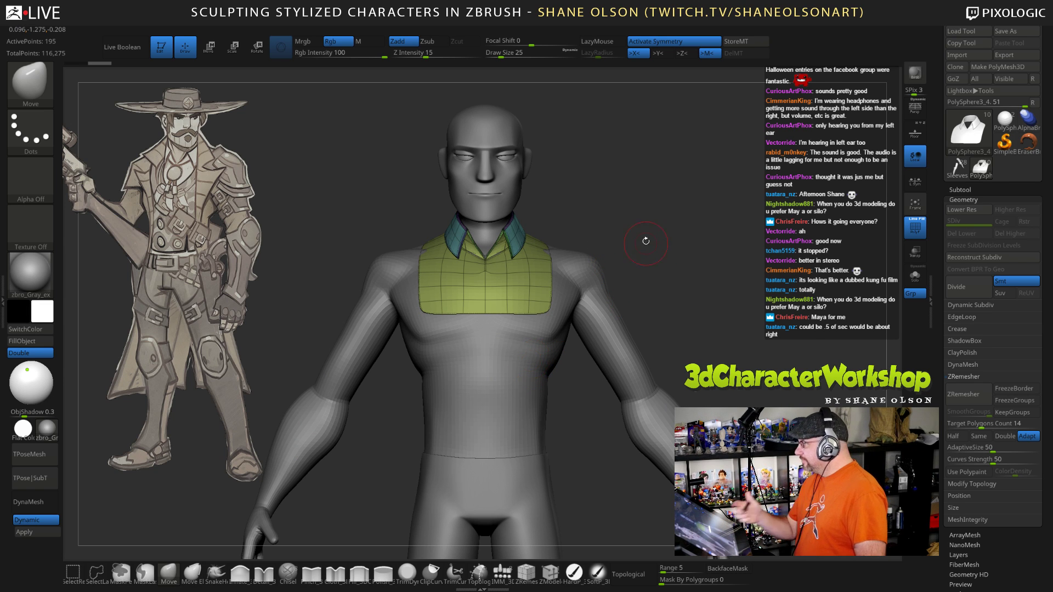
pyautogui.keyDown('alt'); pyautogui.moveTo(646, 239); pyautogui.dragTo(651, 276); pyautogui.keyUp('alt')
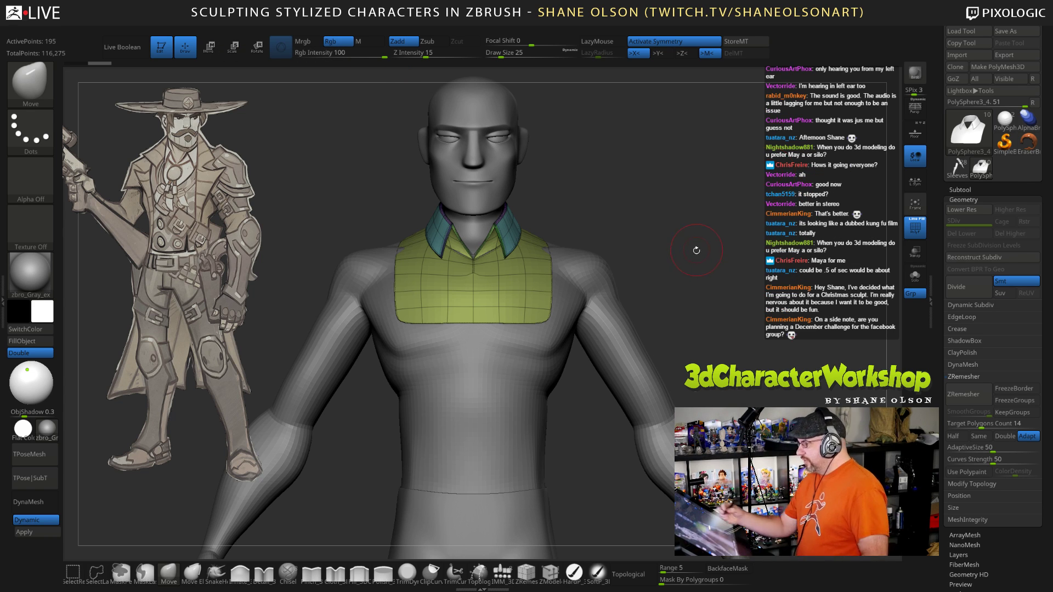
pyautogui.moveTo(701, 258); pyautogui.dragTo(685, 277)
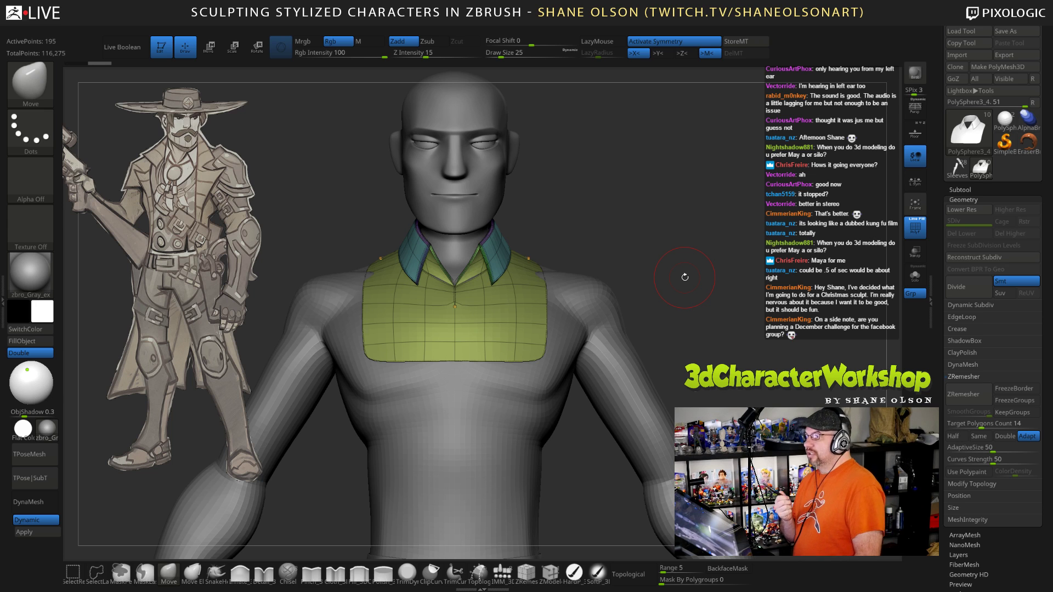
pyautogui.keyDown('alt'); pyautogui.moveTo(692, 278); pyautogui.dragTo(723, 242); pyautogui.keyUp('alt')
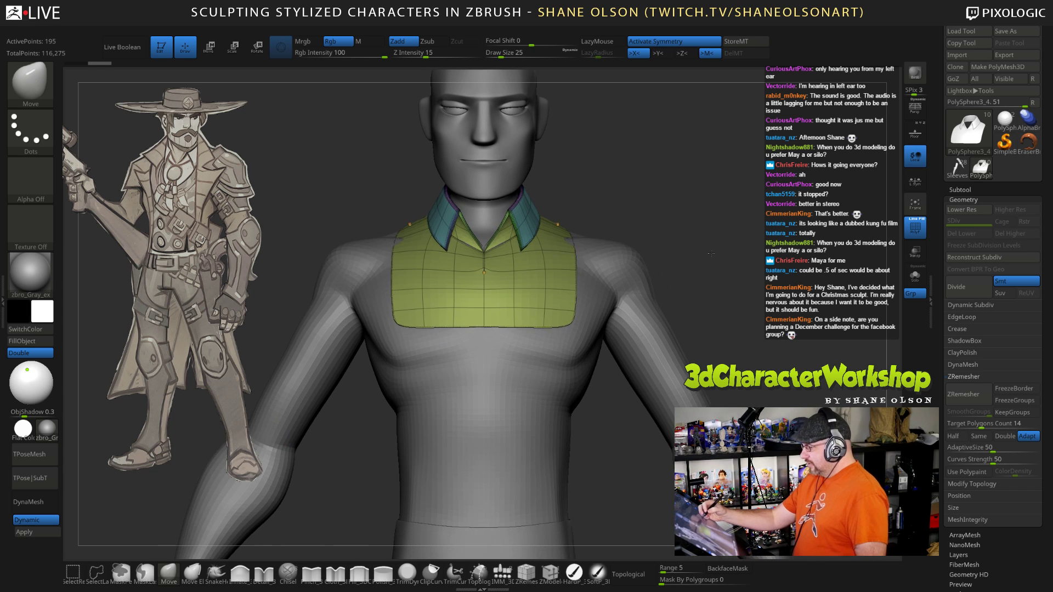
# Step: Examine the character's legs and boots from the front, side and below
pyautogui.keyDown('alt'); pyautogui.moveTo(589, 212); pyautogui.dragTo(606, 381); pyautogui.keyUp('alt')
pyautogui.keyDown('alt'); pyautogui.moveTo(664, 442); pyautogui.dragTo(632, 409); pyautogui.keyUp('alt')
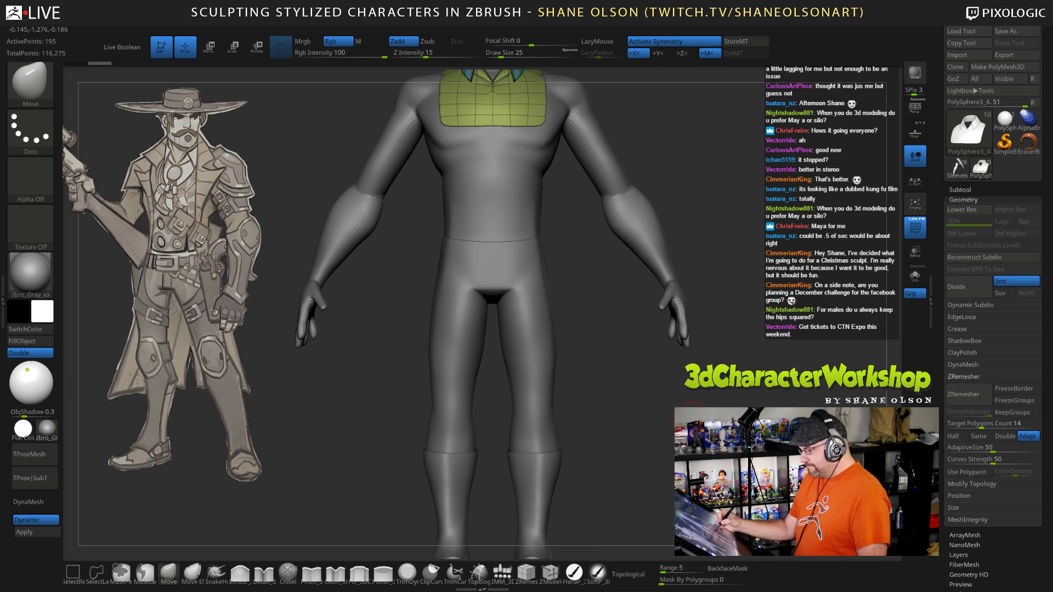
pyautogui.keyDown('alt'); pyautogui.moveTo(693, 421); pyautogui.dragTo(679, 357); pyautogui.keyUp('alt')
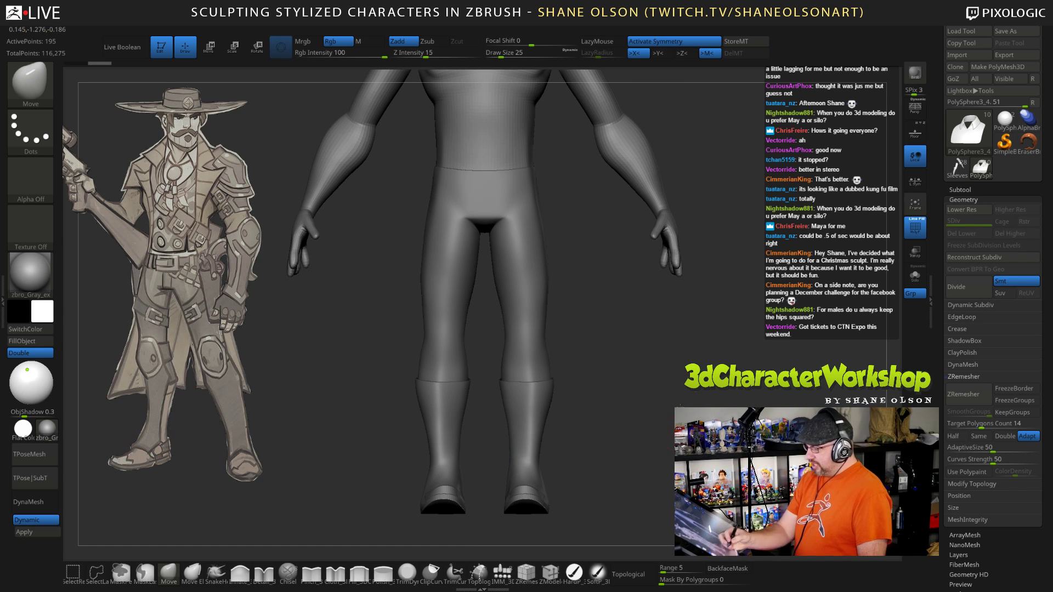
pyautogui.moveTo(795, 439); pyautogui.dragTo(667, 420)
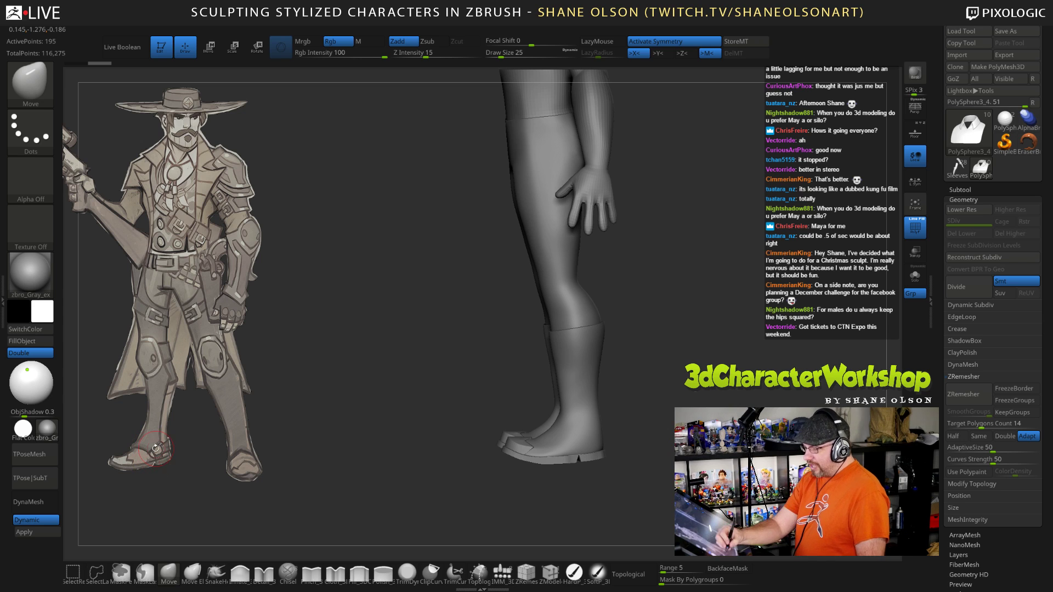
pyautogui.moveTo(608, 501); pyautogui.dragTo(674, 481)
pyautogui.keyDown('alt'); pyautogui.moveTo(667, 393); pyautogui.dragTo(683, 365); pyautogui.keyUp('alt')
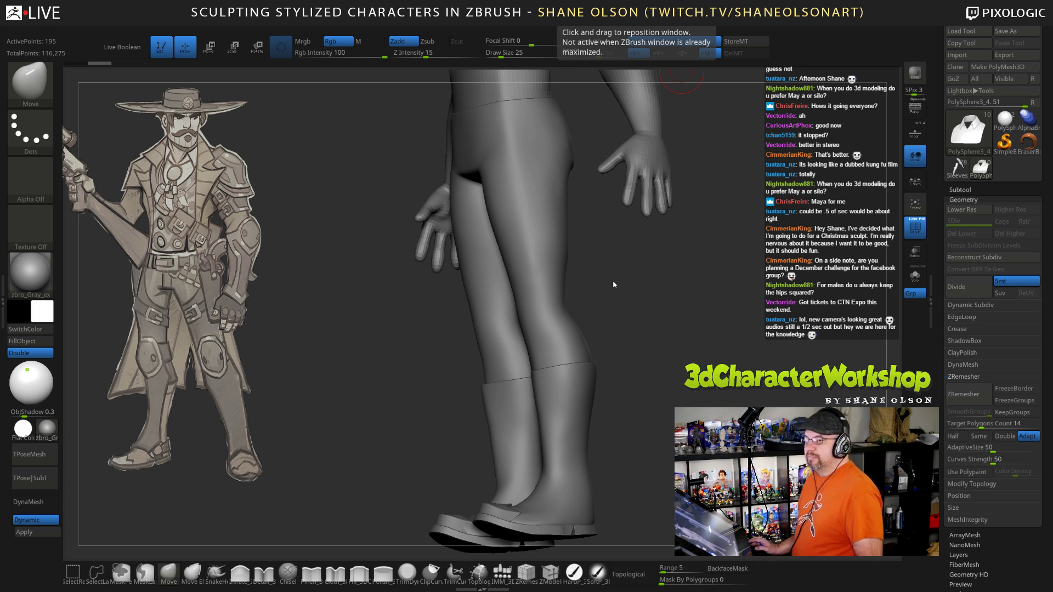
pyautogui.moveTo(649, 284); pyautogui.dragTo(670, 323)
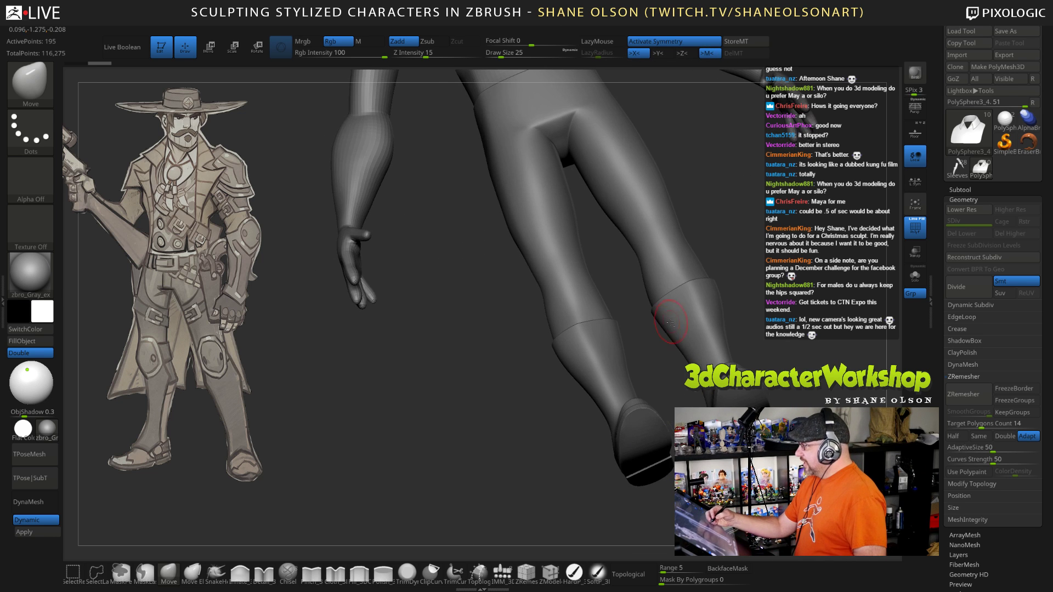
pyautogui.moveTo(743, 279); pyautogui.dragTo(732, 286)
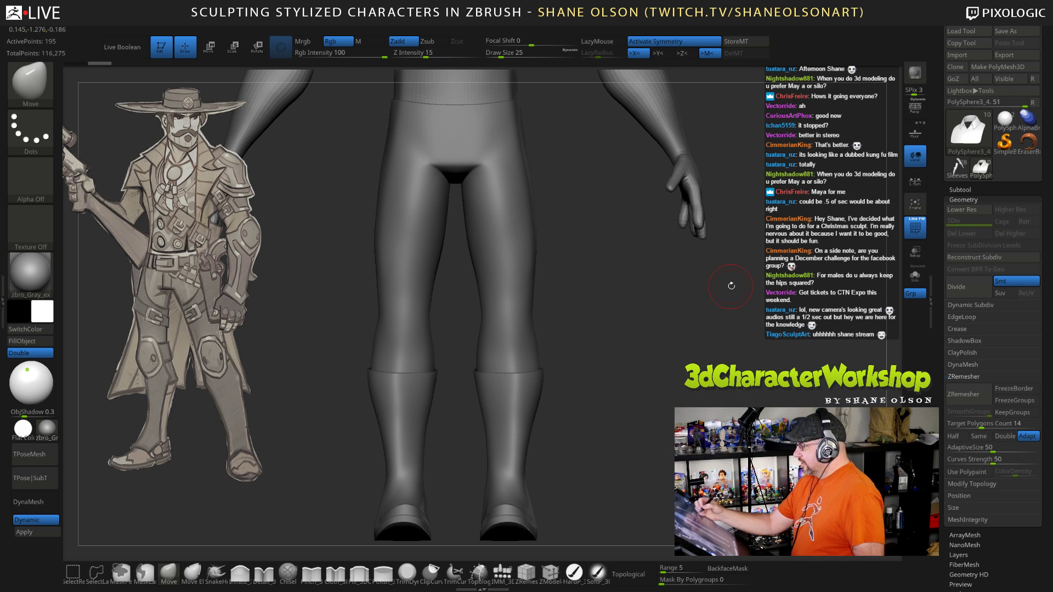
pyautogui.keyDown('alt'); pyautogui.moveTo(674, 343); pyautogui.dragTo(653, 352); pyautogui.keyUp('alt')
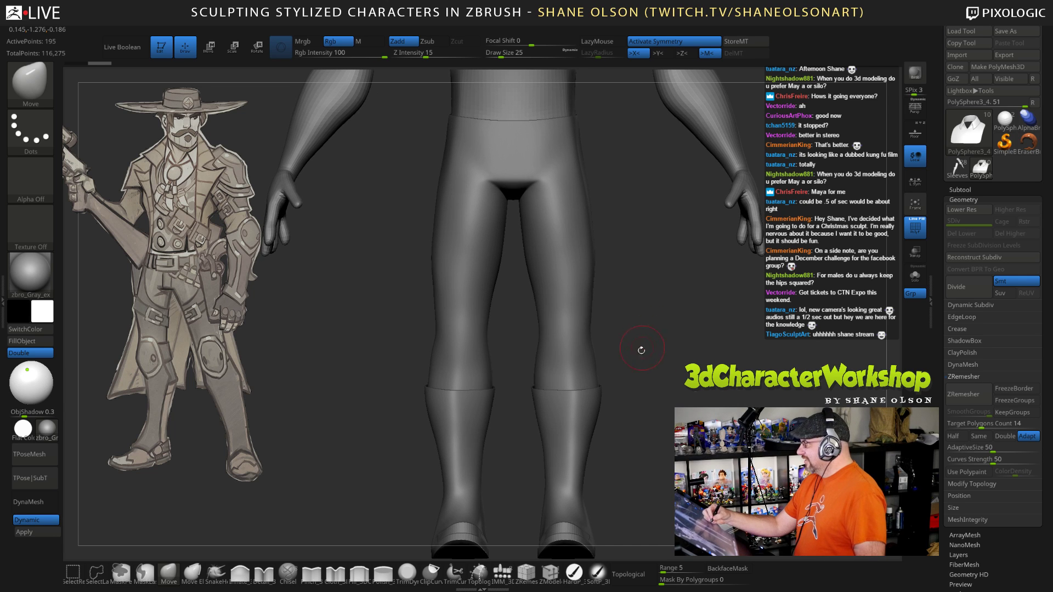
pyautogui.keyDown('alt'); pyautogui.moveTo(627, 400); pyautogui.dragTo(619, 330); pyautogui.keyUp('alt')
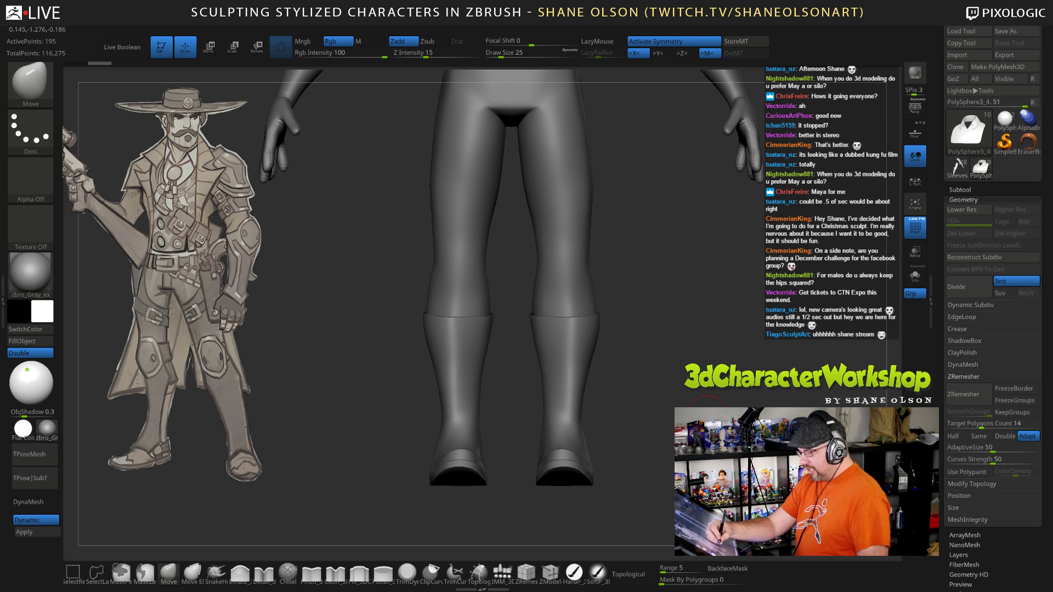
# Step: Make the boots the active subtool and turn off the polygroup wireframe display
pyautogui.moveTo(376, 446); pyautogui.dragTo(637, 414)
pyautogui.keyDown('alt'); pyautogui.click(586, 392); pyautogui.keyUp('alt')
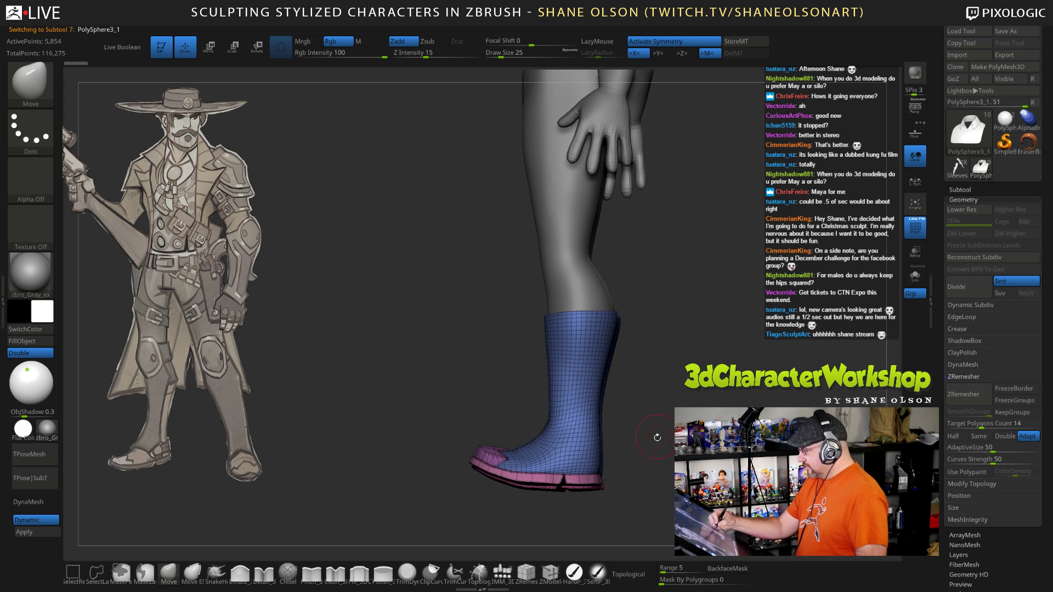
pyautogui.moveTo(789, 367)
pyautogui.mouseDown()
pyautogui.moveTo(817, 368)
pyautogui.moveTo(804, 380)
pyautogui.moveTo(812, 455)
pyautogui.moveTo(786, 369)
pyautogui.mouseUp()
pyautogui.hotkey('shift', 'f')
pyautogui.moveTo(639, 404)
pyautogui.mouseDown()
pyautogui.moveTo(699, 401)
pyautogui.moveTo(676, 399)
pyautogui.mouseUp()
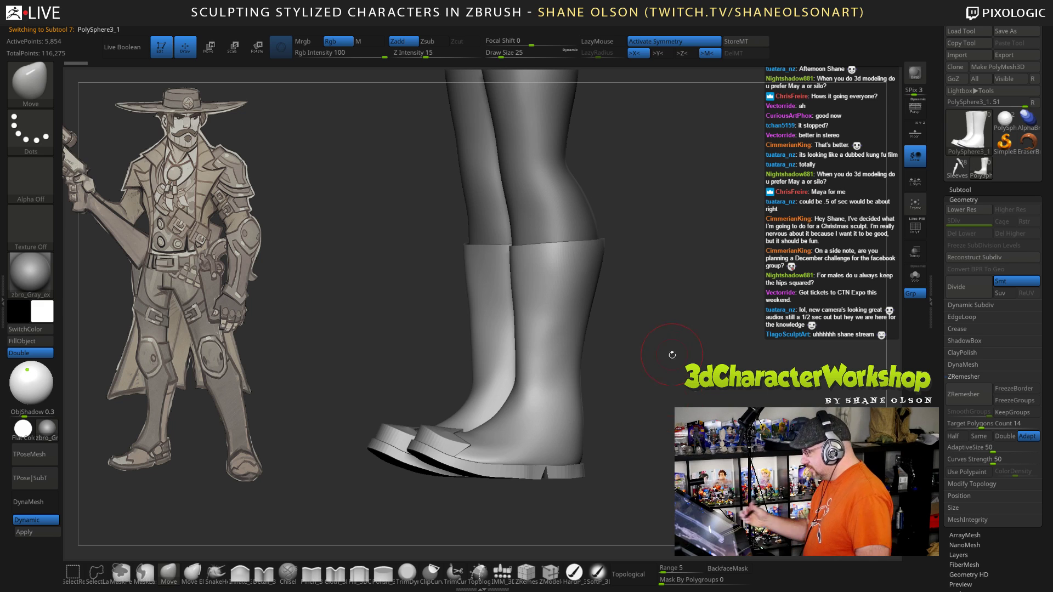
pyautogui.moveTo(673, 355); pyautogui.dragTo(756, 361)
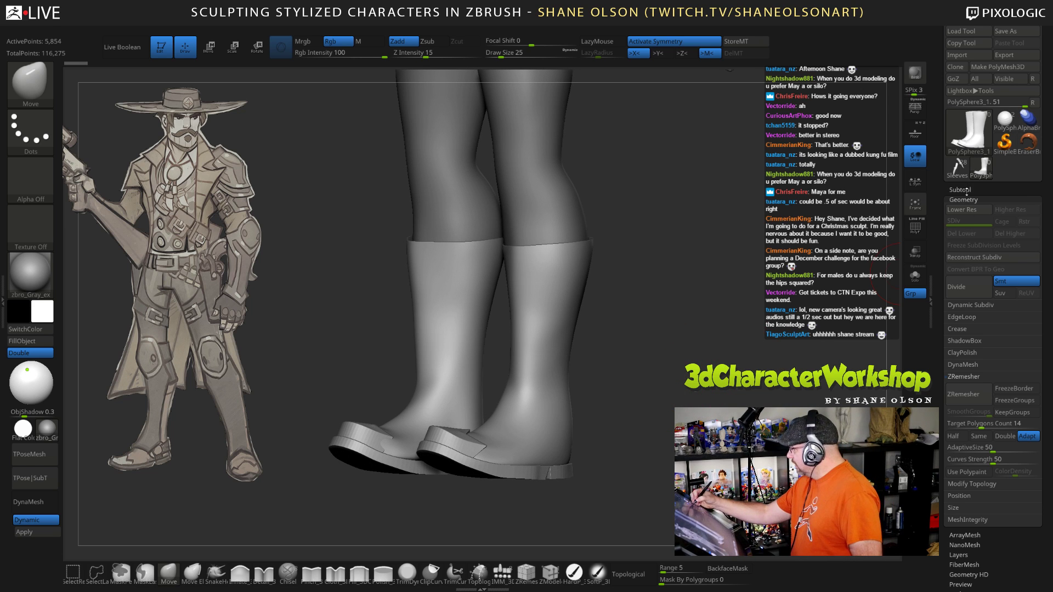
# Step: Examine the boots up close, focusing on one boot's side profile, toe cap and heel
pyautogui.click(963, 190)
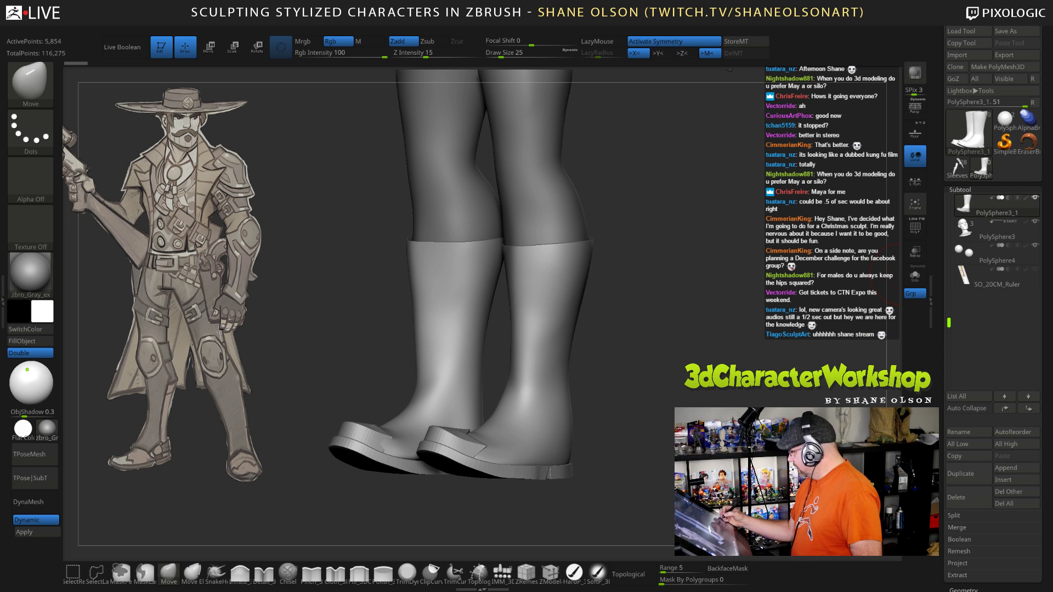
pyautogui.moveTo(968, 421); pyautogui.dragTo(968, 325)
pyautogui.click(964, 496)
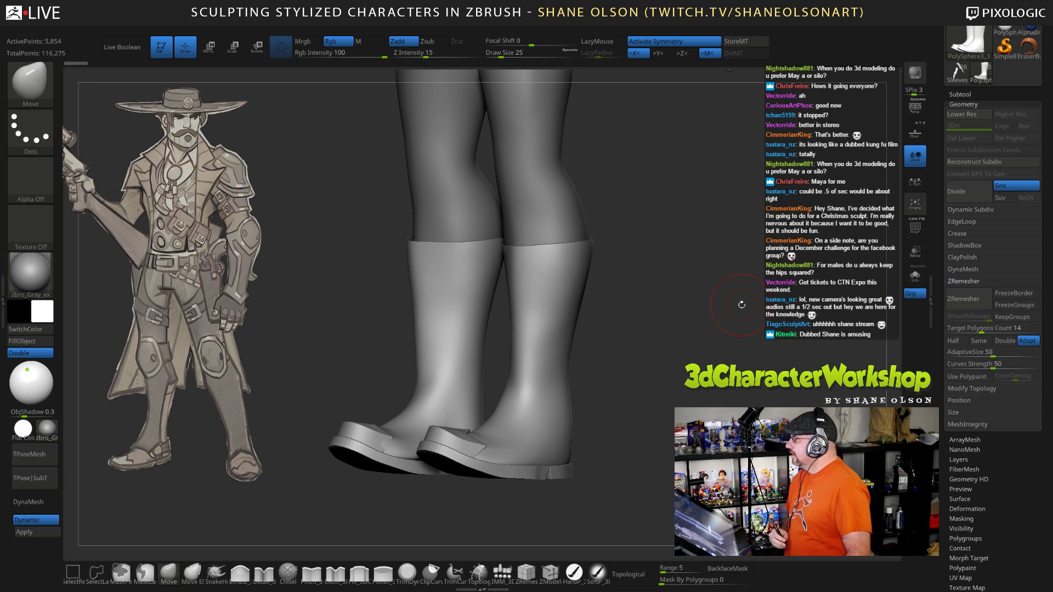
pyautogui.moveTo(701, 263); pyautogui.dragTo(698, 342)
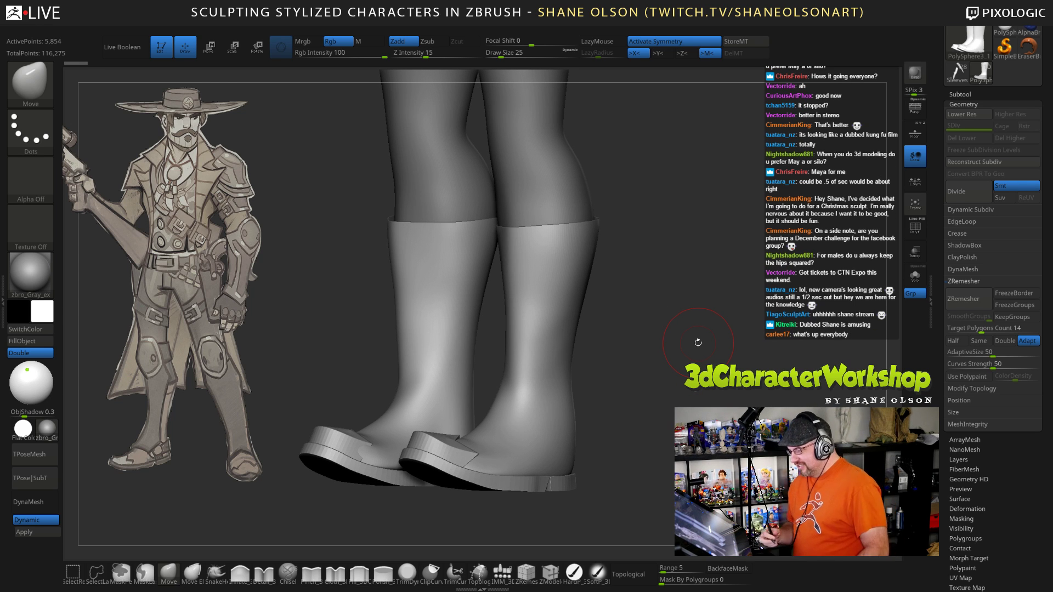
pyautogui.moveTo(692, 303); pyautogui.dragTo(701, 313)
pyautogui.moveTo(676, 372); pyautogui.dragTo(685, 371)
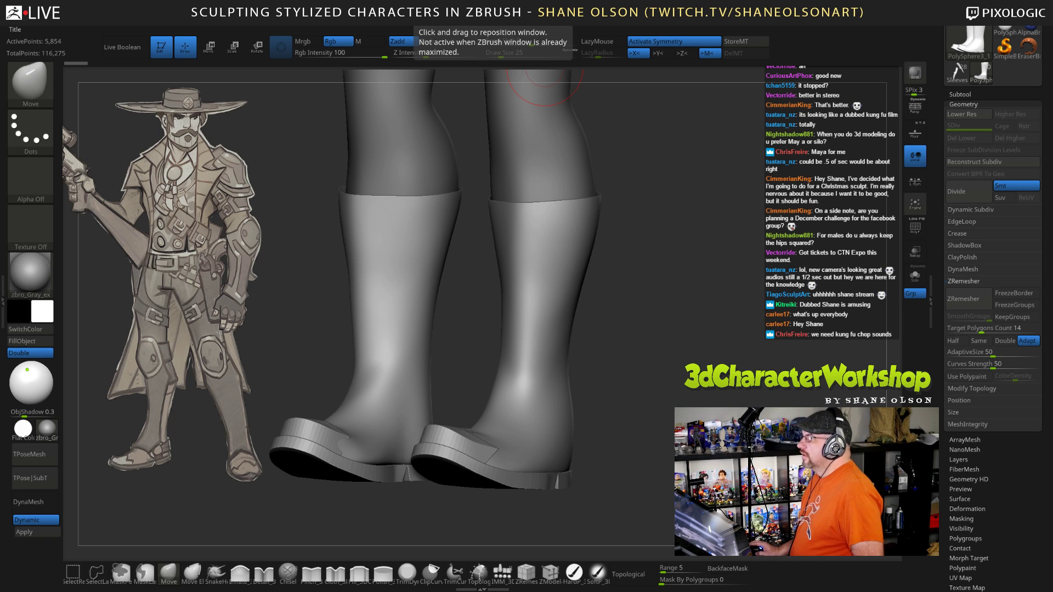
pyautogui.keyDown('shift'); pyautogui.moveTo(731, 263); pyautogui.dragTo(662, 397); pyautogui.keyUp('shift')
pyautogui.moveTo(630, 329); pyautogui.dragTo(664, 327)
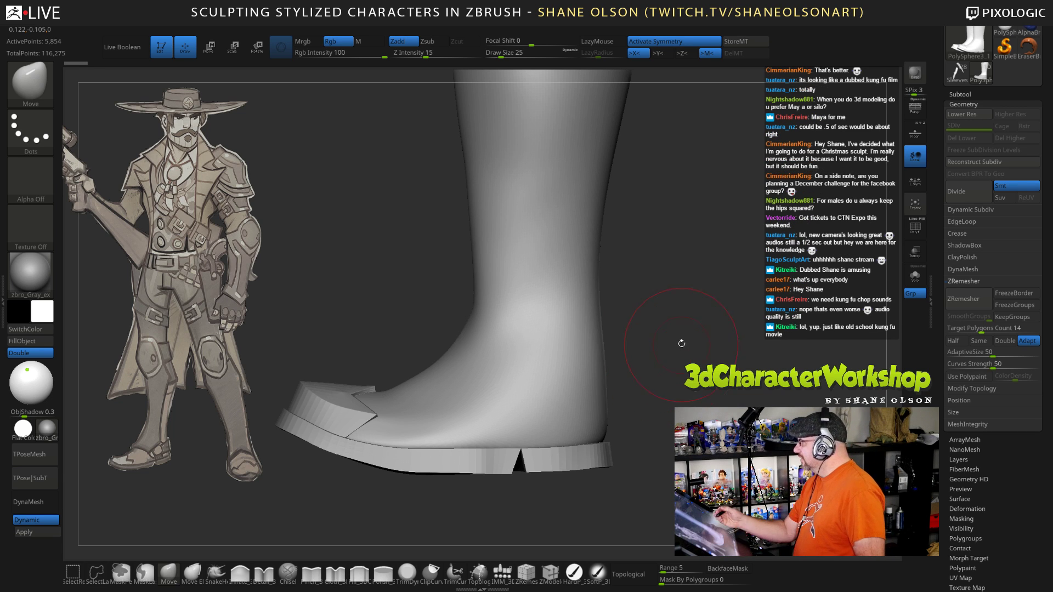
pyautogui.moveTo(684, 333)
pyautogui.mouseDown()
pyautogui.moveTo(687, 347)
pyautogui.moveTo(702, 341)
pyautogui.moveTo(700, 356)
pyautogui.mouseUp()
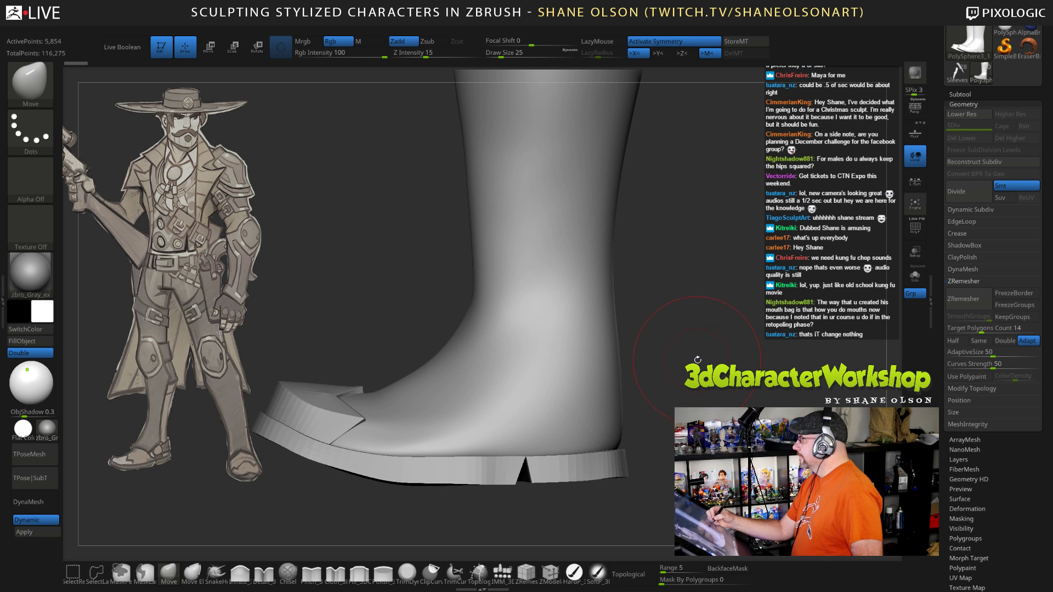
# Step: Set the brush draw size to 11 and bring the back of the boot's heel into view
pyautogui.press('s')
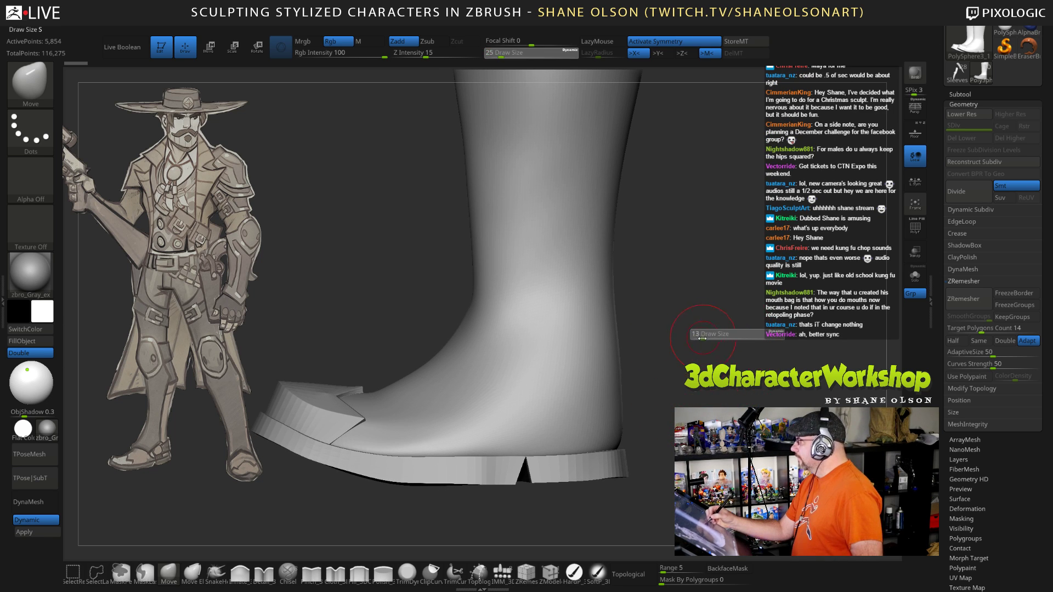
pyautogui.click(701, 336)
pyautogui.keyDown('alt'); pyautogui.moveTo(700, 373); pyautogui.dragTo(701, 412); pyautogui.keyUp('alt')
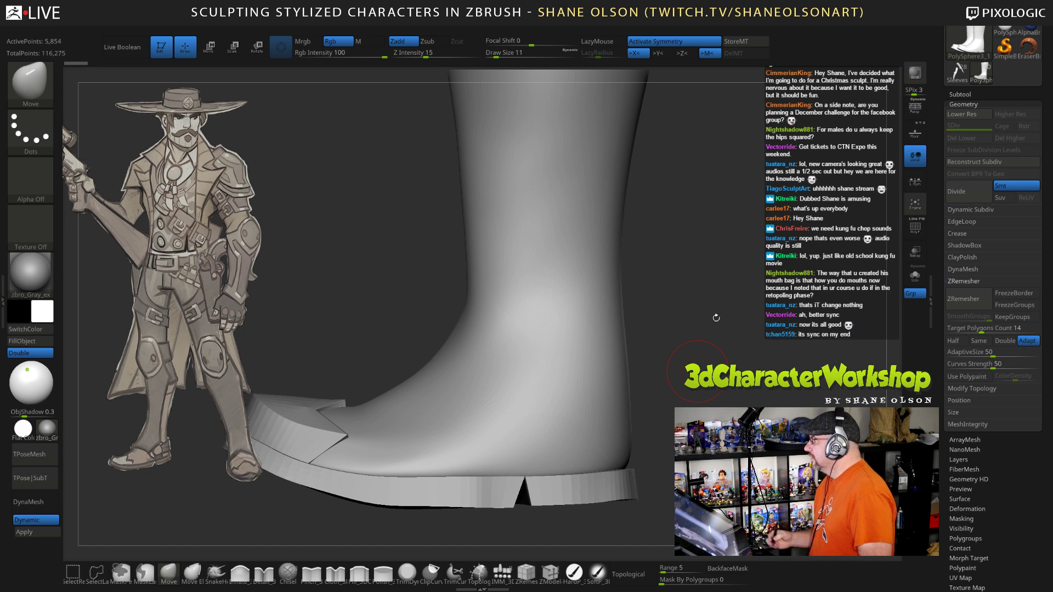
pyautogui.keyDown('alt'); pyautogui.moveTo(717, 318); pyautogui.dragTo(708, 300); pyautogui.keyUp('alt')
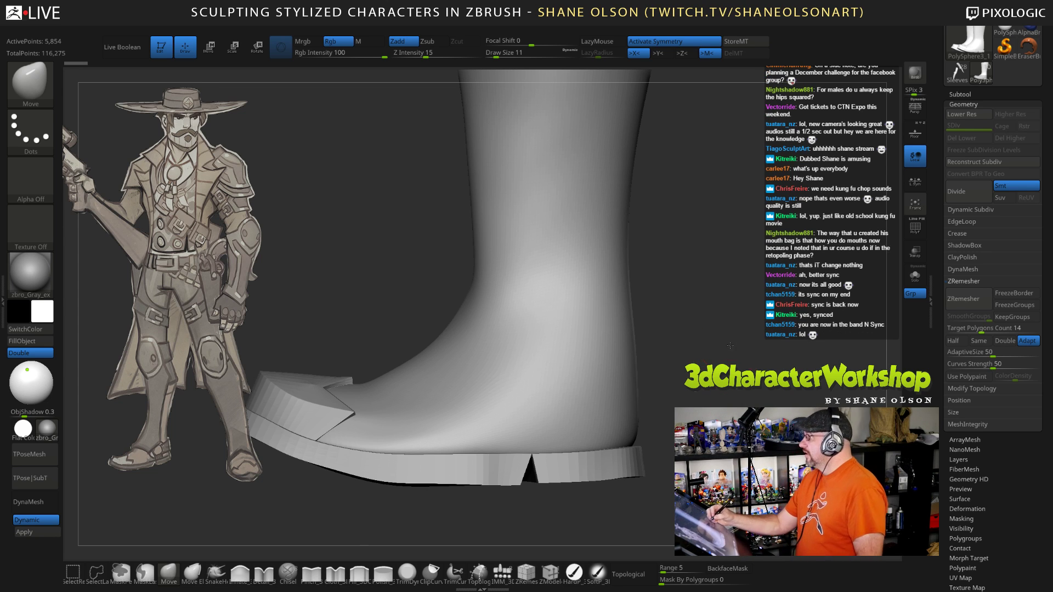
pyautogui.moveTo(731, 346); pyautogui.dragTo(735, 356)
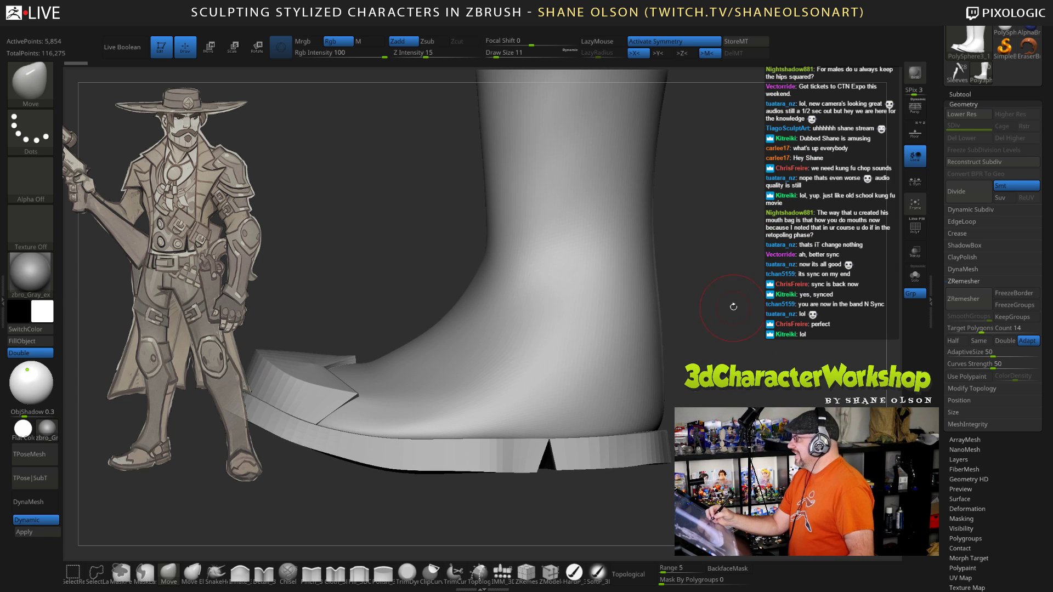
pyautogui.moveTo(719, 289); pyautogui.dragTo(467, 393)
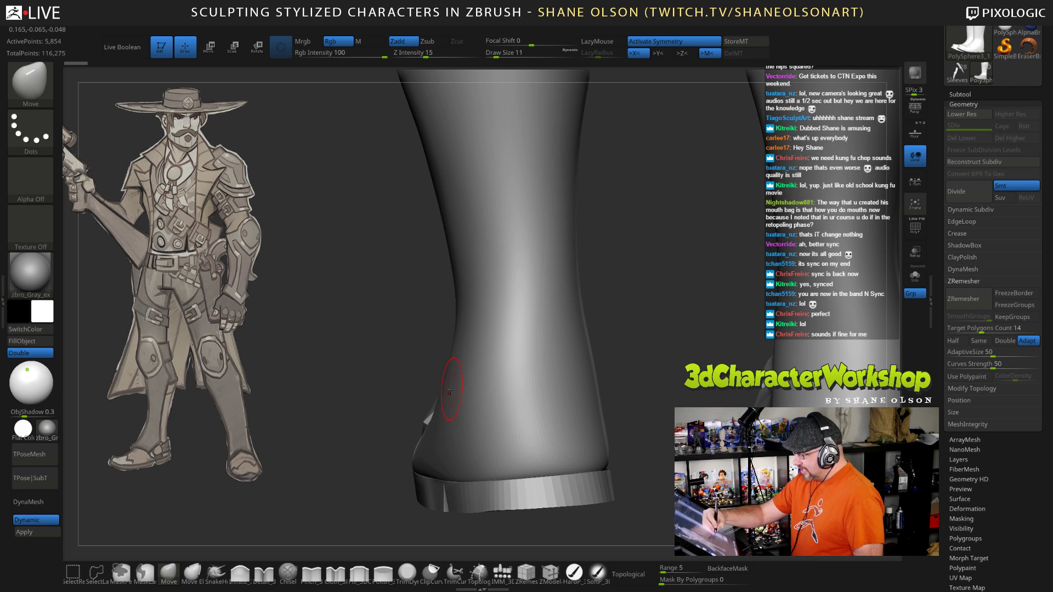
# Step: With the Topology brush, draw a curve around the back of the boot at ankle height, from outer to inner side
pyautogui.click(477, 573)
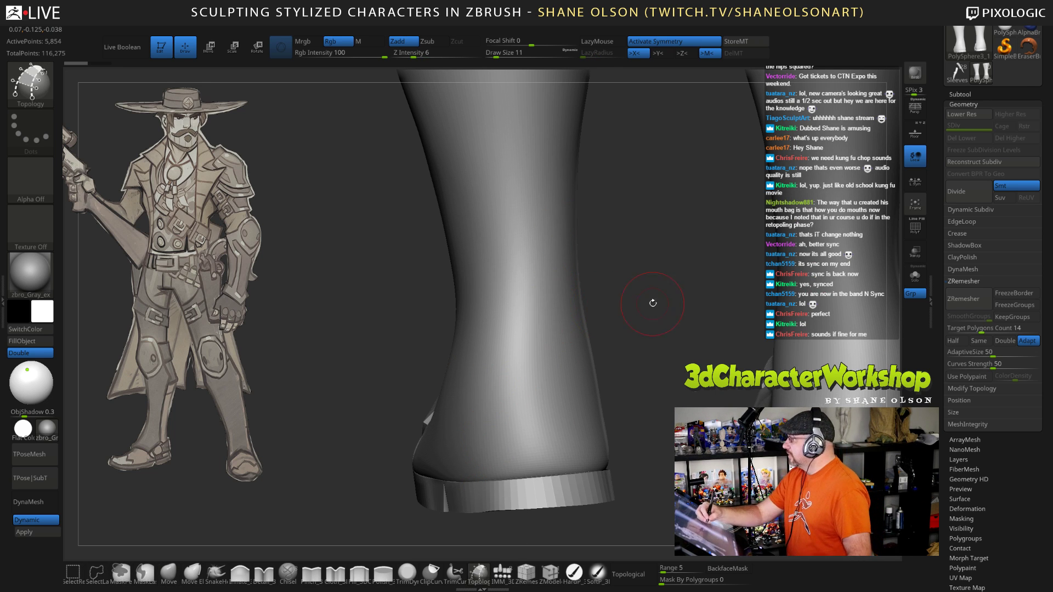
pyautogui.moveTo(653, 302); pyautogui.dragTo(549, 301)
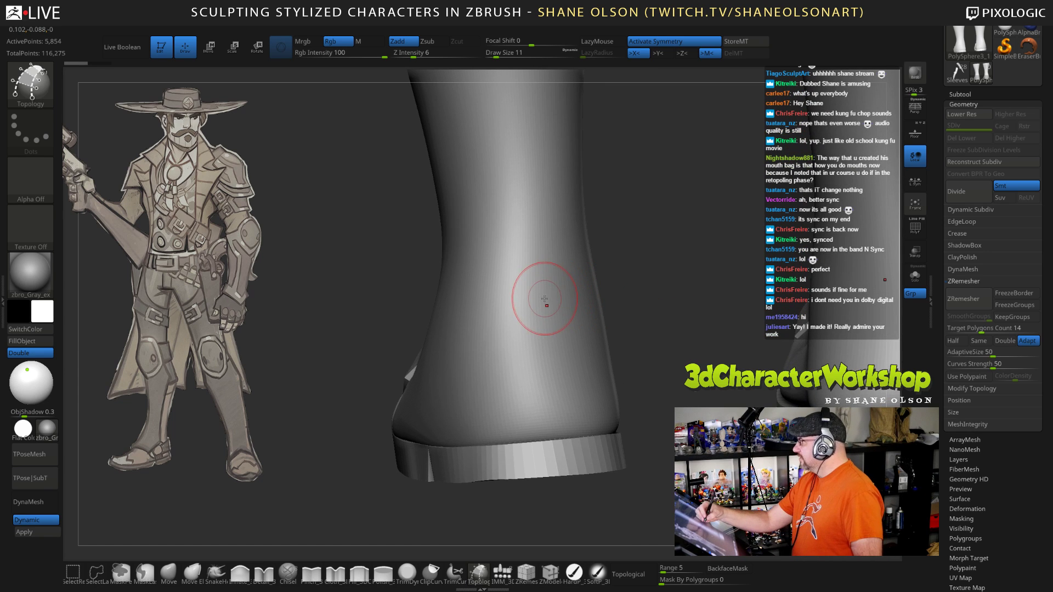
pyautogui.moveTo(649, 305); pyautogui.dragTo(627, 311)
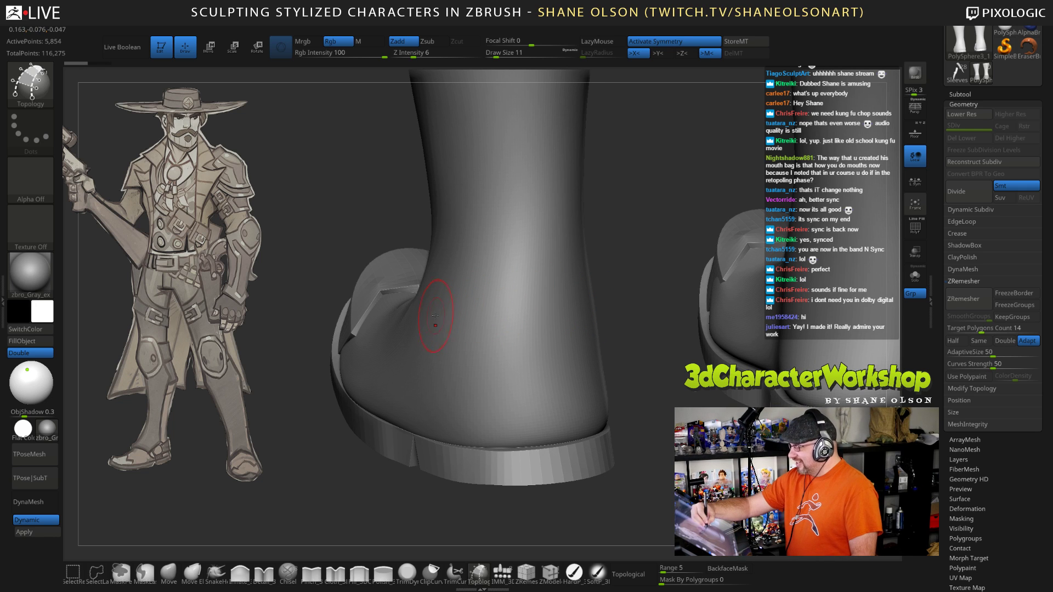
pyautogui.moveTo(431, 315); pyautogui.dragTo(529, 315)
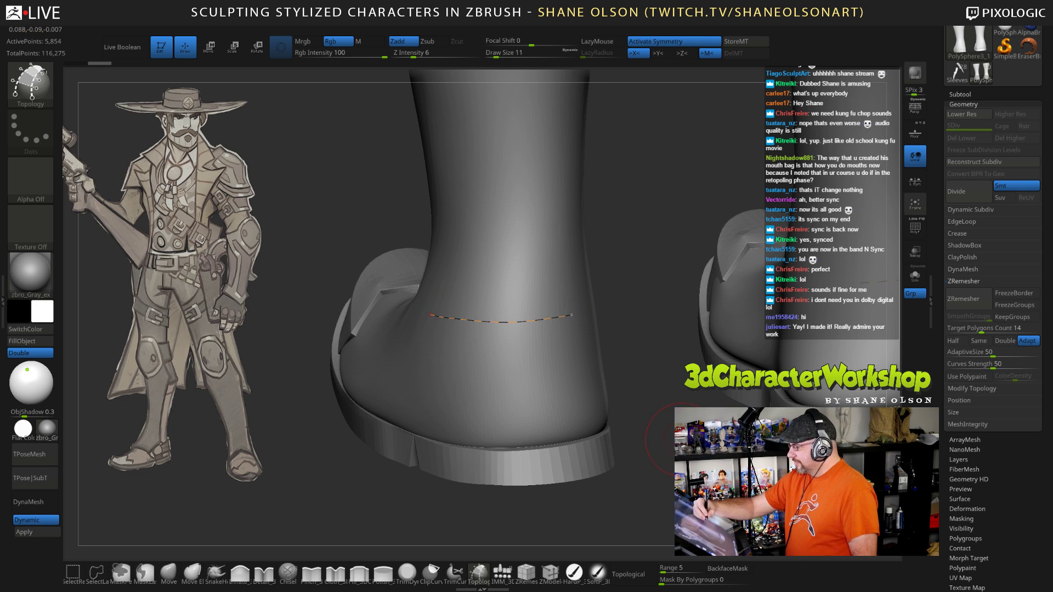
pyautogui.moveTo(662, 381)
pyautogui.mouseDown()
pyautogui.moveTo(666, 440)
pyautogui.moveTo(633, 446)
pyautogui.mouseUp()
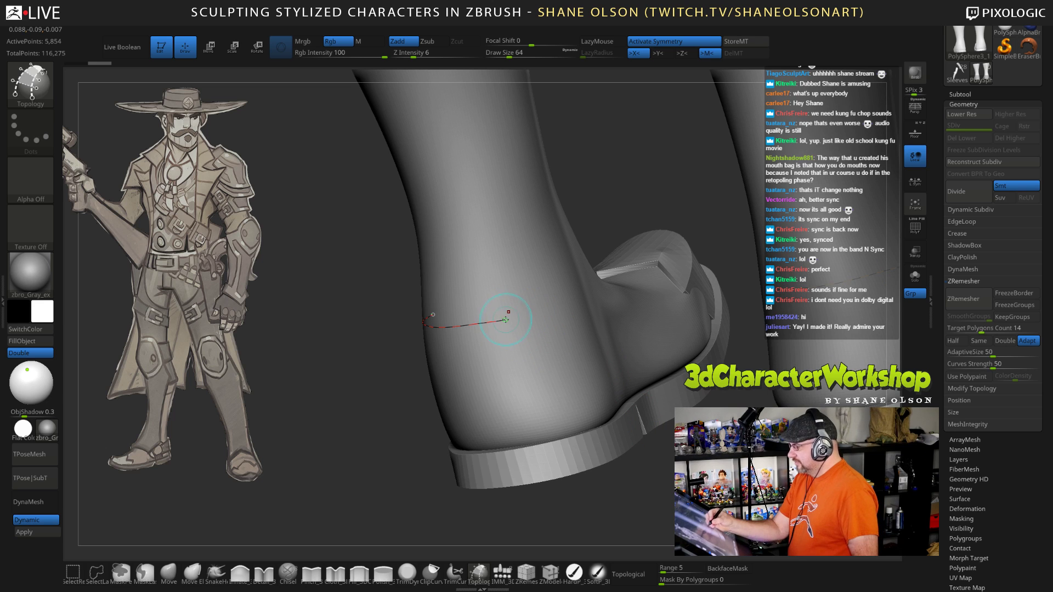
pyautogui.moveTo(505, 320); pyautogui.dragTo(575, 298)
# Step: Draw a second topology curve around the heel just above the sole, and extend the upper curve's end on the inner side
pyautogui.moveTo(648, 515)
pyautogui.mouseDown()
pyautogui.moveTo(635, 447)
pyautogui.moveTo(659, 497)
pyautogui.moveTo(435, 372)
pyautogui.mouseUp()
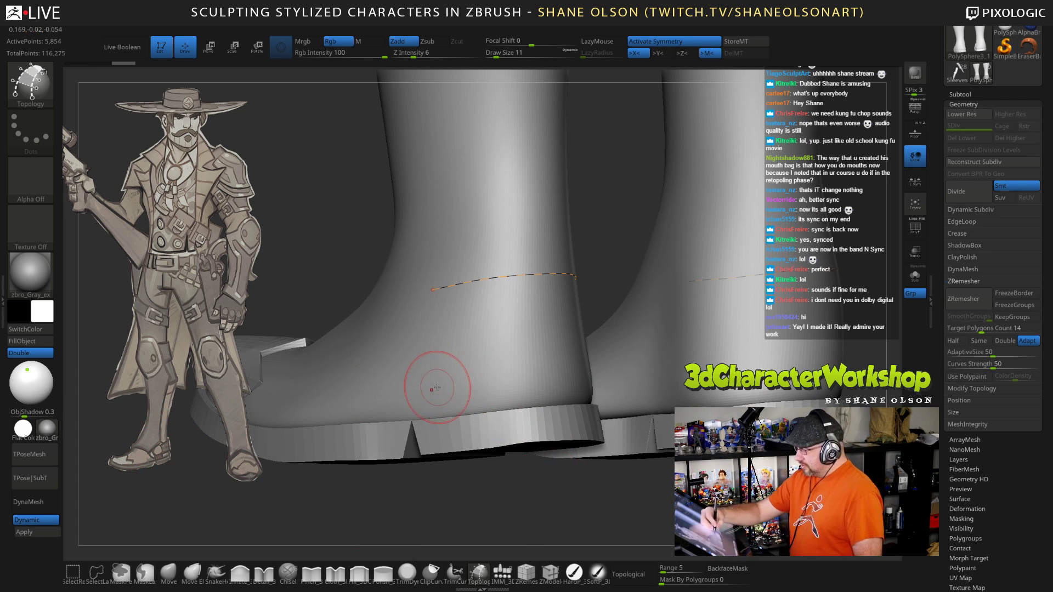
pyautogui.moveTo(436, 385); pyautogui.dragTo(549, 373)
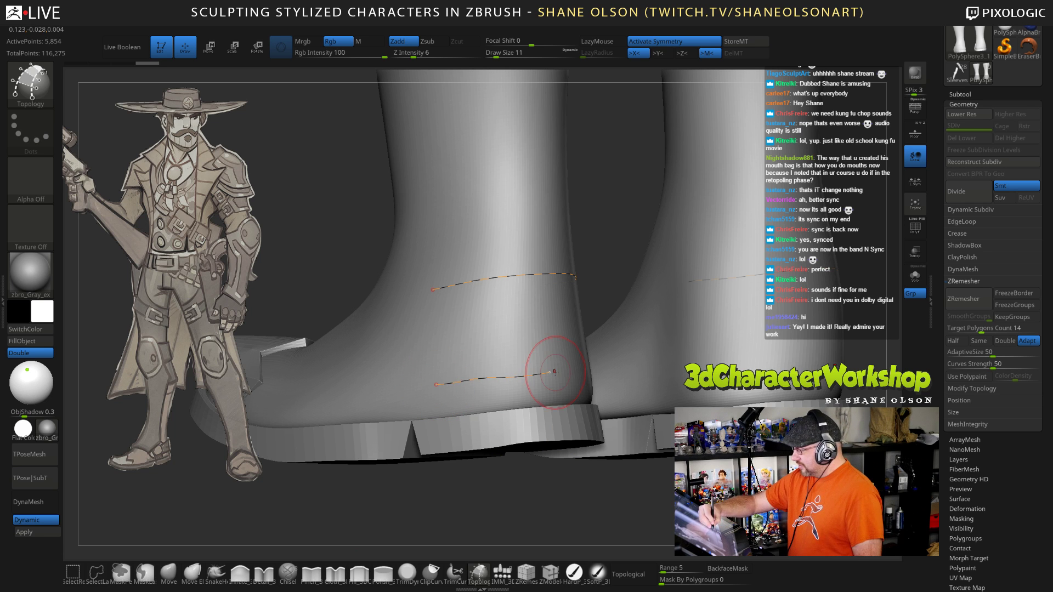
pyautogui.moveTo(735, 471); pyautogui.dragTo(676, 428)
pyautogui.moveTo(675, 326); pyautogui.dragTo(610, 337)
pyautogui.moveTo(483, 386); pyautogui.dragTo(558, 382)
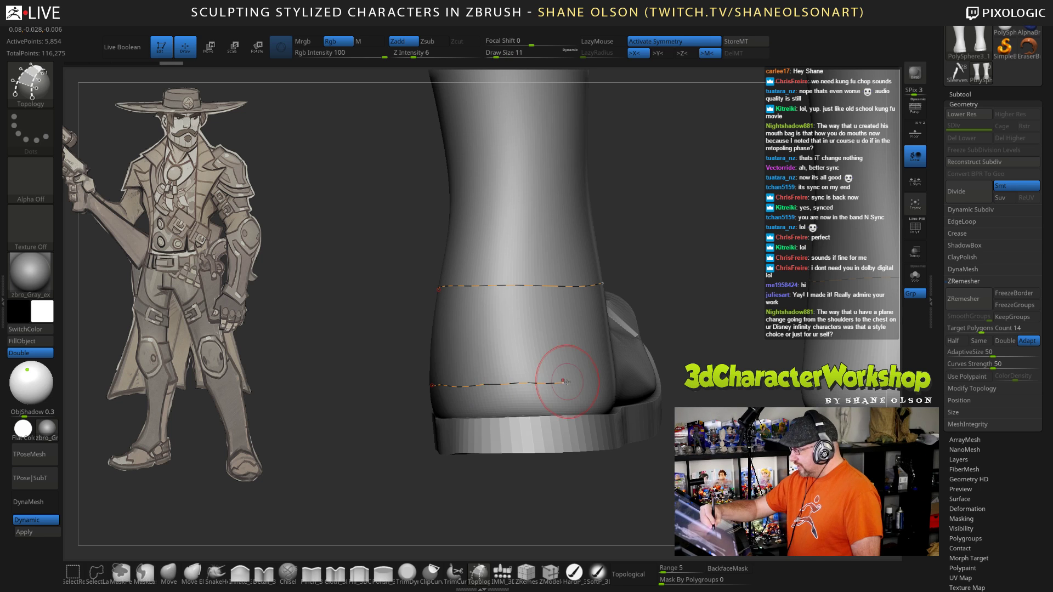
pyautogui.moveTo(680, 332); pyautogui.dragTo(620, 336)
pyautogui.moveTo(553, 380); pyautogui.dragTo(626, 379)
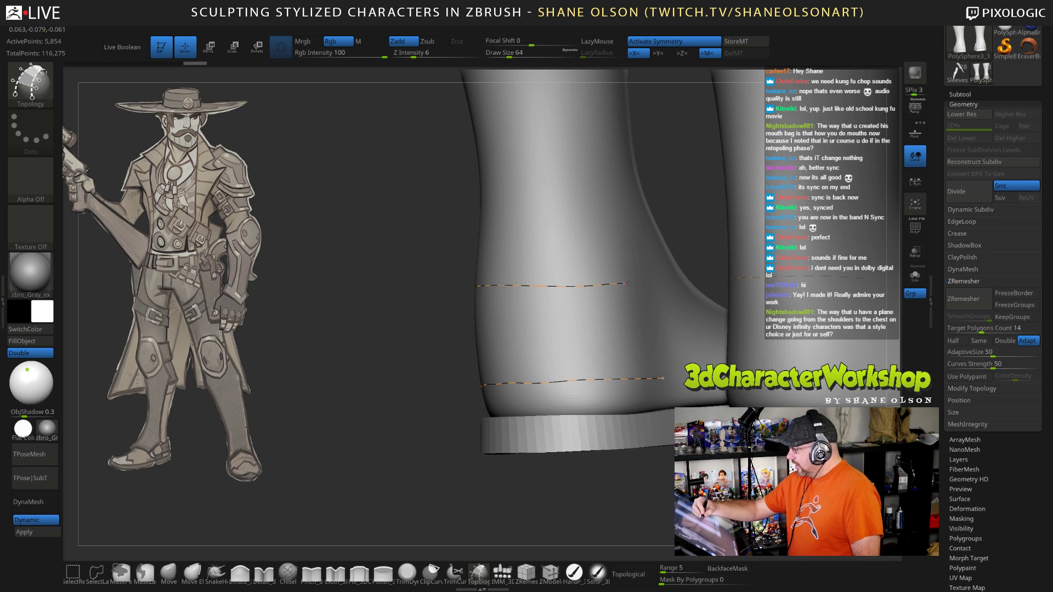
pyautogui.moveTo(624, 284); pyautogui.dragTo(652, 283)
# Step: Check the two heel curves from several angles and compare them with the boots in the concept art
pyautogui.moveTo(675, 395)
pyautogui.mouseDown(button='right')
pyautogui.moveTo(883, 373)
pyautogui.moveTo(578, 328)
pyautogui.moveTo(591, 356)
pyautogui.mouseUp(button='right')
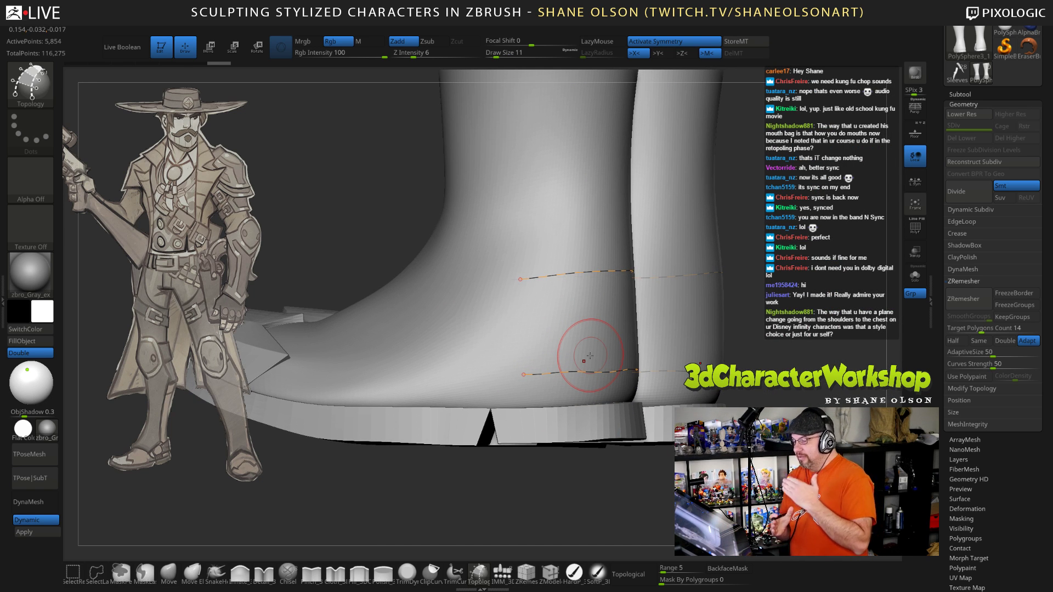
pyautogui.keyDown('alt'); pyautogui.moveTo(580, 317); pyautogui.dragTo(608, 315, button='right'); pyautogui.keyUp('alt')
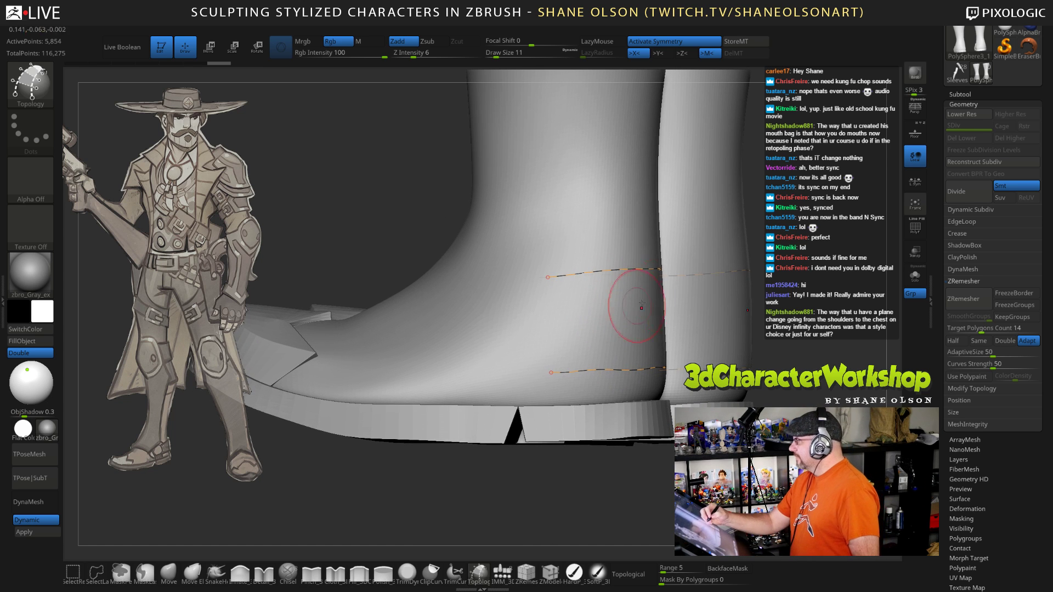
pyautogui.moveTo(790, 275); pyautogui.dragTo(767, 324, button='right')
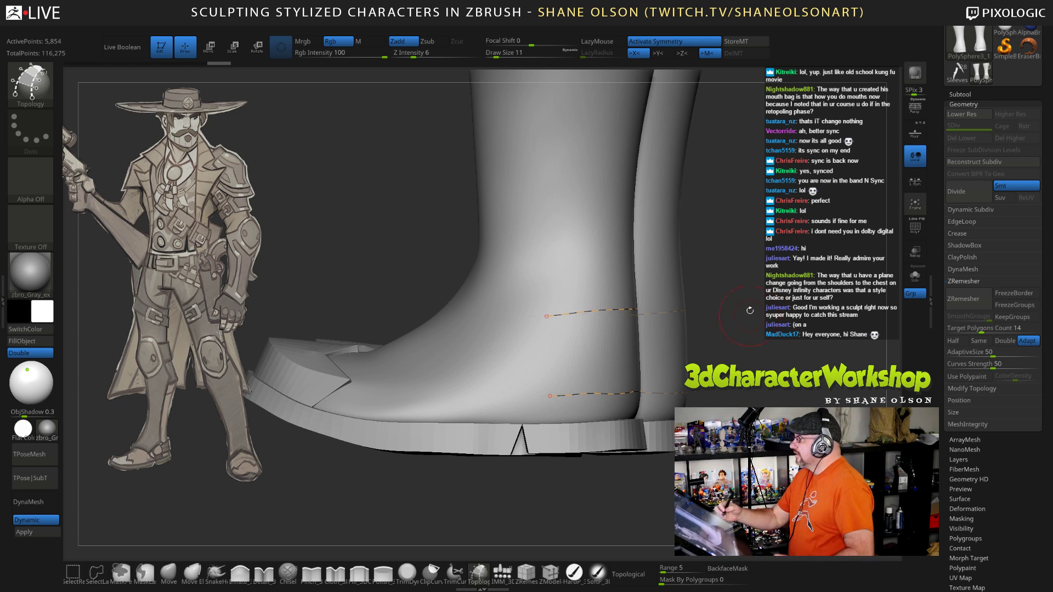
pyautogui.moveTo(757, 300); pyautogui.dragTo(749, 333)
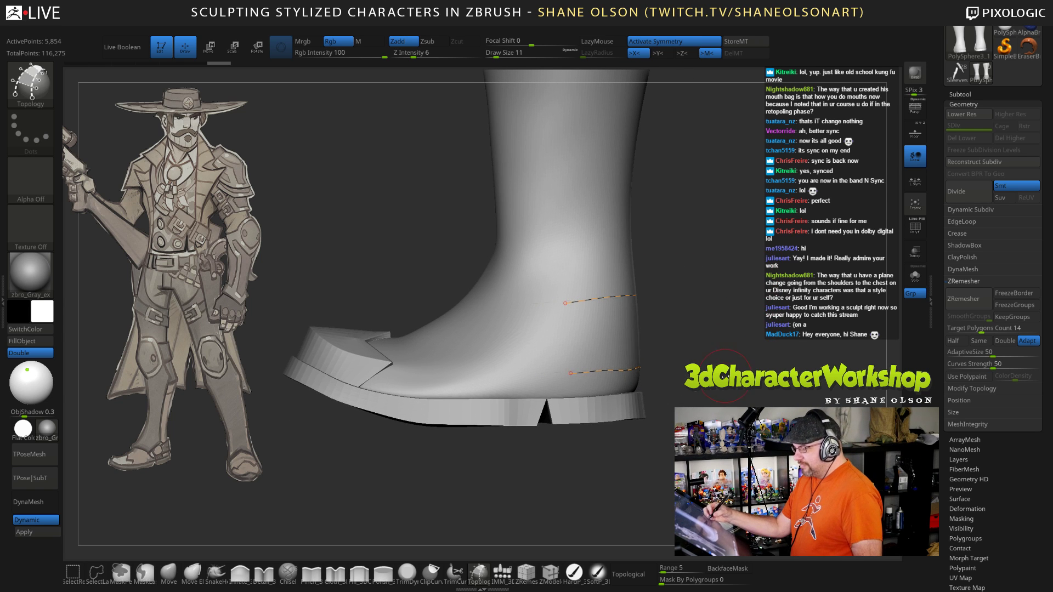
pyautogui.moveTo(687, 348); pyautogui.dragTo(614, 349)
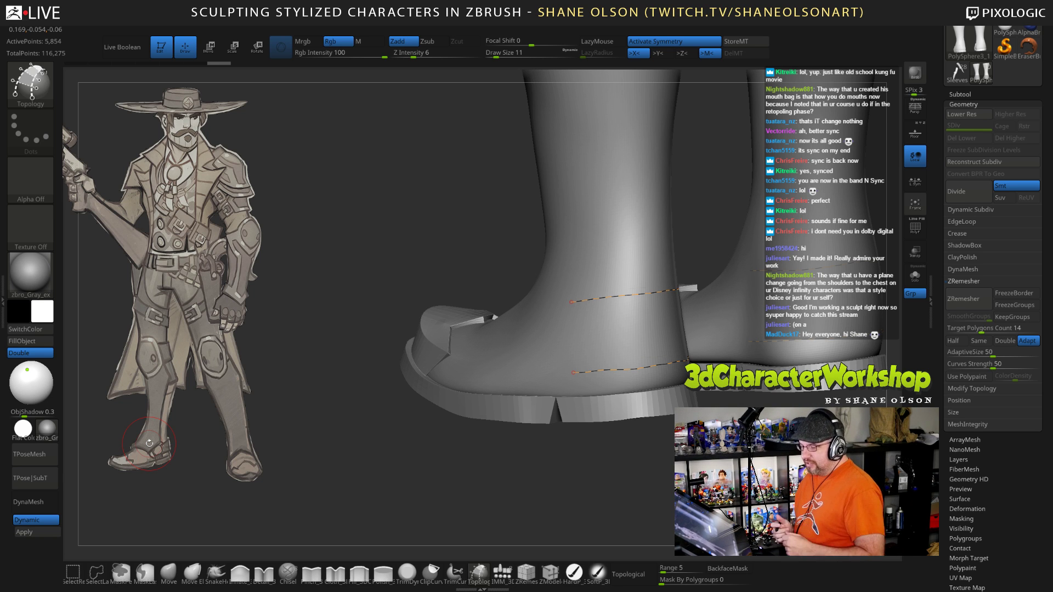
pyautogui.keyDown('alt'); pyautogui.moveTo(205, 442); pyautogui.dragTo(242, 426); pyautogui.keyUp('alt')
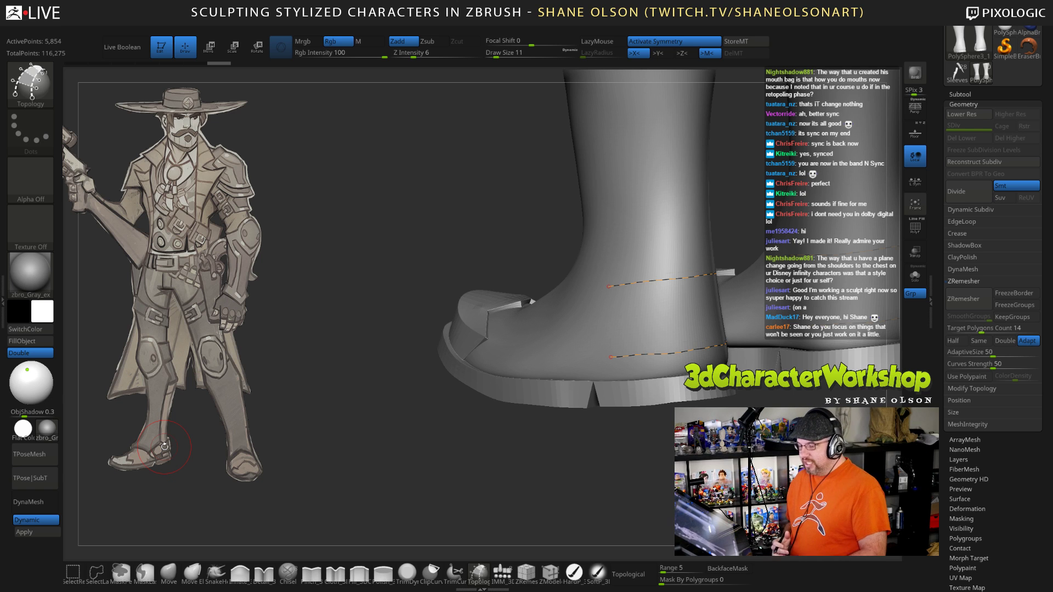
pyautogui.moveTo(213, 414); pyautogui.dragTo(176, 423)
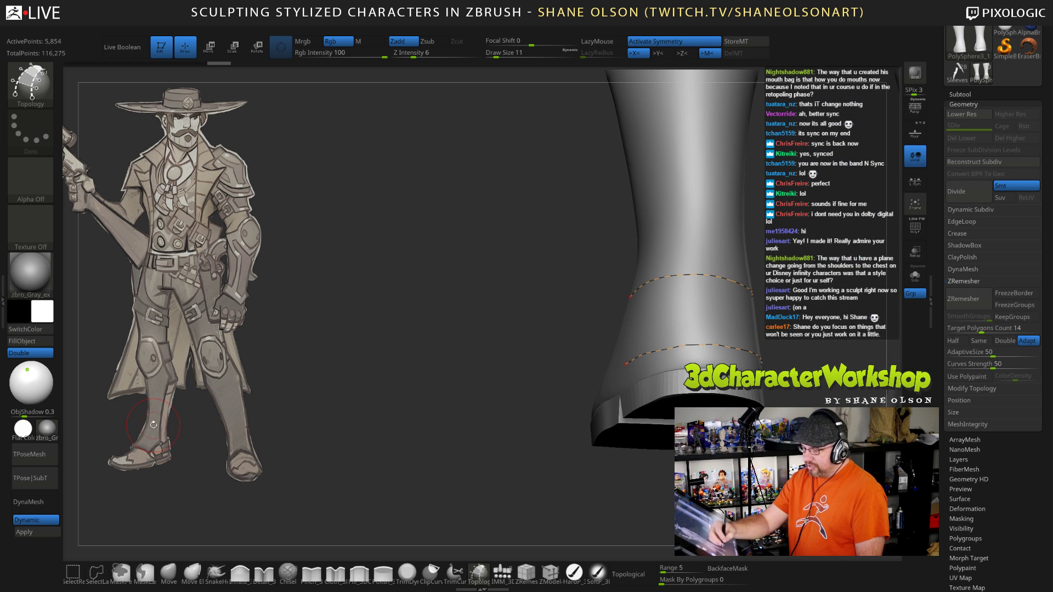
pyautogui.moveTo(420, 466); pyautogui.dragTo(414, 494)
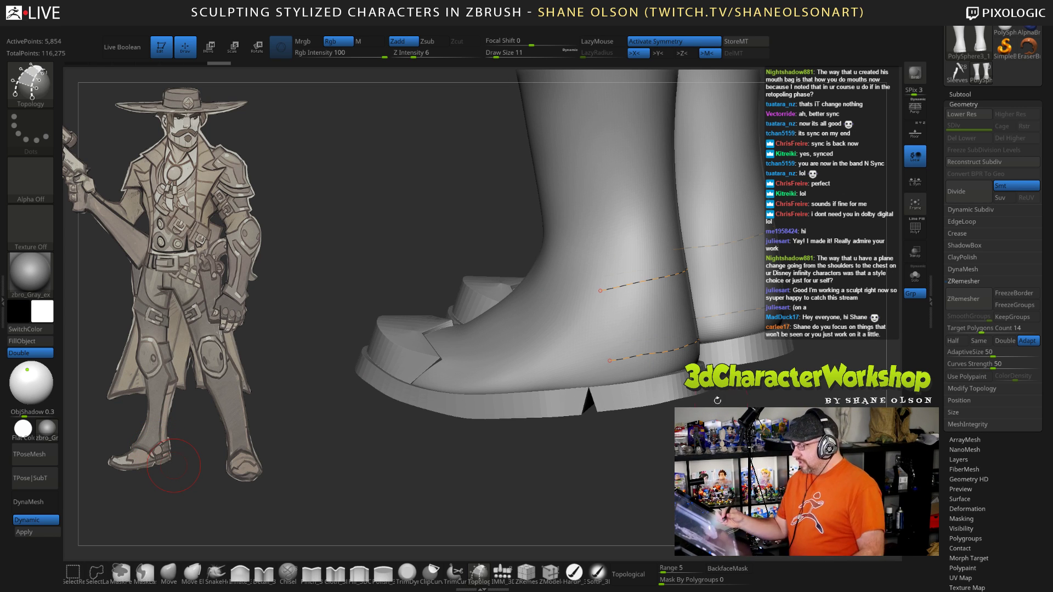
pyautogui.keyDown('alt'); pyautogui.moveTo(724, 439); pyautogui.dragTo(671, 452); pyautogui.keyUp('alt')
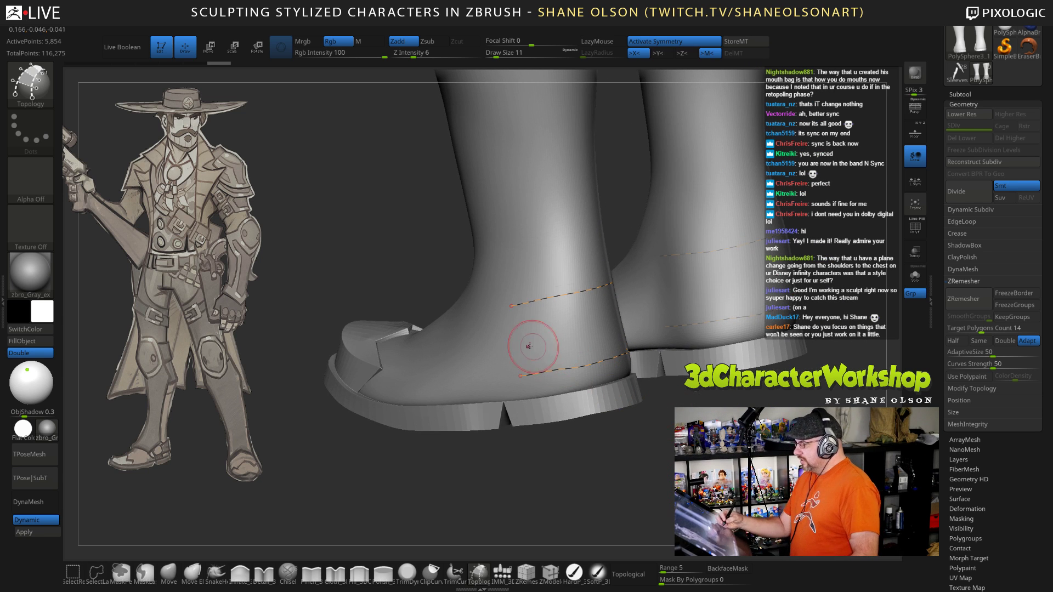
# Step: Draw a third topology curve around the heel midway between the other two, and lengthen the upper curve slightly on the inner side
pyautogui.moveTo(514, 340); pyautogui.dragTo(591, 326)
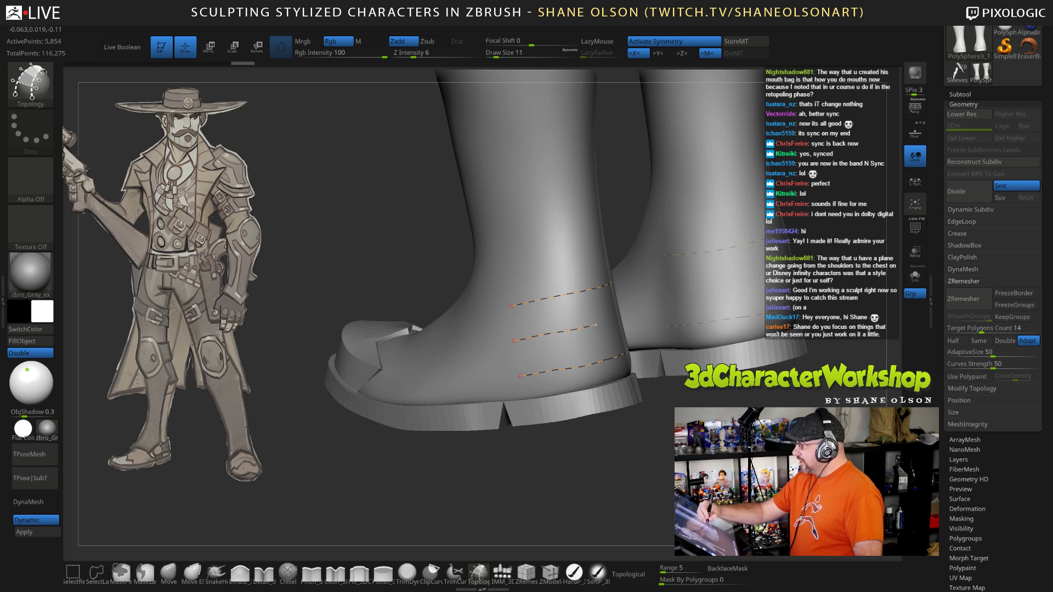
pyautogui.moveTo(678, 478); pyautogui.dragTo(670, 486)
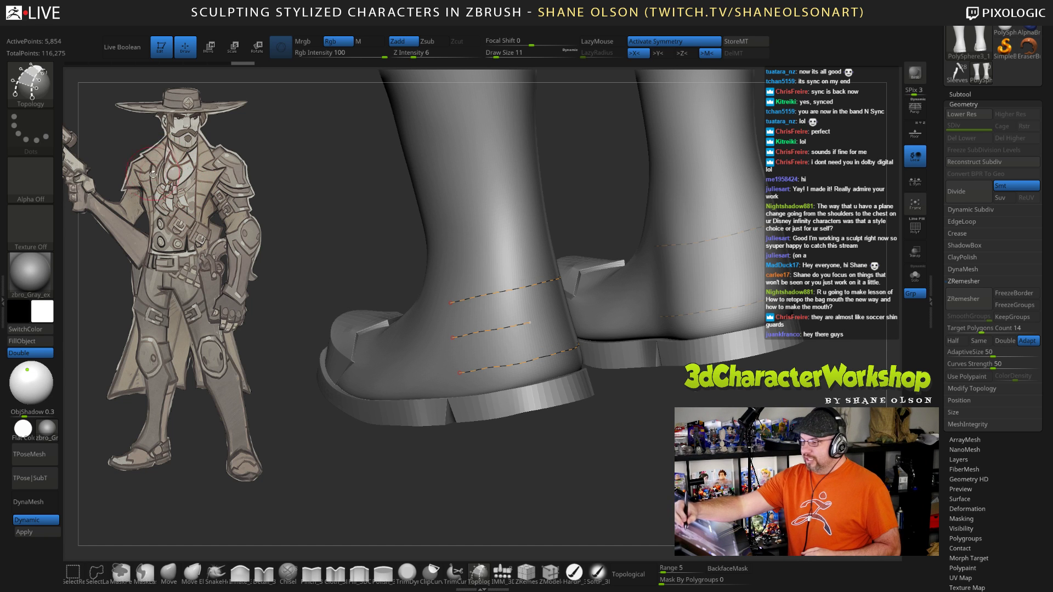
pyautogui.moveTo(212, 155); pyautogui.dragTo(176, 210)
pyautogui.moveTo(602, 451); pyautogui.dragTo(651, 435)
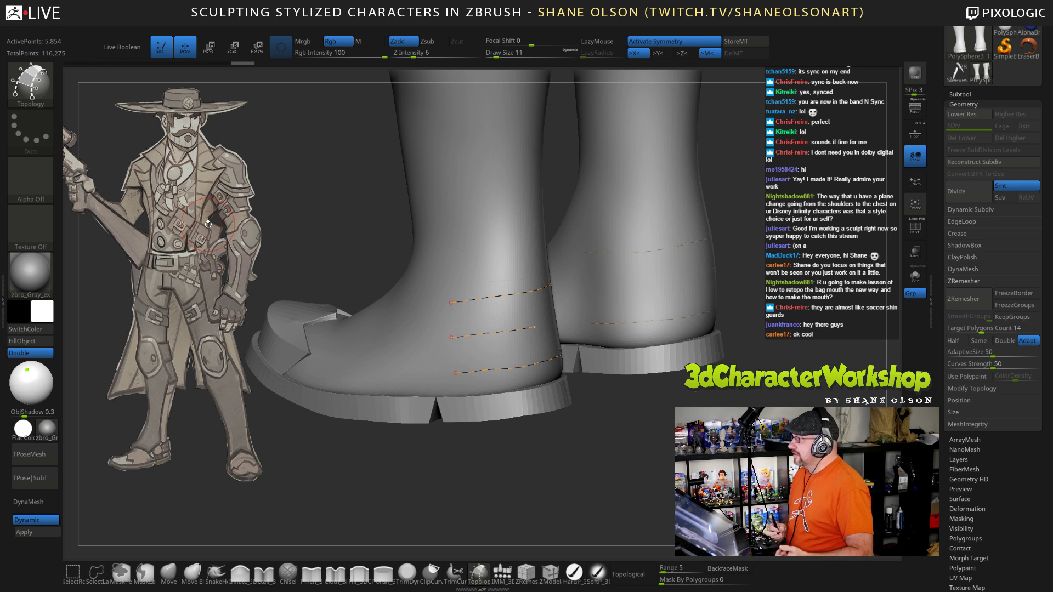
pyautogui.moveTo(708, 395)
pyautogui.mouseDown()
pyautogui.moveTo(779, 410)
pyautogui.moveTo(791, 402)
pyautogui.moveTo(724, 419)
pyautogui.mouseUp()
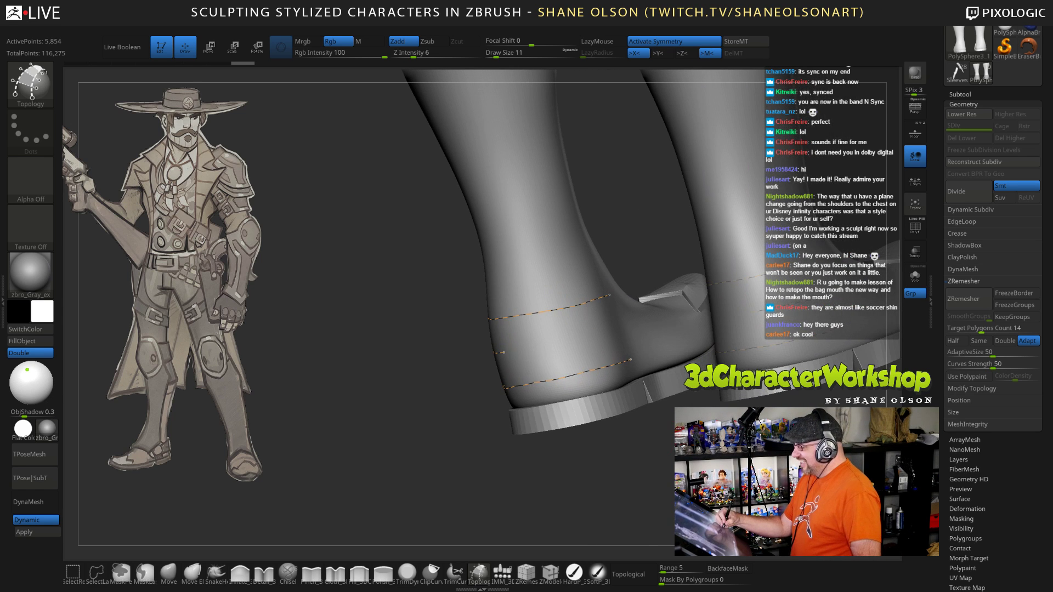
pyautogui.press(']')
pyautogui.press(']')
pyautogui.press(']')
pyautogui.moveTo(569, 341); pyautogui.dragTo(624, 328)
pyautogui.moveTo(593, 477); pyautogui.dragTo(653, 474)
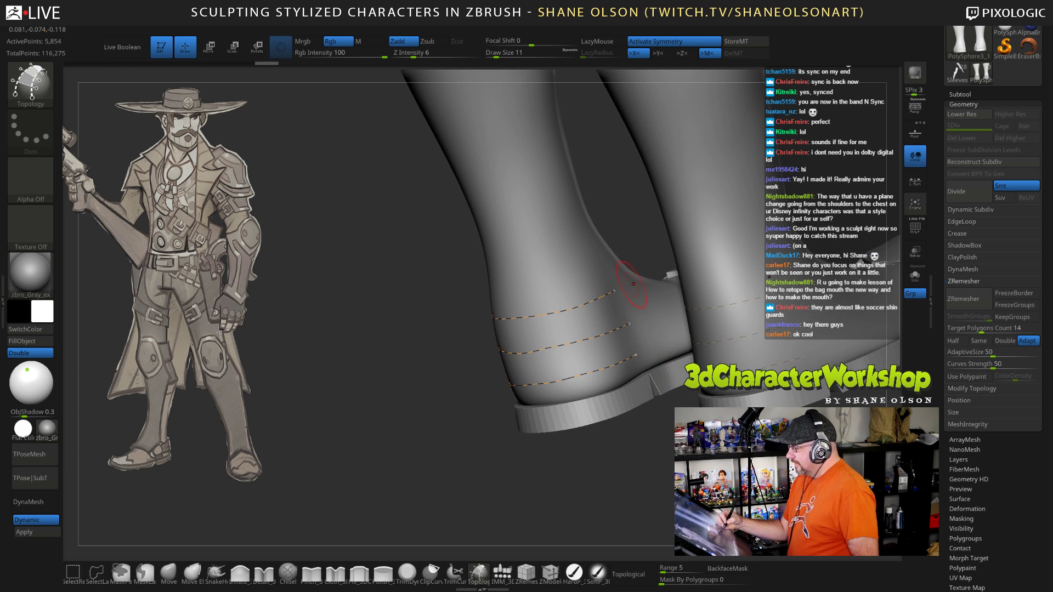
pyautogui.moveTo(615, 291); pyautogui.dragTo(620, 289)
pyautogui.moveTo(670, 470); pyautogui.dragTo(624, 471)
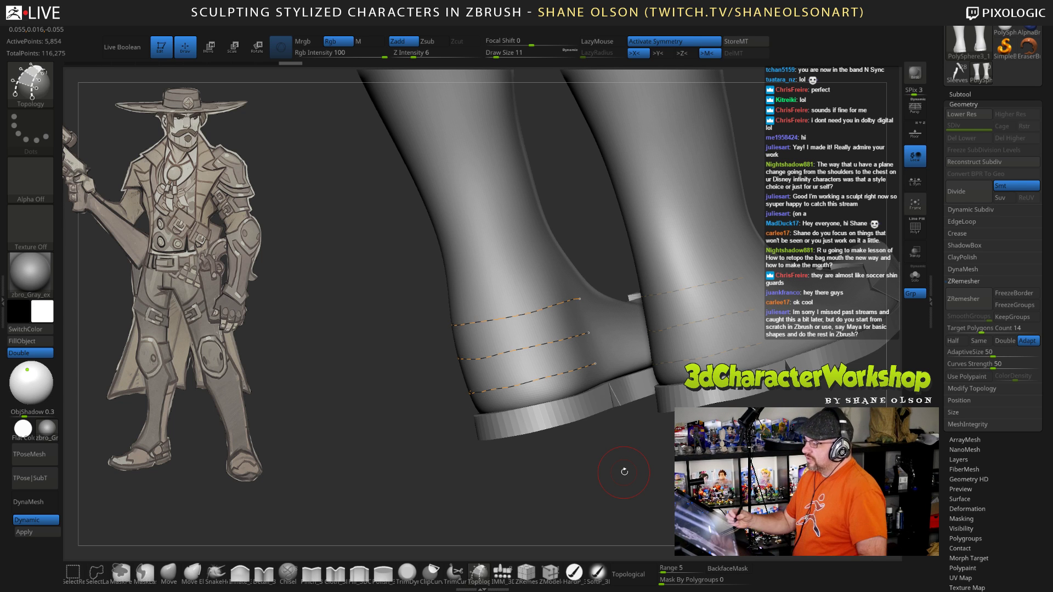
# Step: Draw a bent vertical topology curve across the three heel curves on the boot's outer side, and another on the inner side
pyautogui.moveTo(625, 469); pyautogui.dragTo(650, 470)
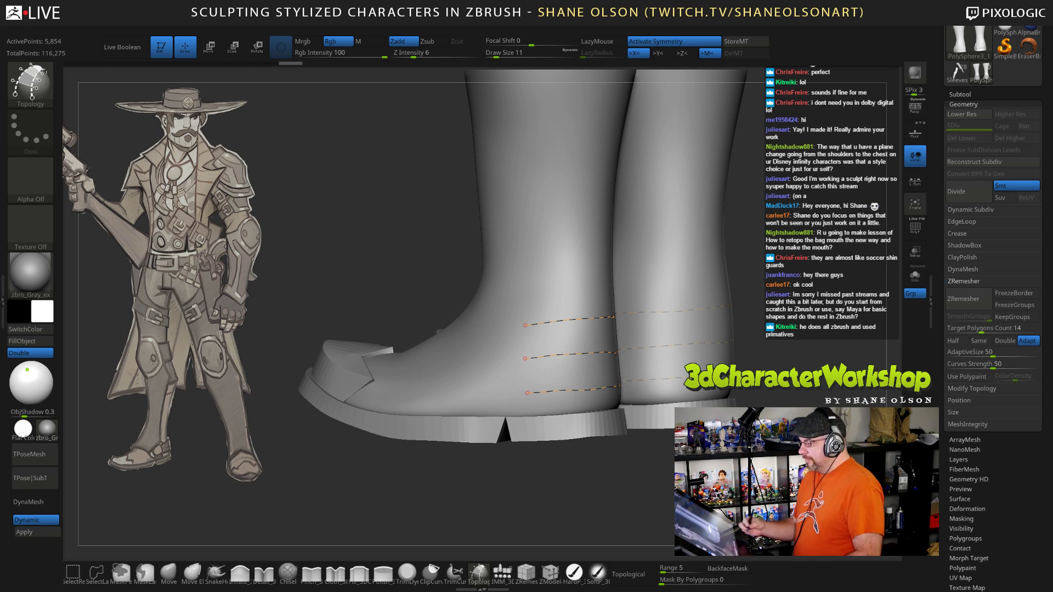
pyautogui.moveTo(494, 488)
pyautogui.mouseDown()
pyautogui.moveTo(521, 488)
pyautogui.moveTo(505, 488)
pyautogui.mouseUp()
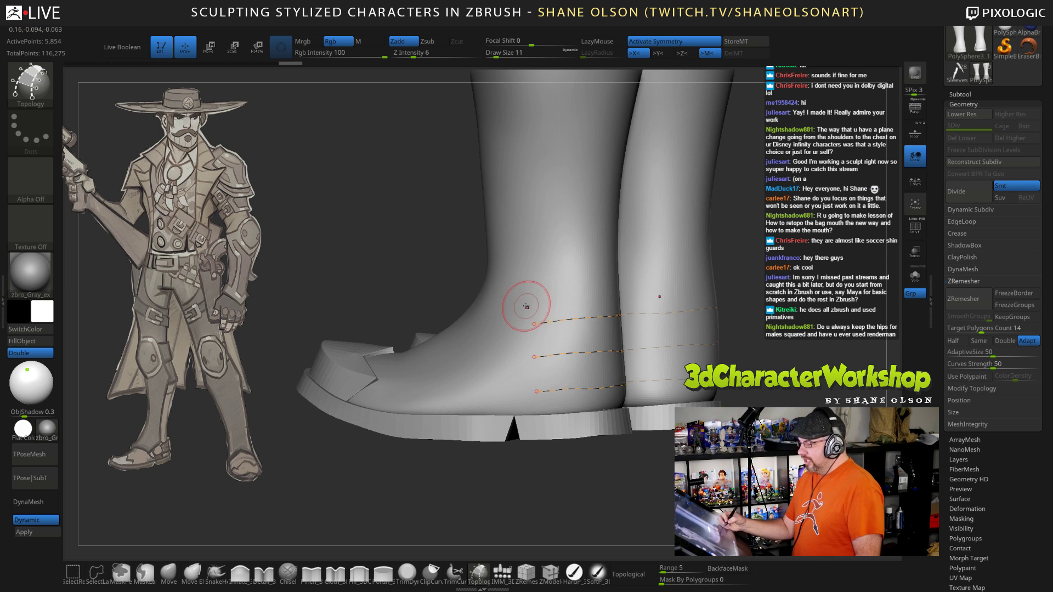
pyautogui.moveTo(532, 303)
pyautogui.mouseDown()
pyautogui.moveTo(560, 335)
pyautogui.moveTo(545, 408)
pyautogui.mouseUp()
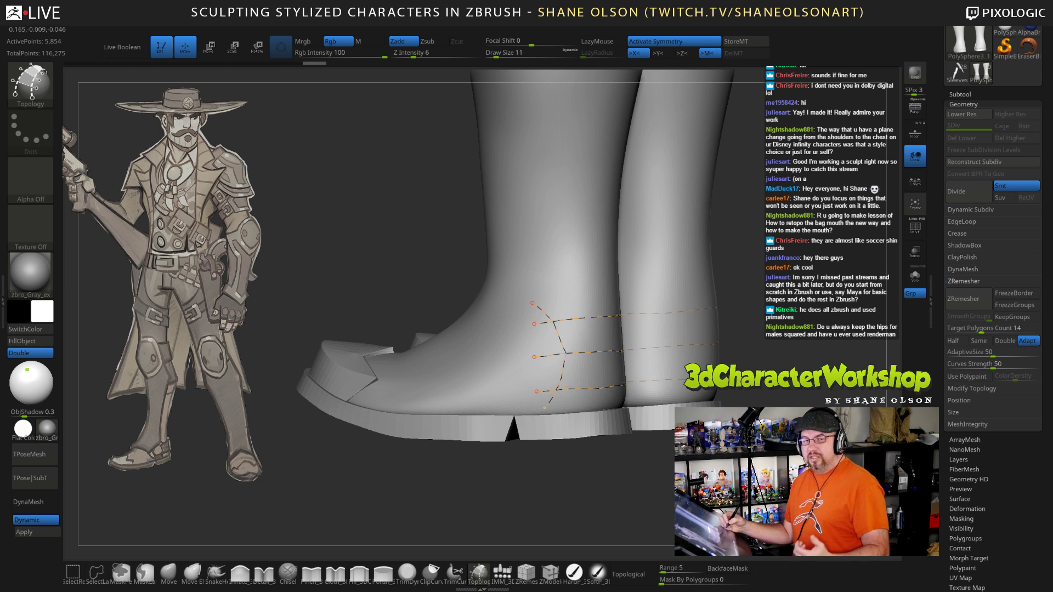
pyautogui.moveTo(526, 488); pyautogui.dragTo(386, 486)
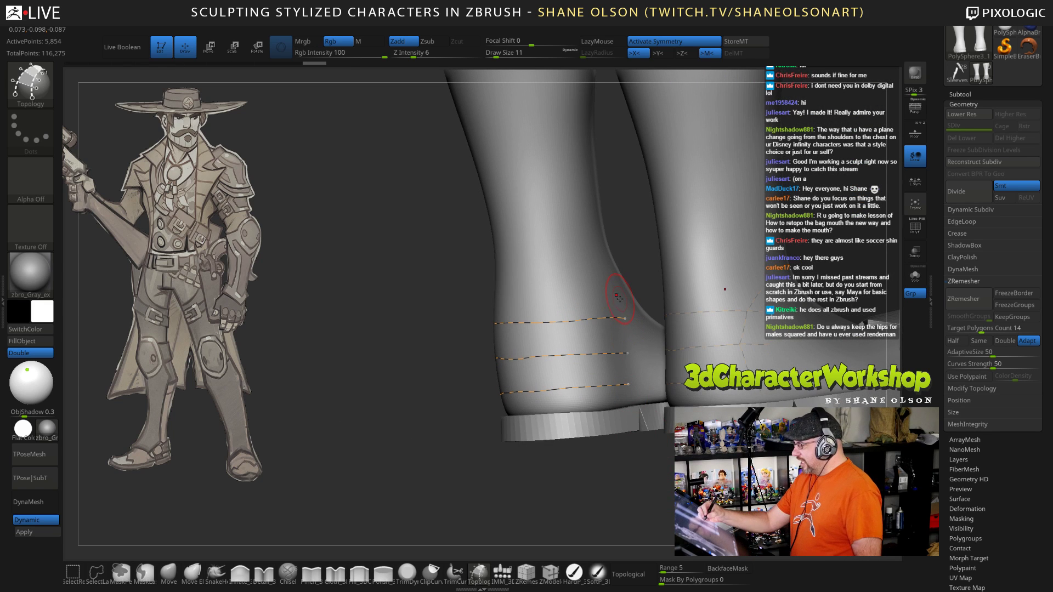
pyautogui.moveTo(617, 297); pyautogui.dragTo(607, 405)
pyautogui.moveTo(483, 489)
pyautogui.mouseDown()
pyautogui.moveTo(433, 489)
pyautogui.moveTo(560, 488)
pyautogui.moveTo(472, 489)
pyautogui.mouseUp()
pyautogui.moveTo(582, 486)
pyautogui.mouseDown()
pyautogui.moveTo(527, 485)
pyautogui.moveTo(668, 489)
pyautogui.mouseUp()
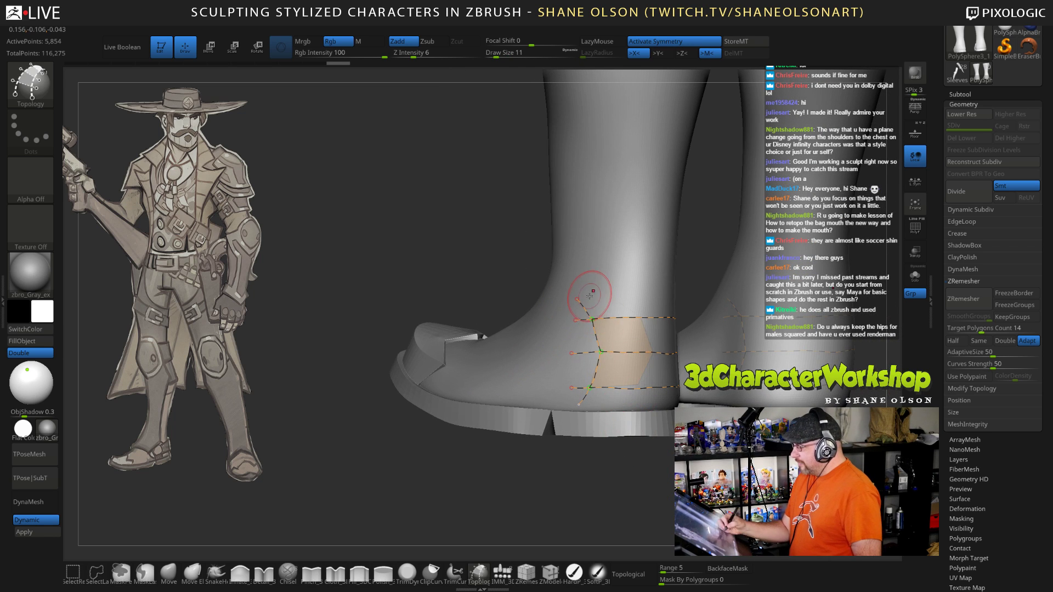
pyautogui.moveTo(768, 489); pyautogui.dragTo(669, 496)
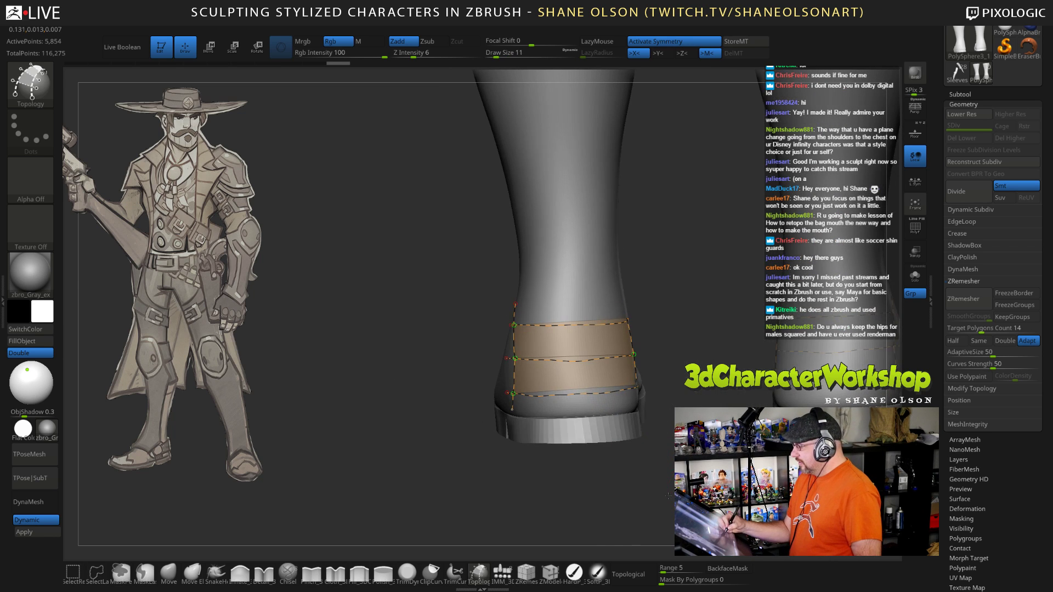
pyautogui.moveTo(578, 285)
pyautogui.mouseDown()
pyautogui.moveTo(546, 334)
pyautogui.moveTo(582, 371)
pyautogui.moveTo(583, 416)
pyautogui.mouseUp()
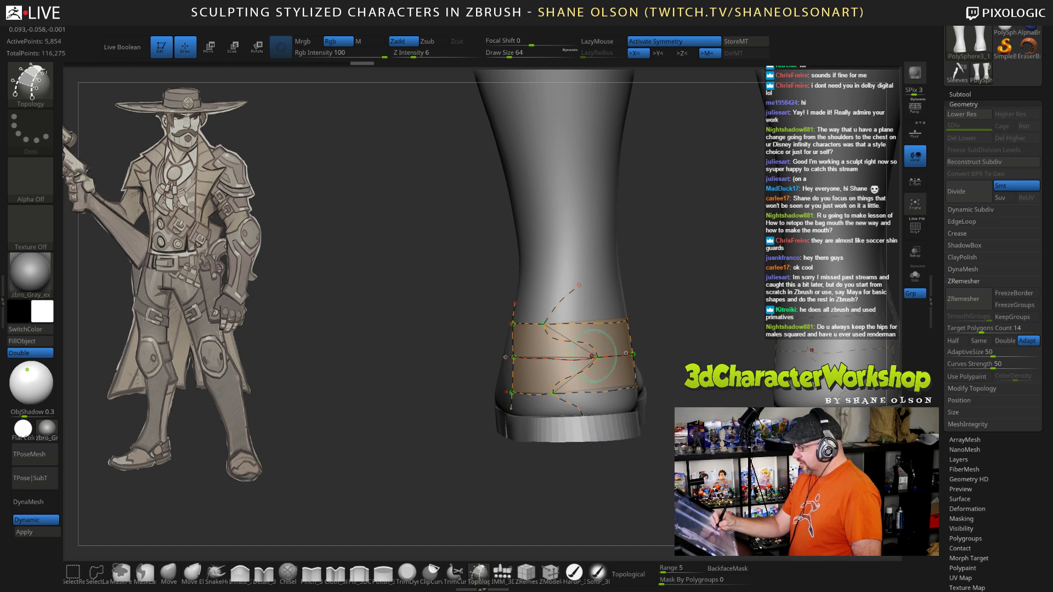
pyautogui.hotkey('ctrl', 'z')
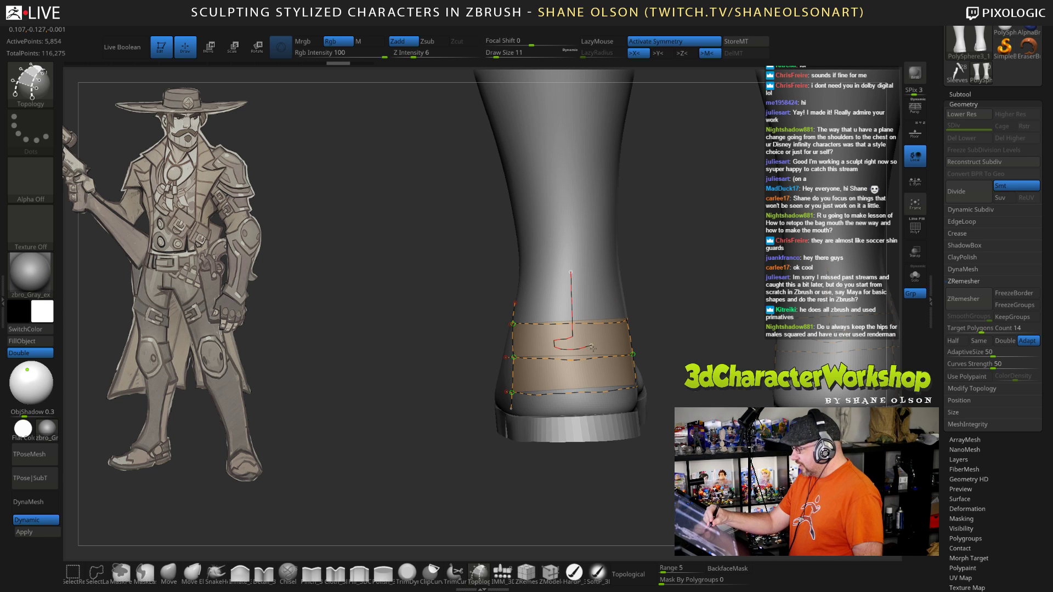
pyautogui.moveTo(575, 377); pyautogui.dragTo(575, 379)
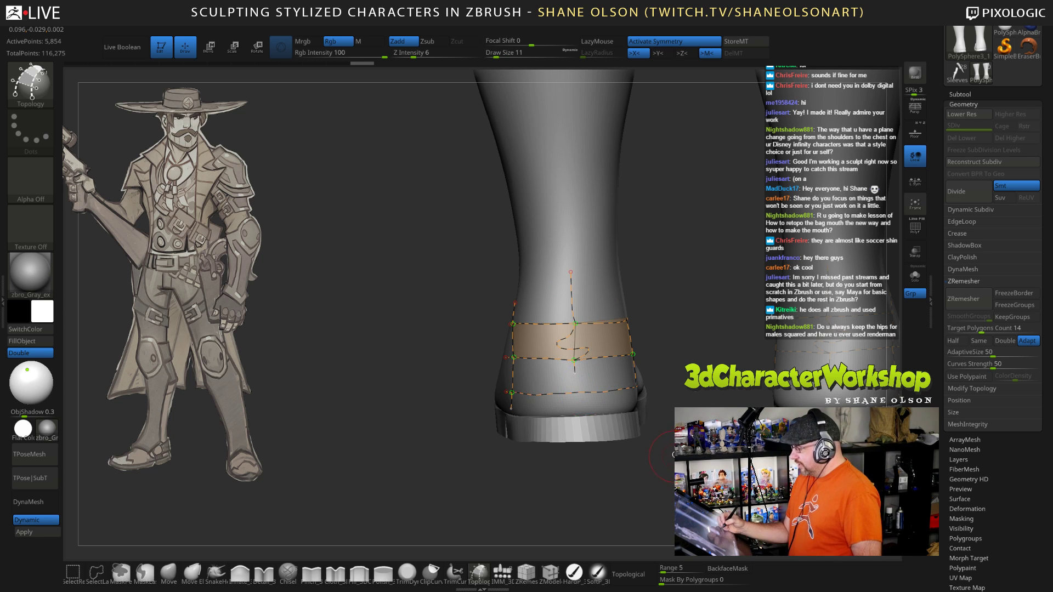
pyautogui.scroll(3, 576, 351)
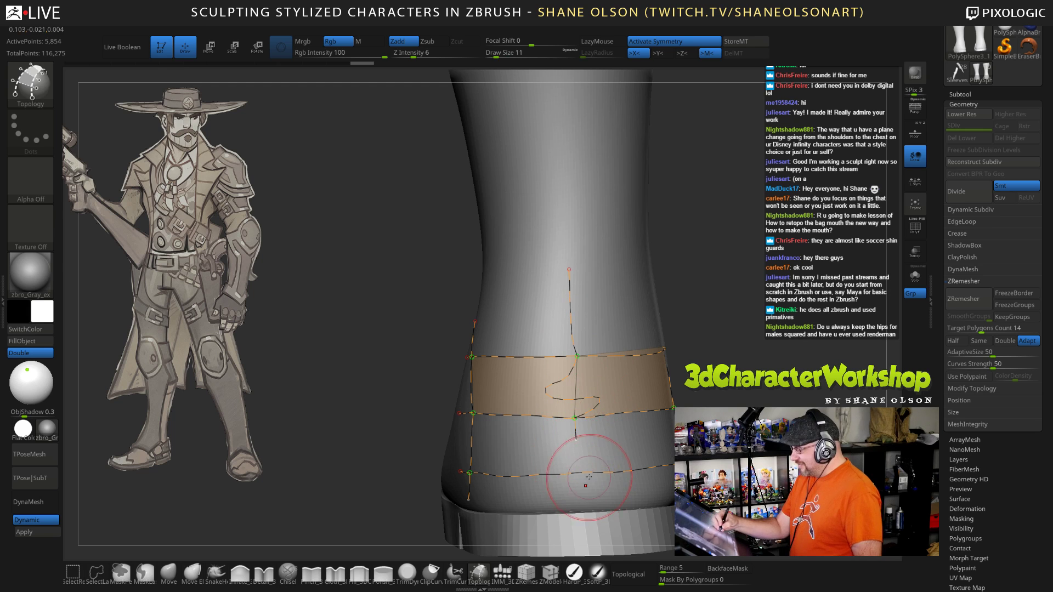
pyautogui.keyDown('alt'); pyautogui.moveTo(574, 405); pyautogui.dragTo(560, 344, button='right'); pyautogui.keyUp('alt')
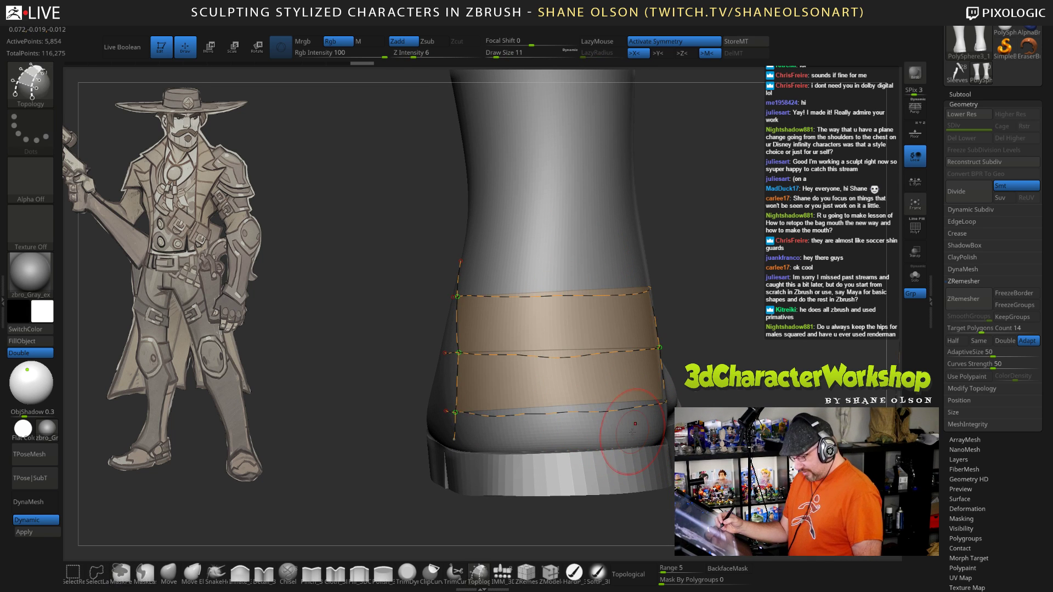
# Step: Draw vertical topology curves across the back of the heel between the outer and inner end curves to complete the grid
pyautogui.moveTo(560, 227); pyautogui.dragTo(568, 439)
pyautogui.moveTo(568, 439)
pyautogui.mouseDown(button='right')
pyautogui.moveTo(497, 224)
pyautogui.moveTo(549, 329)
pyautogui.moveTo(613, 241)
pyautogui.mouseUp(button='right')
pyautogui.moveTo(613, 241); pyautogui.dragTo(619, 432)
pyautogui.moveTo(619, 432); pyautogui.dragTo(732, 265, button='right')
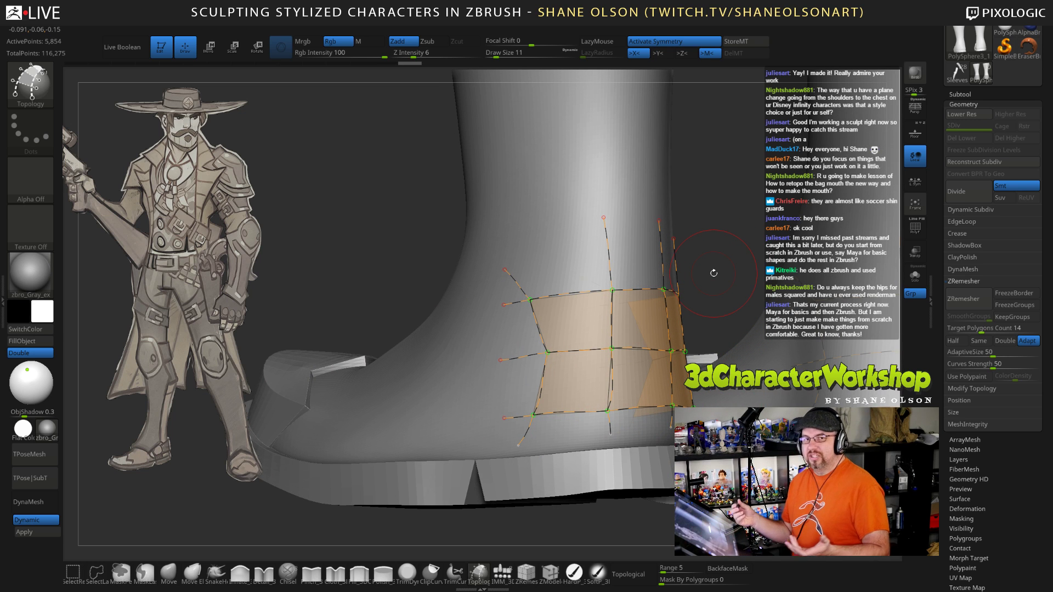
pyautogui.moveTo(698, 215); pyautogui.dragTo(486, 298, button='right')
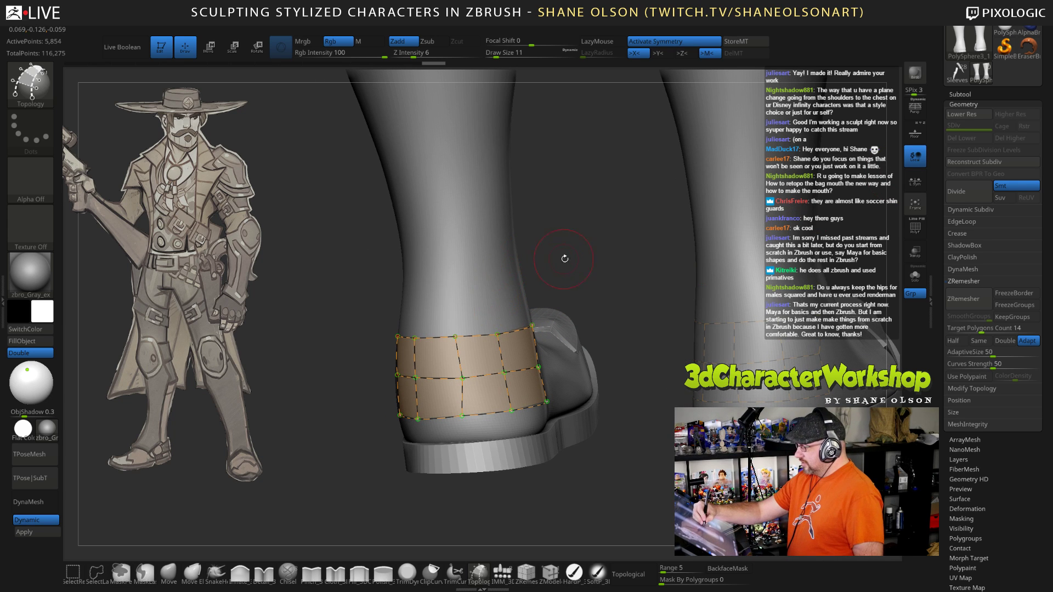
# Step: Check the curve grid around the heel and generate the heel patch geometry from it
pyautogui.moveTo(565, 258); pyautogui.dragTo(521, 289, button='right')
pyautogui.rightClick(554, 297)
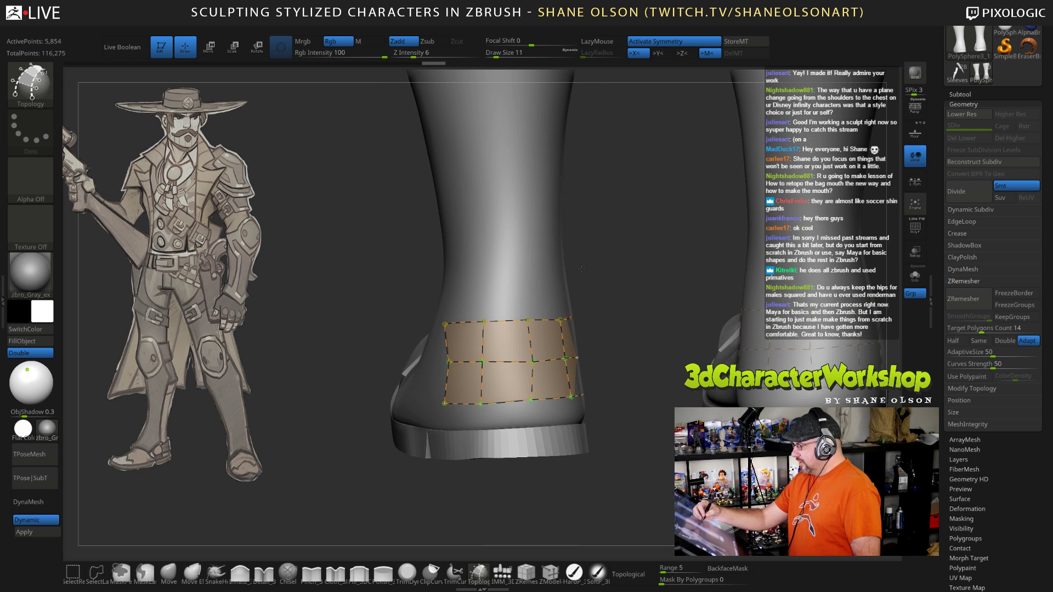
pyautogui.click(523, 276)
pyautogui.moveTo(642, 443); pyautogui.dragTo(655, 465)
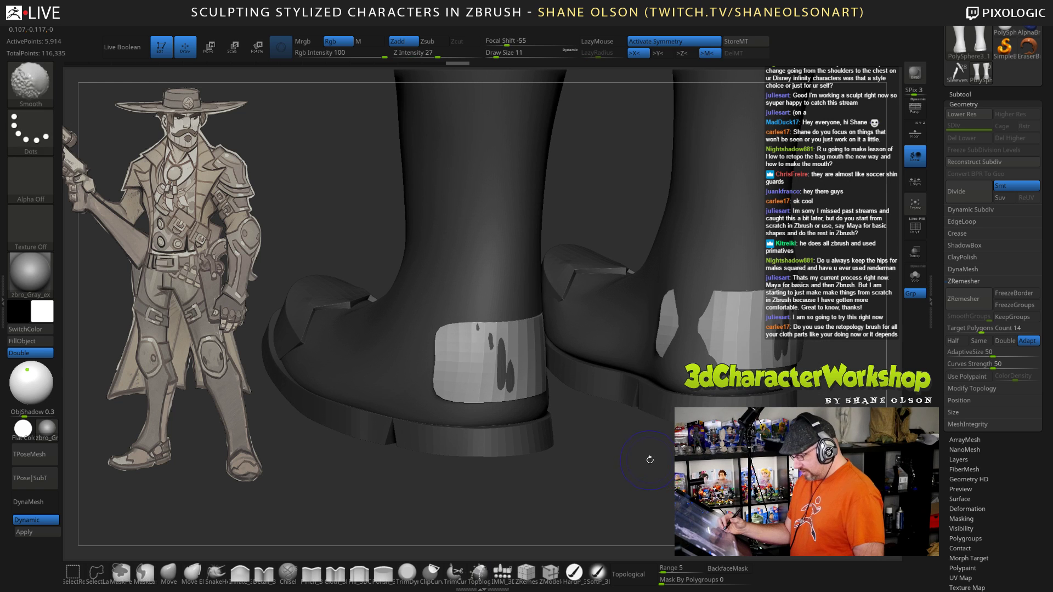
# Step: Turn on the PolyFrame display and split the unmasked heel patches into their own subtool with Split Unmasked Points
pyautogui.hotkey('shift', 'f')
pyautogui.moveTo(639, 482)
pyautogui.mouseDown()
pyautogui.moveTo(624, 499)
pyautogui.moveTo(658, 466)
pyautogui.moveTo(634, 479)
pyautogui.mouseUp()
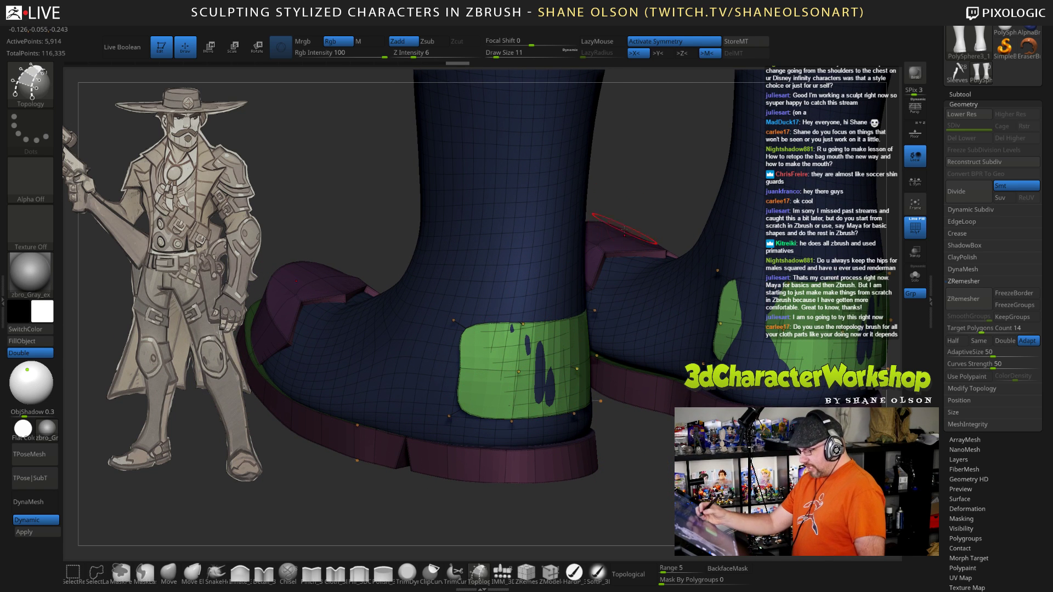
pyautogui.press('space')
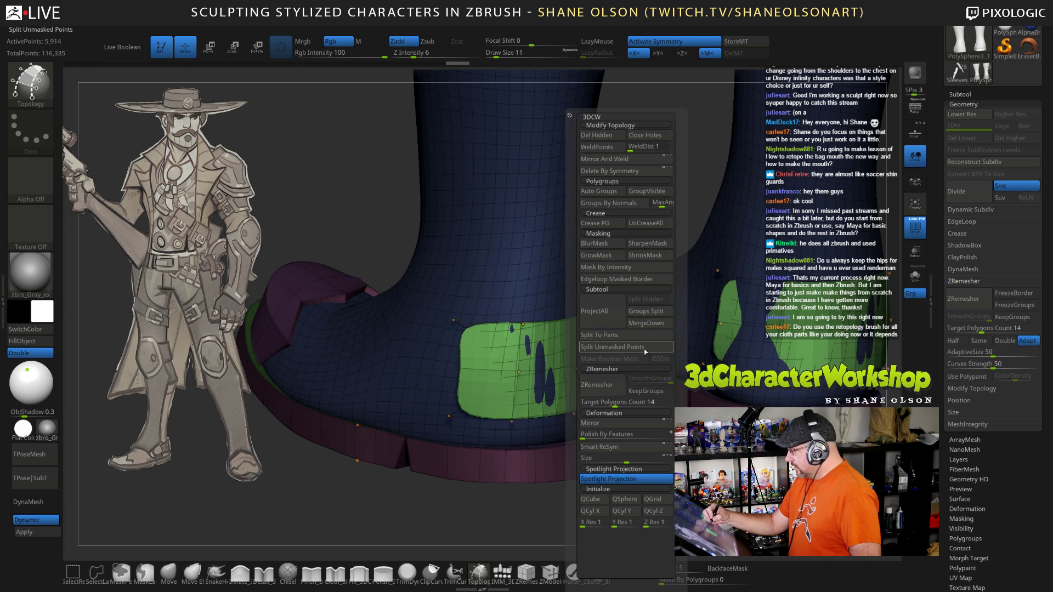
pyautogui.click(617, 347)
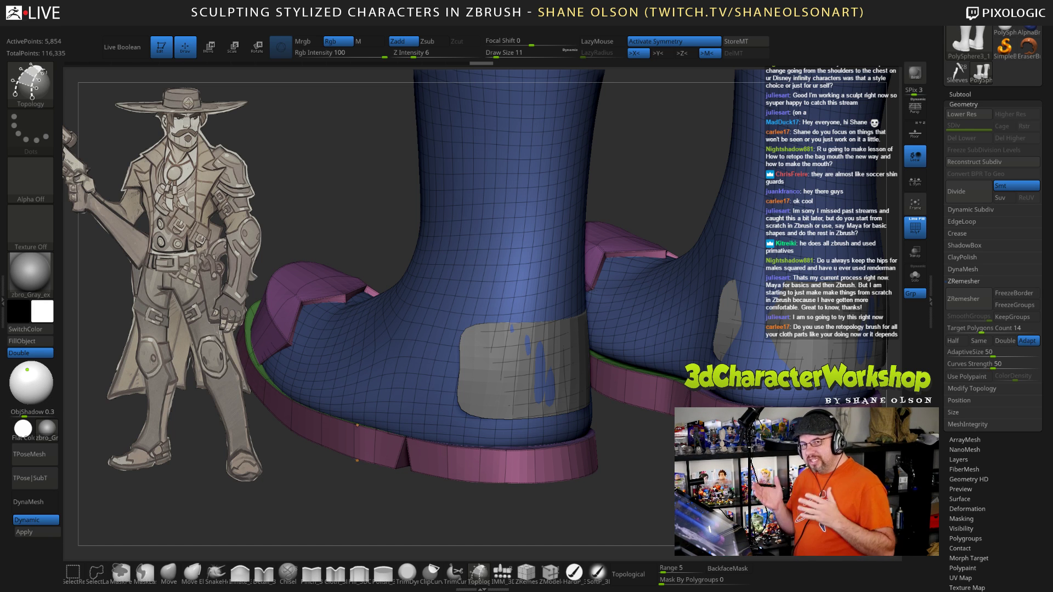
pyautogui.keyDown('alt'); pyautogui.moveTo(671, 447); pyautogui.dragTo(779, 501); pyautogui.keyUp('alt')
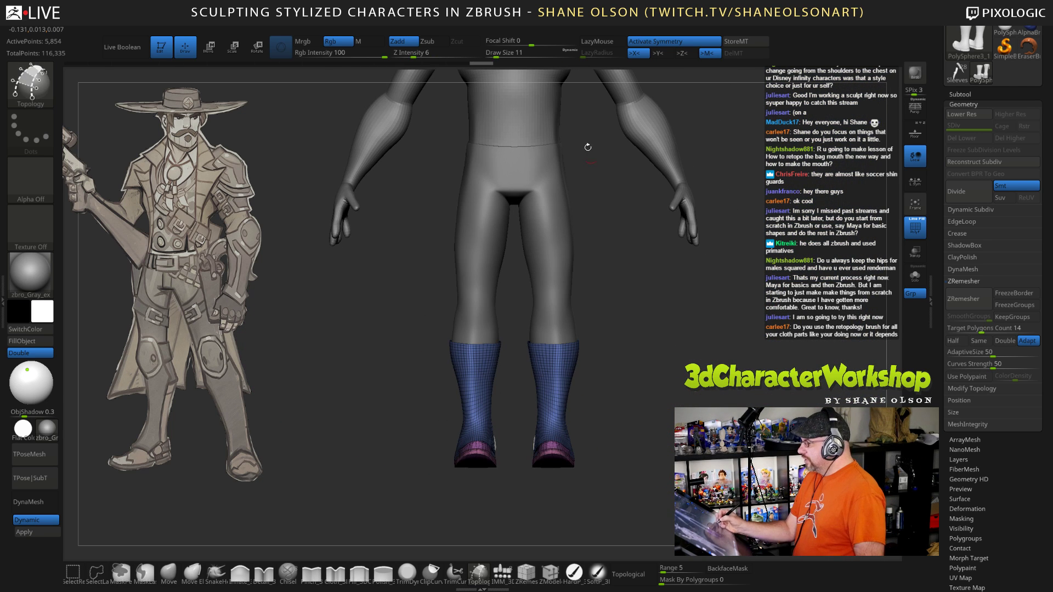
pyautogui.keyDown('alt'); pyautogui.moveTo(626, 263); pyautogui.dragTo(672, 354); pyautogui.keyUp('alt')
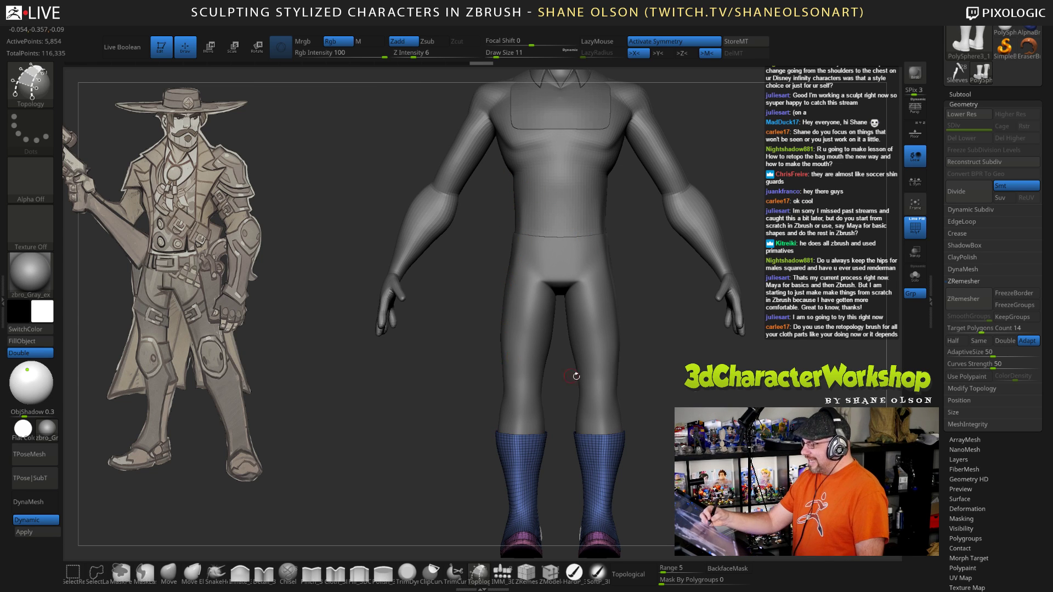
pyautogui.keyDown('alt'); pyautogui.moveTo(660, 413); pyautogui.dragTo(672, 455); pyautogui.keyUp('alt')
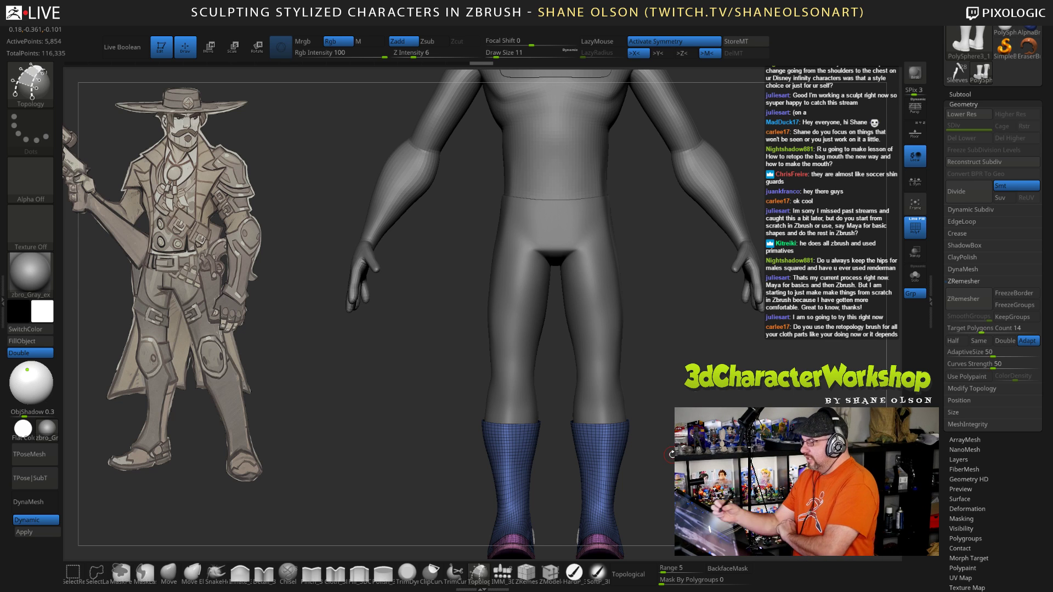
pyautogui.keyDown('alt'); pyautogui.moveTo(605, 433); pyautogui.dragTo(644, 447); pyautogui.keyUp('alt')
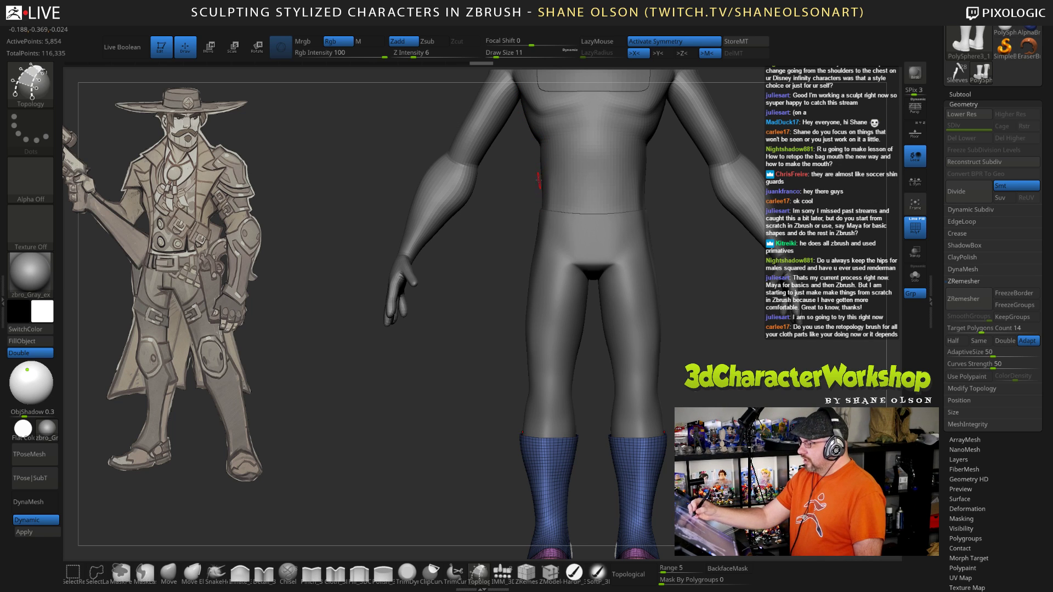
pyautogui.press(']')
pyautogui.press(']')
pyautogui.press(']')
pyautogui.press(']')
pyautogui.press(']')
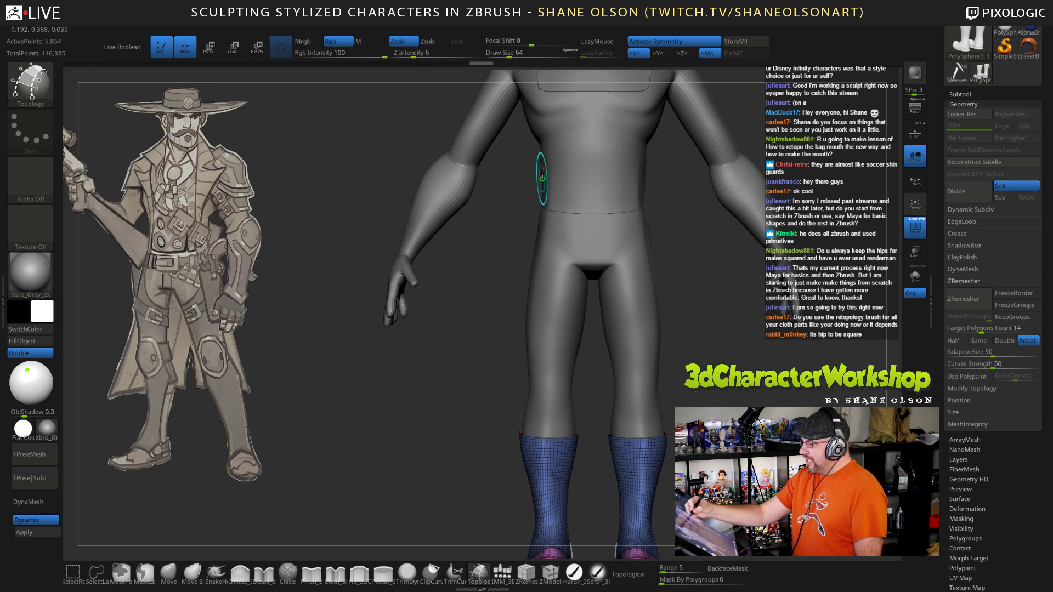
pyautogui.press('[')
pyautogui.press('[')
pyautogui.press('[')
pyautogui.press('[')
pyautogui.press('[')
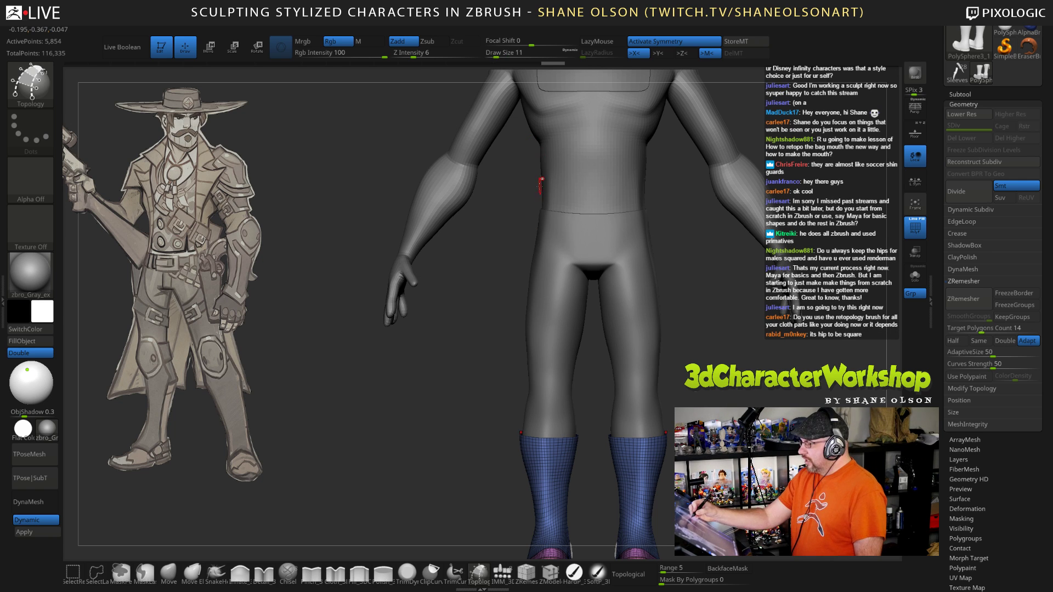
pyautogui.moveTo(541, 181); pyautogui.dragTo(538, 233)
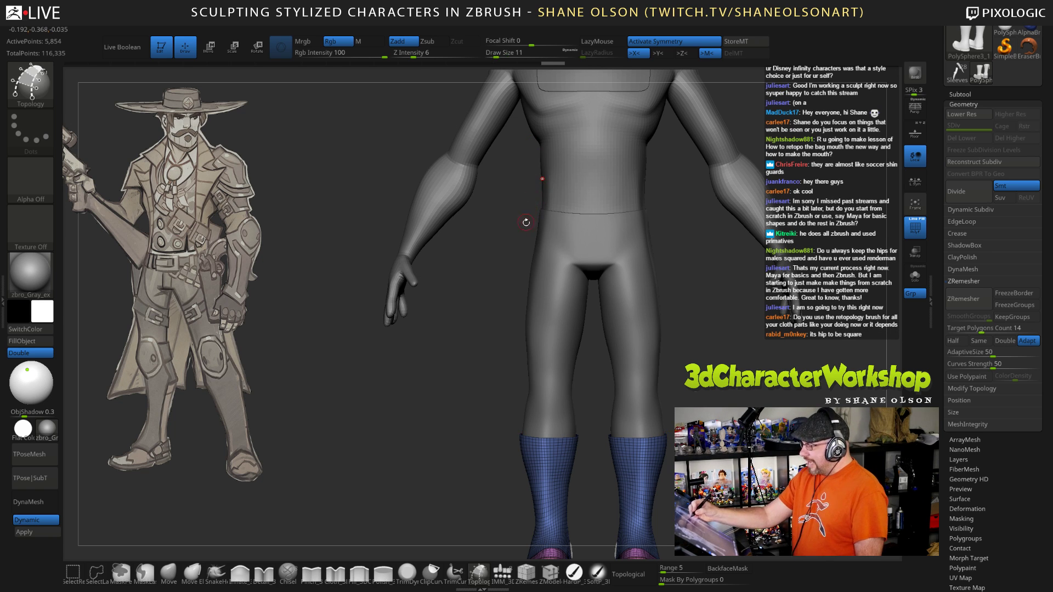
pyautogui.hotkey('ctrl', 'z')
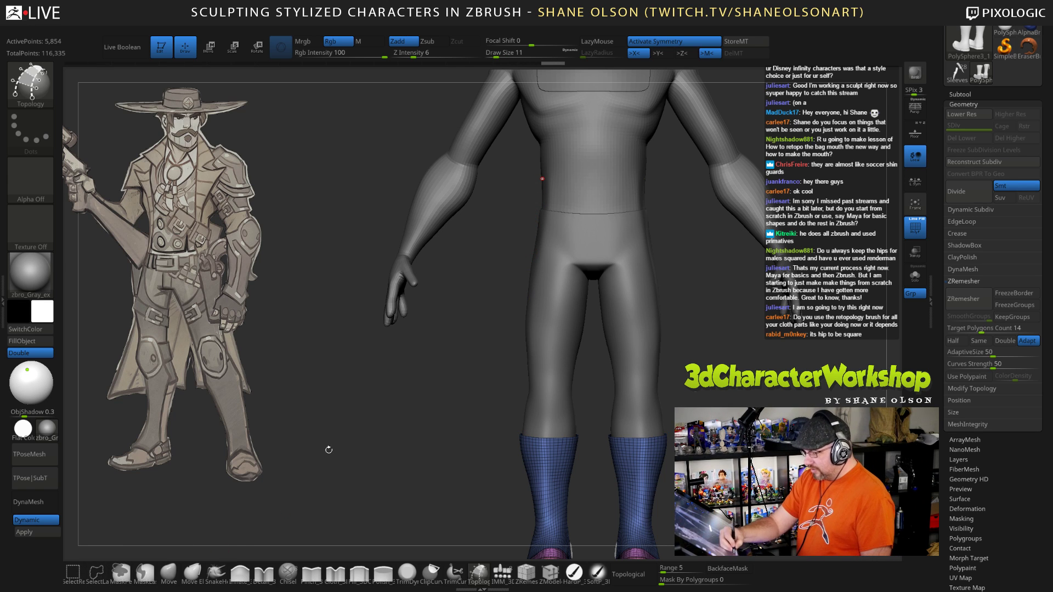
pyautogui.keyDown('ctrl'); pyautogui.keyDown('shift'); pyautogui.moveTo(455, 283); pyautogui.dragTo(475, 389); pyautogui.keyUp('shift'); pyautogui.keyUp('ctrl')
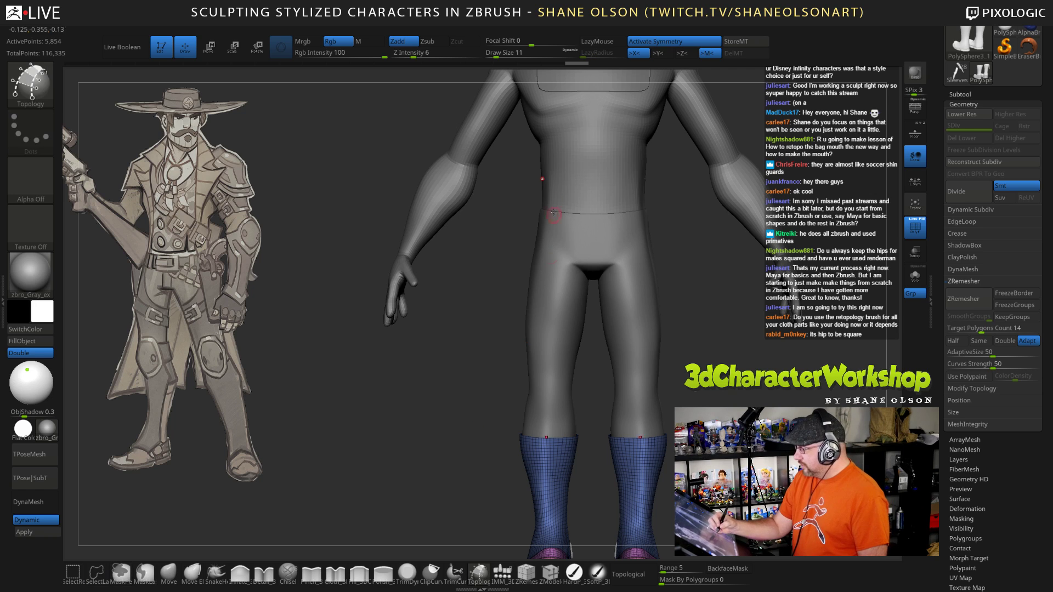
pyautogui.hotkey('ctrl', 'shift')
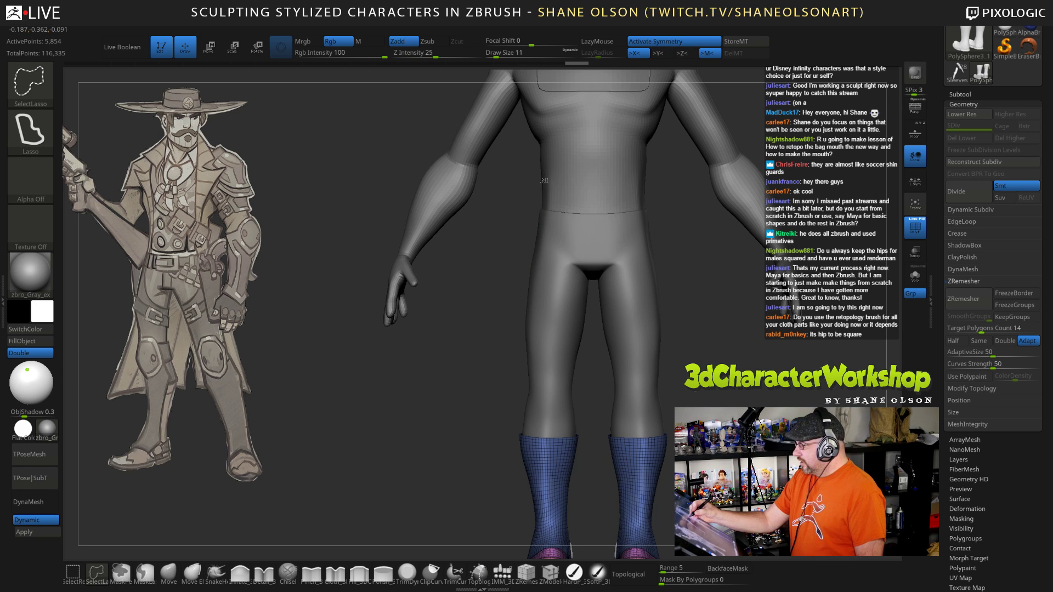
pyautogui.moveTo(537, 189)
pyautogui.keyDown('ctrl'); pyautogui.keyDown('shift'); pyautogui.mouseDown()
pyautogui.moveTo(520, 262)
pyautogui.moveTo(525, 363)
pyautogui.moveTo(540, 407)
pyautogui.moveTo(567, 411)
pyautogui.moveTo(588, 262)
pyautogui.moveTo(584, 190)
pyautogui.mouseUp(); pyautogui.keyUp('shift'); pyautogui.keyUp('ctrl')
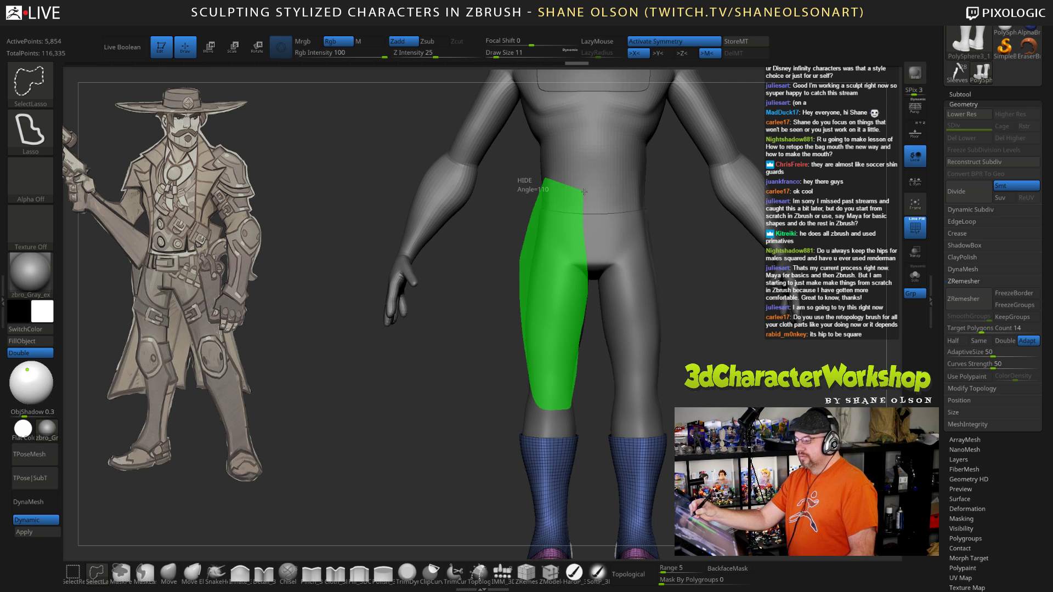
pyautogui.keyDown('ctrl'); pyautogui.keyDown('shift'); pyautogui.moveTo(585, 191); pyautogui.dragTo(584, 192); pyautogui.keyUp('shift'); pyautogui.keyUp('ctrl')
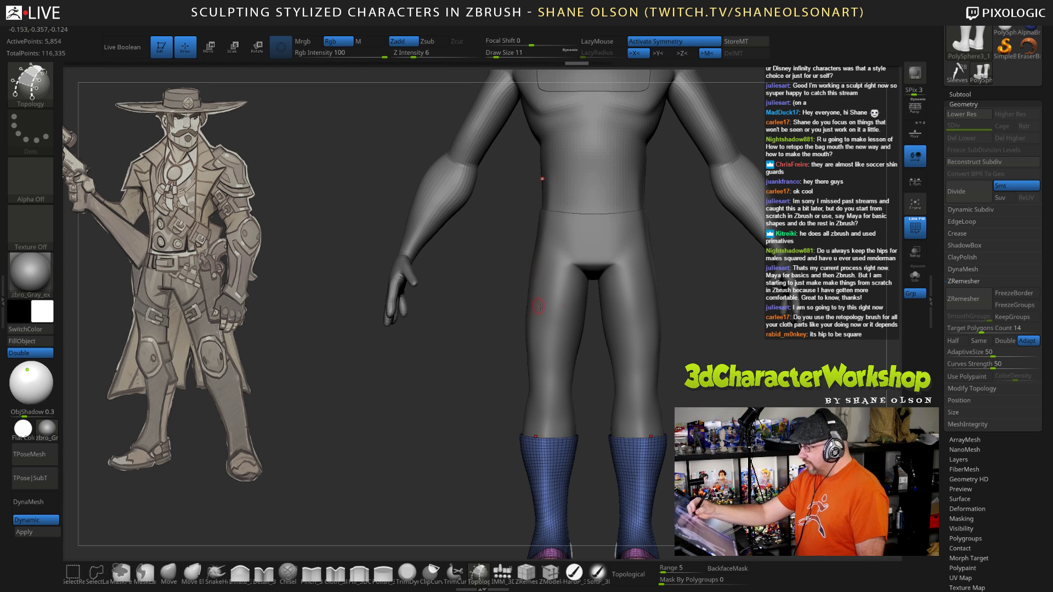
# Step: Open the subtool list and make the separated heel patches, PolySphere3_5, the active subtool
pyautogui.keyDown('alt'); pyautogui.moveTo(680, 472); pyautogui.dragTo(667, 418); pyautogui.keyUp('alt')
pyautogui.moveTo(525, 211); pyautogui.dragTo(356, 215)
pyautogui.keyDown('alt'); pyautogui.moveTo(658, 252); pyautogui.dragTo(697, 211); pyautogui.keyUp('alt')
pyautogui.click(964, 95)
pyautogui.click(969, 138)
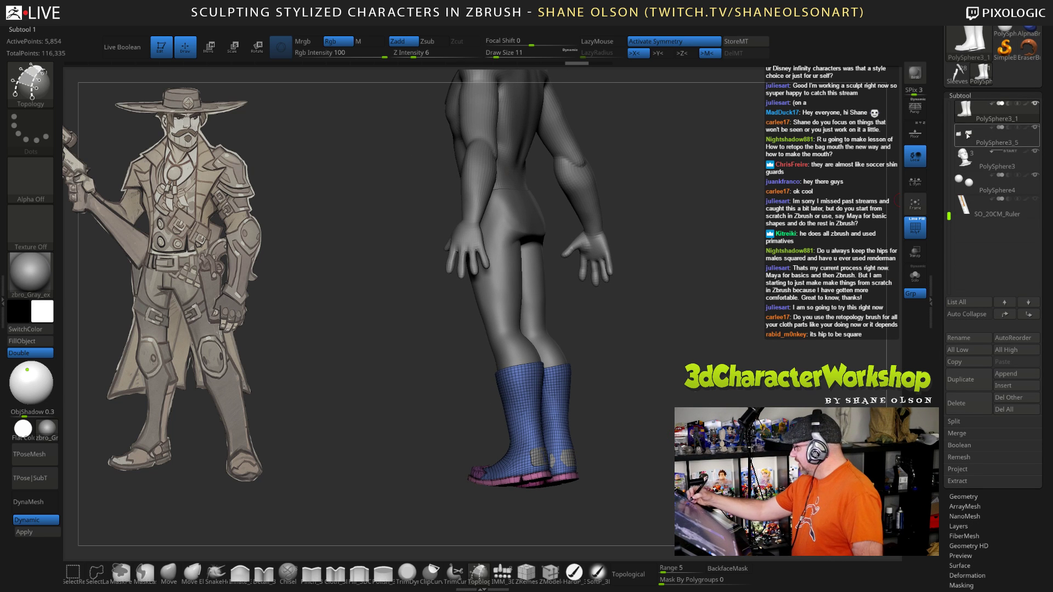
pyautogui.moveTo(728, 402); pyautogui.dragTo(723, 357)
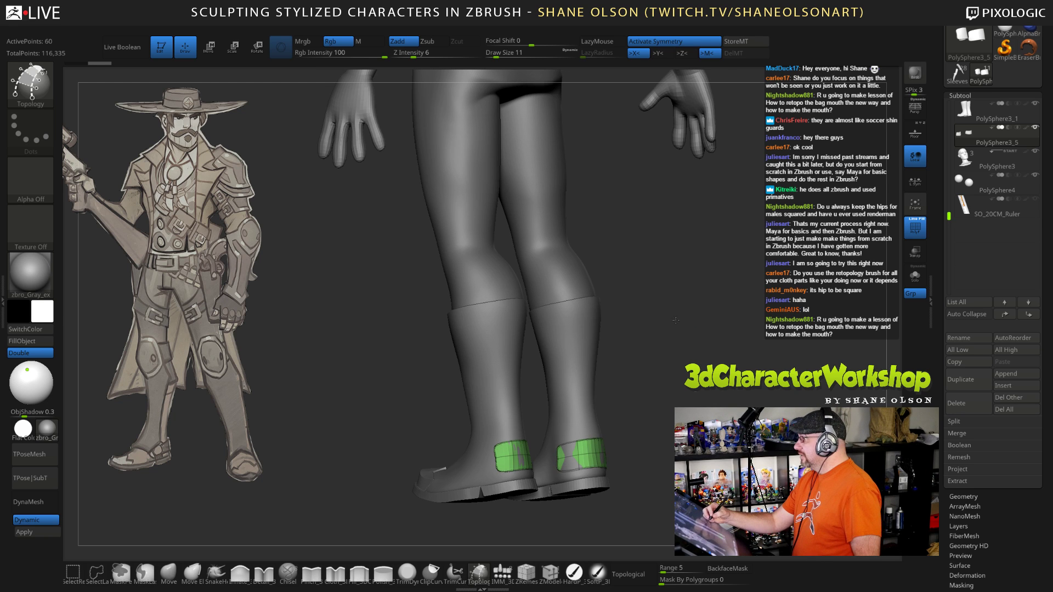
# Step: Turn off dynamic subdivision on the heel patches and inspect their low-poly shape on the boots
pyautogui.moveTo(675, 320)
pyautogui.mouseDown()
pyautogui.moveTo(694, 339)
pyautogui.moveTo(692, 358)
pyautogui.moveTo(718, 354)
pyautogui.moveTo(693, 356)
pyautogui.moveTo(700, 351)
pyautogui.moveTo(688, 375)
pyautogui.mouseUp()
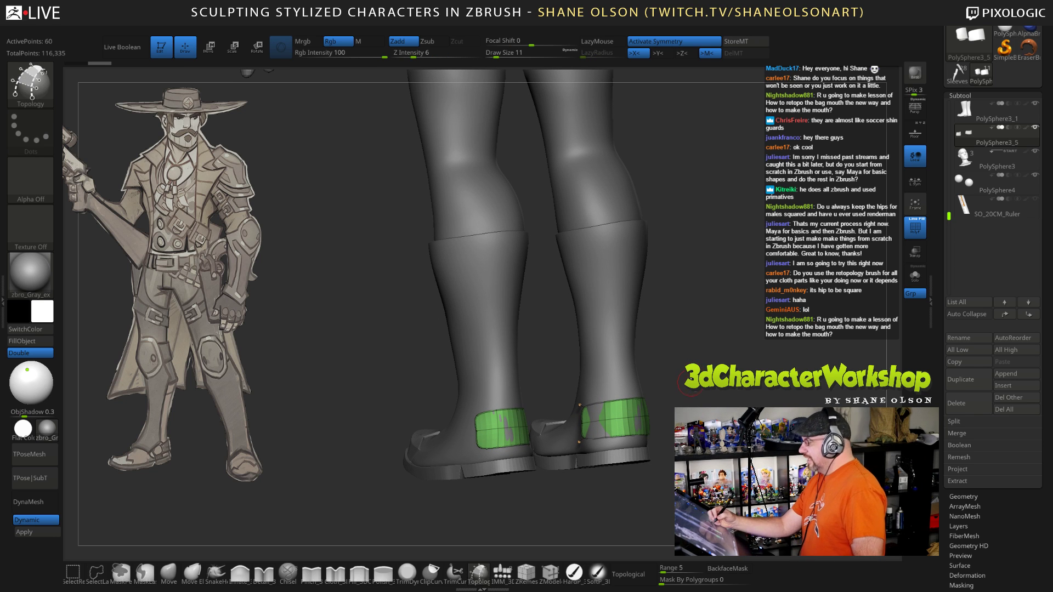
pyautogui.hotkey('shift', 'd')
pyautogui.keyDown('alt'); pyautogui.moveTo(697, 359); pyautogui.dragTo(715, 342); pyautogui.keyUp('alt')
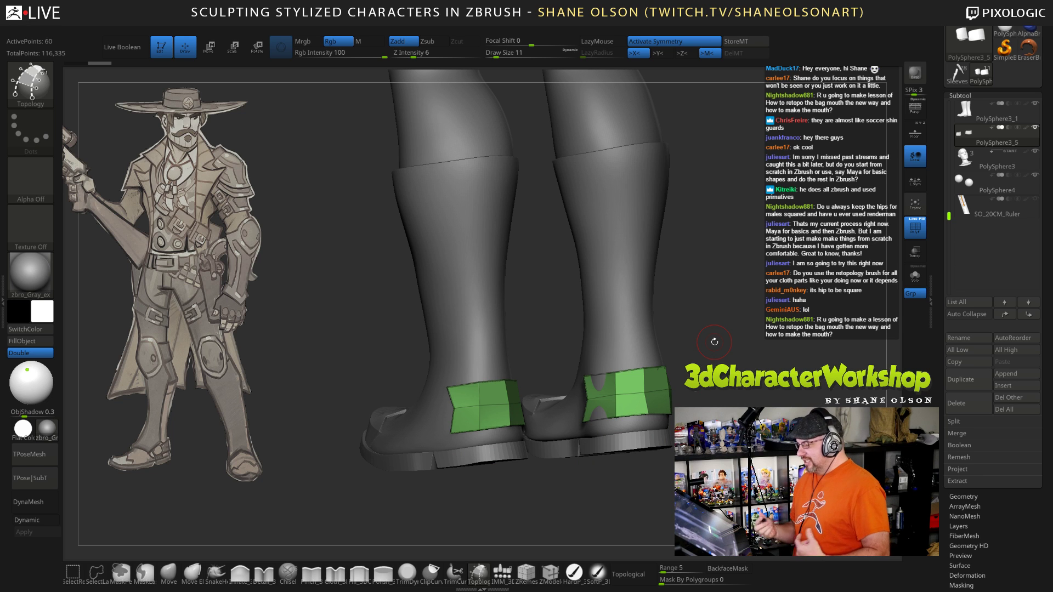
pyautogui.moveTo(714, 341); pyautogui.dragTo(680, 515)
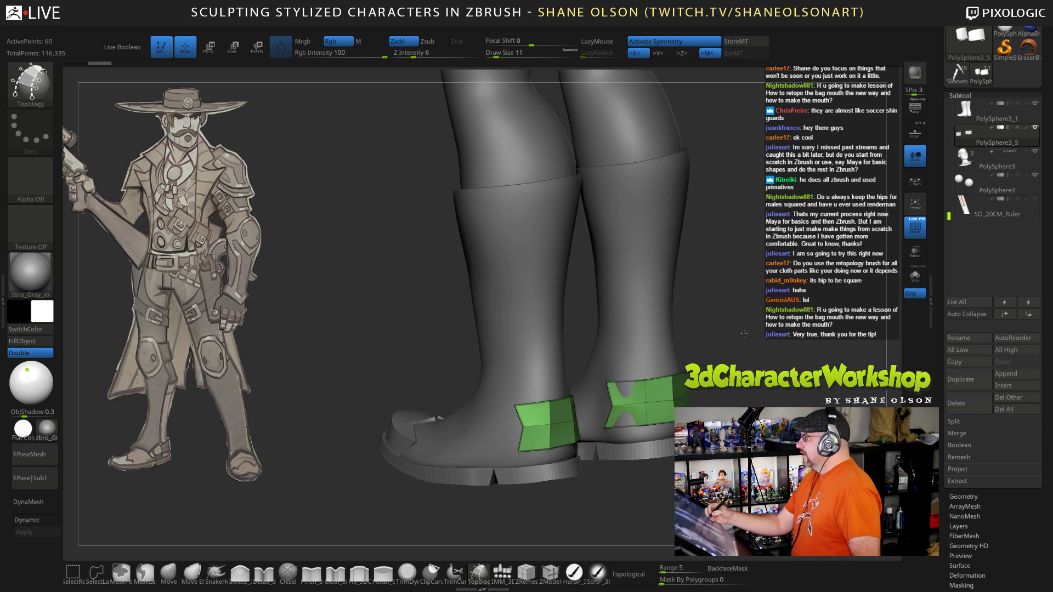
# Step: Turn on dynamic subdivision for the heel patches and isolate them with Solo mode
pyautogui.moveTo(730, 296); pyautogui.dragTo(738, 420)
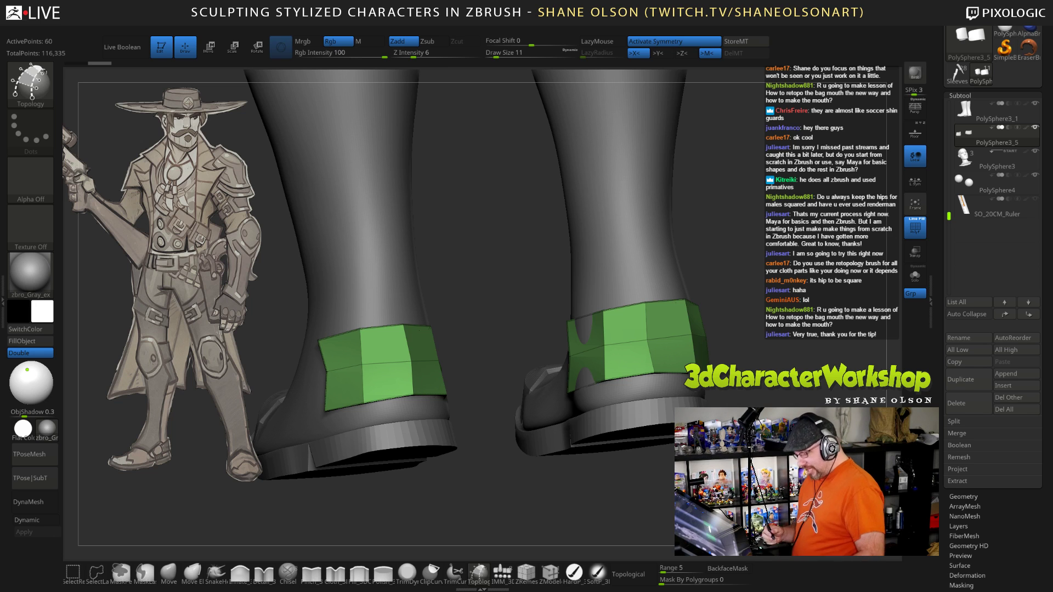
pyautogui.press('d')
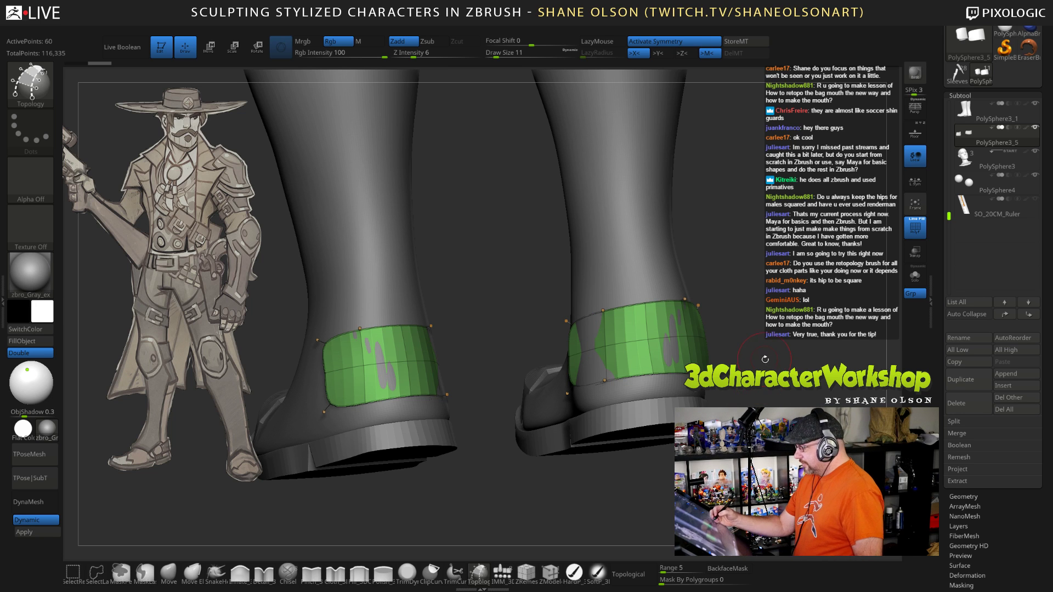
pyautogui.moveTo(738, 420); pyautogui.dragTo(735, 406)
pyautogui.click(915, 276)
pyautogui.moveTo(779, 324)
pyautogui.mouseDown()
pyautogui.moveTo(779, 384)
pyautogui.moveTo(648, 346)
pyautogui.mouseUp()
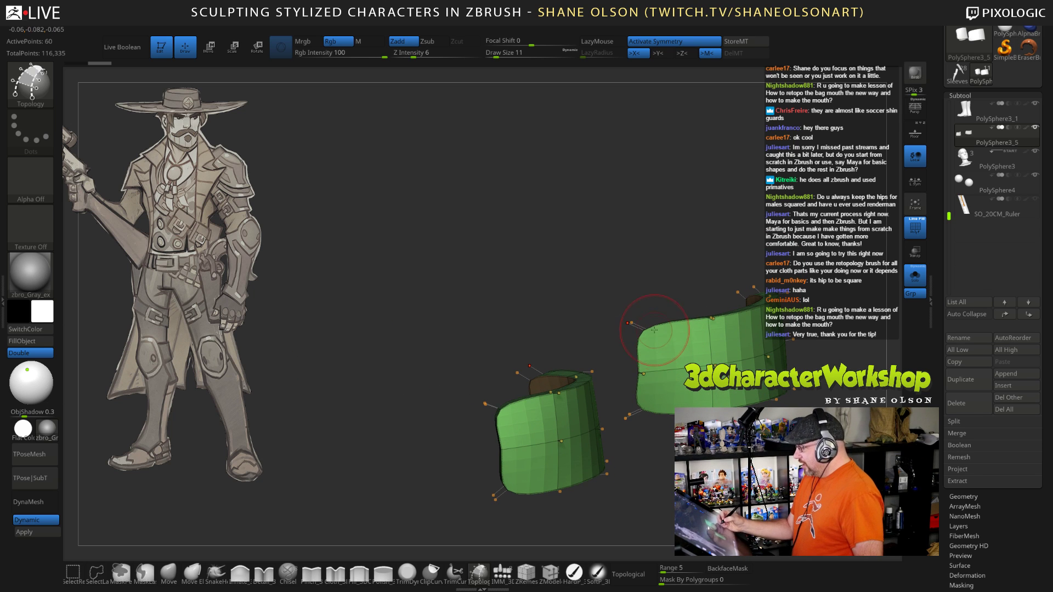
pyautogui.moveTo(620, 307)
pyautogui.keyDown('alt'); pyautogui.mouseDown()
pyautogui.moveTo(612, 433)
pyautogui.moveTo(615, 379)
pyautogui.mouseUp(); pyautogui.keyUp('alt')
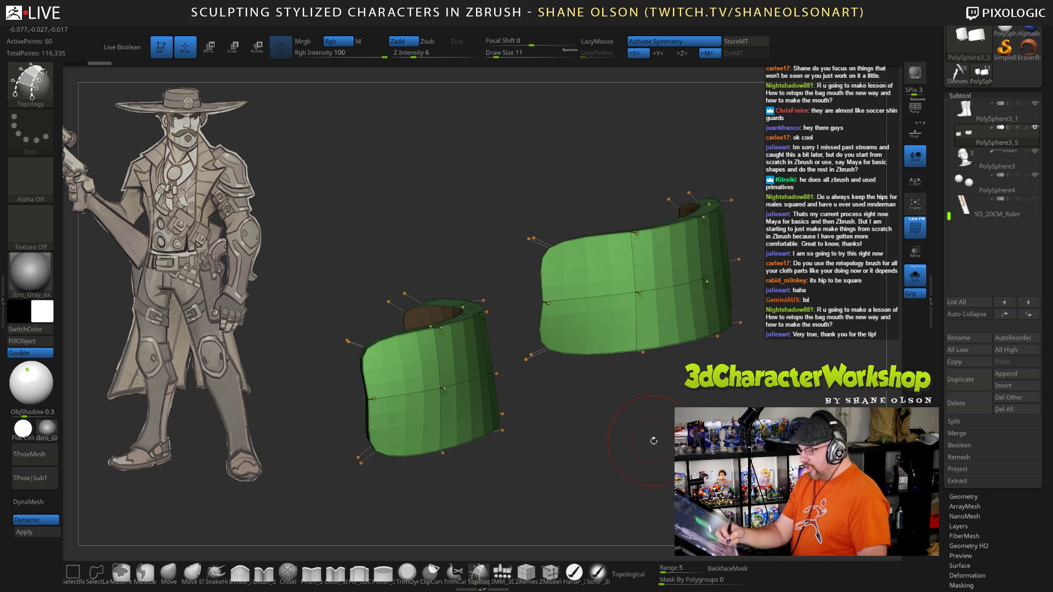
pyautogui.moveTo(654, 441)
pyautogui.mouseDown()
pyautogui.moveTo(661, 452)
pyautogui.moveTo(717, 406)
pyautogui.mouseUp()
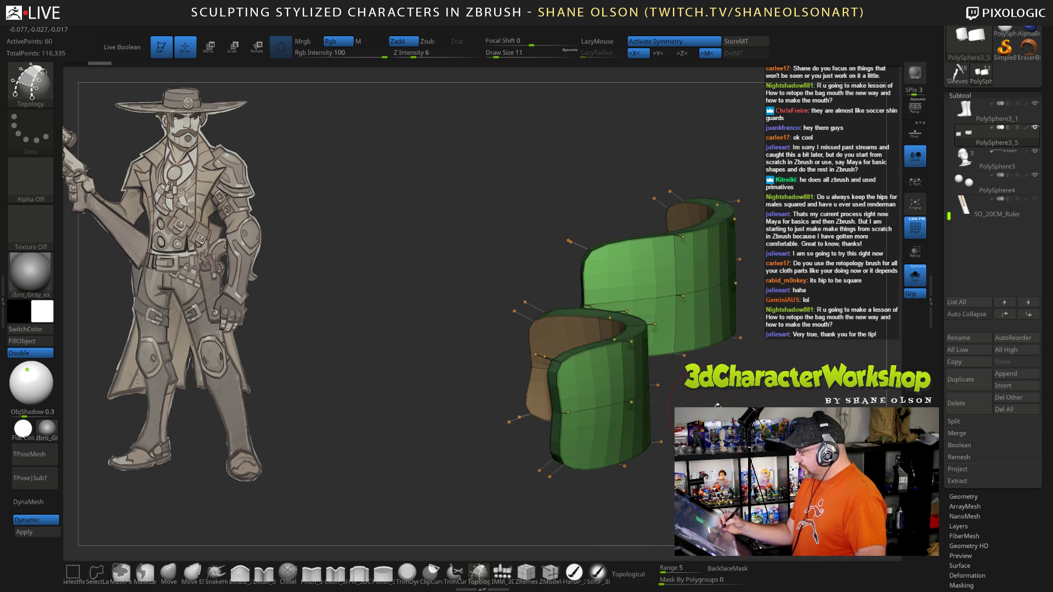
# Step: Split the heel patches into polygroups with Groups By Normals and crease the polygroup borders with Crease PG
pyautogui.press('space')
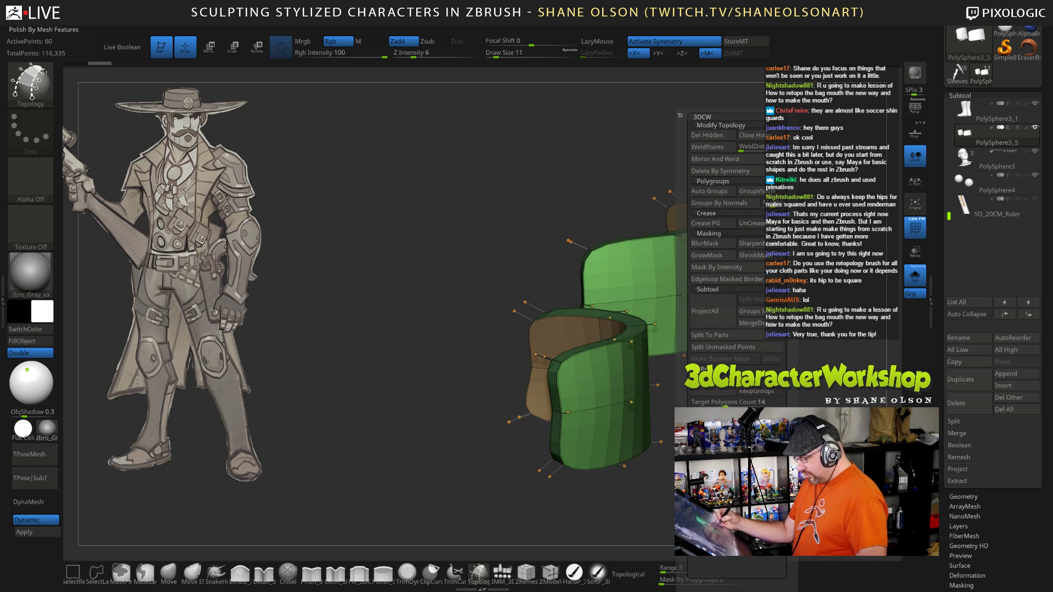
pyautogui.click(730, 194)
pyautogui.press('space')
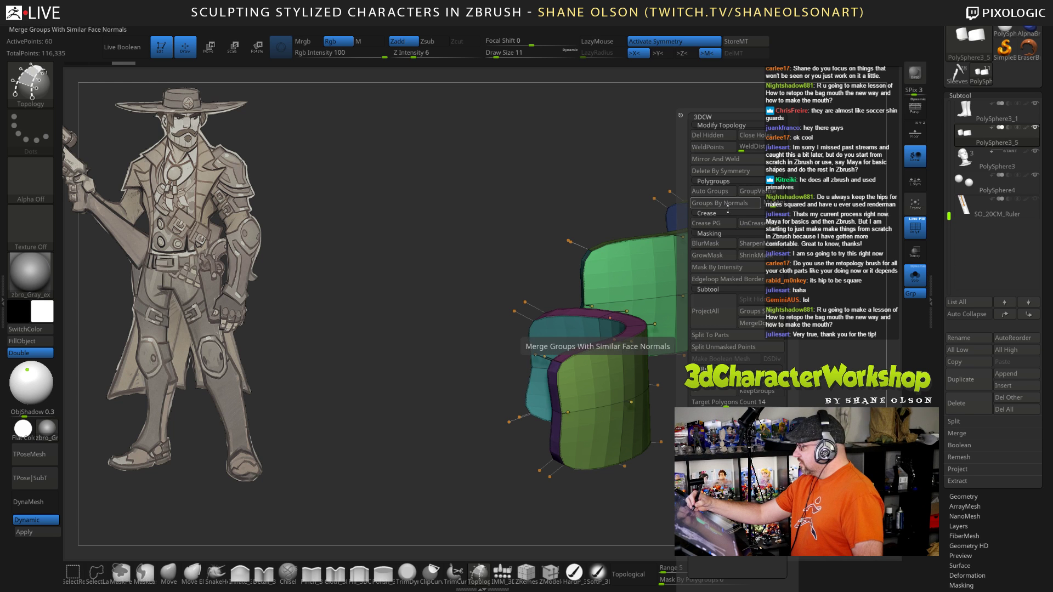
pyautogui.click(706, 223)
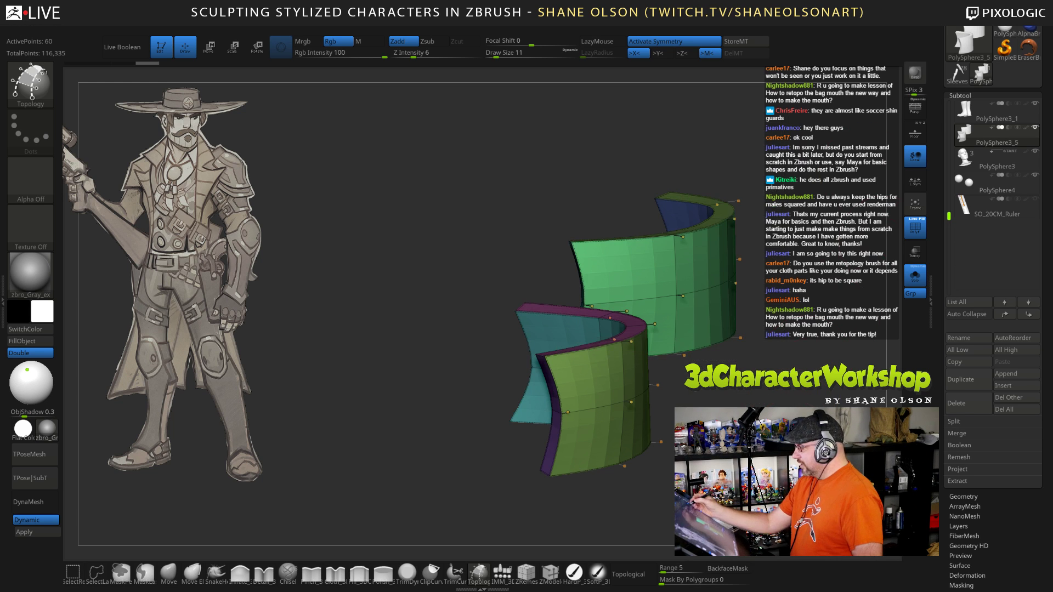
pyautogui.moveTo(549, 494)
pyautogui.mouseDown()
pyautogui.moveTo(400, 477)
pyautogui.moveTo(450, 497)
pyautogui.moveTo(549, 247)
pyautogui.moveTo(554, 395)
pyautogui.mouseUp()
pyautogui.moveTo(702, 362); pyautogui.dragTo(659, 334)
pyautogui.moveTo(672, 378); pyautogui.dragTo(665, 433)
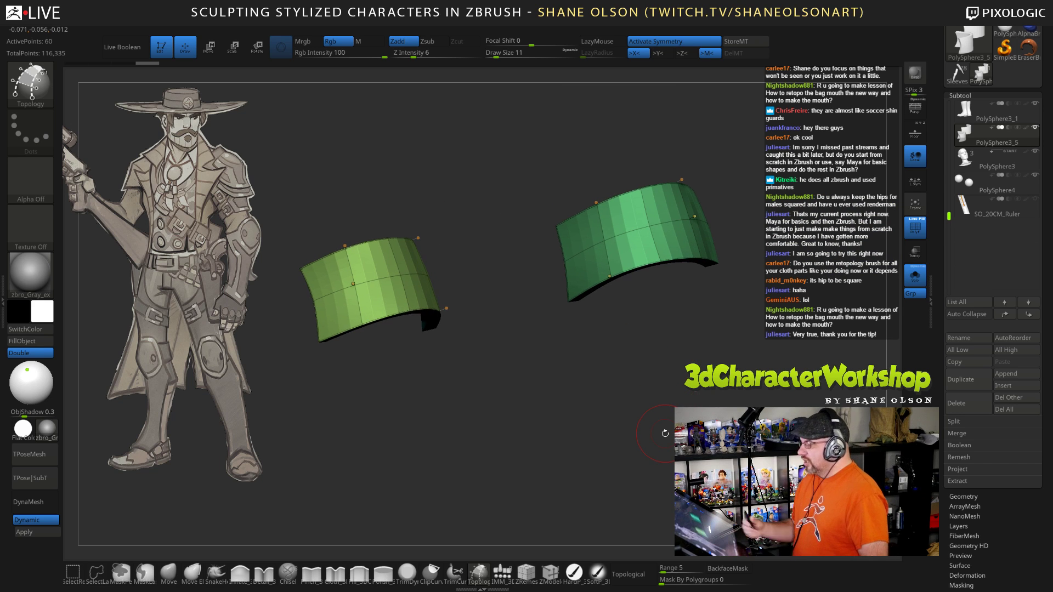
pyautogui.keyDown('alt'); pyautogui.moveTo(693, 179); pyautogui.dragTo(686, 288); pyautogui.keyUp('alt')
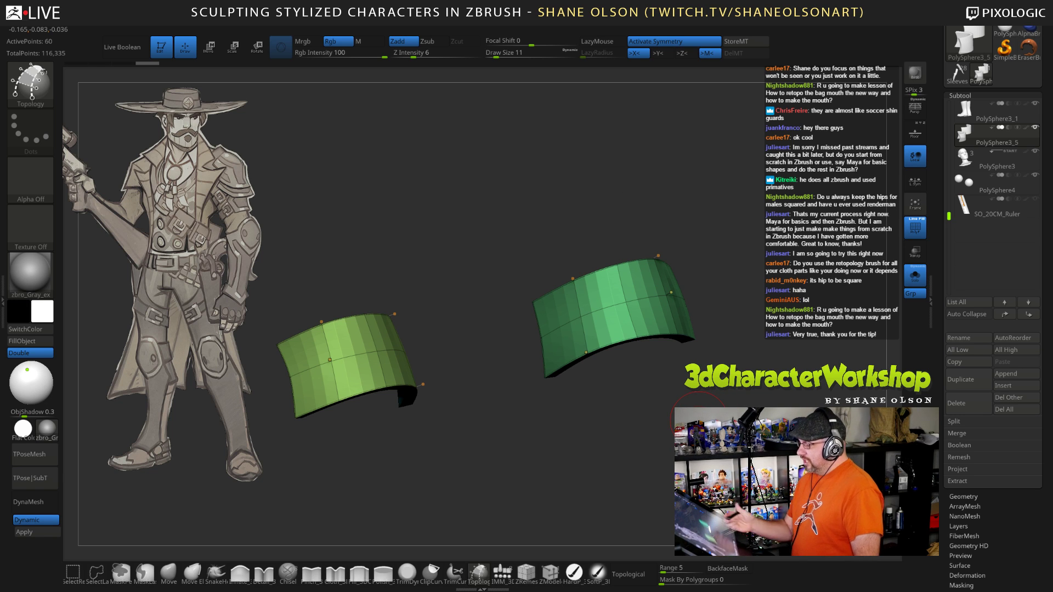
# Step: Compare the creased heel patches with dynamic subdivision off and on
pyautogui.hotkey('shift', 'd')
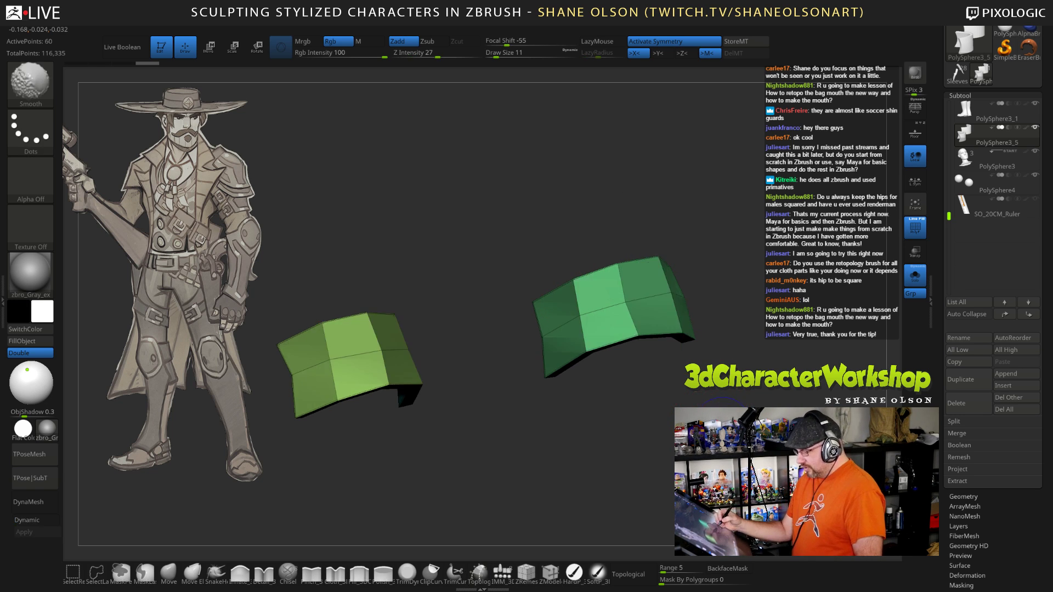
pyautogui.keyDown('alt'); pyautogui.moveTo(680, 233); pyautogui.dragTo(691, 296); pyautogui.keyUp('alt')
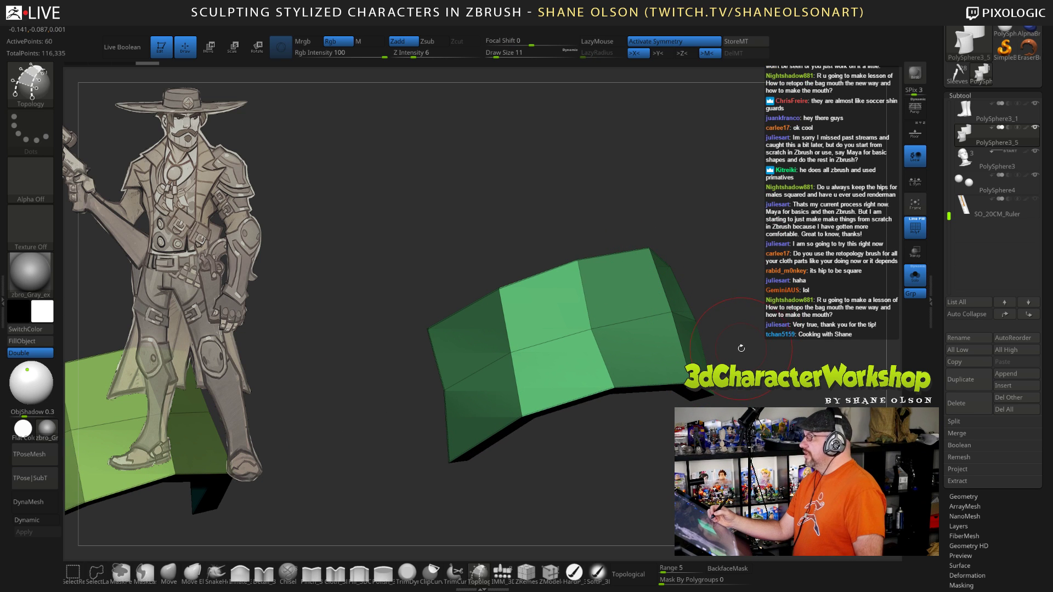
pyautogui.press('d')
pyautogui.moveTo(740, 332); pyautogui.dragTo(594, 271)
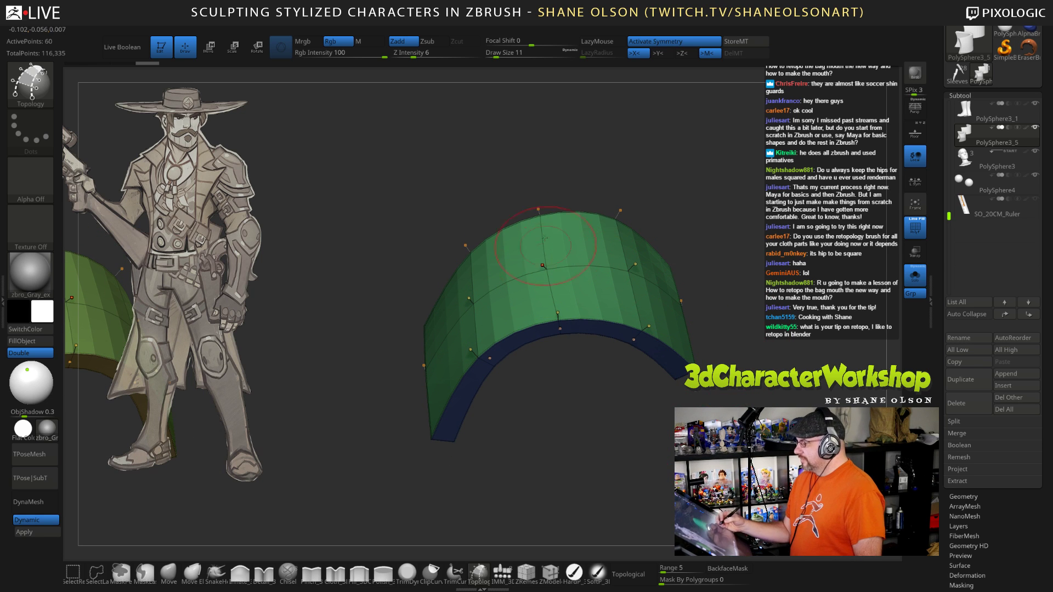
pyautogui.moveTo(654, 229); pyautogui.dragTo(631, 335)
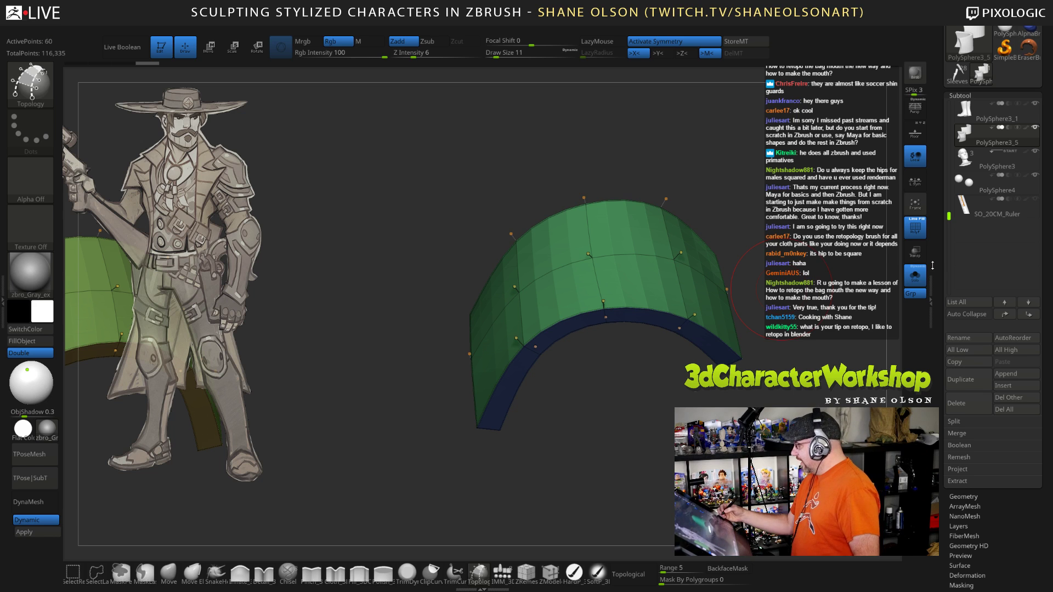
# Step: Open the Dynamic Subdiv settings in the Geometry options and raise the heel patches' SmoothSubdiv level to 4
pyautogui.moveTo(970, 499); pyautogui.dragTo(970, 241)
pyautogui.click(970, 240)
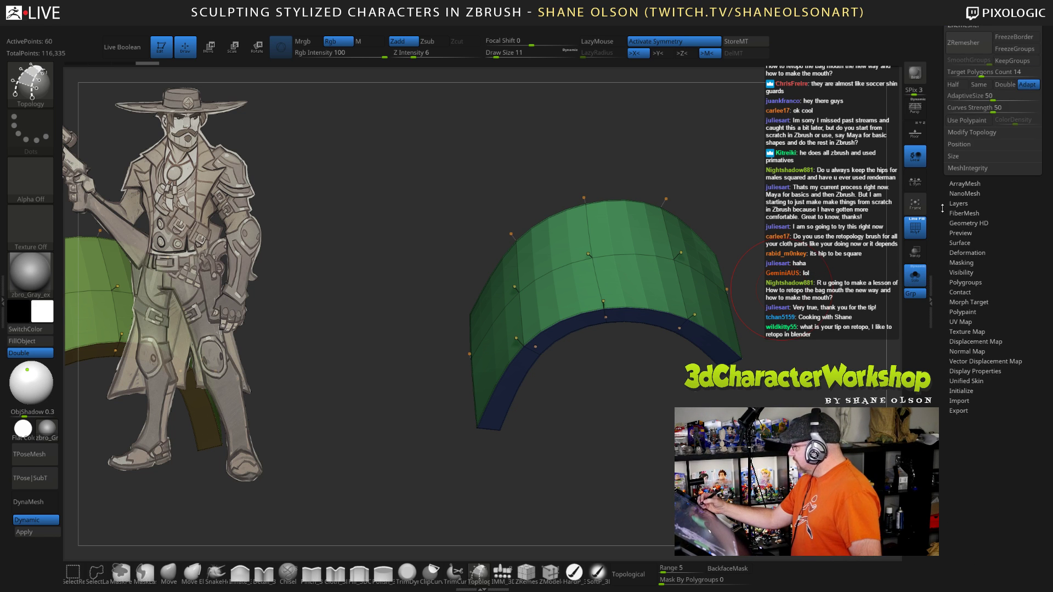
pyautogui.scroll(5, 943, 208)
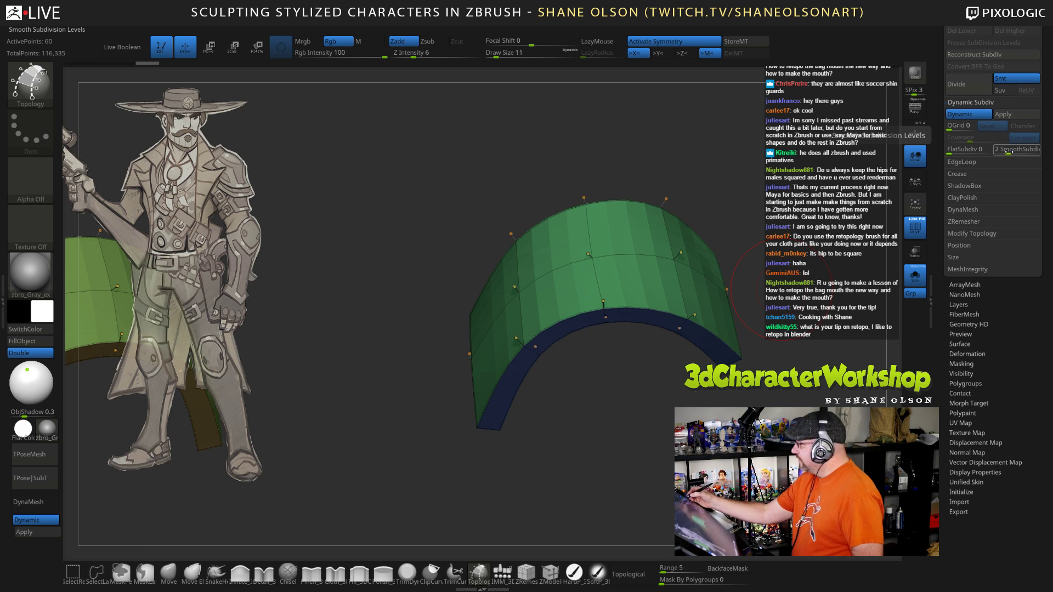
pyautogui.click(1012, 151)
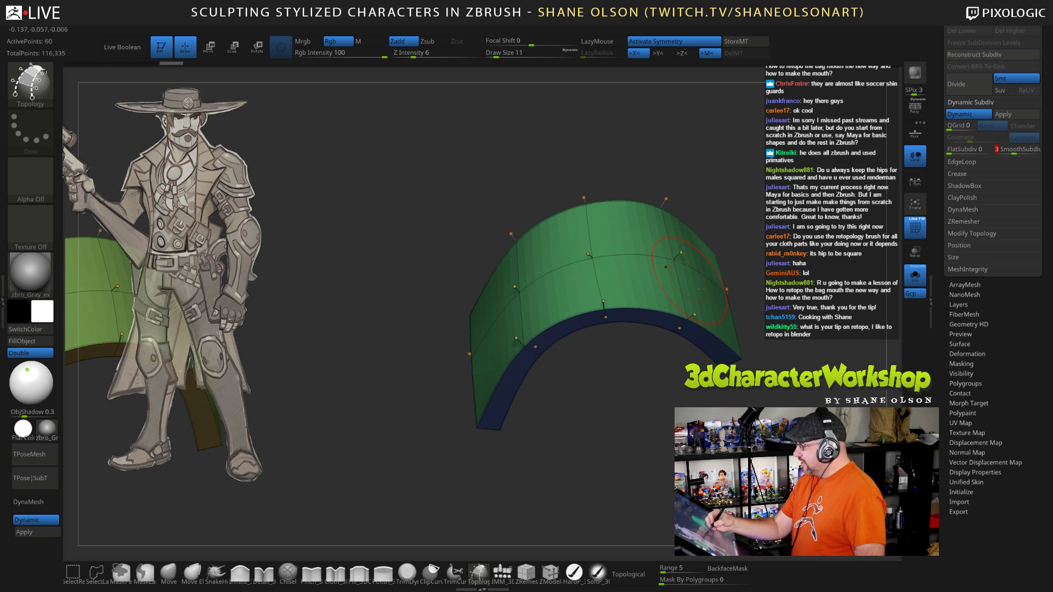
pyautogui.click(1019, 152)
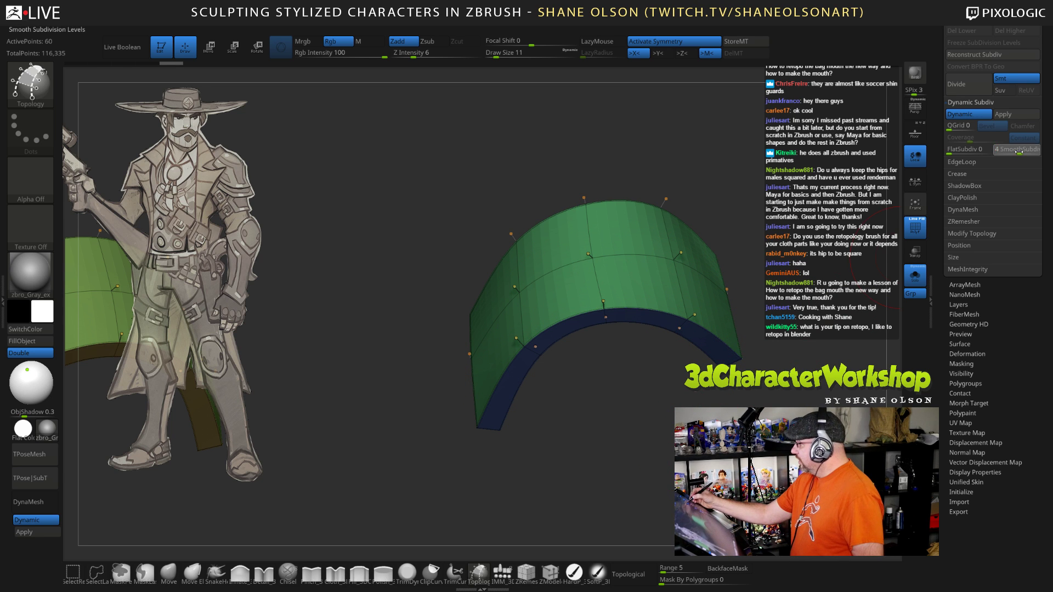
pyautogui.moveTo(604, 373); pyautogui.dragTo(544, 442)
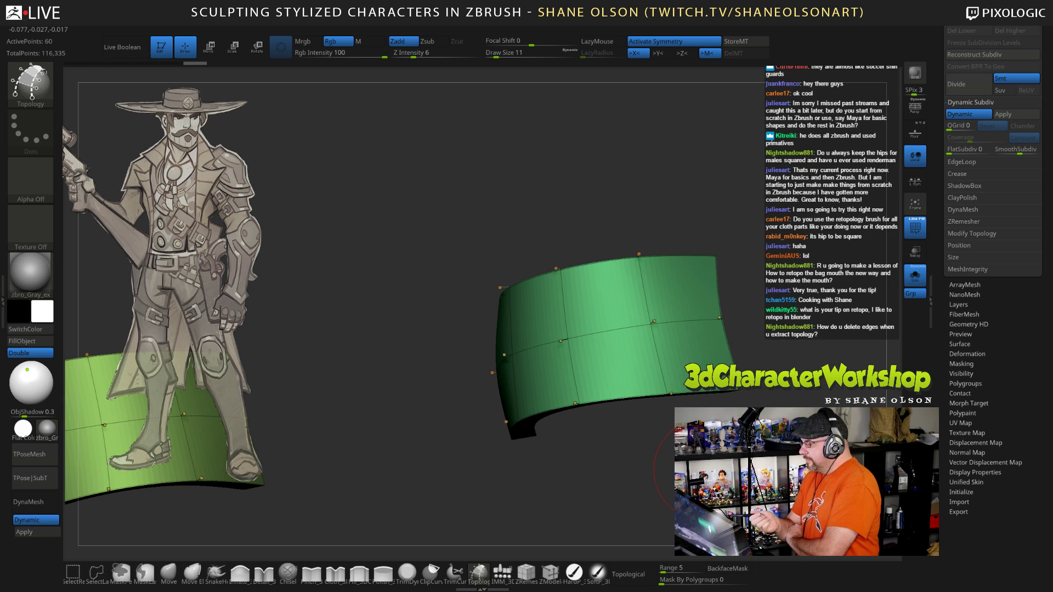
pyautogui.moveTo(705, 470); pyautogui.dragTo(474, 420)
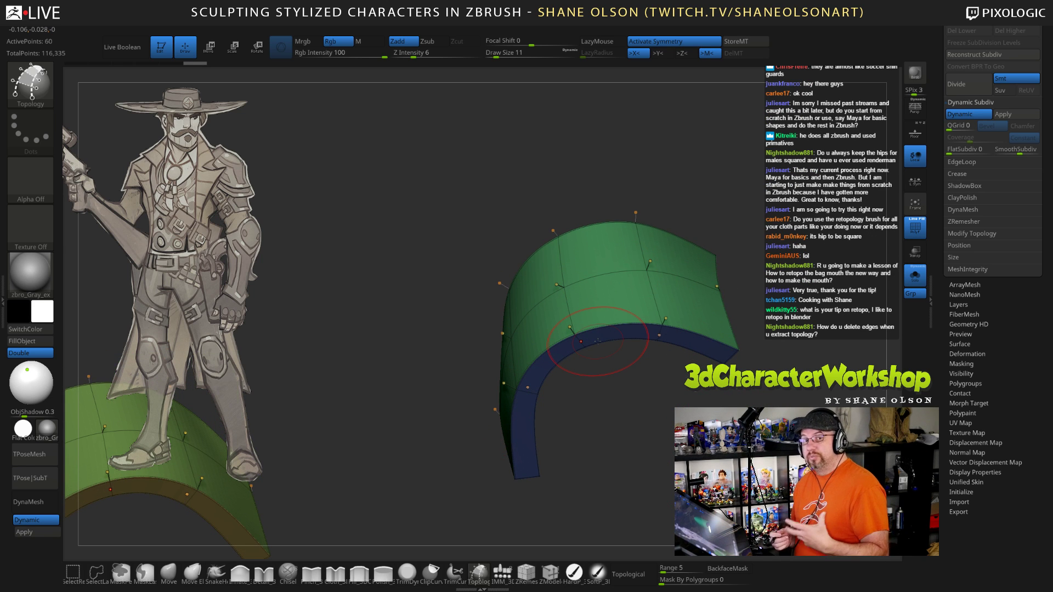
pyautogui.moveTo(631, 416); pyautogui.dragTo(657, 436)
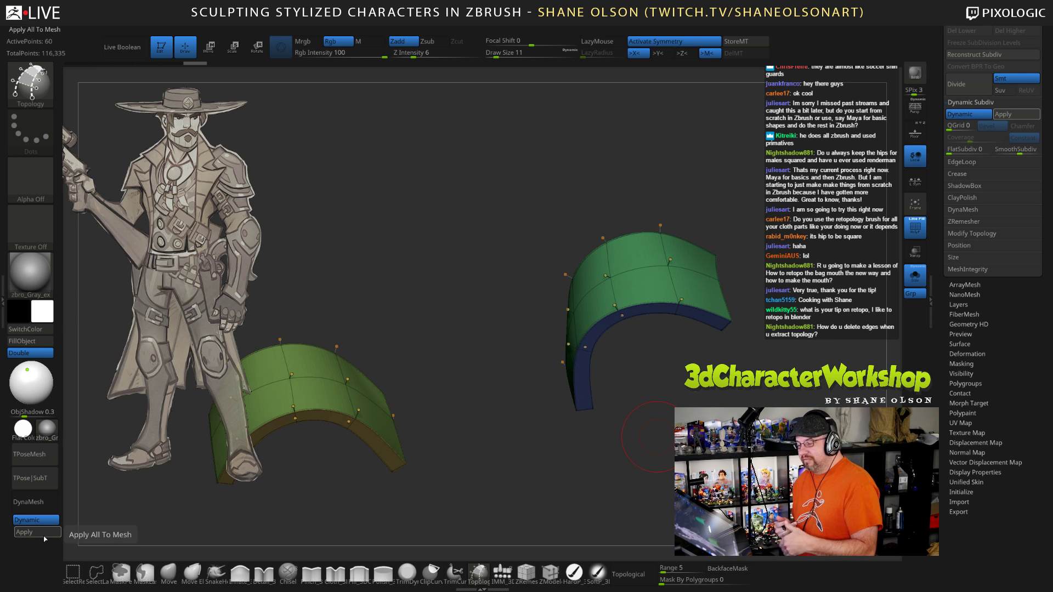
pyautogui.moveTo(675, 434); pyautogui.dragTo(757, 420)
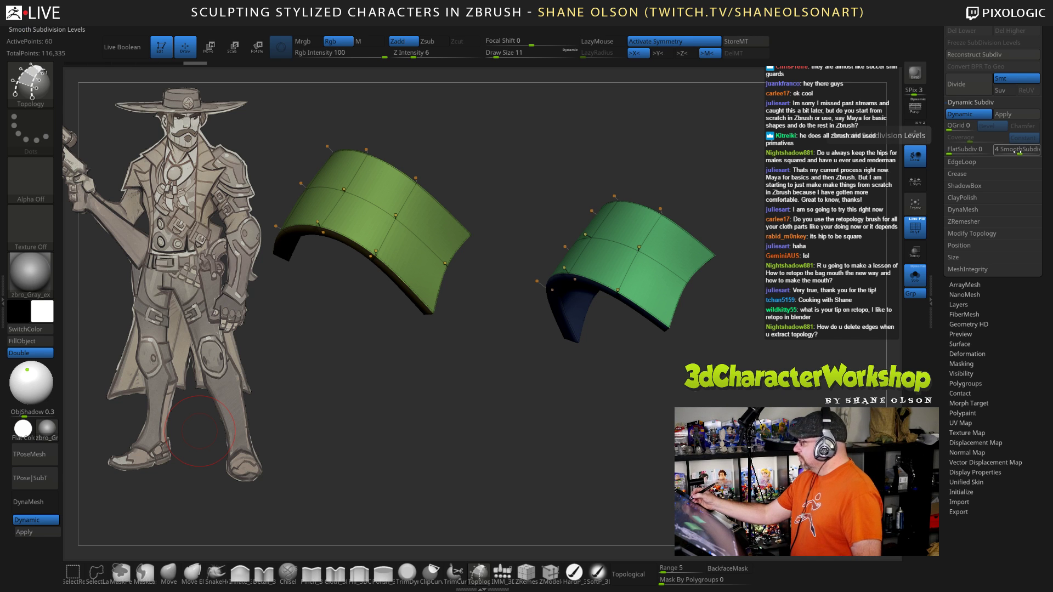
# Step: Lower the heel patches' SmoothSubdiv level to 3 and check their smoothed curvature
pyautogui.moveTo(1019, 152); pyautogui.dragTo(1013, 152)
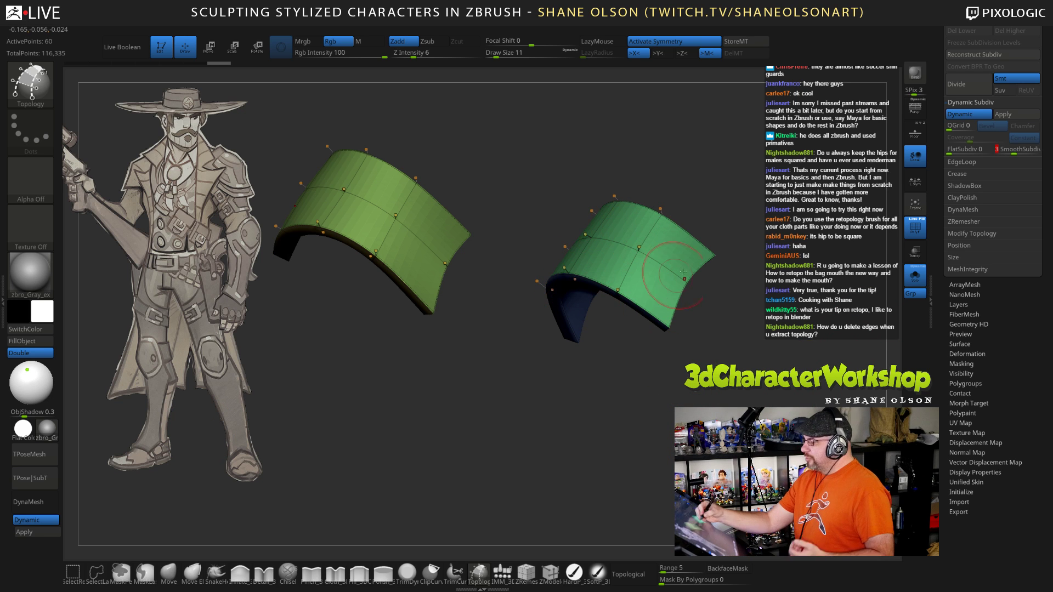
pyautogui.moveTo(655, 301); pyautogui.dragTo(728, 315, button='right')
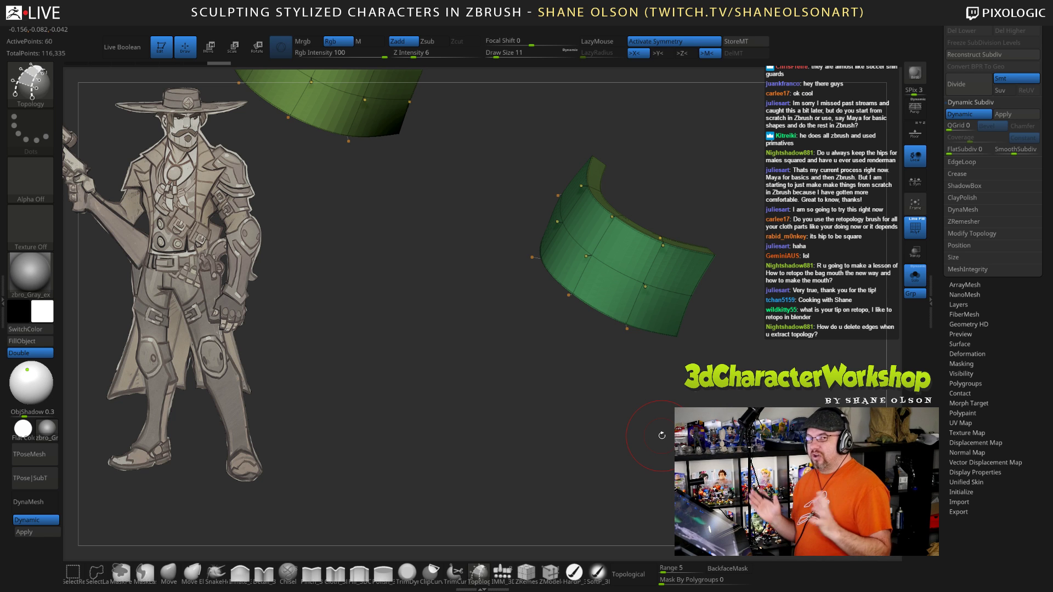
pyautogui.moveTo(714, 394)
pyautogui.mouseDown()
pyautogui.moveTo(733, 383)
pyautogui.moveTo(703, 395)
pyautogui.mouseUp()
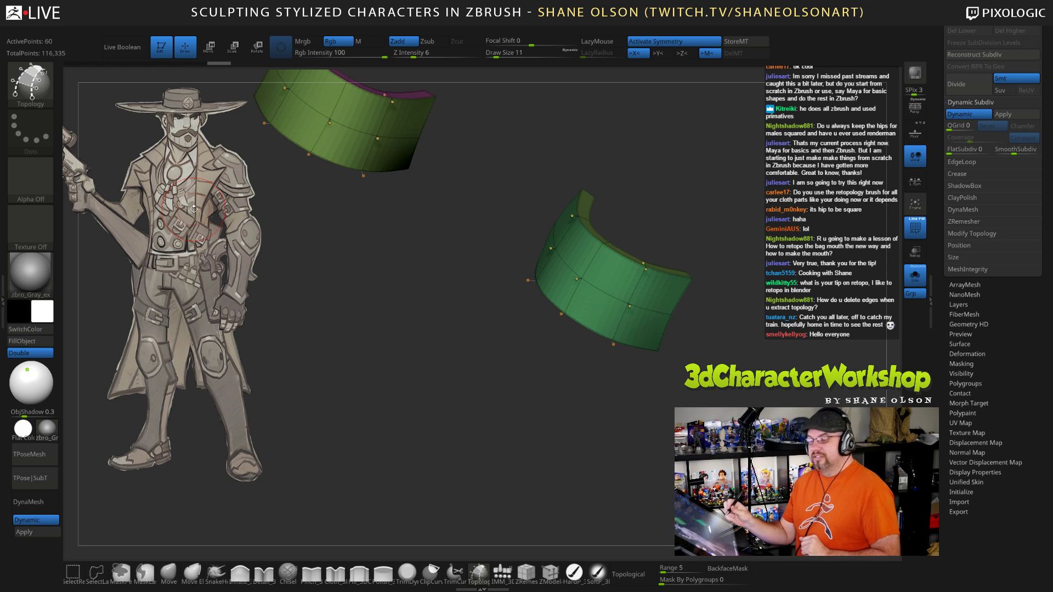
pyautogui.moveTo(740, 351); pyautogui.dragTo(744, 386)
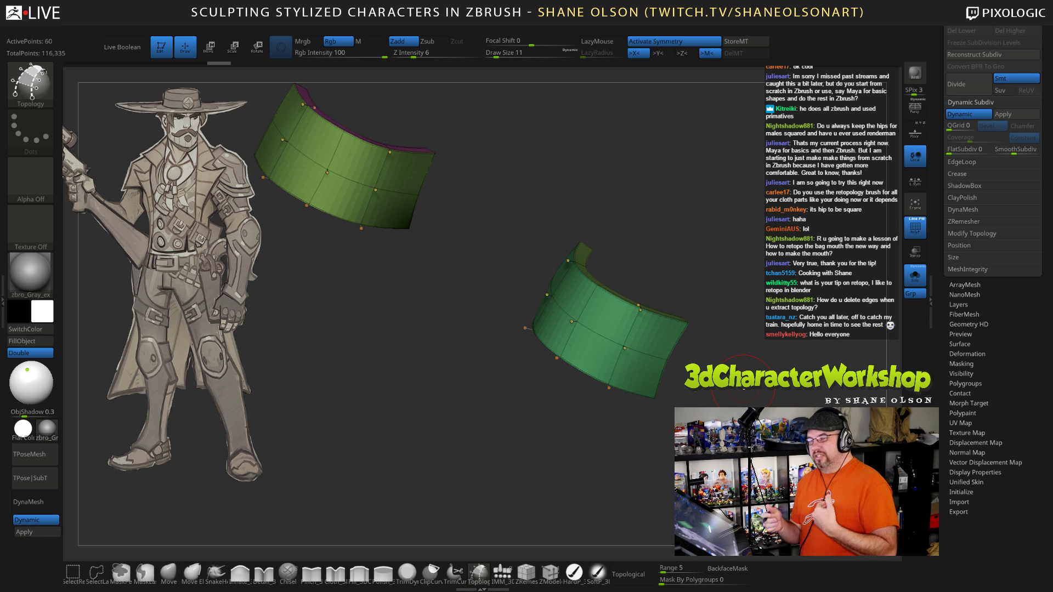
pyautogui.press('space')
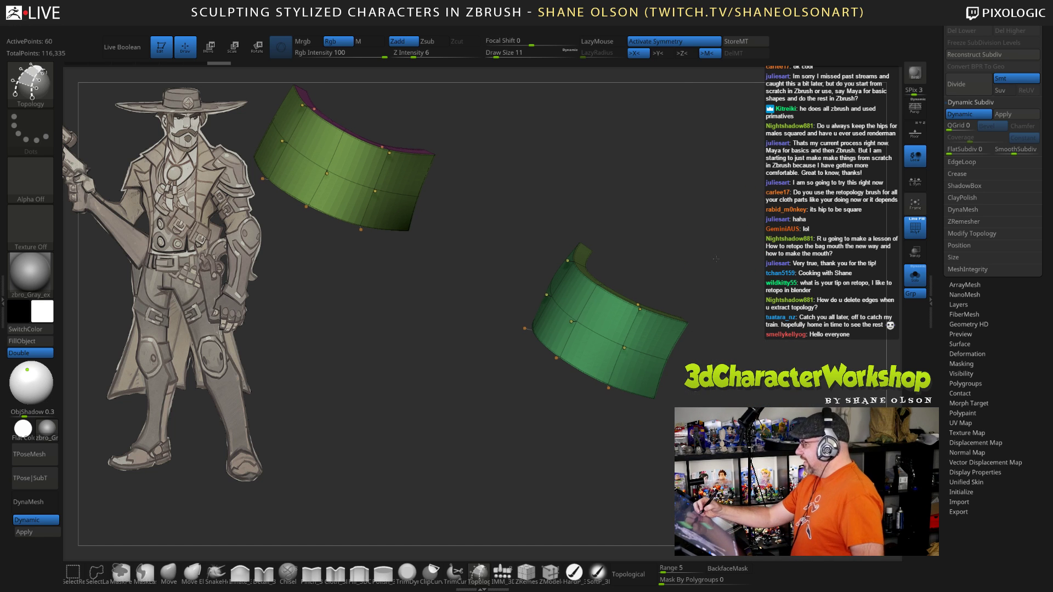
pyautogui.moveTo(718, 255)
pyautogui.keyDown('alt'); pyautogui.mouseDown()
pyautogui.moveTo(716, 247)
pyautogui.moveTo(743, 277)
pyautogui.moveTo(729, 304)
pyautogui.mouseUp(); pyautogui.keyUp('alt')
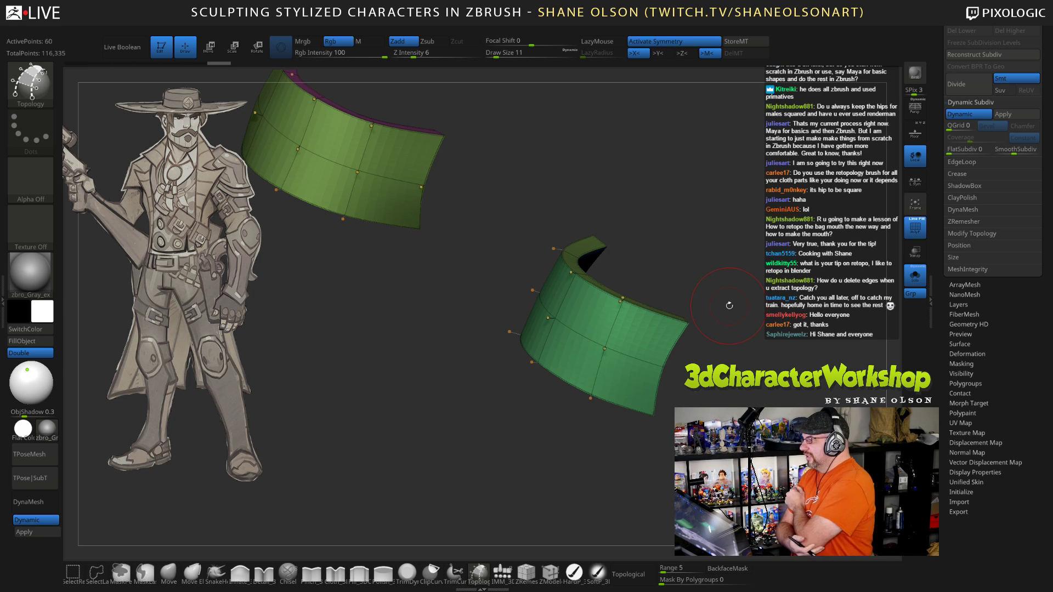
pyautogui.moveTo(729, 307)
pyautogui.mouseDown()
pyautogui.moveTo(739, 326)
pyautogui.moveTo(740, 303)
pyautogui.moveTo(759, 328)
pyautogui.moveTo(753, 354)
pyautogui.mouseUp()
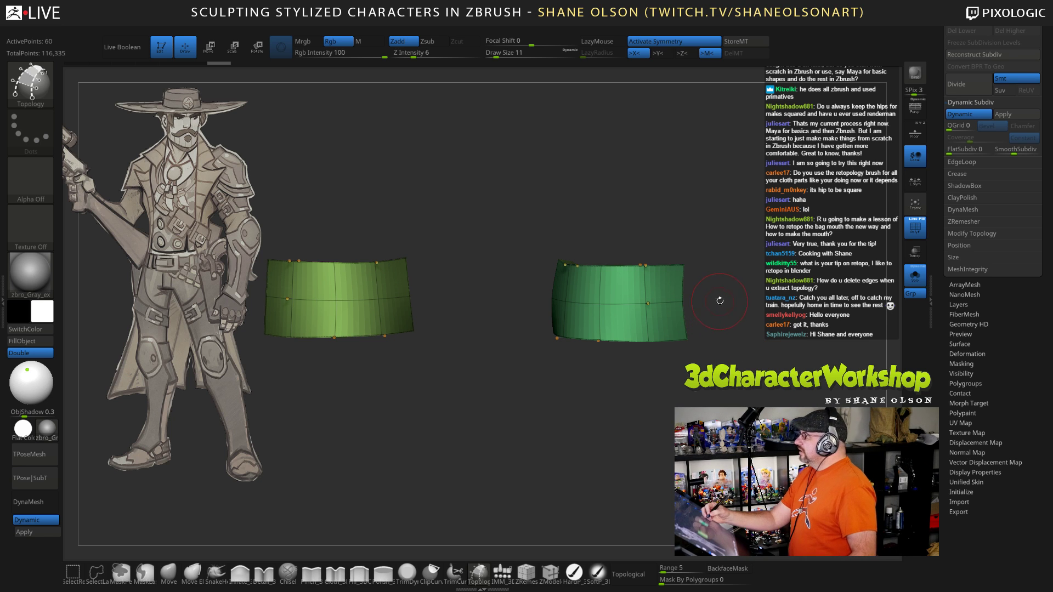
pyautogui.moveTo(735, 356); pyautogui.dragTo(731, 398)
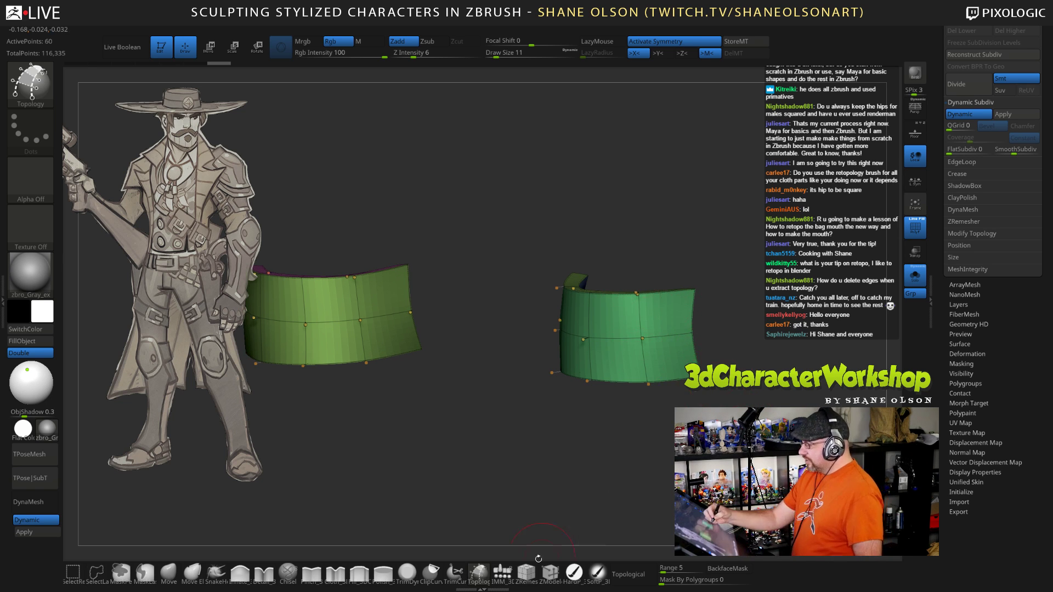
# Step: Turn off dynamic subdivision and insert two vertical edge loops with ZModeler, in the heel patch's middle column and the adjoining outer column
pyautogui.click(526, 573)
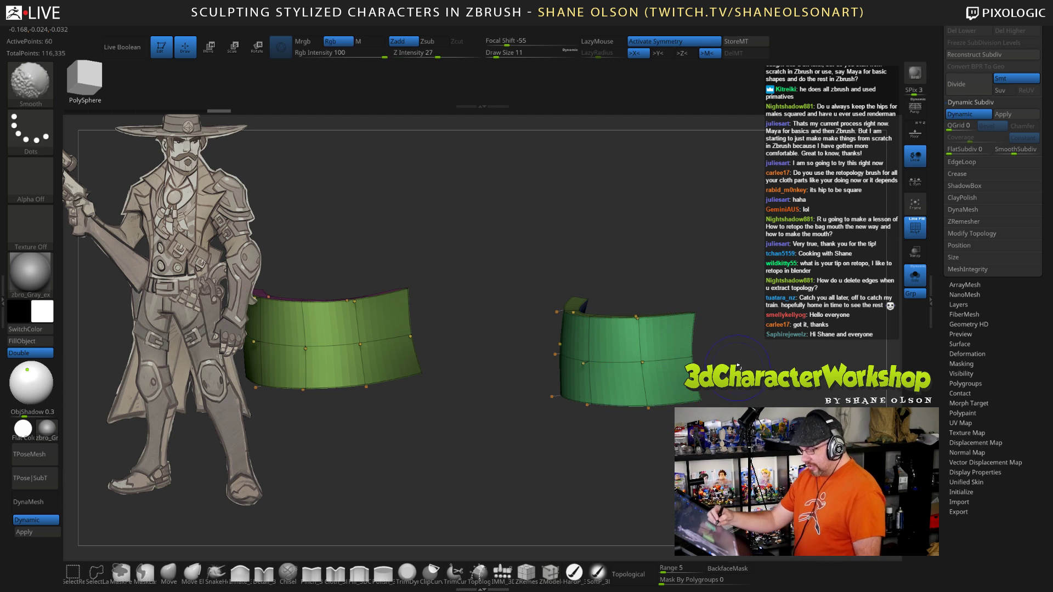
pyautogui.hotkey('shift', 'd')
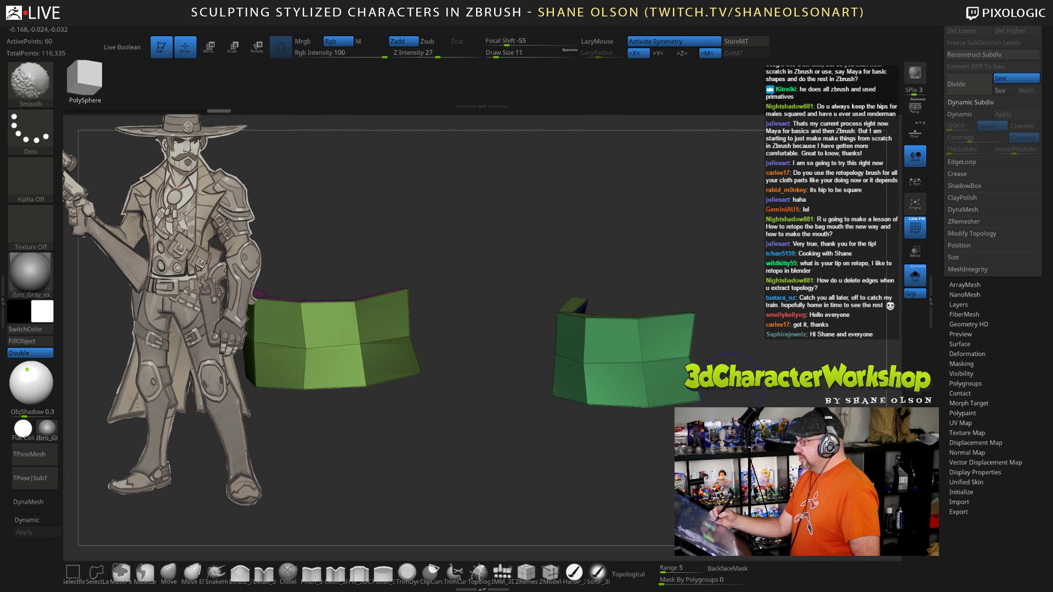
pyautogui.moveTo(719, 279); pyautogui.dragTo(686, 263)
pyautogui.moveTo(740, 390); pyautogui.dragTo(741, 434)
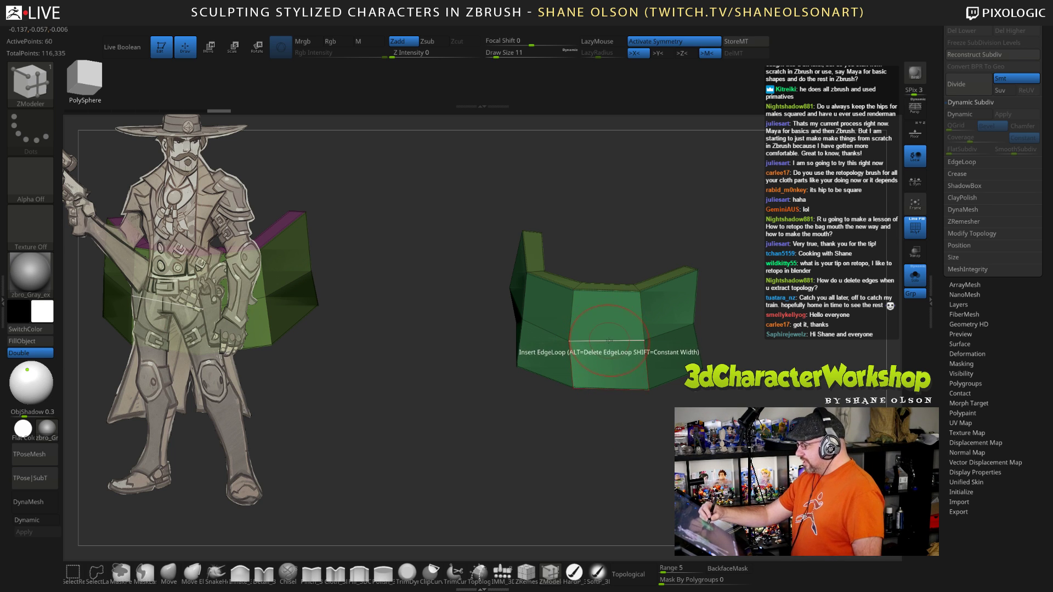
pyautogui.click(607, 341)
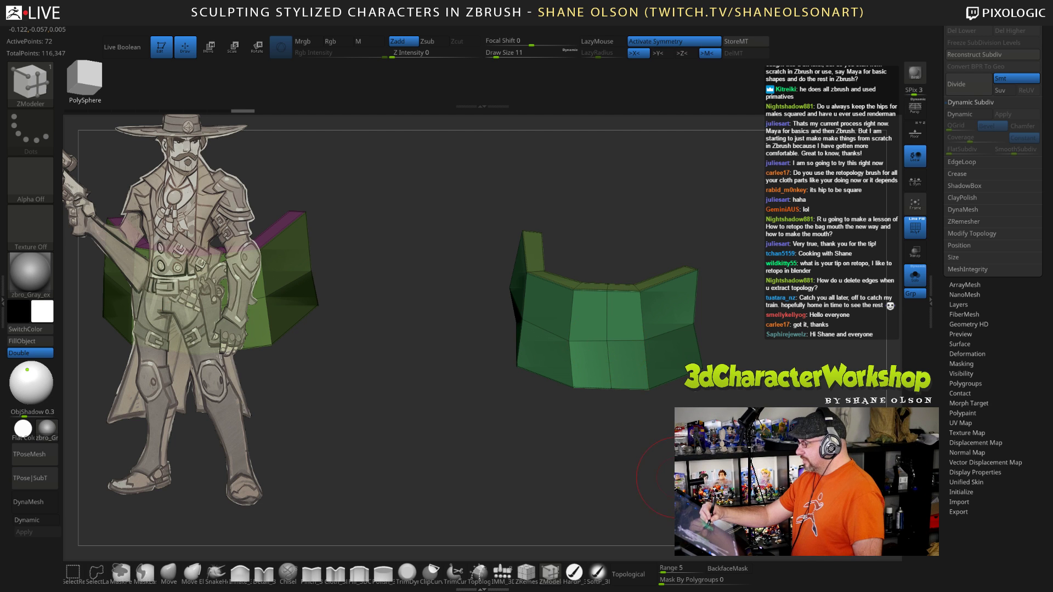
pyautogui.click(659, 341)
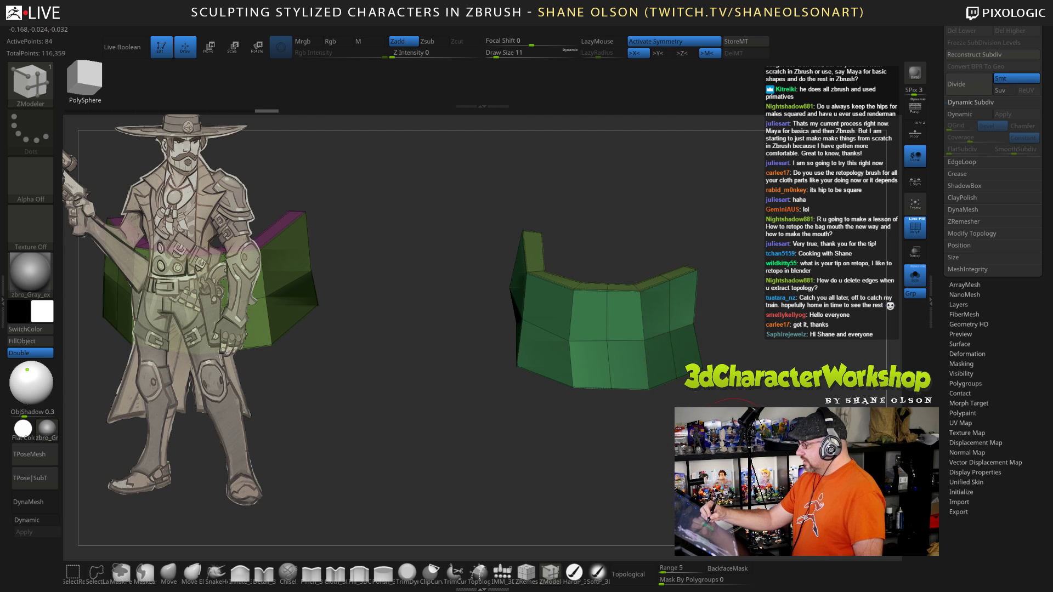
# Step: Undo the edge loop inserted in the heel patch's outer column, keeping the loop in the middle column
pyautogui.moveTo(707, 356); pyautogui.dragTo(654, 407)
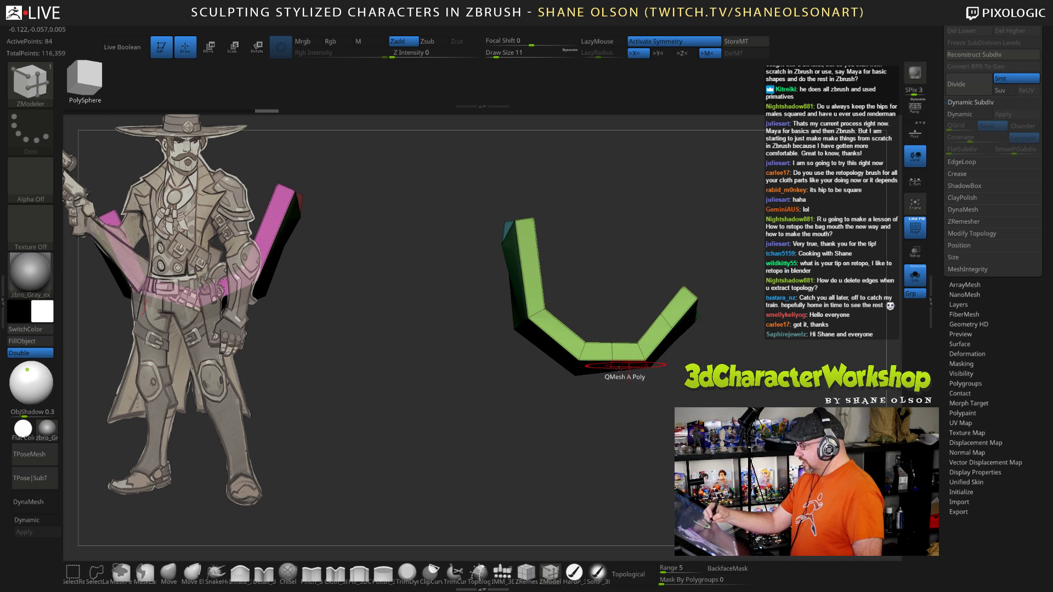
pyautogui.moveTo(607, 365); pyautogui.dragTo(686, 412)
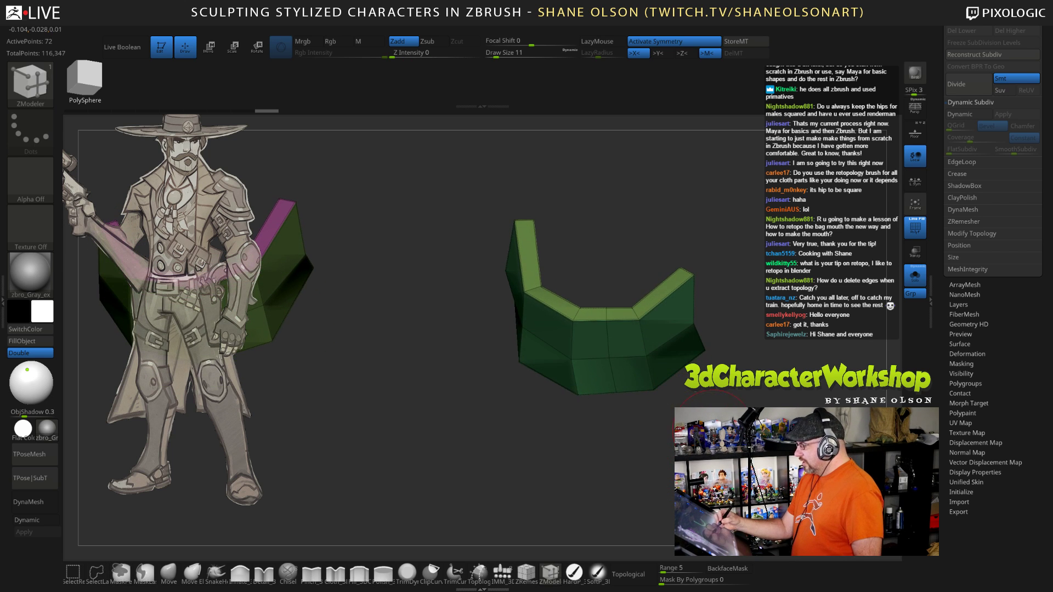
pyautogui.hotkey('ctrl', 'z')
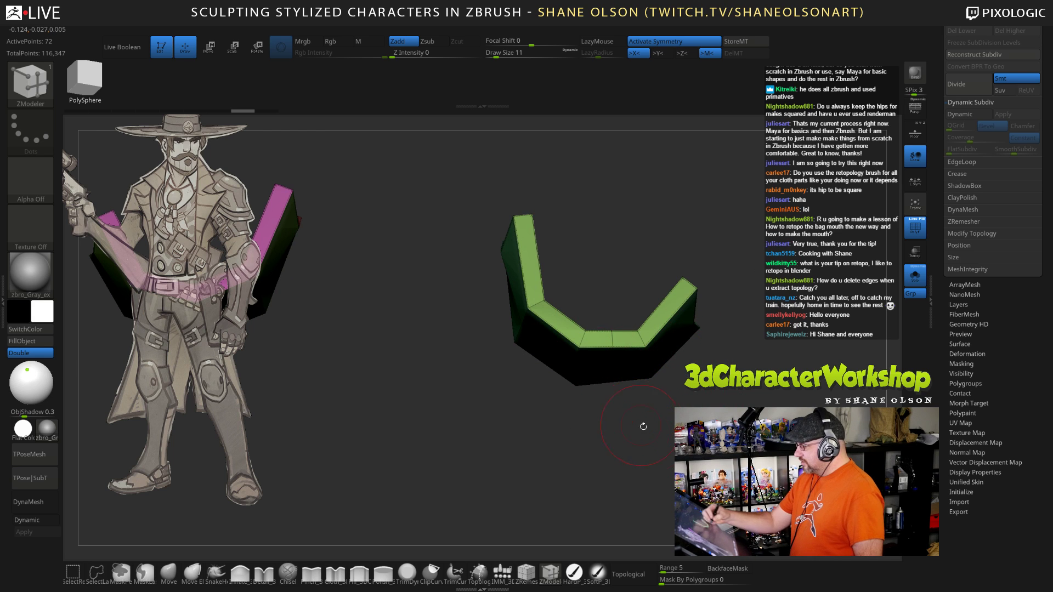
# Step: Try to round the heel patch by masking all but its middle edge loop and shifting that loop with the gizmo
pyautogui.moveTo(642, 426)
pyautogui.mouseDown()
pyautogui.moveTo(647, 450)
pyautogui.moveTo(632, 405)
pyautogui.moveTo(603, 406)
pyautogui.moveTo(599, 329)
pyautogui.mouseUp()
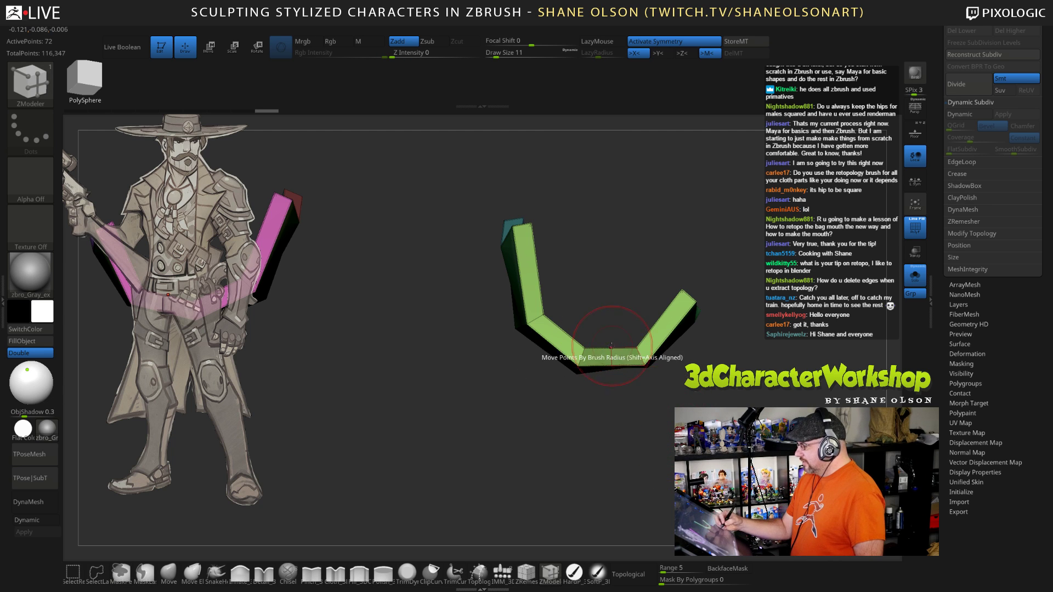
pyautogui.keyDown('ctrl'); pyautogui.click(673, 452); pyautogui.keyUp('ctrl')
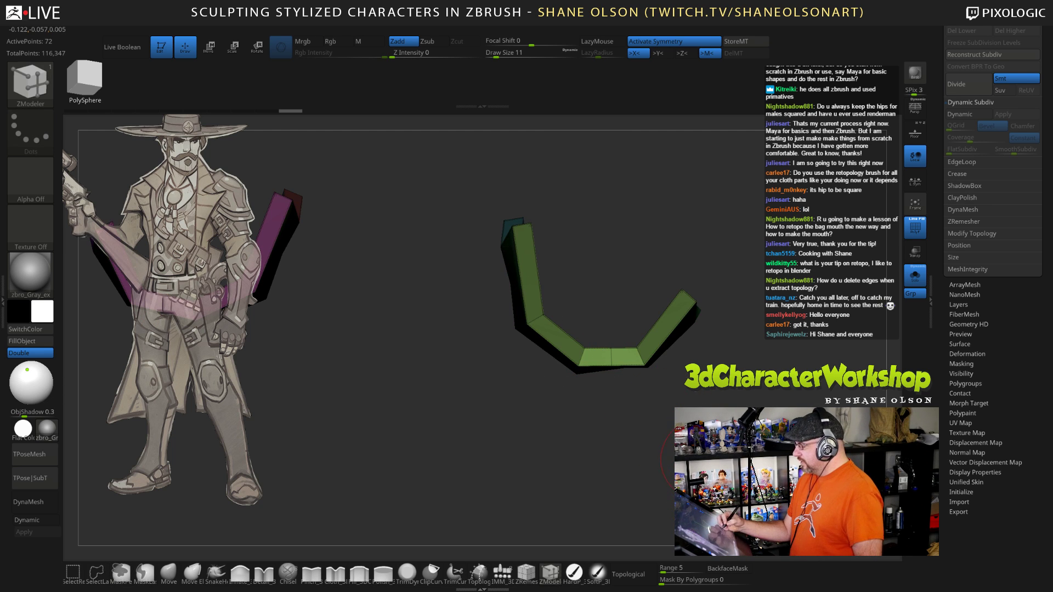
pyautogui.press('w')
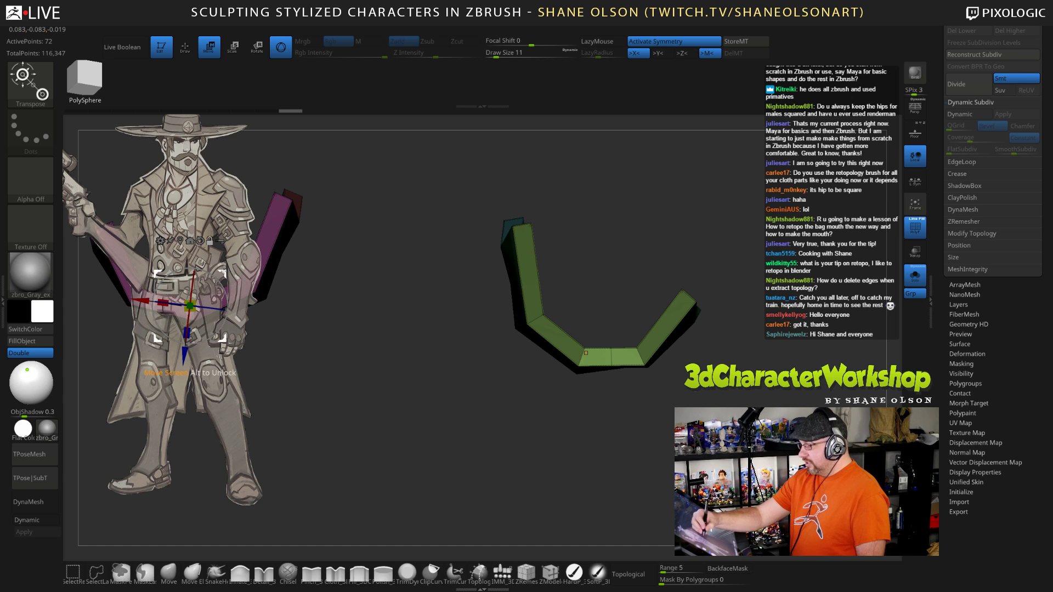
pyautogui.keyDown('alt'); pyautogui.moveTo(189, 306); pyautogui.dragTo(607, 369); pyautogui.keyUp('alt')
pyautogui.keyDown('alt'); pyautogui.moveTo(640, 330); pyautogui.dragTo(724, 240); pyautogui.keyUp('alt')
pyautogui.moveTo(719, 289); pyautogui.dragTo(601, 366)
pyautogui.moveTo(606, 482); pyautogui.dragTo(609, 542)
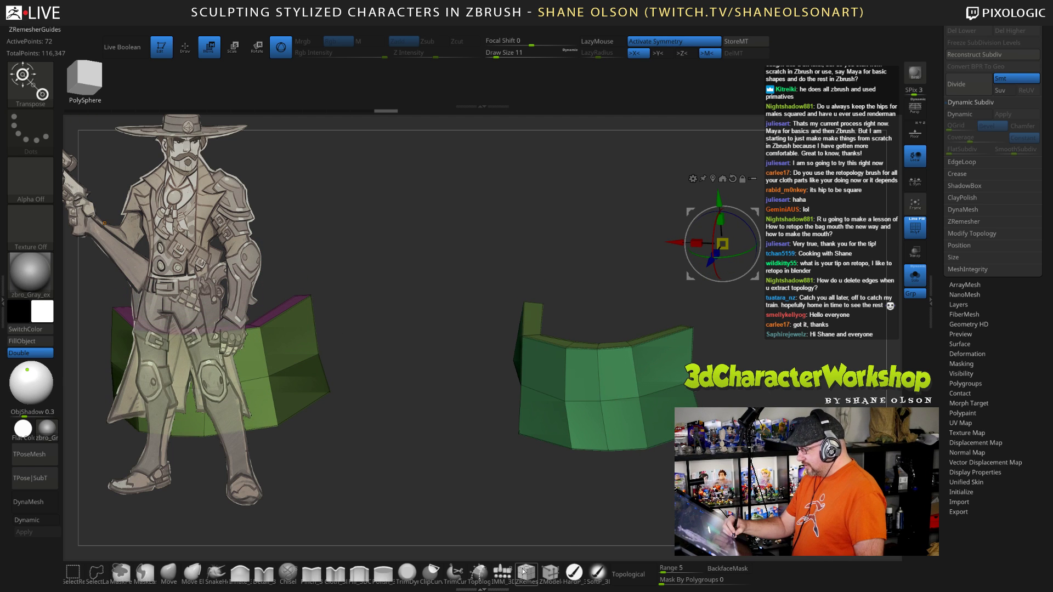
pyautogui.press('q')
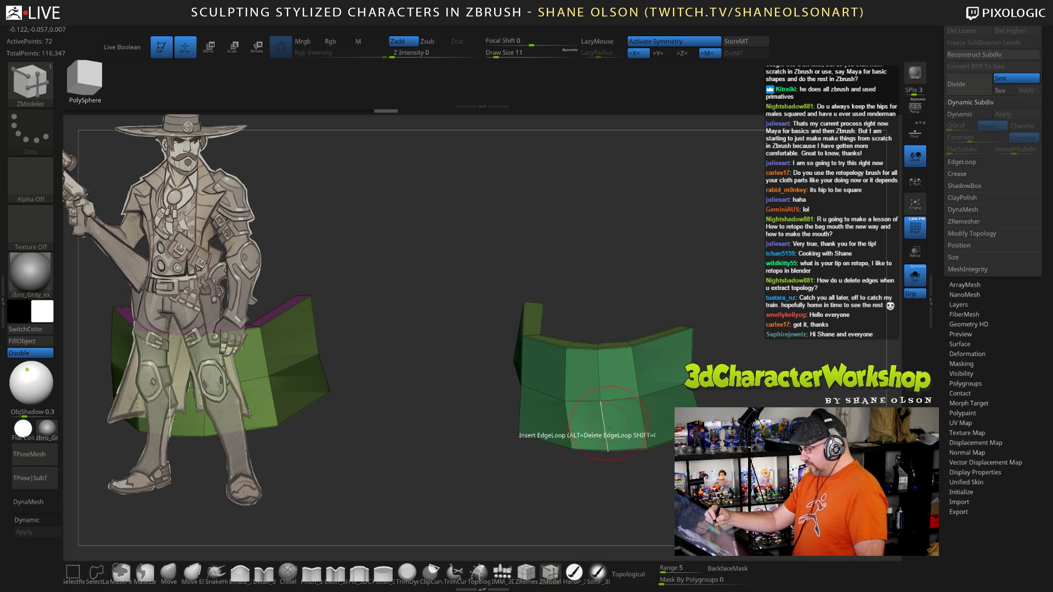
# Step: Delete the heel patch's middle edge loop with ZModeler and restore it
pyautogui.keyDown('alt'); pyautogui.click(600, 377); pyautogui.keyUp('alt')
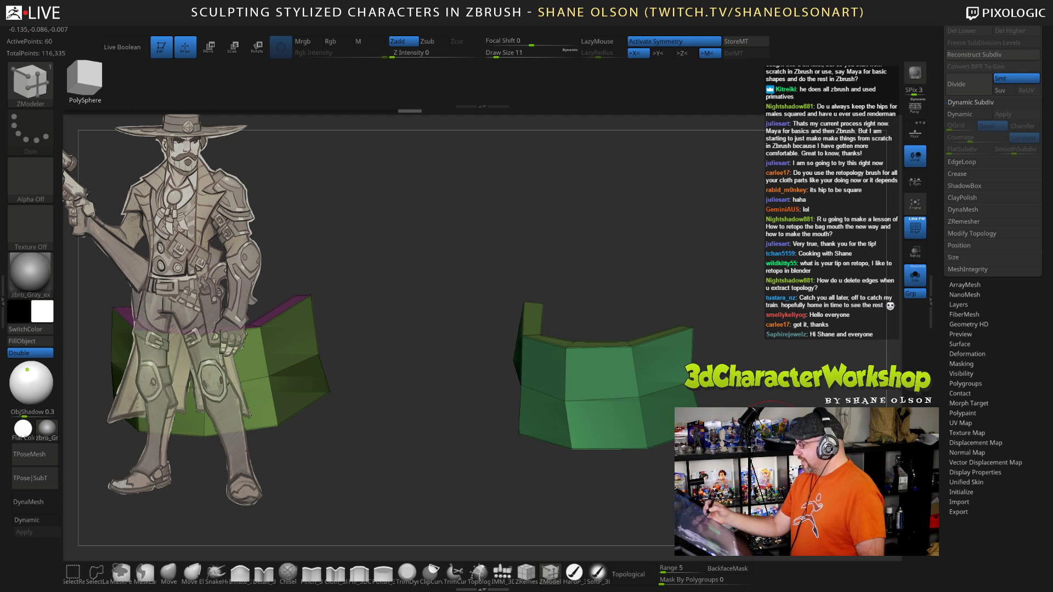
pyautogui.moveTo(768, 378); pyautogui.dragTo(718, 379)
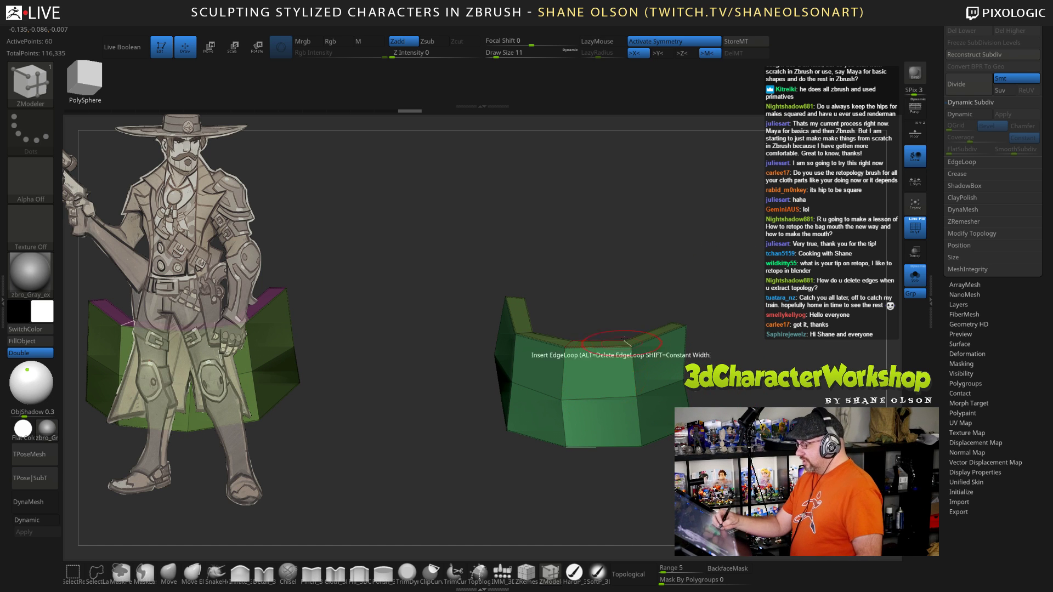
pyautogui.click(602, 378)
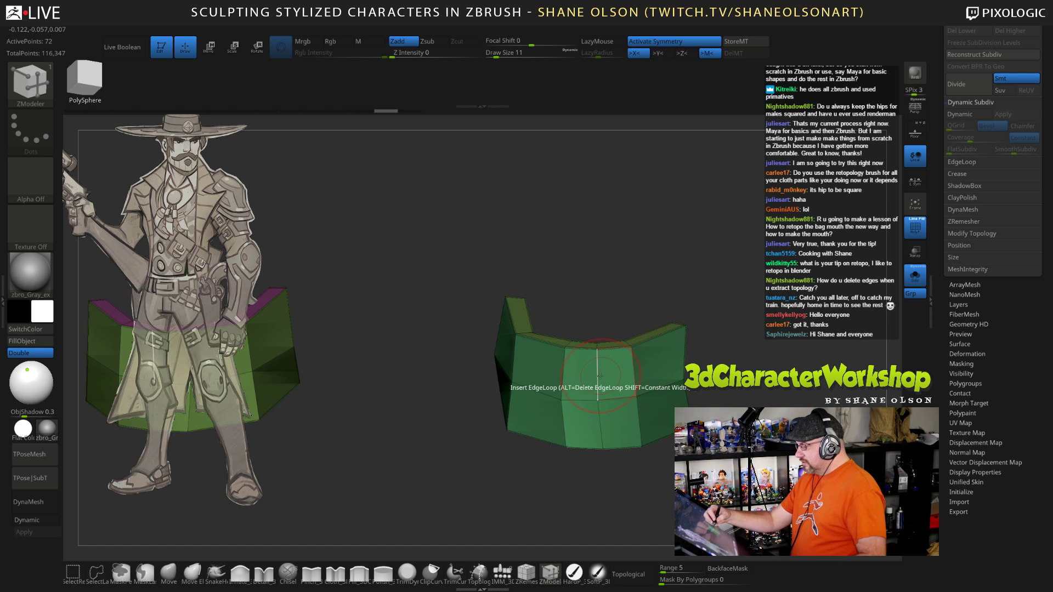
# Step: Set the ZModeler edge action to Delete with Edge as the target, and review the available point and edge actions
pyautogui.press('space')
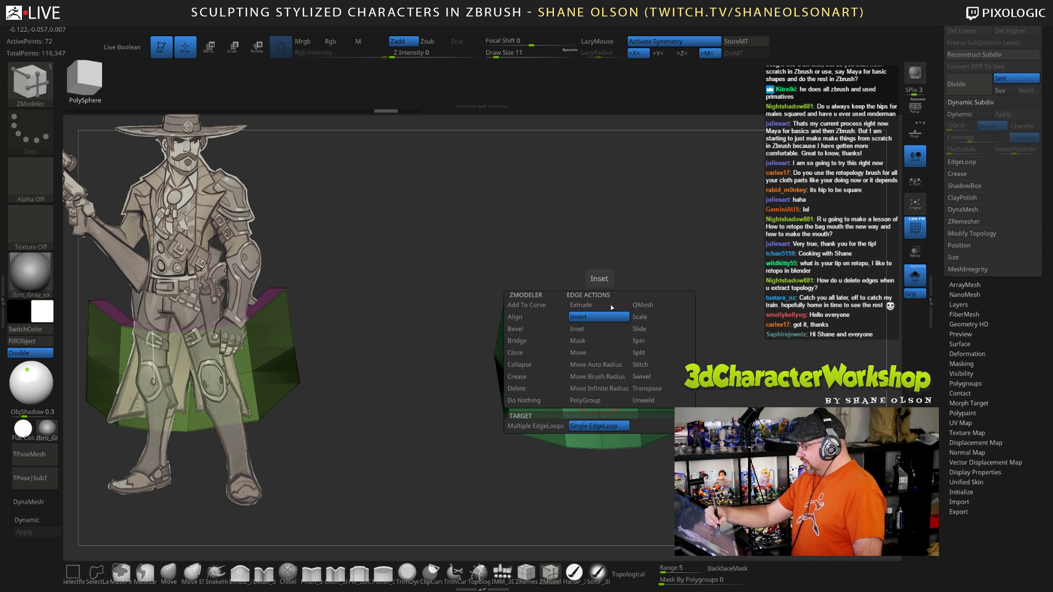
pyautogui.click(532, 388)
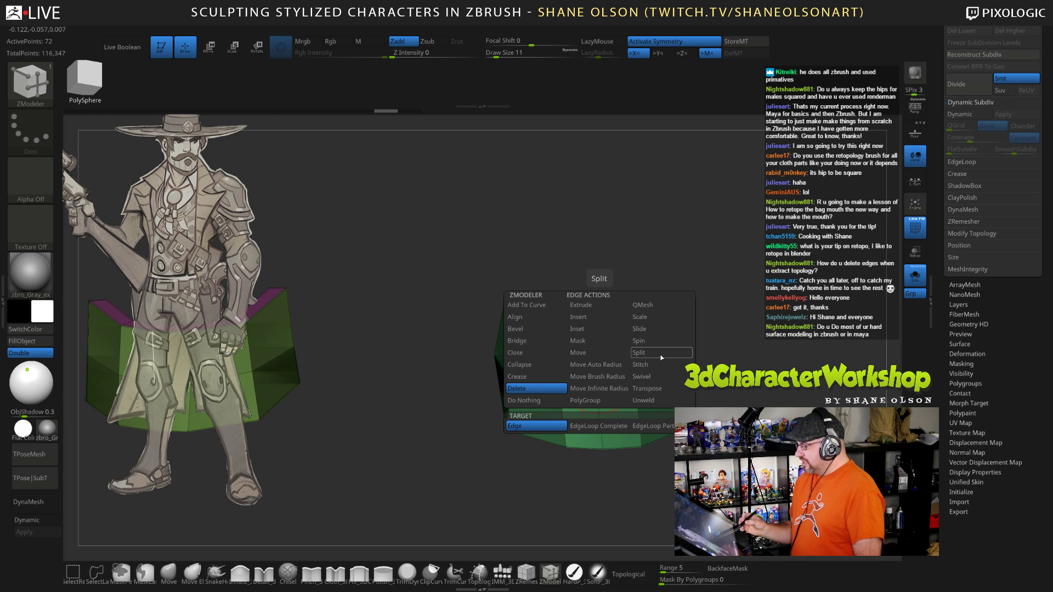
pyautogui.press('space')
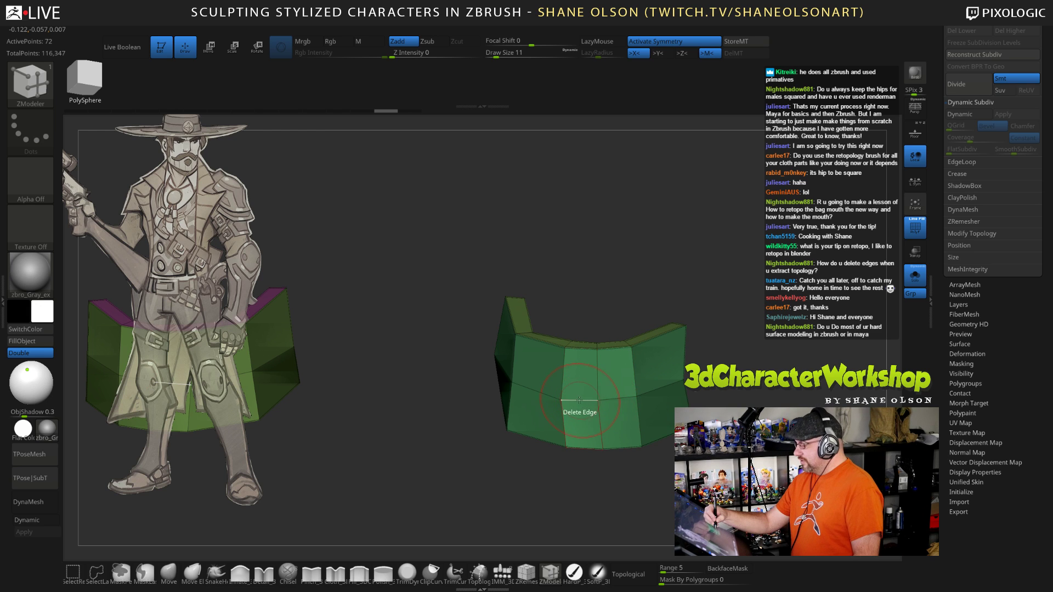
pyautogui.press('space')
pyautogui.press('space')
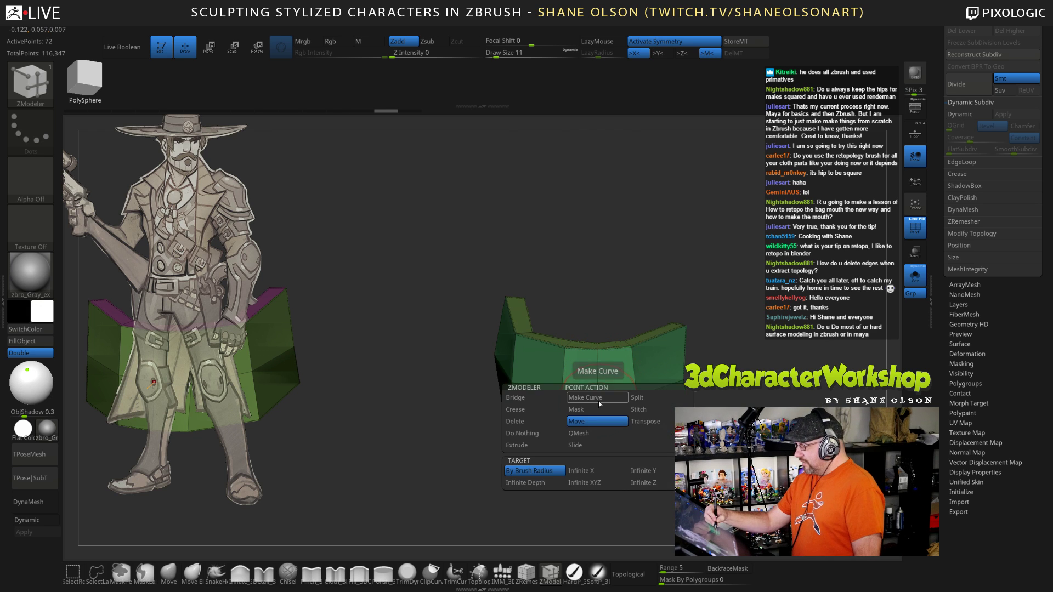
pyautogui.press('space')
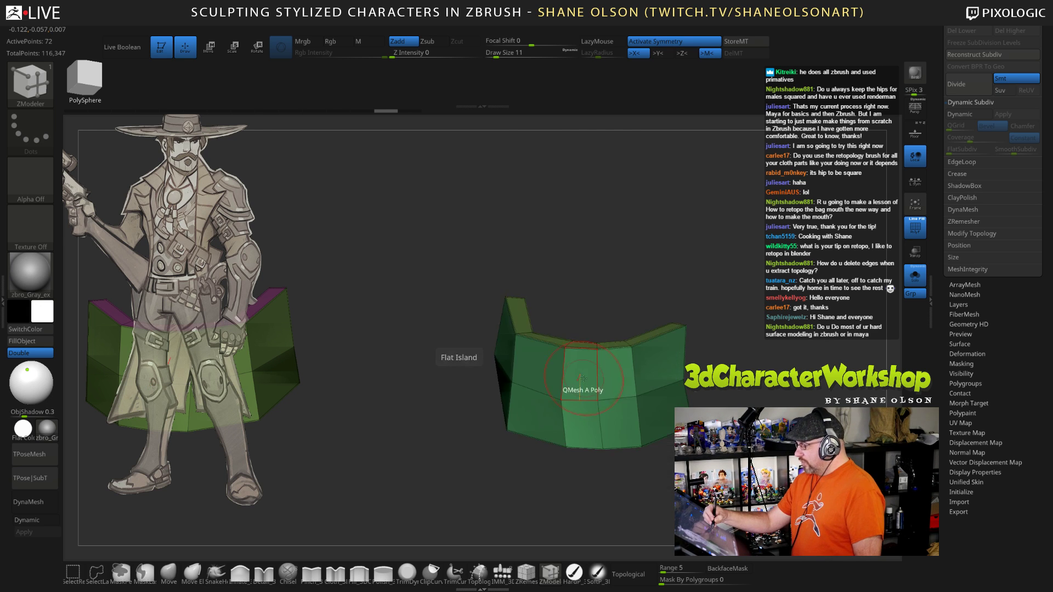
pyautogui.press('space')
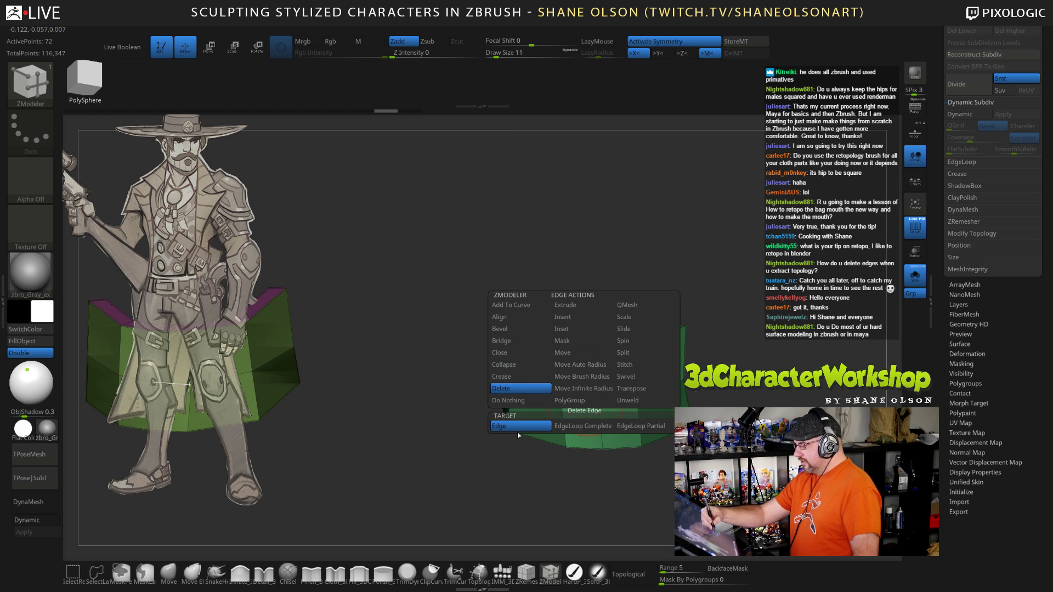
pyautogui.click(495, 391)
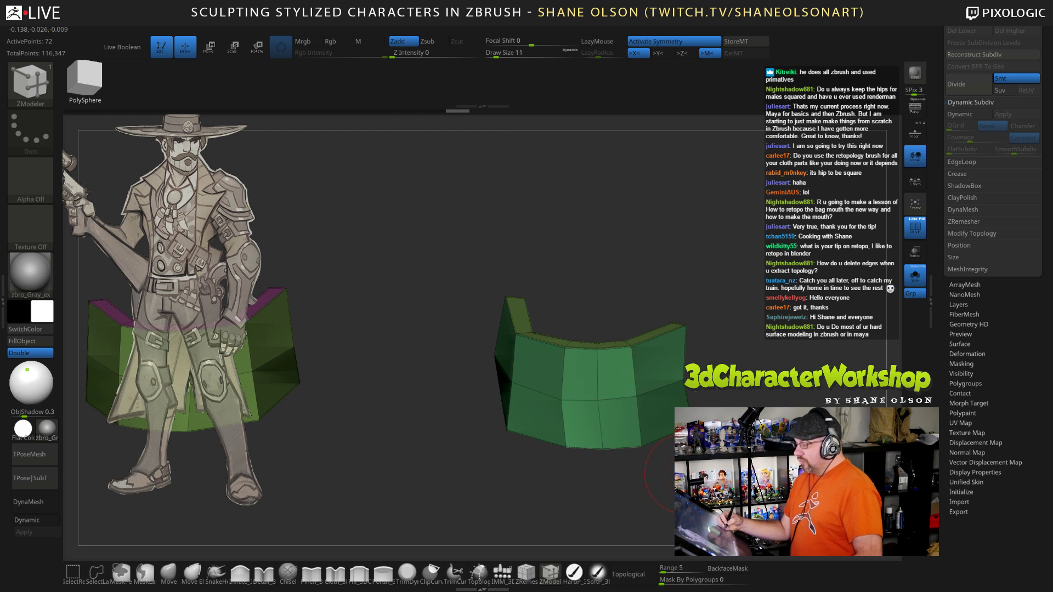
# Step: Undo the middle edge loop edits on the heel patches back to before the loop was inserted, and show both boots with dynamic subdivision on
pyautogui.moveTo(617, 476); pyautogui.dragTo(617, 512)
pyautogui.moveTo(617, 472); pyautogui.dragTo(644, 473)
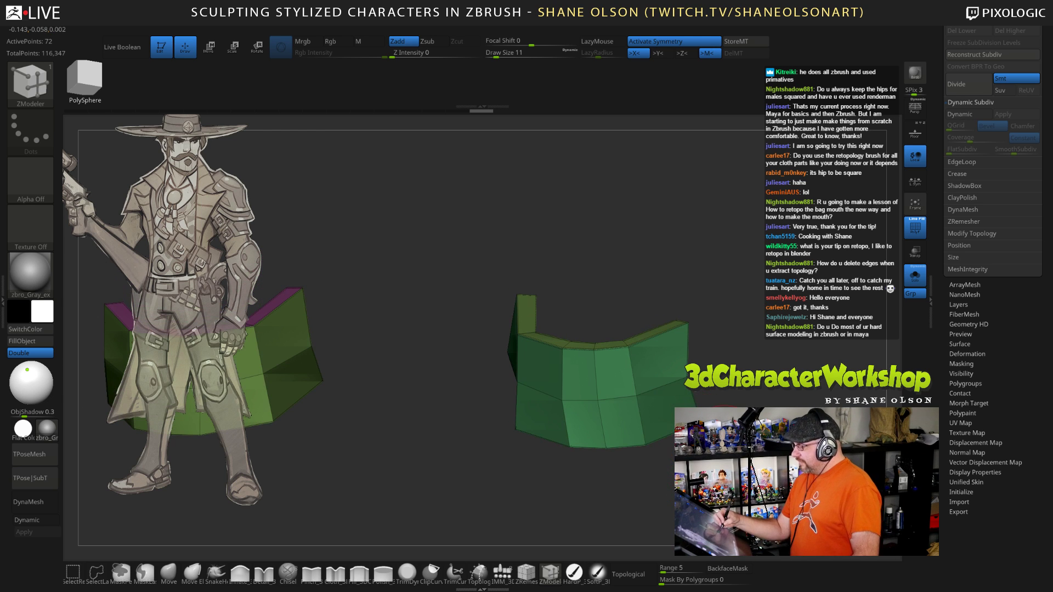
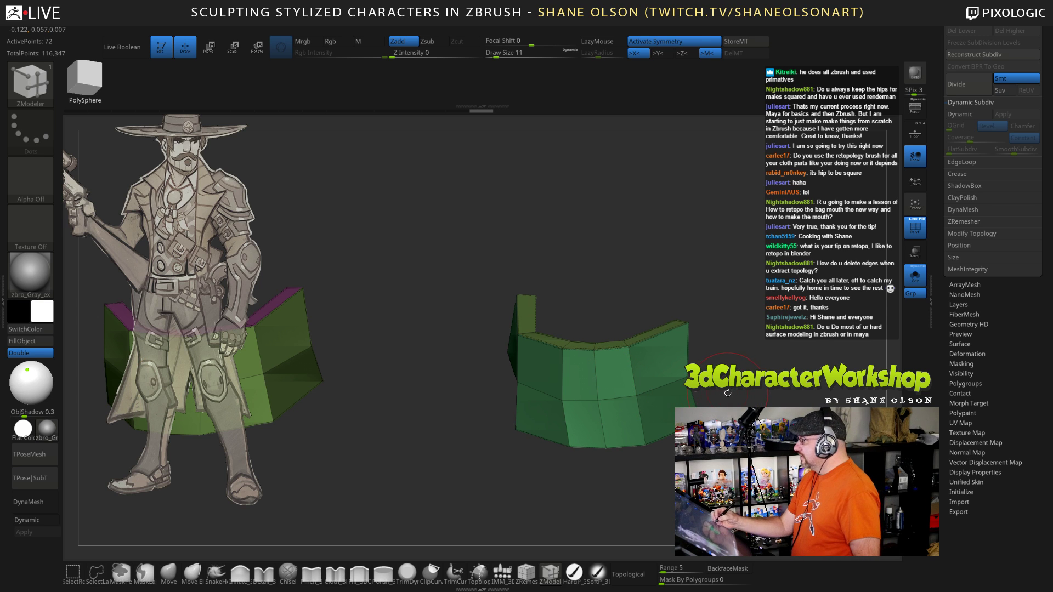
pyautogui.moveTo(727, 393); pyautogui.dragTo(719, 405)
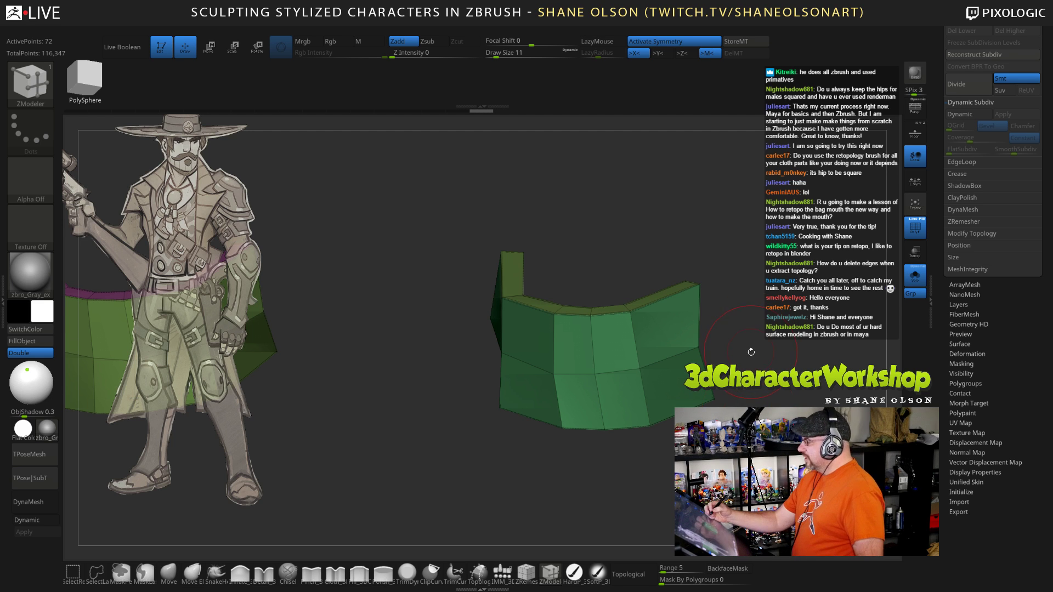
pyautogui.moveTo(751, 352); pyautogui.dragTo(754, 401)
pyautogui.keyDown('ctrl'); pyautogui.click(753, 402); pyautogui.keyUp('ctrl')
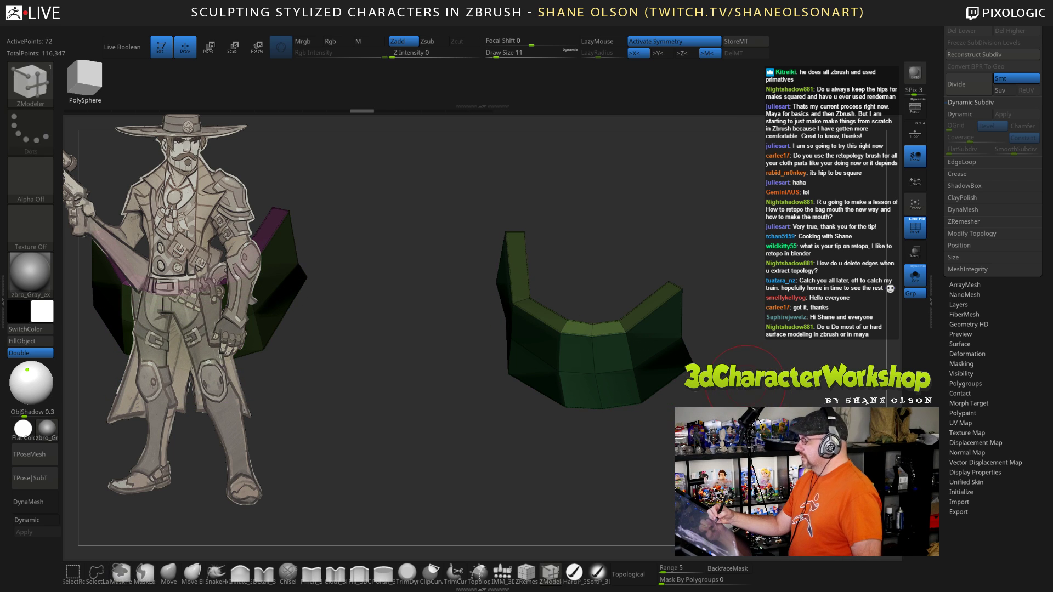
pyautogui.hotkey('ctrl', 'z')
pyautogui.hotkey('ctrl', 'z')
pyautogui.hotkey('ctrl', 'z')
pyautogui.hotkey('ctrl', 'z')
pyautogui.hotkey('ctrl', 'z')
pyautogui.hotkey('ctrl', 'z')
pyautogui.hotkey('ctrl', 'z')
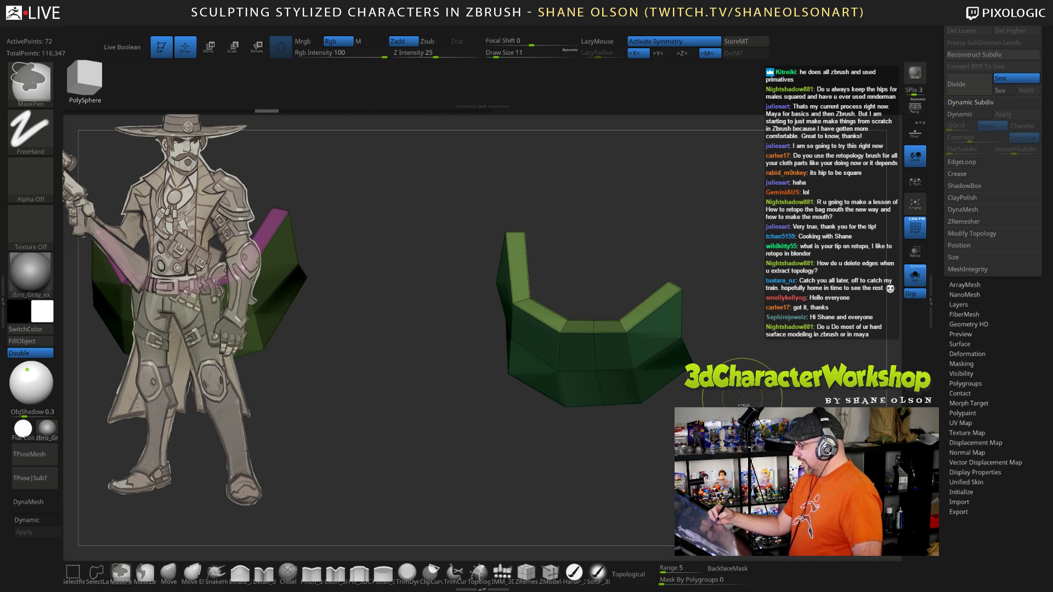
pyautogui.moveTo(747, 440)
pyautogui.mouseDown()
pyautogui.moveTo(749, 405)
pyautogui.moveTo(741, 439)
pyautogui.moveTo(689, 429)
pyautogui.mouseUp()
pyautogui.hotkey('alt', 's')
pyautogui.moveTo(720, 362); pyautogui.dragTo(763, 404)
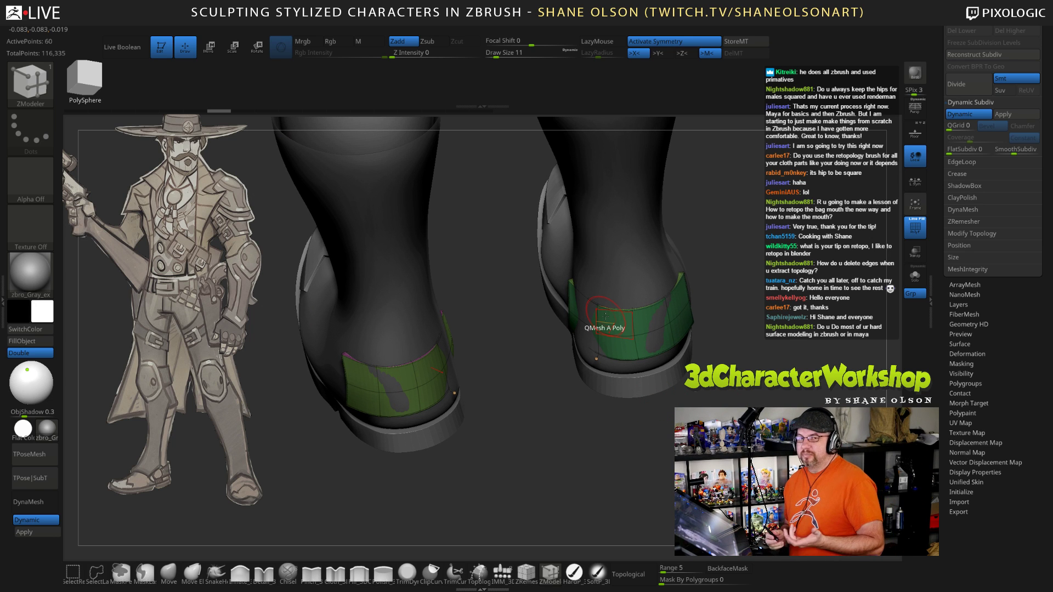
# Step: Reshape the heel patches' upper area against the boots using the Move brush at draw size 39
pyautogui.click(168, 574)
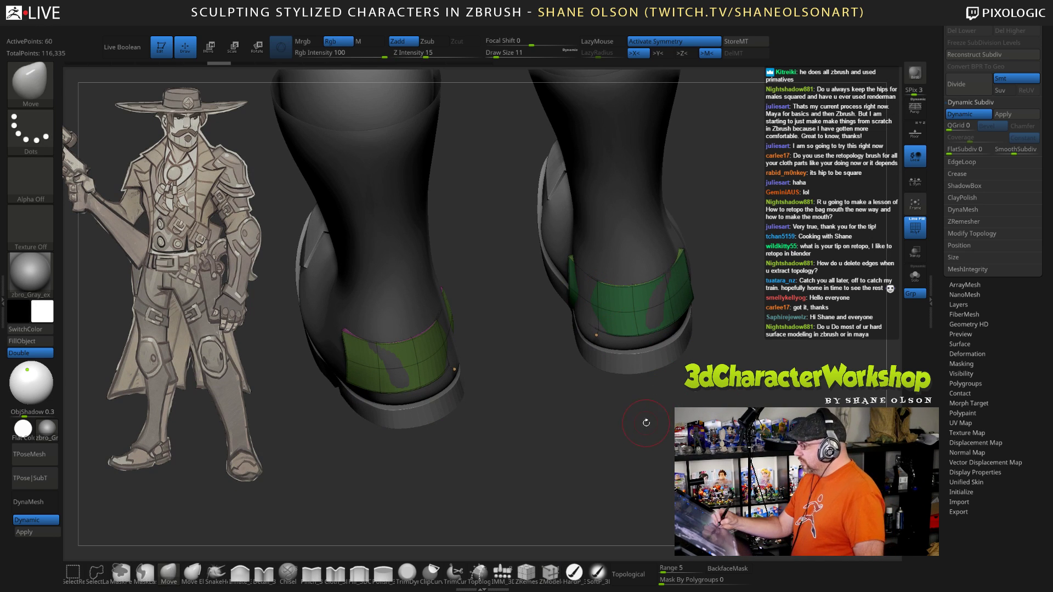
pyautogui.press('s')
pyautogui.moveTo(622, 415); pyautogui.dragTo(629, 420)
pyautogui.moveTo(697, 348); pyautogui.dragTo(652, 378)
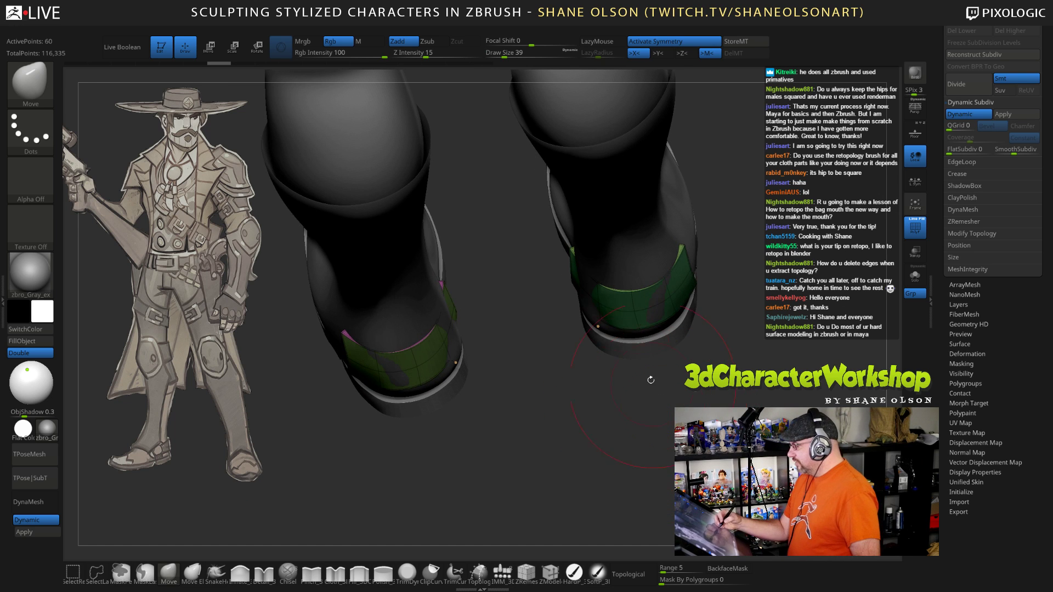
pyautogui.moveTo(598, 288); pyautogui.dragTo(587, 290)
pyautogui.moveTo(675, 296); pyautogui.dragTo(671, 279)
# Step: From below, adjust the heel patches' curve around the heel with the Move brush at Z Intensity 17
pyautogui.moveTo(731, 329)
pyautogui.mouseDown()
pyautogui.moveTo(750, 222)
pyautogui.moveTo(754, 249)
pyautogui.moveTo(742, 226)
pyautogui.mouseUp()
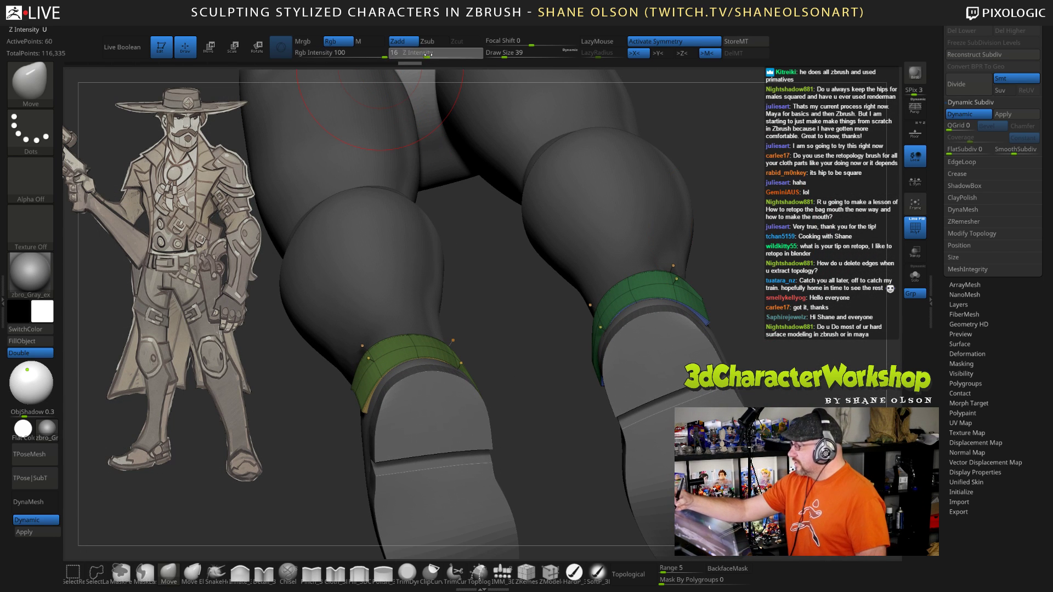
pyautogui.moveTo(673, 292); pyautogui.dragTo(648, 296)
pyautogui.moveTo(594, 333)
pyautogui.mouseDown()
pyautogui.moveTo(586, 329)
pyautogui.moveTo(598, 351)
pyautogui.moveTo(608, 336)
pyautogui.moveTo(587, 348)
pyautogui.mouseUp()
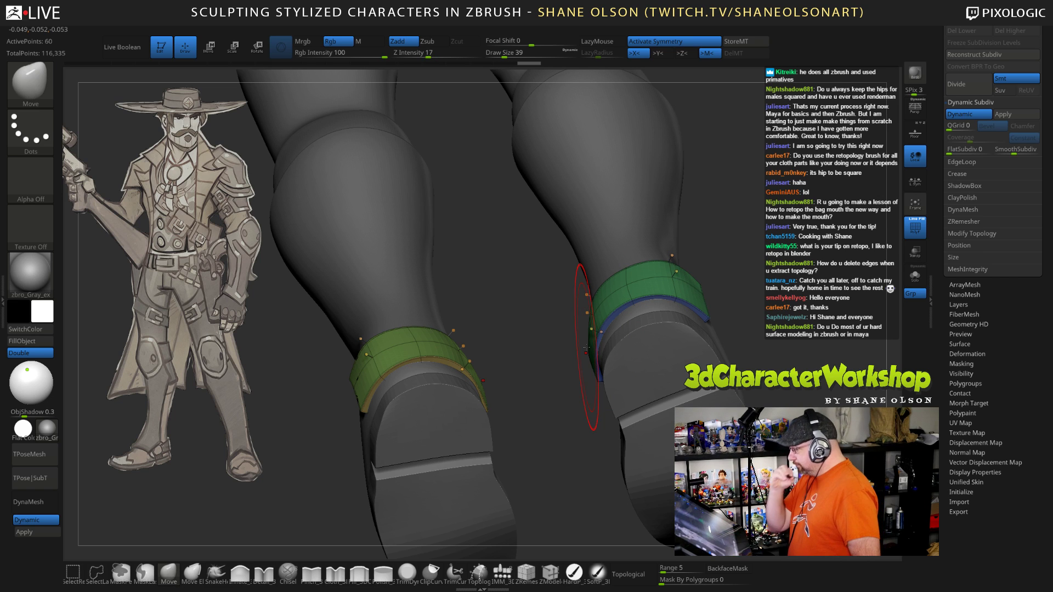
# Step: Turn off dynamic subdivision on the heel patches and quick-save the project
pyautogui.hotkey('shift', 'd')
pyautogui.hotkey('ctrl', 's')
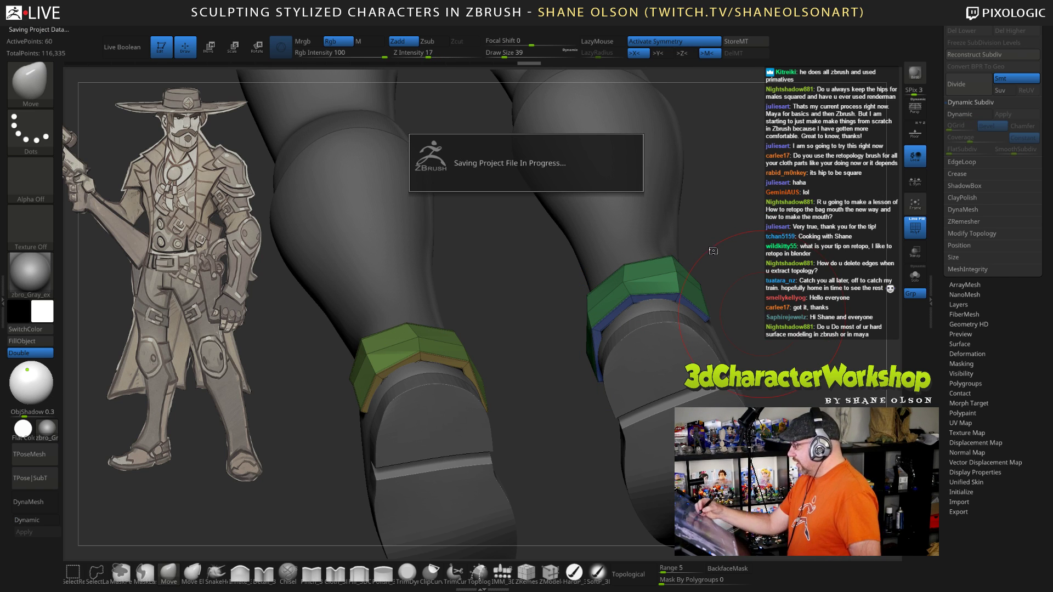
pyautogui.moveTo(713, 251)
pyautogui.mouseDown()
pyautogui.moveTo(720, 269)
pyautogui.moveTo(675, 294)
pyautogui.moveTo(642, 291)
pyautogui.mouseUp()
# Step: Nudge the heel patches' back points with the Move brush at draw size 32, and turn dynamic subdivision back on
pyautogui.press('s')
pyautogui.moveTo(702, 225); pyautogui.dragTo(707, 225)
pyautogui.press('s')
pyautogui.moveTo(633, 270); pyautogui.dragTo(634, 267)
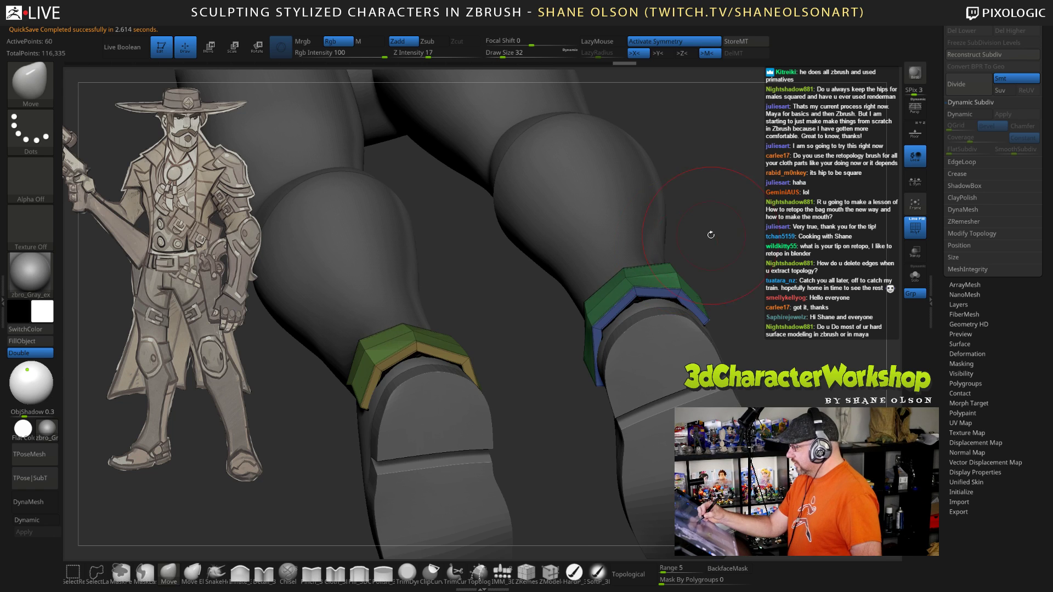
pyautogui.moveTo(711, 235); pyautogui.dragTo(750, 218)
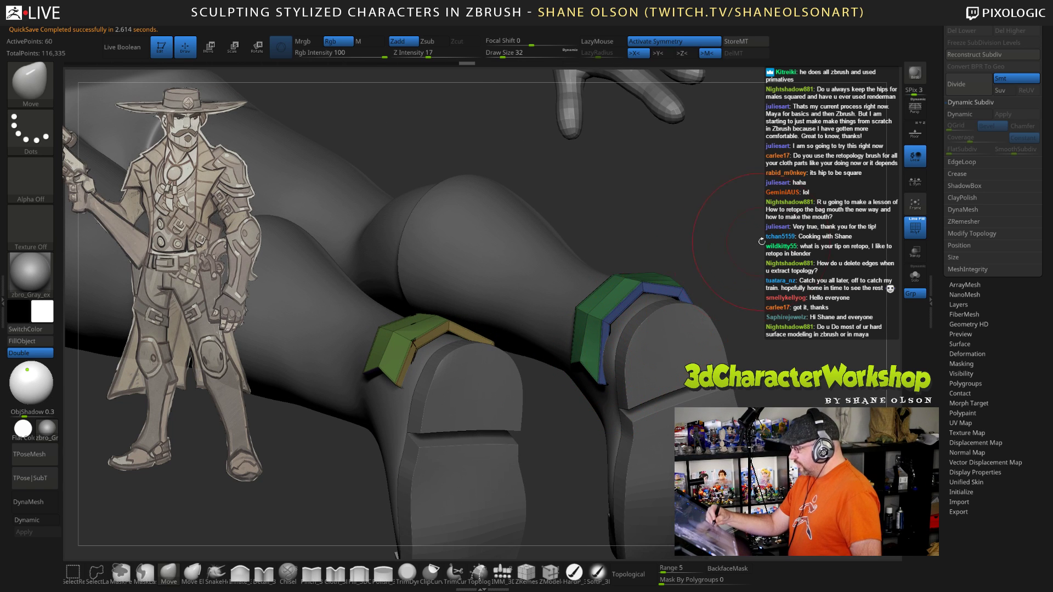
pyautogui.press('d')
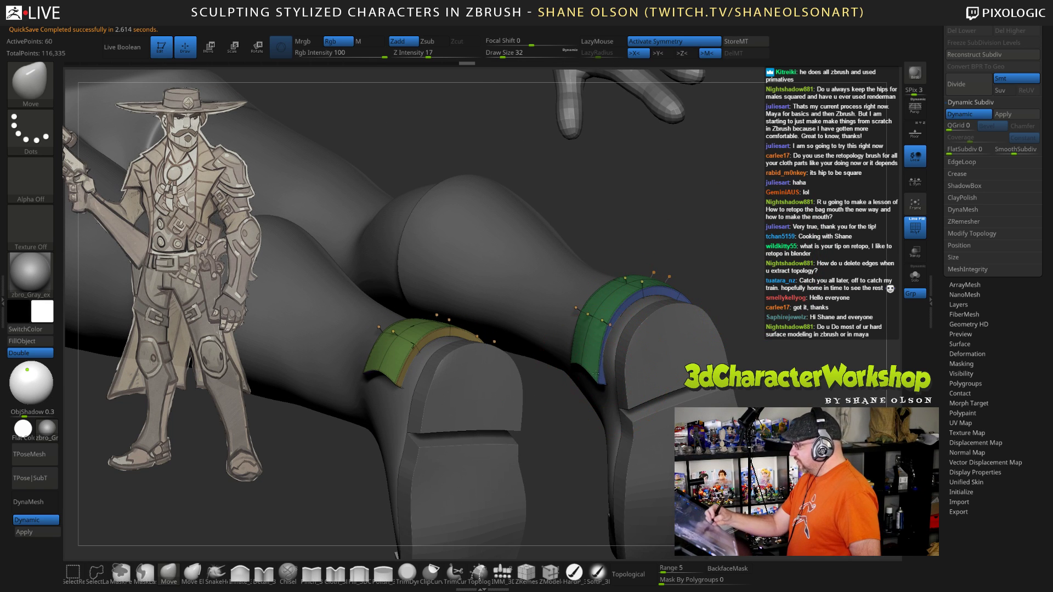
pyautogui.moveTo(684, 245); pyautogui.dragTo(724, 313)
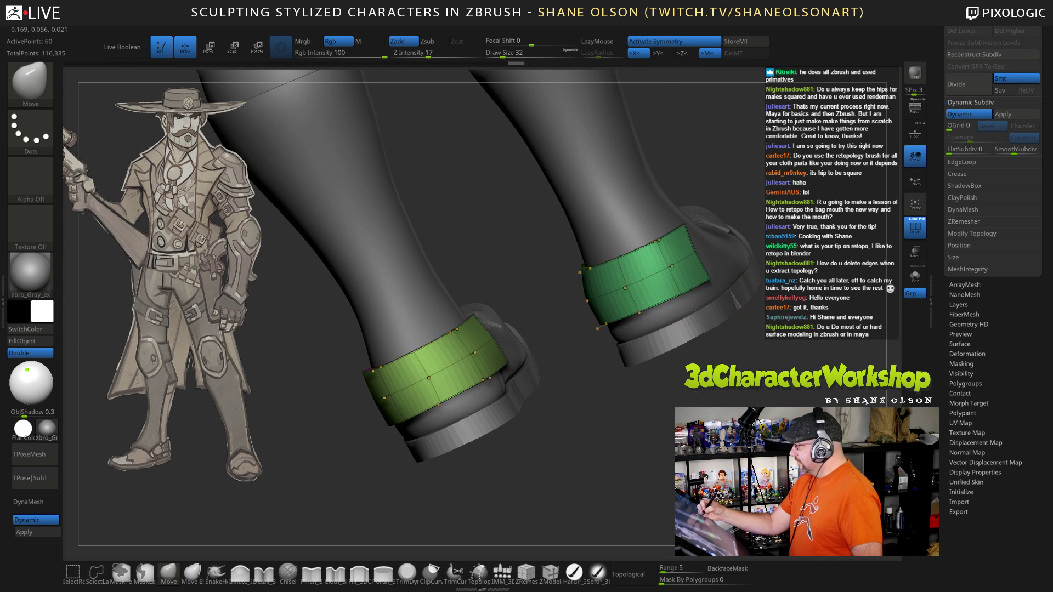
# Step: Select the boots and insert a Cylinder from the IMM primitives brush on the outer ankle in front of the heel patch
pyautogui.moveTo(757, 391)
pyautogui.mouseDown()
pyautogui.moveTo(713, 396)
pyautogui.moveTo(696, 440)
pyautogui.moveTo(691, 384)
pyautogui.moveTo(661, 376)
pyautogui.moveTo(629, 419)
pyautogui.mouseUp()
pyautogui.press('s')
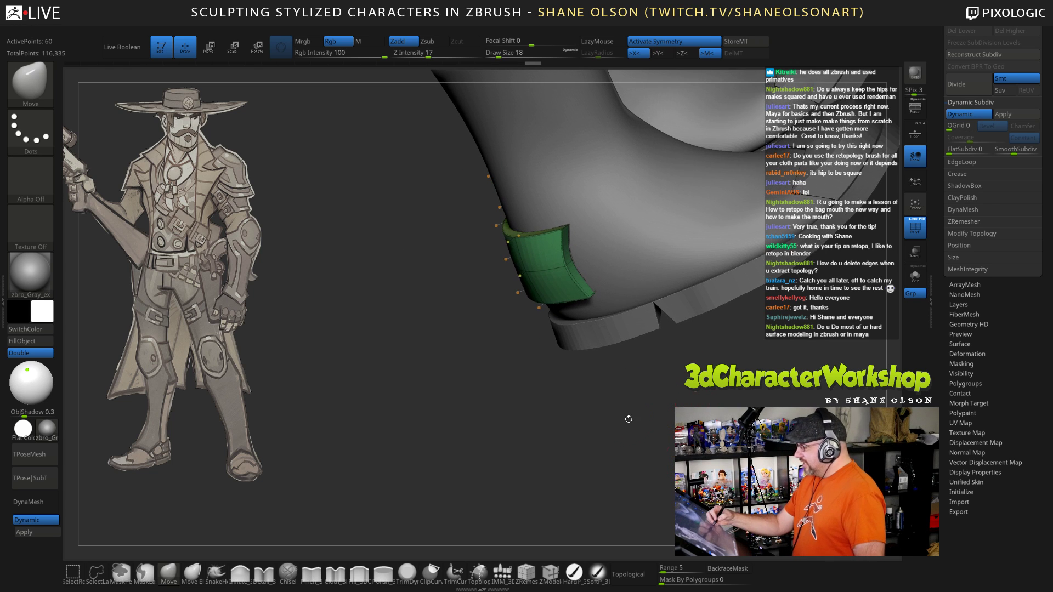
pyautogui.moveTo(163, 448); pyautogui.dragTo(162, 440)
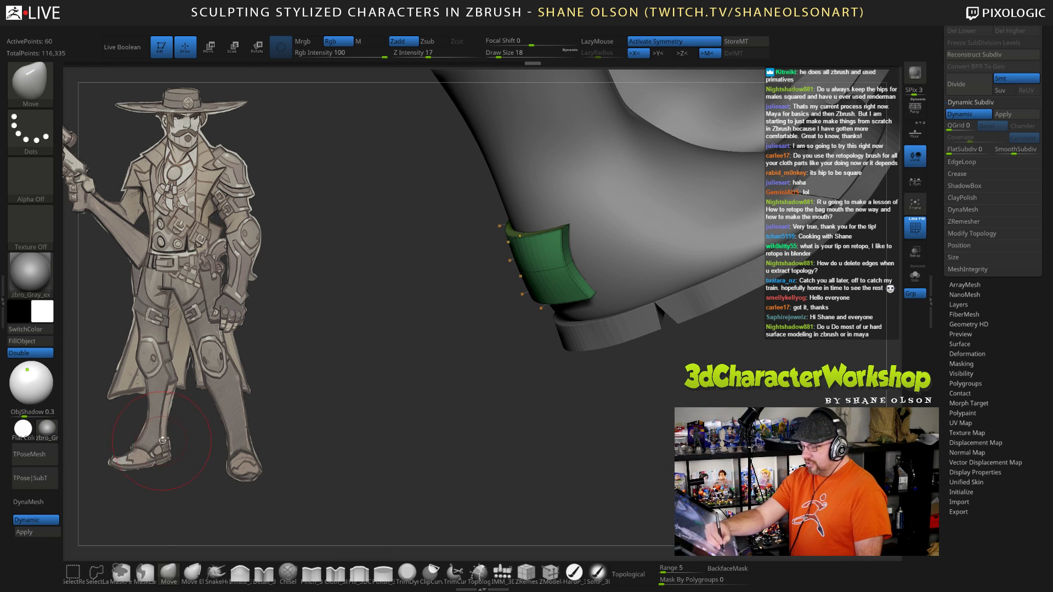
pyautogui.moveTo(708, 450); pyautogui.dragTo(667, 433)
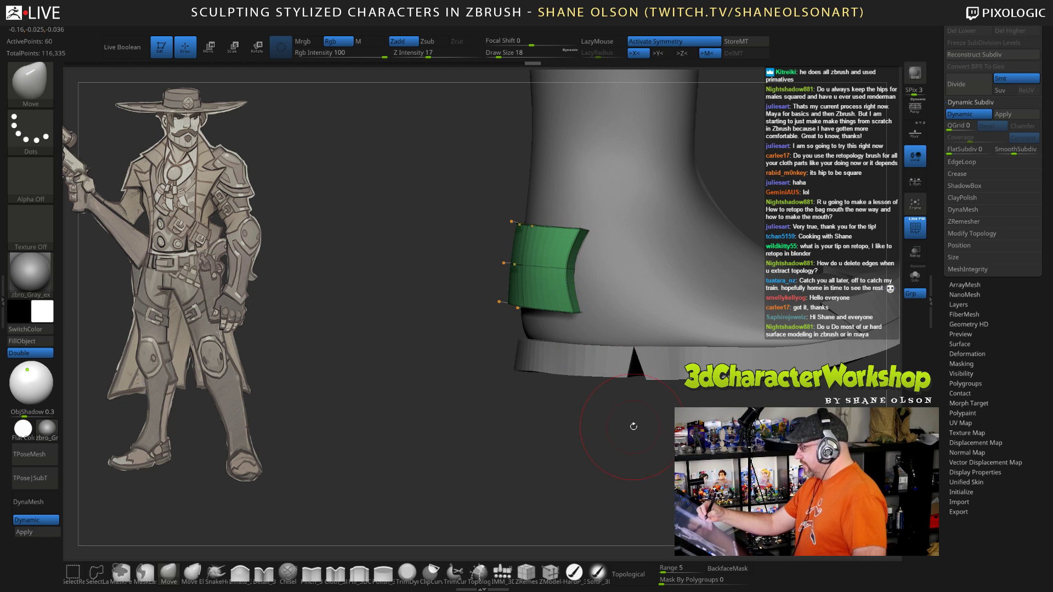
pyautogui.moveTo(634, 426); pyautogui.dragTo(587, 464)
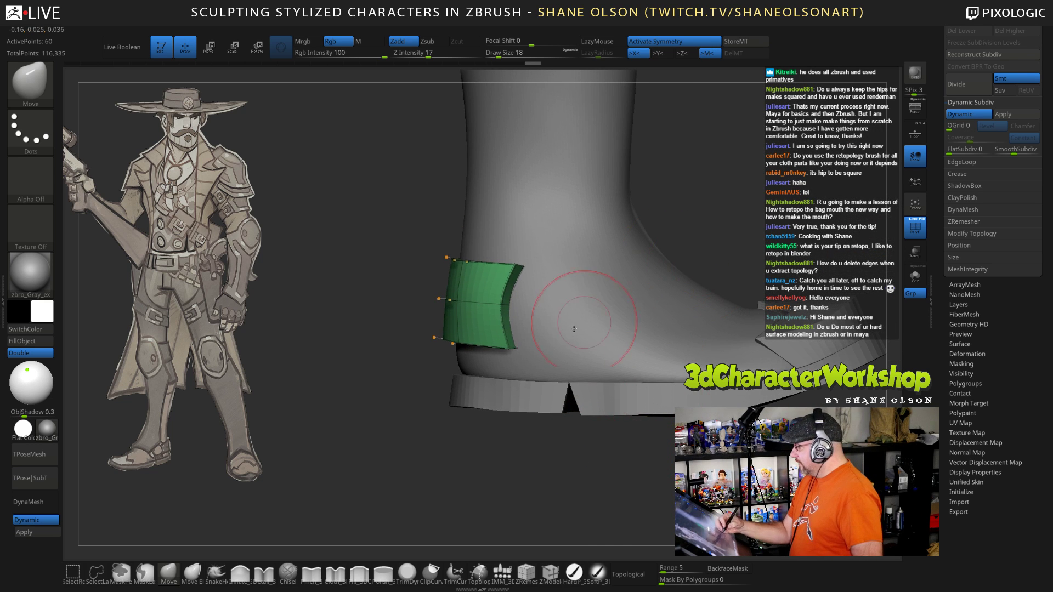
pyautogui.keyDown('alt'); pyautogui.click(572, 318); pyautogui.keyUp('alt')
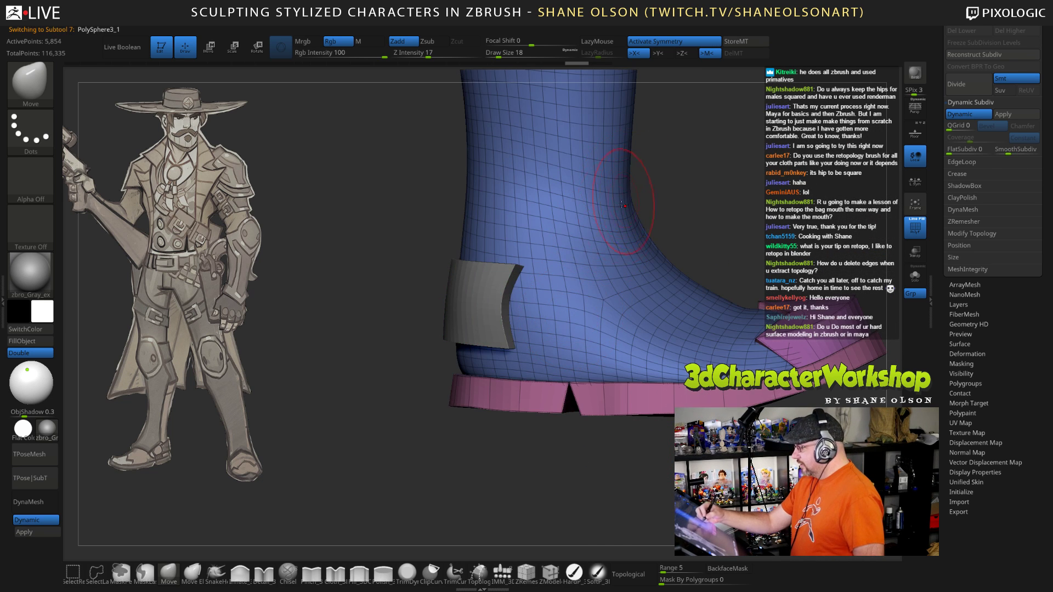
pyautogui.keyDown('alt'); pyautogui.moveTo(518, 545); pyautogui.dragTo(511, 558); pyautogui.keyUp('alt')
pyautogui.click(503, 574)
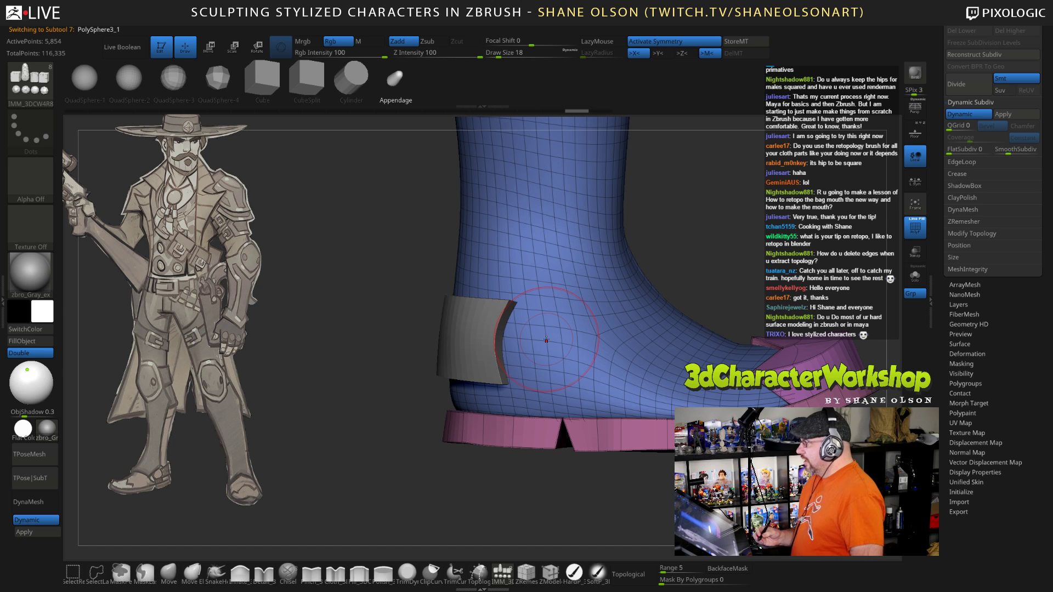
pyautogui.moveTo(680, 269); pyautogui.dragTo(676, 239)
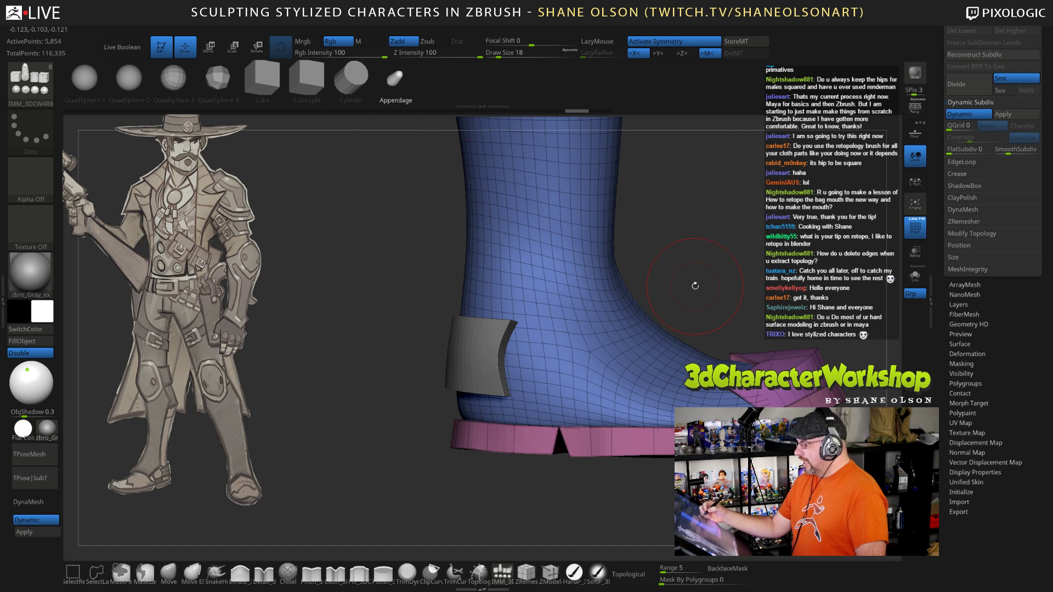
pyautogui.click(355, 81)
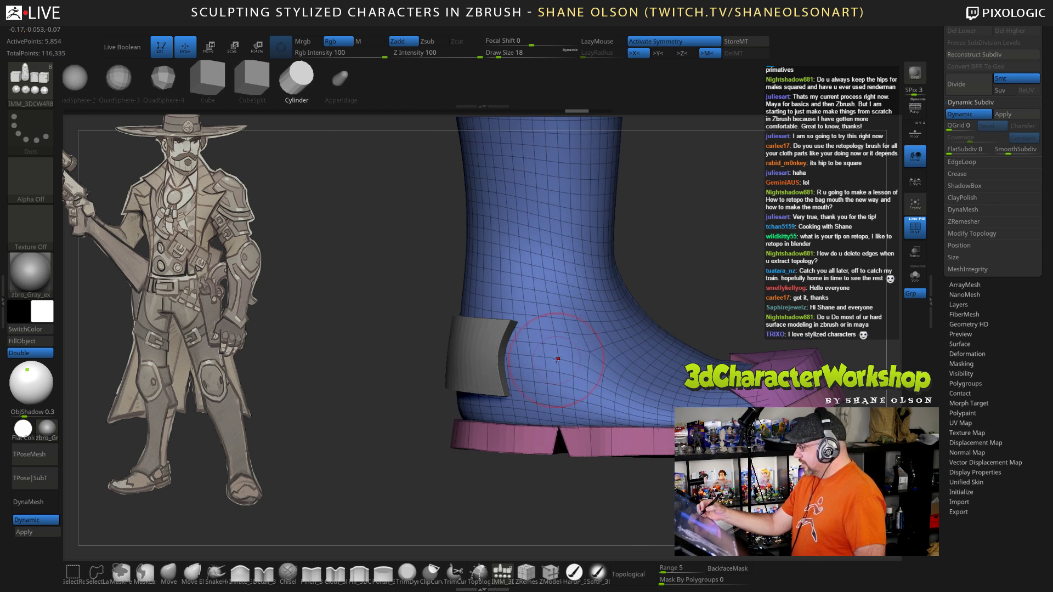
pyautogui.moveTo(557, 360); pyautogui.dragTo(552, 394)
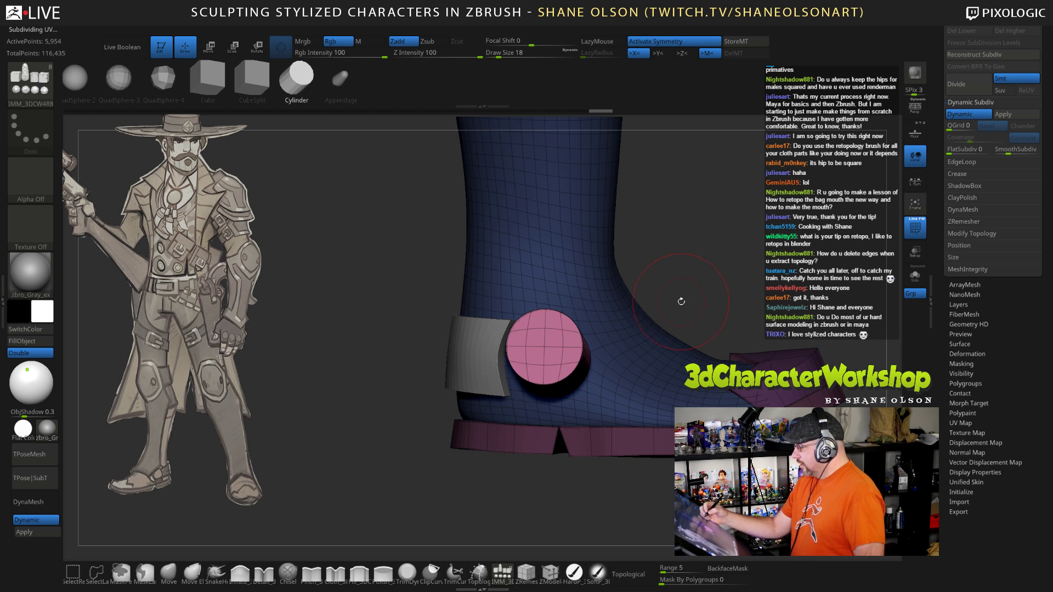
# Step: Split the unmasked cylinder off into its own subtool and make it the active subtool
pyautogui.press('space')
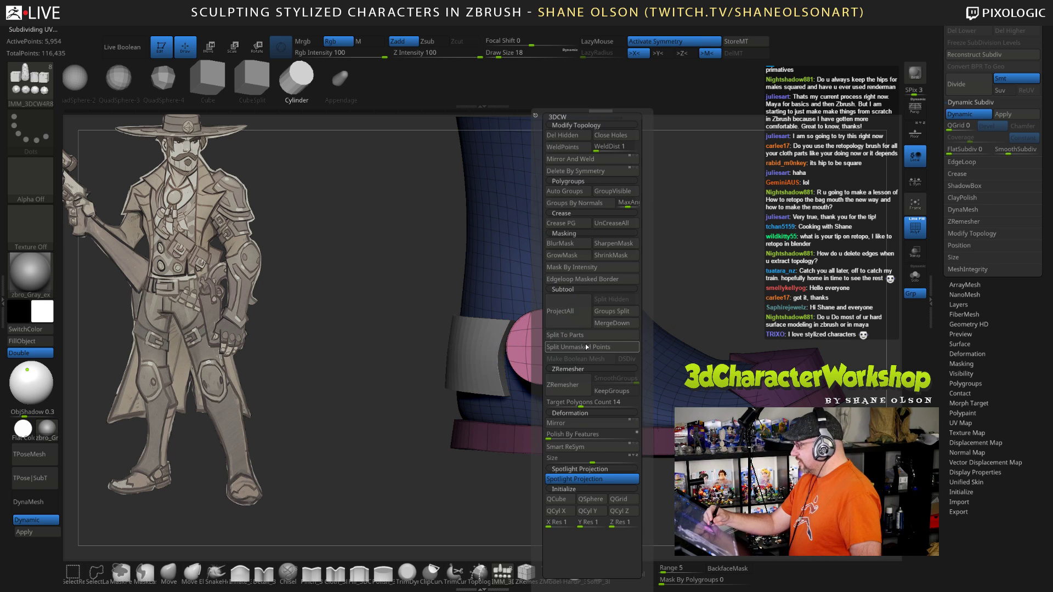
pyautogui.click(591, 348)
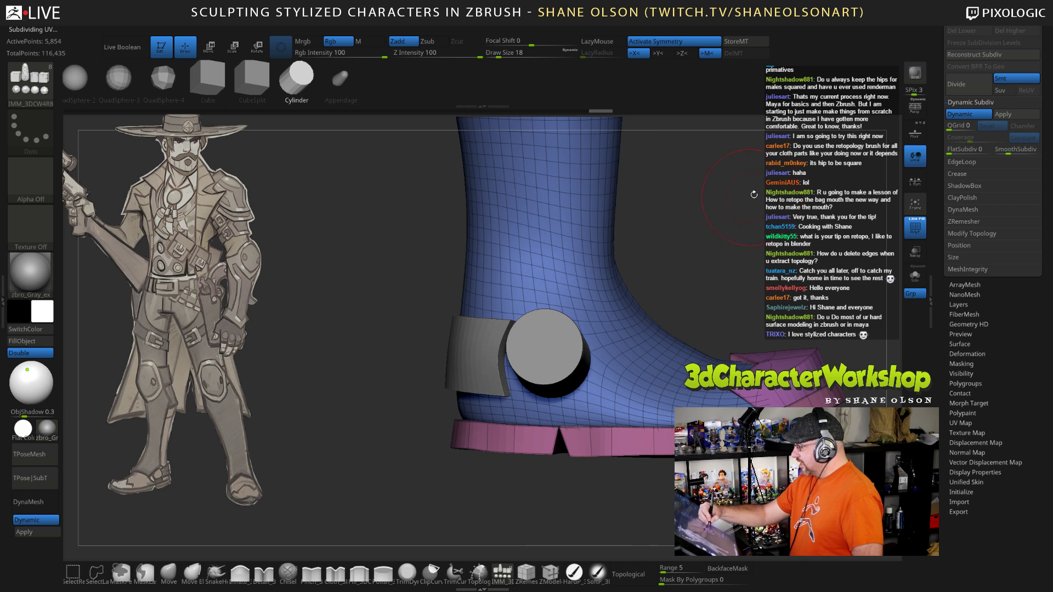
pyautogui.keyDown('alt'); pyautogui.click(570, 350); pyautogui.keyUp('alt')
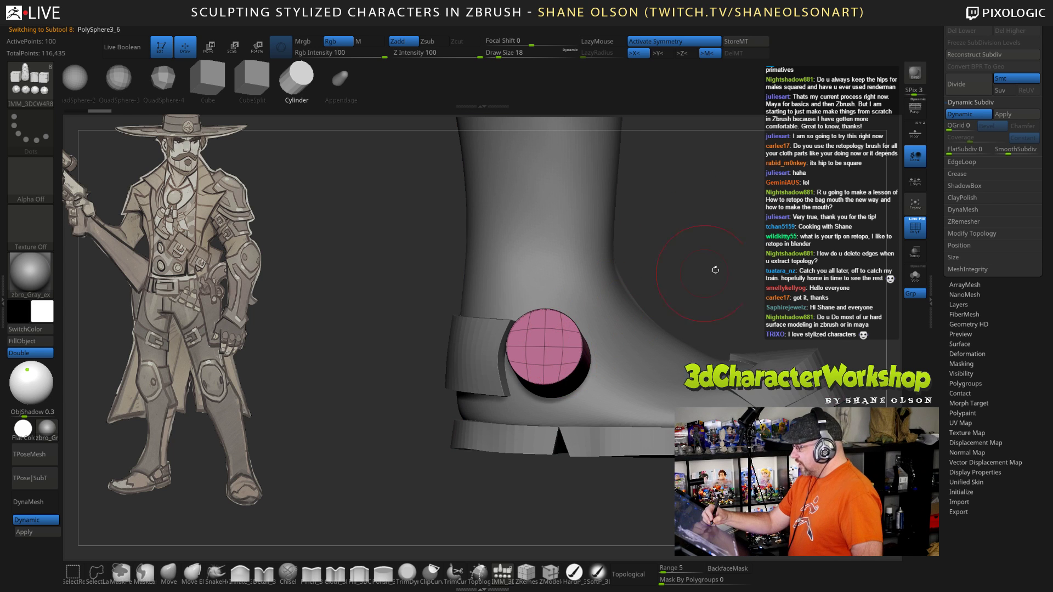
# Step: Center the transform gizmo on the cylinder and replace the cylinder with the Ring 3D primitive
pyautogui.moveTo(725, 278); pyautogui.dragTo(659, 307)
pyautogui.press('w')
pyautogui.click(546, 294)
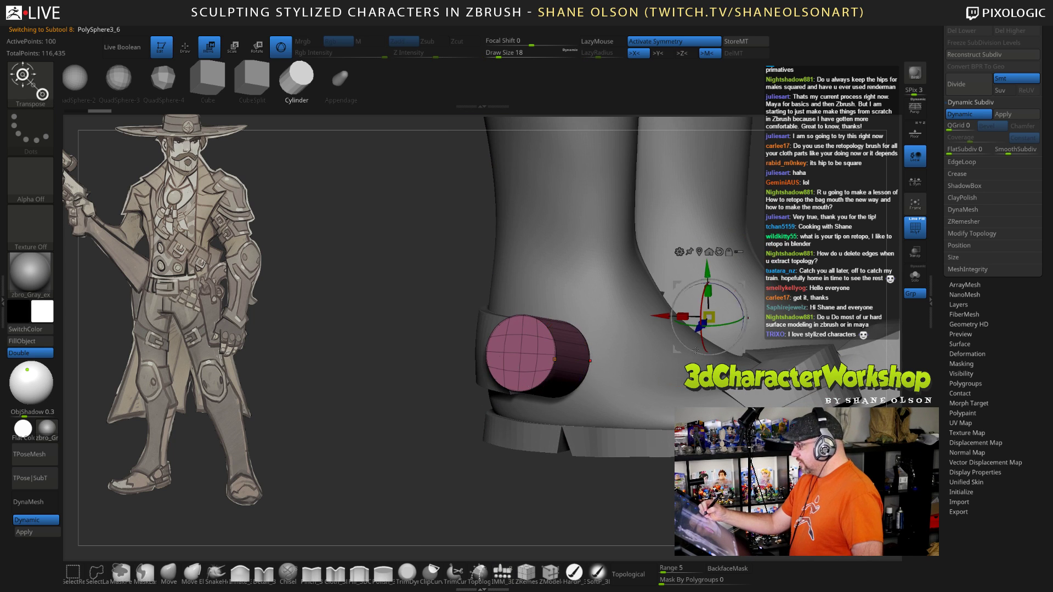
pyautogui.moveTo(732, 329); pyautogui.dragTo(641, 404)
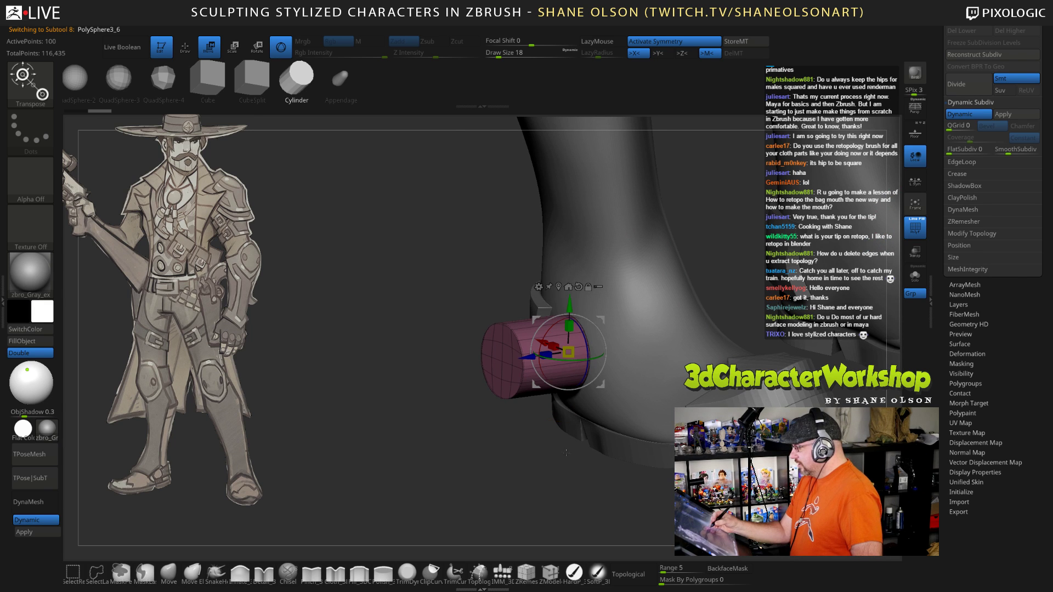
pyautogui.moveTo(521, 477)
pyautogui.mouseDown()
pyautogui.moveTo(552, 487)
pyautogui.moveTo(610, 475)
pyautogui.moveTo(517, 475)
pyautogui.moveTo(581, 439)
pyautogui.mouseUp()
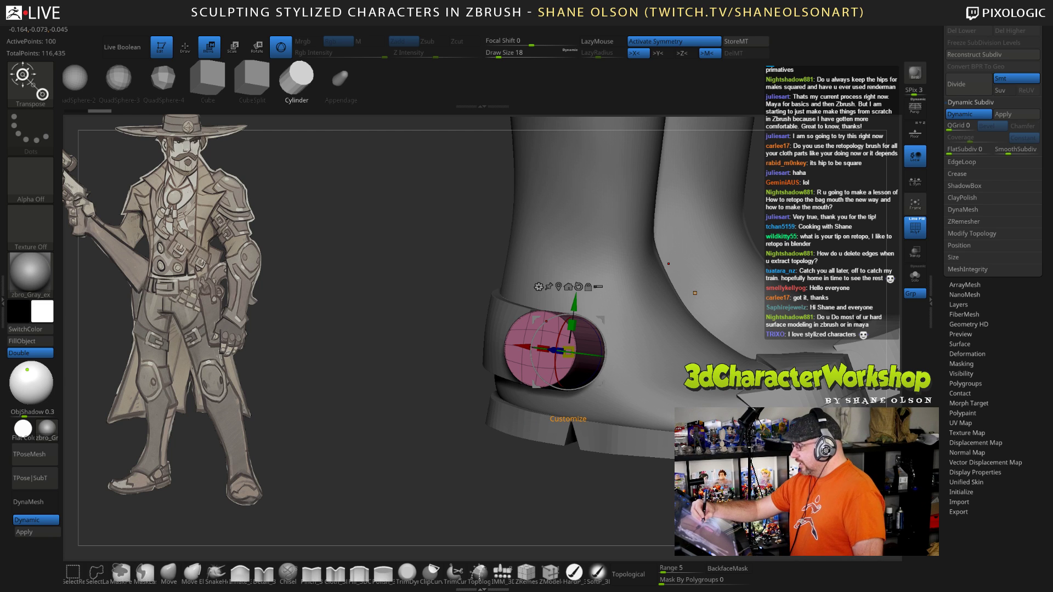
pyautogui.click(538, 287)
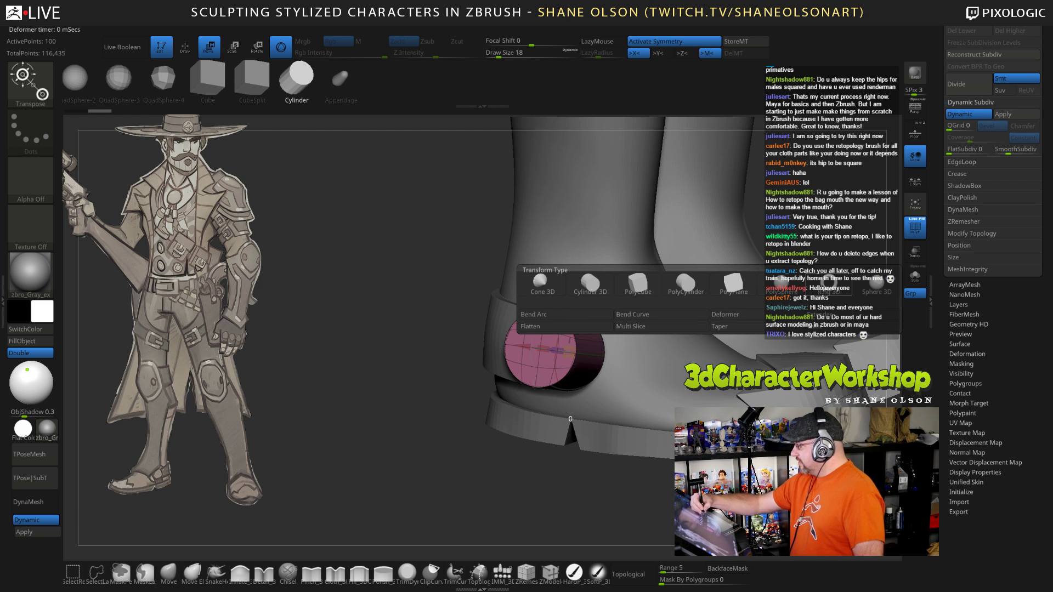
pyautogui.click(829, 284)
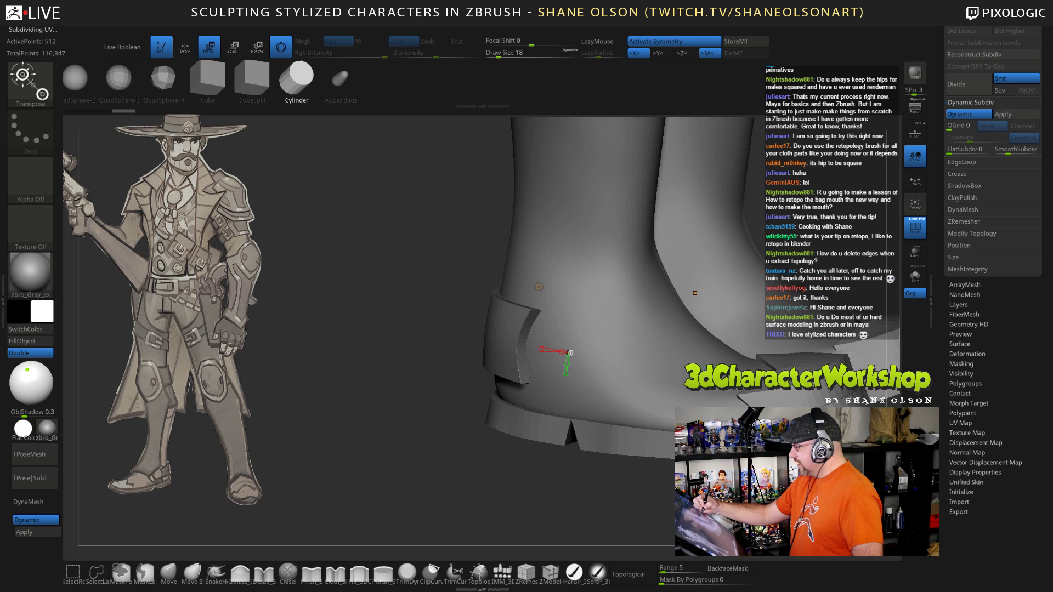
# Step: Raise the tiny ring's SDivide to 49 with the Ring 3D controls
pyautogui.moveTo(560, 489); pyautogui.dragTo(608, 512)
pyautogui.moveTo(619, 366); pyautogui.dragTo(582, 368)
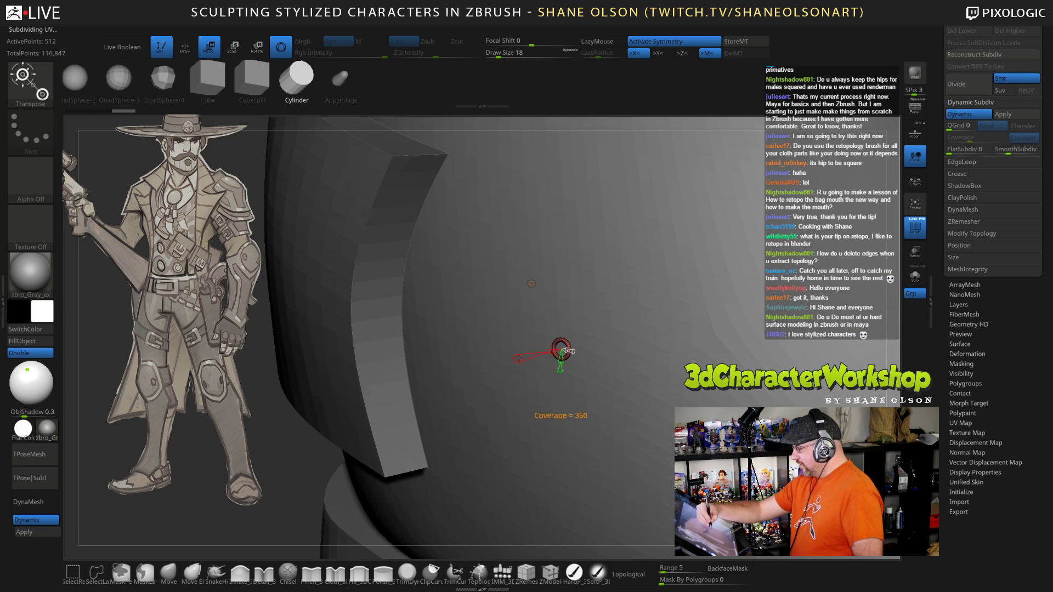
pyautogui.moveTo(518, 359); pyautogui.dragTo(557, 426)
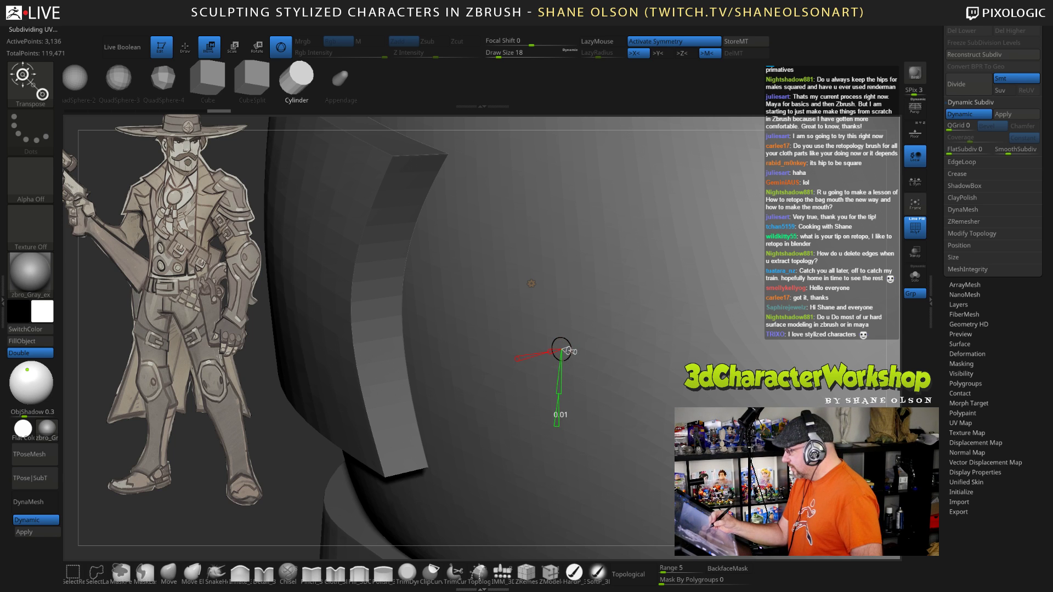
pyautogui.keyDown('ctrl'); pyautogui.moveTo(610, 374); pyautogui.dragTo(601, 351, button='right'); pyautogui.keyUp('ctrl')
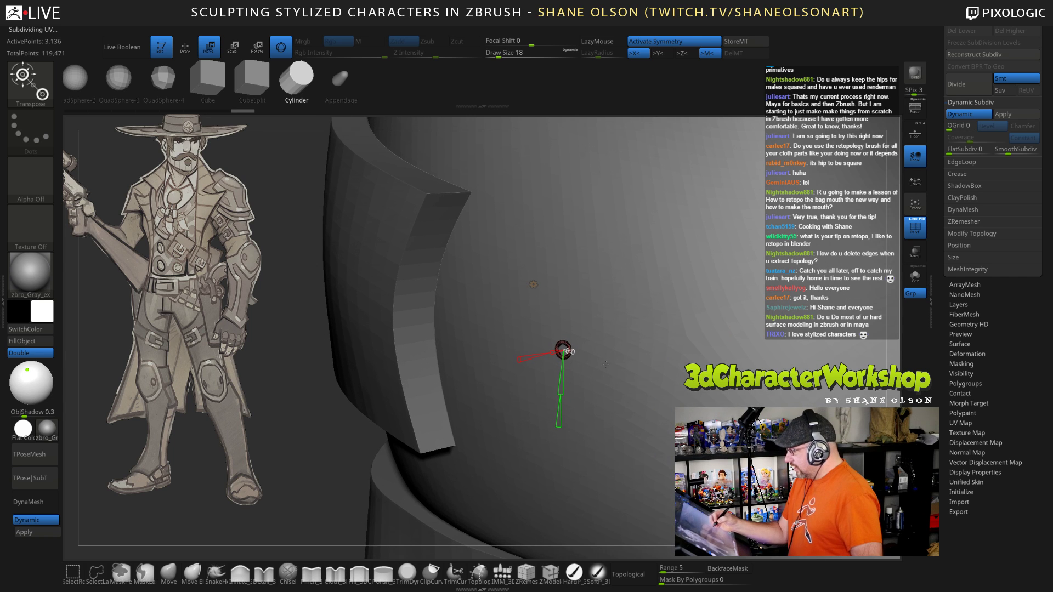
# Step: Return the ring to Gizmo 3D, enable Local Symmetry, and scale it up beside the heel patch on the boot's ankle
pyautogui.click(539, 292)
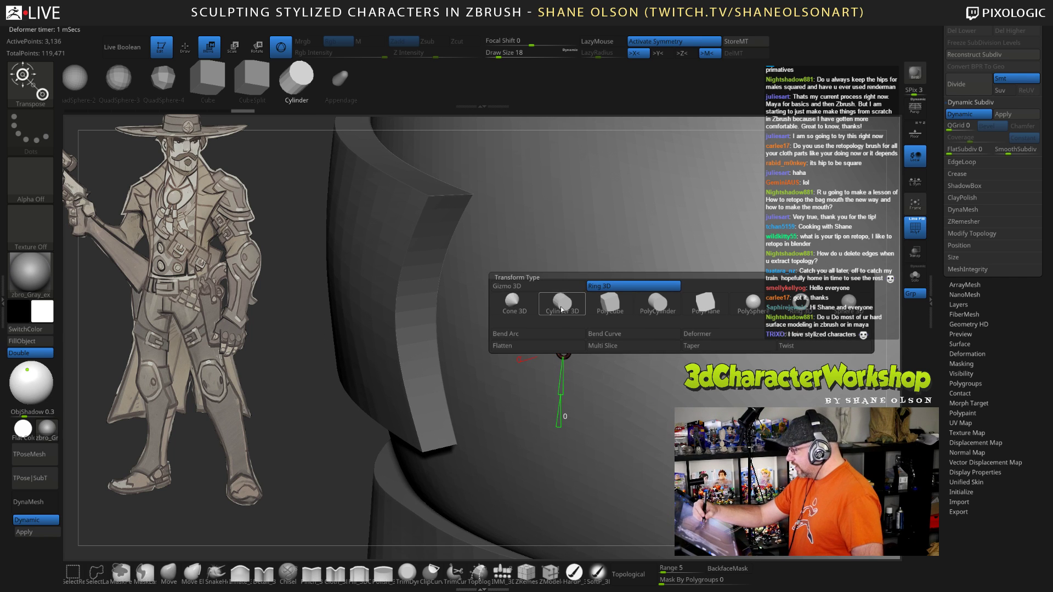
pyautogui.click(538, 286)
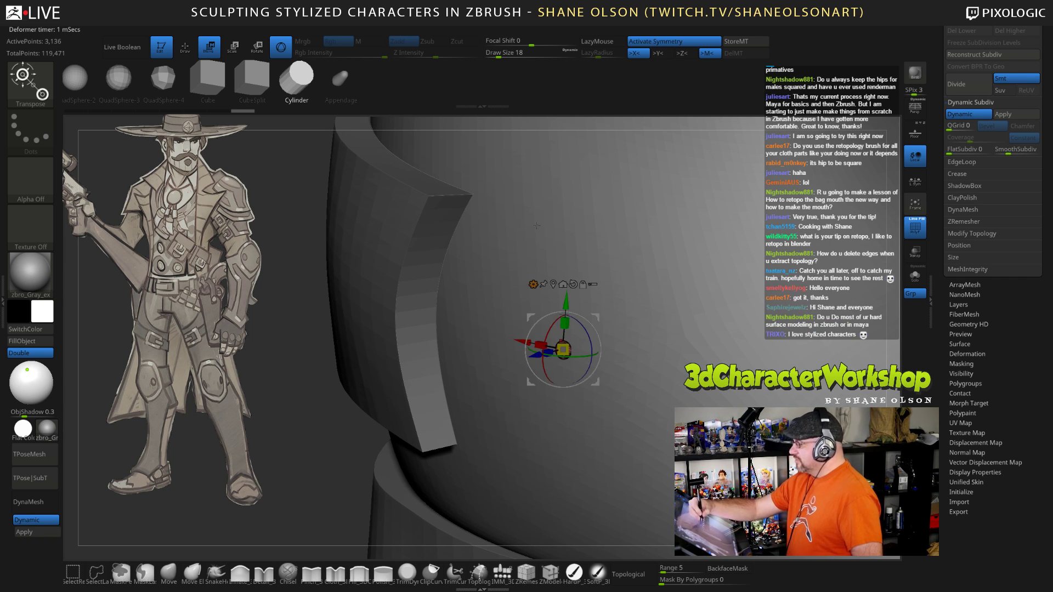
pyautogui.moveTo(569, 350); pyautogui.dragTo(525, 376)
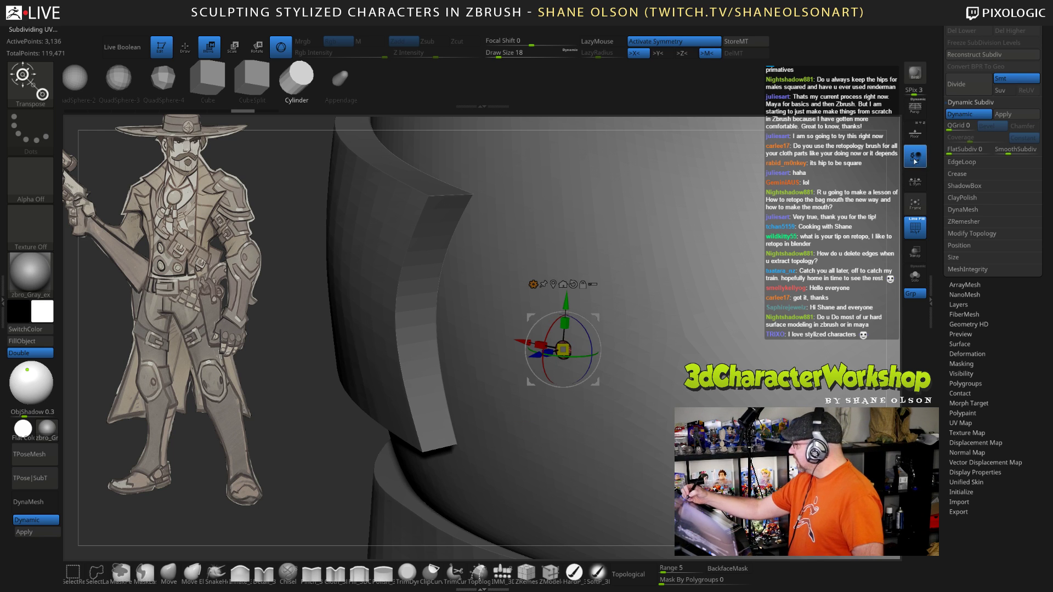
pyautogui.click(916, 184)
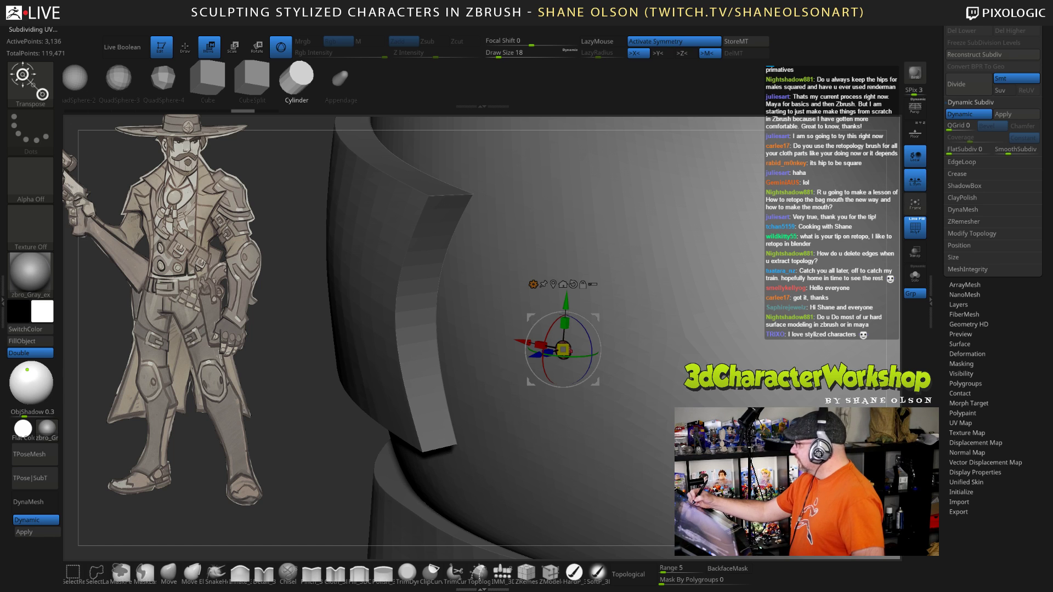
pyautogui.moveTo(564, 349); pyautogui.dragTo(593, 295)
pyautogui.moveTo(736, 97); pyautogui.dragTo(736, 97)
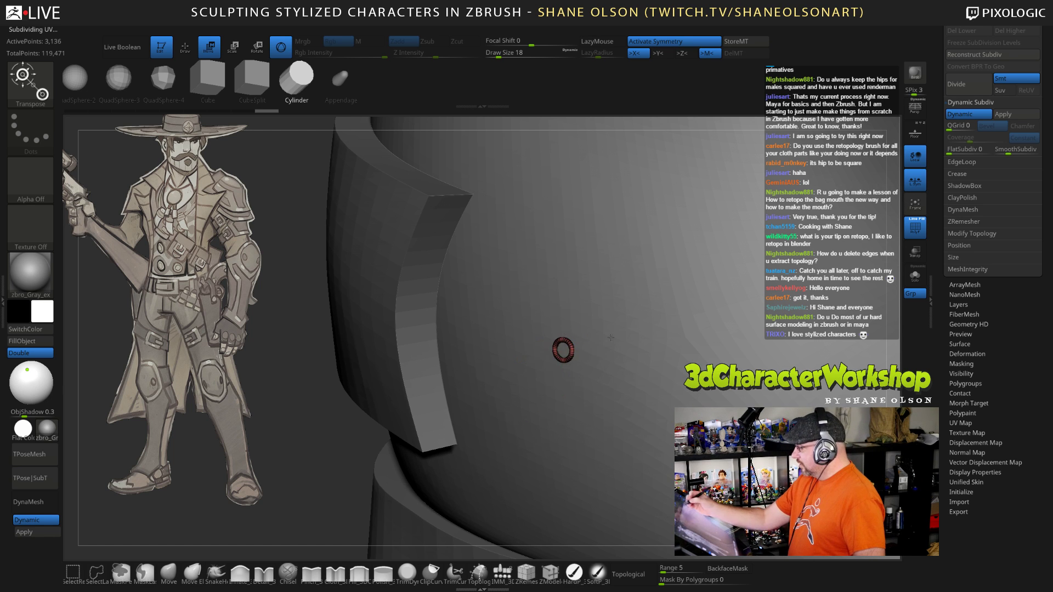
pyautogui.keyDown('ctrl'); pyautogui.moveTo(609, 351); pyautogui.dragTo(604, 307, button='right'); pyautogui.keyUp('ctrl')
pyautogui.moveTo(566, 349); pyautogui.dragTo(779, 110)
pyautogui.moveTo(569, 348)
pyautogui.mouseDown()
pyautogui.moveTo(768, 121)
pyautogui.moveTo(670, 241)
pyautogui.moveTo(763, 132)
pyautogui.moveTo(642, 293)
pyautogui.moveTo(779, 192)
pyautogui.moveTo(587, 335)
pyautogui.moveTo(788, 186)
pyautogui.moveTo(757, 220)
pyautogui.moveTo(764, 214)
pyautogui.mouseUp()
pyautogui.moveTo(796, 302); pyautogui.dragTo(768, 313)
pyautogui.keyDown('alt'); pyautogui.moveTo(620, 373); pyautogui.dragTo(596, 292); pyautogui.keyUp('alt')
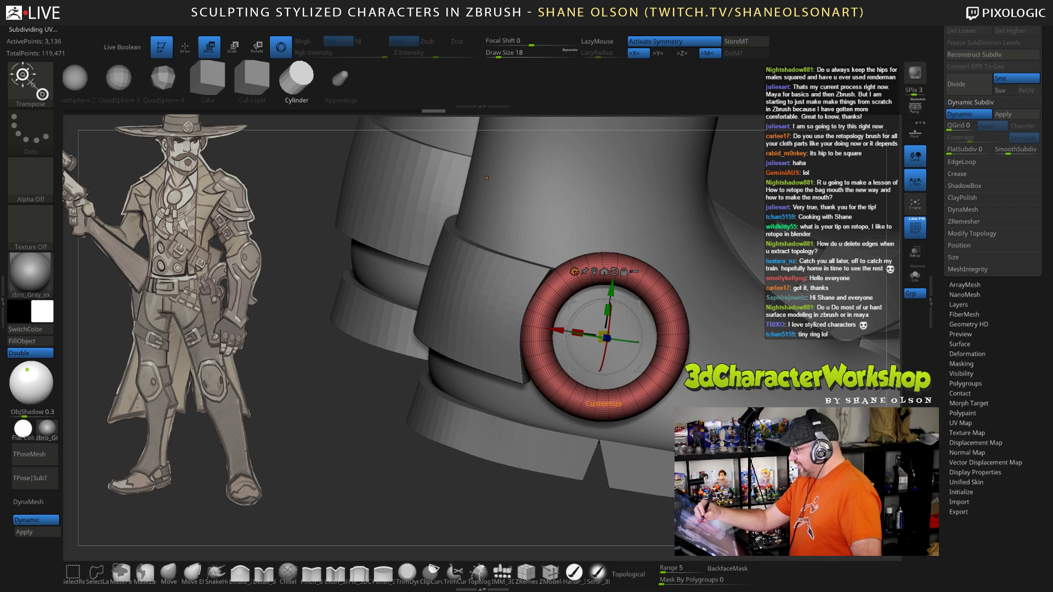
# Step: Bring back the Ring 3D controls, adjust the ring's thickness slightly, and lower the number of divisions around its loop
pyautogui.moveTo(735, 357); pyautogui.dragTo(686, 358)
pyautogui.click(575, 271)
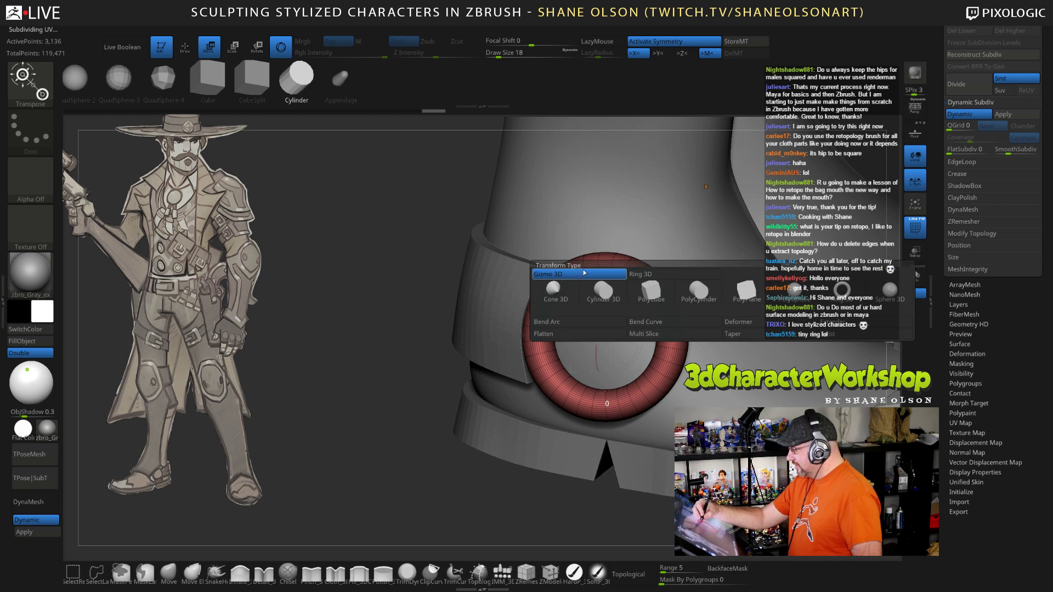
pyautogui.click(652, 276)
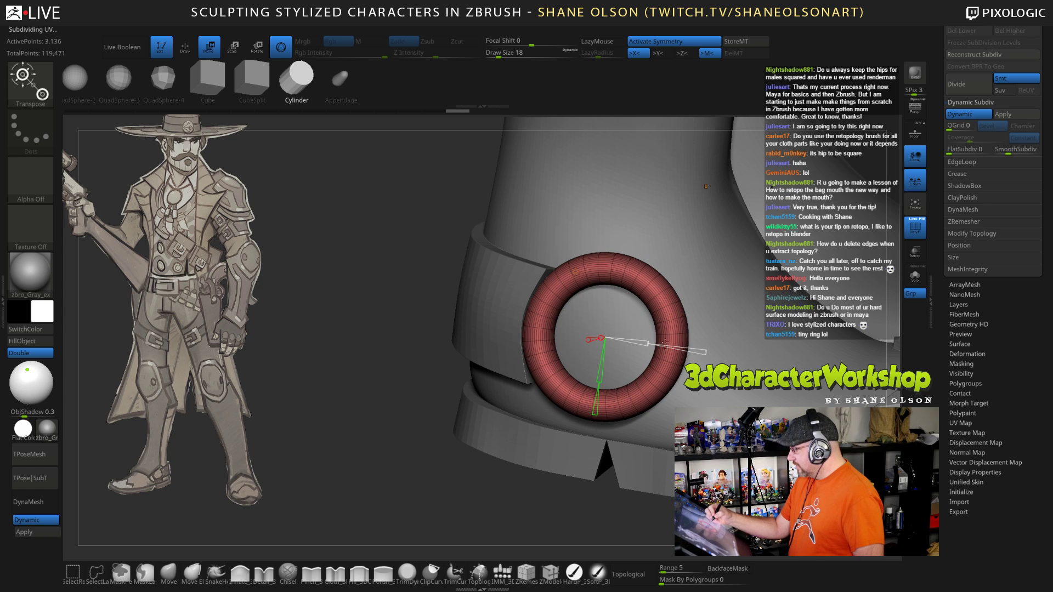
pyautogui.moveTo(665, 345); pyautogui.dragTo(663, 345)
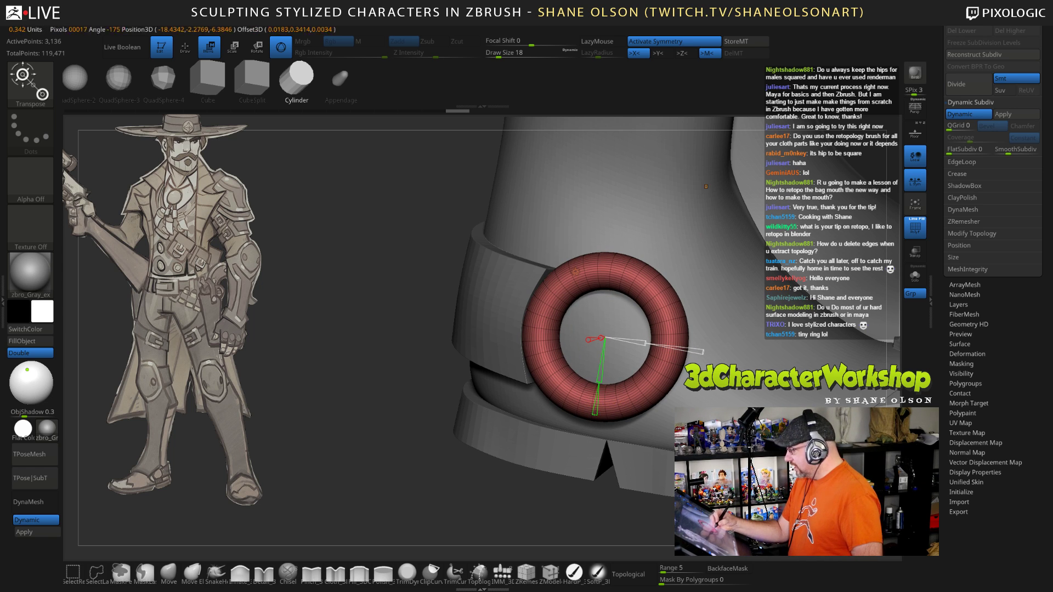
pyautogui.click(595, 413)
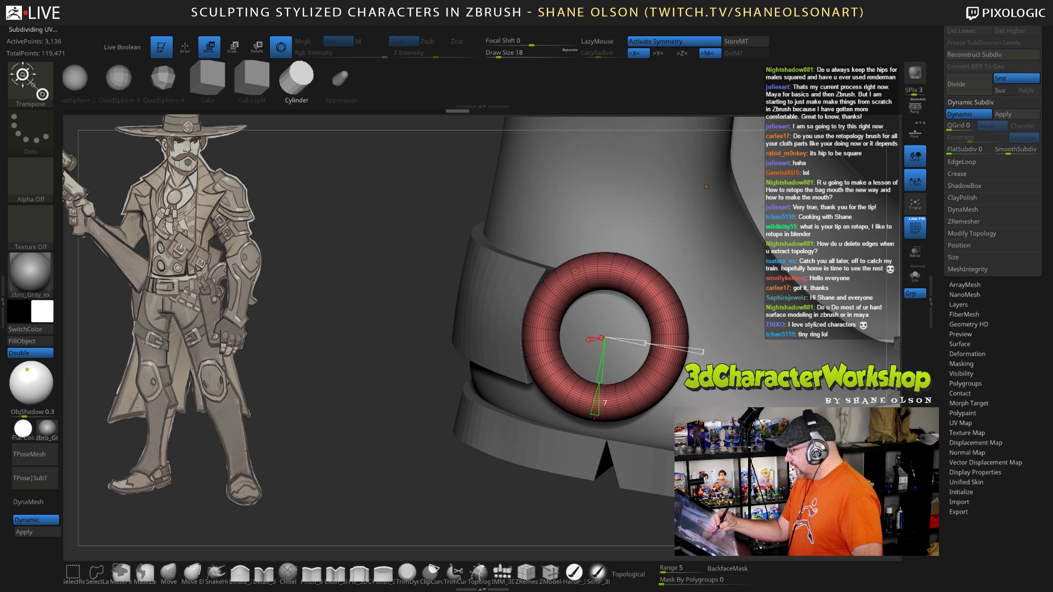
pyautogui.moveTo(596, 339); pyautogui.dragTo(569, 341)
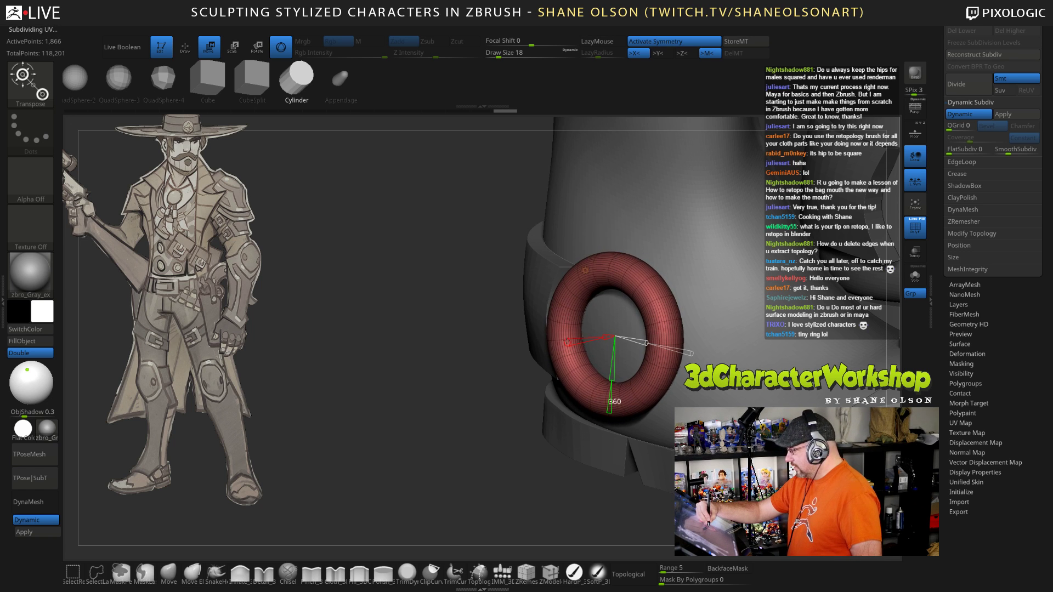
# Step: Slim the ring's tube by reducing SRadius, and lower SDivide for a much coarser mesh
pyautogui.moveTo(646, 343)
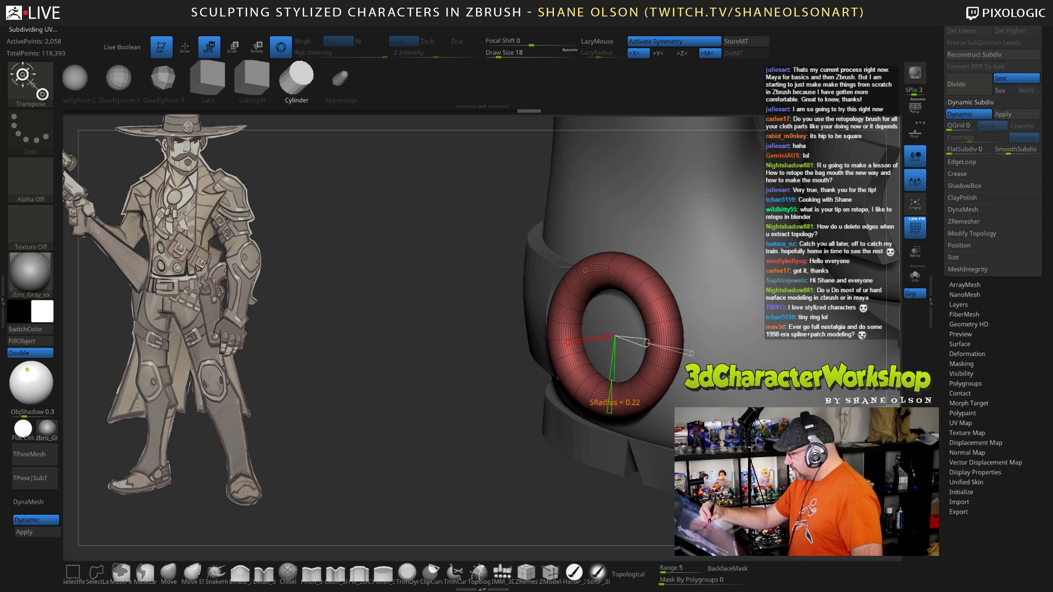
pyautogui.moveTo(647, 343); pyautogui.dragTo(653, 346)
pyautogui.moveTo(646, 346); pyautogui.dragTo(650, 347, button='right')
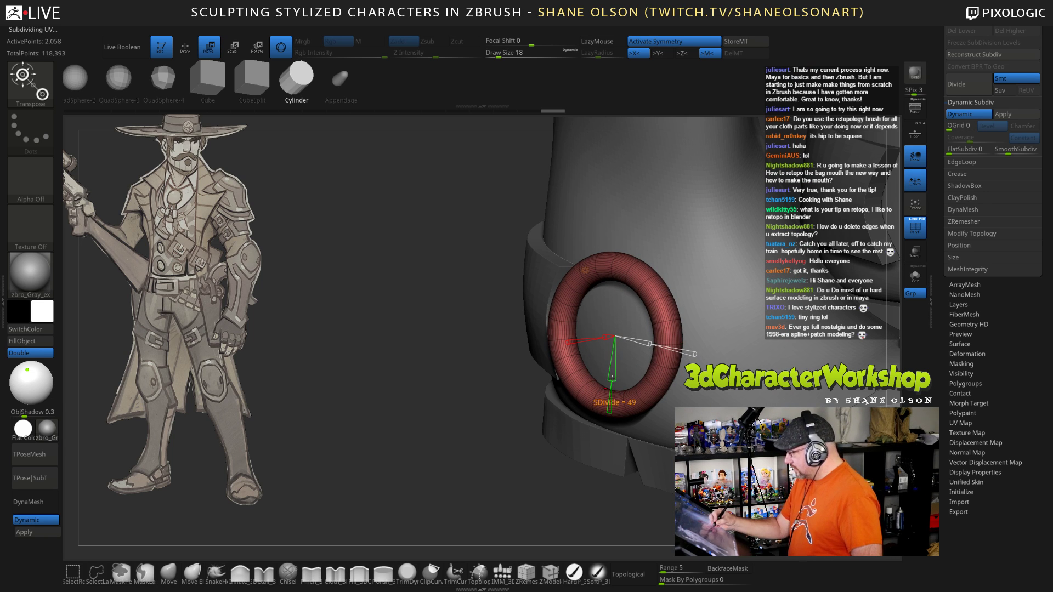
pyautogui.moveTo(610, 378); pyautogui.dragTo(615, 347)
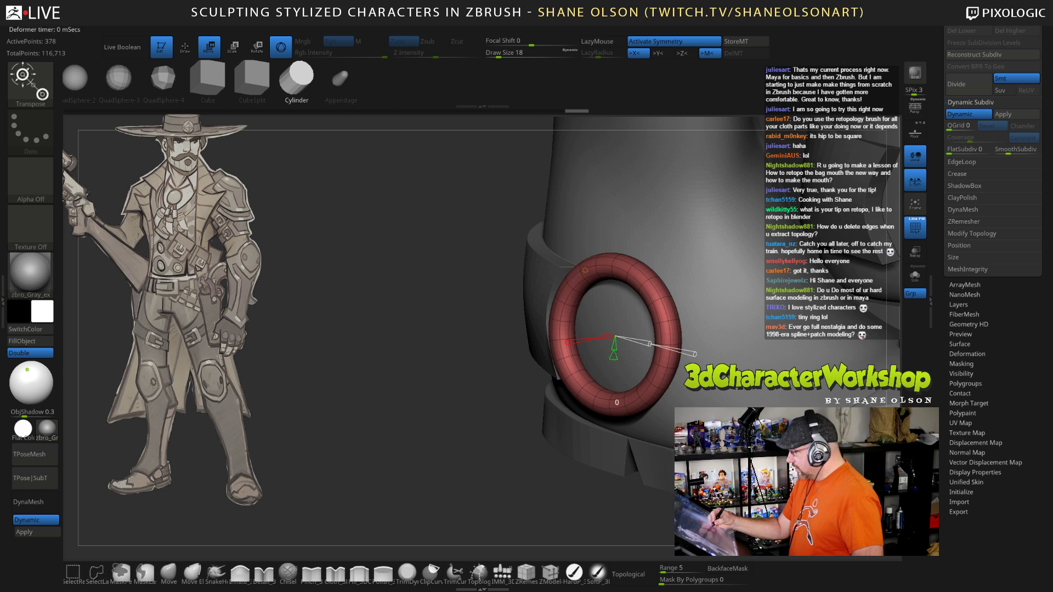
pyautogui.click(615, 347)
pyautogui.moveTo(614, 368); pyautogui.dragTo(636, 368, button='right')
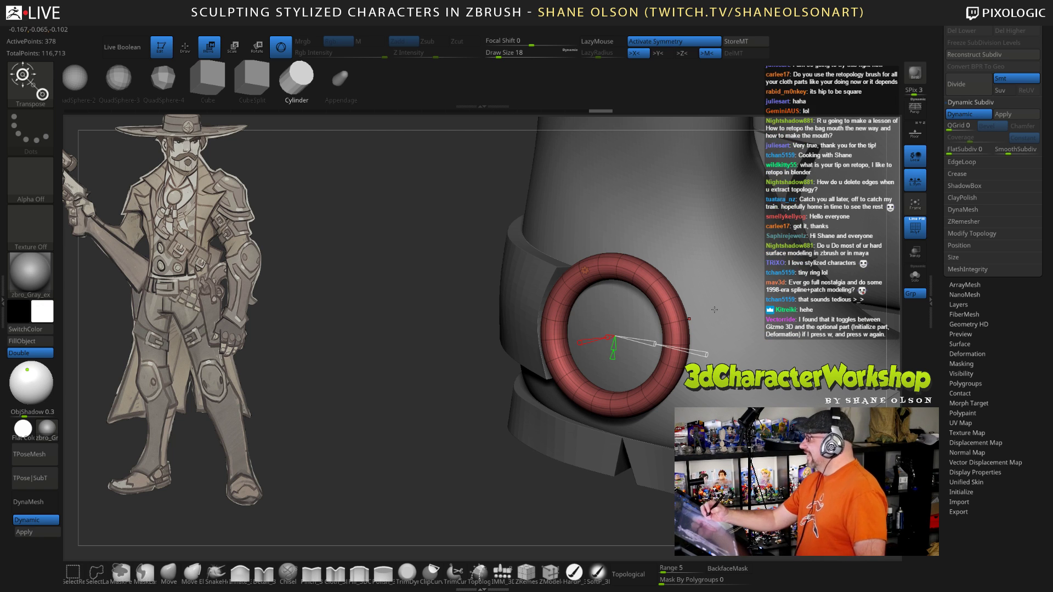
# Step: Turn off Dynamic Subdiv on the ring and switch from its Ring 3D controls back to Gizmo 3D
pyautogui.keyDown('alt'); pyautogui.moveTo(715, 311); pyautogui.dragTo(677, 325); pyautogui.keyUp('alt')
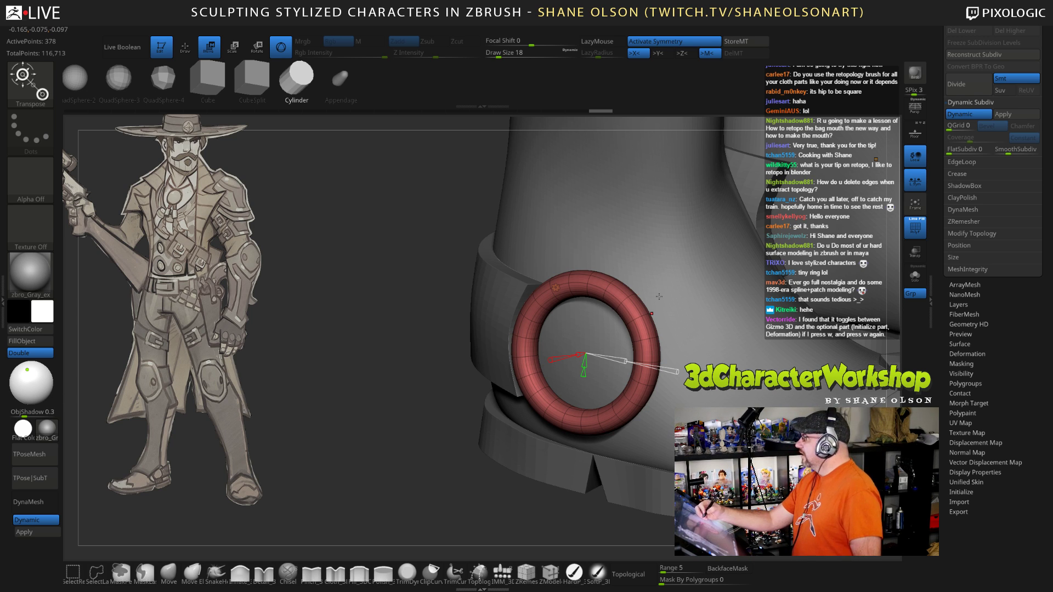
pyautogui.keyDown('alt'); pyautogui.moveTo(676, 332); pyautogui.dragTo(645, 355); pyautogui.keyUp('alt')
pyautogui.hotkey('shift', 'd')
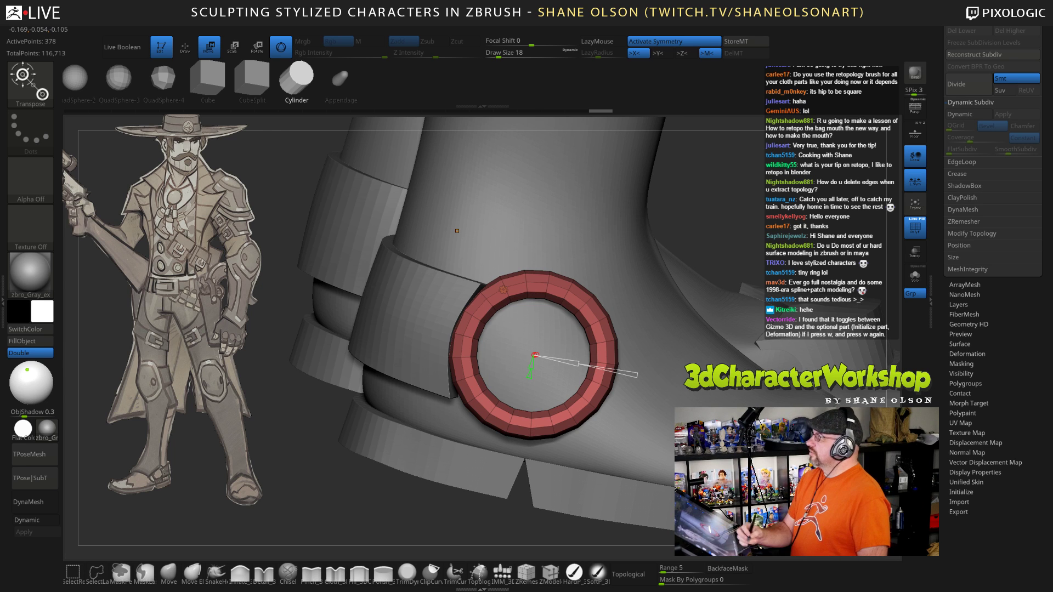
pyautogui.moveTo(673, 342); pyautogui.dragTo(674, 350)
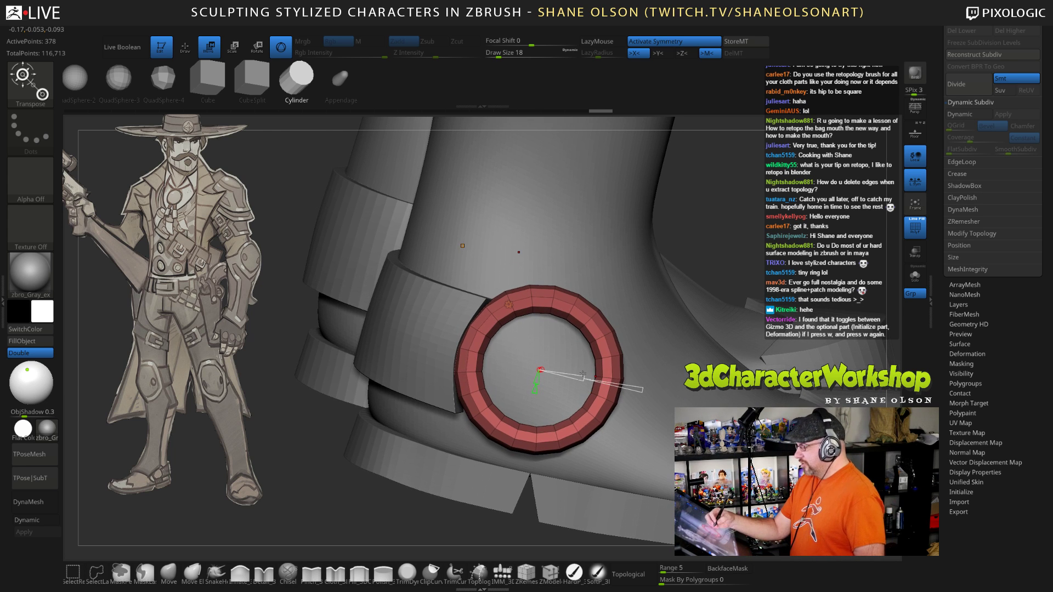
pyautogui.click(509, 305)
pyautogui.click(509, 305)
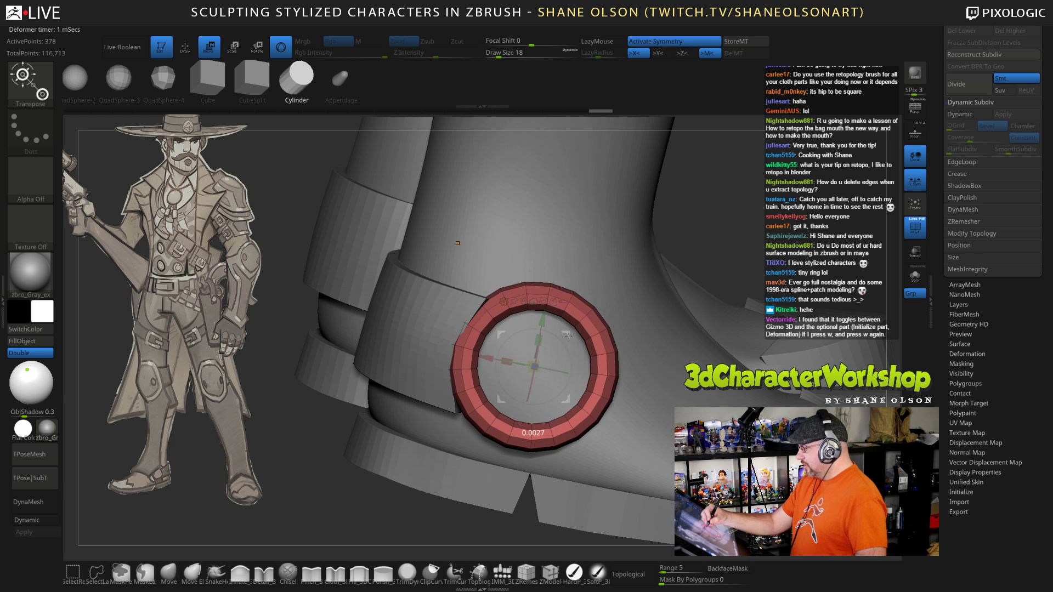
# Step: Adjust the ring's placement and tilt with Gizmo 3D so it sits against the boot's outer ankle beside the heel patch
pyautogui.moveTo(570, 328); pyautogui.dragTo(549, 340, button='right')
pyautogui.moveTo(547, 342); pyautogui.dragTo(538, 360)
pyautogui.moveTo(554, 340); pyautogui.dragTo(684, 308, button='right')
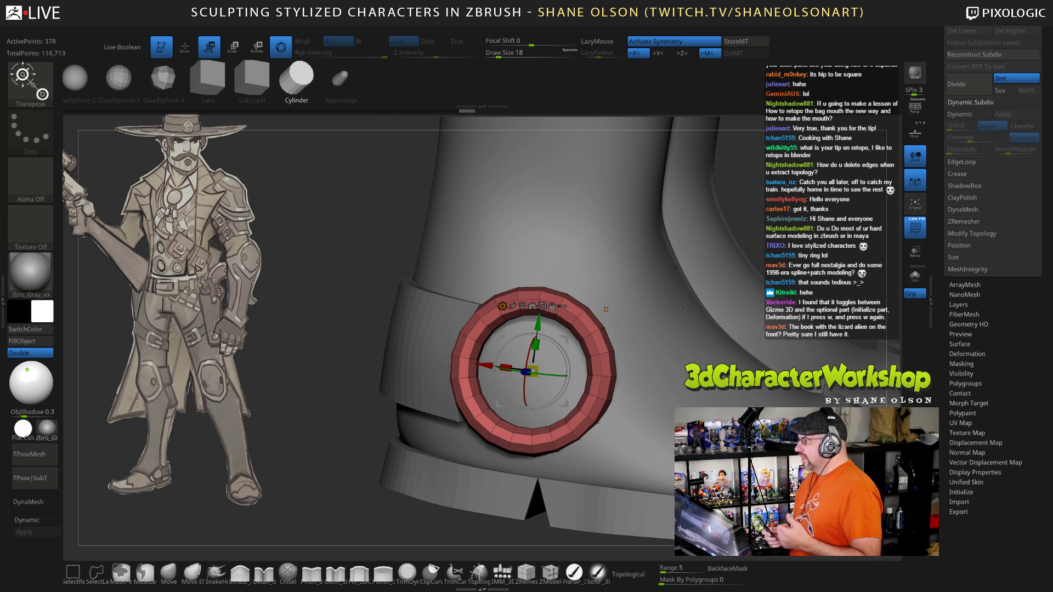
pyautogui.scroll(5, 982, 177)
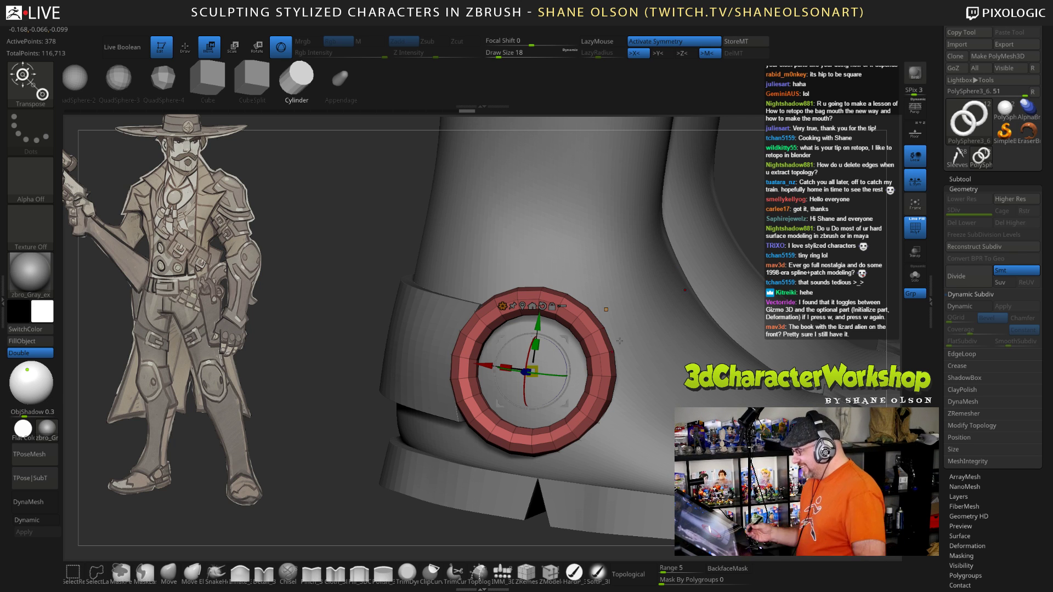
pyautogui.keyDown('ctrl'); pyautogui.moveTo(602, 331); pyautogui.dragTo(620, 352, button='right'); pyautogui.keyUp('ctrl')
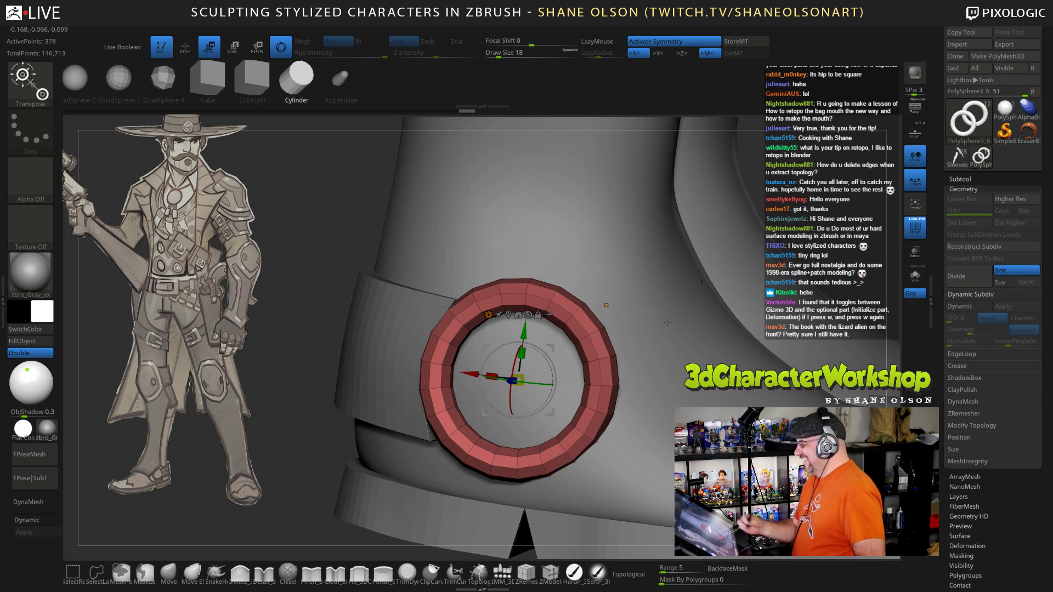
pyautogui.moveTo(667, 322); pyautogui.dragTo(661, 305, button='right')
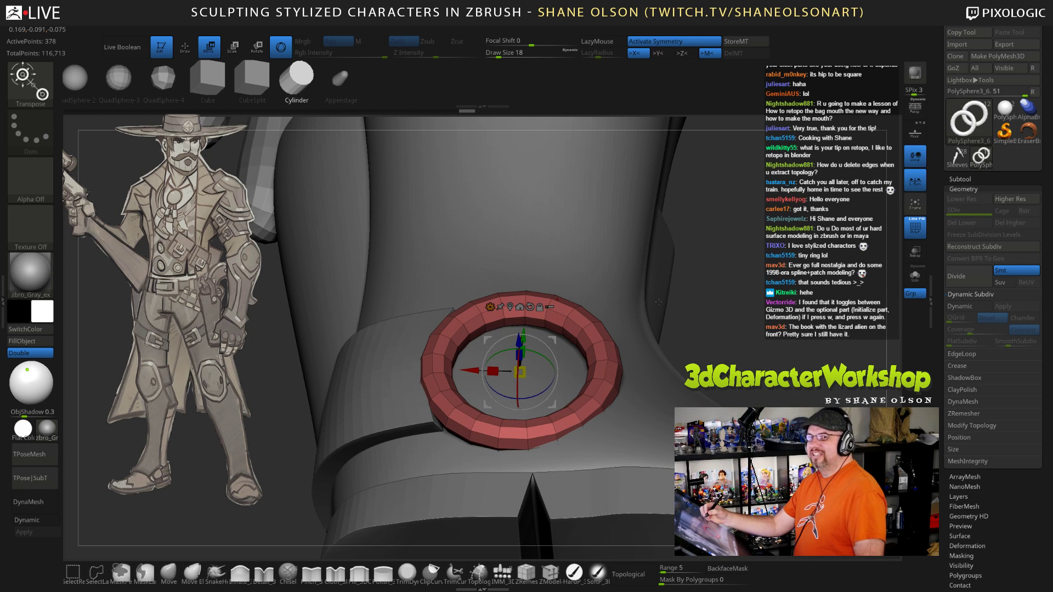
pyautogui.moveTo(520, 372); pyautogui.dragTo(537, 353)
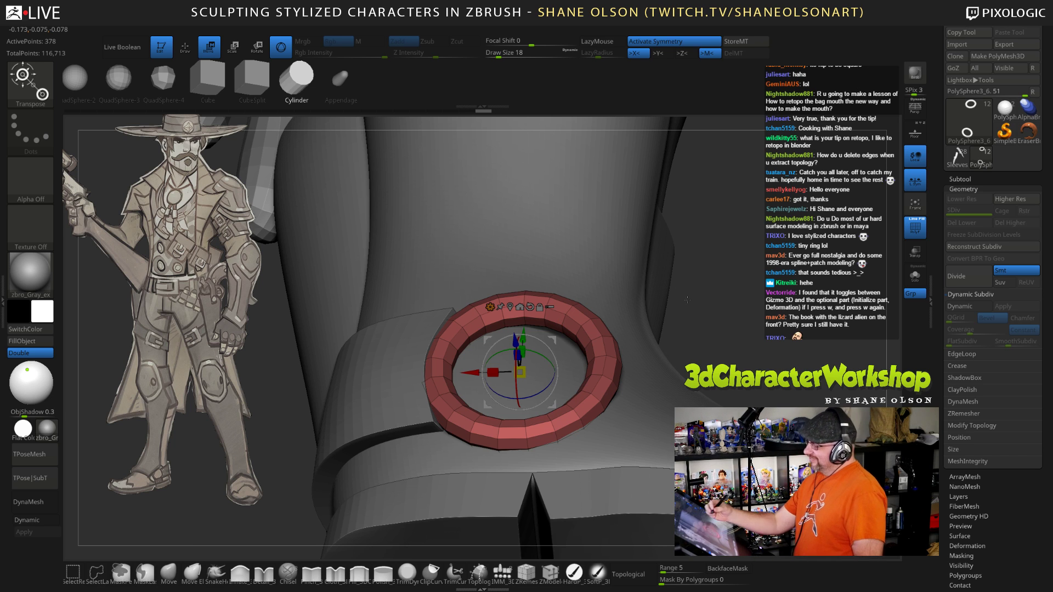
pyautogui.moveTo(687, 300); pyautogui.dragTo(692, 224)
pyautogui.moveTo(556, 337); pyautogui.dragTo(553, 339)
# Step: Duplicate the ring across to the inner side of the same boot with Gizmo 3D
pyautogui.moveTo(680, 300)
pyautogui.mouseDown()
pyautogui.moveTo(693, 313)
pyautogui.moveTo(661, 335)
pyautogui.moveTo(656, 360)
pyautogui.mouseUp()
pyautogui.keyDown('ctrl'); pyautogui.moveTo(562, 369); pyautogui.dragTo(376, 382); pyautogui.keyUp('ctrl')
pyautogui.moveTo(377, 418); pyautogui.dragTo(372, 378, button='right')
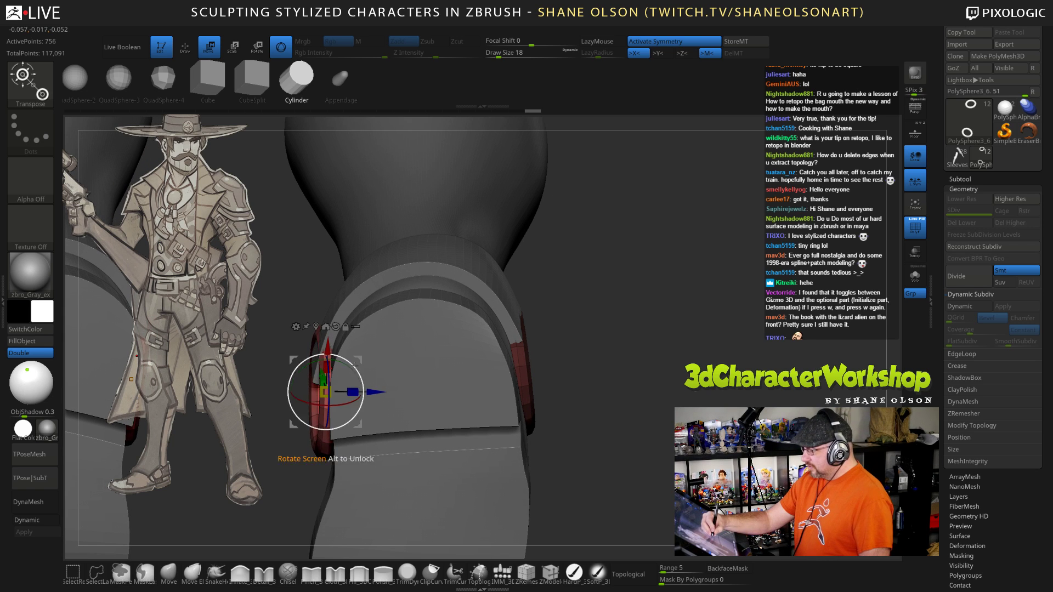
# Step: Rotate and move the duplicated ring to fit against the boot's inner ankle beside the heel patch
pyautogui.moveTo(378, 391)
pyautogui.mouseDown(button='right')
pyautogui.moveTo(386, 372)
pyautogui.moveTo(371, 389)
pyautogui.mouseUp(button='right')
pyautogui.moveTo(286, 360); pyautogui.dragTo(343, 386)
pyautogui.moveTo(384, 373); pyautogui.dragTo(776, 271, button='right')
pyautogui.moveTo(439, 455); pyautogui.dragTo(398, 464, button='right')
pyautogui.moveTo(497, 312); pyautogui.dragTo(481, 312)
pyautogui.moveTo(384, 456); pyautogui.dragTo(354, 455, button='right')
pyautogui.moveTo(476, 360); pyautogui.dragTo(476, 362)
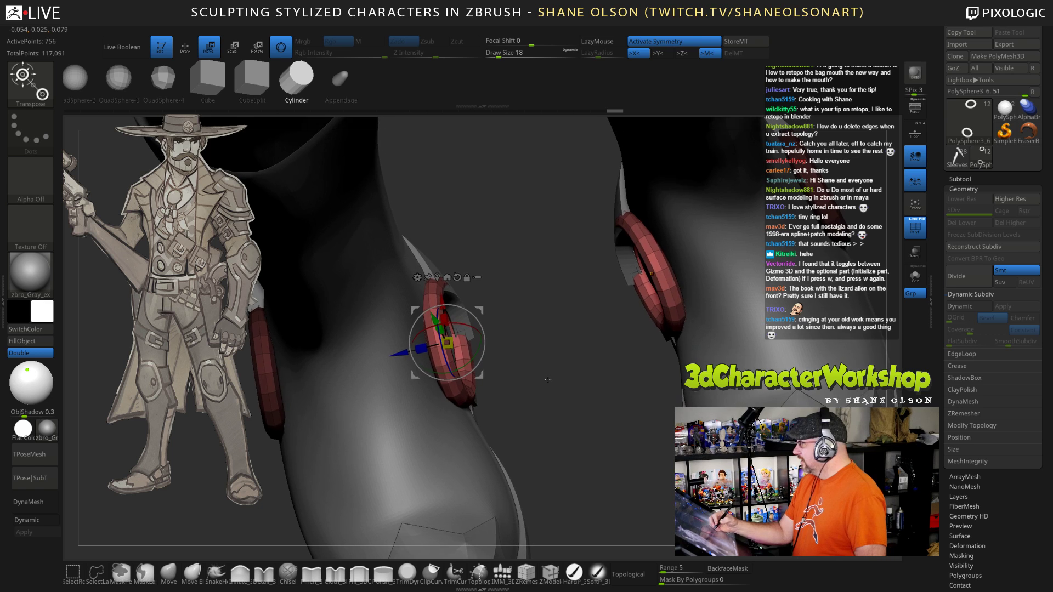
# Step: Return to Draw mode, make the heel patch the active subtool, and choose the Move brush with Draw Size 32
pyautogui.keyDown('ctrl'); pyautogui.moveTo(548, 379); pyautogui.dragTo(540, 239, button='right'); pyautogui.keyUp('ctrl')
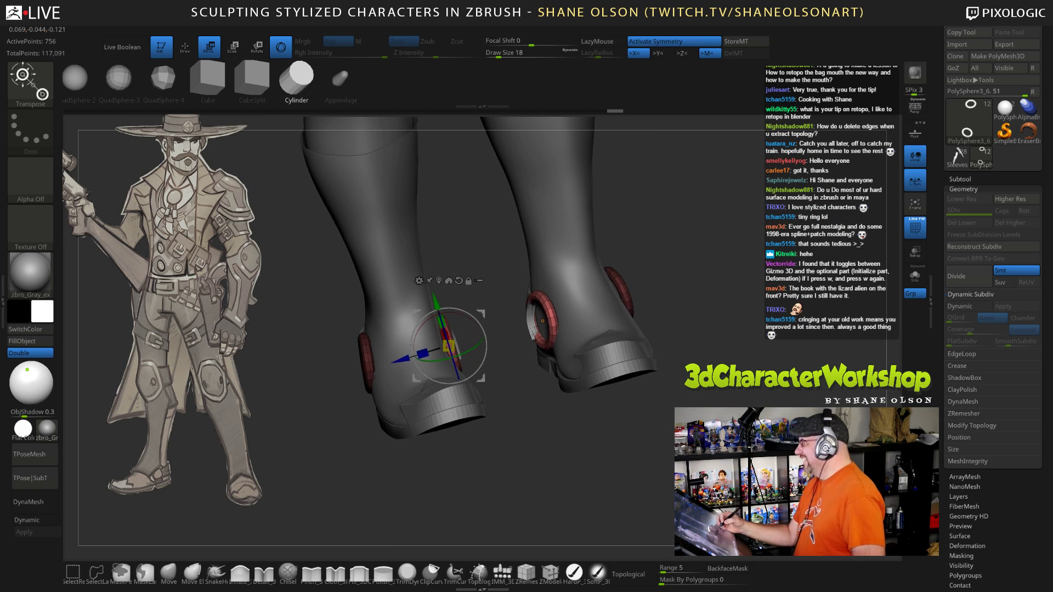
pyautogui.moveTo(543, 321); pyautogui.dragTo(566, 388, button='right')
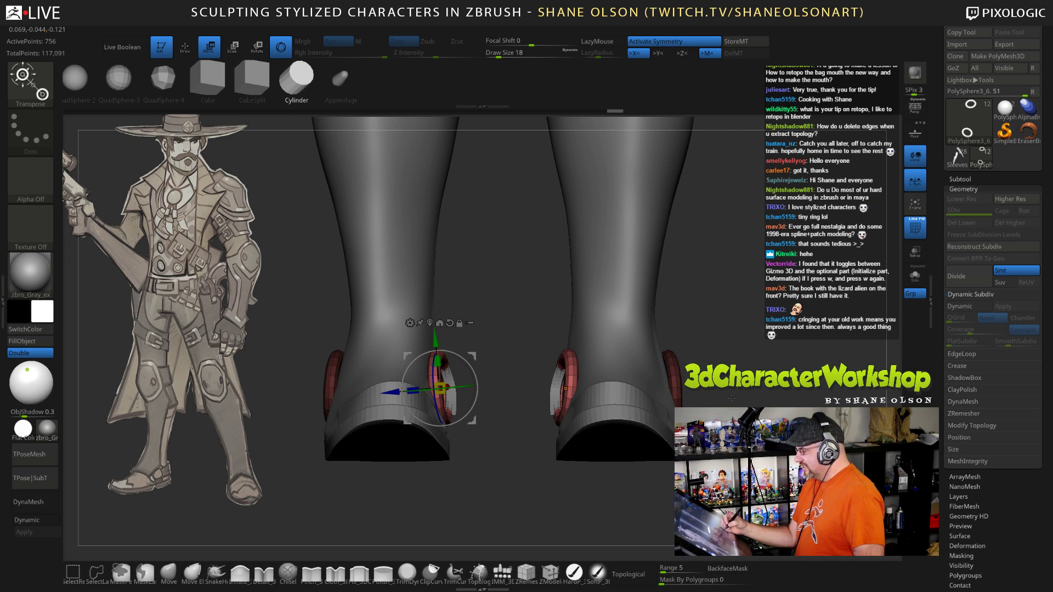
pyautogui.moveTo(739, 400)
pyautogui.mouseDown(button='right')
pyautogui.moveTo(767, 401)
pyautogui.moveTo(658, 402)
pyautogui.mouseUp(button='right')
pyautogui.press('q')
pyautogui.keyDown('alt'); pyautogui.click(659, 402); pyautogui.keyUp('alt')
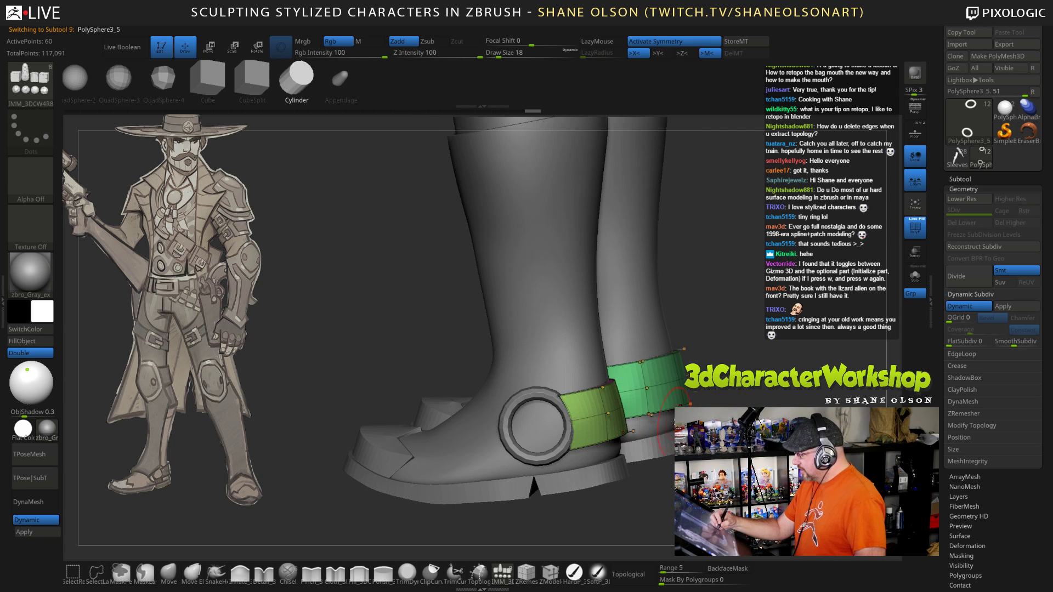
pyautogui.keyDown('alt'); pyautogui.moveTo(551, 522); pyautogui.dragTo(560, 515, button='right'); pyautogui.keyUp('alt')
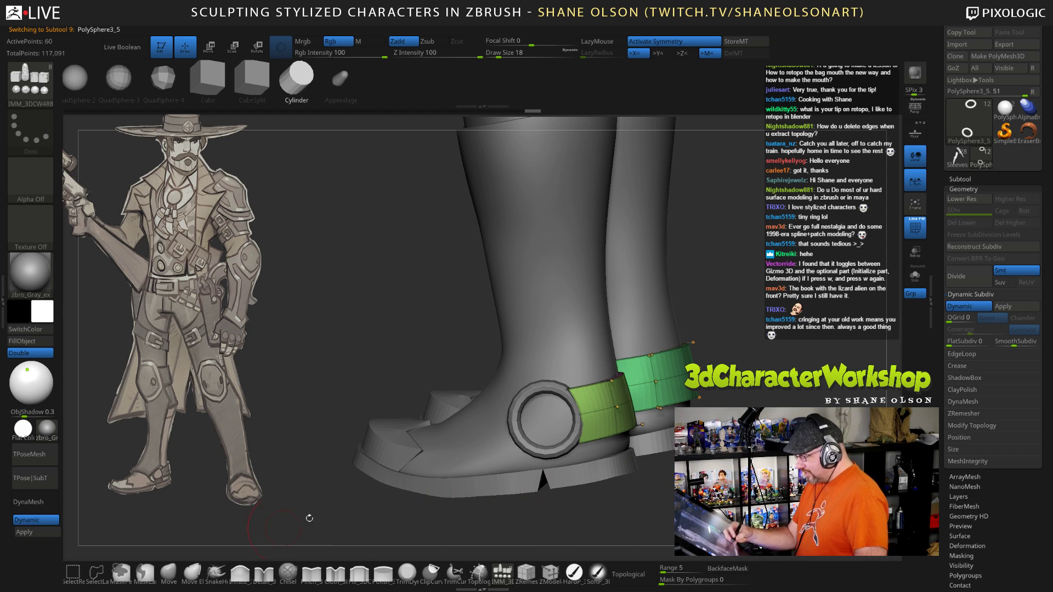
pyautogui.click(169, 573)
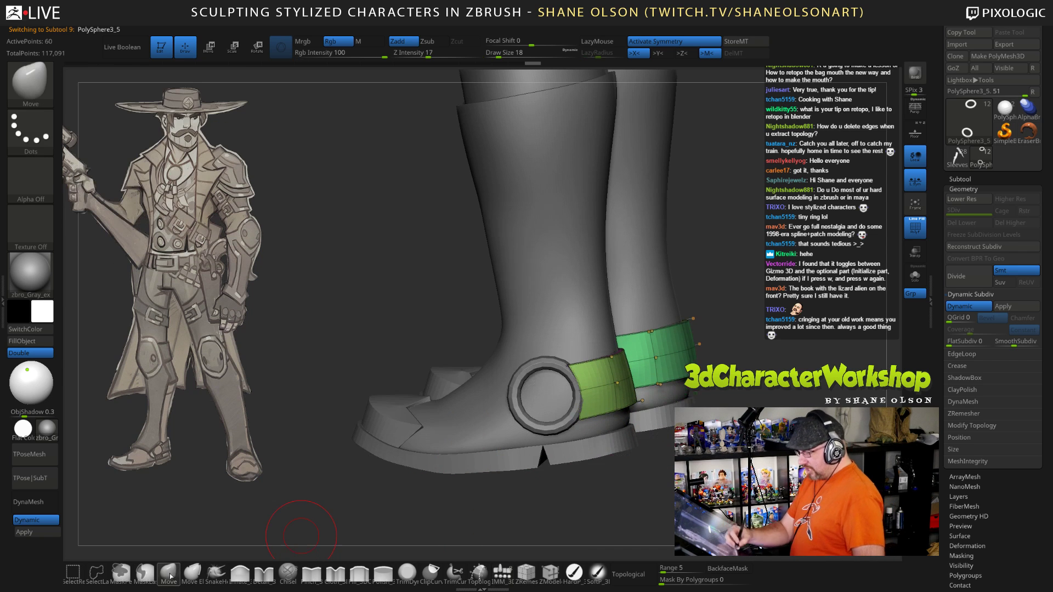
pyautogui.press('s')
pyautogui.click(724, 288)
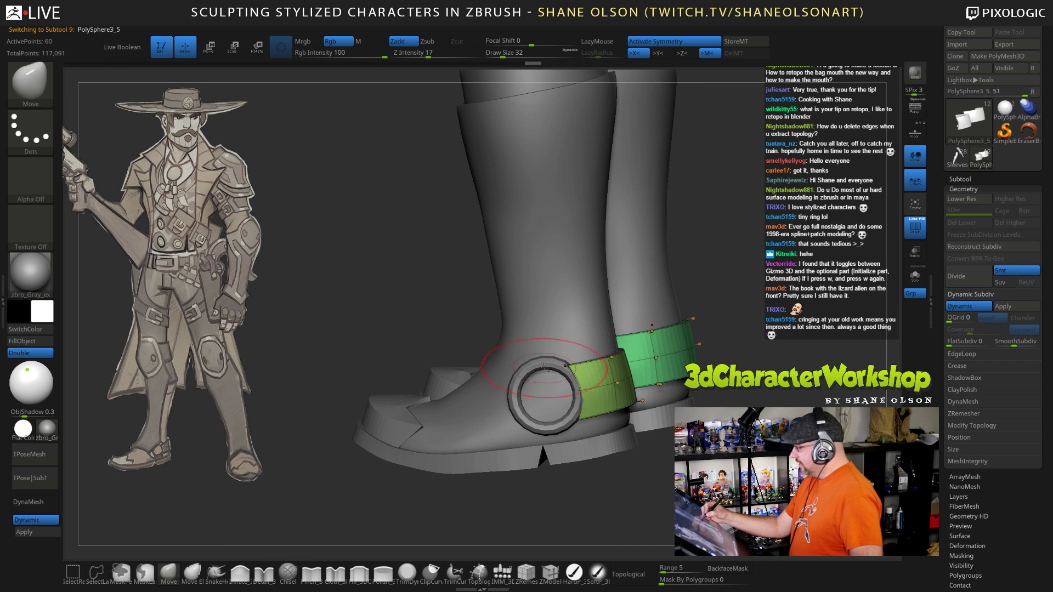
# Step: Turn on Dynamic Subdiv for the ankle rings and reselect the heel patch subtool
pyautogui.keyDown('alt'); pyautogui.click(540, 362); pyautogui.keyUp('alt')
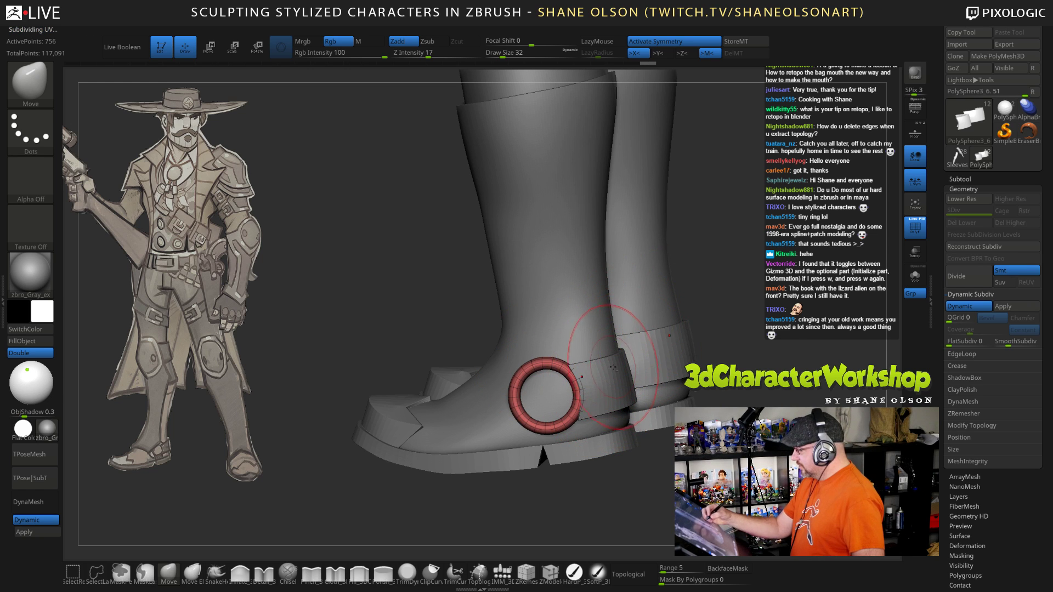
pyautogui.keyDown('alt'); pyautogui.click(613, 365); pyautogui.keyUp('alt')
pyautogui.moveTo(680, 454); pyautogui.dragTo(670, 457)
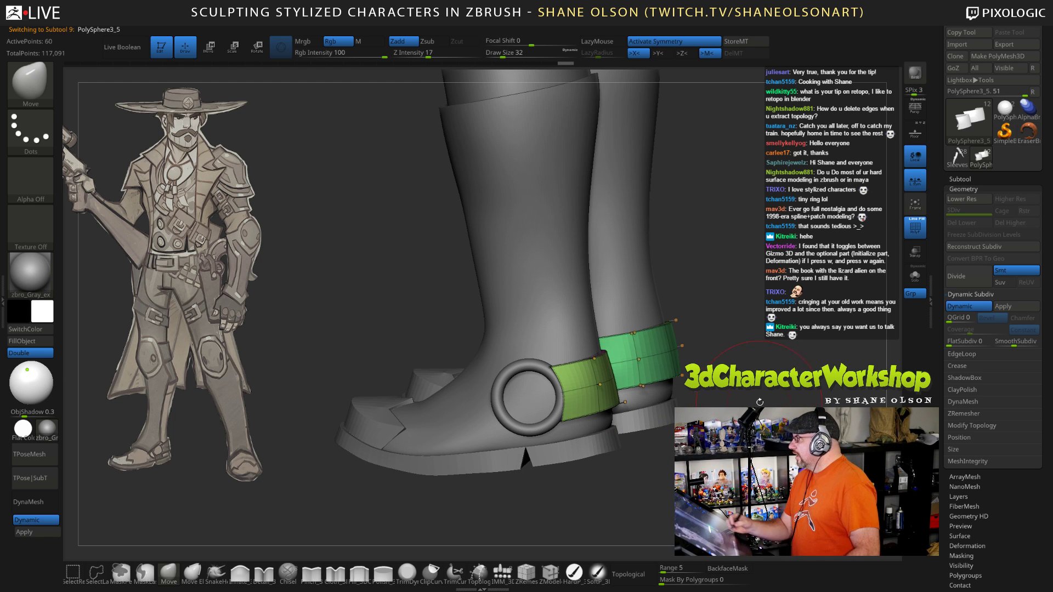
# Step: Adjust the heel patch's front end beside the ring with the Move brush, and reduce Draw Size to 13
pyautogui.moveTo(741, 297); pyautogui.dragTo(741, 323)
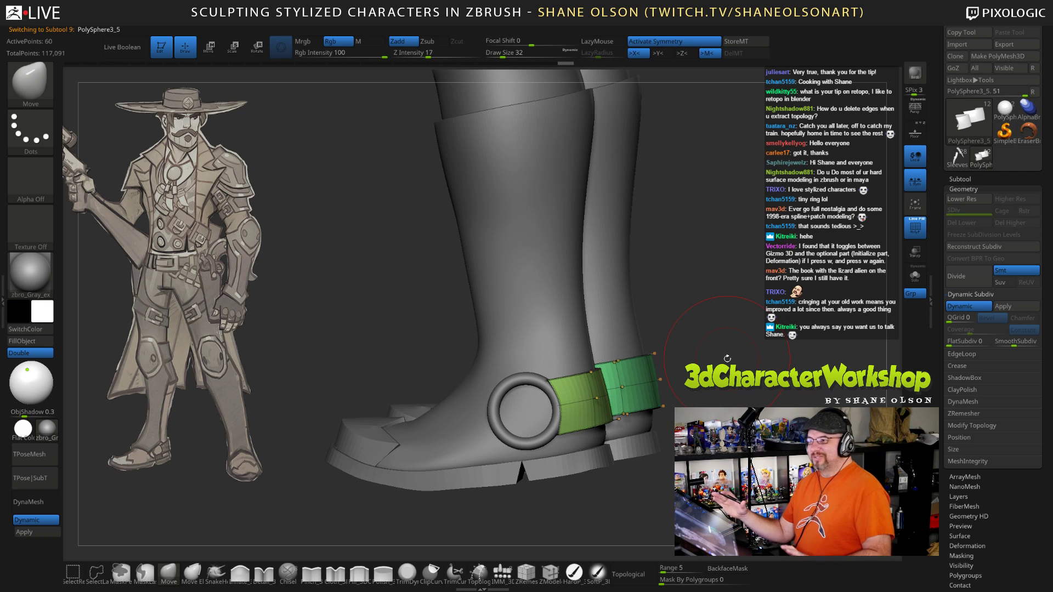
pyautogui.moveTo(710, 318); pyautogui.dragTo(577, 387)
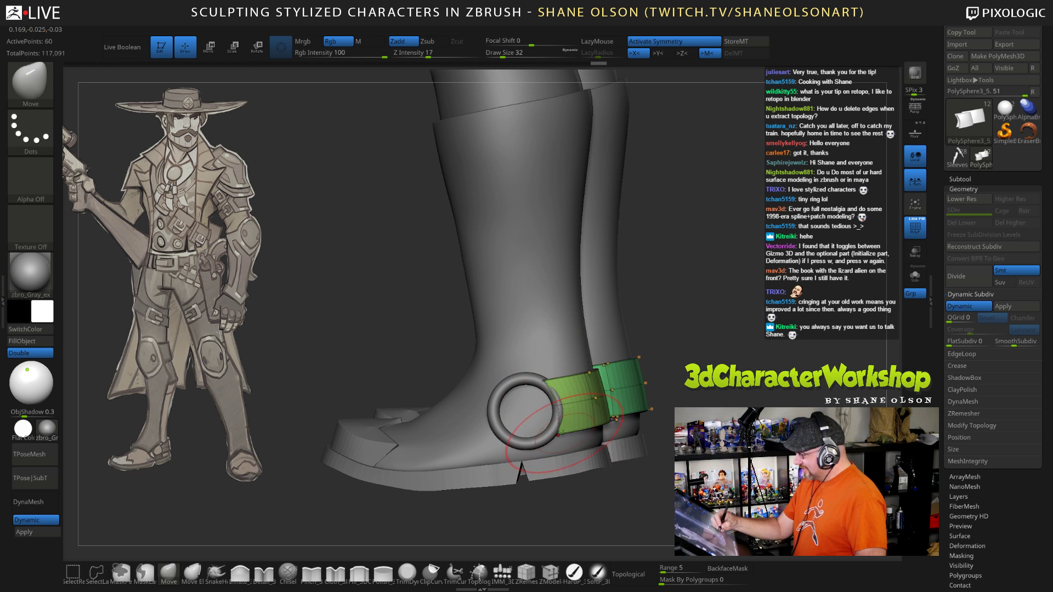
pyautogui.moveTo(559, 434); pyautogui.dragTo(553, 429)
pyautogui.moveTo(571, 513); pyautogui.dragTo(653, 494)
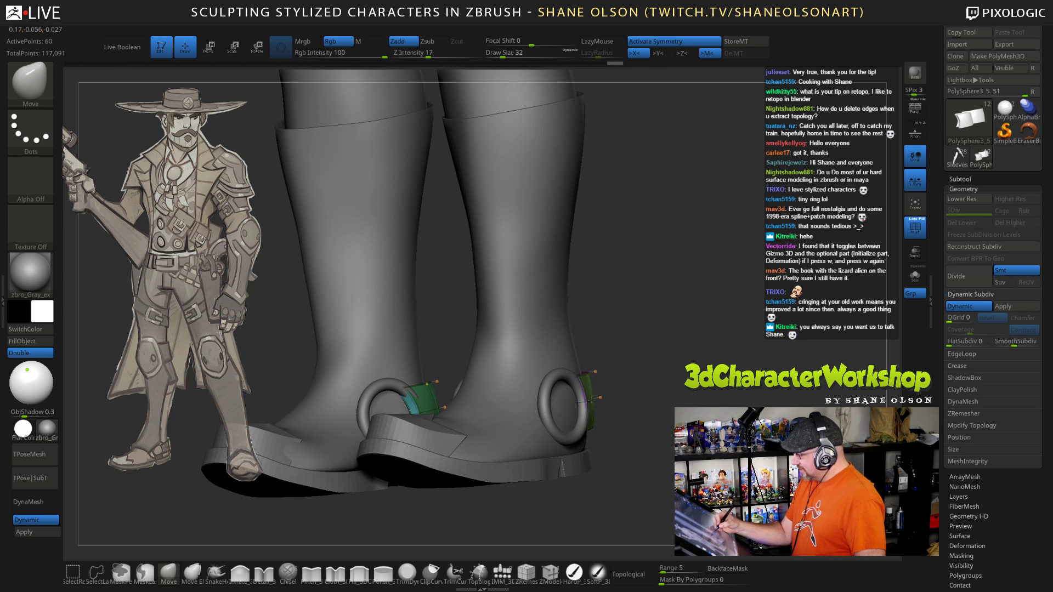
pyautogui.moveTo(659, 407); pyautogui.dragTo(582, 403)
pyautogui.keyDown('alt'); pyautogui.moveTo(719, 308); pyautogui.dragTo(725, 362); pyautogui.keyUp('alt')
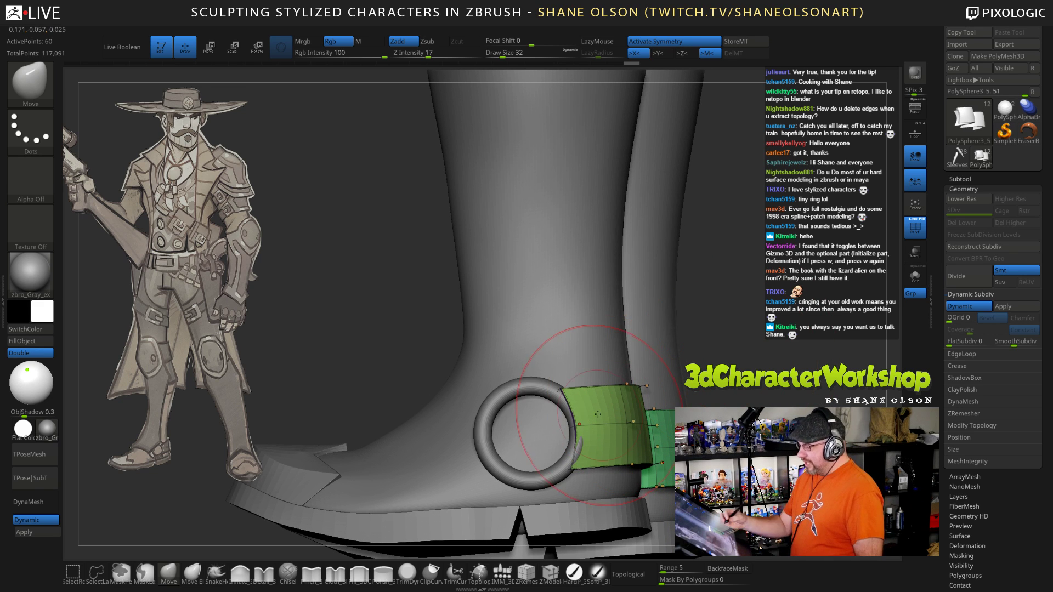
pyautogui.press('s')
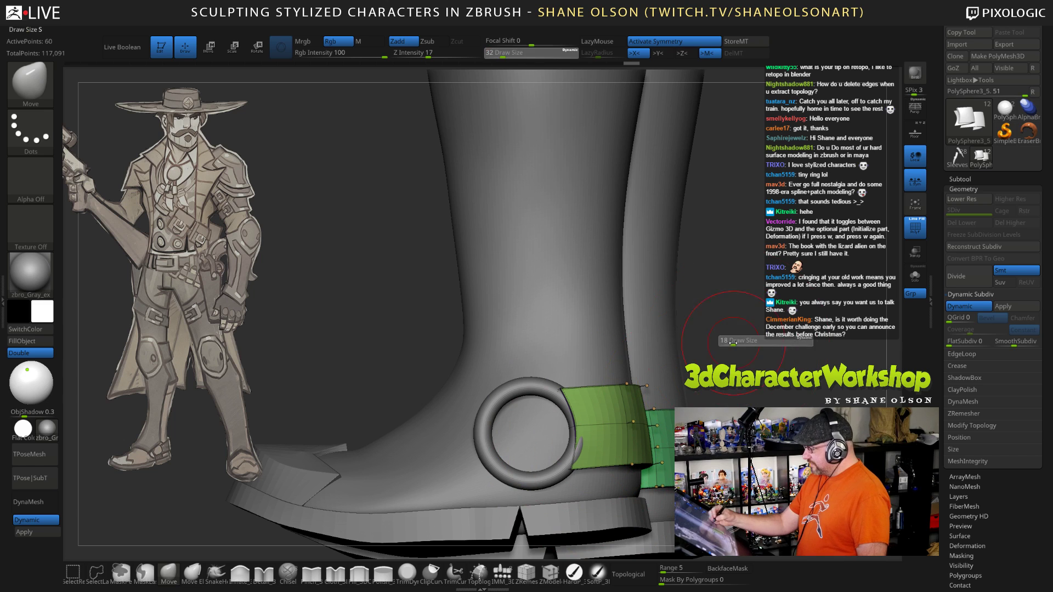
pyautogui.moveTo(737, 342); pyautogui.dragTo(730, 343)
pyautogui.moveTo(694, 384)
pyautogui.mouseDown()
pyautogui.moveTo(718, 382)
pyautogui.moveTo(738, 346)
pyautogui.moveTo(701, 397)
pyautogui.mouseUp()
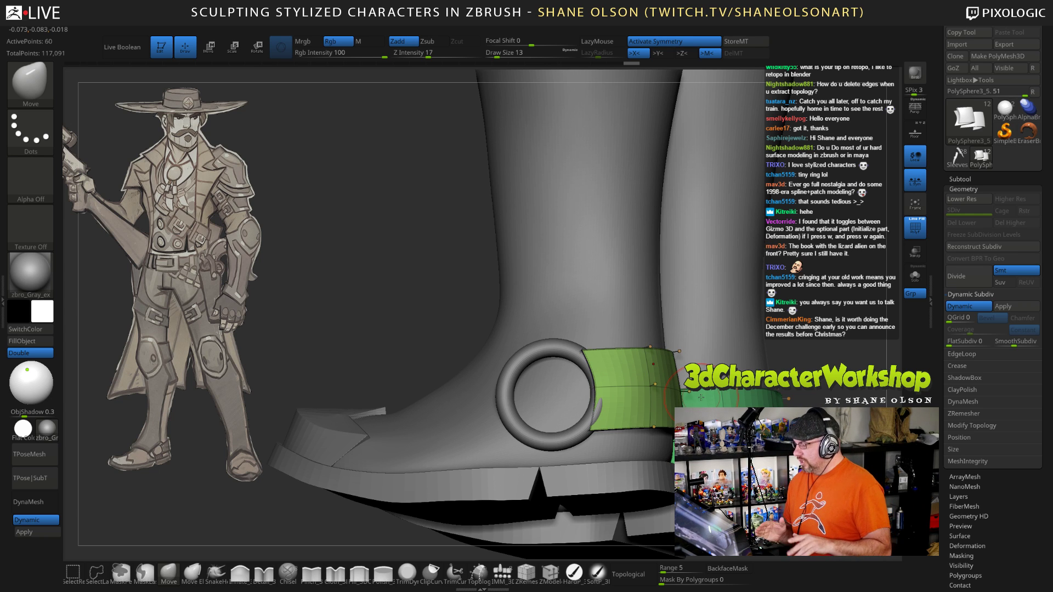
# Step: Turn off Dynamic Subdiv on the heel patches and subdivide their mesh once
pyautogui.hotkey('shift', 'd')
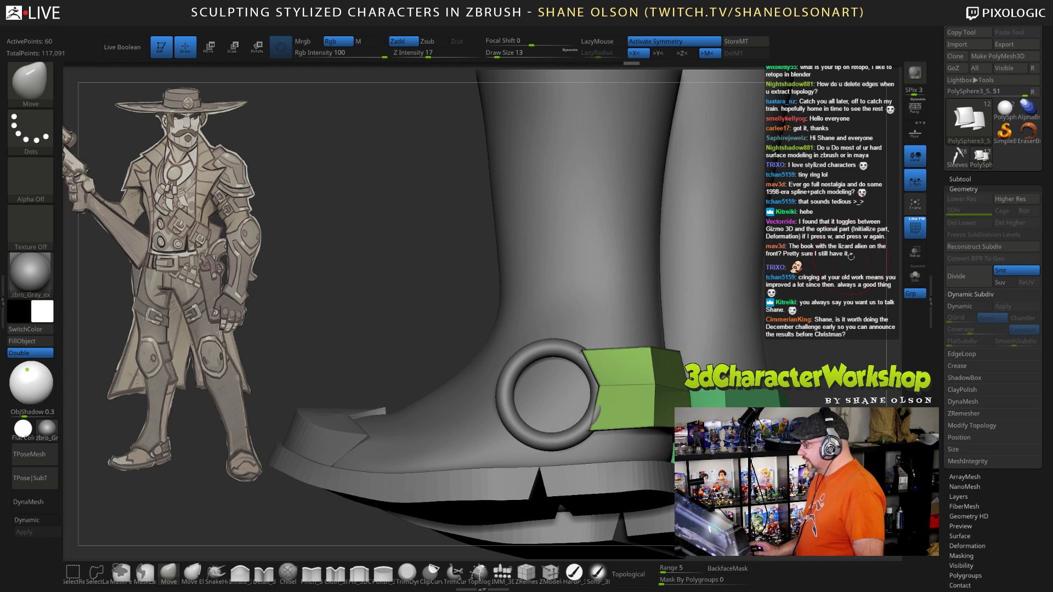
pyautogui.keyDown('alt'); pyautogui.moveTo(848, 256); pyautogui.dragTo(752, 271); pyautogui.keyUp('alt')
pyautogui.press('ctrl')
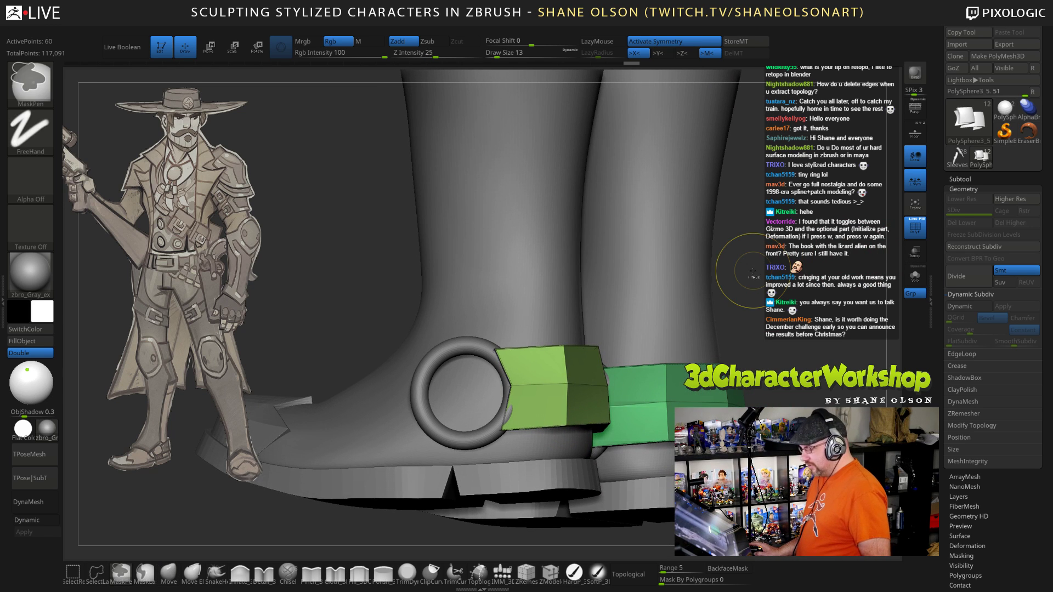
pyautogui.hotkey('ctrl', 'd')
pyautogui.moveTo(753, 271); pyautogui.dragTo(850, 273)
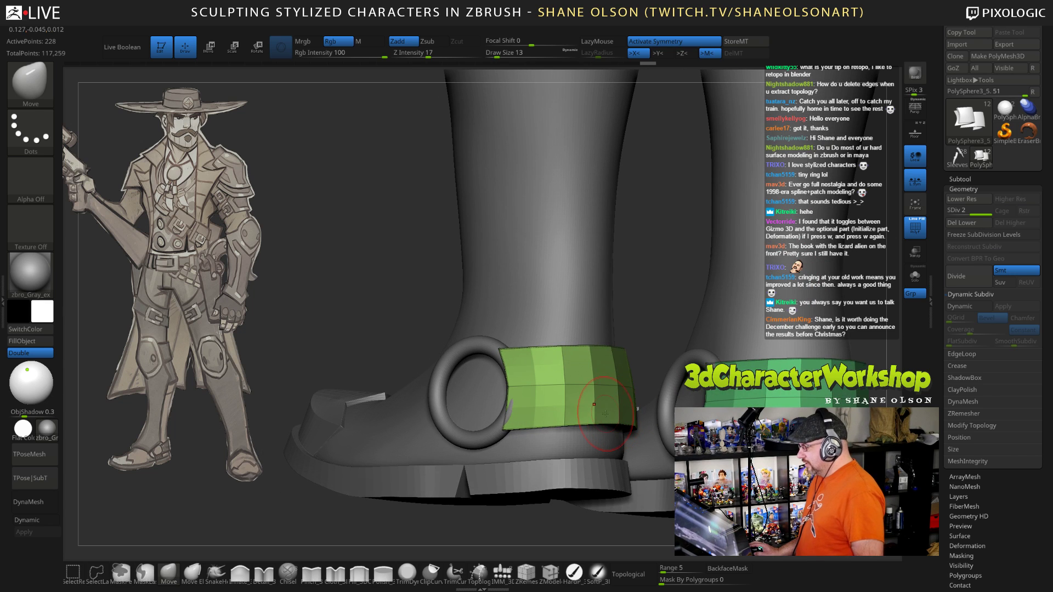
# Step: Delete the heel patches' lower subdivision level and turn Dynamic Subdiv back on
pyautogui.click(964, 223)
pyautogui.moveTo(704, 257); pyautogui.dragTo(461, 401)
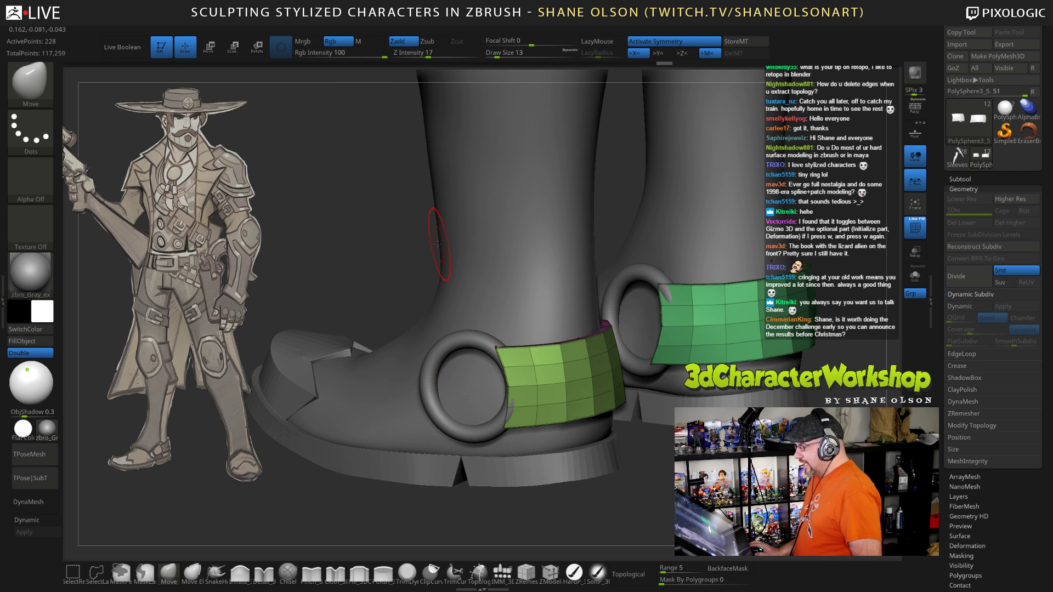
pyautogui.press('d')
pyautogui.moveTo(690, 486); pyautogui.dragTo(670, 476)
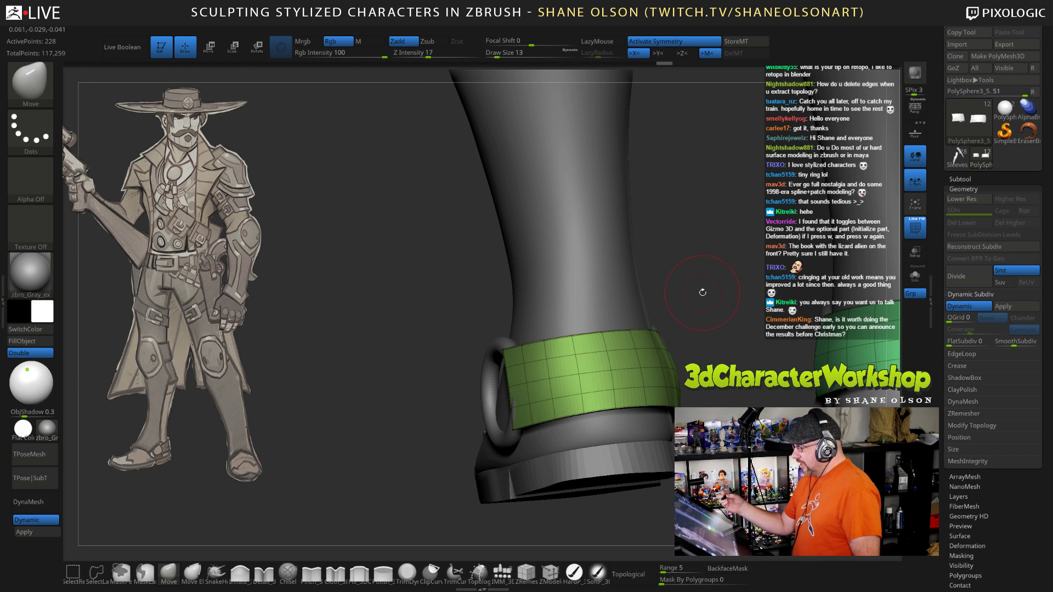
# Step: Pull the heel patch's upper front corner toward the ring with the Move brush at Draw Size 21
pyautogui.moveTo(703, 293); pyautogui.dragTo(560, 378)
pyautogui.moveTo(691, 316)
pyautogui.mouseDown()
pyautogui.moveTo(538, 380)
pyautogui.moveTo(525, 399)
pyautogui.mouseUp()
pyautogui.press('s')
pyautogui.moveTo(379, 384); pyautogui.dragTo(500, 425)
pyautogui.moveTo(458, 417); pyautogui.dragTo(508, 424, button='right')
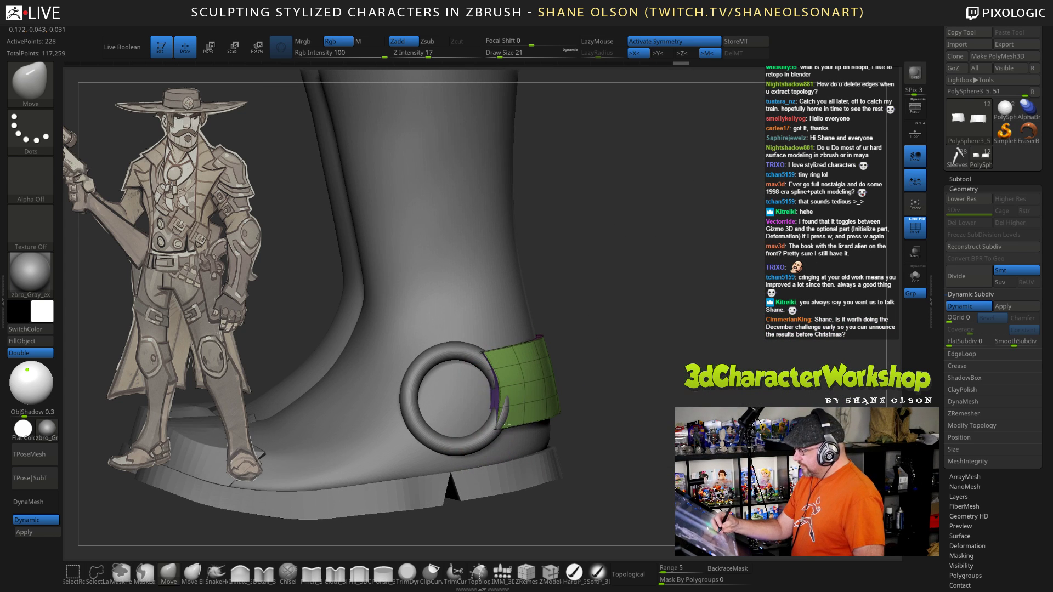
pyautogui.moveTo(494, 384); pyautogui.dragTo(484, 354, button='right')
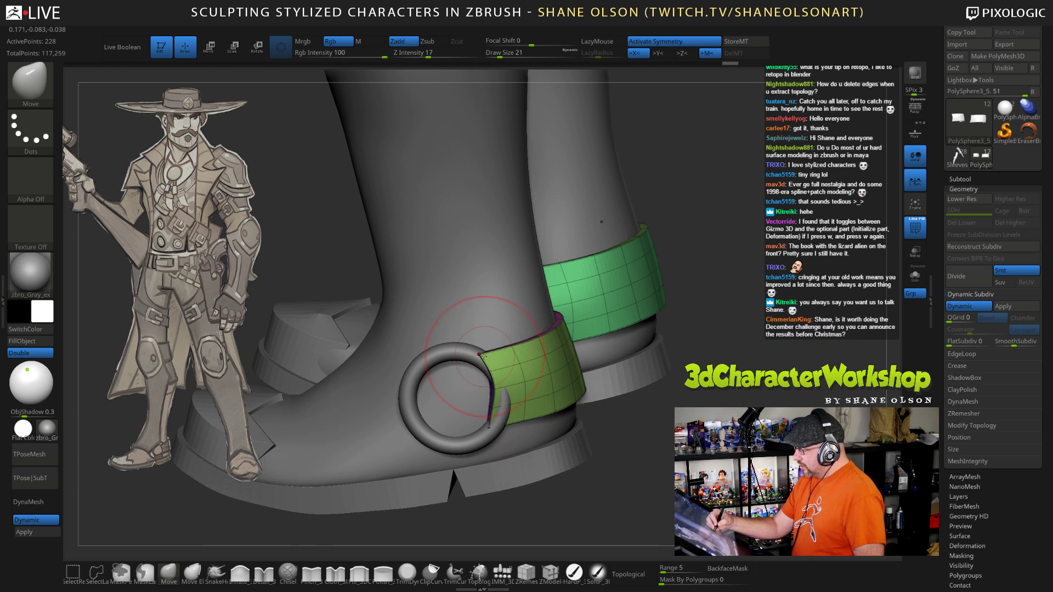
pyautogui.moveTo(480, 354); pyautogui.dragTo(474, 356)
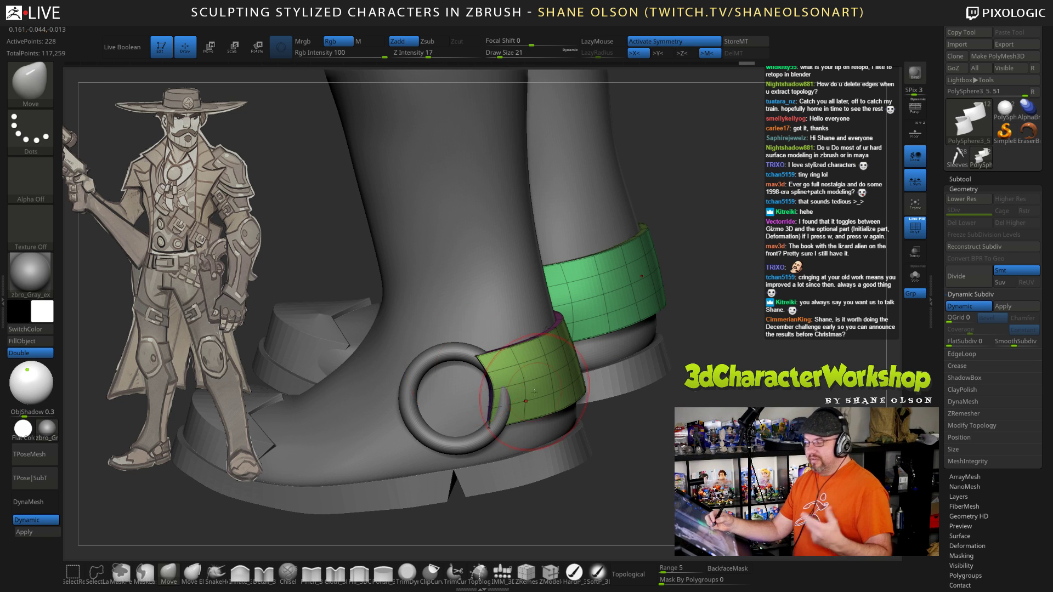
# Step: Reduce the Move brush's Draw Size to 7 and refine the heel patch's front edge behind the ring
pyautogui.moveTo(534, 392); pyautogui.dragTo(538, 405, button='right')
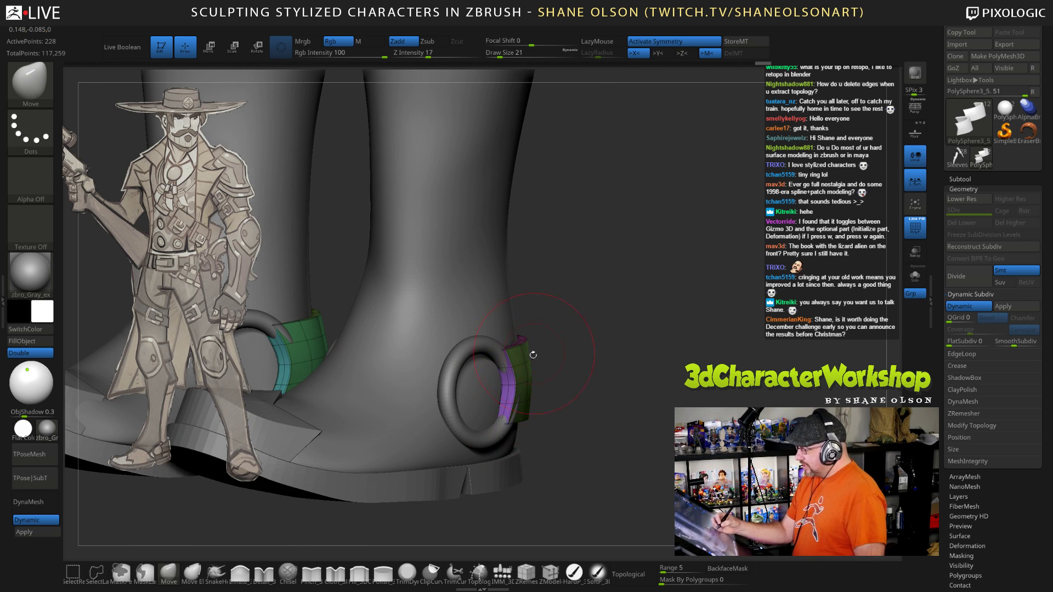
pyautogui.moveTo(533, 355); pyautogui.dragTo(581, 411, button='right')
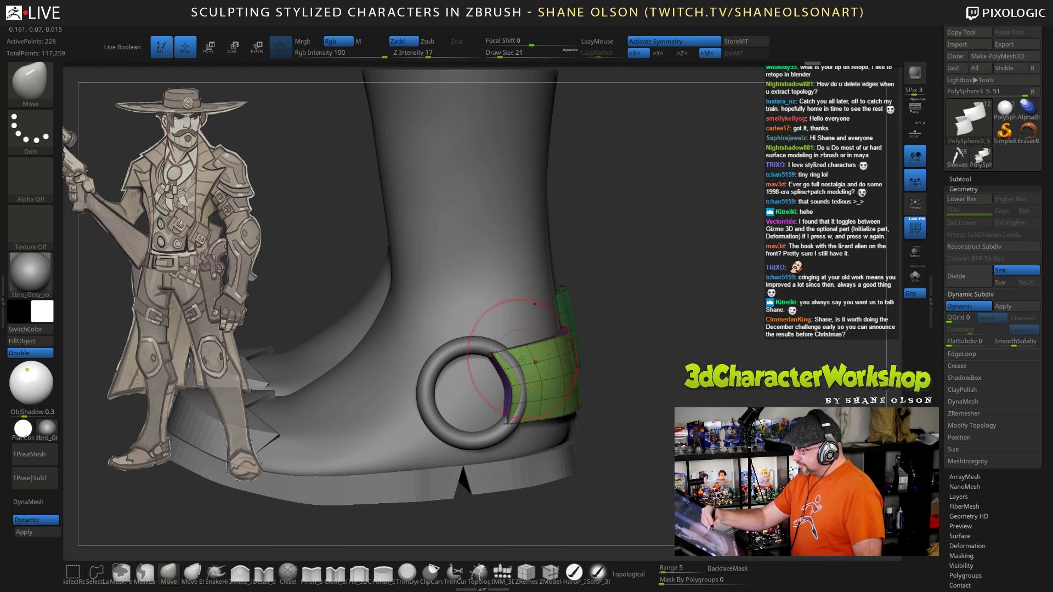
pyautogui.moveTo(513, 360); pyautogui.dragTo(522, 388, button='right')
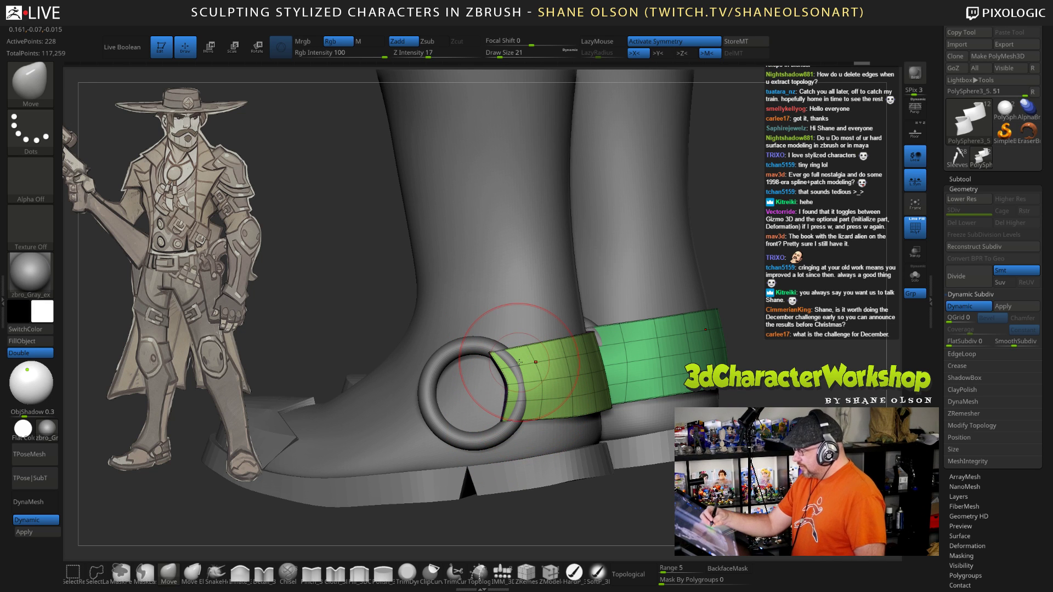
pyautogui.moveTo(520, 386); pyautogui.dragTo(534, 375, button='right')
pyautogui.press('s')
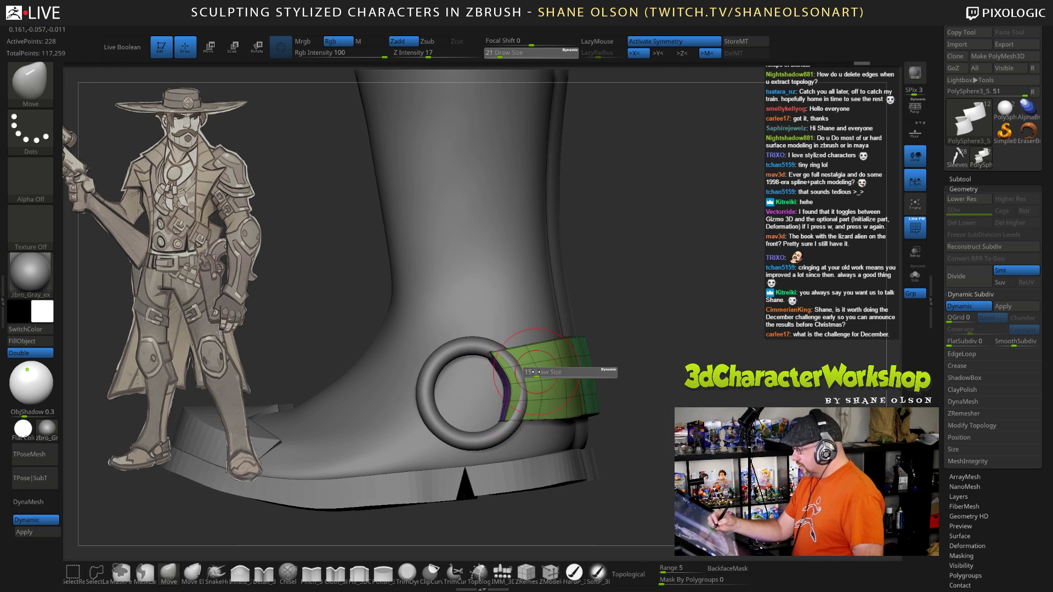
pyautogui.moveTo(534, 373); pyautogui.dragTo(527, 373)
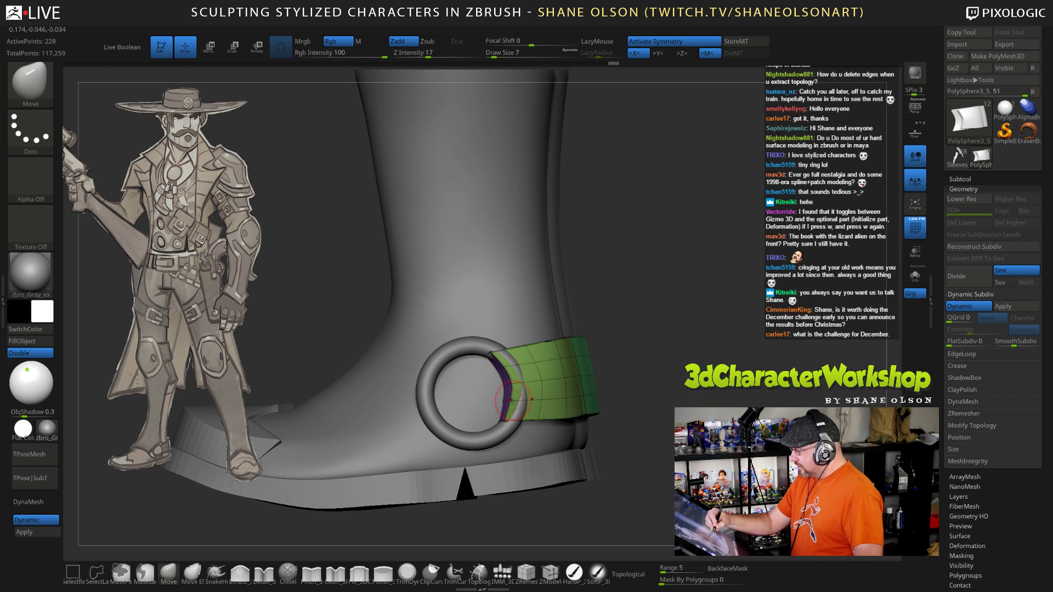
pyautogui.moveTo(546, 399); pyautogui.dragTo(568, 420, button='right')
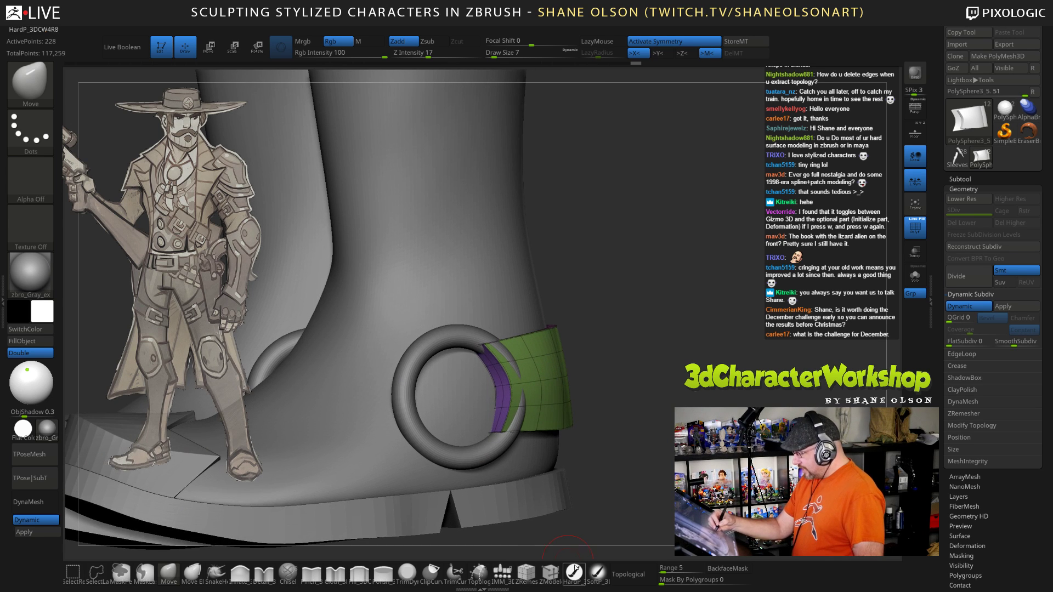
# Step: Crease the edge loop at the heel patch's front border using ZModeler's Crease action with the EdgeLoop Partial target
pyautogui.click(551, 575)
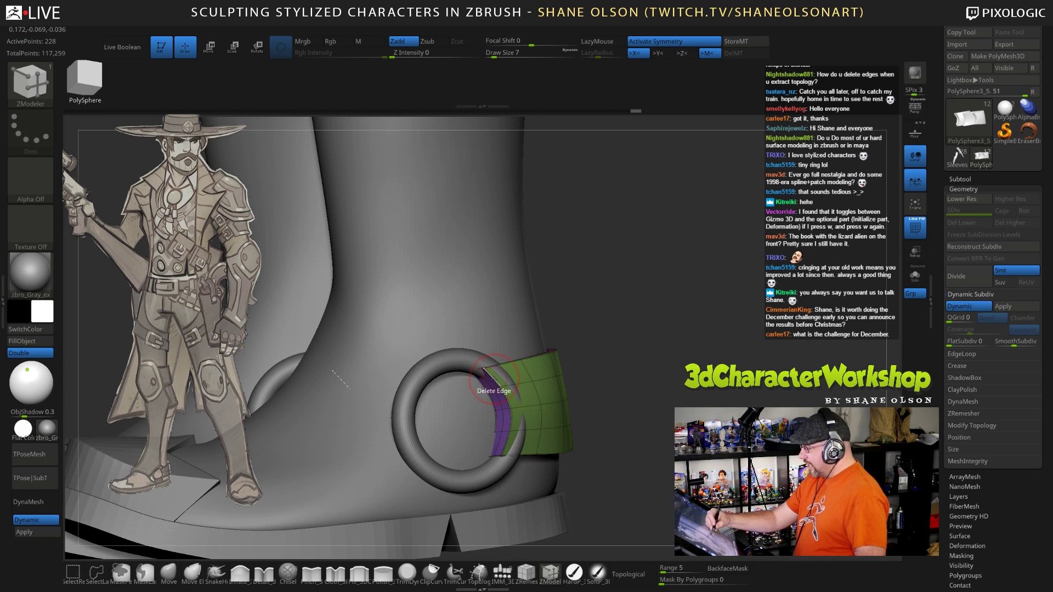
pyautogui.press('space')
pyautogui.click(430, 377)
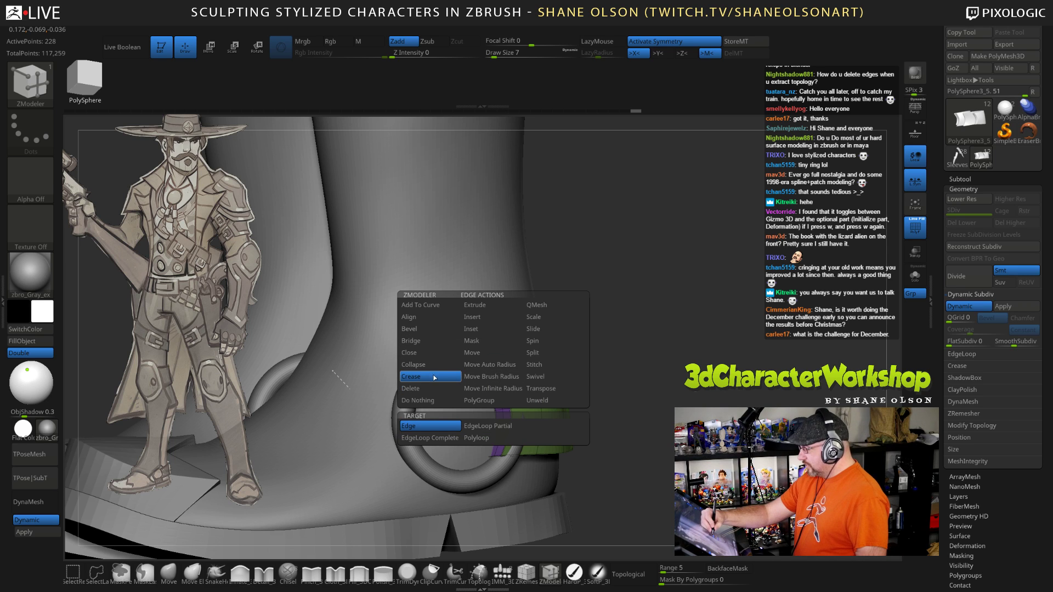
pyautogui.click(475, 427)
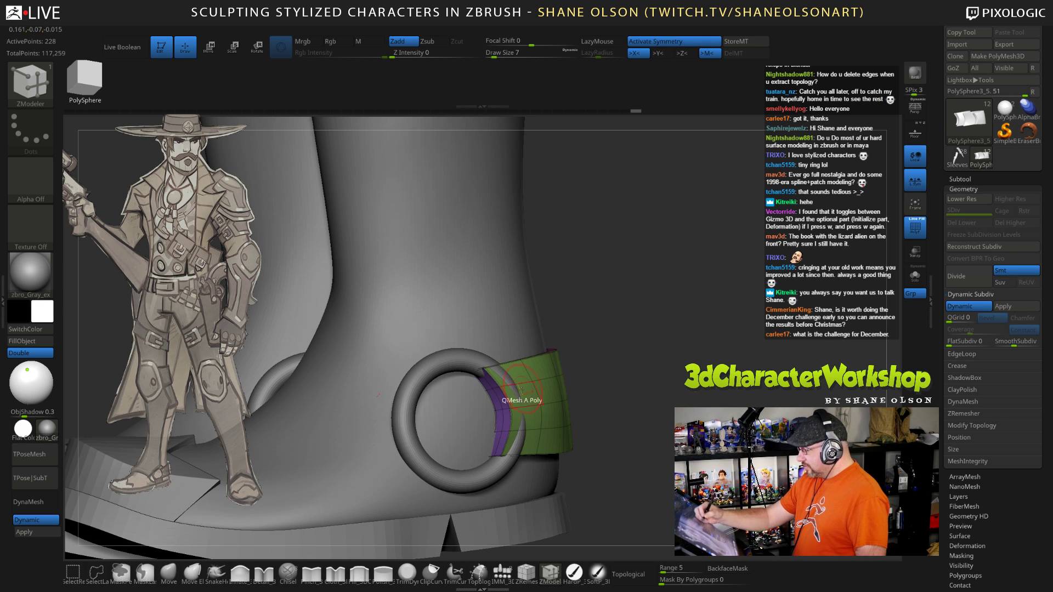
pyautogui.click(507, 399)
pyautogui.moveTo(672, 466); pyautogui.dragTo(643, 468)
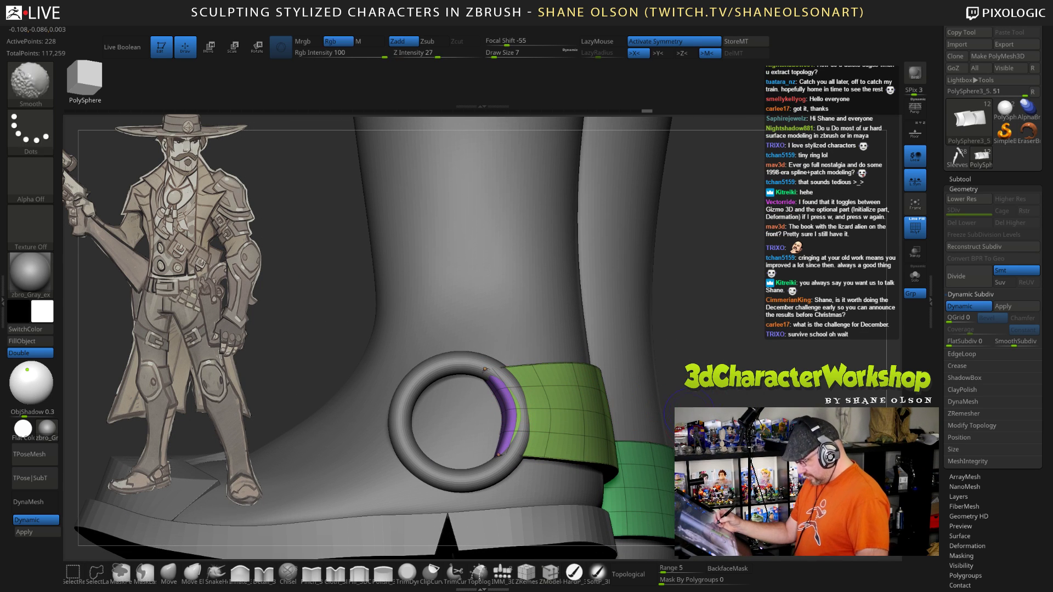
# Step: Isolate the heel patches to inspect their creased front end, and turn off Dynamic Subdiv
pyautogui.click(915, 276)
pyautogui.keyDown('alt'); pyautogui.moveTo(681, 395); pyautogui.dragTo(695, 318); pyautogui.keyUp('alt')
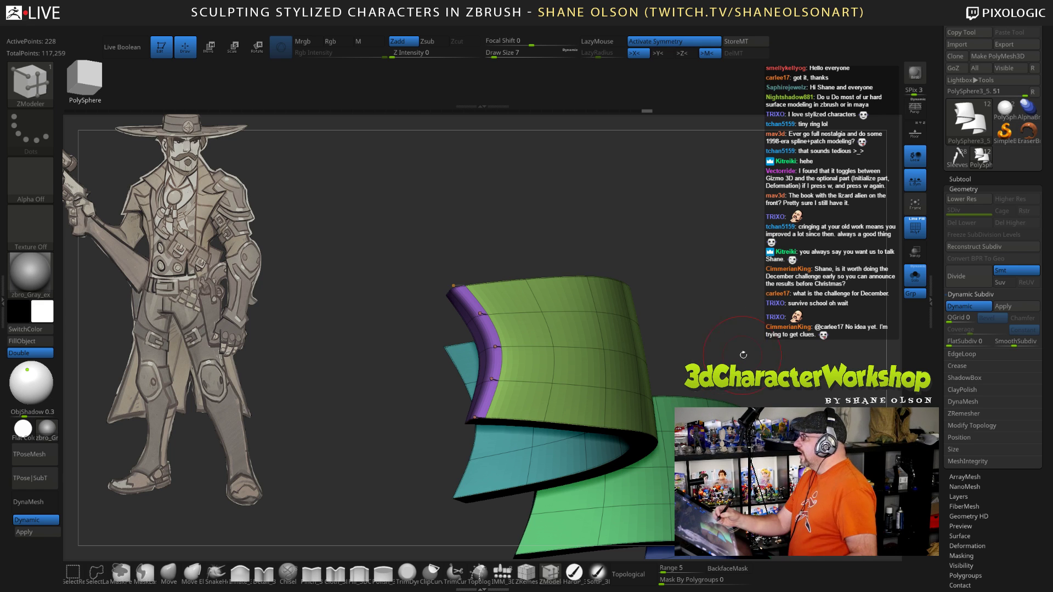
pyautogui.moveTo(720, 294); pyautogui.dragTo(742, 311)
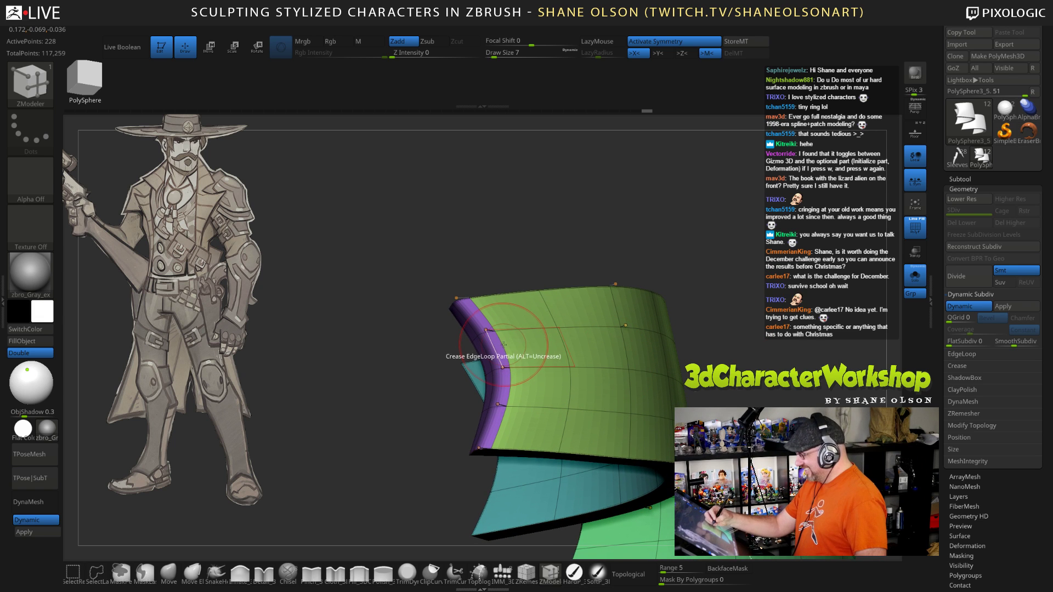
pyautogui.press('shift')
pyautogui.hotkey('shift', 'f')
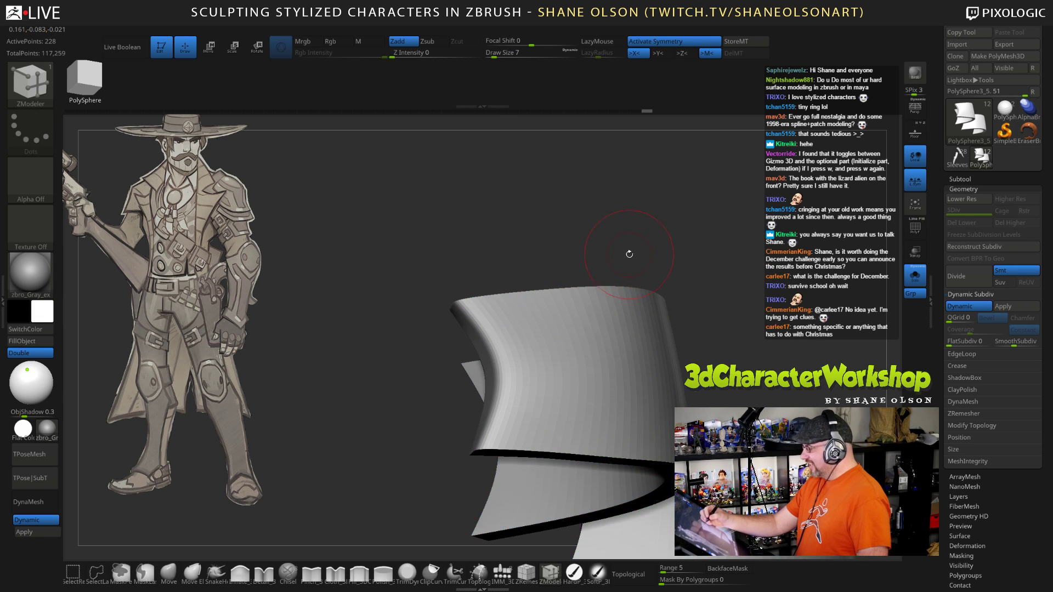
pyautogui.hotkey('shift', 'f')
pyautogui.hotkey('shift', 'd')
pyautogui.moveTo(623, 264); pyautogui.dragTo(494, 346)
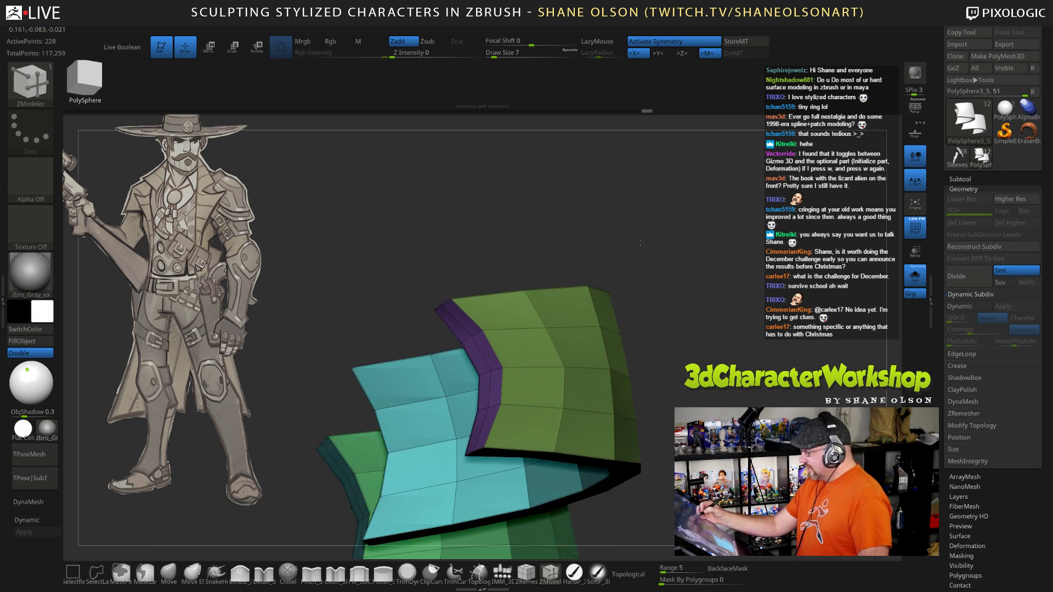
# Step: Slide the edge loop along the heel patch's front border with ZModeler's Slide action and EdgeLoop Partial target
pyautogui.press('space')
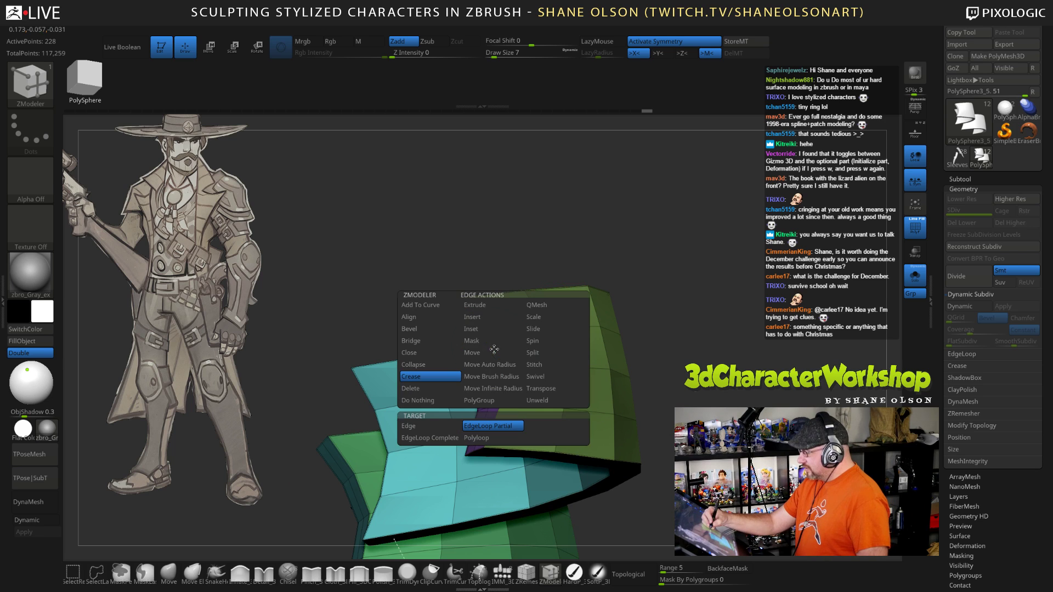
pyautogui.click(555, 329)
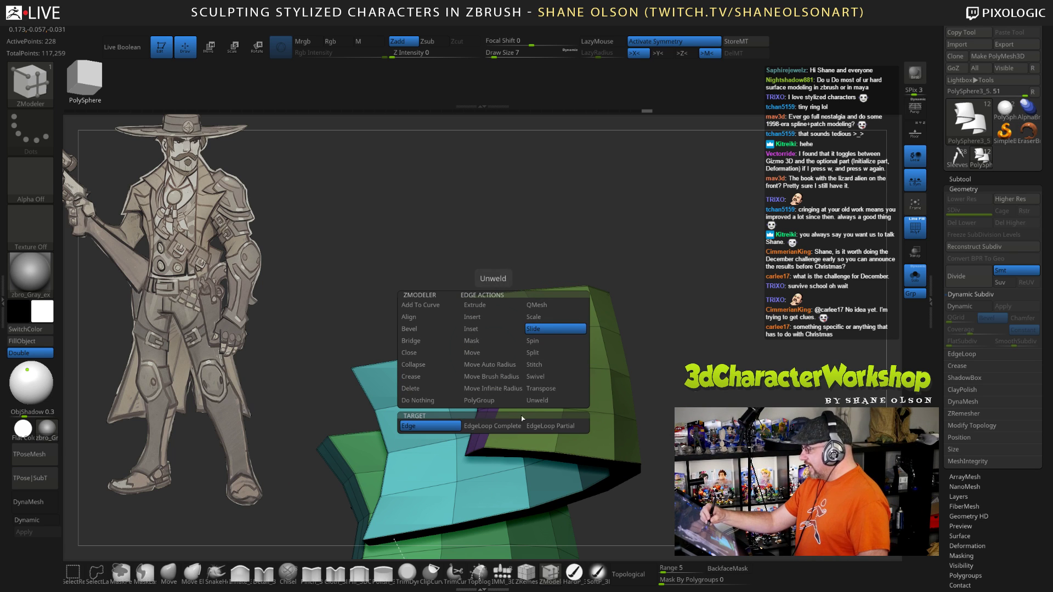
pyautogui.click(507, 428)
pyautogui.click(550, 426)
pyautogui.moveTo(603, 252); pyautogui.dragTo(518, 387)
pyautogui.moveTo(676, 409); pyautogui.dragTo(729, 328)
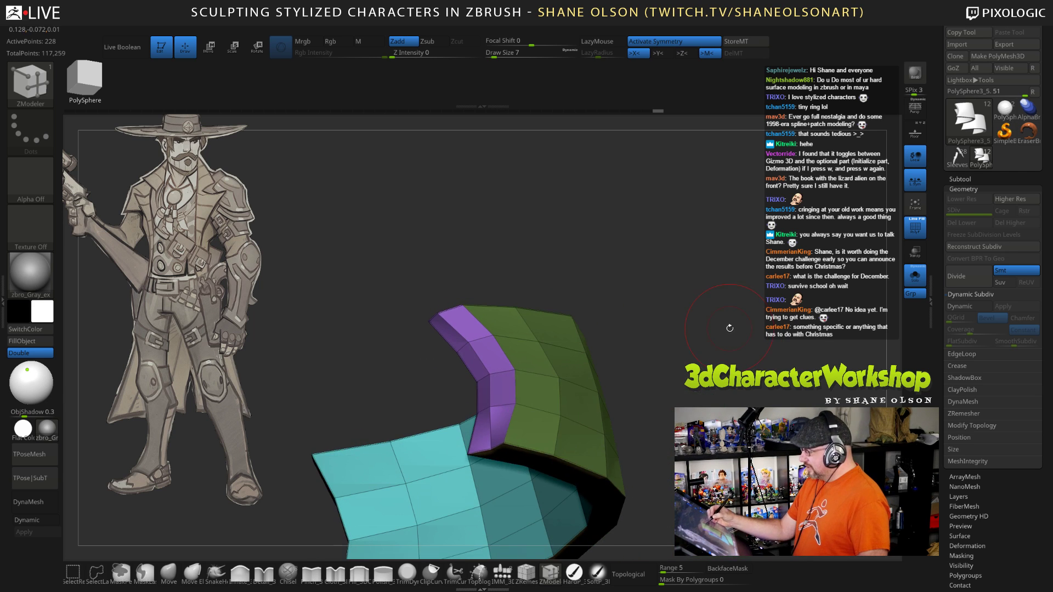
pyautogui.moveTo(631, 275)
pyautogui.mouseDown()
pyautogui.moveTo(537, 307)
pyautogui.moveTo(733, 349)
pyautogui.mouseUp()
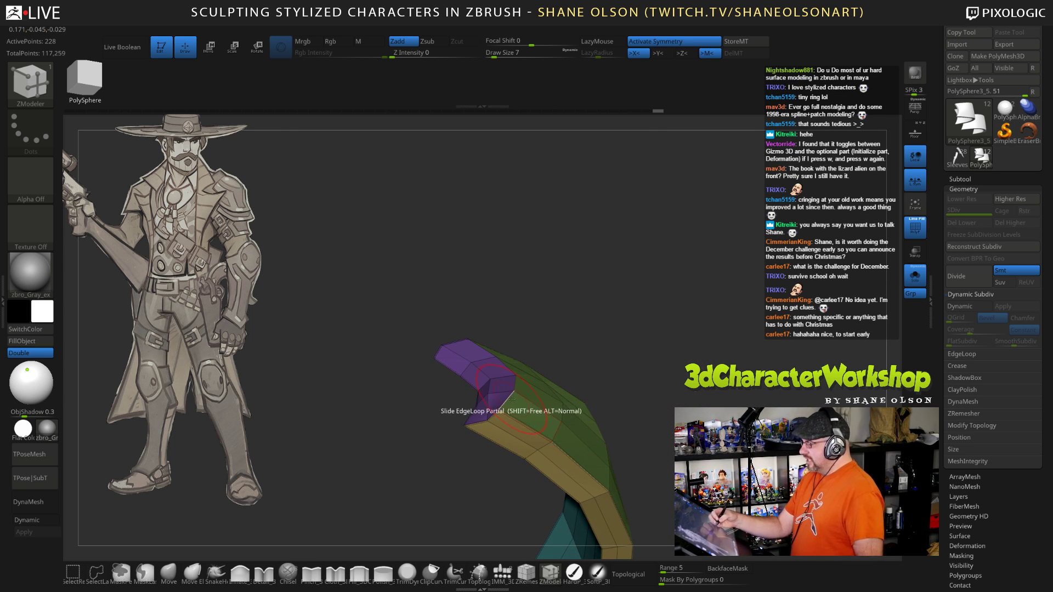
pyautogui.moveTo(637, 400)
pyautogui.mouseDown()
pyautogui.moveTo(686, 420)
pyautogui.moveTo(669, 415)
pyautogui.mouseUp()
# Step: Nudge the patch's lower front corner with the Move brush at Draw Size 3, and restore Dynamic Subdiv with the other subtools shown
pyautogui.click(168, 573)
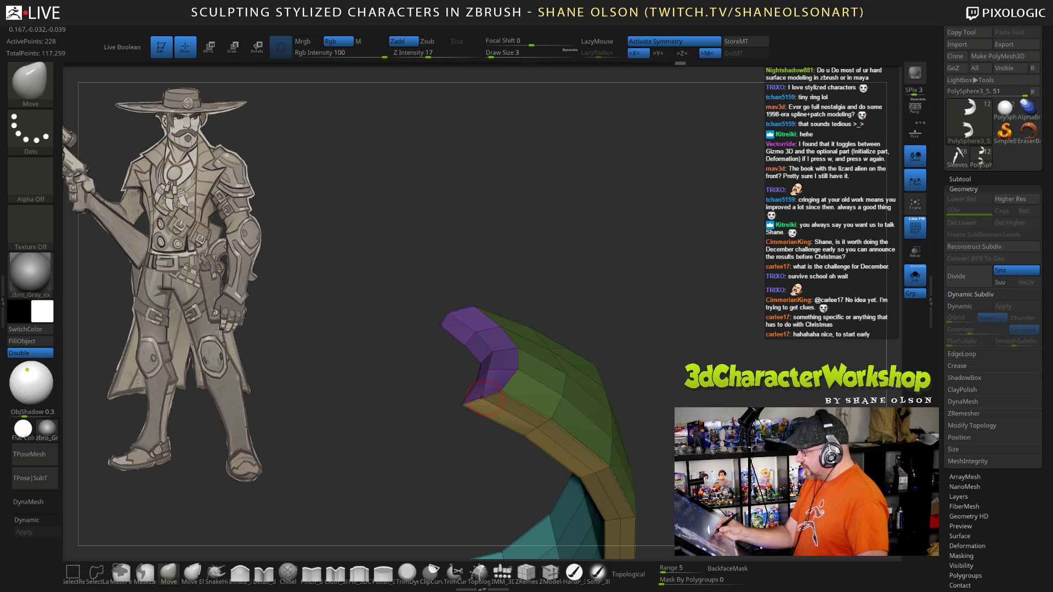
pyautogui.moveTo(682, 291); pyautogui.dragTo(574, 335)
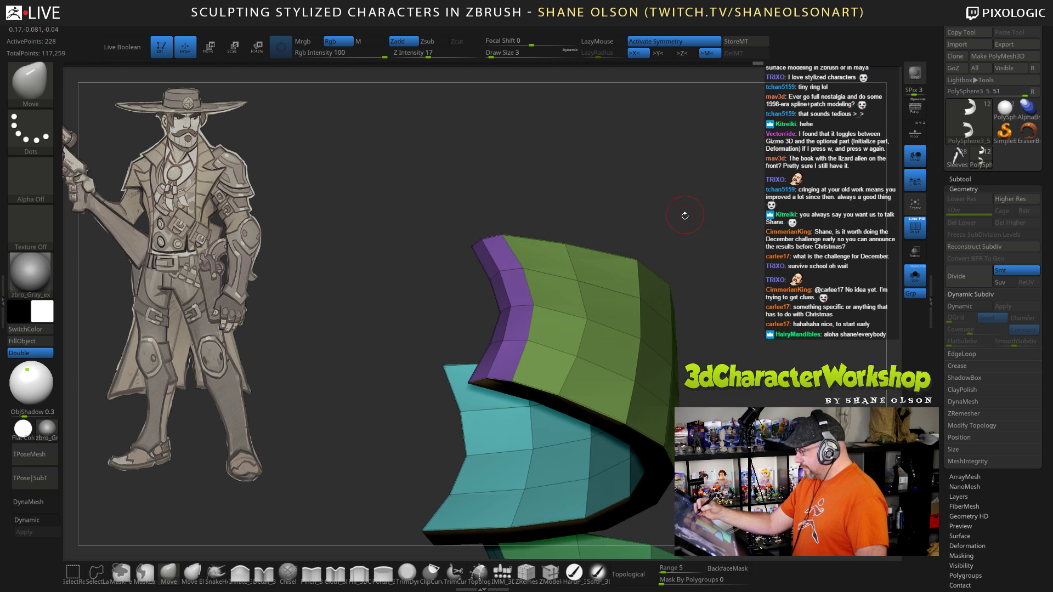
pyautogui.hotkey('shift', 'd')
pyautogui.moveTo(692, 250); pyautogui.dragTo(799, 403)
pyautogui.click(915, 275)
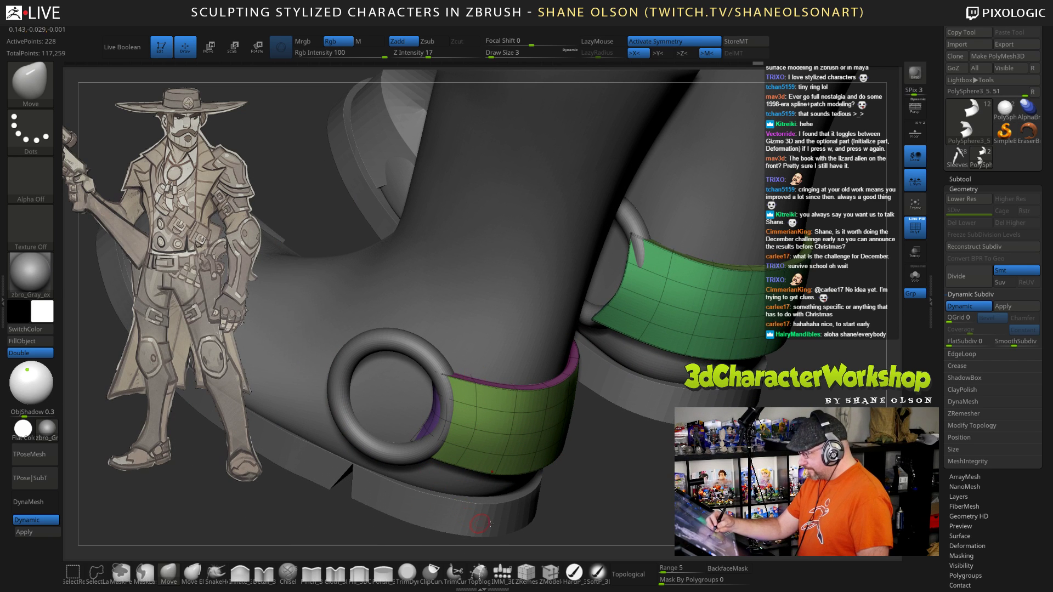
# Step: Turn off Dynamic Subdiv and shift the patch's upper front corner at the ring with the Move brush at Draw Size 16
pyautogui.press('s')
pyautogui.click(584, 492)
pyautogui.moveTo(672, 455)
pyautogui.mouseDown()
pyautogui.moveTo(598, 465)
pyautogui.moveTo(545, 449)
pyautogui.mouseUp()
pyautogui.hotkey('shift', 'd')
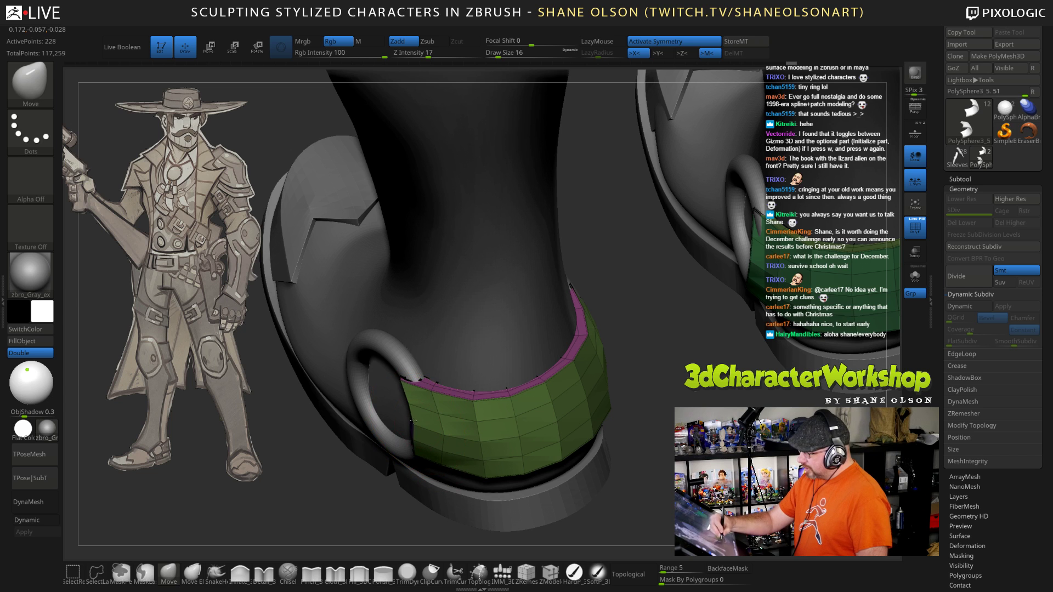
pyautogui.moveTo(420, 400); pyautogui.dragTo(393, 377, button='right')
pyautogui.moveTo(393, 379)
pyautogui.mouseDown()
pyautogui.moveTo(384, 376)
pyautogui.moveTo(422, 375)
pyautogui.mouseUp()
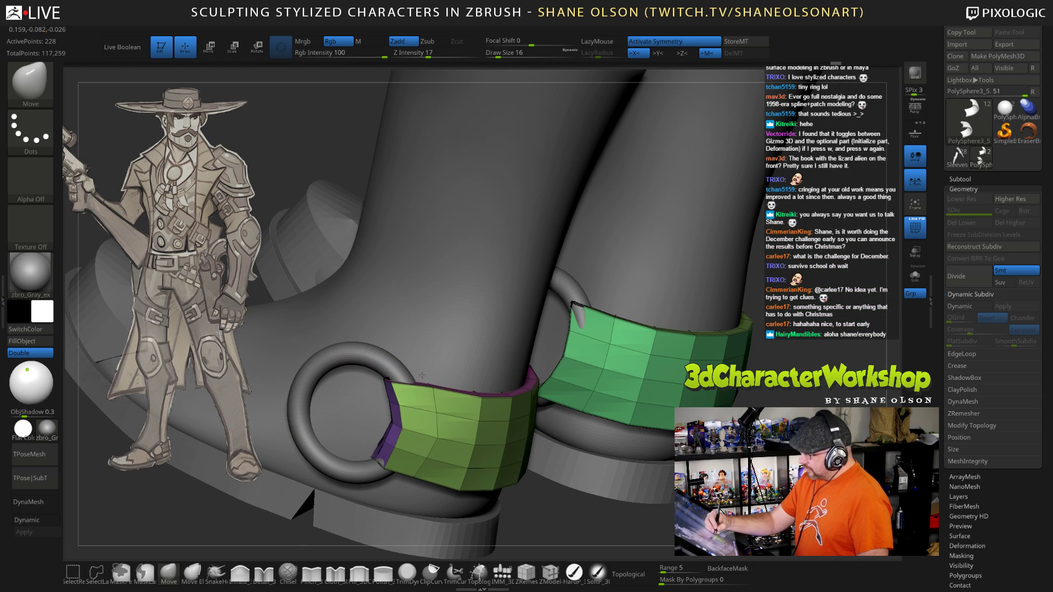
# Step: Reshape the heel patch's lower front corner where it meets the inside of the ring
pyautogui.moveTo(455, 381); pyautogui.dragTo(470, 355, button='right')
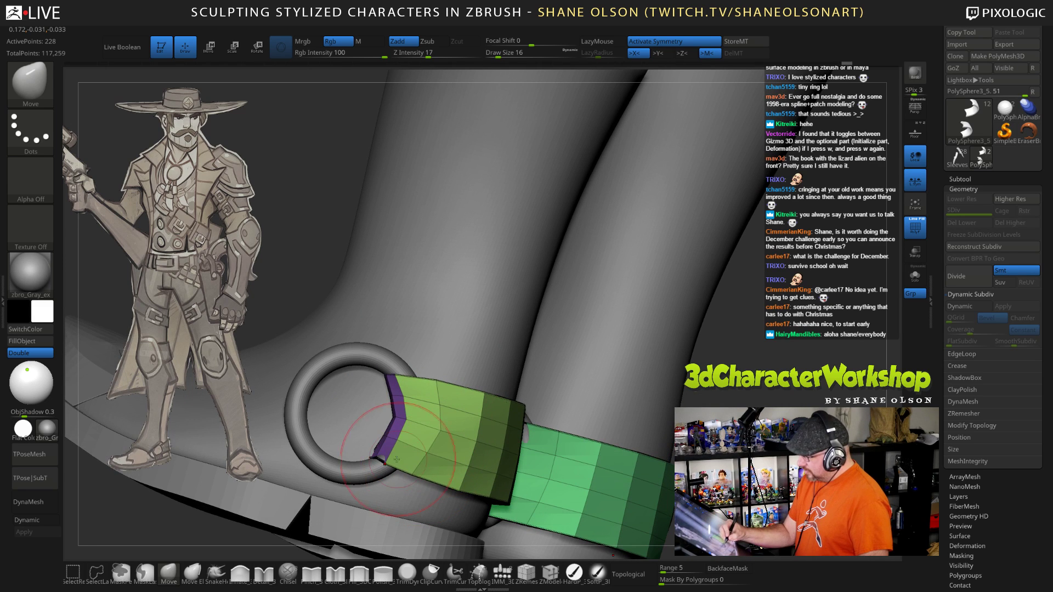
pyautogui.moveTo(379, 452); pyautogui.dragTo(375, 450)
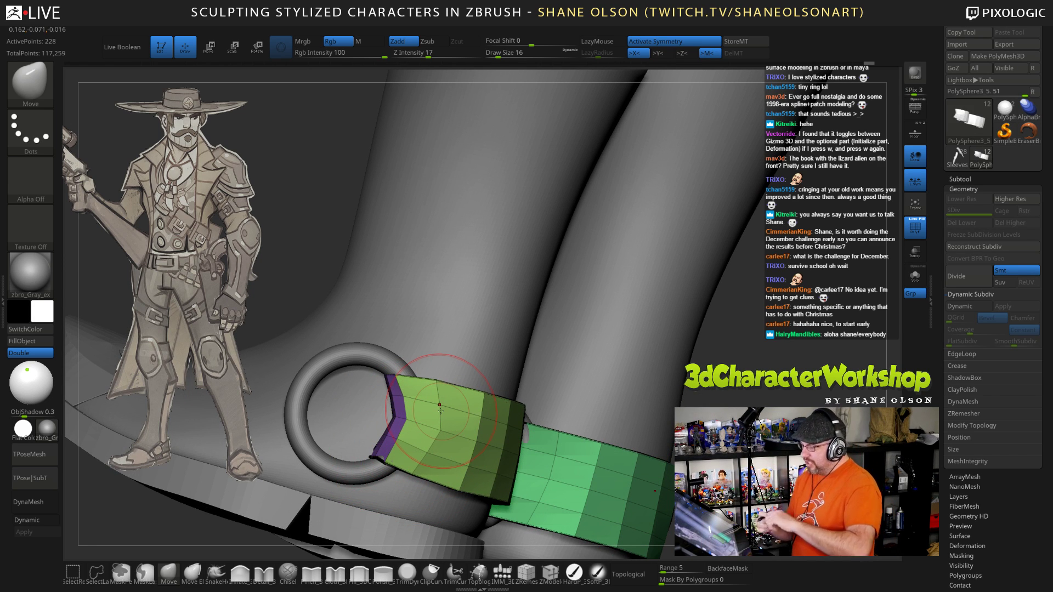
pyautogui.moveTo(440, 409); pyautogui.dragTo(390, 455, button='right')
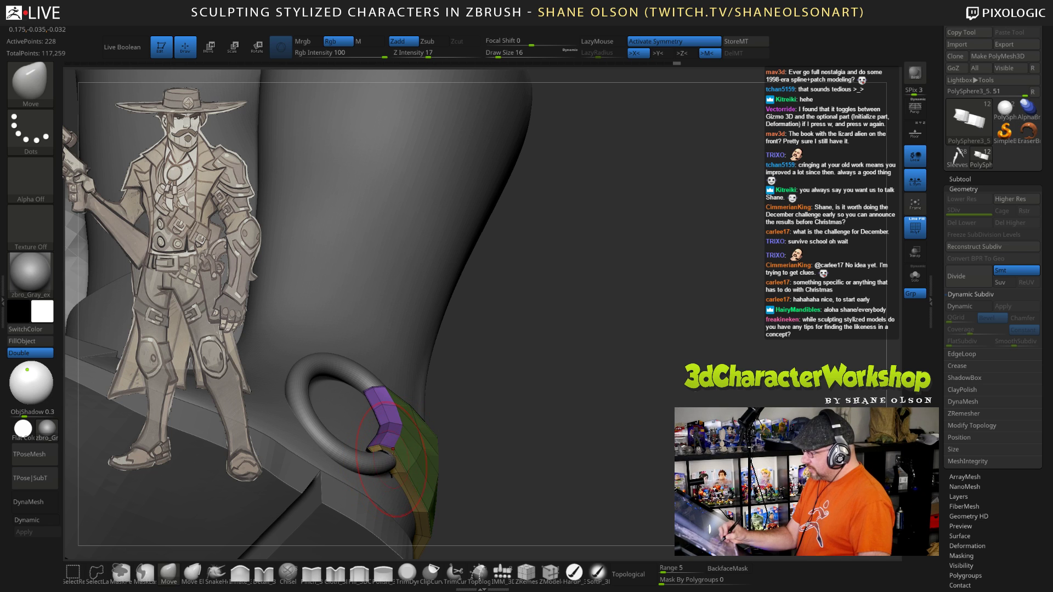
pyautogui.moveTo(533, 420); pyautogui.dragTo(476, 412)
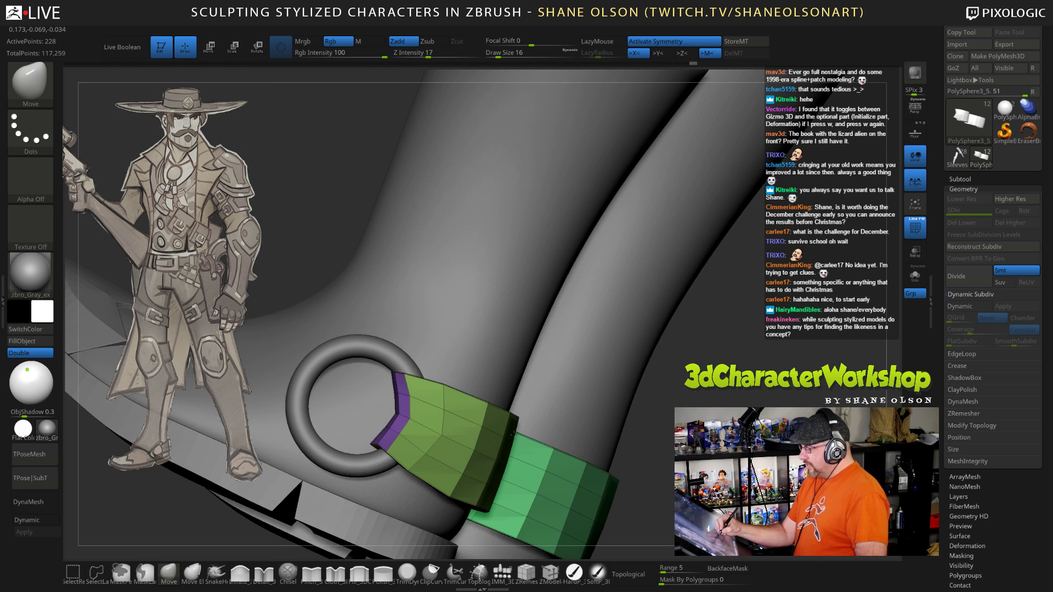
pyautogui.moveTo(705, 418); pyautogui.dragTo(423, 376)
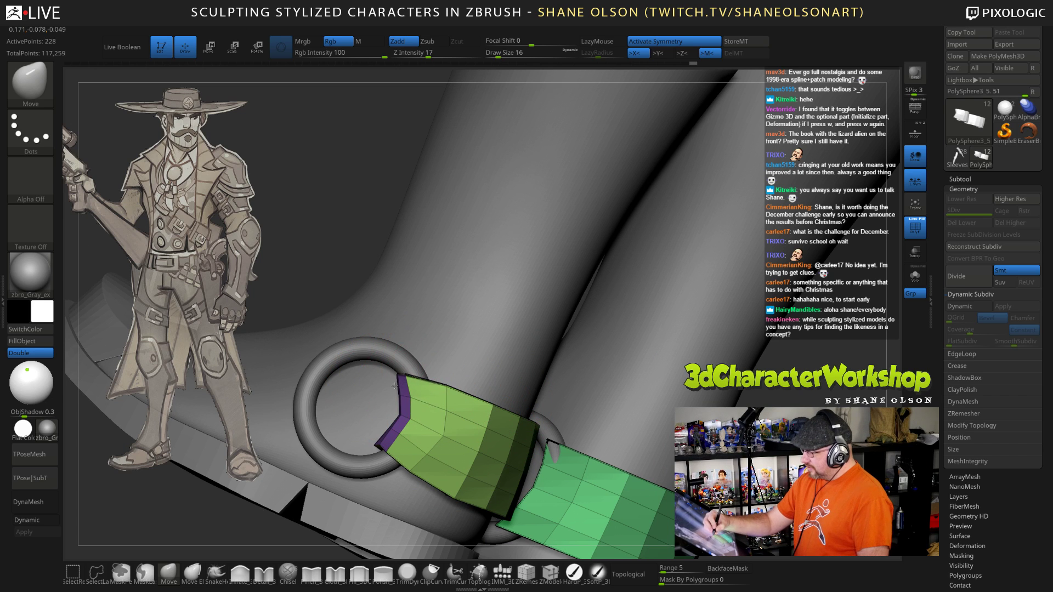
# Step: Fine-tune the heel patch's angled front edge against the ring with smaller Move brush sizes, and raise Draw Size to 17
pyautogui.press('[')
pyautogui.press('[')
pyautogui.press('[')
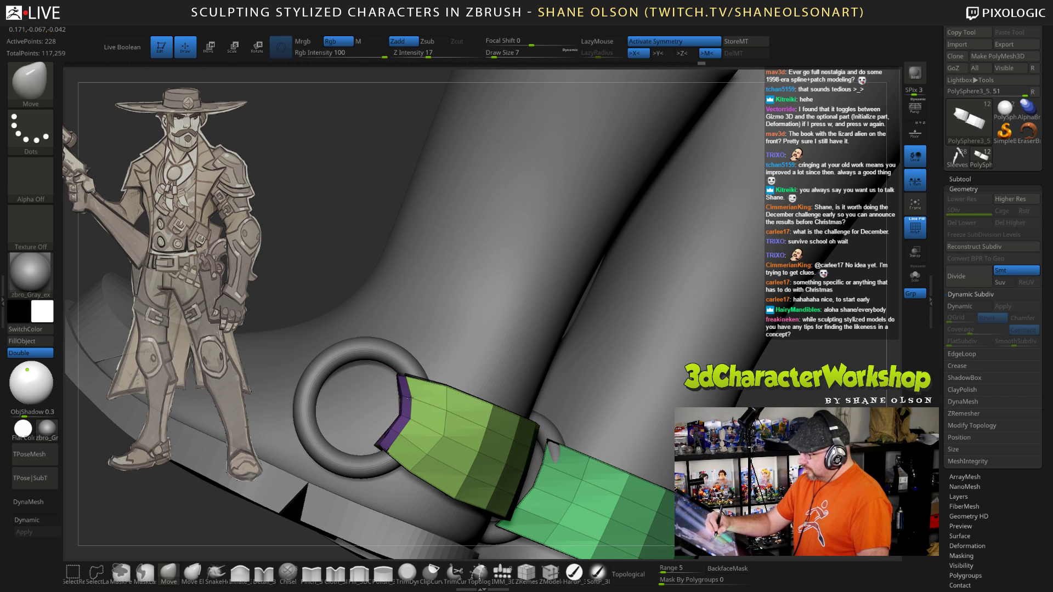
pyautogui.press(']')
pyautogui.press(']')
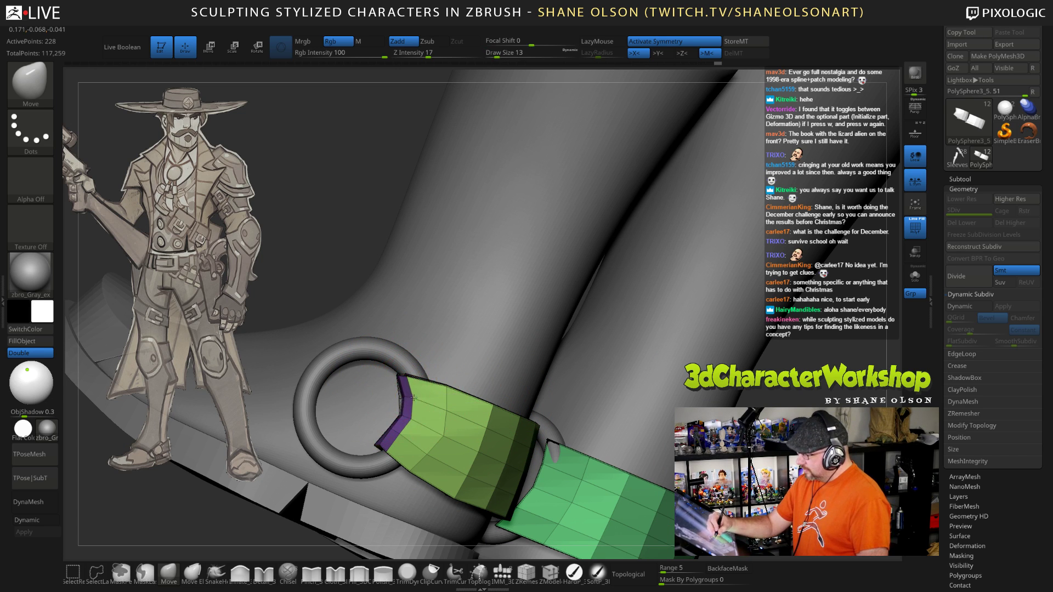
pyautogui.press('[')
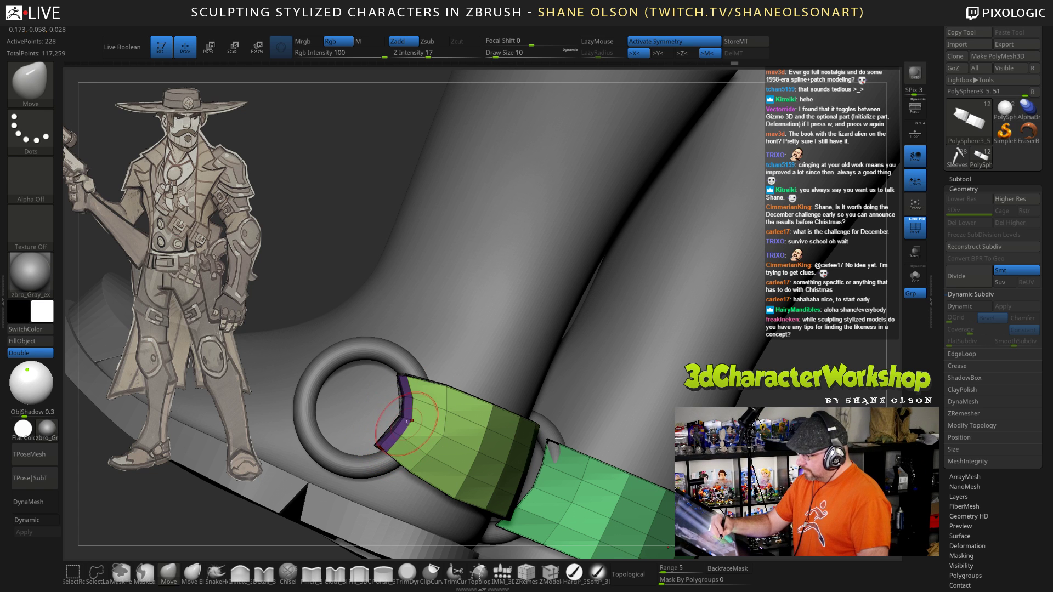
pyautogui.moveTo(403, 351); pyautogui.dragTo(385, 213)
pyautogui.press('s')
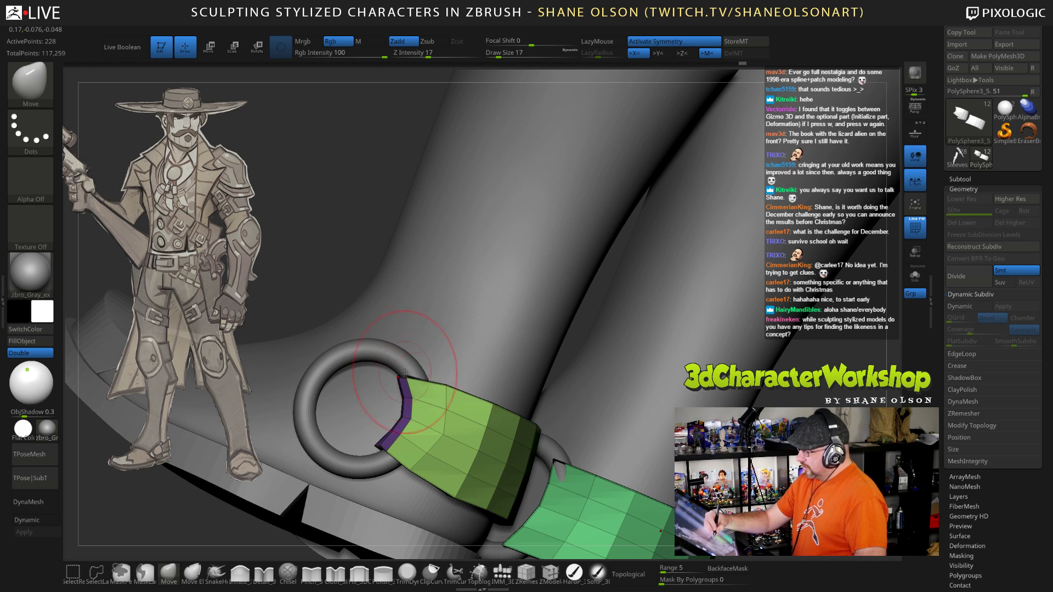
# Step: Adjust the heel patch's front edge inside the ankle ring with the Move brush at Draw Size 9
pyautogui.moveTo(472, 398); pyautogui.dragTo(504, 402)
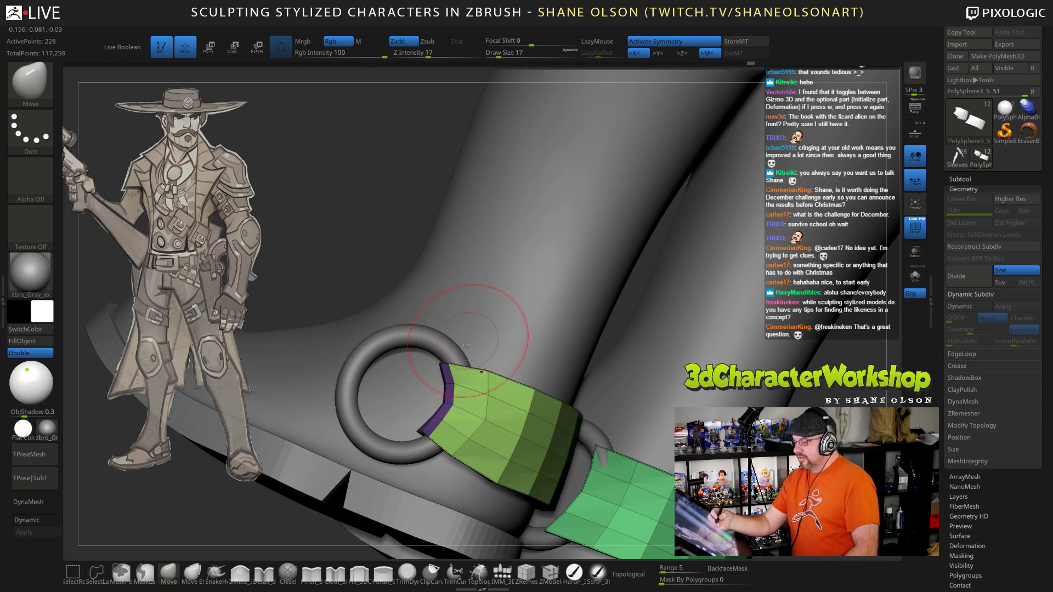
pyautogui.moveTo(400, 259); pyautogui.dragTo(433, 379, button='right')
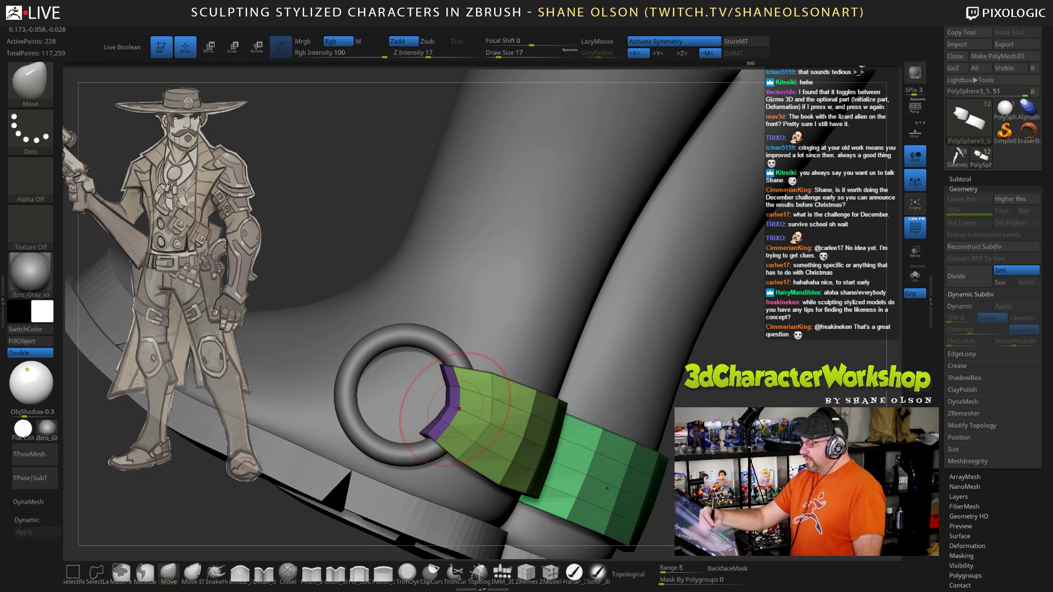
pyautogui.press('s')
pyautogui.moveTo(450, 426); pyautogui.dragTo(447, 426)
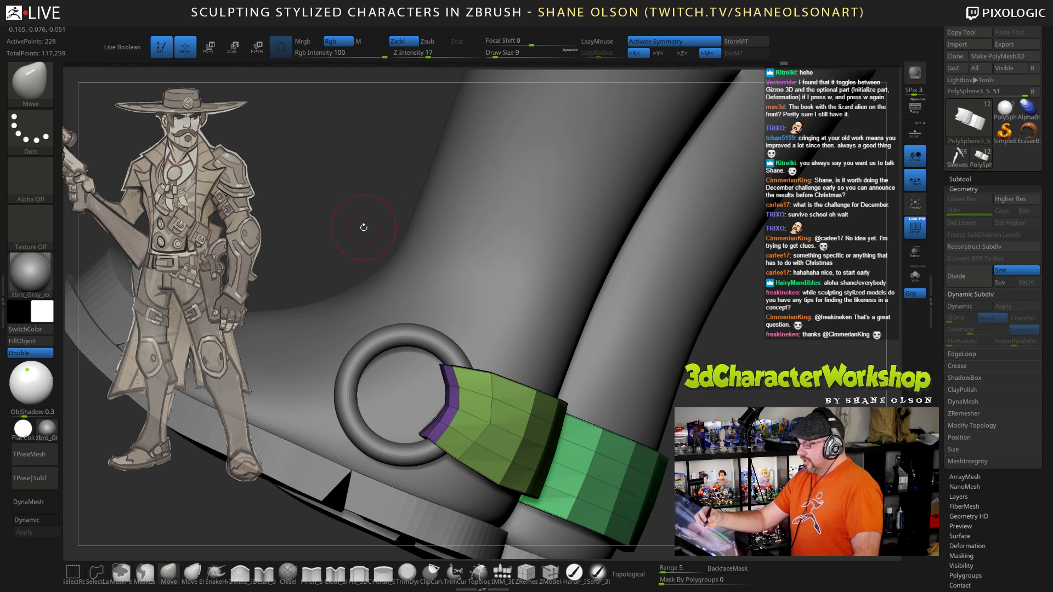
pyautogui.moveTo(350, 218); pyautogui.dragTo(438, 236)
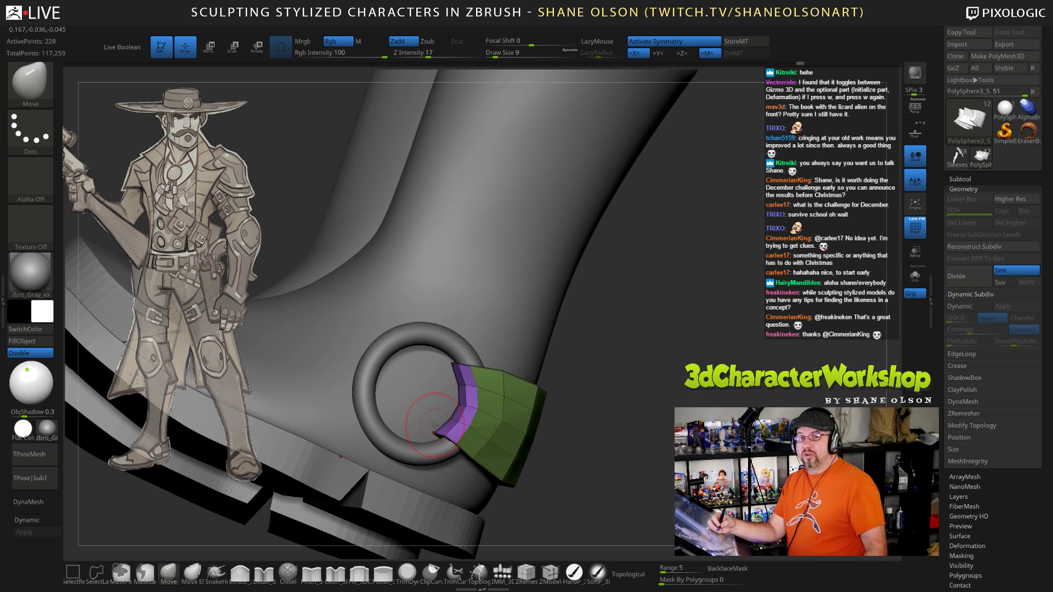
# Step: Nudge the heel patch's lower front corner against the ring with the Move brush, and reduce Draw Size to 4
pyautogui.moveTo(565, 447)
pyautogui.mouseDown()
pyautogui.moveTo(609, 400)
pyautogui.moveTo(579, 376)
pyautogui.moveTo(609, 384)
pyautogui.mouseUp()
pyautogui.press('s')
pyautogui.press('s')
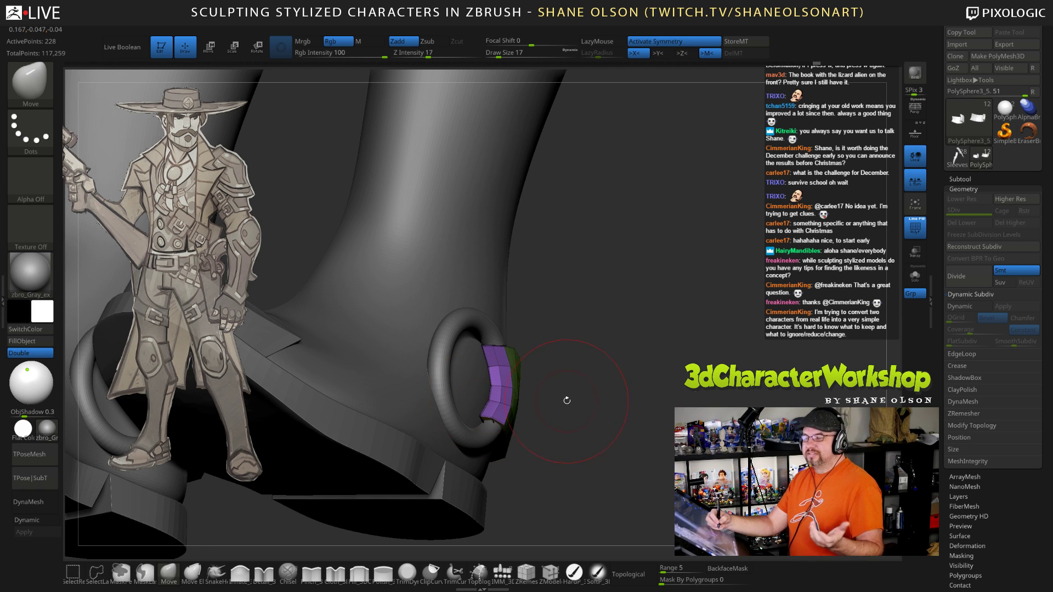
pyautogui.moveTo(565, 400); pyautogui.dragTo(620, 385)
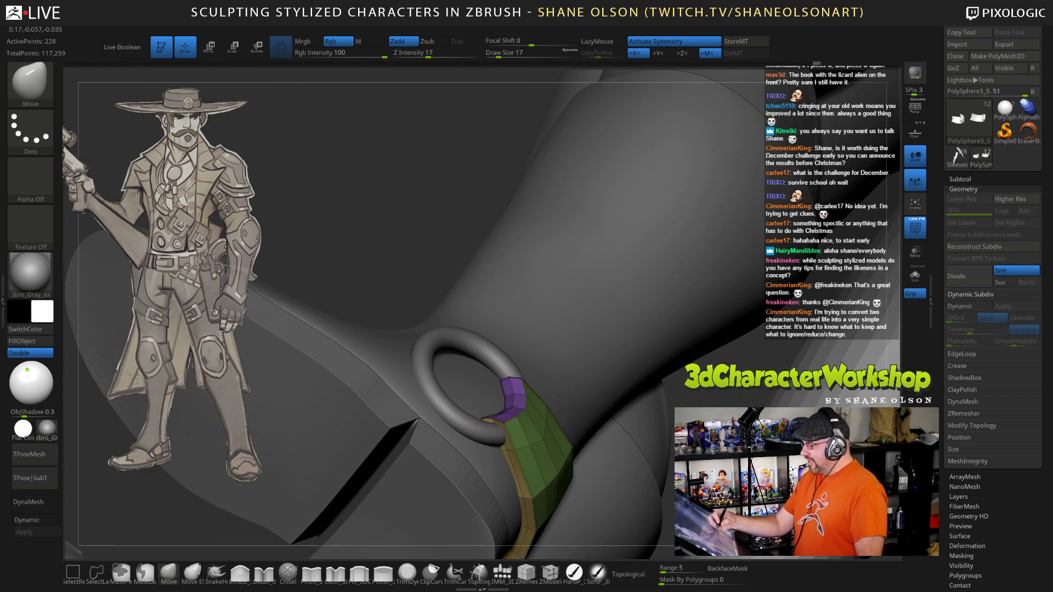
pyautogui.moveTo(498, 414); pyautogui.dragTo(491, 411)
pyautogui.moveTo(565, 398)
pyautogui.mouseDown()
pyautogui.moveTo(497, 400)
pyautogui.moveTo(510, 421)
pyautogui.moveTo(462, 433)
pyautogui.moveTo(522, 391)
pyautogui.moveTo(496, 398)
pyautogui.moveTo(503, 384)
pyautogui.moveTo(519, 452)
pyautogui.moveTo(548, 423)
pyautogui.moveTo(542, 406)
pyautogui.mouseUp()
pyautogui.press('s')
pyautogui.press('s')
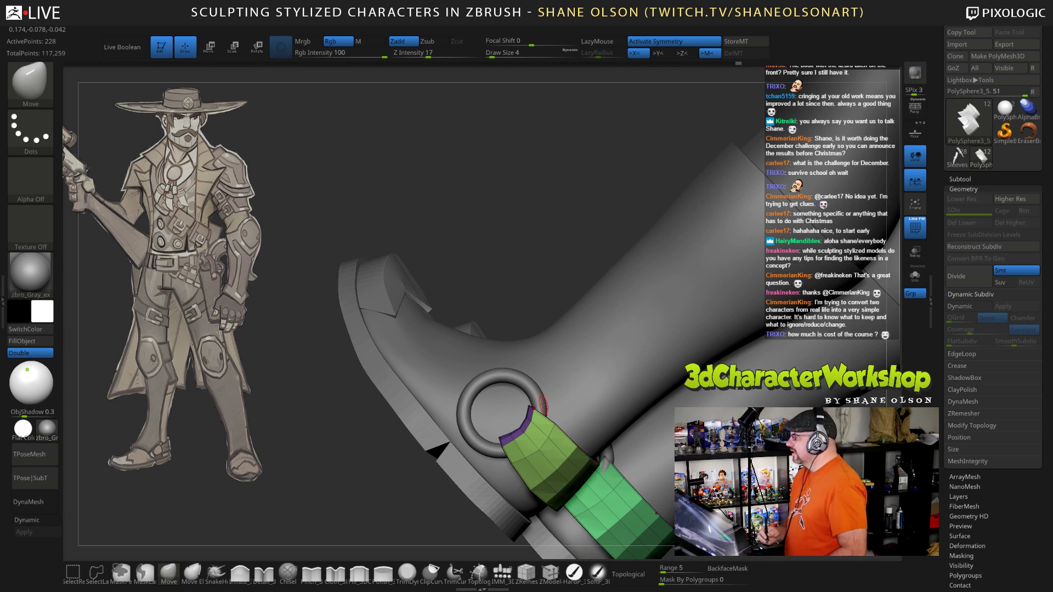
pyautogui.moveTo(544, 406); pyautogui.dragTo(568, 349)
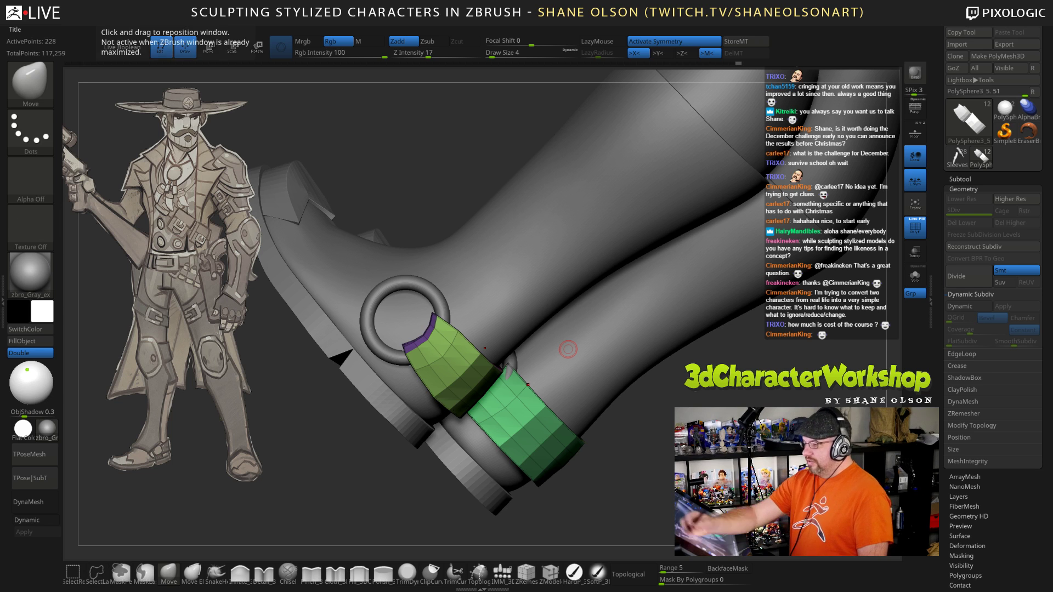
# Step: Show the SO_20CM_Ruler subtool to check the full figure's height, and hide it again
pyautogui.click(960, 178)
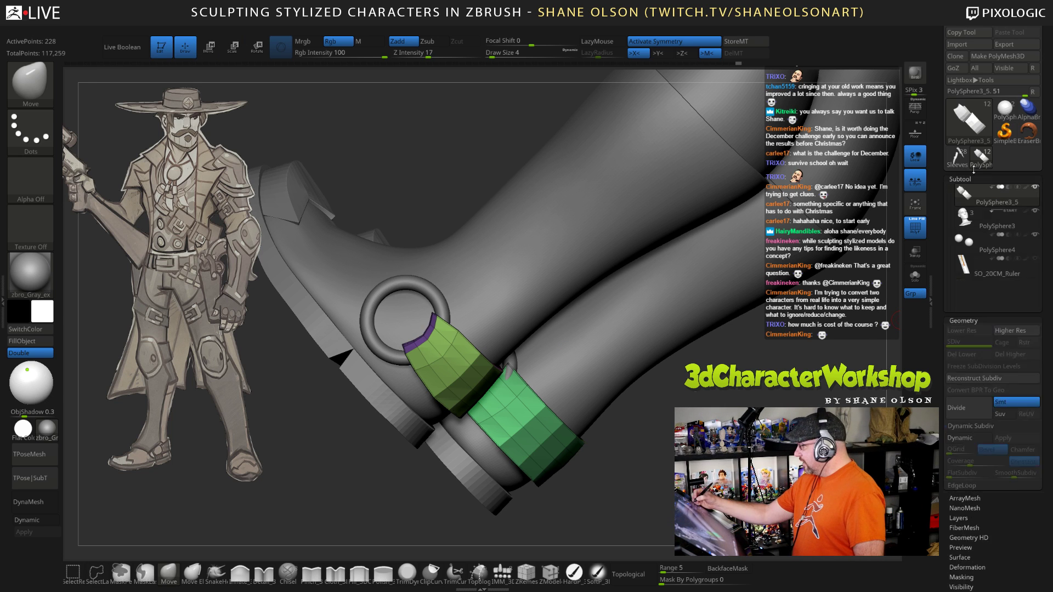
pyautogui.click(1036, 258)
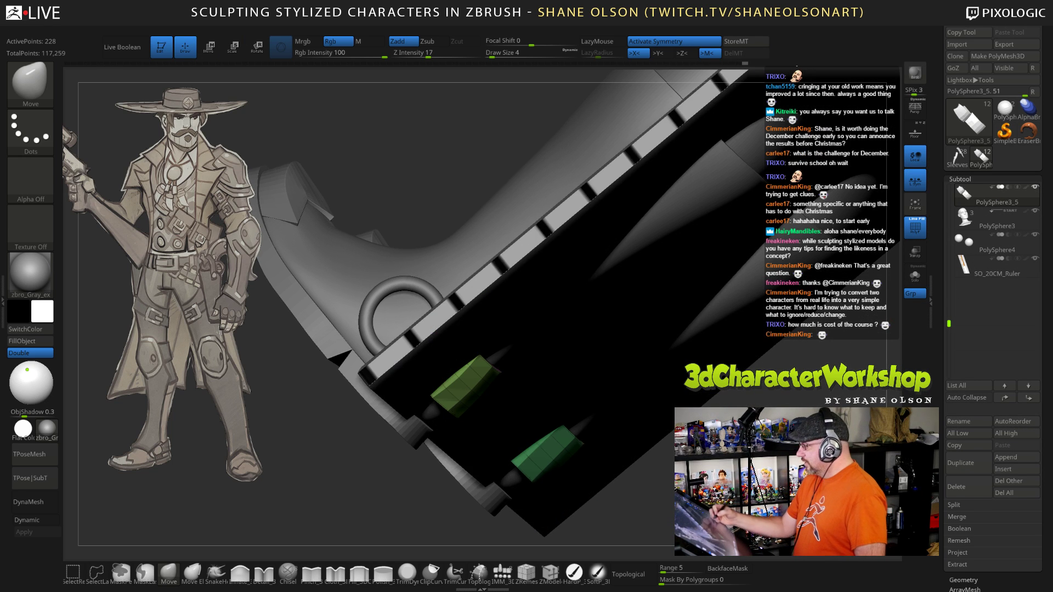
pyautogui.keyDown('ctrl'); pyautogui.moveTo(655, 351); pyautogui.dragTo(576, 217, button='right'); pyautogui.keyUp('ctrl')
pyautogui.keyDown('ctrl'); pyautogui.moveTo(706, 428); pyautogui.dragTo(689, 362, button='right'); pyautogui.keyUp('ctrl')
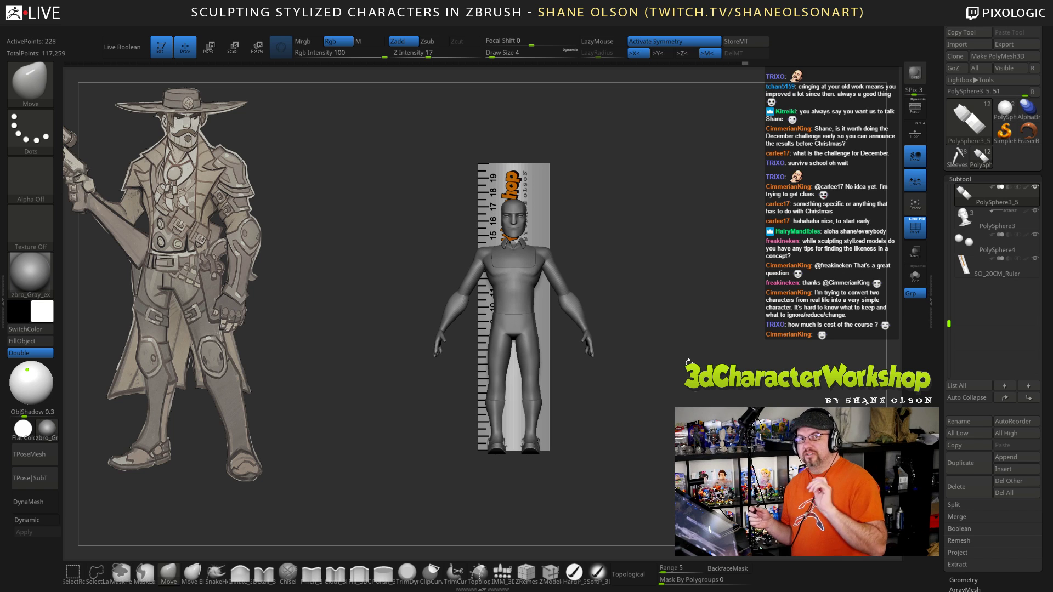
pyautogui.click(1035, 258)
pyautogui.moveTo(650, 307); pyautogui.dragTo(661, 303)
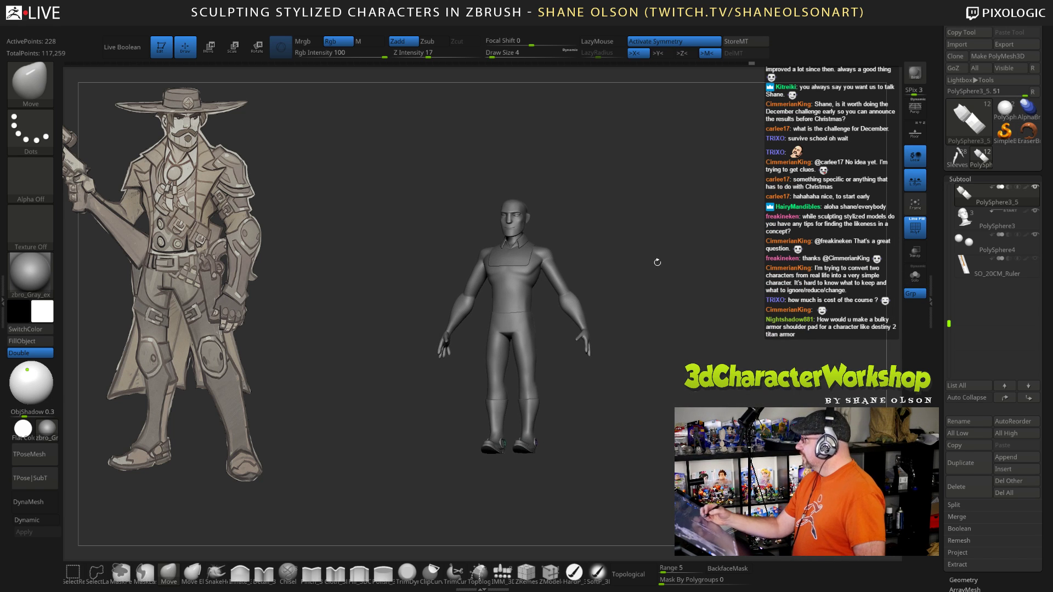
# Step: Save the project and turn on Dynamic Subdiv for the heel patches
pyautogui.keyDown('alt'); pyautogui.moveTo(657, 263); pyautogui.dragTo(651, 337); pyautogui.keyUp('alt')
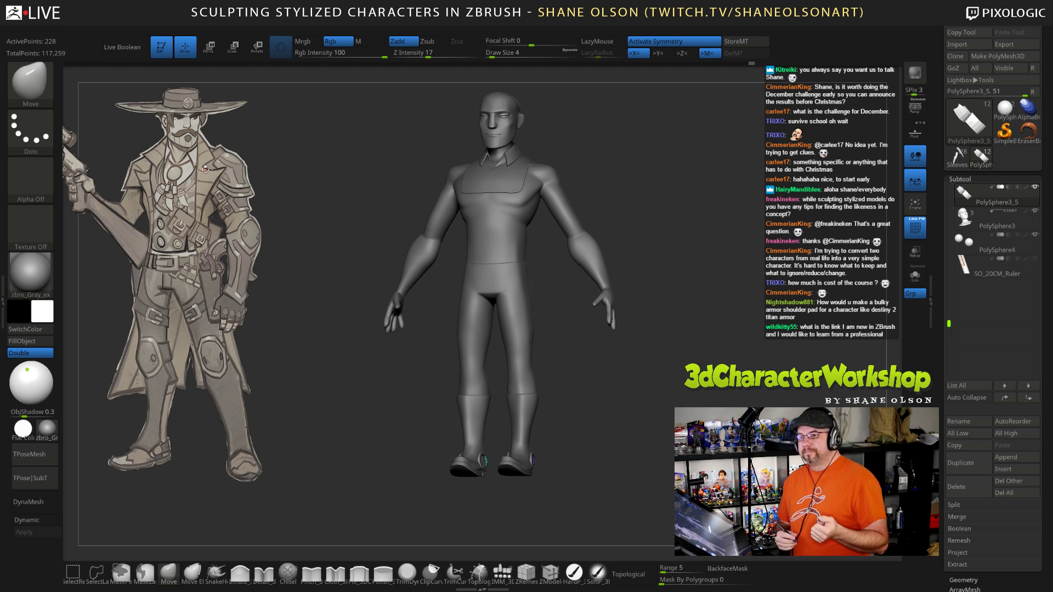
pyautogui.hotkey('ctrl', 's')
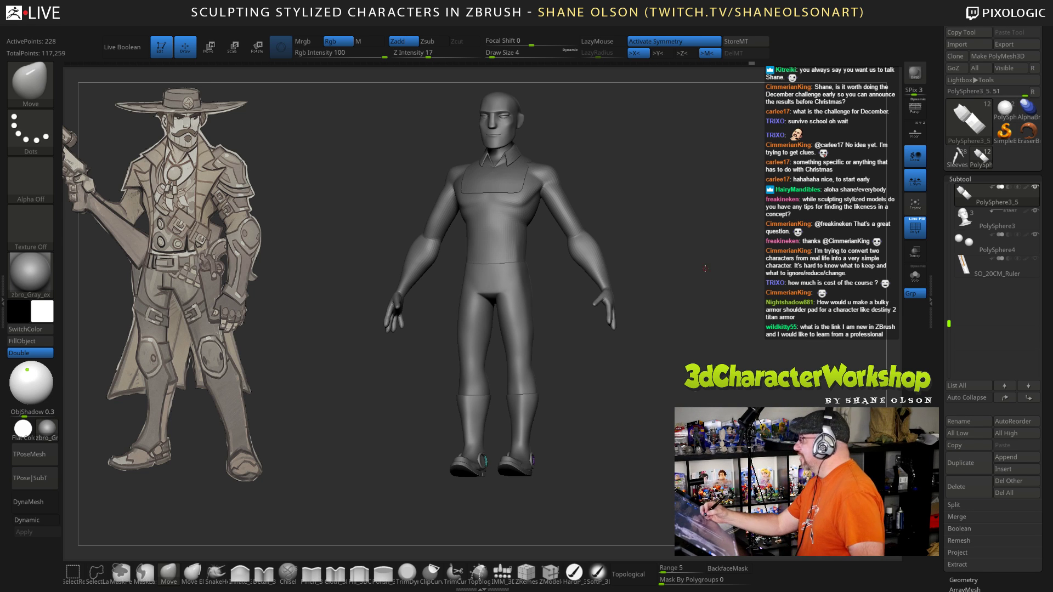
pyautogui.moveTo(708, 286); pyautogui.dragTo(702, 339)
pyautogui.moveTo(720, 240)
pyautogui.mouseDown()
pyautogui.moveTo(715, 263)
pyautogui.moveTo(719, 252)
pyautogui.mouseUp()
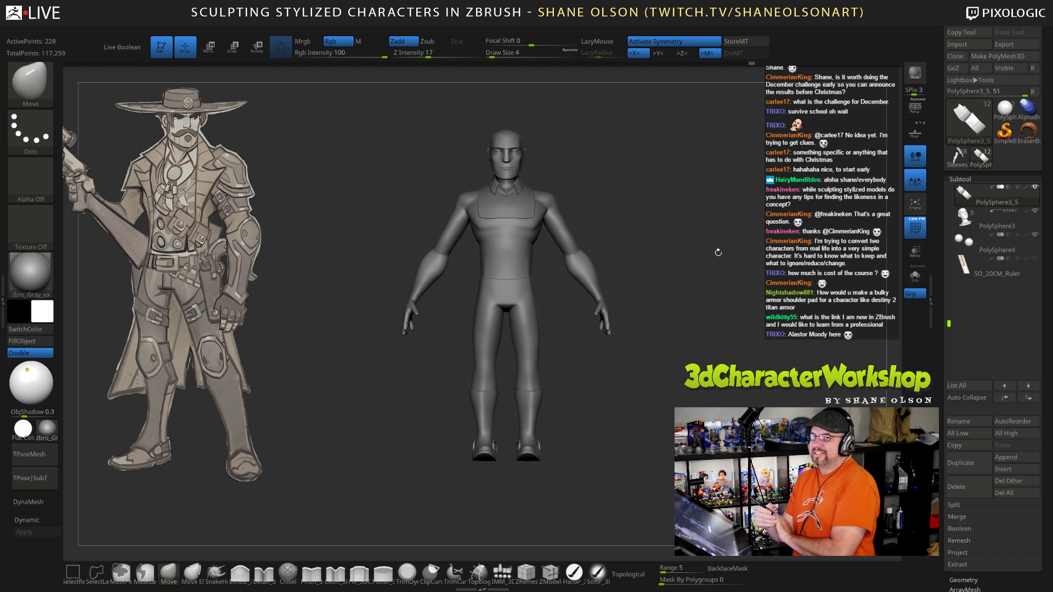
pyautogui.keyDown('alt'); pyautogui.moveTo(674, 361); pyautogui.dragTo(647, 399); pyautogui.keyUp('alt')
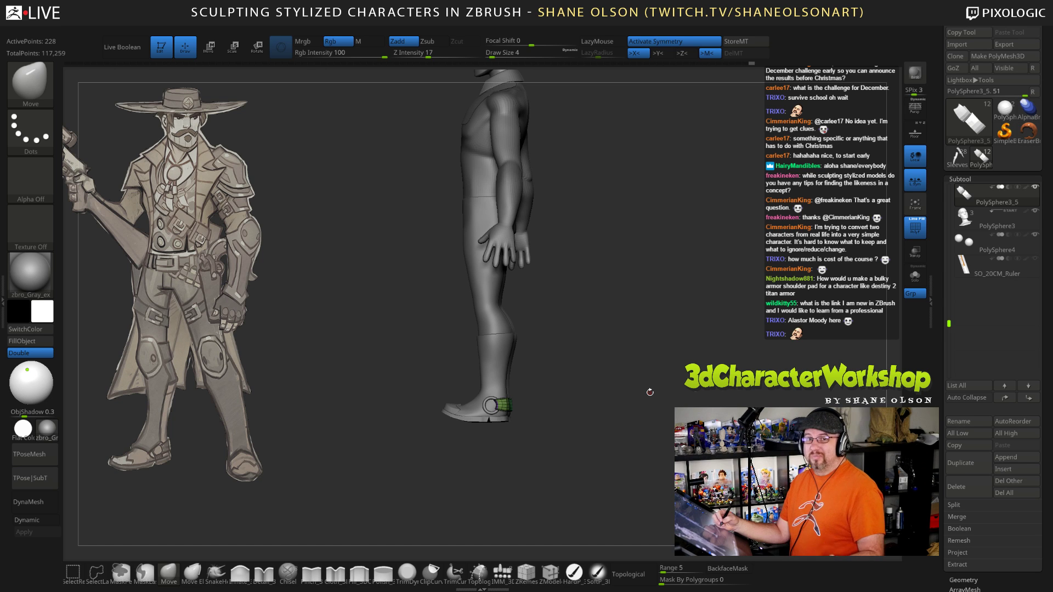
pyautogui.moveTo(634, 369)
pyautogui.keyDown('alt'); pyautogui.mouseDown()
pyautogui.moveTo(631, 395)
pyautogui.moveTo(643, 413)
pyautogui.moveTo(641, 381)
pyautogui.moveTo(649, 393)
pyautogui.mouseUp(); pyautogui.keyUp('alt')
pyautogui.press('d')
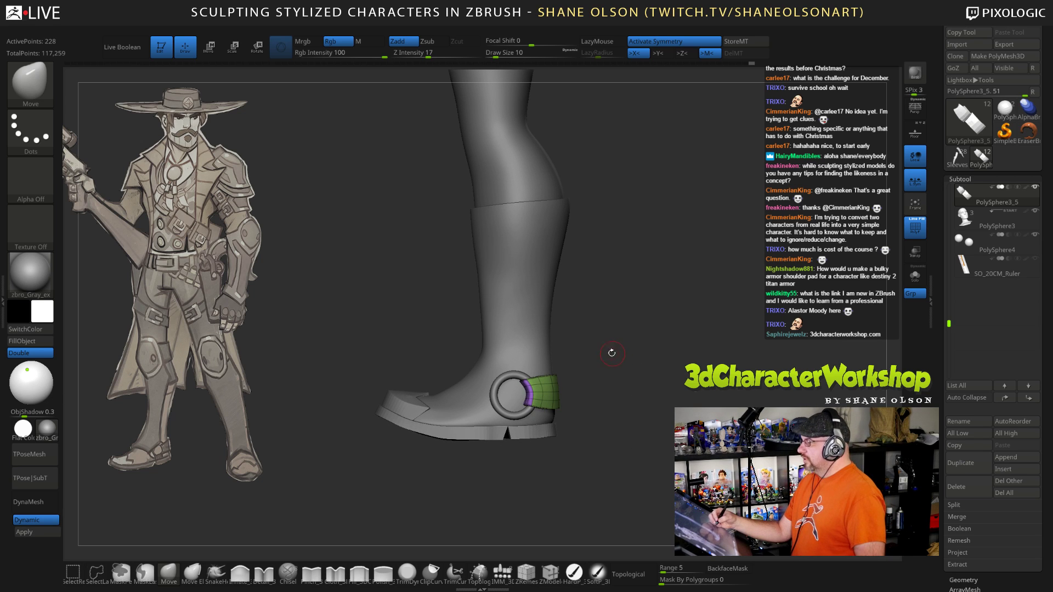
# Step: Examine the smoothed heel patches and ankle rings from the side and back of the boots against the concept art
pyautogui.keyDown('alt'); pyautogui.moveTo(611, 354); pyautogui.dragTo(578, 389); pyautogui.keyUp('alt')
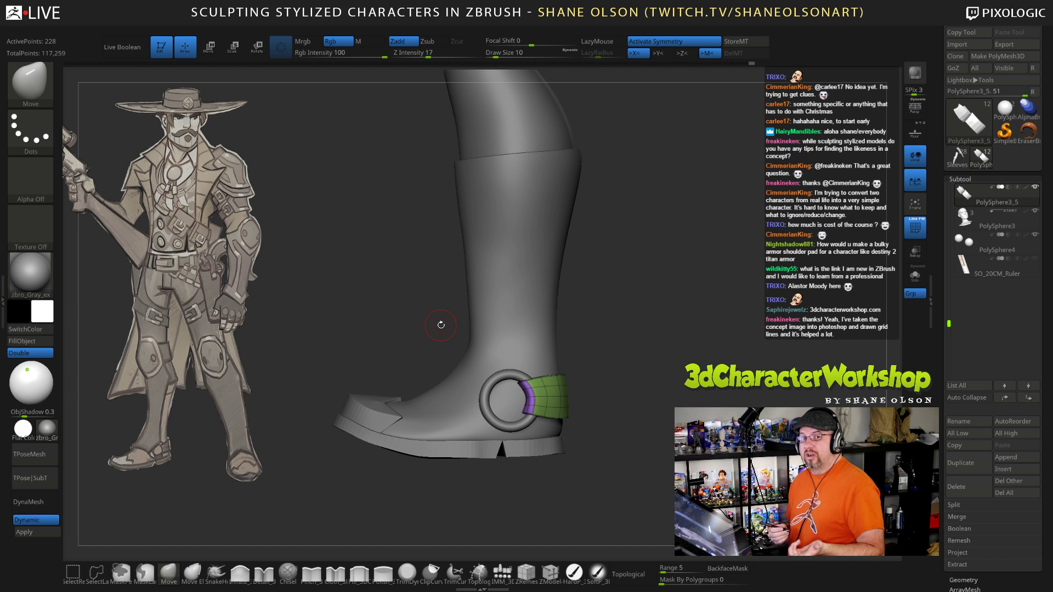
pyautogui.moveTo(673, 316); pyautogui.dragTo(683, 311)
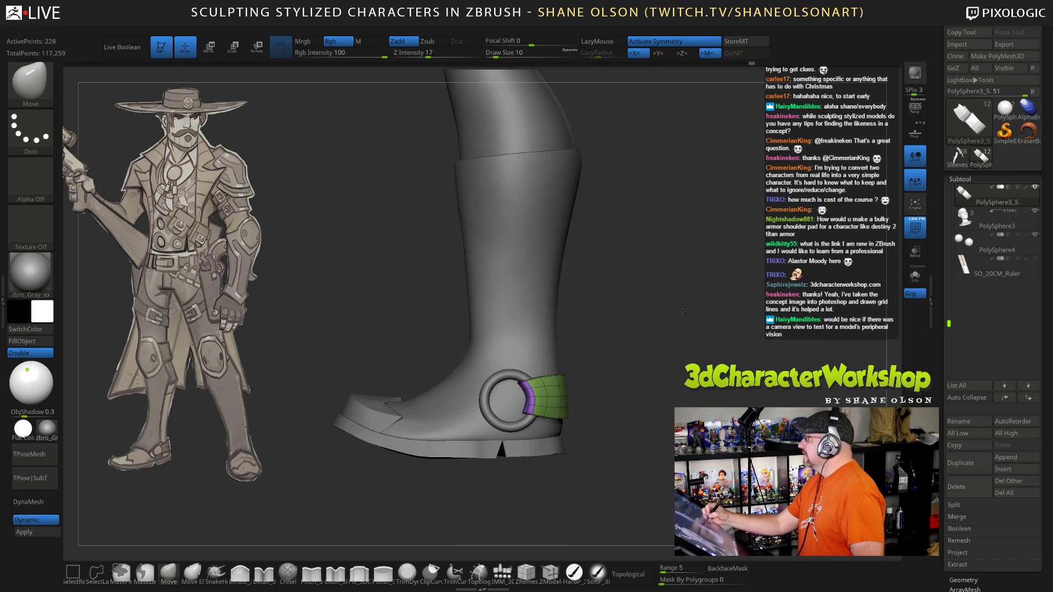
pyautogui.keyDown('alt'); pyautogui.moveTo(653, 217); pyautogui.dragTo(665, 244); pyautogui.keyUp('alt')
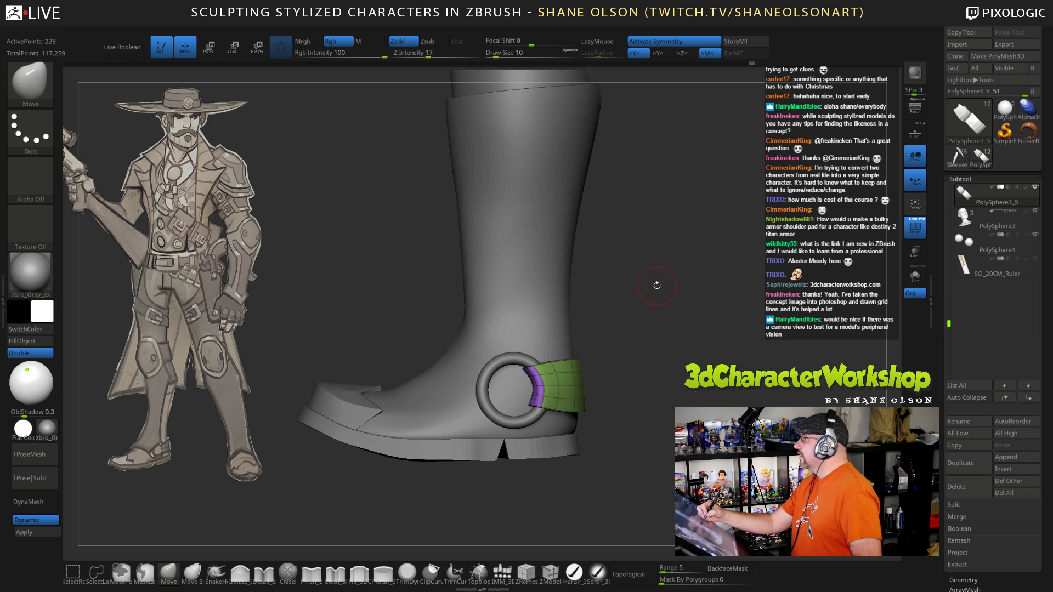
pyautogui.moveTo(657, 285); pyautogui.dragTo(670, 303)
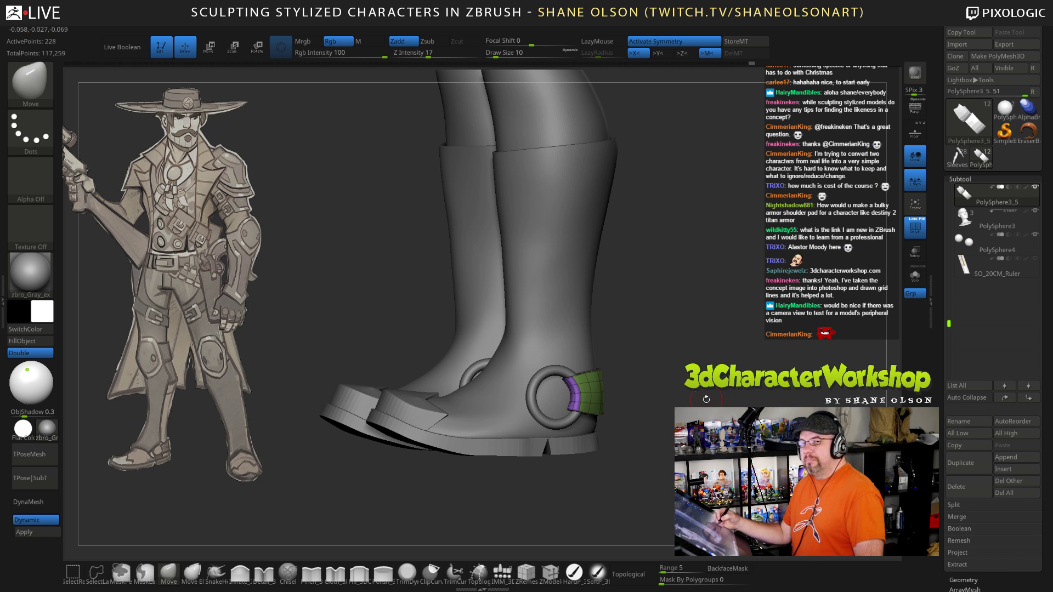
pyautogui.moveTo(706, 400); pyautogui.dragTo(699, 405)
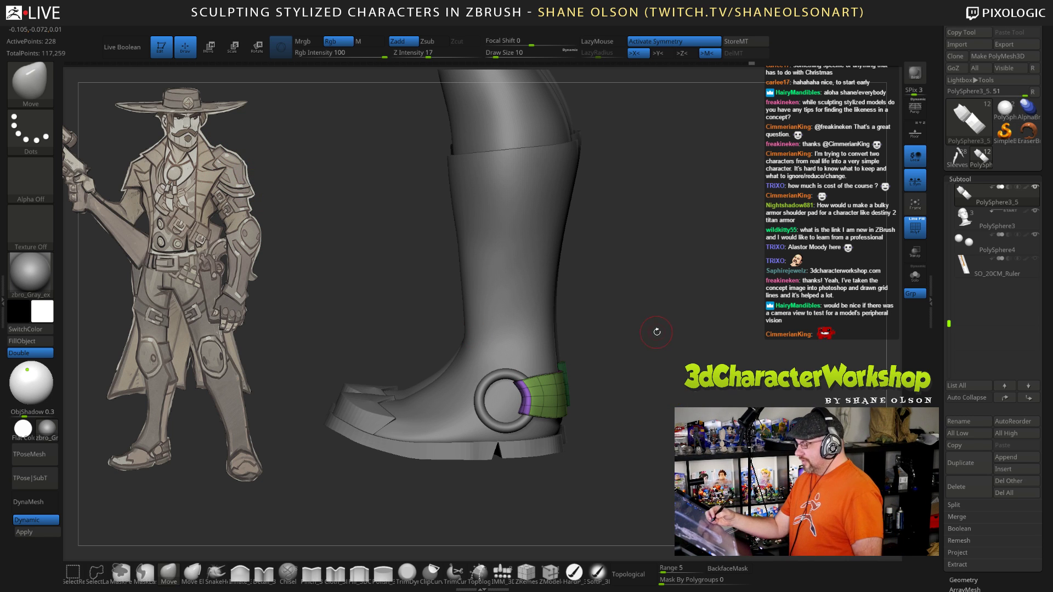
pyautogui.moveTo(658, 329); pyautogui.dragTo(692, 301)
pyautogui.moveTo(656, 410)
pyautogui.mouseDown()
pyautogui.moveTo(674, 395)
pyautogui.moveTo(662, 406)
pyautogui.mouseUp()
pyautogui.moveTo(658, 364); pyautogui.dragTo(656, 393)
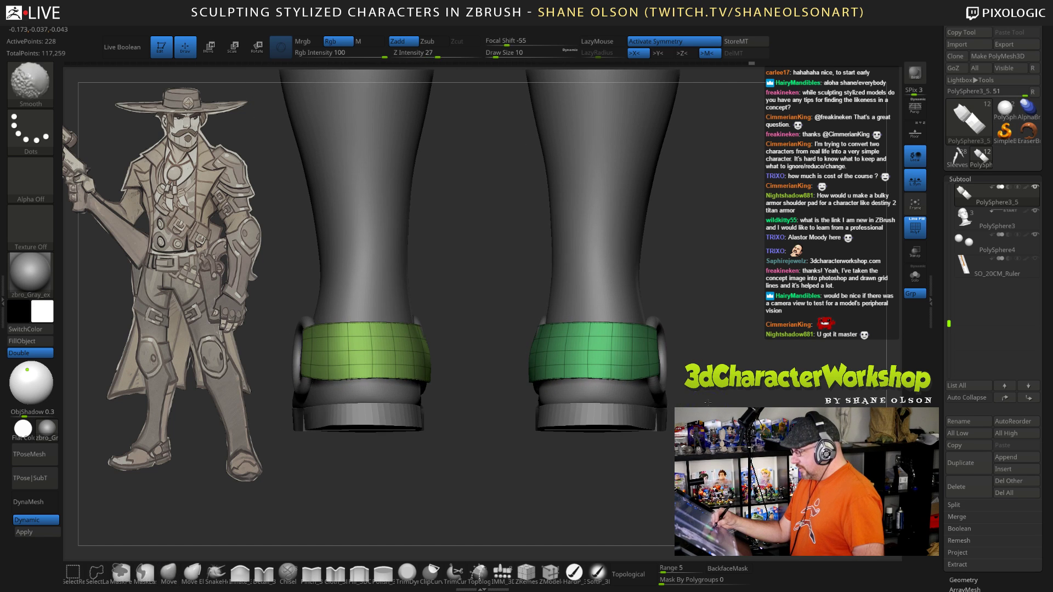
# Step: Reshape the back of the heel patches with the Move brush at Draw Size 26
pyautogui.moveTo(515, 299)
pyautogui.keyDown('alt'); pyautogui.mouseDown()
pyautogui.moveTo(575, 297)
pyautogui.moveTo(599, 268)
pyautogui.mouseUp(); pyautogui.keyUp('alt')
pyautogui.press('s')
pyautogui.moveTo(475, 457); pyautogui.dragTo(476, 457)
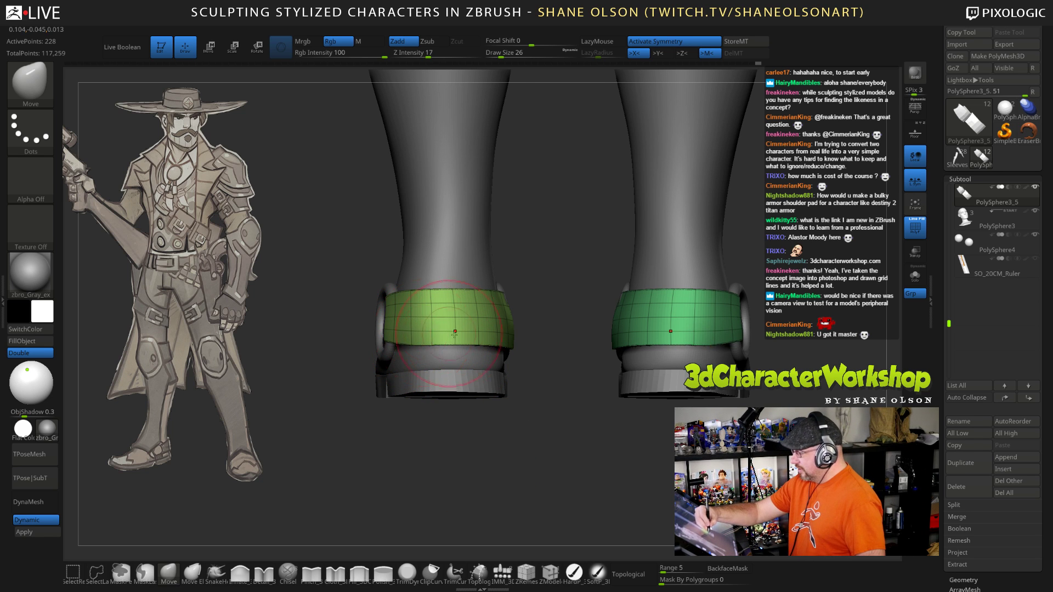
pyautogui.moveTo(506, 305); pyautogui.dragTo(518, 301, button='right')
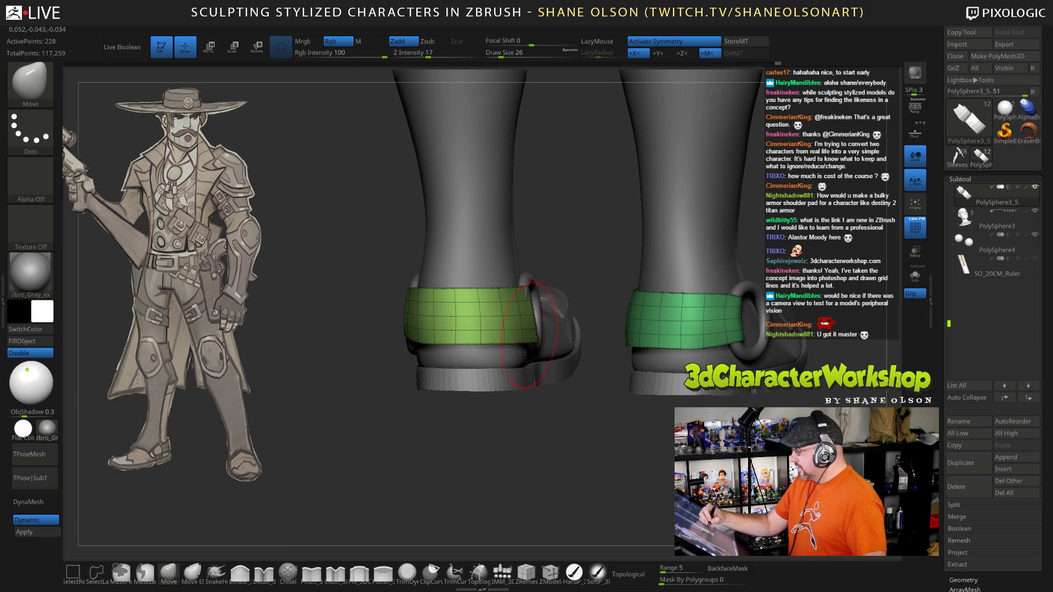
pyautogui.moveTo(586, 441); pyautogui.dragTo(549, 329, button='right')
# Step: Shift the smoothed heel patch's front edge inside the ring with the Move brush at Draw Size 11
pyautogui.moveTo(674, 417); pyautogui.dragTo(784, 404)
pyautogui.moveTo(683, 308)
pyautogui.keyDown('alt'); pyautogui.mouseDown()
pyautogui.moveTo(683, 347)
pyautogui.moveTo(702, 303)
pyautogui.mouseUp(); pyautogui.keyUp('alt')
pyautogui.press('s')
pyautogui.moveTo(609, 301); pyautogui.dragTo(615, 302)
pyautogui.moveTo(684, 324); pyautogui.dragTo(713, 401)
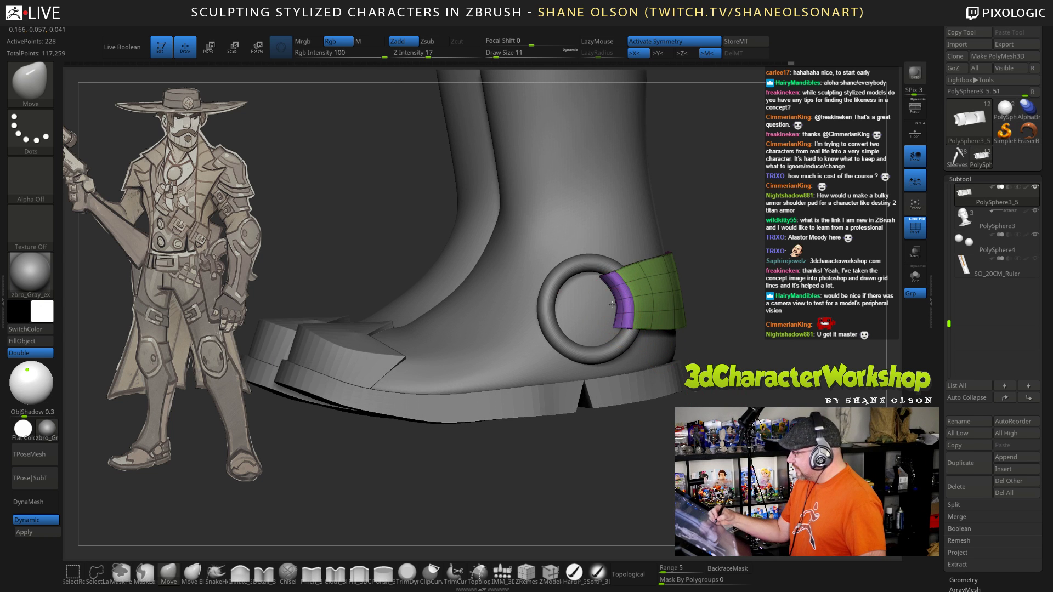
pyautogui.moveTo(615, 302); pyautogui.dragTo(604, 293)
pyautogui.moveTo(576, 439); pyautogui.dragTo(626, 279)
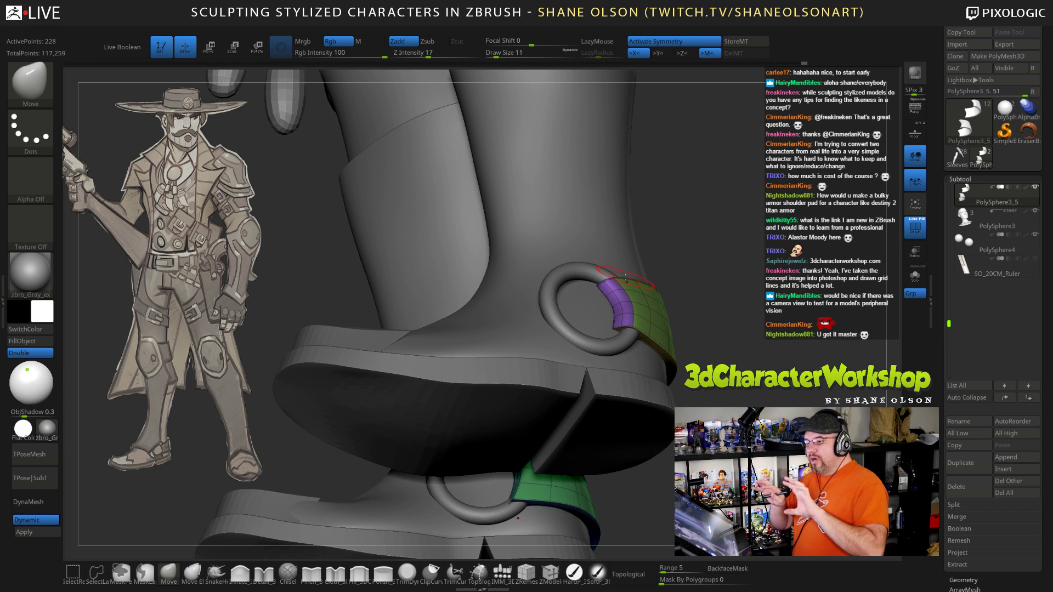
# Step: Make the ankle rings the active subtool and set the Move brush to Draw Size 25
pyautogui.moveTo(712, 275); pyautogui.dragTo(819, 263)
pyautogui.moveTo(654, 257); pyautogui.dragTo(677, 302)
pyautogui.keyDown('alt'); pyautogui.click(622, 339); pyautogui.keyUp('alt')
pyautogui.press('s')
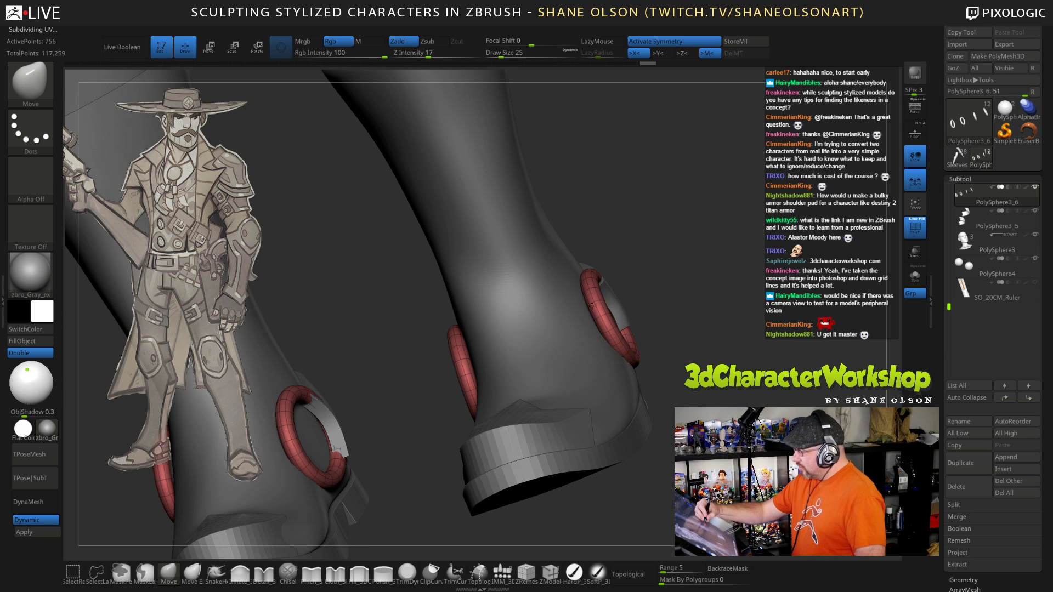
pyautogui.moveTo(699, 351); pyautogui.dragTo(646, 342)
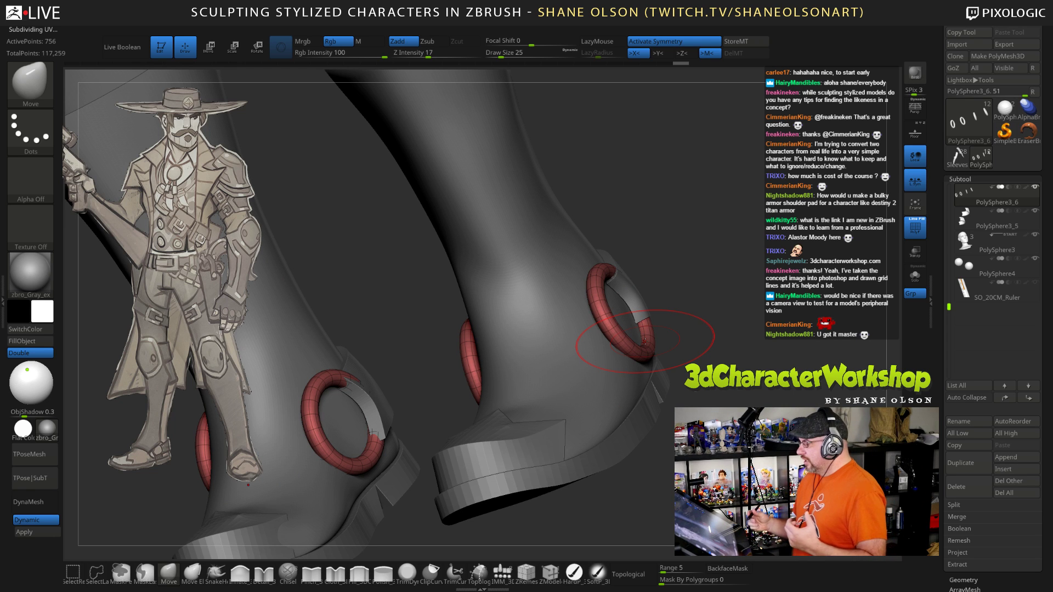
pyautogui.moveTo(753, 361); pyautogui.dragTo(684, 267)
# Step: Push the ankle ring closer against the side of the boot with the Move brush at Draw Size 34
pyautogui.press('s')
pyautogui.moveTo(684, 266); pyautogui.dragTo(684, 270)
pyautogui.press('s')
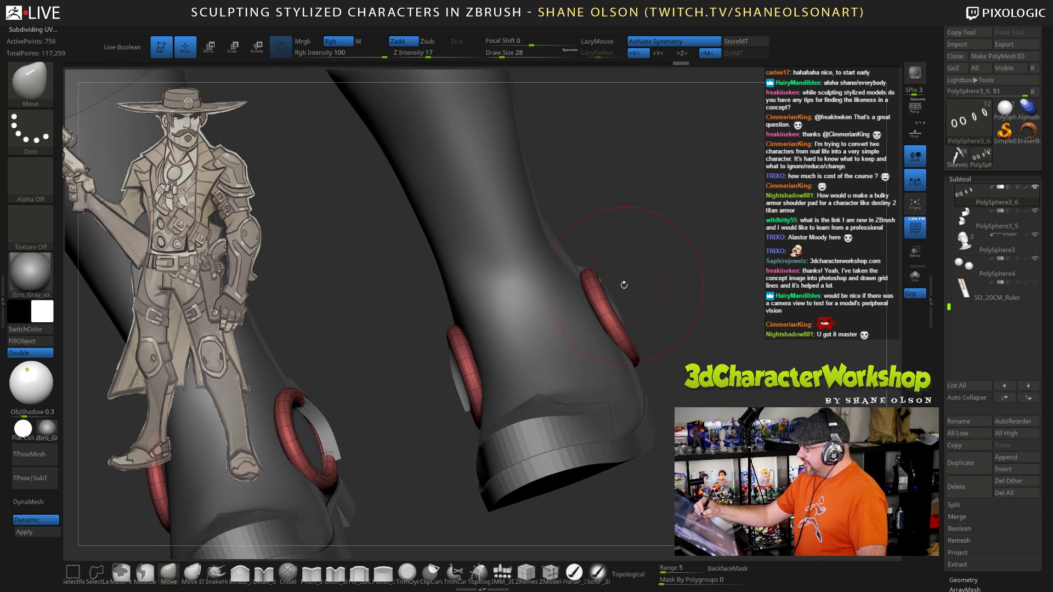
pyautogui.press('s')
pyautogui.moveTo(620, 258); pyautogui.dragTo(627, 258)
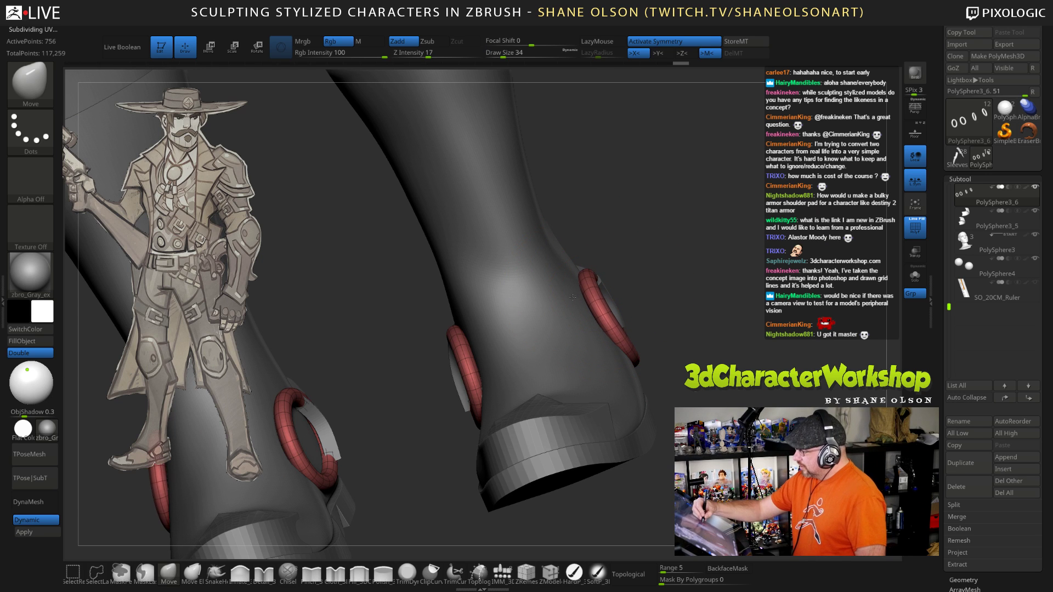
pyautogui.moveTo(599, 312); pyautogui.dragTo(594, 313)
pyautogui.moveTo(684, 285); pyautogui.dragTo(703, 273)
pyautogui.moveTo(598, 308); pyautogui.dragTo(593, 310)
pyautogui.moveTo(694, 346)
pyautogui.mouseDown()
pyautogui.moveTo(732, 323)
pyautogui.moveTo(642, 321)
pyautogui.mouseUp()
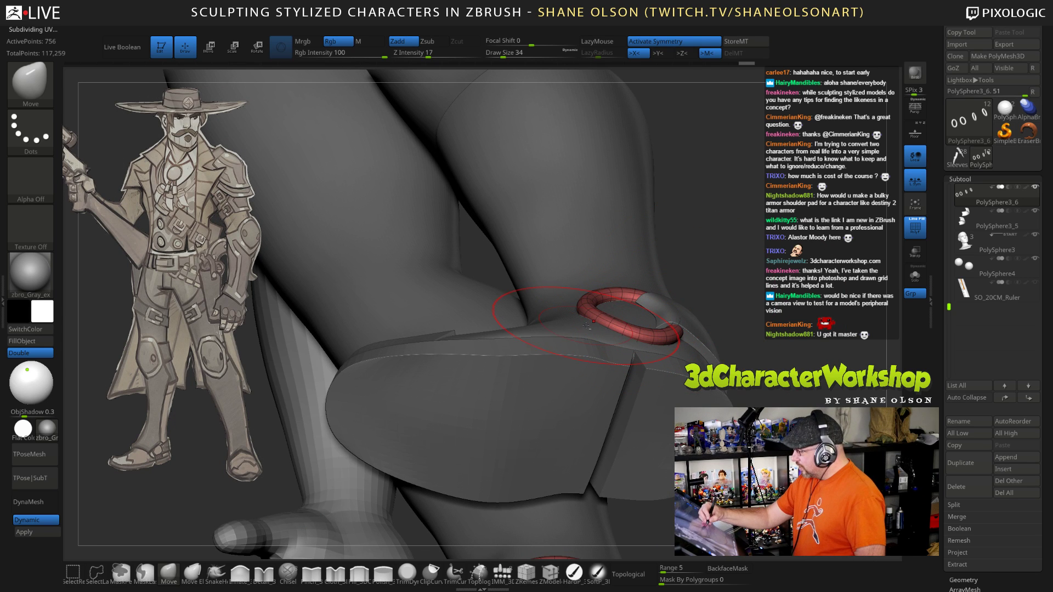
# Step: Make the boots the active subtool and fit the boot surface around the ankle rings with the Move brush at Draw Size 22 to 39
pyautogui.keyDown('alt'); pyautogui.click(598, 237); pyautogui.keyUp('alt')
pyautogui.moveTo(687, 262)
pyautogui.mouseDown()
pyautogui.moveTo(688, 234)
pyautogui.moveTo(656, 245)
pyautogui.mouseUp()
pyautogui.press('s')
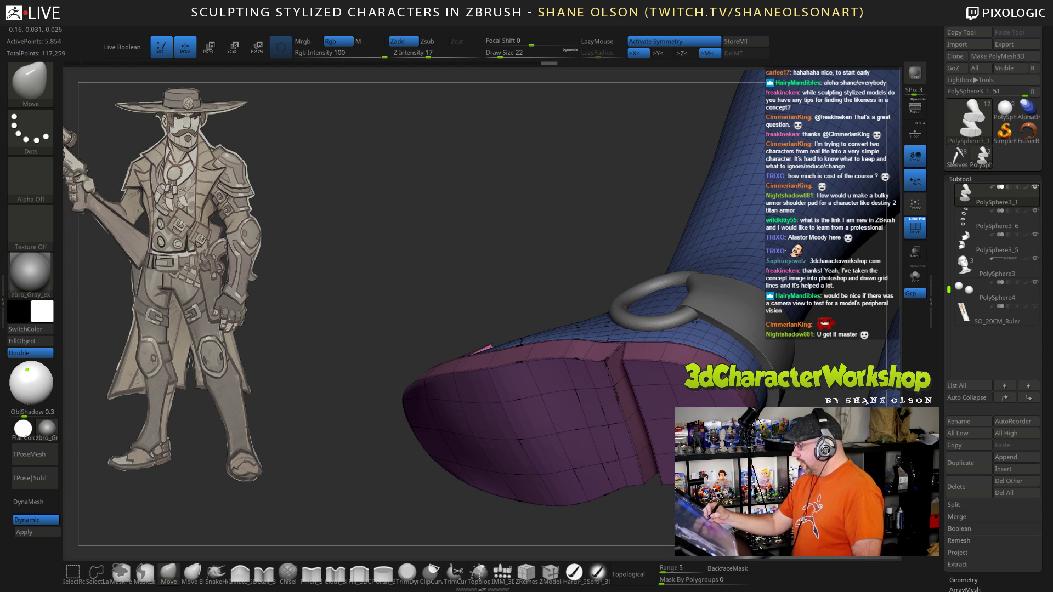
pyautogui.moveTo(691, 263); pyautogui.dragTo(729, 306)
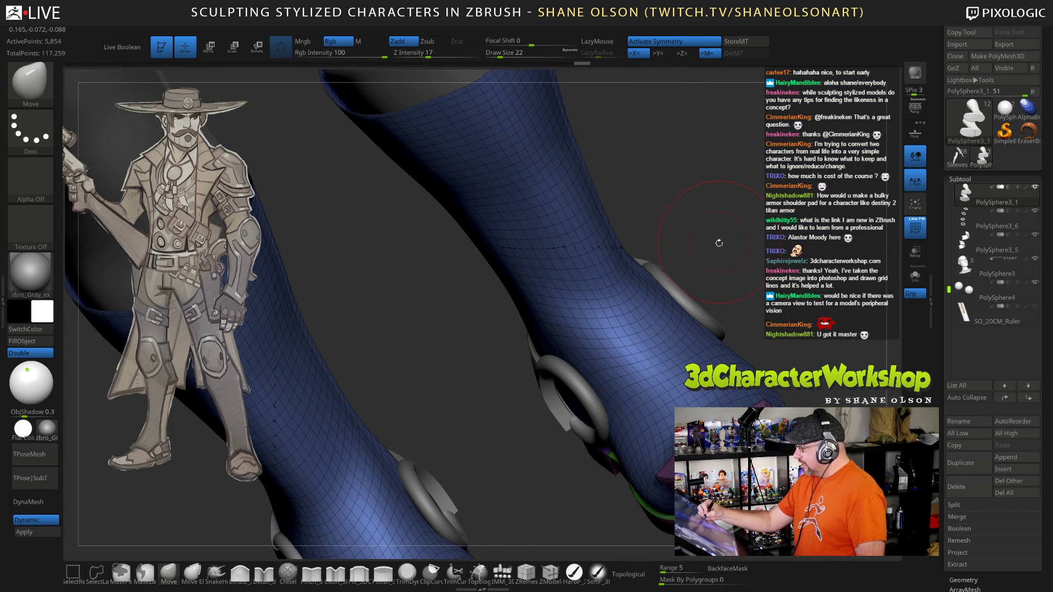
pyautogui.moveTo(720, 243)
pyautogui.mouseDown()
pyautogui.moveTo(713, 278)
pyautogui.moveTo(746, 247)
pyautogui.moveTo(735, 276)
pyautogui.moveTo(687, 290)
pyautogui.mouseUp()
pyautogui.press('s')
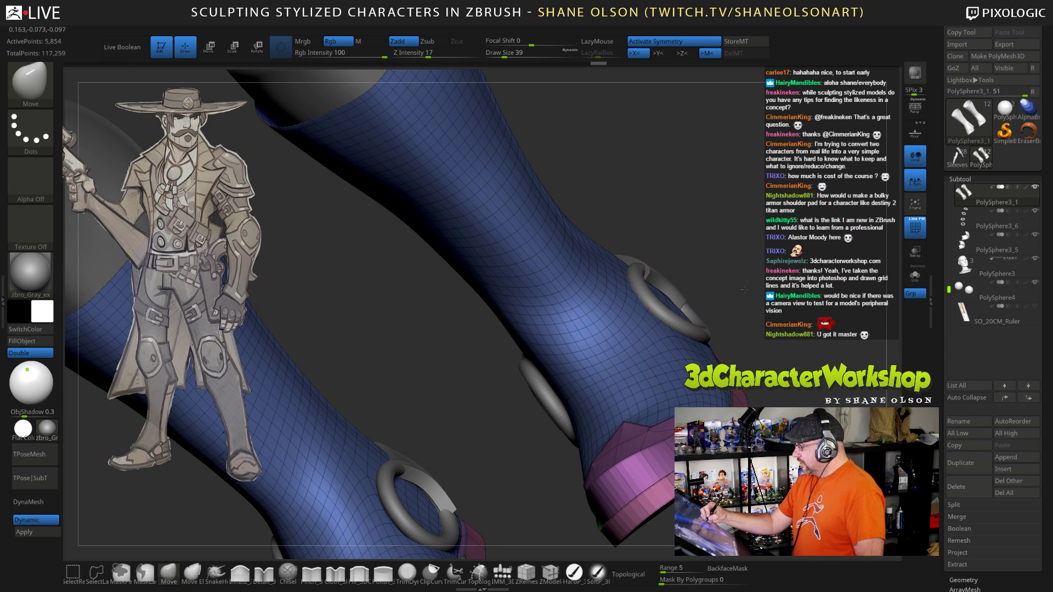
pyautogui.moveTo(723, 258)
pyautogui.mouseDown()
pyautogui.moveTo(744, 287)
pyautogui.moveTo(644, 307)
pyautogui.mouseUp()
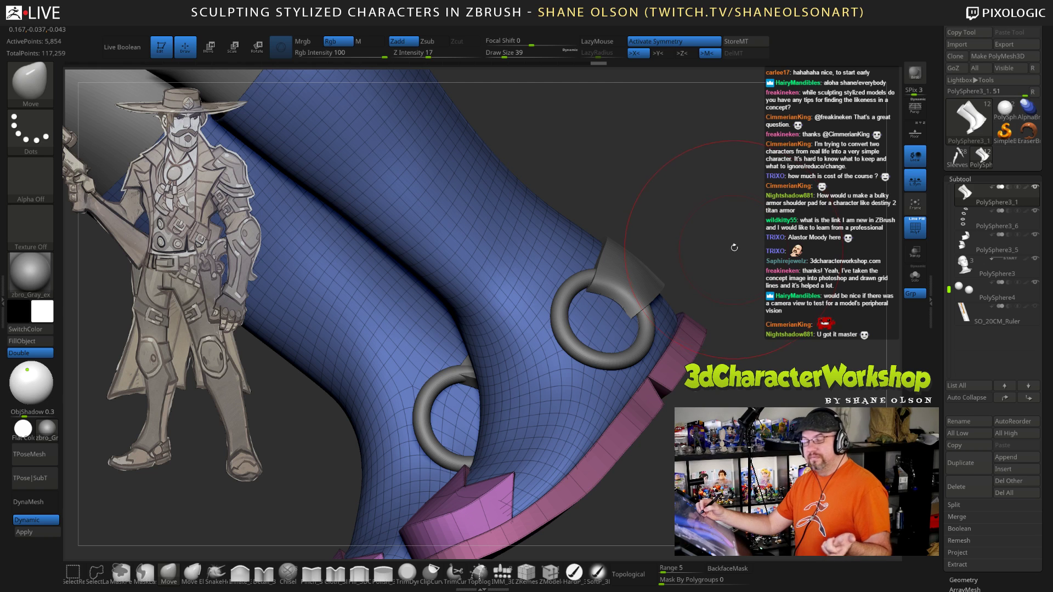
pyautogui.write('sity 17')
pyautogui.press('Return')
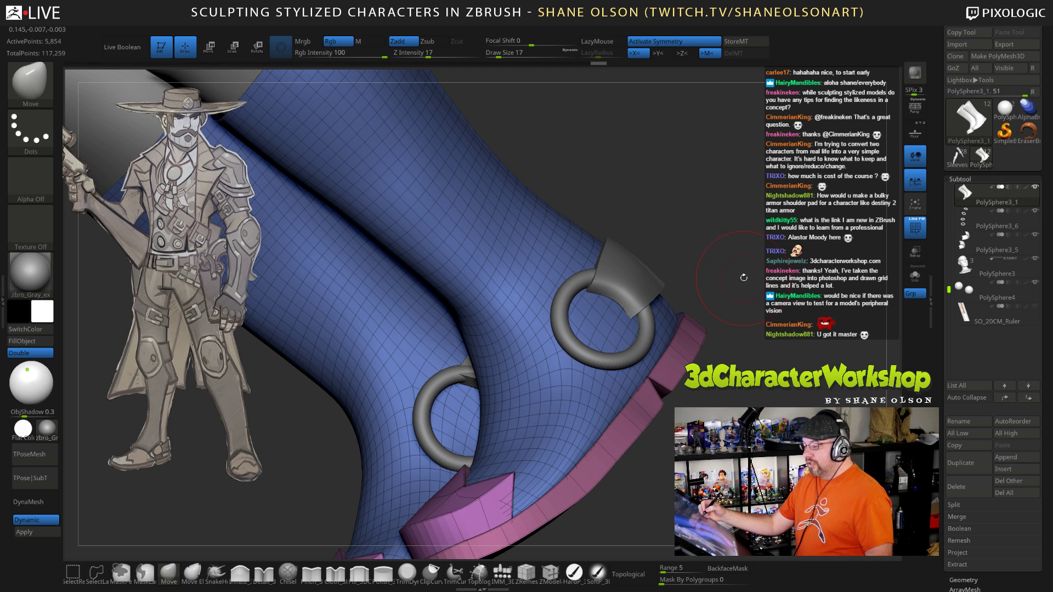
pyautogui.moveTo(744, 278); pyautogui.dragTo(678, 271)
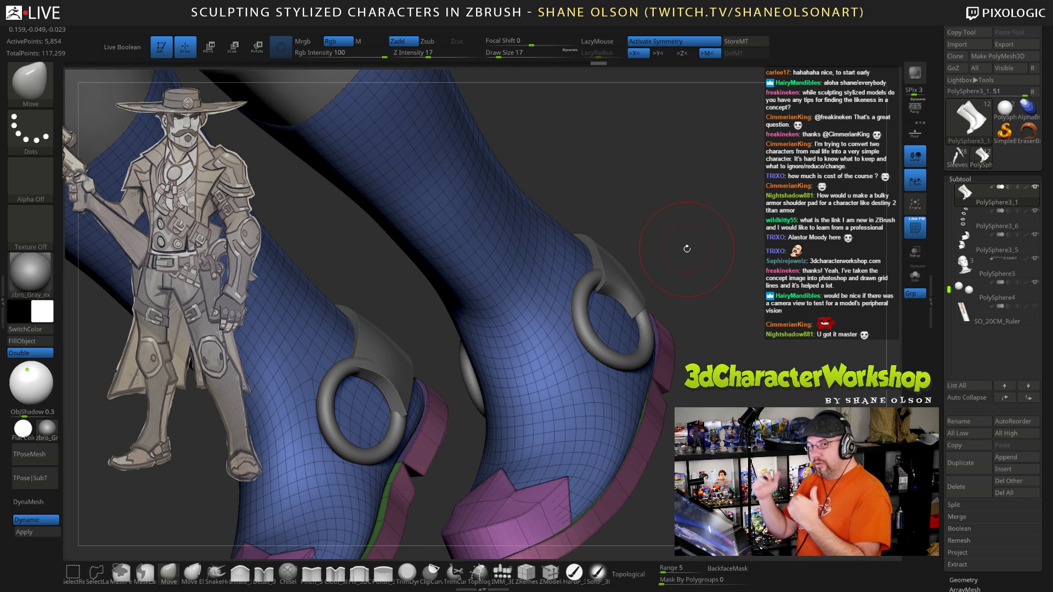
pyautogui.moveTo(713, 269); pyautogui.dragTo(746, 340)
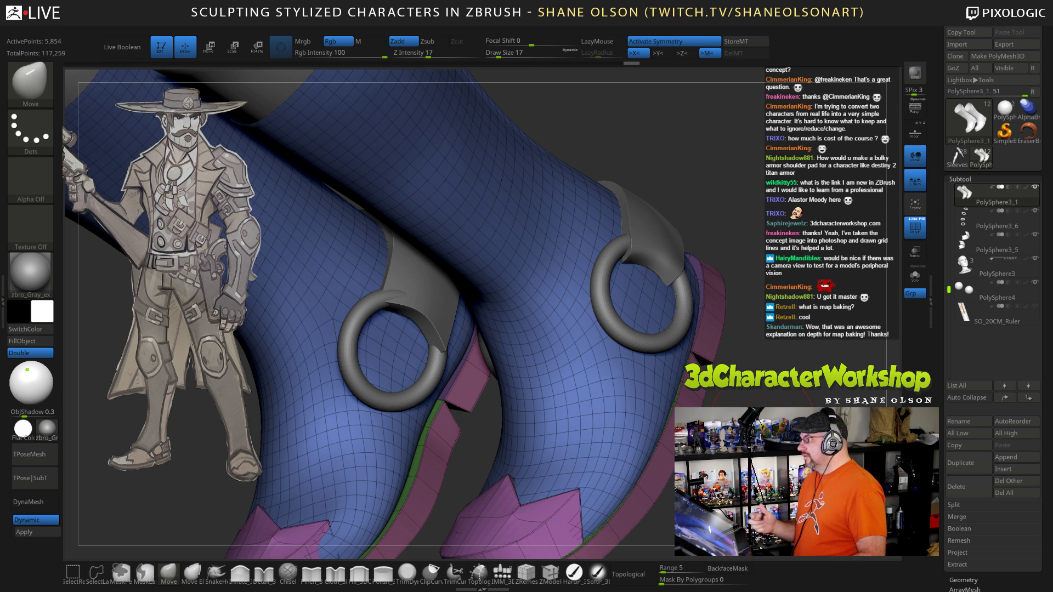
pyautogui.moveTo(753, 362)
pyautogui.mouseDown()
pyautogui.moveTo(762, 351)
pyautogui.moveTo(733, 204)
pyautogui.moveTo(745, 202)
pyautogui.moveTo(743, 176)
pyautogui.moveTo(749, 187)
pyautogui.moveTo(715, 198)
pyautogui.mouseUp()
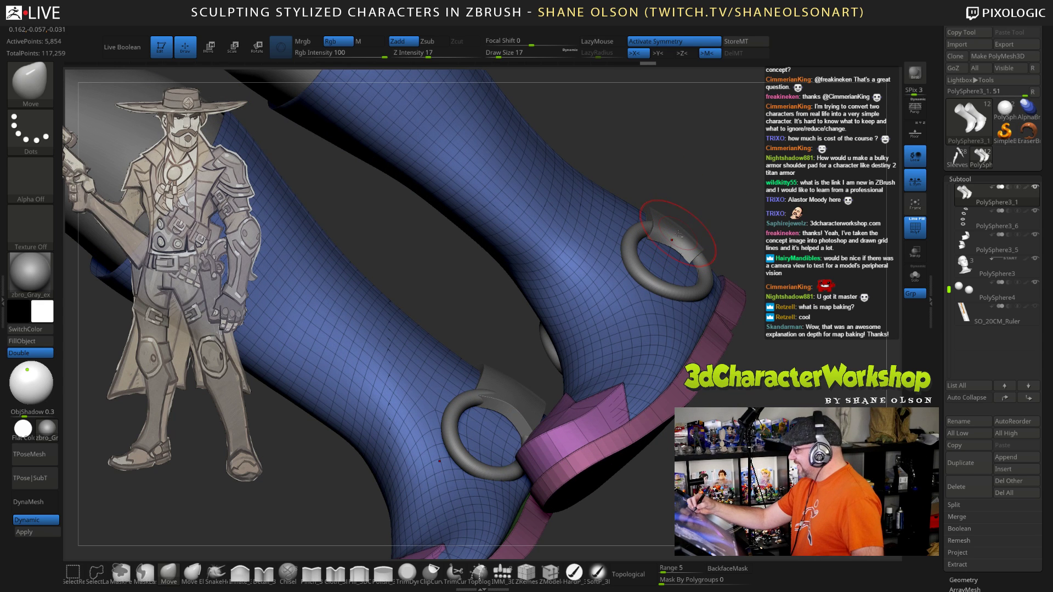
# Step: Make the heel patches the active subtool and nudge their front end inside the rings with the Move brush at Draw Size 23 and 11
pyautogui.keyDown('alt'); pyautogui.click(678, 234); pyautogui.keyUp('alt')
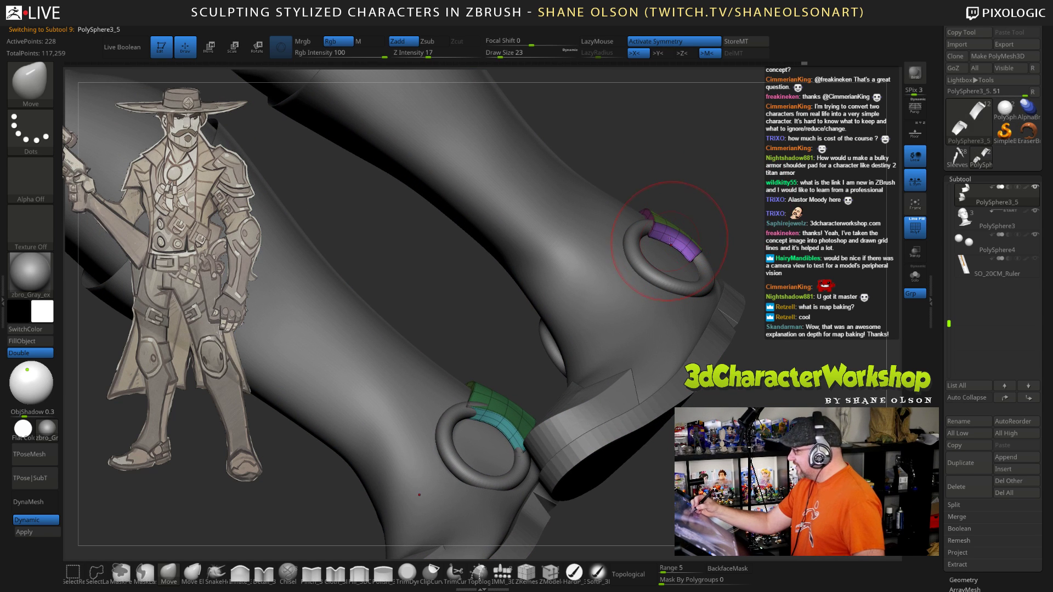
pyautogui.moveTo(669, 241); pyautogui.dragTo(675, 249)
pyautogui.moveTo(756, 219)
pyautogui.mouseDown()
pyautogui.moveTo(716, 202)
pyautogui.moveTo(662, 216)
pyautogui.moveTo(669, 202)
pyautogui.moveTo(752, 209)
pyautogui.moveTo(736, 213)
pyautogui.mouseUp()
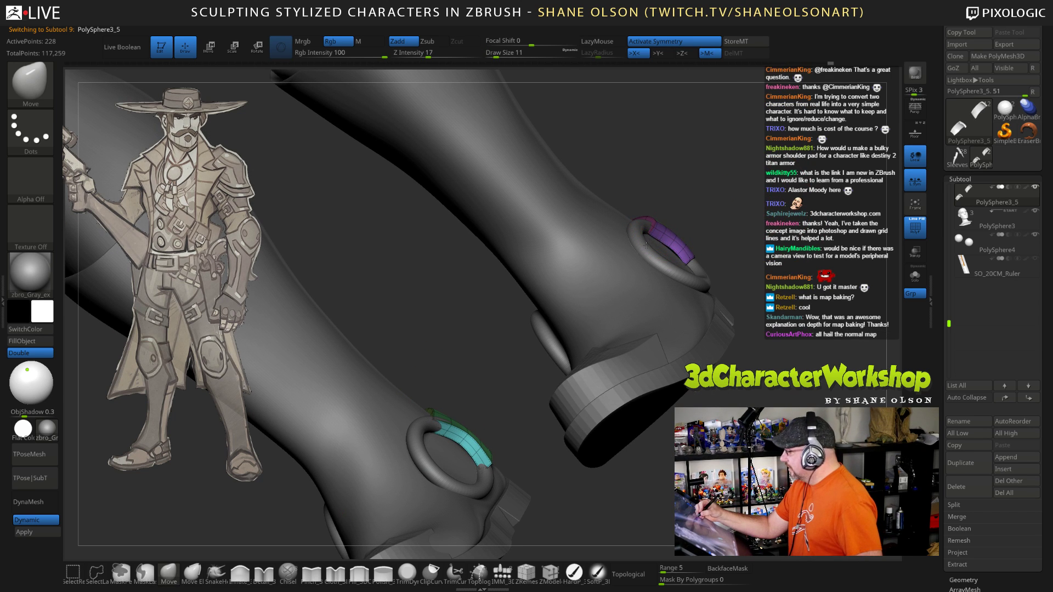
pyautogui.moveTo(646, 245); pyautogui.dragTo(665, 253)
pyautogui.moveTo(757, 250); pyautogui.dragTo(727, 216)
pyautogui.moveTo(651, 236); pyautogui.dragTo(652, 234)
pyautogui.moveTo(741, 233)
pyautogui.mouseDown()
pyautogui.moveTo(750, 287)
pyautogui.moveTo(704, 227)
pyautogui.mouseUp()
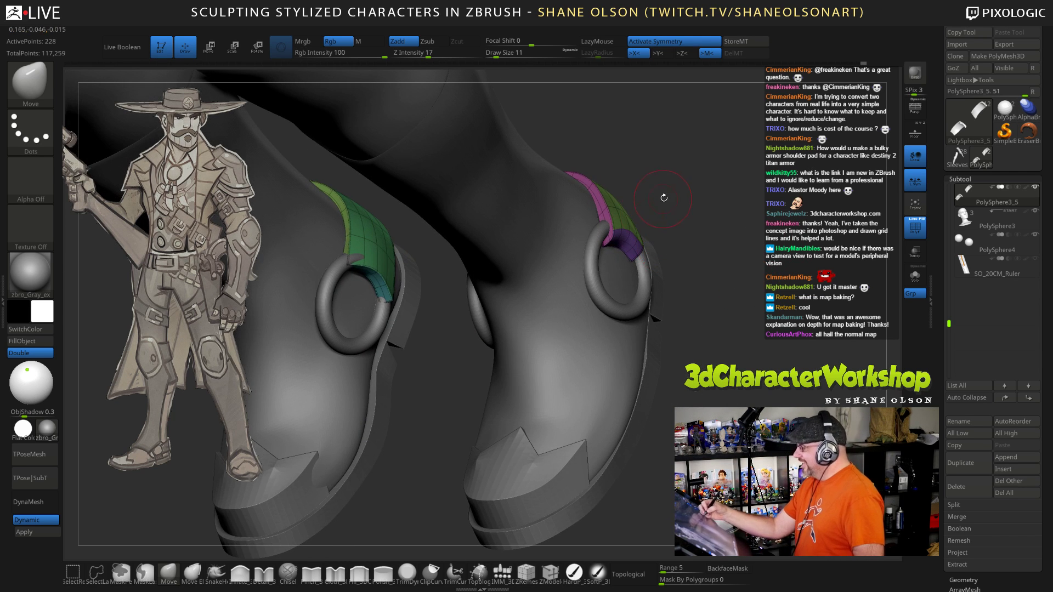
# Step: Inspect how the heel patches wrap around the back and underside of both boots
pyautogui.press('s')
pyautogui.moveTo(664, 200); pyautogui.dragTo(668, 200)
pyautogui.moveTo(726, 265)
pyautogui.mouseDown()
pyautogui.moveTo(626, 236)
pyautogui.moveTo(645, 225)
pyautogui.moveTo(636, 218)
pyautogui.moveTo(625, 271)
pyautogui.mouseUp()
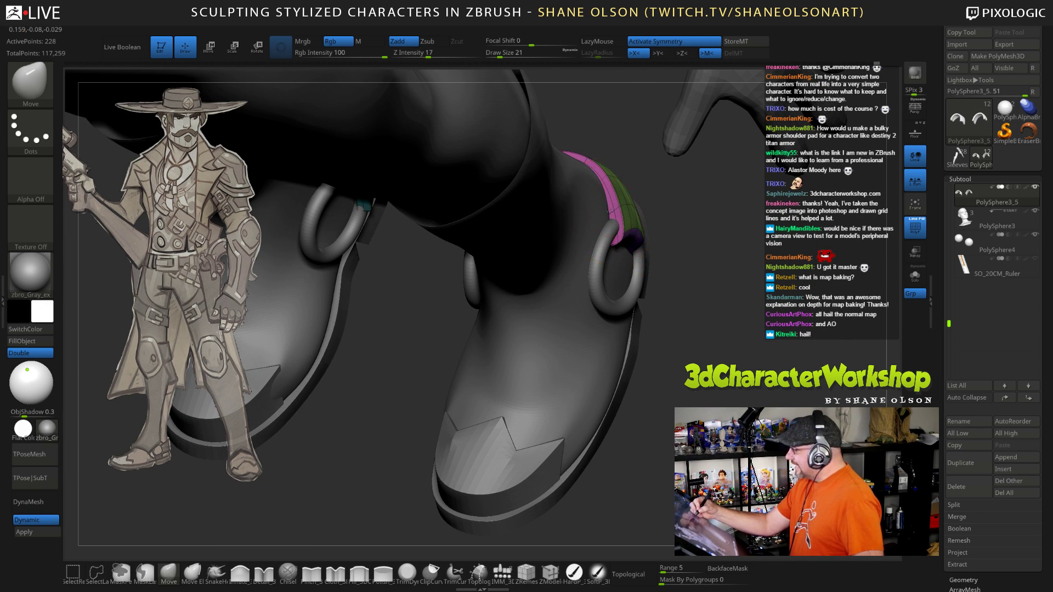
pyautogui.moveTo(754, 319)
pyautogui.mouseDown()
pyautogui.moveTo(706, 247)
pyautogui.moveTo(752, 296)
pyautogui.moveTo(573, 363)
pyautogui.moveTo(576, 292)
pyautogui.moveTo(583, 306)
pyautogui.mouseUp()
pyautogui.press('s')
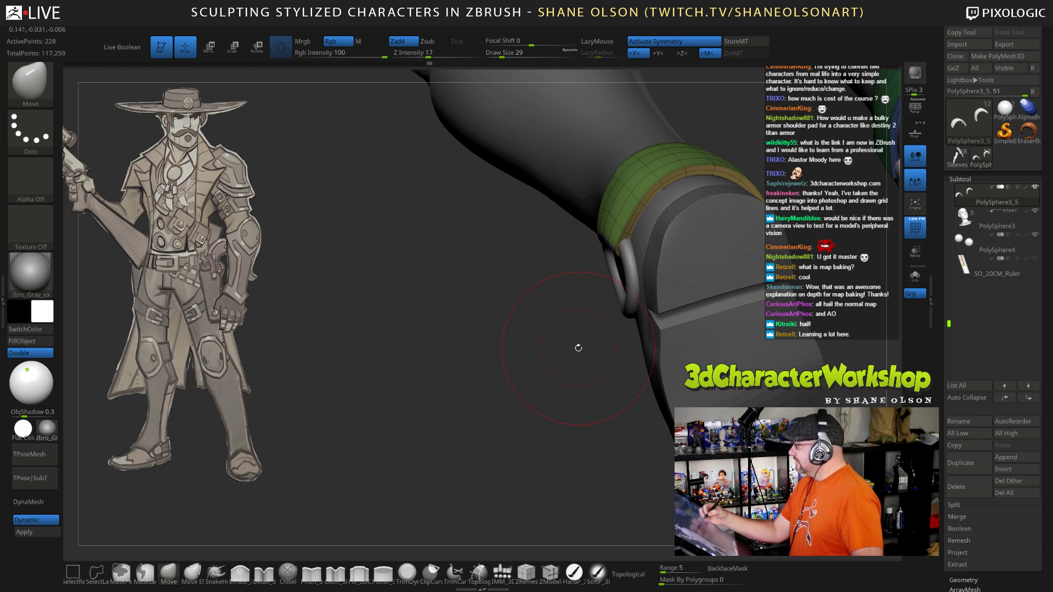
pyautogui.moveTo(574, 350); pyautogui.dragTo(536, 275)
pyautogui.moveTo(549, 351)
pyautogui.mouseDown()
pyautogui.moveTo(526, 382)
pyautogui.moveTo(656, 223)
pyautogui.moveTo(640, 249)
pyautogui.mouseUp()
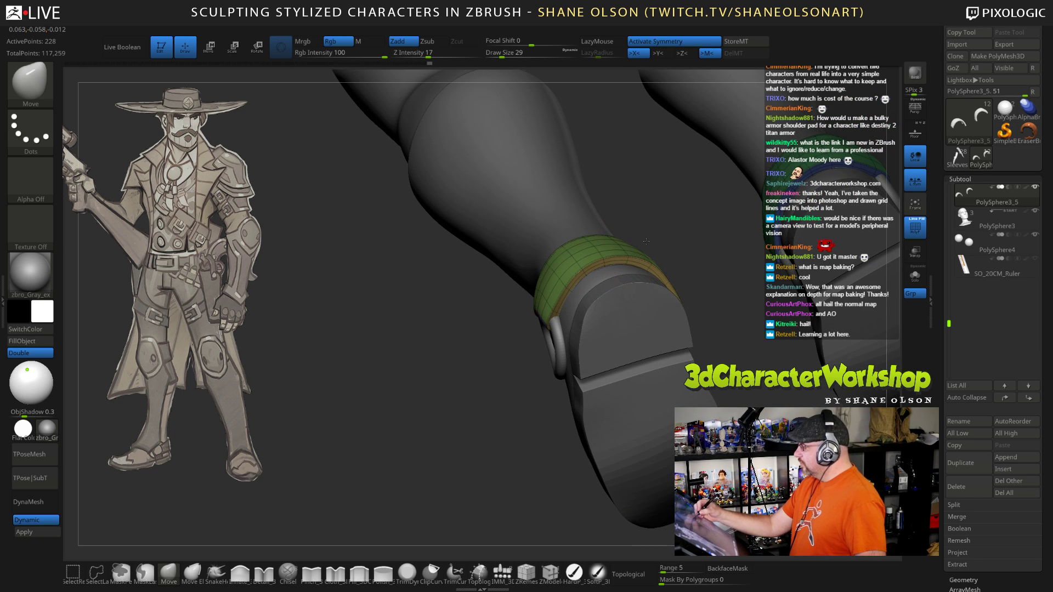
pyautogui.moveTo(670, 206); pyautogui.dragTo(510, 289)
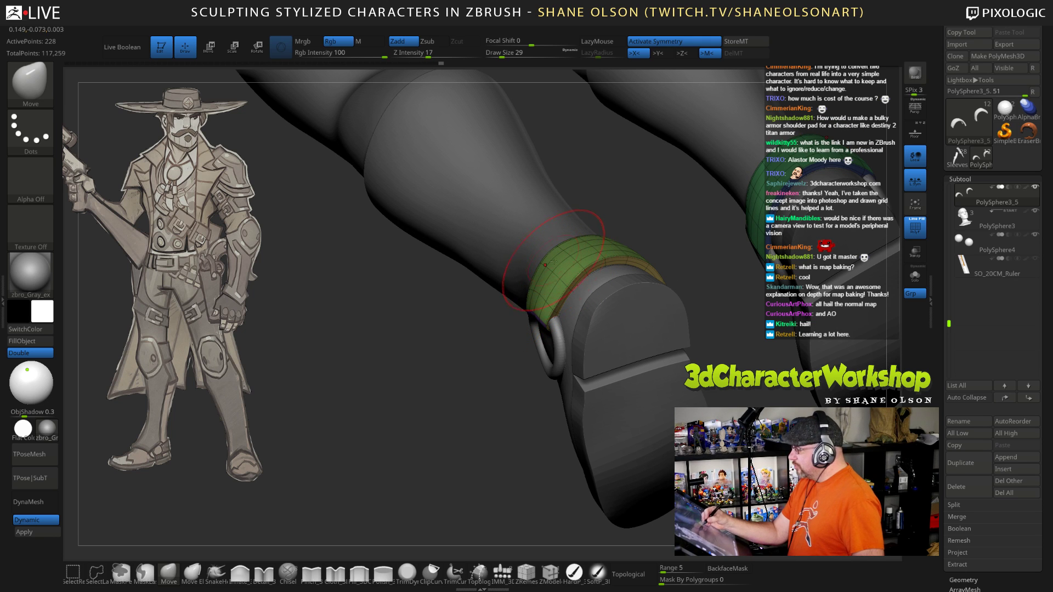
pyautogui.moveTo(511, 290)
pyautogui.mouseDown()
pyautogui.moveTo(557, 269)
pyautogui.moveTo(525, 307)
pyautogui.mouseUp()
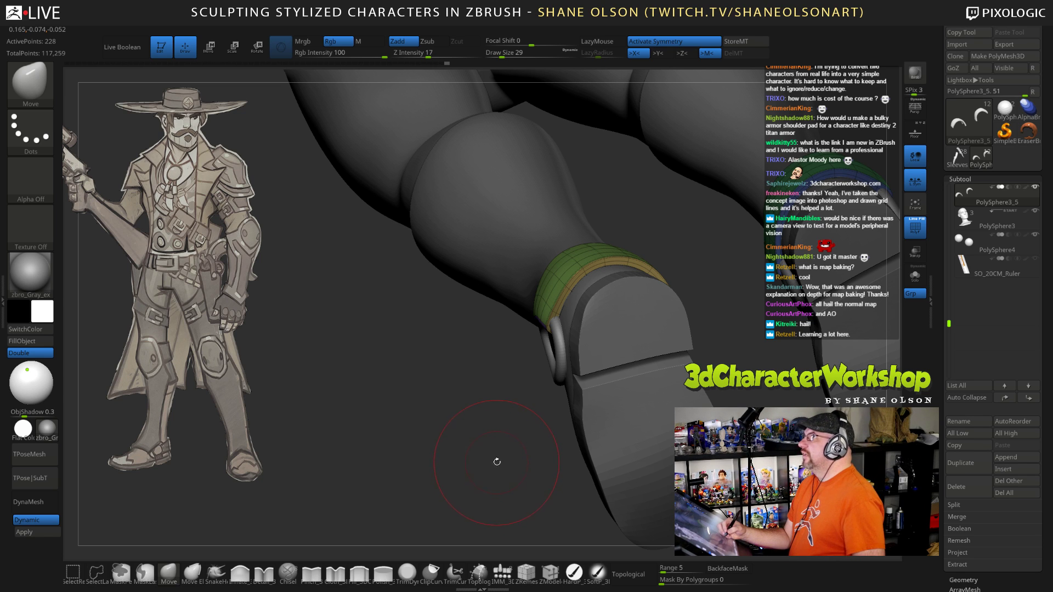
pyautogui.moveTo(498, 462); pyautogui.dragTo(573, 419)
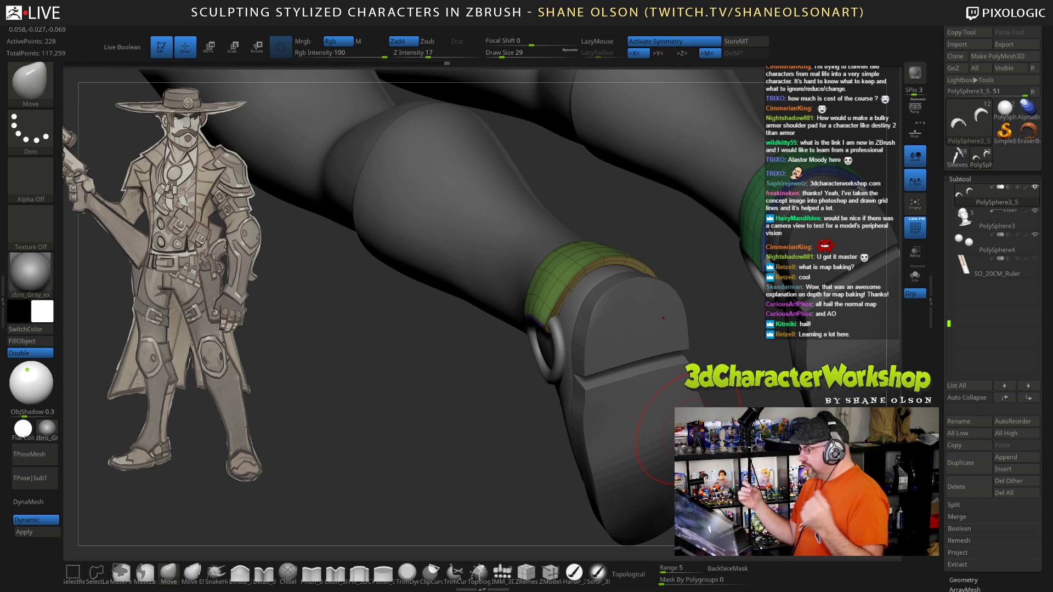
pyautogui.moveTo(522, 471); pyautogui.dragTo(534, 472)
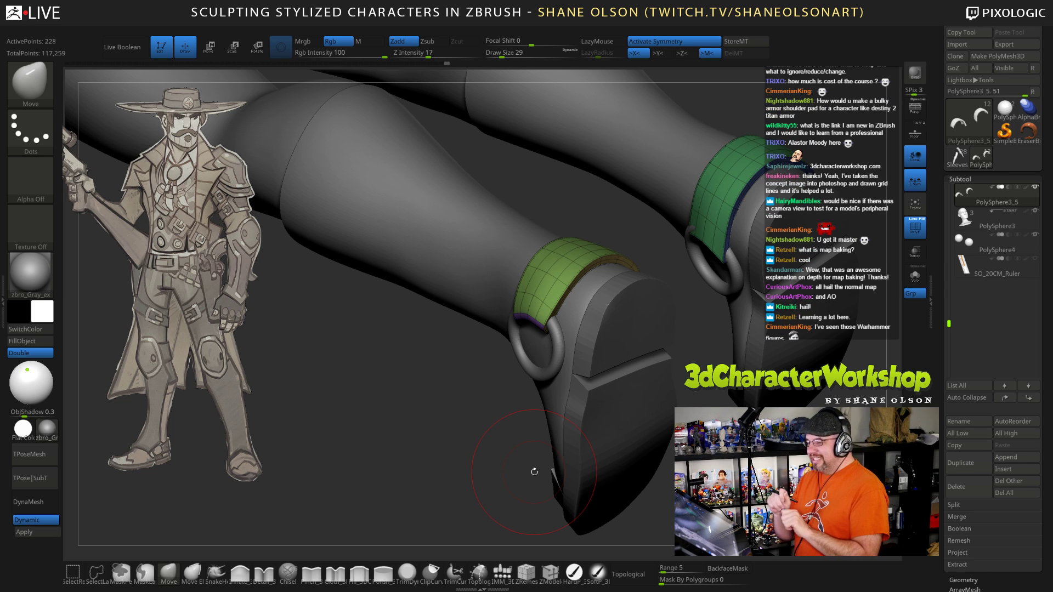
pyautogui.moveTo(589, 460); pyautogui.dragTo(754, 287)
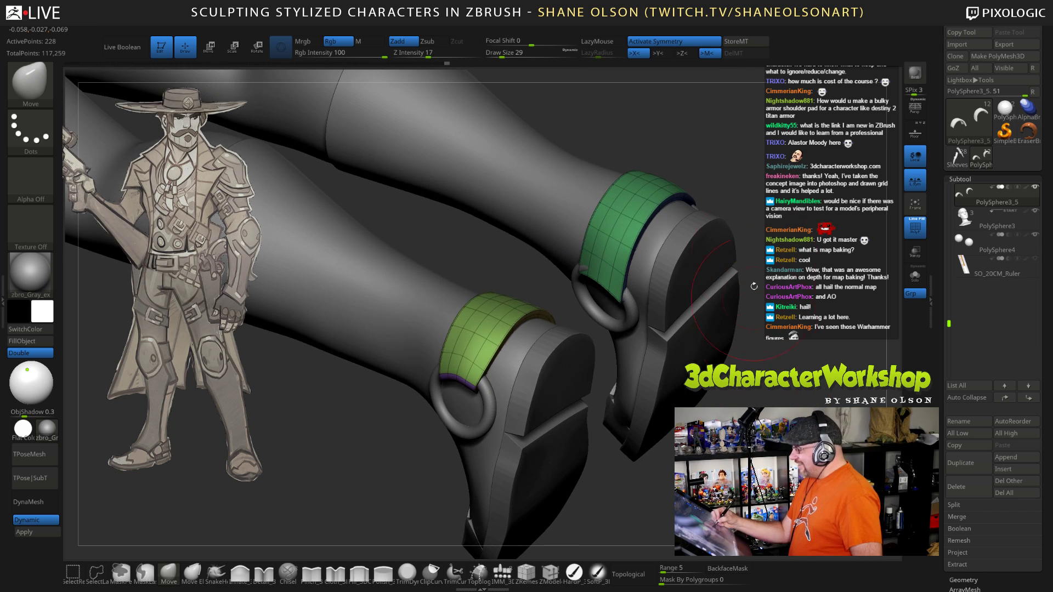
# Step: Adjust the heel patch where it meets the ankle ring with the Move brush at Draw Size 29
pyautogui.moveTo(751, 214); pyautogui.dragTo(692, 239)
pyautogui.moveTo(581, 273); pyautogui.dragTo(582, 275)
pyautogui.moveTo(727, 296); pyautogui.dragTo(729, 399)
pyautogui.moveTo(725, 252); pyautogui.dragTo(705, 356)
pyautogui.moveTo(587, 258); pyautogui.dragTo(581, 254)
pyautogui.moveTo(708, 340)
pyautogui.mouseDown()
pyautogui.moveTo(692, 216)
pyautogui.moveTo(667, 266)
pyautogui.moveTo(668, 293)
pyautogui.mouseUp()
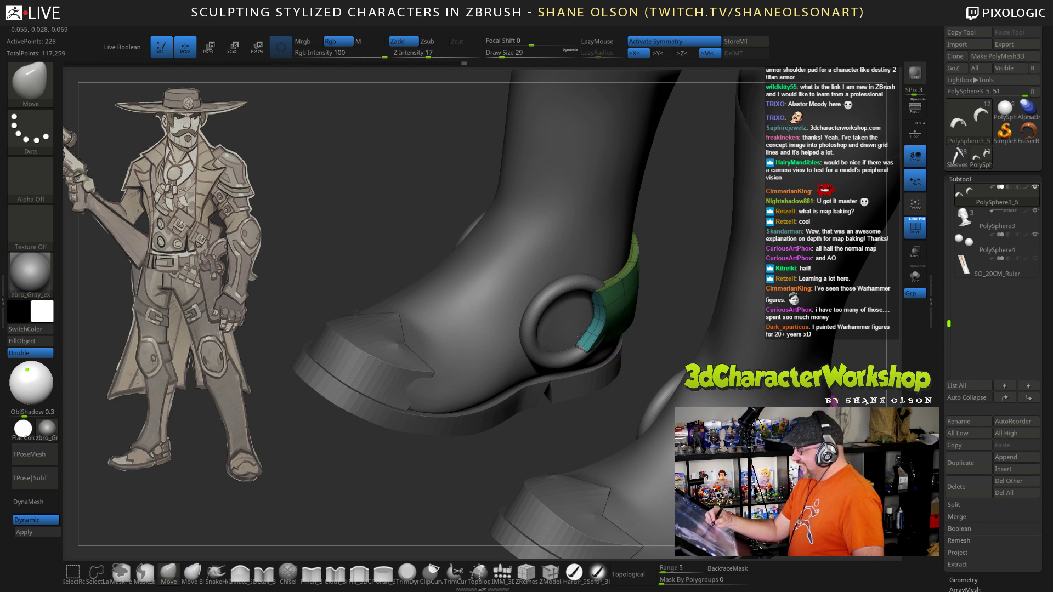
pyautogui.moveTo(669, 327); pyautogui.dragTo(664, 258)
pyautogui.moveTo(597, 271); pyautogui.dragTo(587, 273)
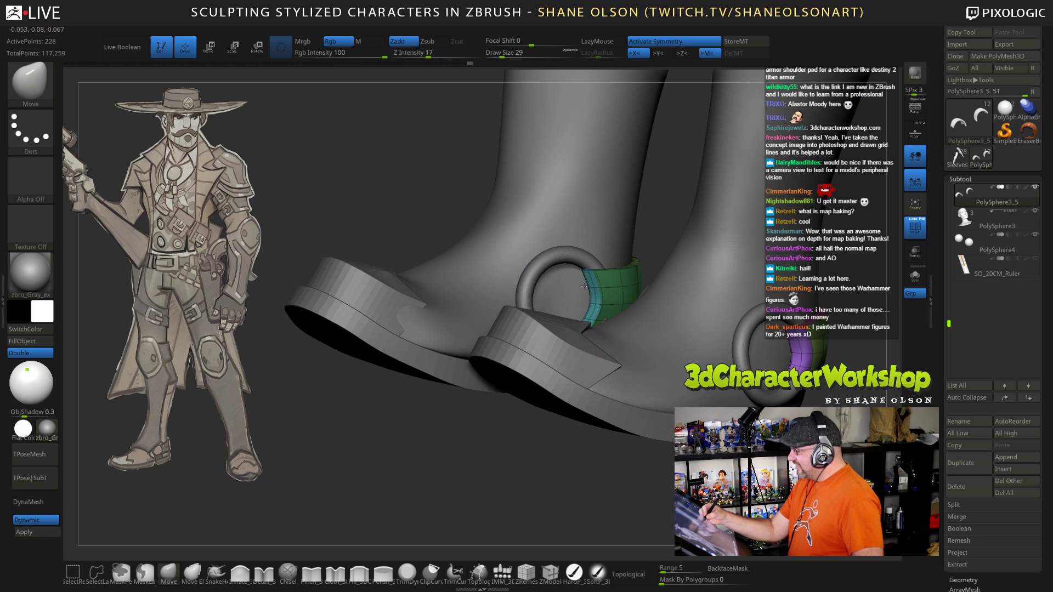
pyautogui.moveTo(647, 255); pyautogui.dragTo(666, 316)
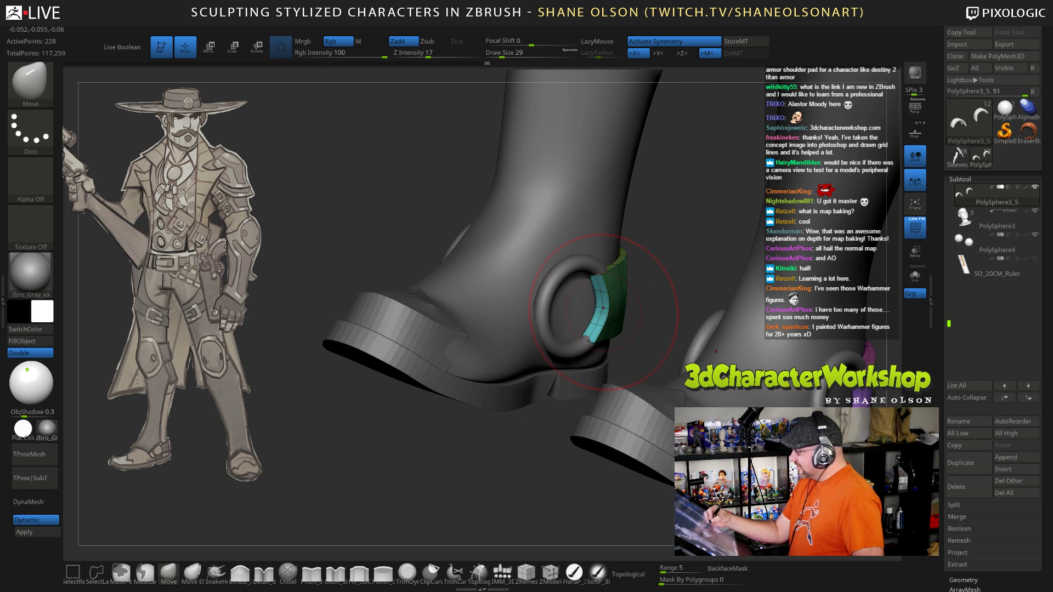
# Step: Refine the heel patch's front strip inside the ring with the Move brush at Draw Size 13
pyautogui.press('s')
pyautogui.moveTo(603, 310); pyautogui.dragTo(593, 322)
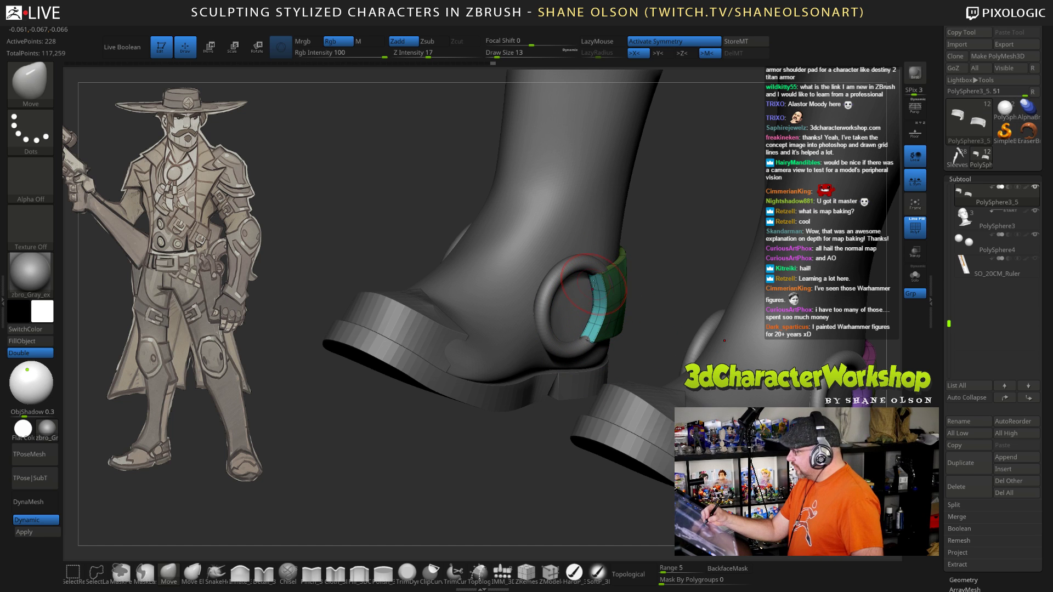
pyautogui.moveTo(595, 286); pyautogui.dragTo(593, 284)
pyautogui.moveTo(648, 323)
pyautogui.mouseDown()
pyautogui.moveTo(636, 263)
pyautogui.moveTo(623, 304)
pyautogui.moveTo(640, 305)
pyautogui.moveTo(643, 325)
pyautogui.mouseUp()
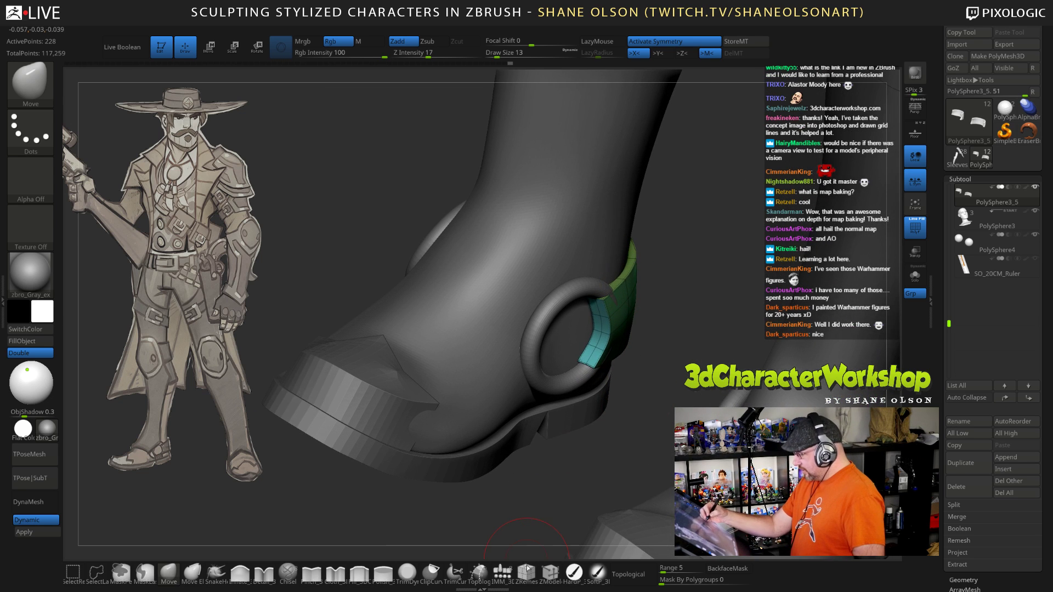
# Step: Crease a heel patch edge loop with ZModeler's Crease action on EdgeLoop Partial, and return the edge action to Slide
pyautogui.click(552, 574)
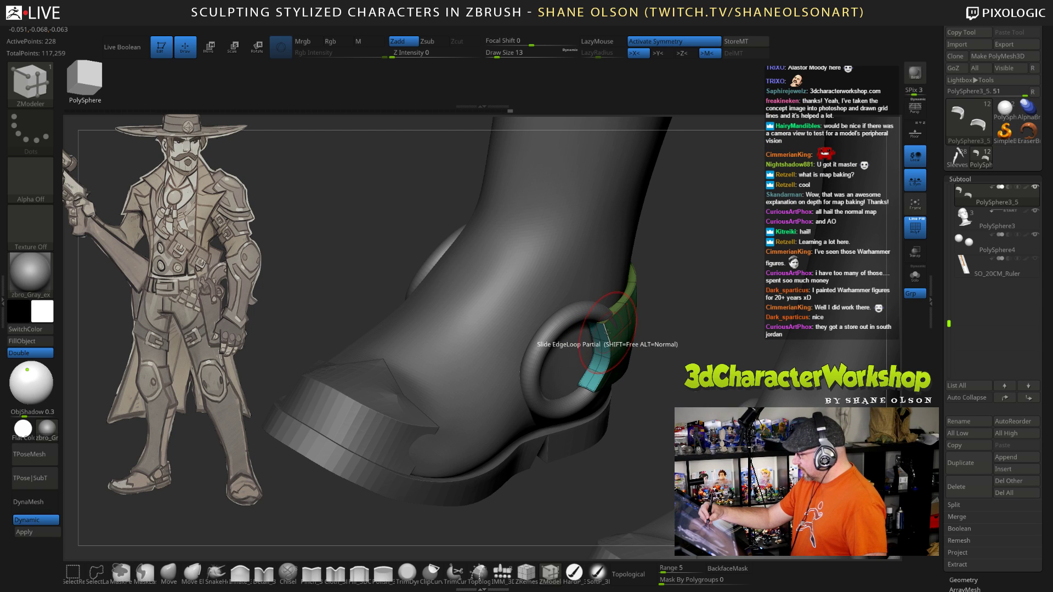
pyautogui.press('space')
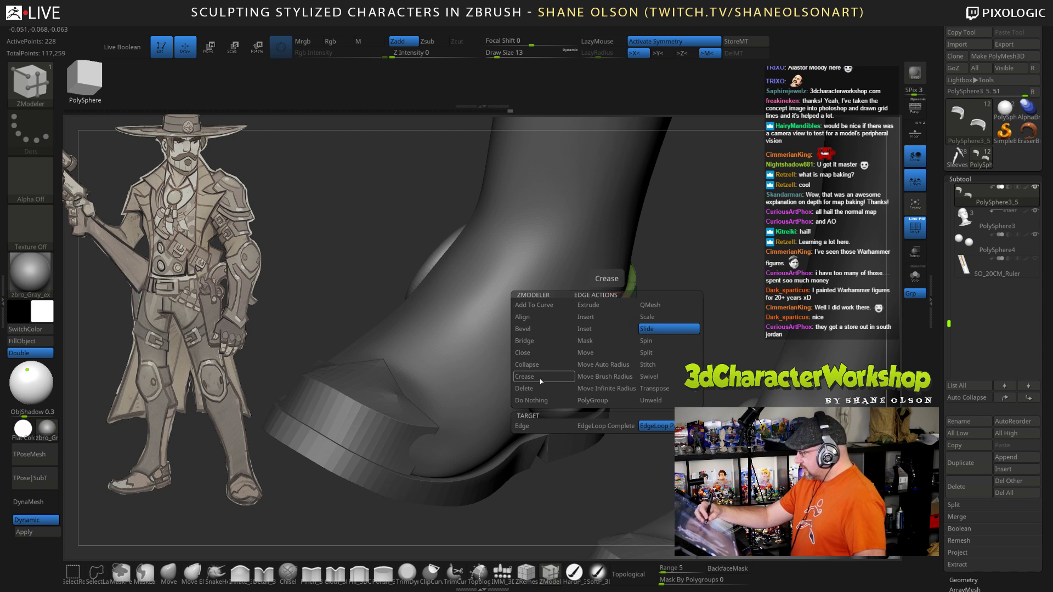
pyautogui.click(525, 377)
pyautogui.click(636, 307)
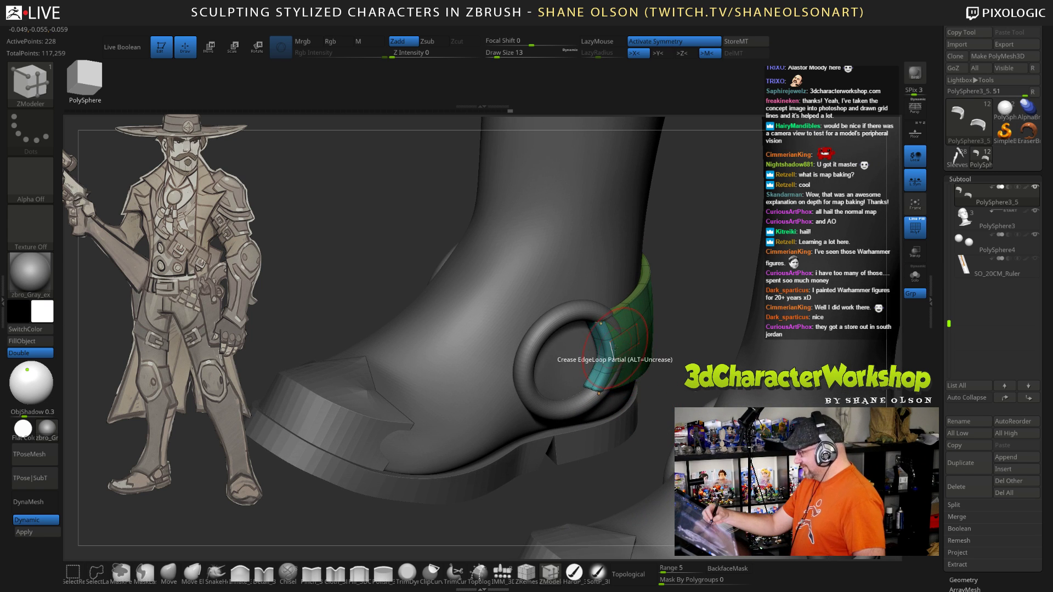
pyautogui.press('space')
pyautogui.click(660, 329)
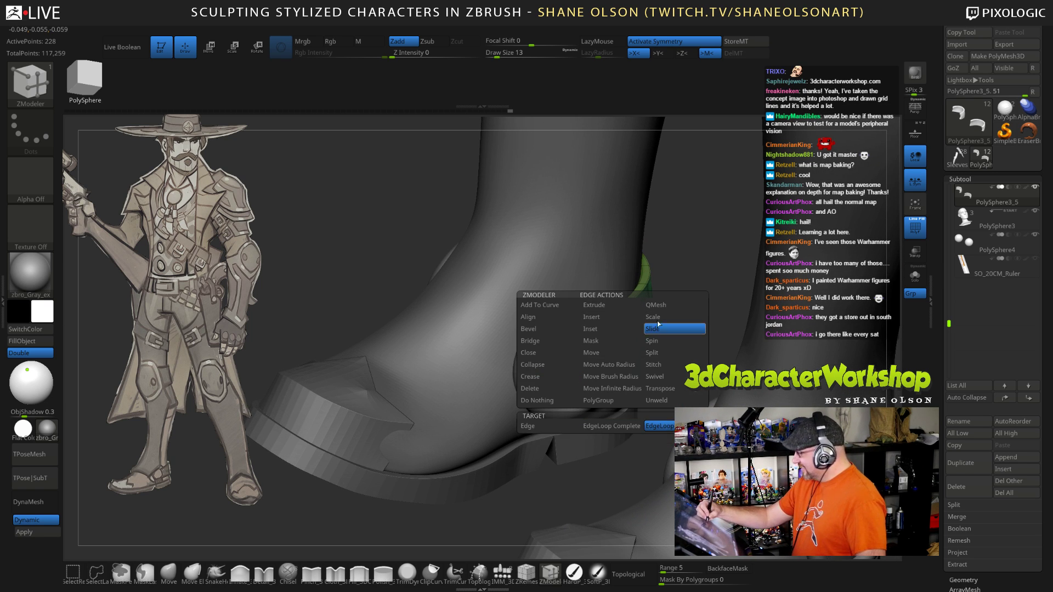
# Step: Turn off the heel patches' dynamic subdivision and check their low-poly shape against the ring
pyautogui.hotkey('shift', 'd')
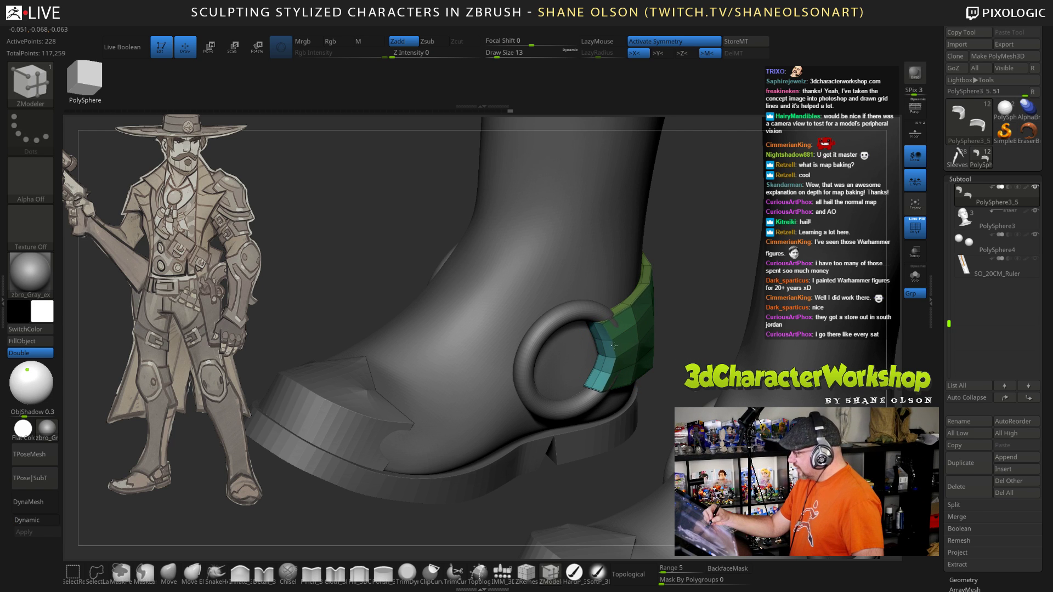
pyautogui.moveTo(662, 378); pyautogui.dragTo(631, 357)
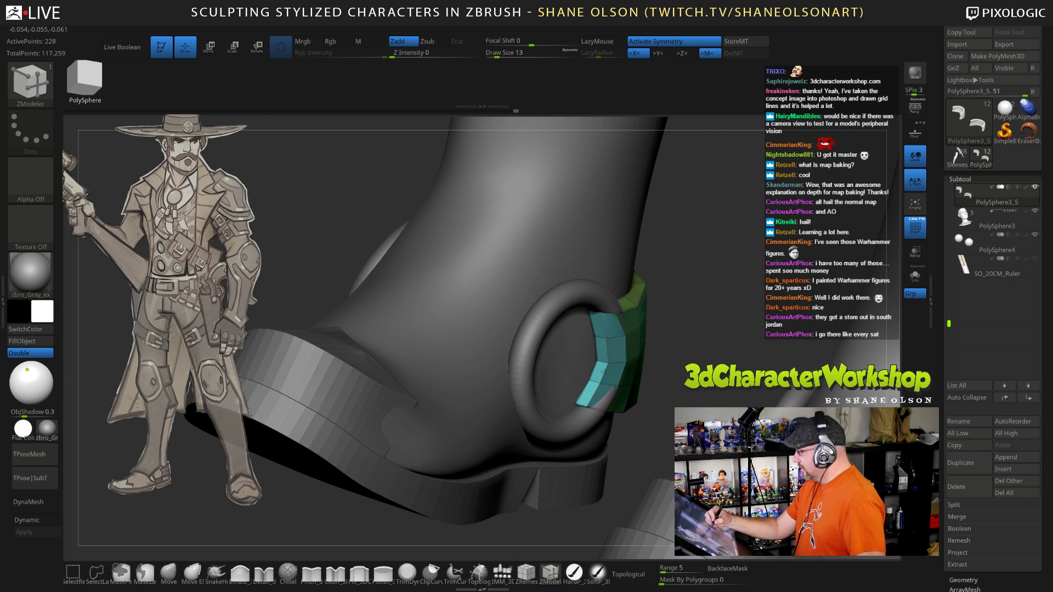
pyautogui.moveTo(704, 366)
pyautogui.mouseDown()
pyautogui.moveTo(696, 299)
pyautogui.moveTo(696, 328)
pyautogui.mouseUp()
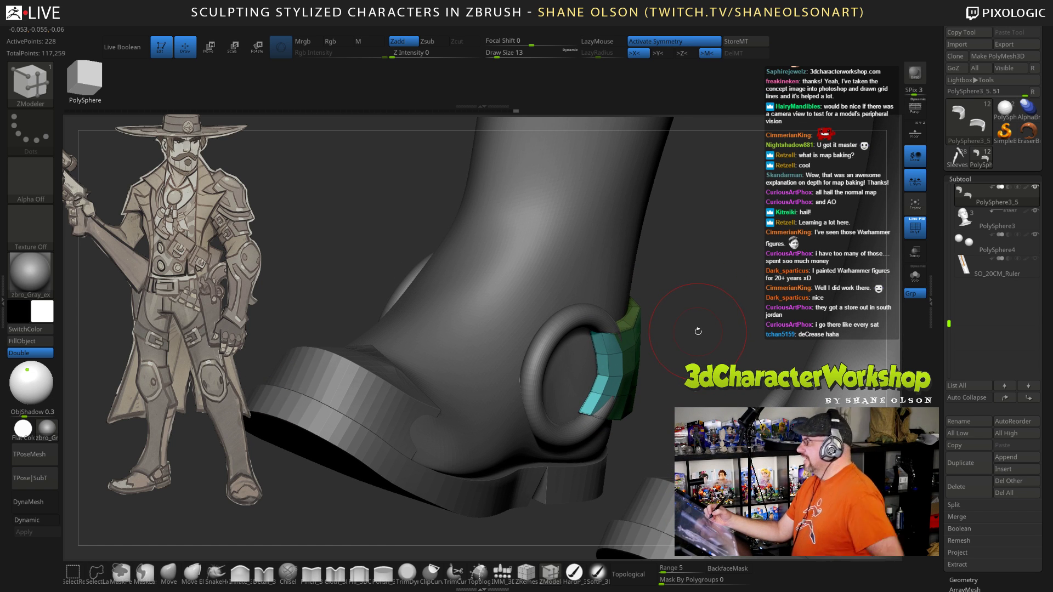
pyautogui.moveTo(674, 318); pyautogui.dragTo(657, 418)
# Step: Adjust the heel patch's front strip where it passes the ankle ring with the Move brush at Draw Size 17
pyautogui.click(168, 574)
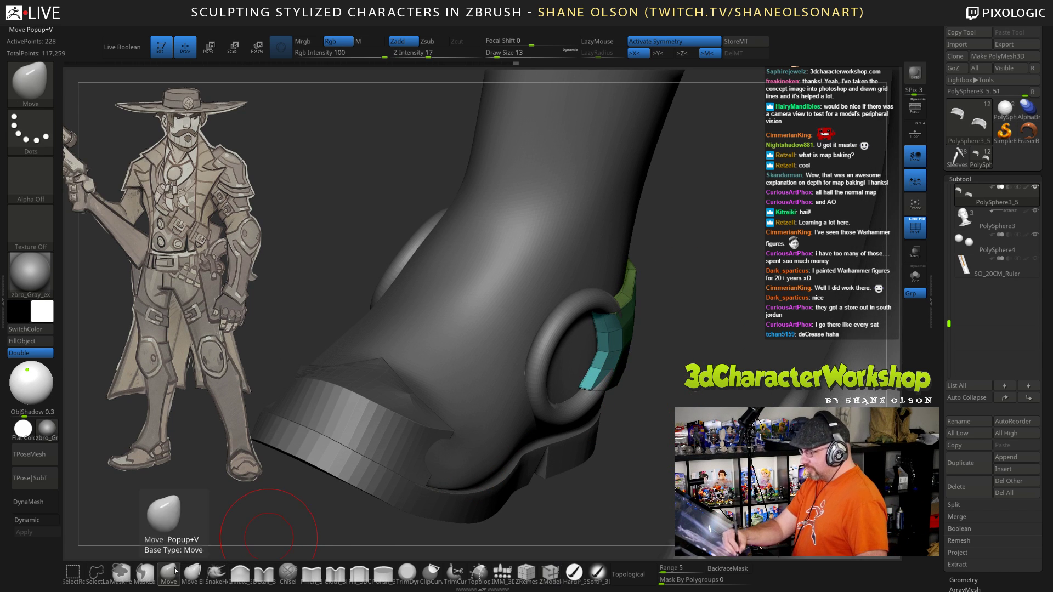
pyautogui.press('s')
pyautogui.moveTo(704, 276); pyautogui.dragTo(713, 275)
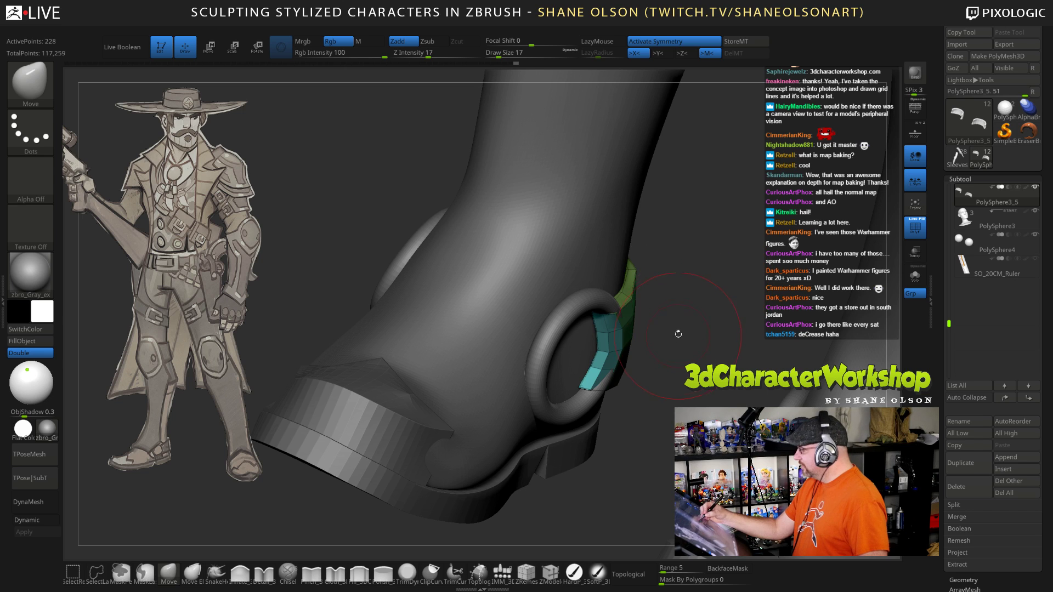
pyautogui.moveTo(677, 334); pyautogui.dragTo(591, 330)
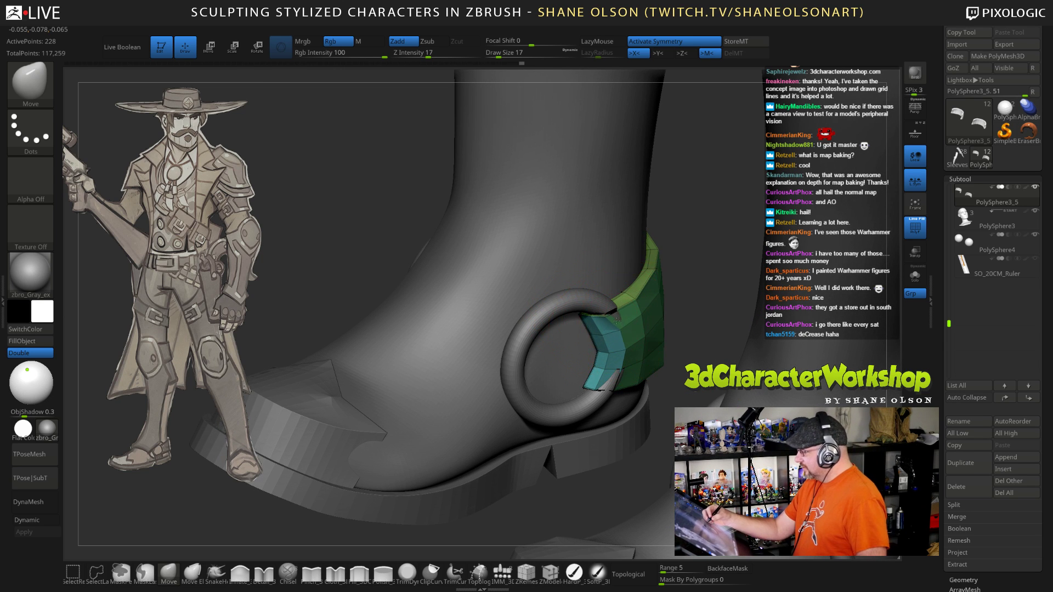
pyautogui.moveTo(617, 320)
pyautogui.mouseDown()
pyautogui.moveTo(629, 309)
pyautogui.moveTo(622, 321)
pyautogui.mouseUp()
pyautogui.moveTo(678, 346)
pyautogui.mouseDown()
pyautogui.moveTo(608, 356)
pyautogui.moveTo(586, 346)
pyautogui.moveTo(589, 377)
pyautogui.moveTo(597, 324)
pyautogui.mouseUp()
# Step: Pull the heel patch's front strip and lower corner outward over the ring with the Move brush at Draw Sizes 12 and 14
pyautogui.press('s')
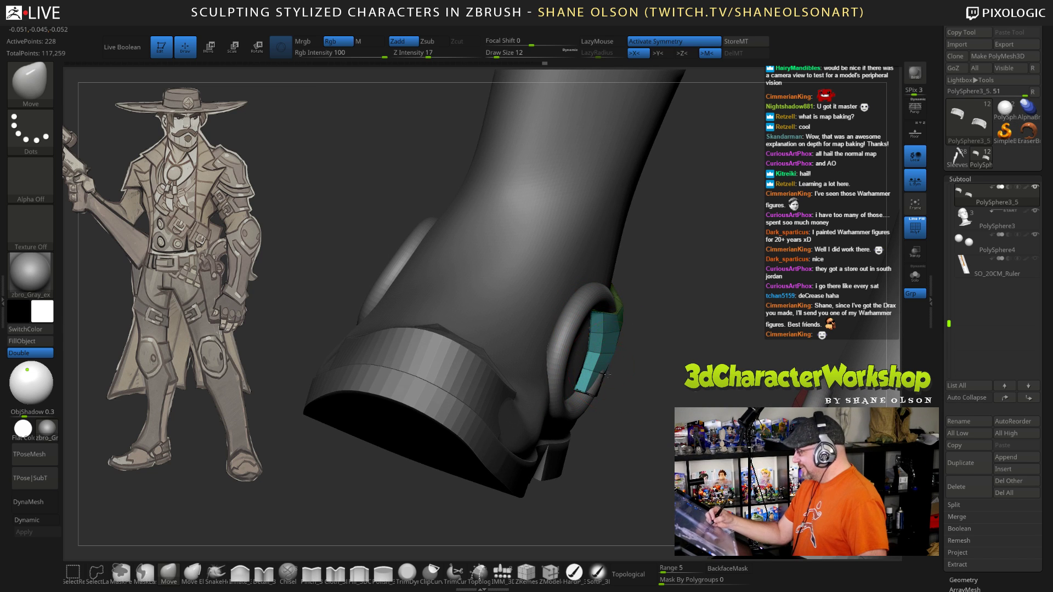
pyautogui.moveTo(606, 376)
pyautogui.mouseDown()
pyautogui.moveTo(599, 409)
pyautogui.moveTo(635, 409)
pyautogui.moveTo(603, 377)
pyautogui.moveTo(631, 396)
pyautogui.mouseUp()
pyautogui.press('s')
pyautogui.moveTo(687, 308)
pyautogui.mouseDown()
pyautogui.moveTo(633, 336)
pyautogui.moveTo(612, 323)
pyautogui.moveTo(587, 366)
pyautogui.moveTo(599, 351)
pyautogui.moveTo(595, 303)
pyautogui.moveTo(611, 377)
pyautogui.moveTo(622, 376)
pyautogui.mouseUp()
pyautogui.press('s')
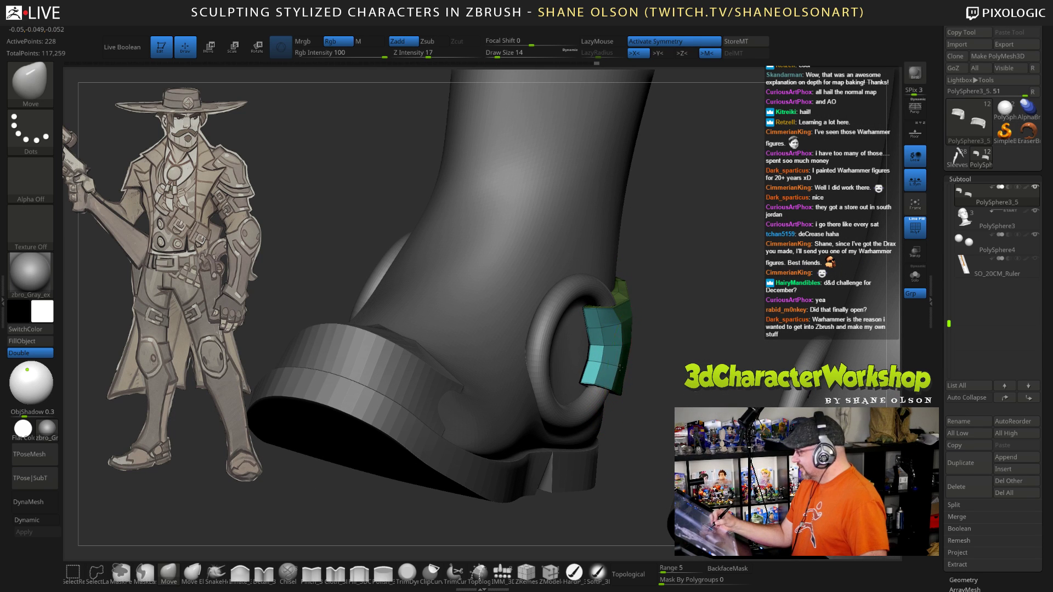
# Step: Fine-tune individual points along the heel patch's front strip and upper edge with the Move brush at Draw Size 5
pyautogui.press('s')
pyautogui.moveTo(675, 316); pyautogui.dragTo(670, 317)
pyautogui.moveTo(625, 352); pyautogui.dragTo(623, 366)
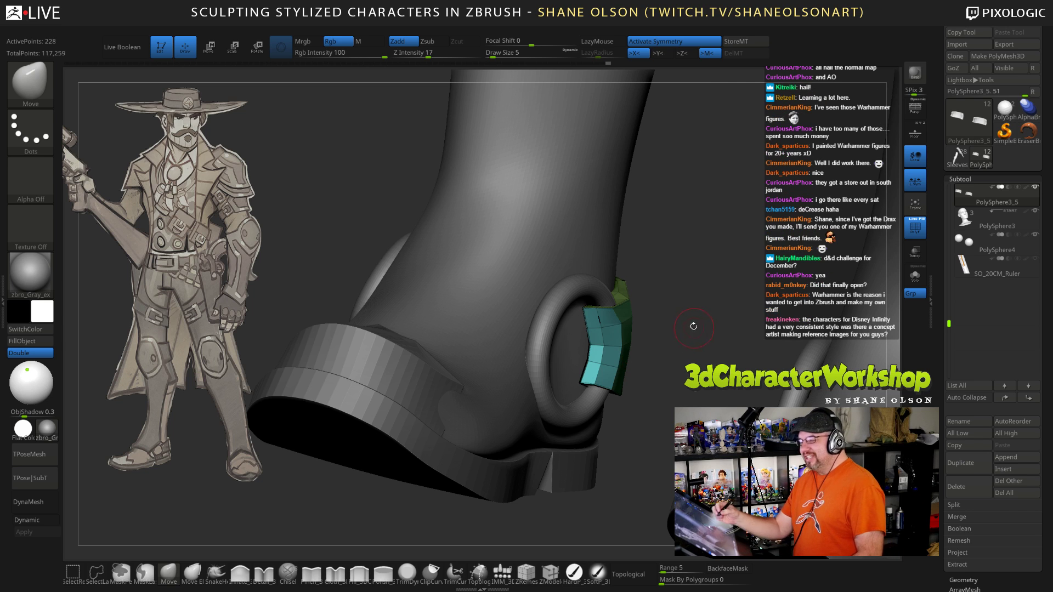
pyautogui.moveTo(684, 293)
pyautogui.mouseDown()
pyautogui.moveTo(665, 333)
pyautogui.moveTo(583, 329)
pyautogui.mouseUp()
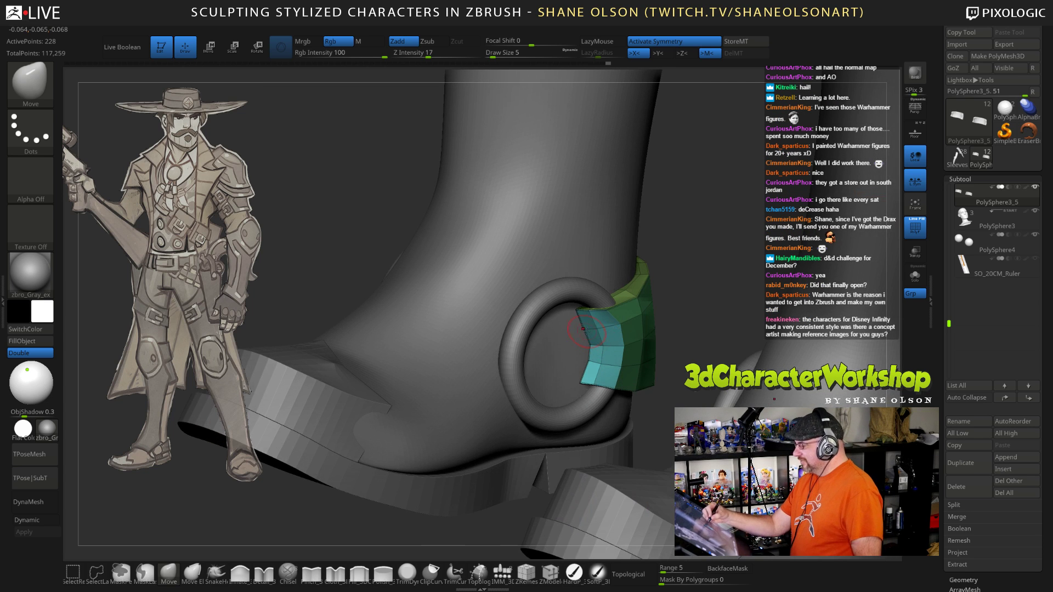
pyautogui.moveTo(680, 322)
pyautogui.mouseDown()
pyautogui.moveTo(679, 346)
pyautogui.moveTo(625, 334)
pyautogui.mouseUp()
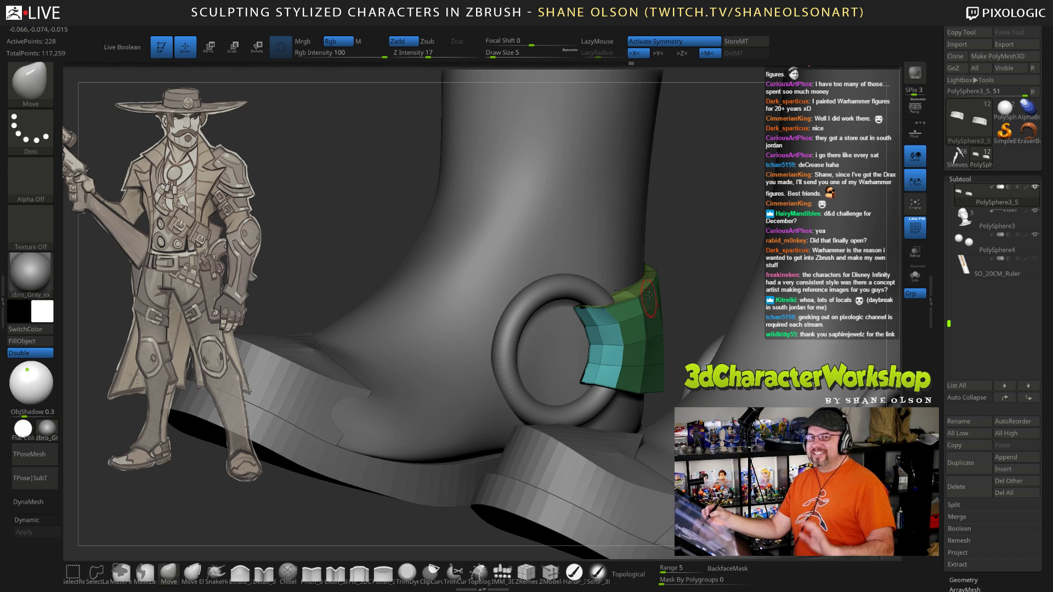
pyautogui.moveTo(670, 301); pyautogui.dragTo(678, 324)
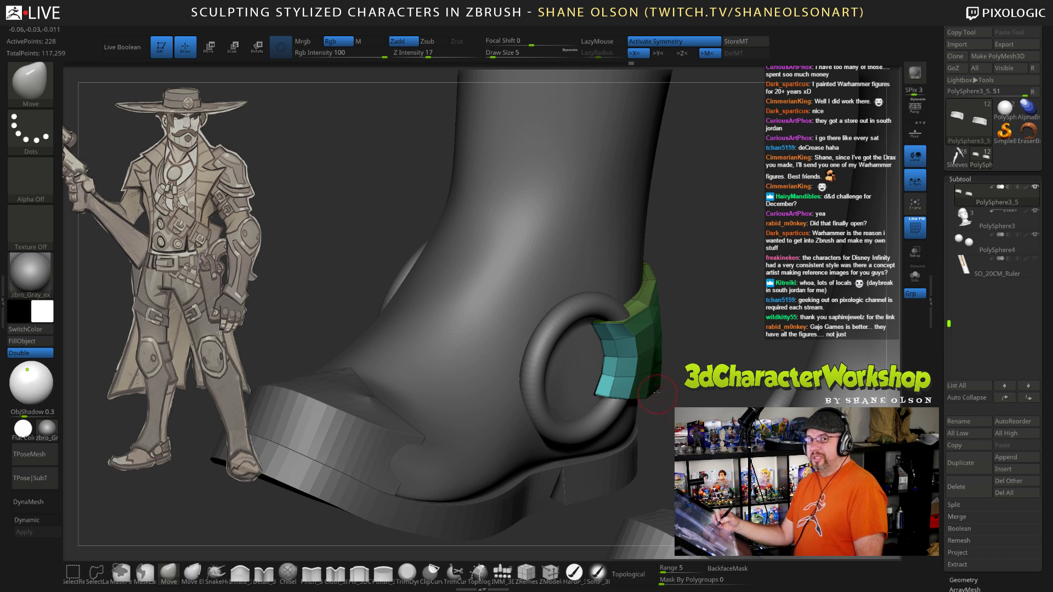
# Step: Refine the heel patch's side surface and lower edge beside the ring with the Move brush at Draw Sizes 6 and 11
pyautogui.moveTo(659, 402)
pyautogui.mouseDown()
pyautogui.moveTo(697, 347)
pyautogui.moveTo(619, 325)
pyautogui.moveTo(636, 347)
pyautogui.mouseUp()
pyautogui.press('s')
pyautogui.press('s')
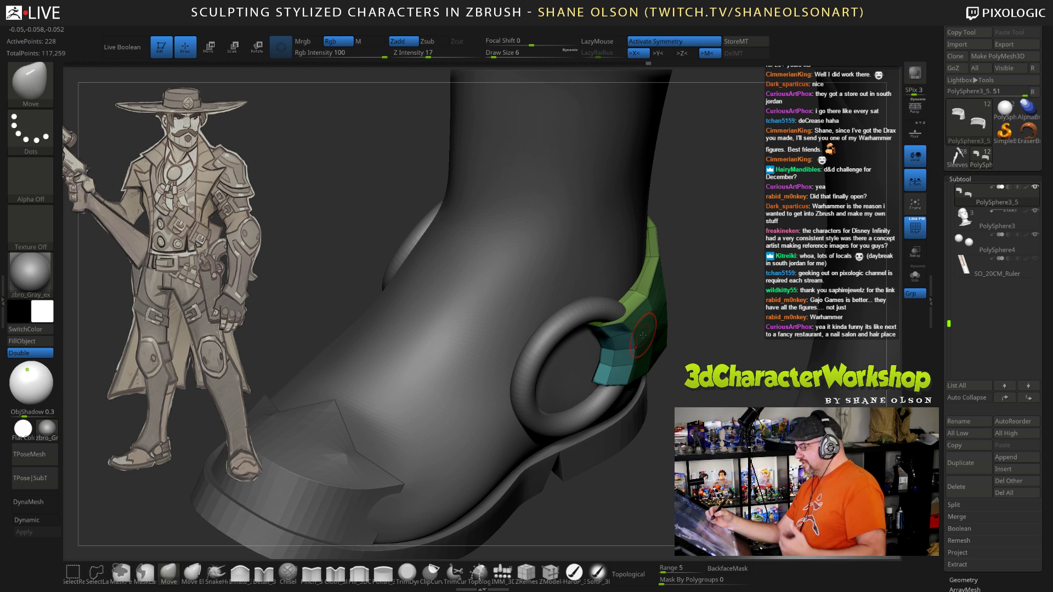
pyautogui.moveTo(643, 334); pyautogui.dragTo(609, 392)
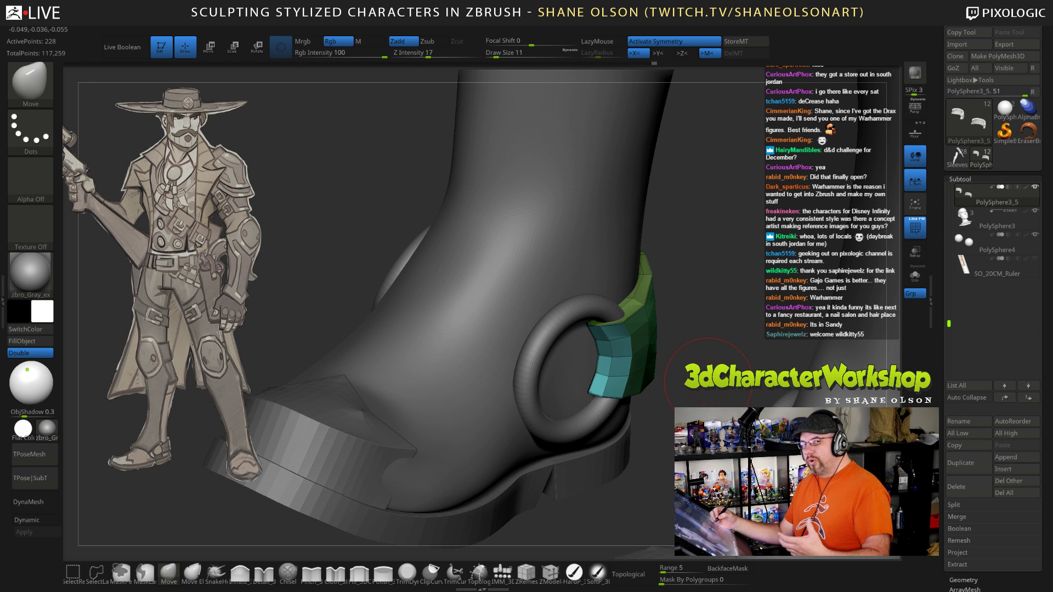
# Step: Make the ankle rings the active subtool and enlarge the Move brush to Draw Size 19
pyautogui.moveTo(697, 354); pyautogui.dragTo(697, 361)
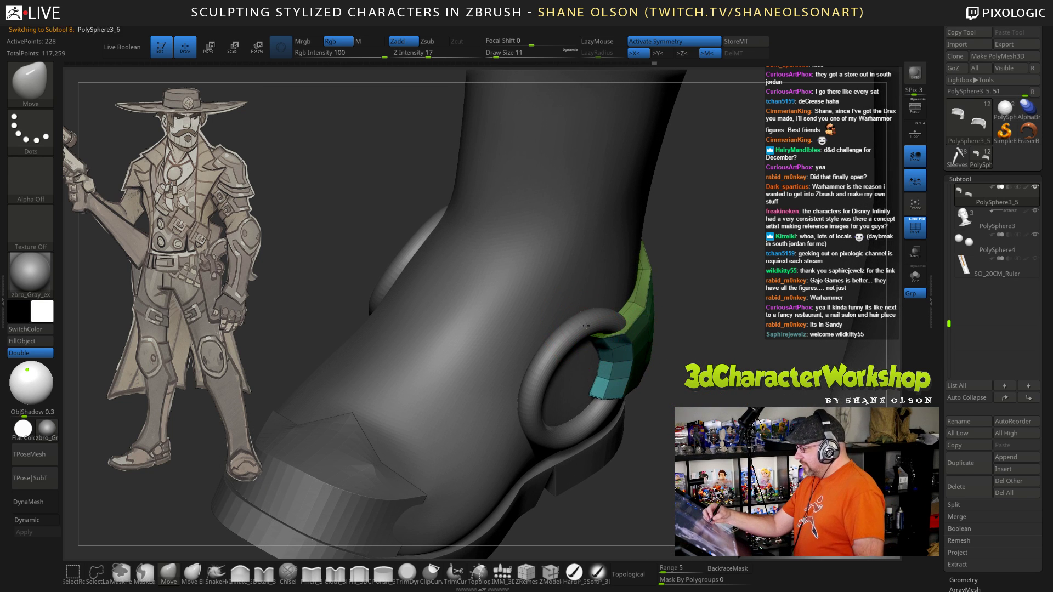
pyautogui.moveTo(701, 364); pyautogui.dragTo(648, 379)
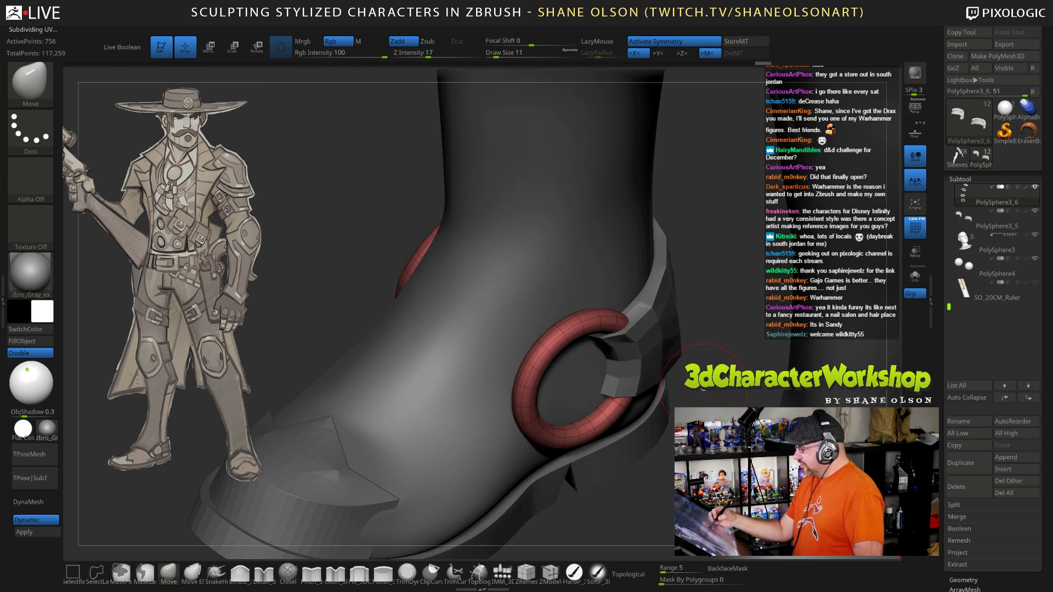
pyautogui.press(']')
pyautogui.press(']')
pyautogui.press(']')
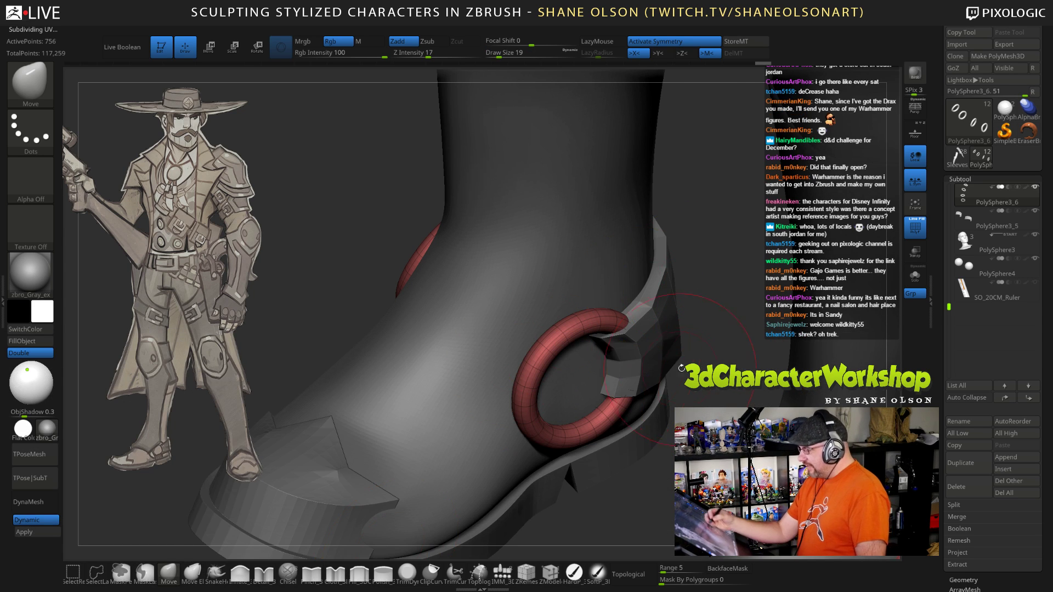
# Step: Adjust the ankle ring's position against the side of the boot with the Move brush
pyautogui.moveTo(685, 367)
pyautogui.mouseDown()
pyautogui.moveTo(665, 378)
pyautogui.moveTo(691, 388)
pyautogui.moveTo(672, 370)
pyautogui.mouseUp()
pyautogui.moveTo(571, 333); pyautogui.dragTo(572, 335)
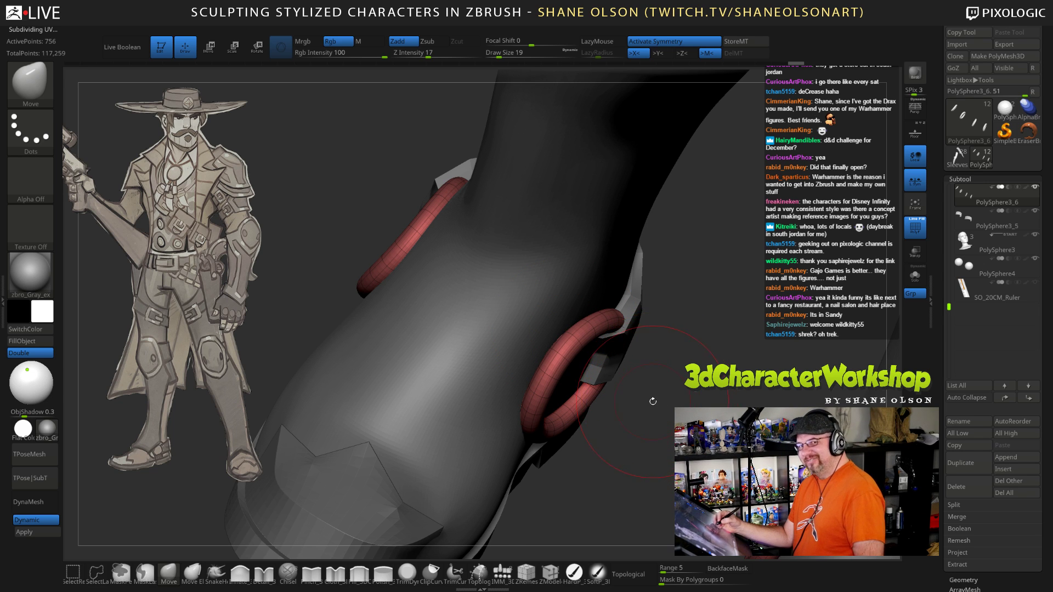
pyautogui.moveTo(653, 401)
pyautogui.mouseDown()
pyautogui.moveTo(609, 413)
pyautogui.moveTo(667, 412)
pyautogui.moveTo(676, 386)
pyautogui.moveTo(608, 372)
pyautogui.moveTo(563, 343)
pyautogui.mouseUp()
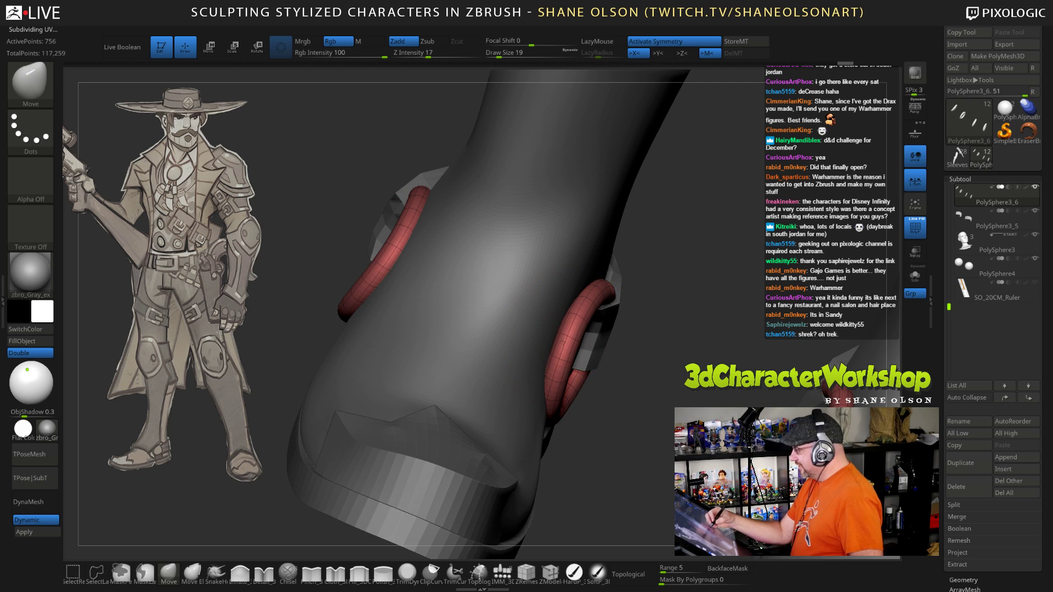
pyautogui.moveTo(685, 260)
pyautogui.mouseDown()
pyautogui.moveTo(639, 299)
pyautogui.moveTo(617, 268)
pyautogui.mouseUp()
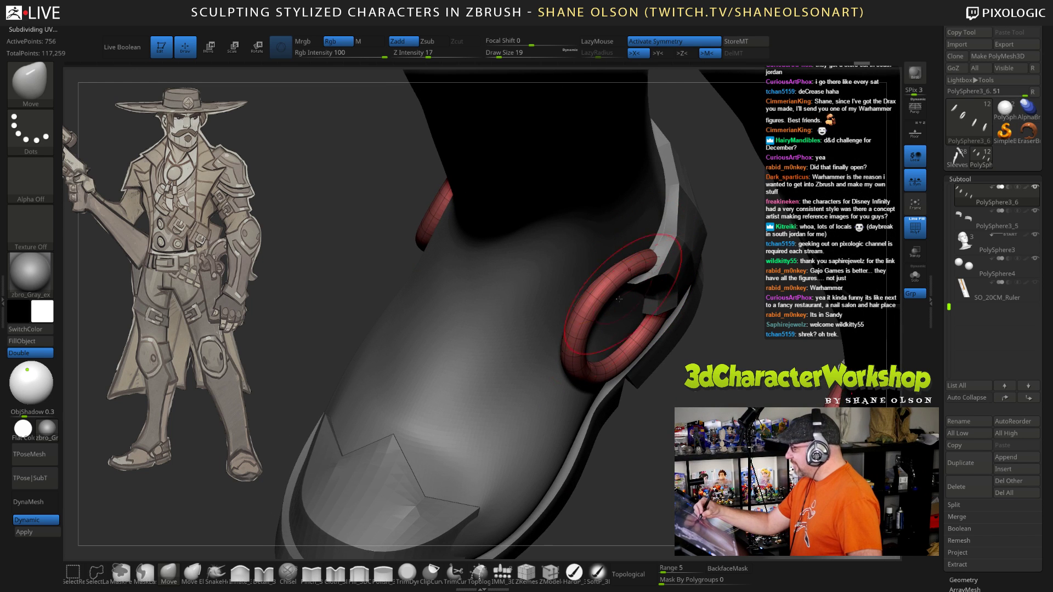
pyautogui.moveTo(582, 300); pyautogui.dragTo(599, 261)
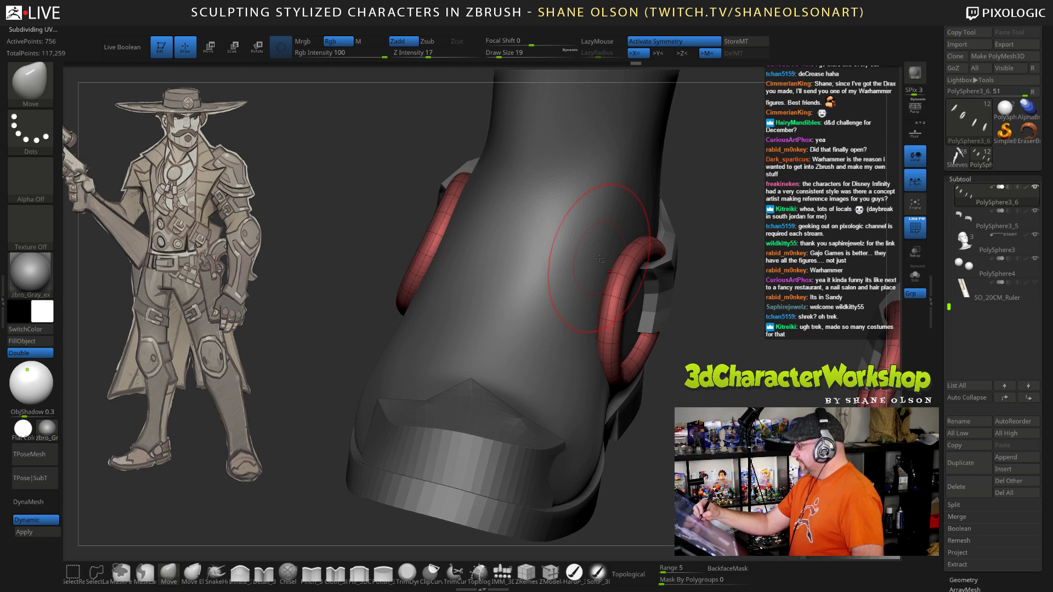
# Step: Select the boot mesh, pull its ankle surface toward the ring with the Move brush at draw size 23, and hide the wireframe
pyautogui.keyDown('alt'); pyautogui.click(573, 265); pyautogui.keyUp('alt')
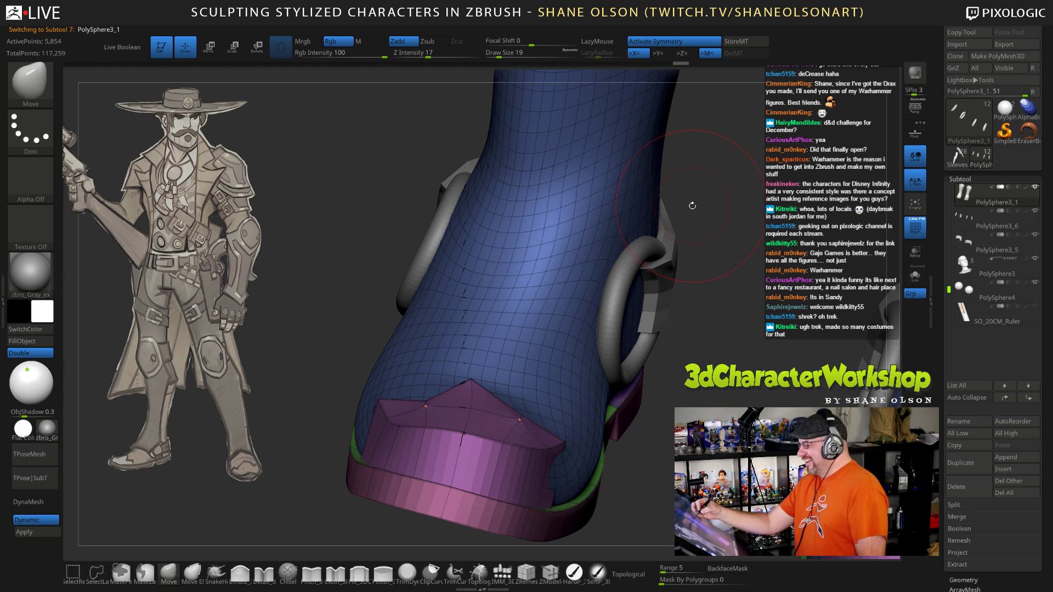
pyautogui.press('s')
pyautogui.moveTo(692, 206); pyautogui.dragTo(694, 207)
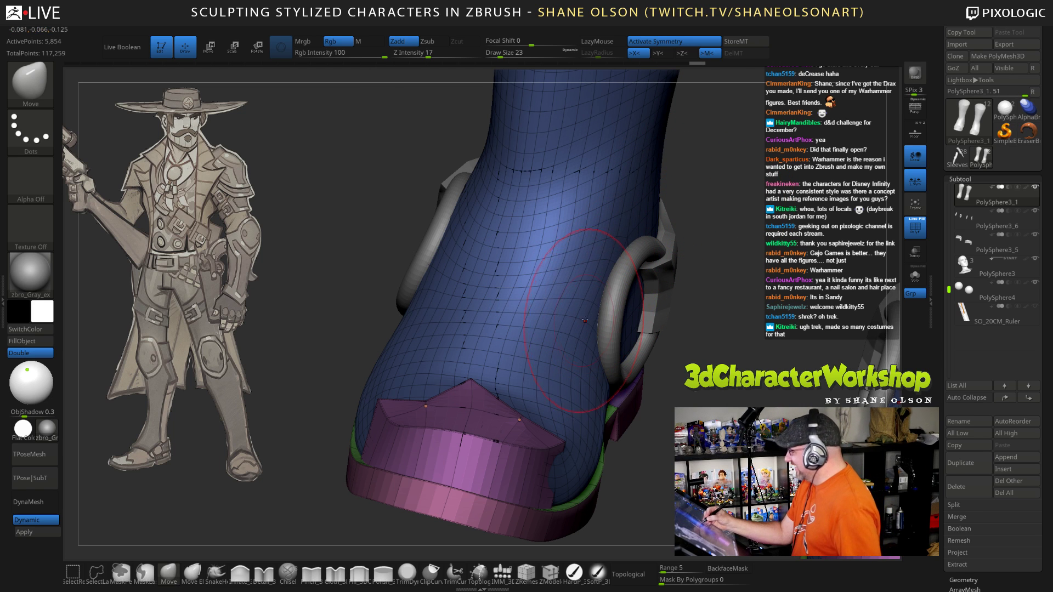
pyautogui.moveTo(610, 288); pyautogui.dragTo(659, 316)
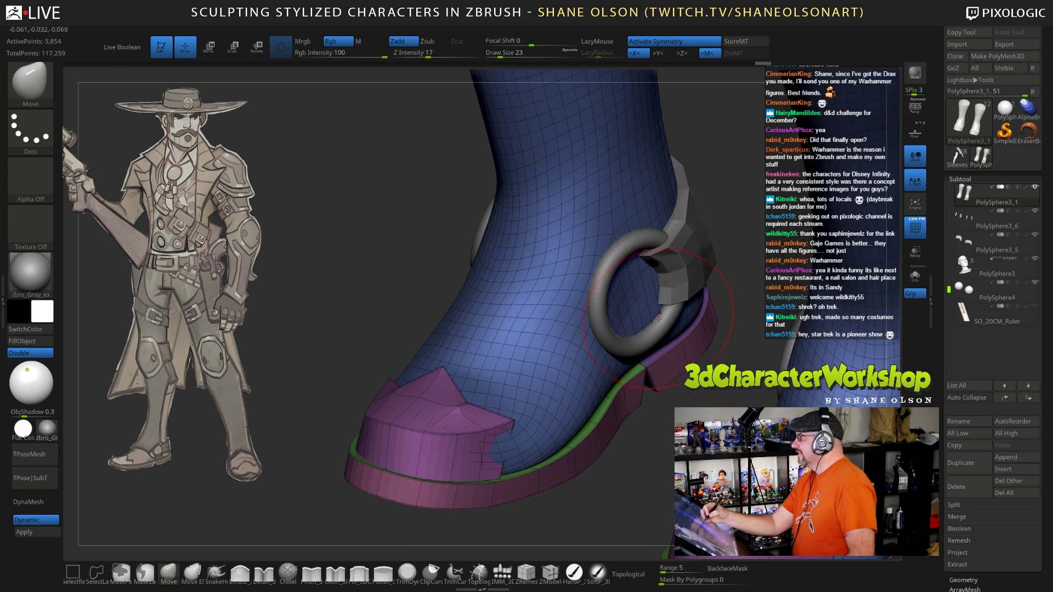
pyautogui.hotkey('shift', 'f')
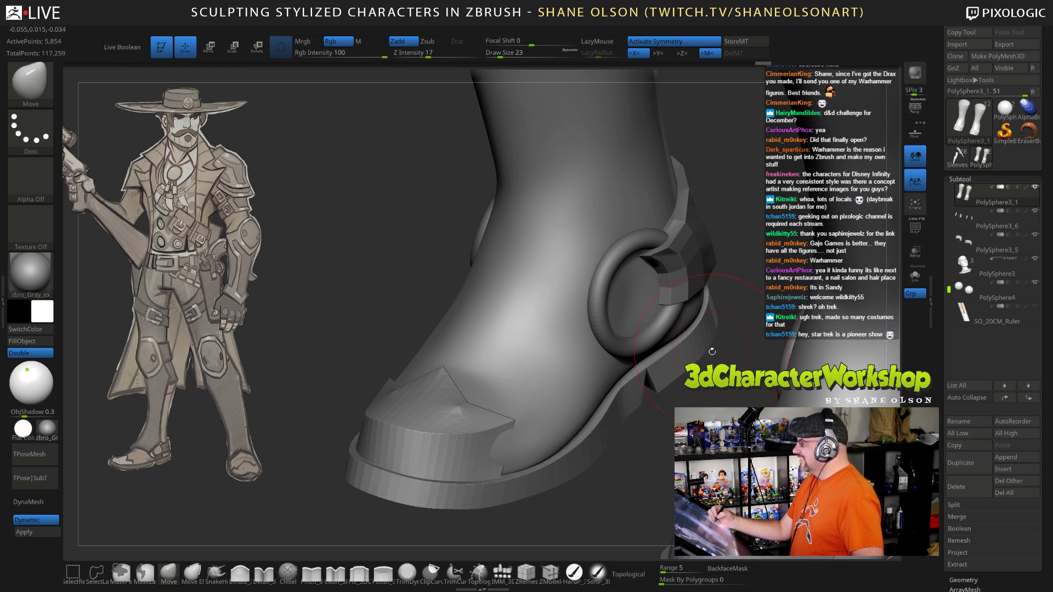
pyautogui.moveTo(712, 355); pyautogui.dragTo(654, 368)
# Step: Select the heel strap, preview it smoothed with dynamic subdivision, and reshape it around the heel with the Move brush
pyautogui.keyDown('alt'); pyautogui.click(648, 330); pyautogui.keyUp('alt')
pyautogui.press('d')
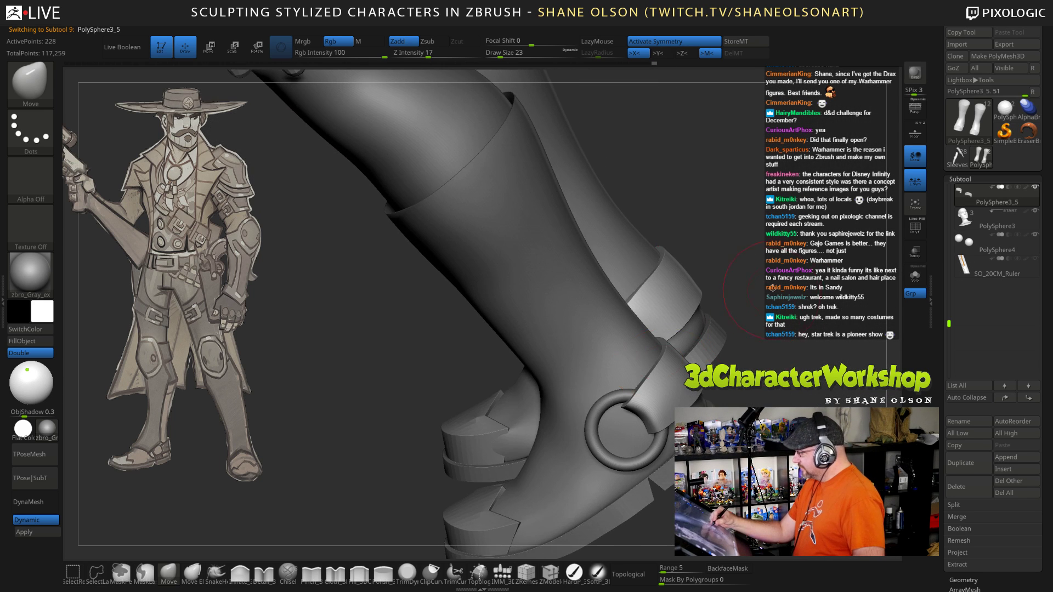
pyautogui.moveTo(773, 288); pyautogui.dragTo(727, 275)
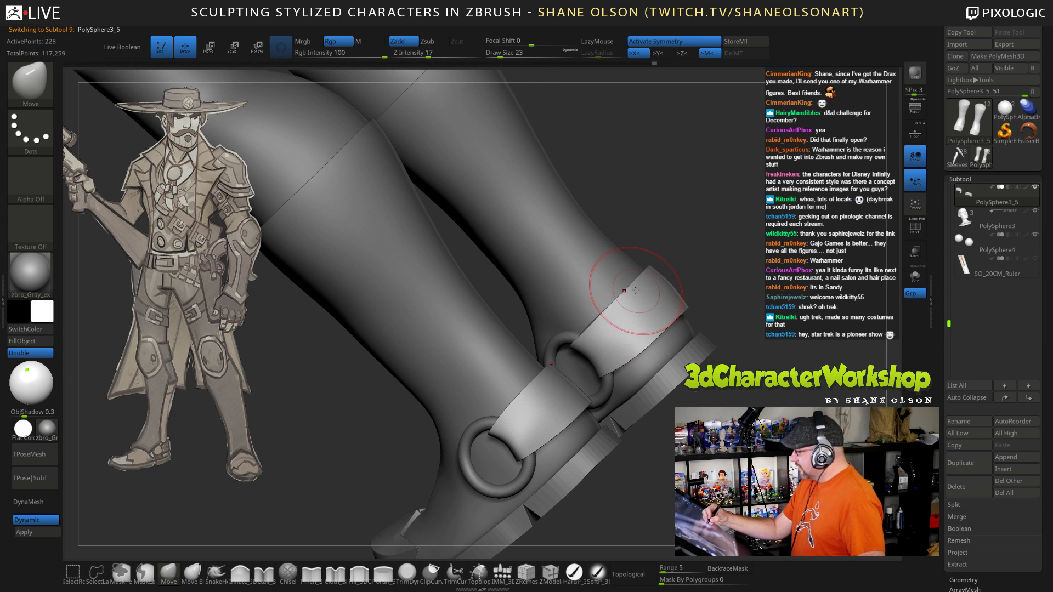
pyautogui.moveTo(727, 297); pyautogui.dragTo(686, 311)
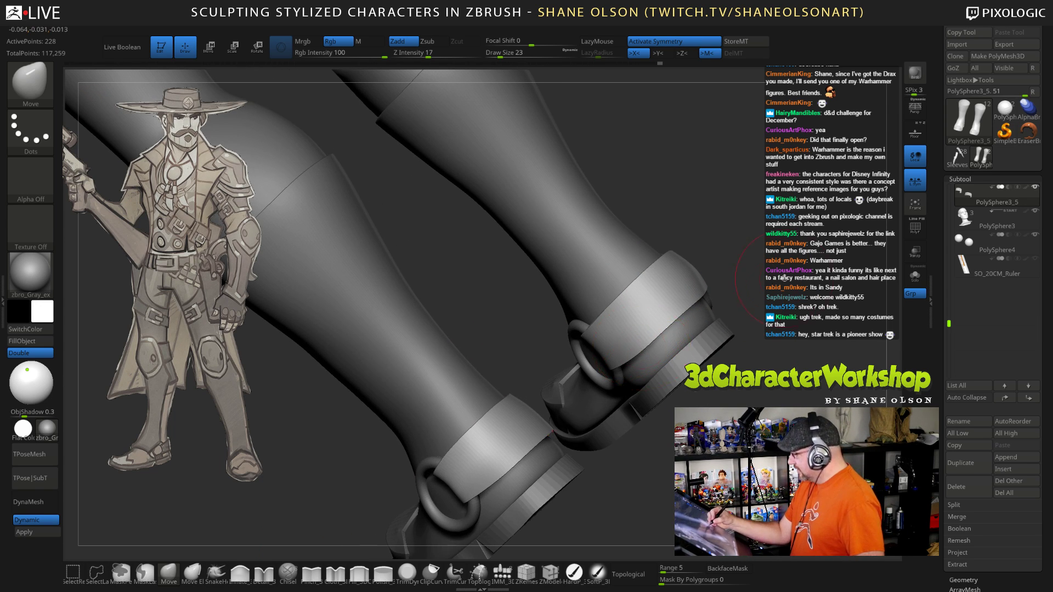
pyautogui.moveTo(784, 278); pyautogui.dragTo(765, 296)
pyautogui.moveTo(695, 280); pyautogui.dragTo(734, 272)
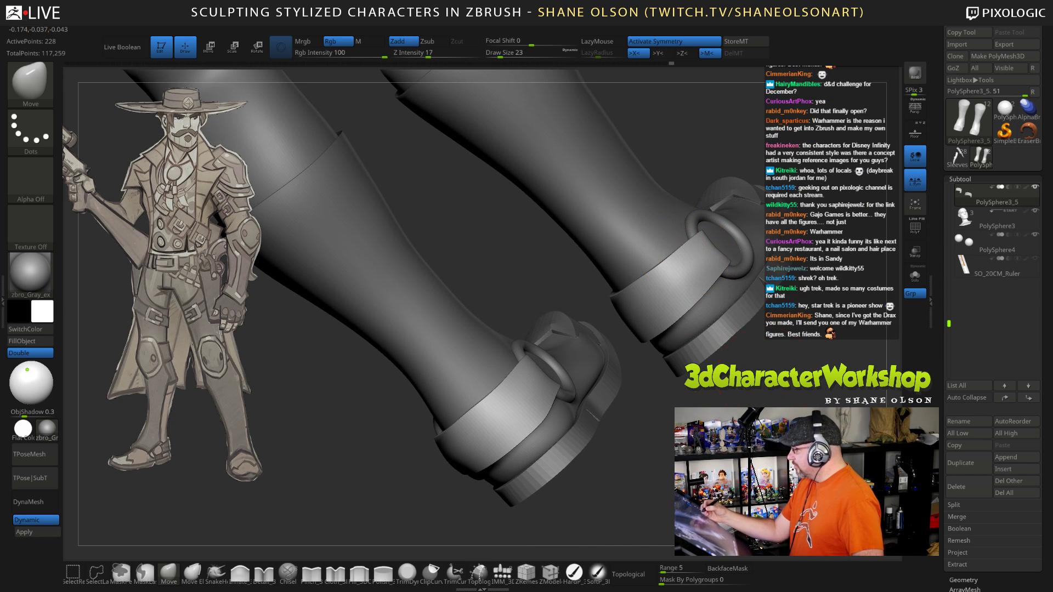
pyautogui.moveTo(769, 329); pyautogui.dragTo(733, 326)
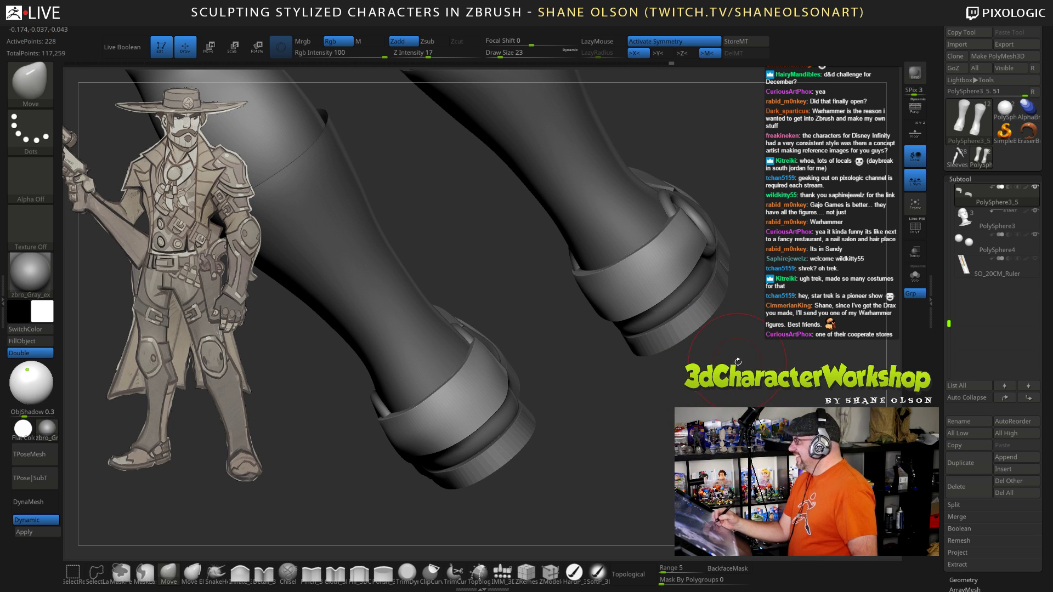
pyautogui.moveTo(748, 332)
pyautogui.mouseDown()
pyautogui.moveTo(739, 367)
pyautogui.moveTo(736, 331)
pyautogui.mouseUp()
pyautogui.moveTo(727, 273)
pyautogui.mouseDown()
pyautogui.moveTo(729, 297)
pyautogui.moveTo(683, 310)
pyautogui.moveTo(664, 291)
pyautogui.mouseUp()
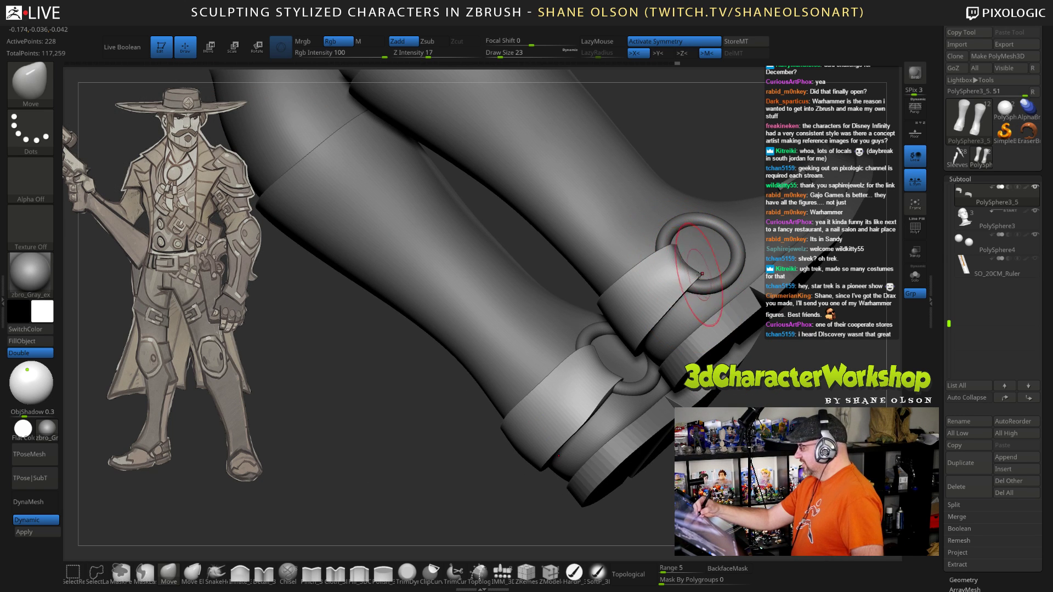
# Step: Examine how the heel strap and rings fit the boots from above, behind and the side
pyautogui.moveTo(713, 428); pyautogui.dragTo(812, 439)
pyautogui.moveTo(812, 378)
pyautogui.mouseDown()
pyautogui.moveTo(800, 422)
pyautogui.moveTo(796, 412)
pyautogui.mouseUp()
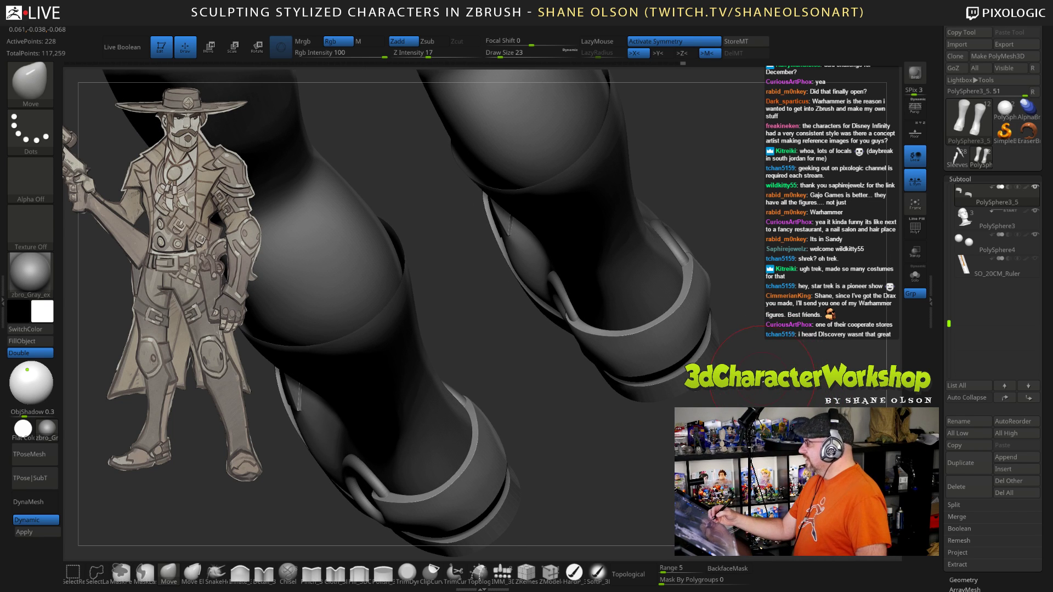
pyautogui.moveTo(732, 373)
pyautogui.mouseDown()
pyautogui.moveTo(751, 365)
pyautogui.moveTo(753, 389)
pyautogui.mouseUp()
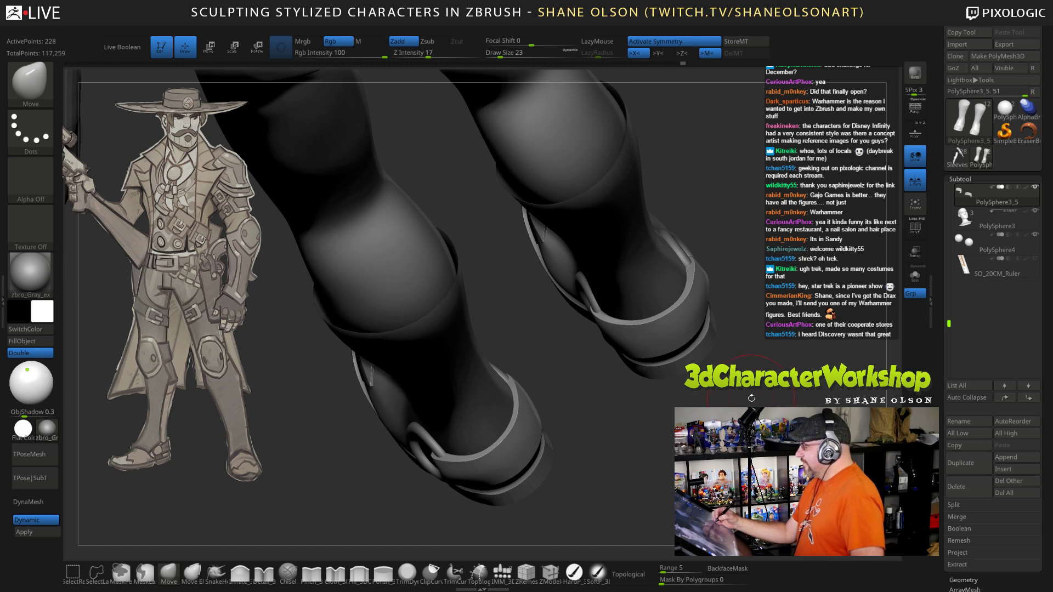
pyautogui.moveTo(752, 398); pyautogui.dragTo(768, 322)
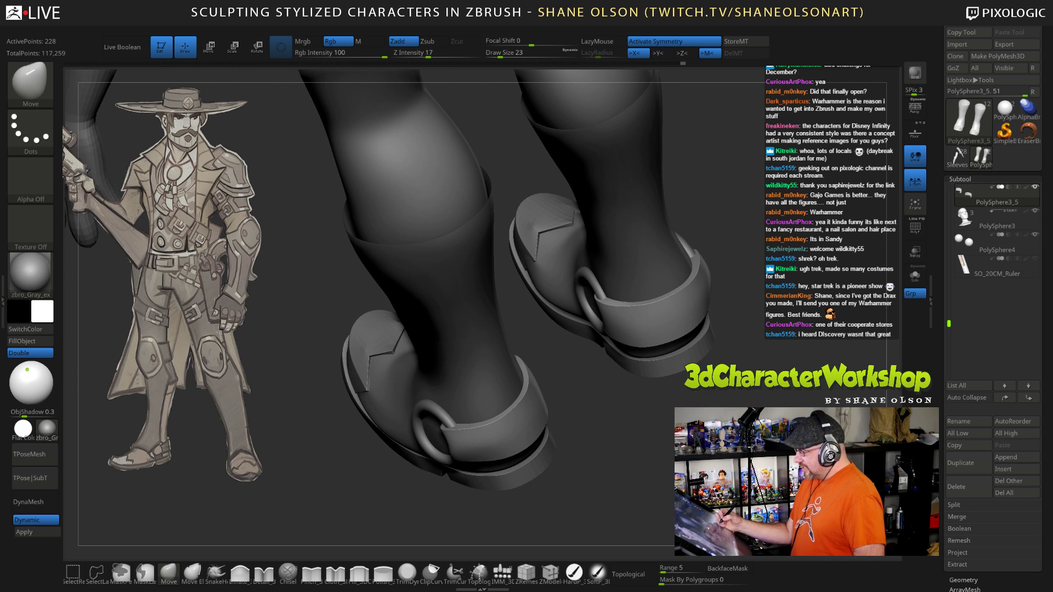
pyautogui.moveTo(691, 425); pyautogui.dragTo(660, 441)
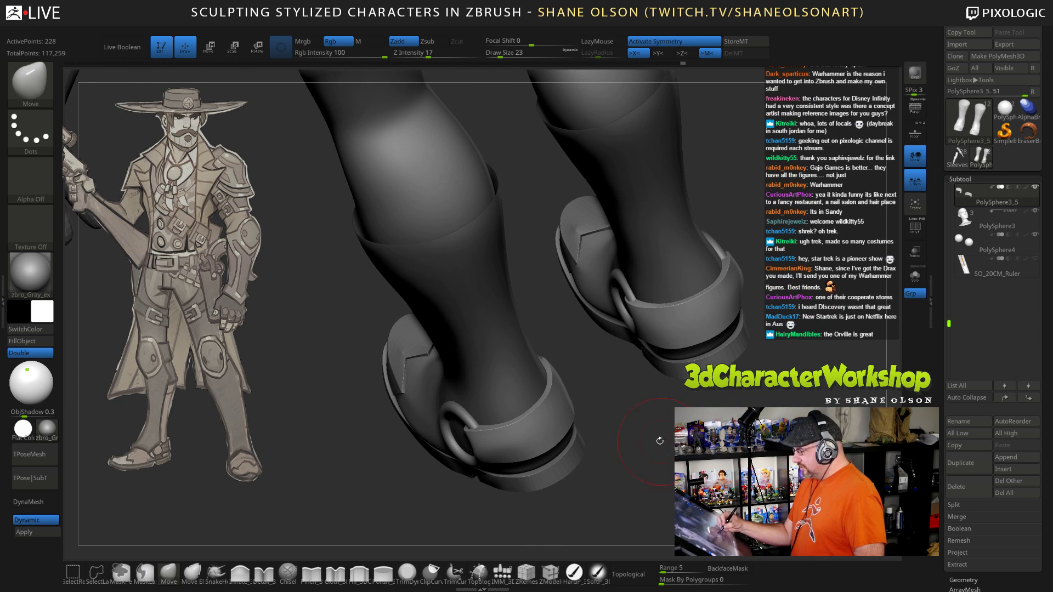
pyautogui.moveTo(617, 411)
pyautogui.mouseDown()
pyautogui.moveTo(634, 423)
pyautogui.moveTo(623, 455)
pyautogui.mouseUp()
pyautogui.press('s')
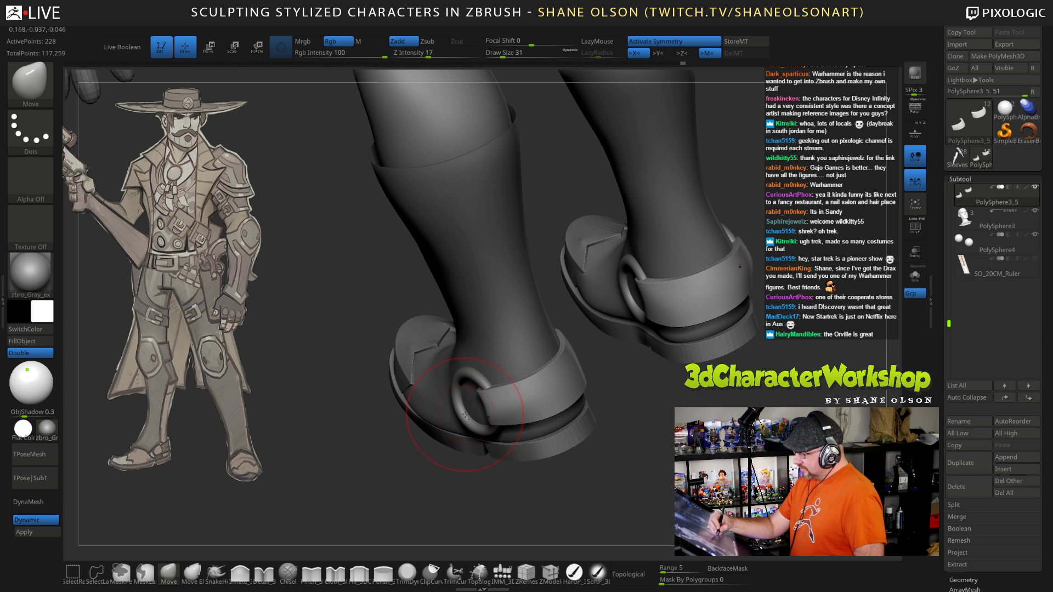
pyautogui.keyDown('alt'); pyautogui.click(464, 415); pyautogui.keyUp('alt')
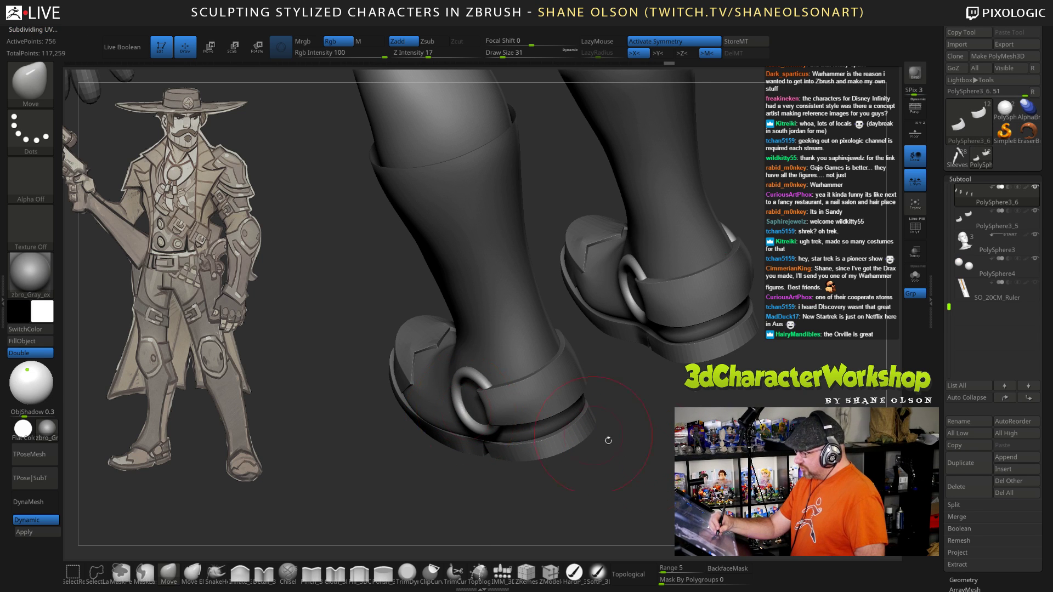
pyautogui.moveTo(608, 441)
pyautogui.mouseDown()
pyautogui.moveTo(722, 433)
pyautogui.moveTo(749, 471)
pyautogui.moveTo(781, 472)
pyautogui.moveTo(727, 458)
pyautogui.moveTo(701, 402)
pyautogui.moveTo(718, 397)
pyautogui.mouseUp()
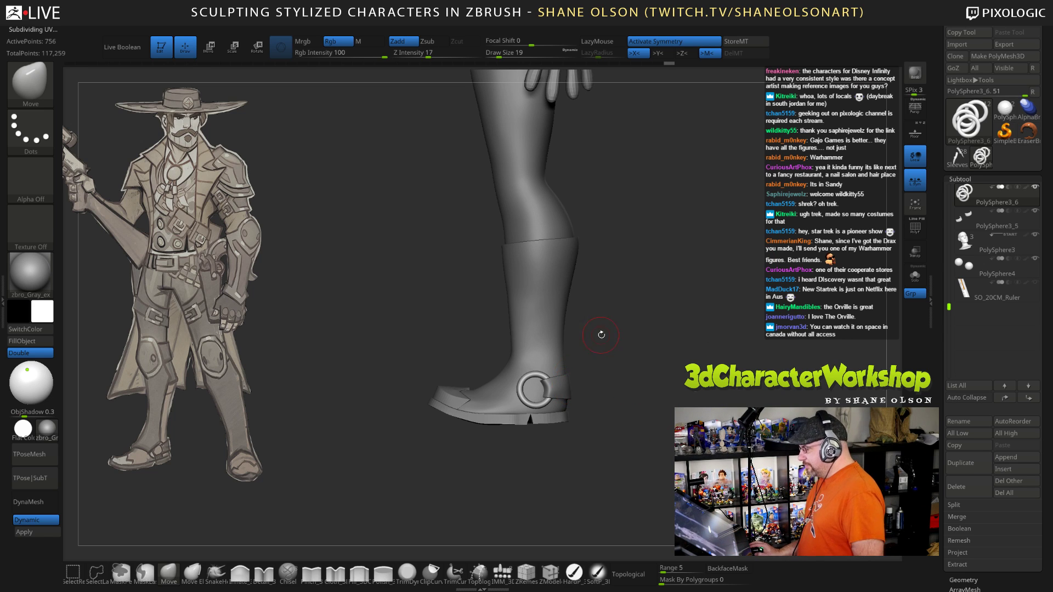
# Step: Select the heel strap, show its wireframe, then duplicate it with the gizmo and rotate the copy down under the boot
pyautogui.keyDown('alt'); pyautogui.moveTo(601, 335); pyautogui.dragTo(607, 382); pyautogui.keyUp('alt')
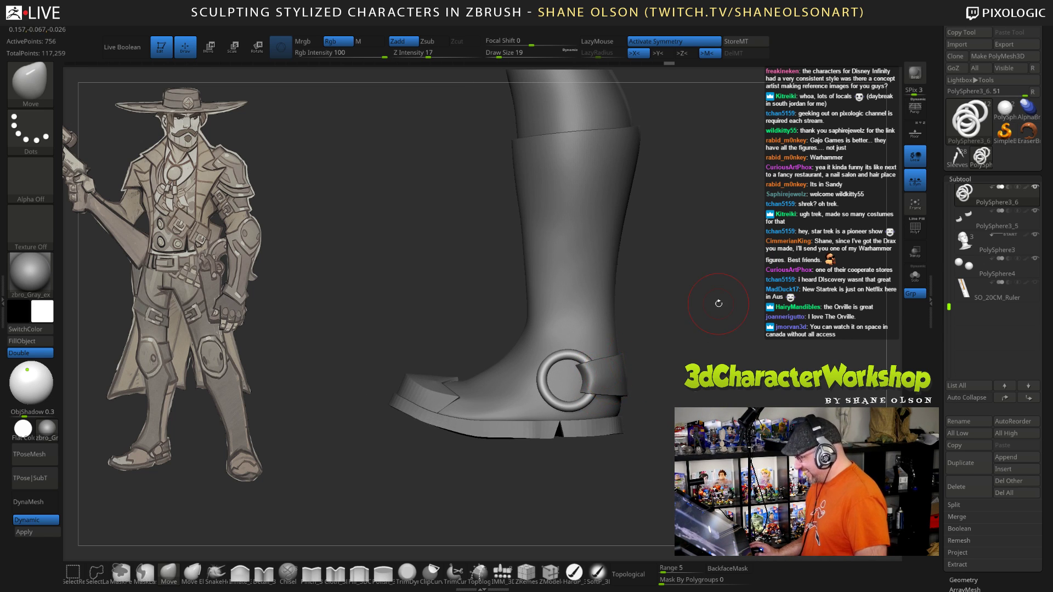
pyautogui.keyDown('alt'); pyautogui.click(612, 379); pyautogui.keyUp('alt')
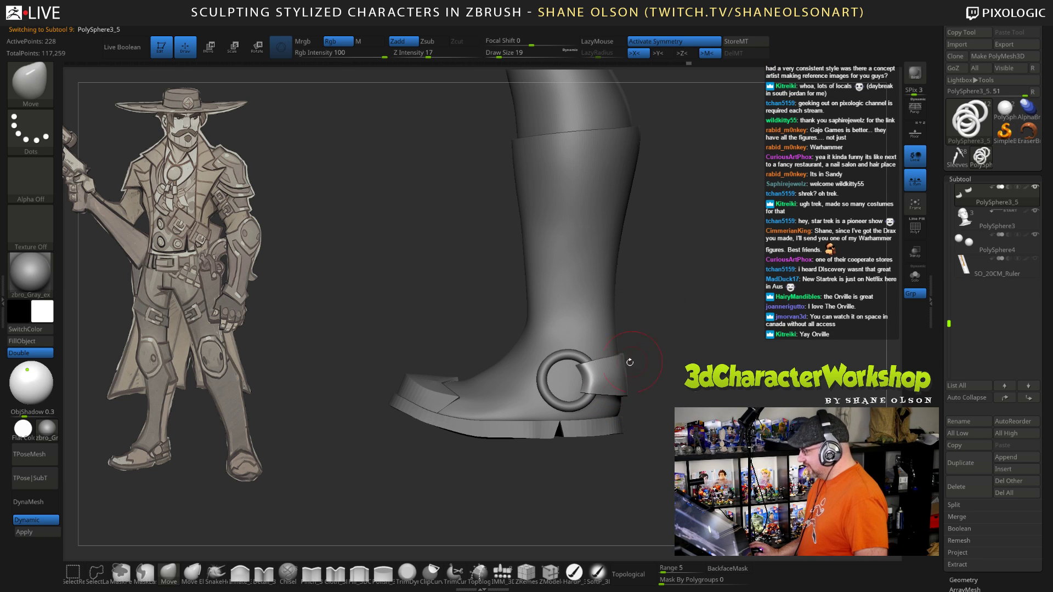
pyautogui.hotkey('shift', 'f')
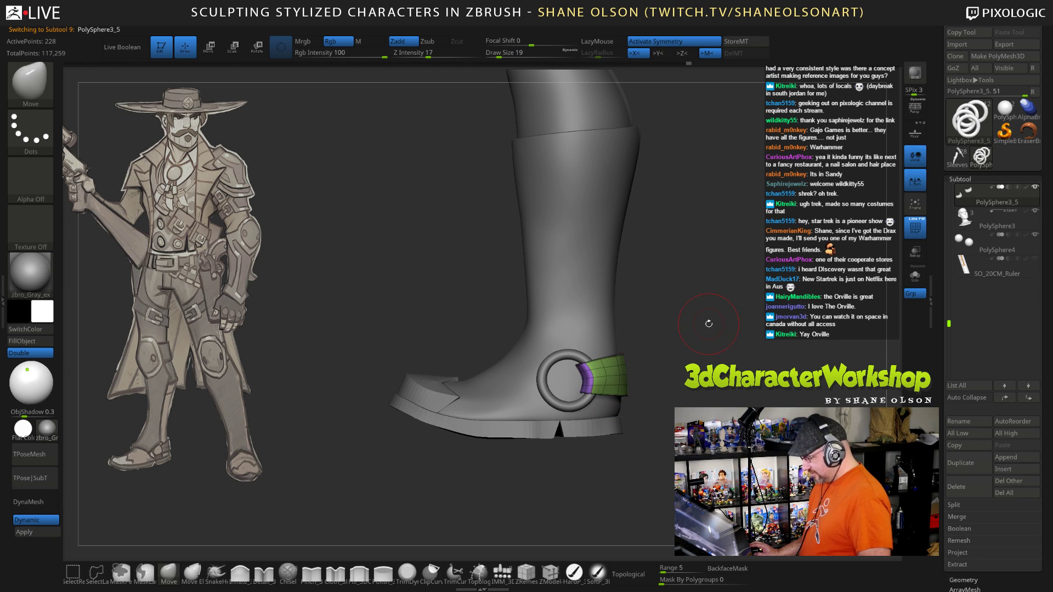
pyautogui.moveTo(706, 323); pyautogui.dragTo(713, 333)
pyautogui.press('w')
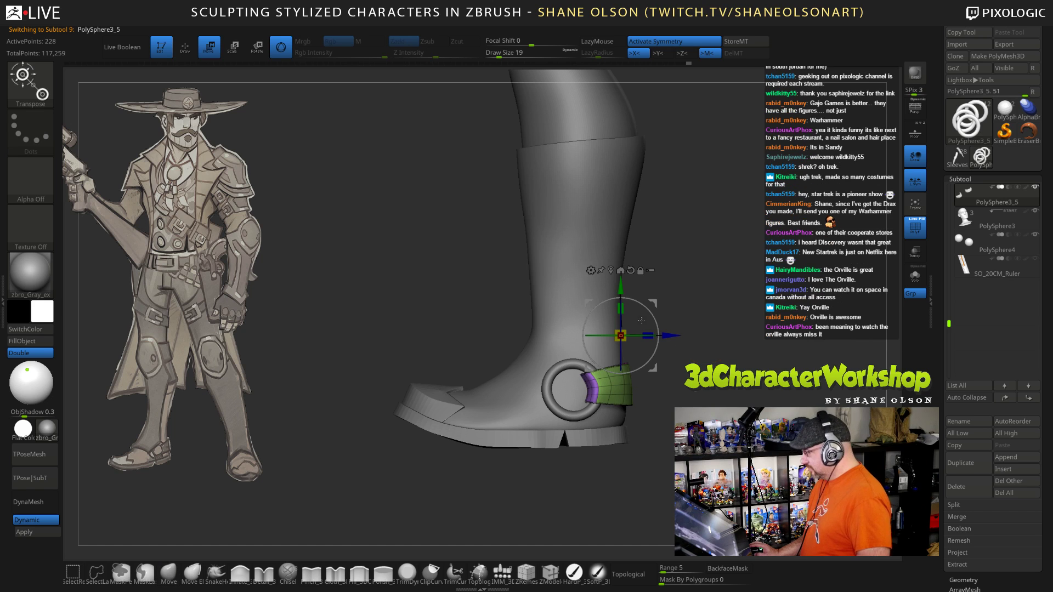
pyautogui.keyDown('ctrl'); pyautogui.moveTo(671, 333); pyautogui.dragTo(600, 359); pyautogui.keyUp('ctrl')
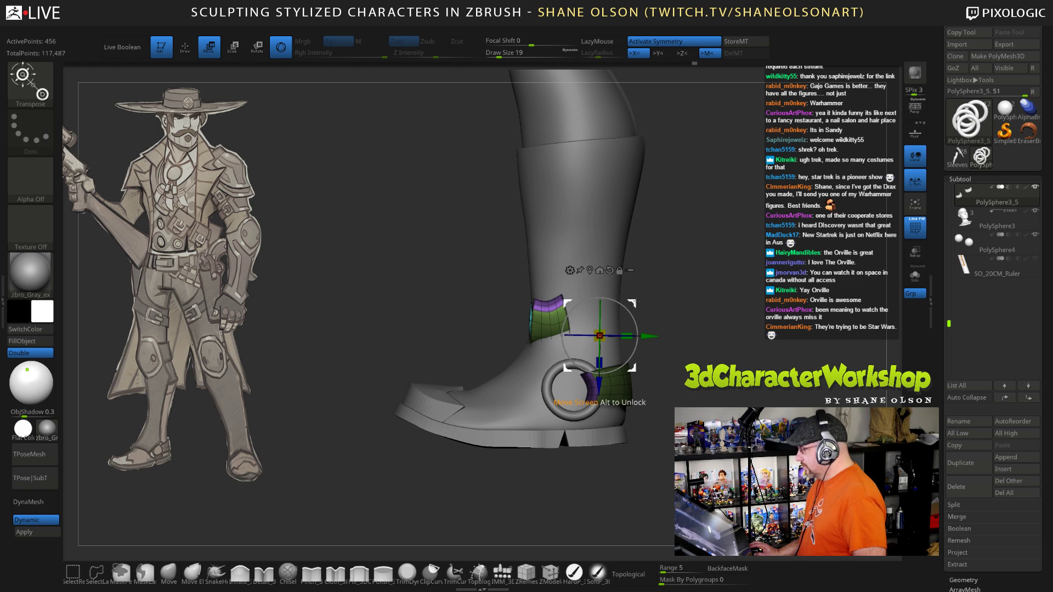
pyautogui.moveTo(633, 303); pyautogui.dragTo(655, 408)
# Step: Split the unmasked strap copy into its own subtool and select it with the Move brush active
pyautogui.moveTo(713, 359)
pyautogui.mouseDown()
pyautogui.moveTo(505, 355)
pyautogui.moveTo(726, 347)
pyautogui.mouseUp()
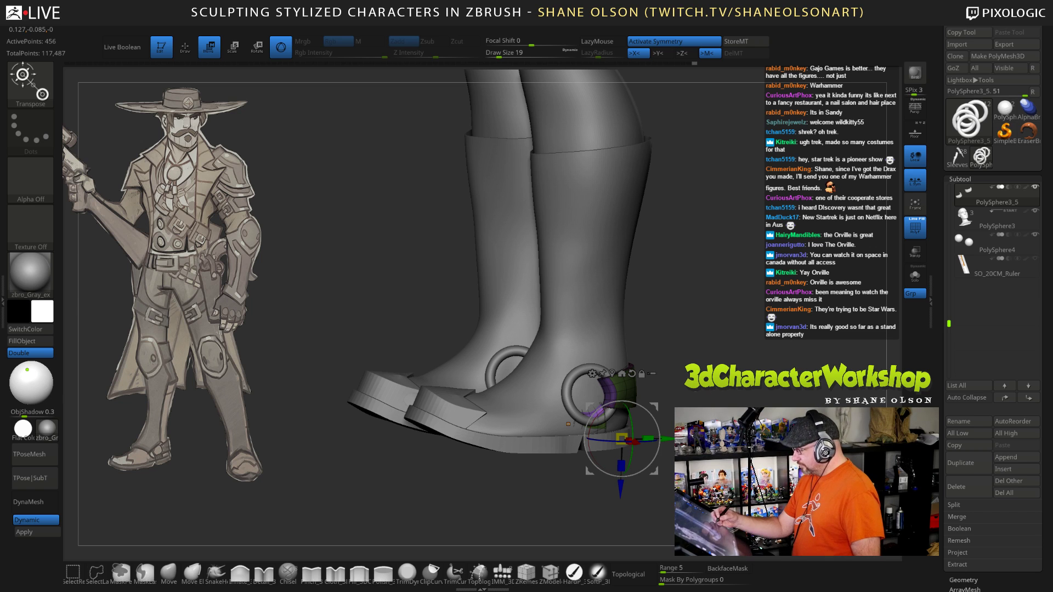
pyautogui.press('space')
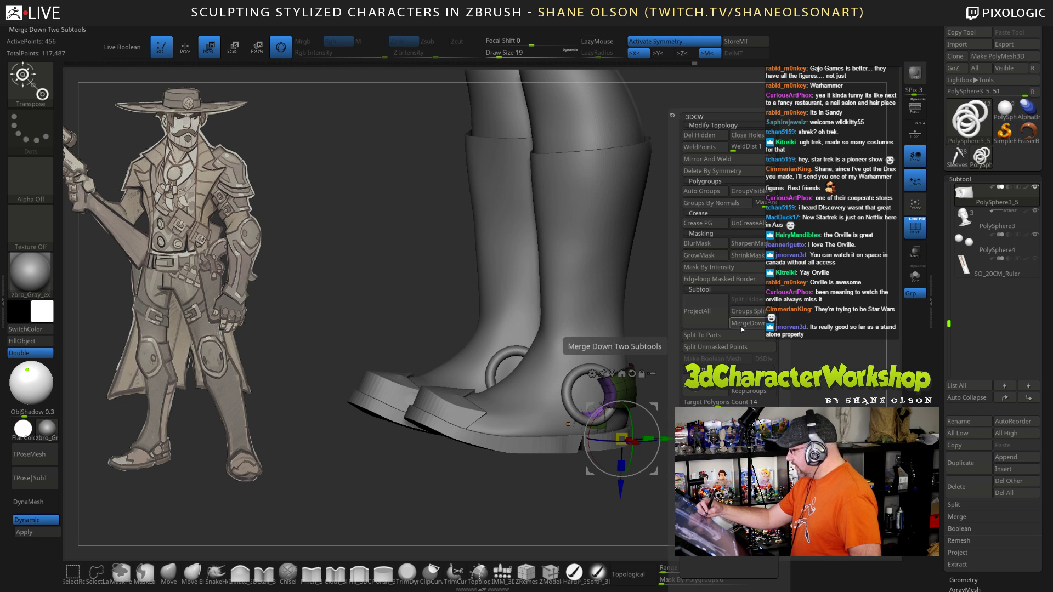
pyautogui.click(733, 347)
pyautogui.moveTo(571, 472); pyautogui.dragTo(581, 455)
pyautogui.press('q')
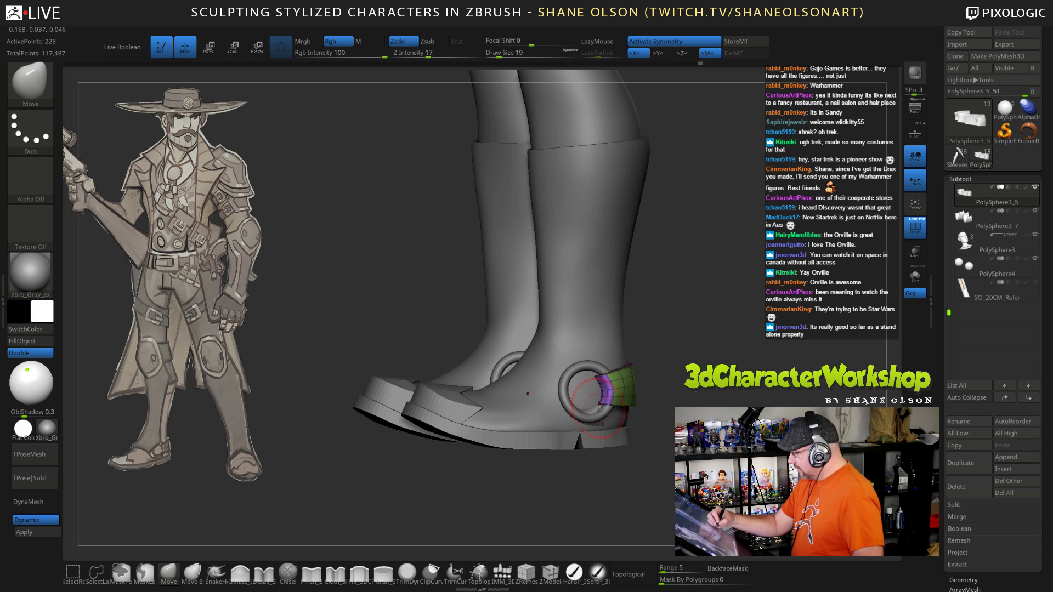
pyautogui.keyDown('alt'); pyautogui.click(600, 406); pyautogui.keyUp('alt')
# Step: Shape the duplicated strap under the boot's instep with the Move brush, setting the draw size to 43
pyautogui.moveTo(662, 395)
pyautogui.mouseDown()
pyautogui.moveTo(711, 402)
pyautogui.moveTo(680, 408)
pyautogui.moveTo(695, 408)
pyautogui.mouseUp()
pyautogui.press('s')
pyautogui.moveTo(697, 329); pyautogui.dragTo(701, 336)
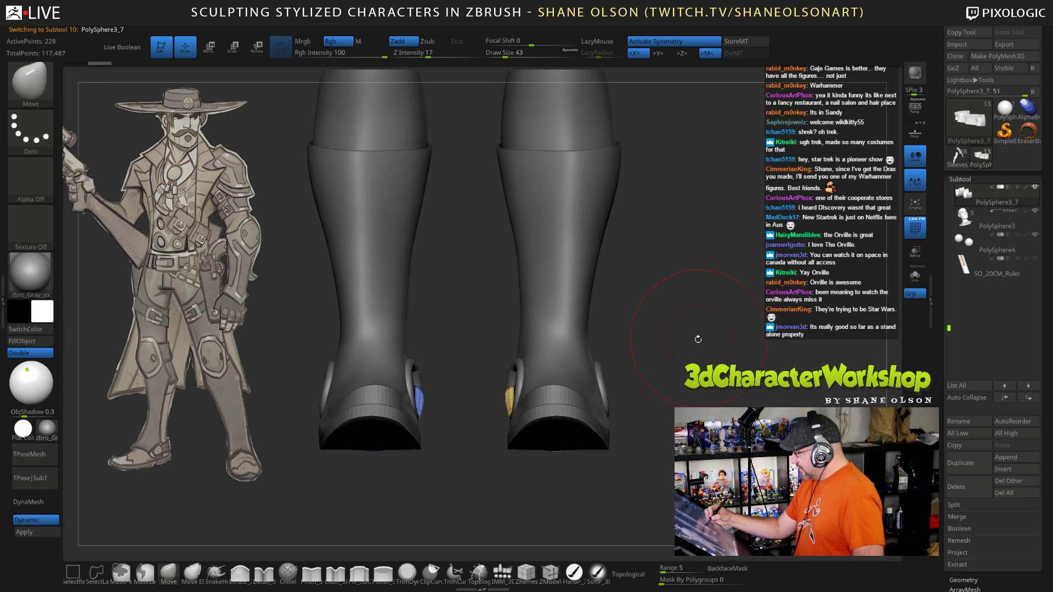
pyautogui.moveTo(667, 419)
pyautogui.mouseDown()
pyautogui.moveTo(563, 452)
pyautogui.moveTo(569, 443)
pyautogui.mouseUp()
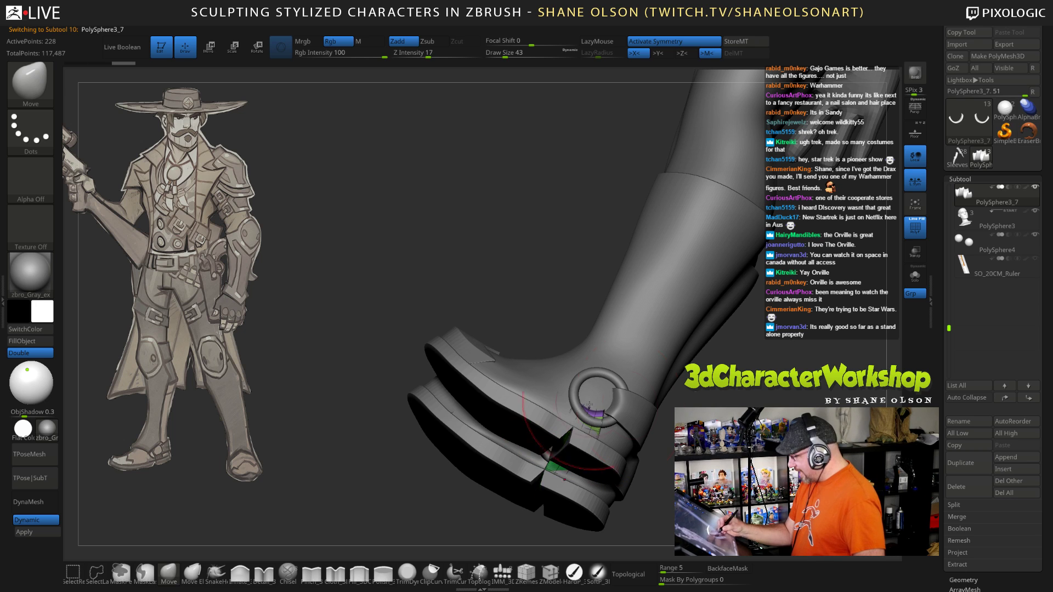
pyautogui.moveTo(658, 467)
pyautogui.mouseDown()
pyautogui.moveTo(700, 485)
pyautogui.moveTo(757, 474)
pyautogui.mouseUp()
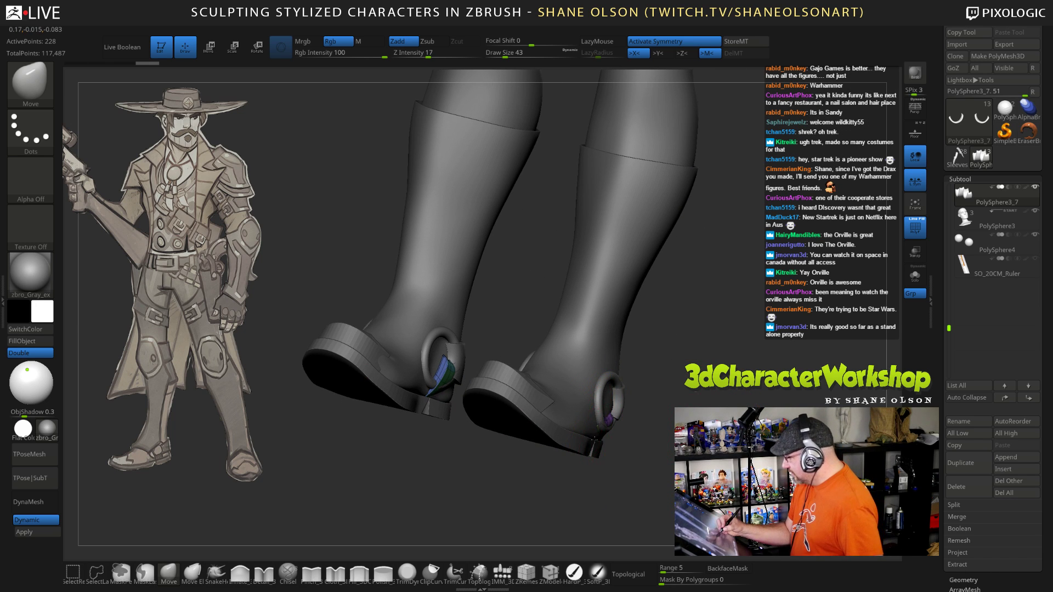
pyautogui.moveTo(610, 423); pyautogui.dragTo(600, 436)
pyautogui.moveTo(689, 433); pyautogui.dragTo(795, 357)
# Step: Isolate the under-boot strap and reshape its curve with the Move brush at draw size 26
pyautogui.click(915, 275)
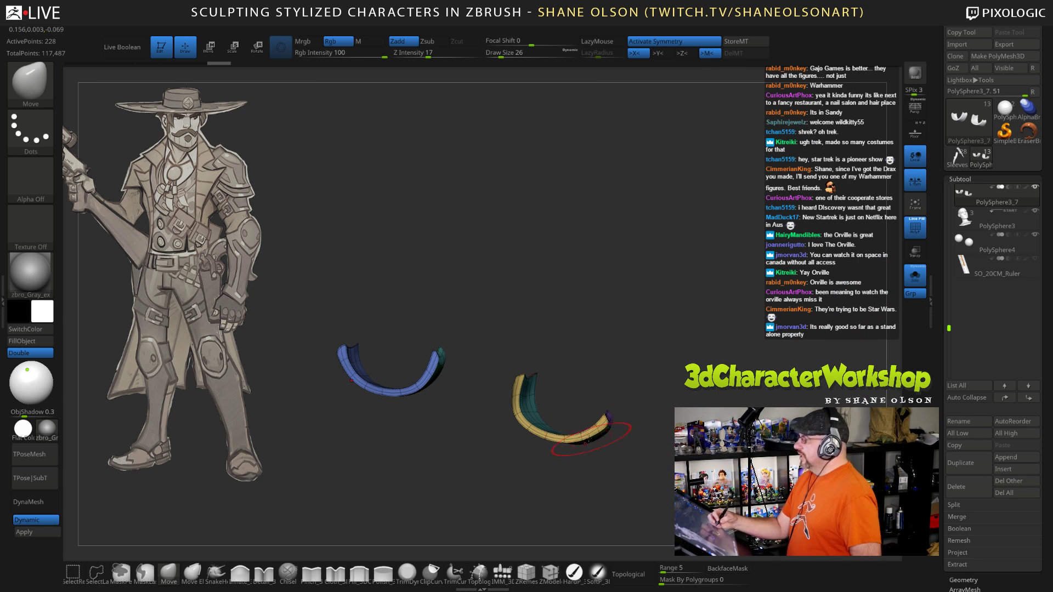
pyautogui.moveTo(620, 390); pyautogui.dragTo(653, 458)
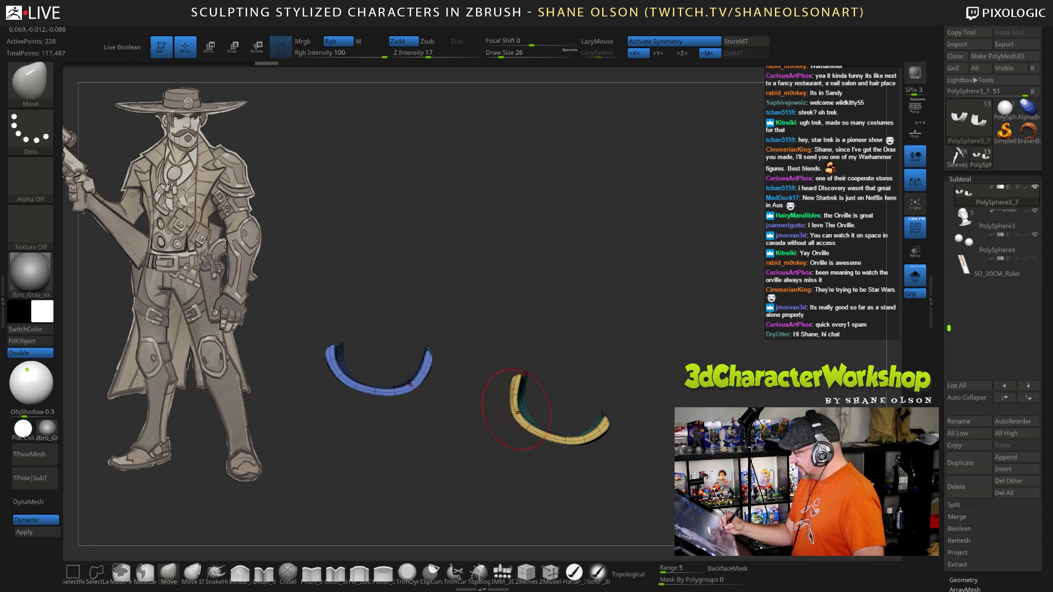
pyautogui.moveTo(517, 411); pyautogui.dragTo(492, 411)
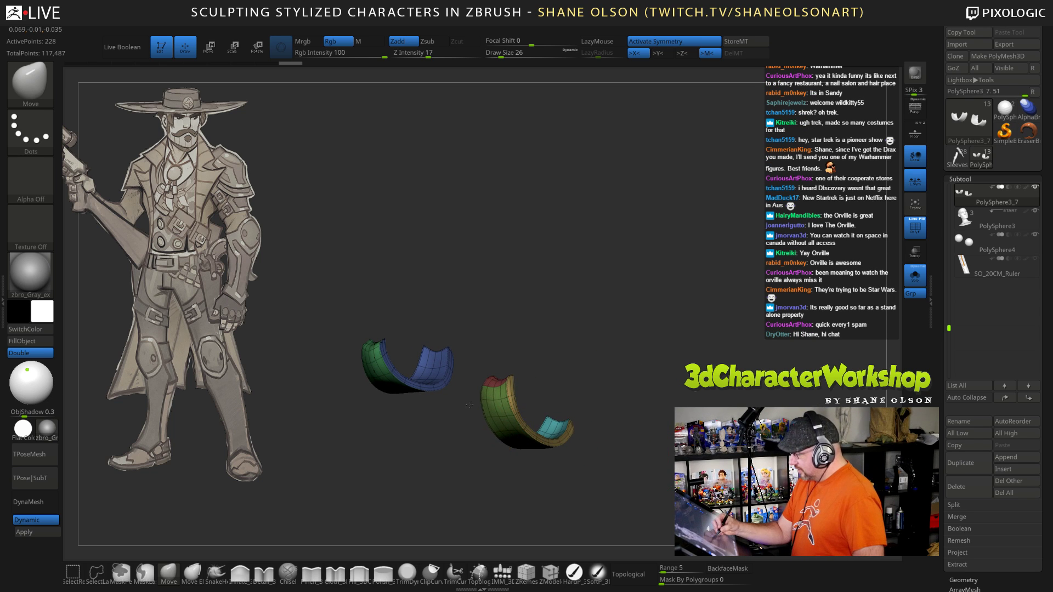
pyautogui.moveTo(694, 377)
pyautogui.mouseDown()
pyautogui.moveTo(692, 358)
pyautogui.moveTo(703, 351)
pyautogui.moveTo(661, 366)
pyautogui.mouseUp()
pyautogui.moveTo(595, 360); pyautogui.dragTo(526, 403)
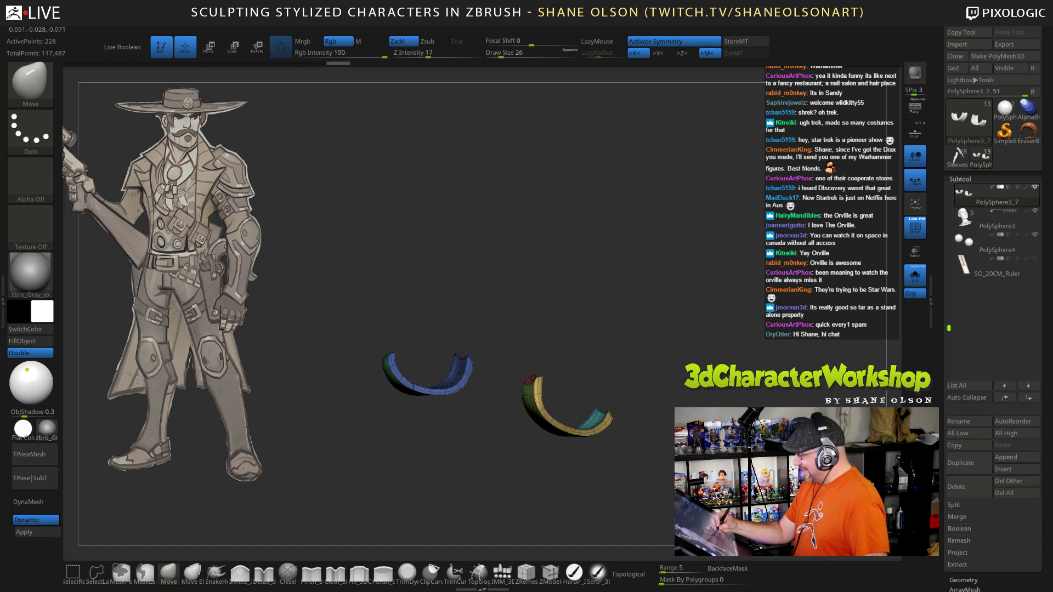
pyautogui.moveTo(637, 384)
pyautogui.mouseDown()
pyautogui.moveTo(674, 378)
pyautogui.moveTo(631, 354)
pyautogui.moveTo(679, 369)
pyautogui.mouseUp()
pyautogui.click(915, 276)
# Step: Enlarge the Move brush's draw size to 51 and adjust the under-boot strap against the boots
pyautogui.press('s')
pyautogui.press('s')
pyautogui.moveTo(536, 307); pyautogui.dragTo(540, 310)
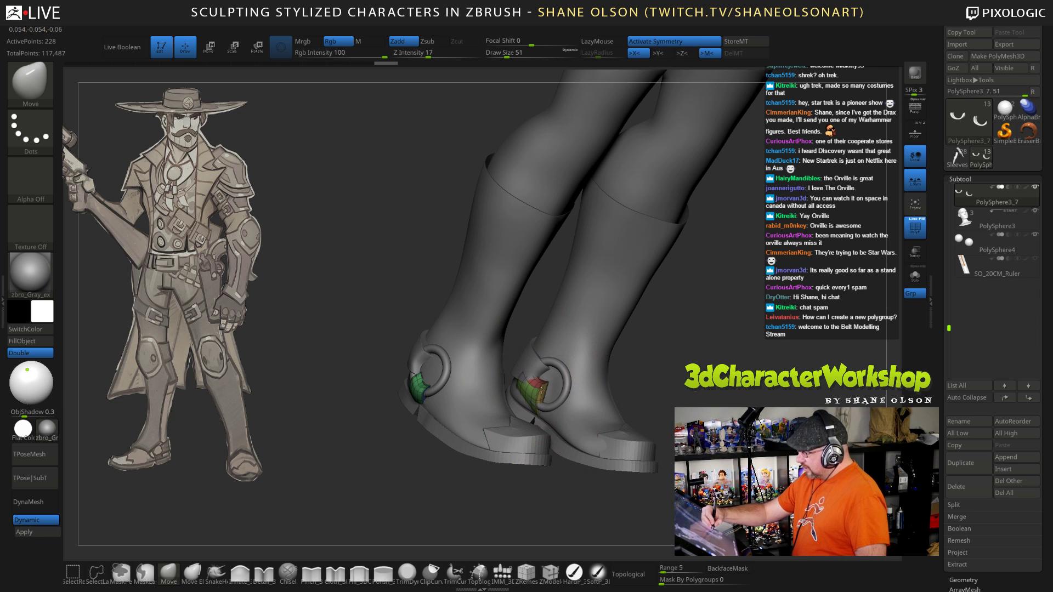
pyautogui.moveTo(648, 351); pyautogui.dragTo(585, 417)
pyautogui.moveTo(631, 379); pyautogui.dragTo(626, 340)
# Step: Pull the under-boot strap toward the bottom of the ring with the Move Elastic brush, reducing the draw size to 31
pyautogui.click(192, 572)
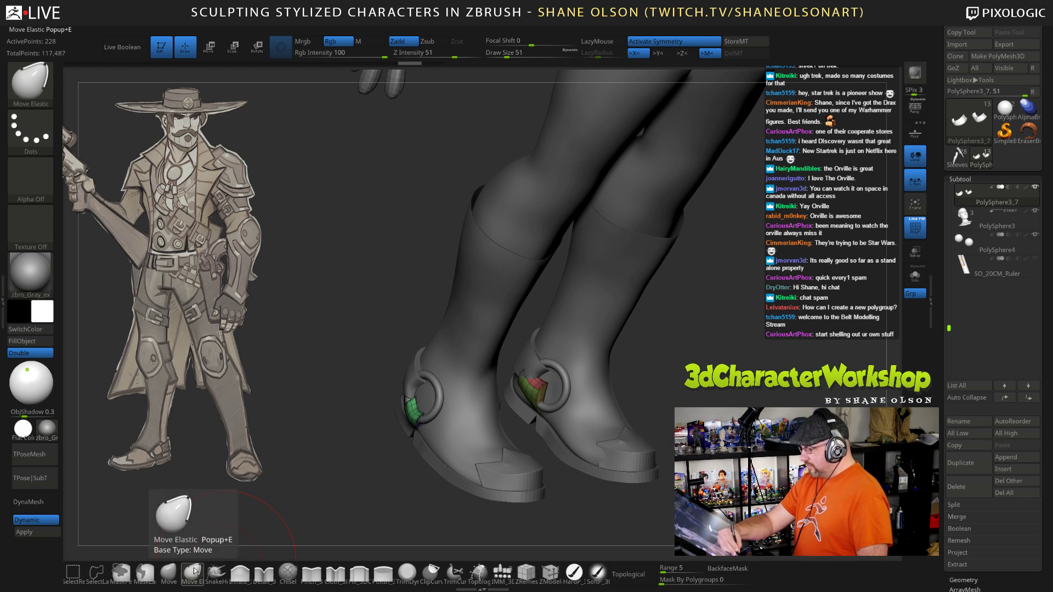
pyautogui.moveTo(535, 387); pyautogui.dragTo(539, 396)
pyautogui.moveTo(657, 378)
pyautogui.mouseDown()
pyautogui.moveTo(647, 365)
pyautogui.moveTo(571, 345)
pyautogui.moveTo(622, 323)
pyautogui.moveTo(720, 356)
pyautogui.mouseUp()
pyautogui.moveTo(697, 322); pyautogui.dragTo(689, 418)
pyautogui.press('s')
pyautogui.moveTo(543, 374)
pyautogui.mouseDown()
pyautogui.moveTo(536, 361)
pyautogui.moveTo(543, 397)
pyautogui.mouseUp()
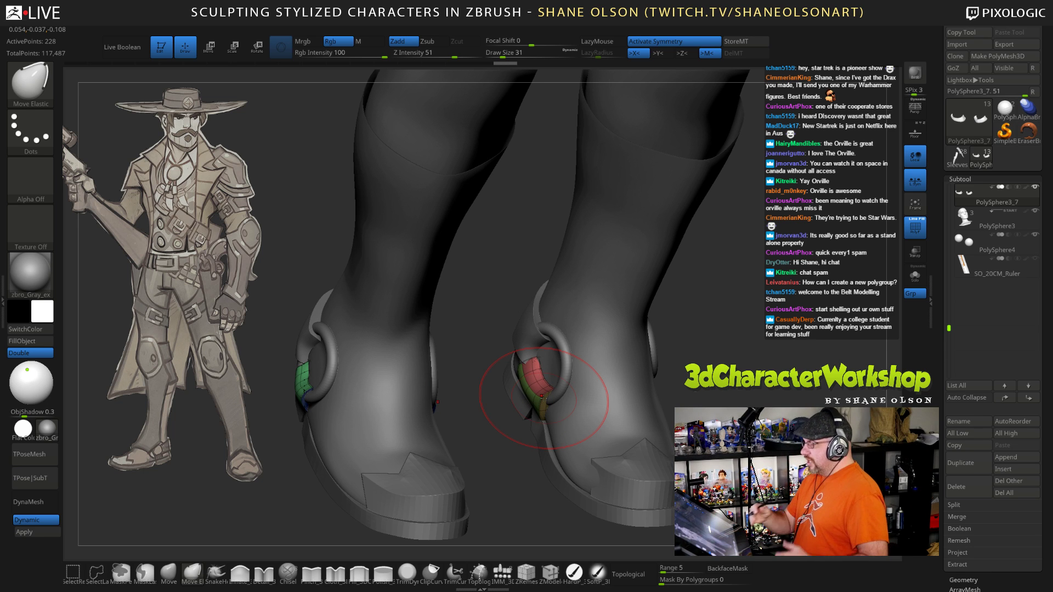
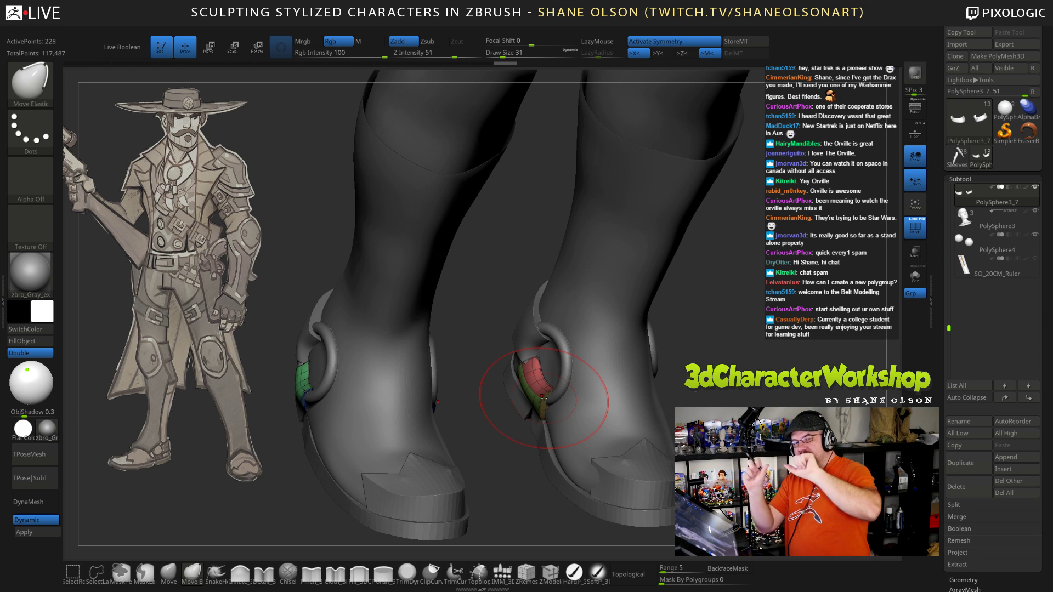
# Step: Nudge the upper end of the under-boot strap into the ring, reducing the Move Elastic draw size to 19
pyautogui.moveTo(483, 378)
pyautogui.mouseDown(button='right')
pyautogui.moveTo(549, 367)
pyautogui.moveTo(531, 369)
pyautogui.mouseUp(button='right')
pyautogui.moveTo(520, 362); pyautogui.dragTo(514, 366)
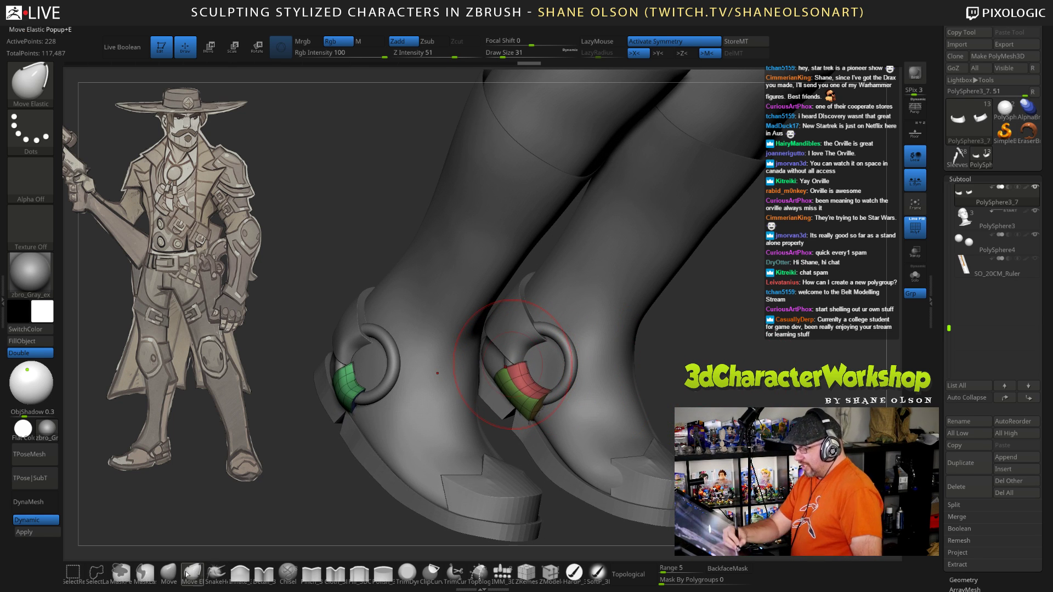
pyautogui.moveTo(677, 346); pyautogui.dragTo(677, 328)
pyautogui.press('s')
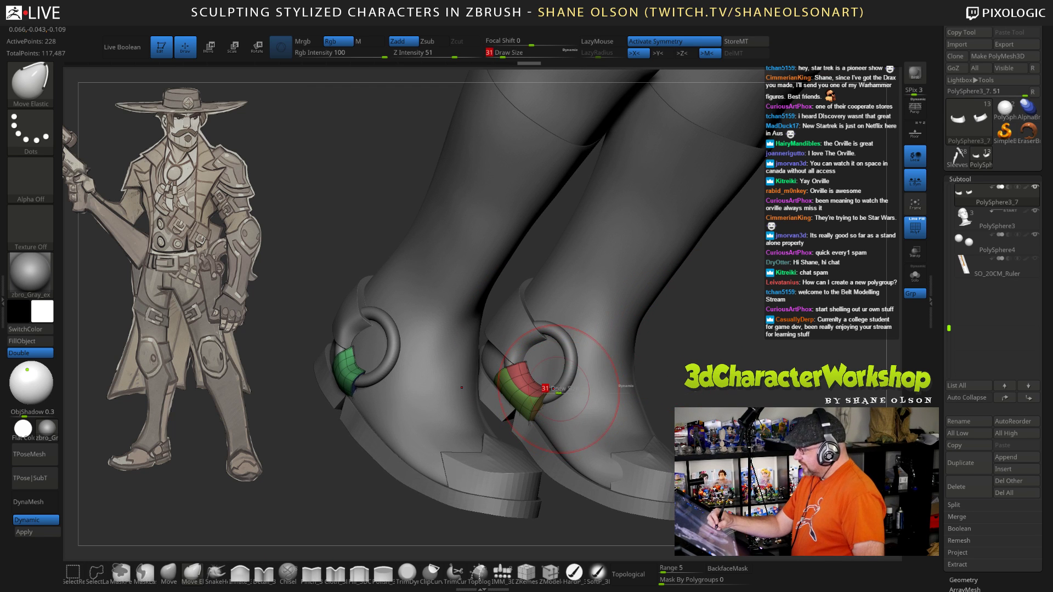
pyautogui.moveTo(559, 391); pyautogui.dragTo(555, 391)
pyautogui.moveTo(542, 394); pyautogui.dragTo(544, 383)
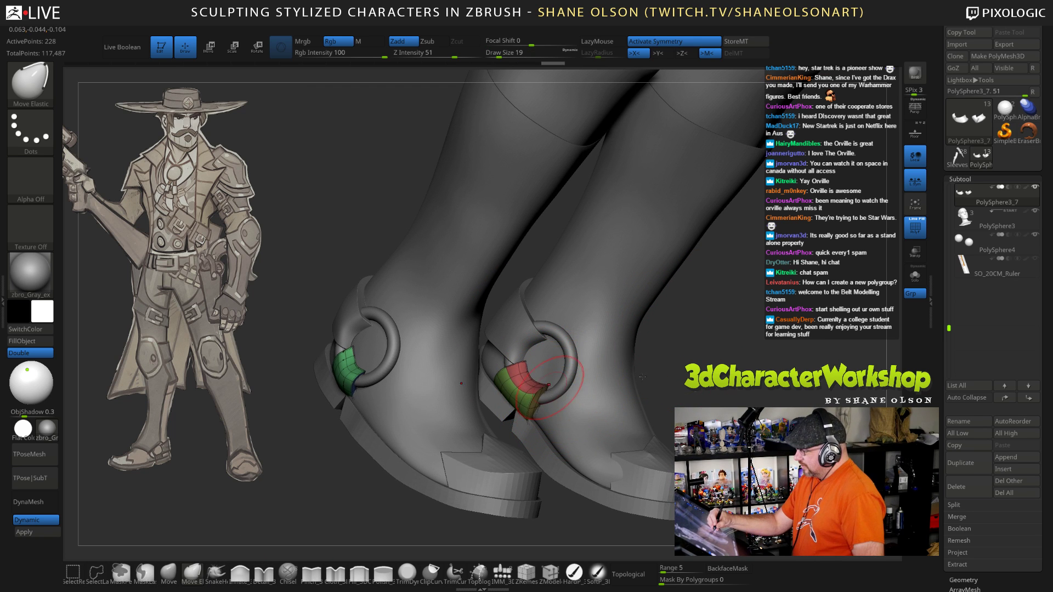
# Step: Fit the under-boot strap's edges closely around the ring and heel from several angles with small Move Elastic strokes
pyautogui.moveTo(735, 383); pyautogui.dragTo(672, 397)
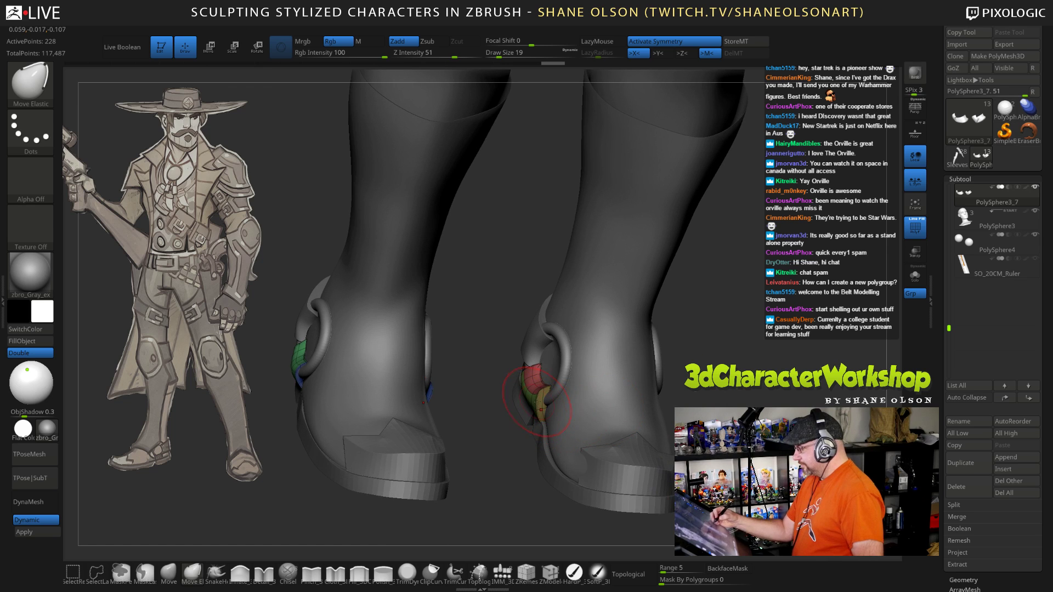
pyautogui.moveTo(542, 401); pyautogui.dragTo(543, 404)
pyautogui.moveTo(692, 368); pyautogui.dragTo(691, 429)
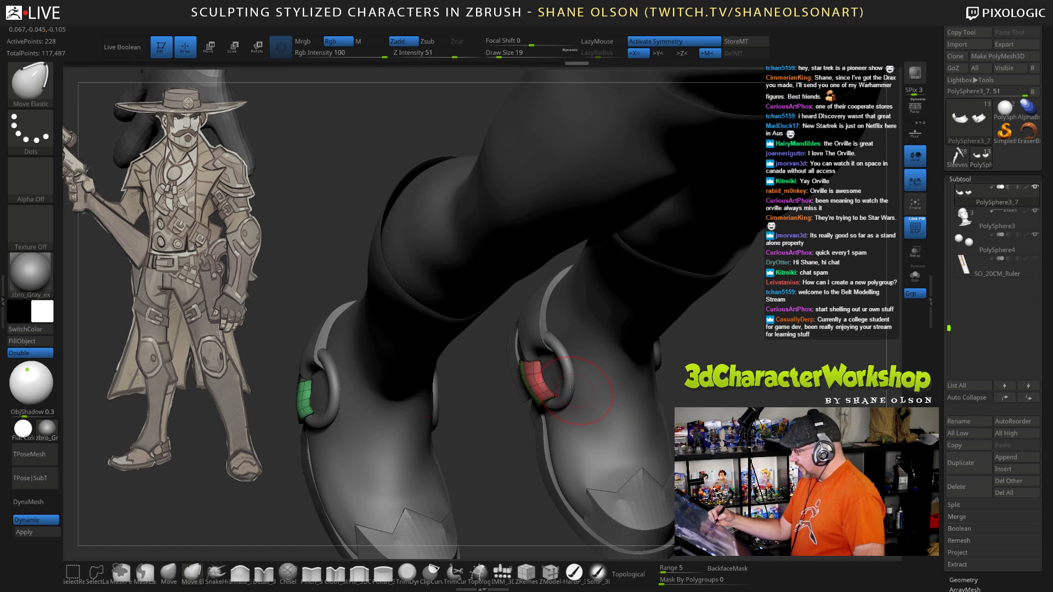
pyautogui.moveTo(550, 394); pyautogui.dragTo(548, 396)
pyautogui.moveTo(674, 428)
pyautogui.mouseDown()
pyautogui.moveTo(679, 378)
pyautogui.moveTo(708, 351)
pyautogui.moveTo(722, 364)
pyautogui.mouseUp()
pyautogui.moveTo(515, 380); pyautogui.dragTo(517, 383)
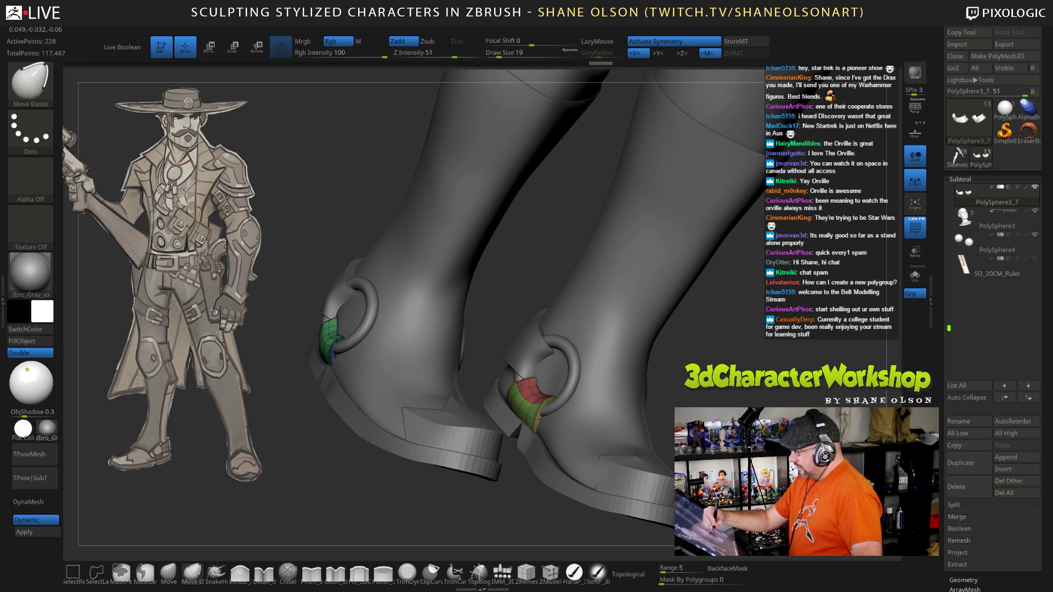
pyautogui.moveTo(680, 439); pyautogui.dragTo(678, 400)
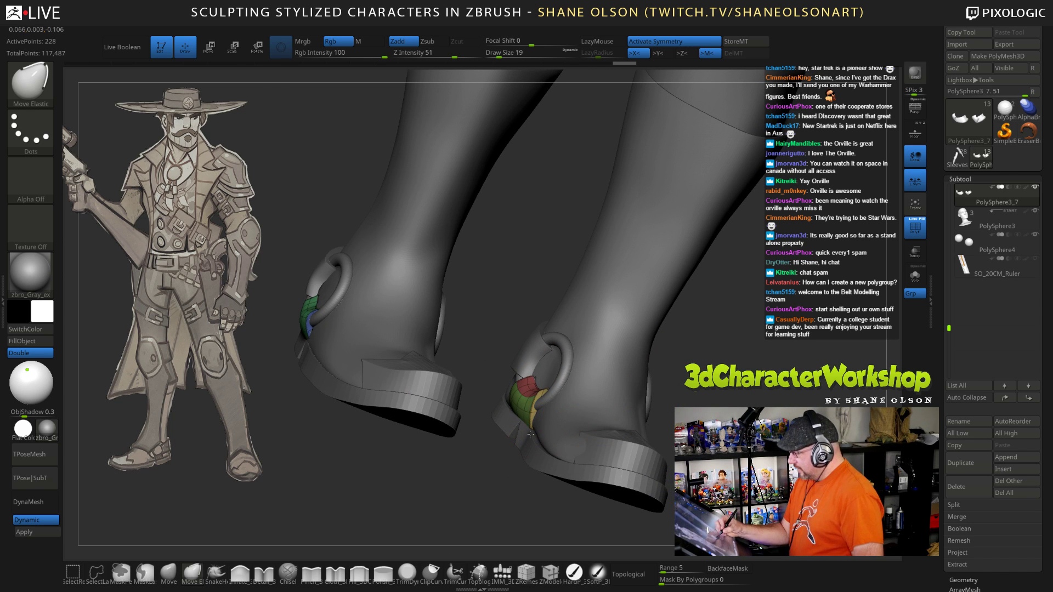
pyautogui.moveTo(530, 434); pyautogui.dragTo(534, 432)
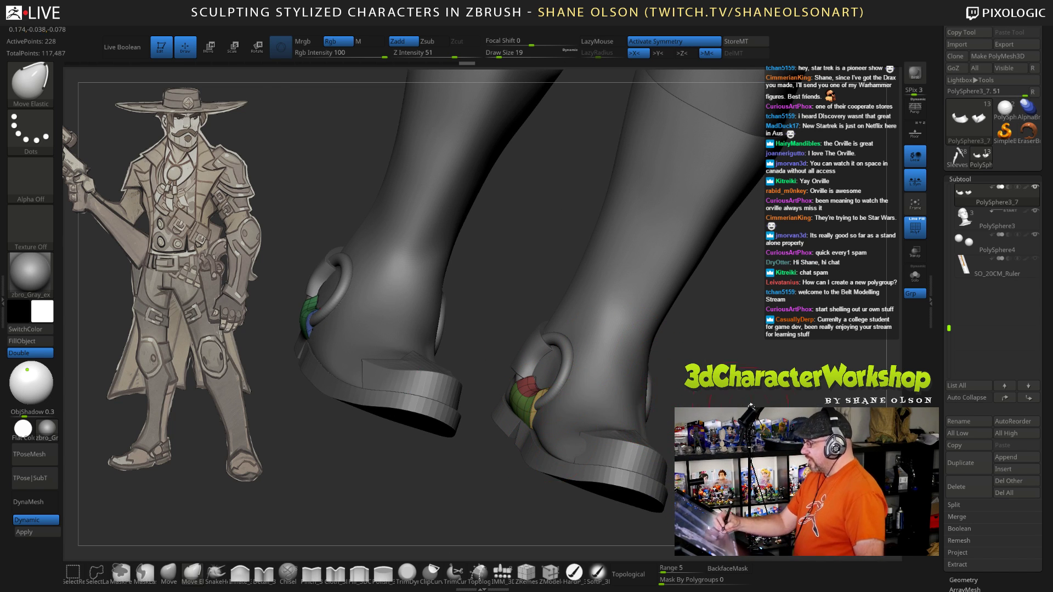
# Step: Refine the under-boot strap's edges beneath the ring with the Move Elastic draw size set to 8
pyautogui.moveTo(751, 406); pyautogui.dragTo(606, 442)
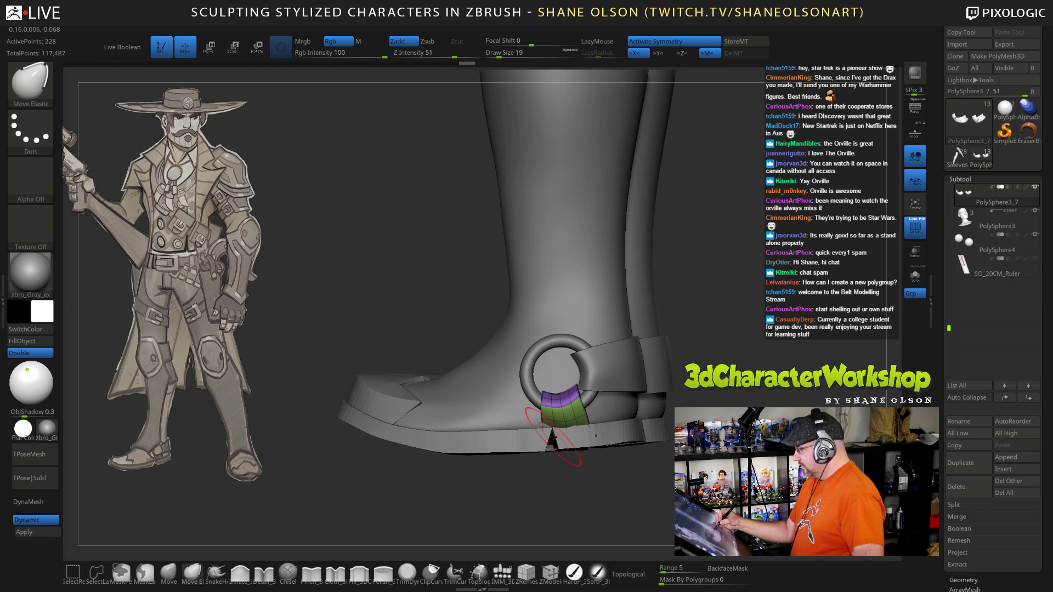
pyautogui.press('s')
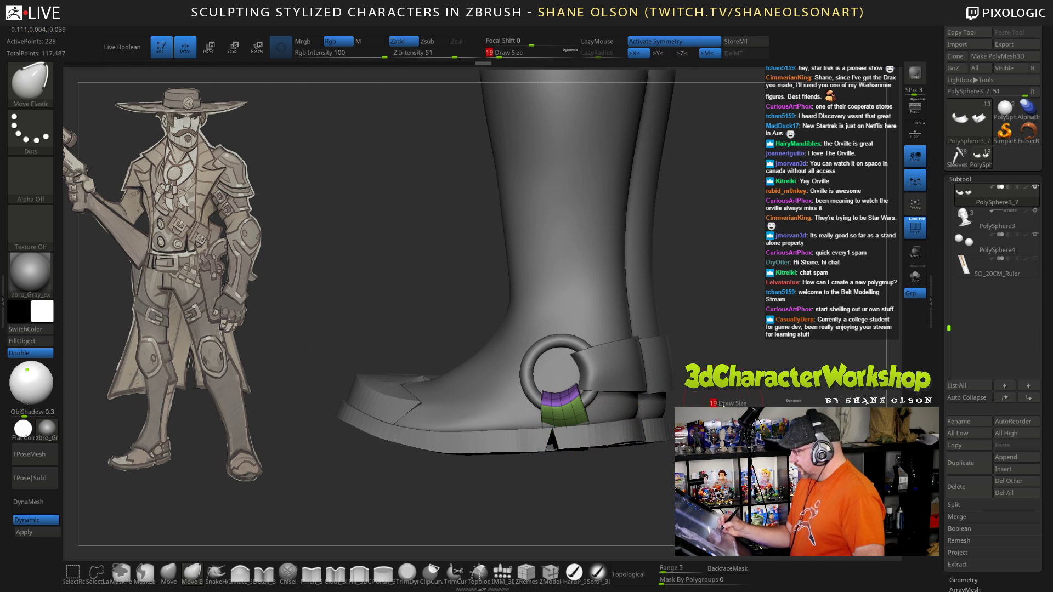
pyautogui.moveTo(723, 406); pyautogui.dragTo(719, 406)
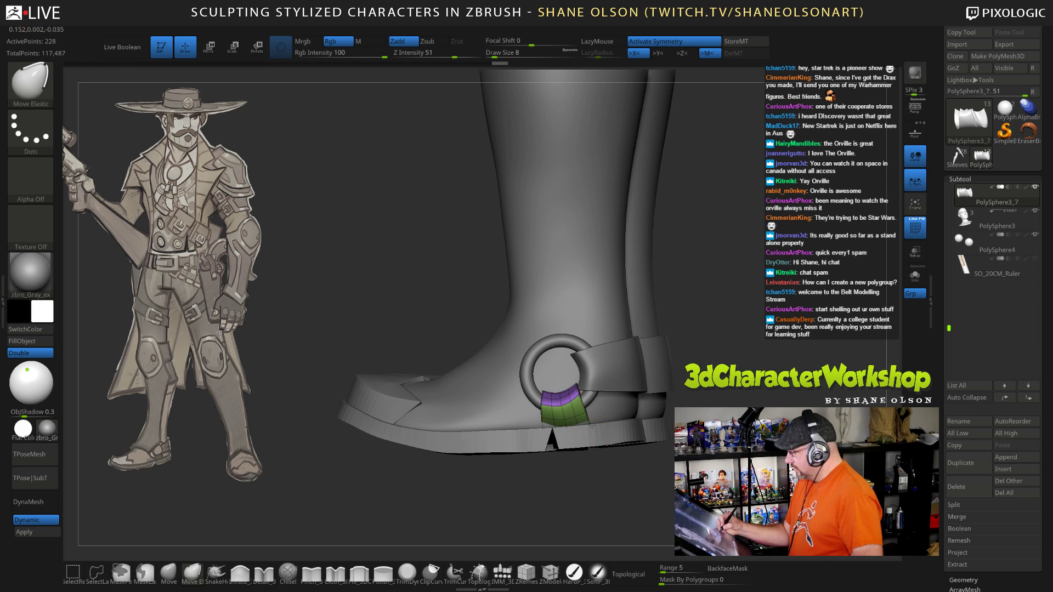
pyautogui.moveTo(580, 402)
pyautogui.mouseDown()
pyautogui.moveTo(535, 417)
pyautogui.moveTo(539, 432)
pyautogui.mouseUp()
pyautogui.moveTo(472, 488); pyautogui.dragTo(582, 488)
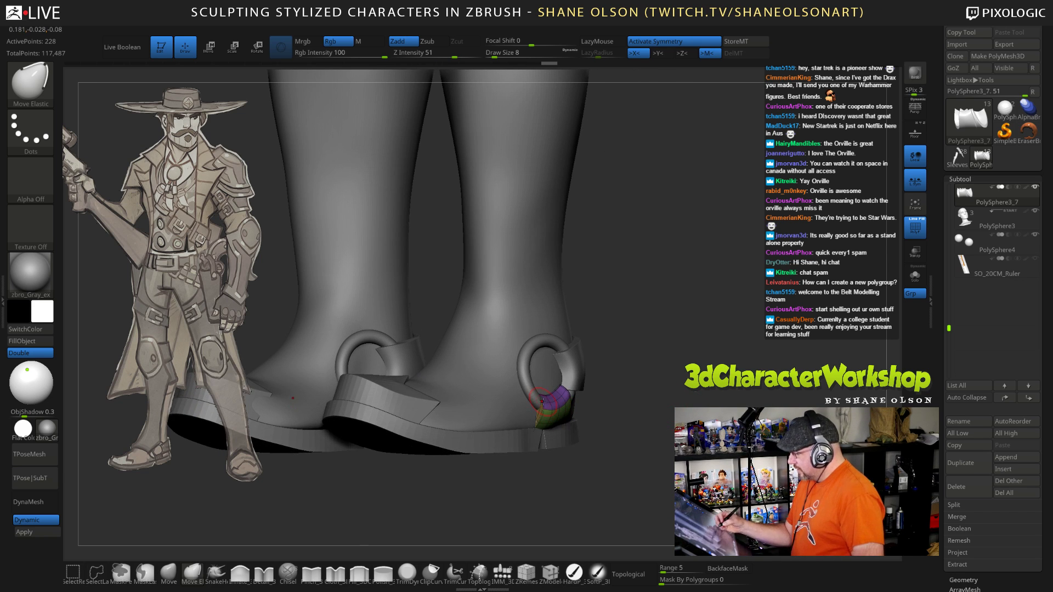
pyautogui.moveTo(542, 402); pyautogui.dragTo(547, 394)
pyautogui.moveTo(682, 337)
pyautogui.mouseDown()
pyautogui.moveTo(693, 357)
pyautogui.moveTo(684, 320)
pyautogui.moveTo(701, 301)
pyautogui.mouseUp()
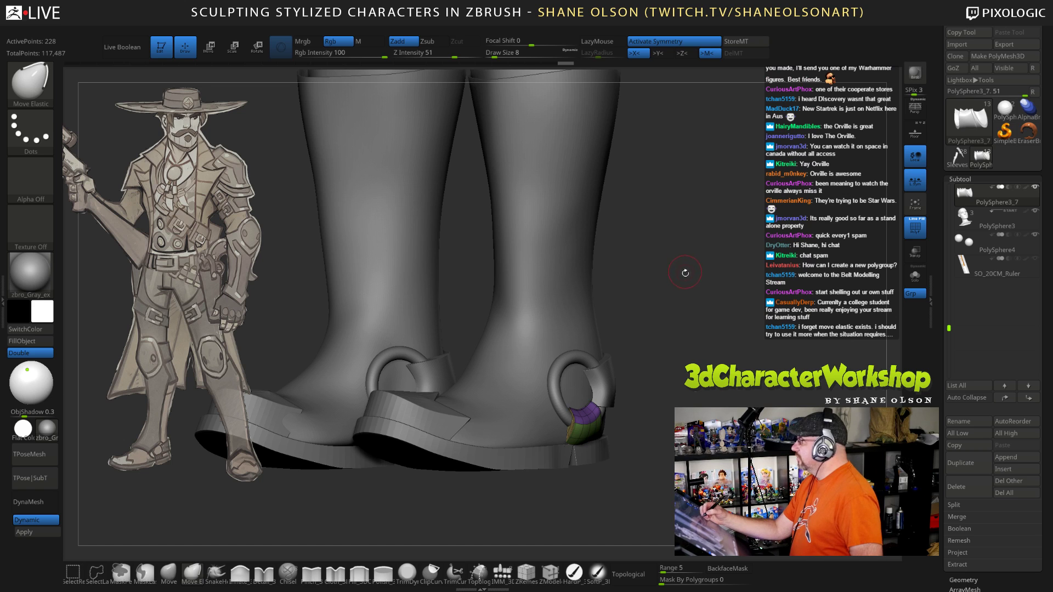
pyautogui.moveTo(685, 283); pyautogui.dragTo(677, 380)
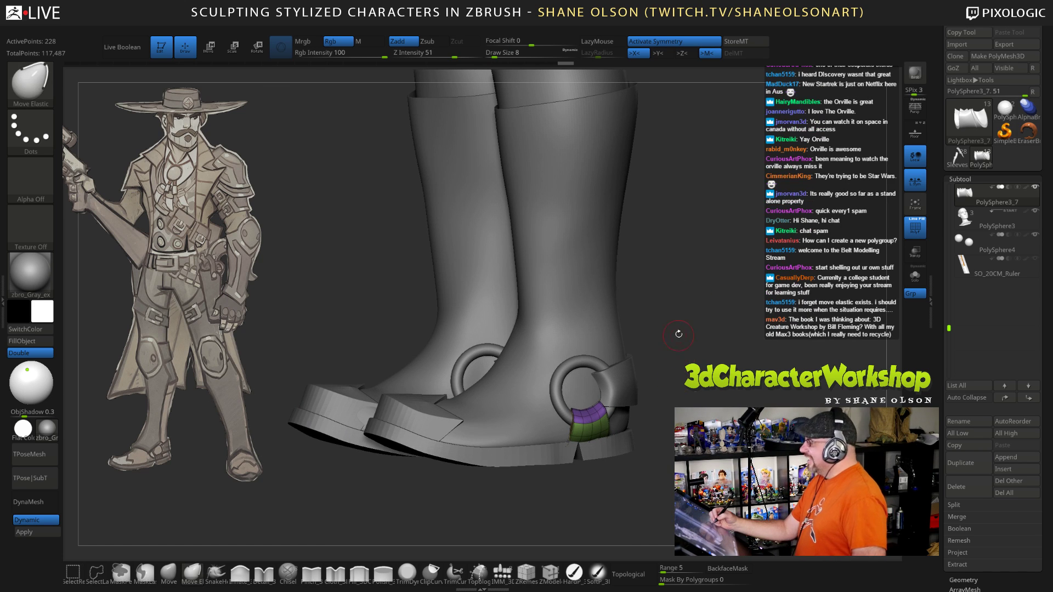
pyautogui.moveTo(689, 282)
pyautogui.mouseDown()
pyautogui.moveTo(715, 342)
pyautogui.moveTo(726, 305)
pyautogui.moveTo(713, 322)
pyautogui.mouseUp()
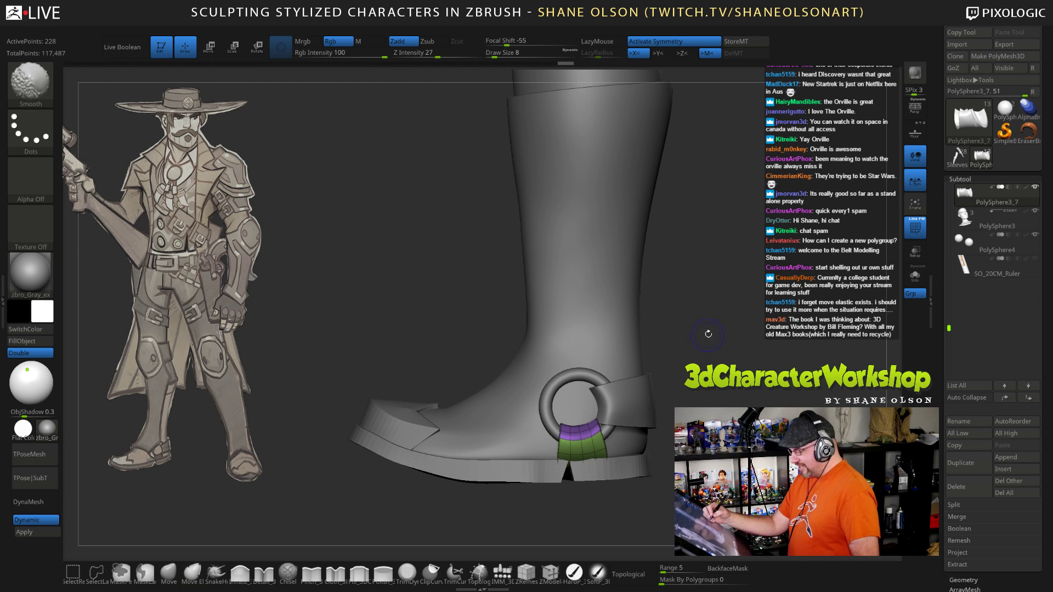
# Step: Hide the wireframe, select the heel strap and adjust its end at the ring with Move Elastic at draw size 21
pyautogui.hotkey('shift', 'f')
pyautogui.keyDown('alt'); pyautogui.click(632, 404); pyautogui.keyUp('alt')
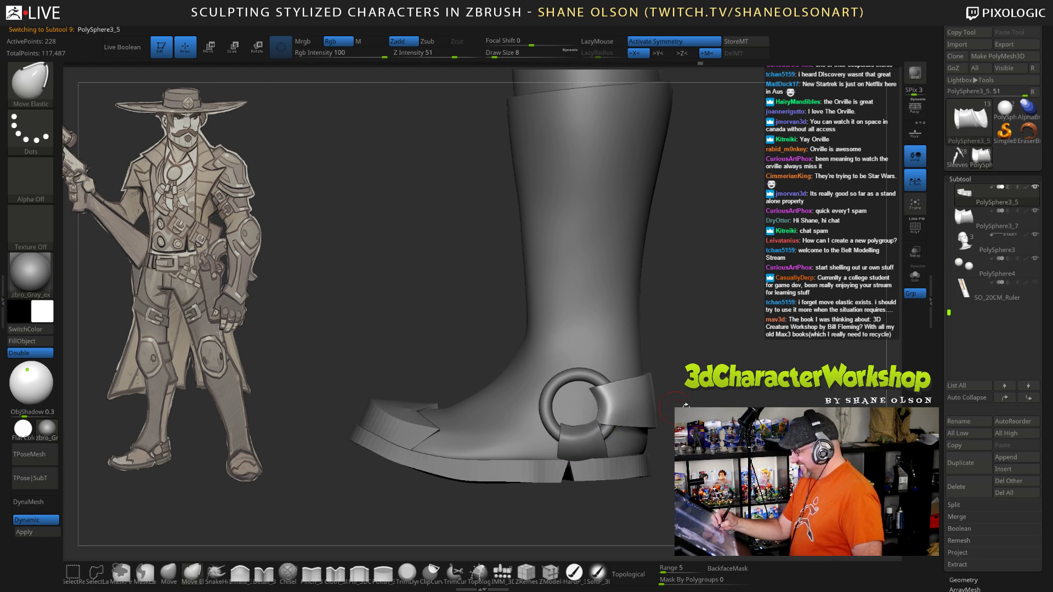
pyautogui.press('s')
pyautogui.moveTo(712, 395); pyautogui.dragTo(718, 396)
pyautogui.moveTo(608, 418); pyautogui.dragTo(606, 417)
# Step: Examine the boots' rings and straps from the side, front and three-quarter angles against the concept art
pyautogui.keyDown('ctrl'); pyautogui.moveTo(606, 417); pyautogui.dragTo(220, 372, button='right'); pyautogui.keyUp('ctrl')
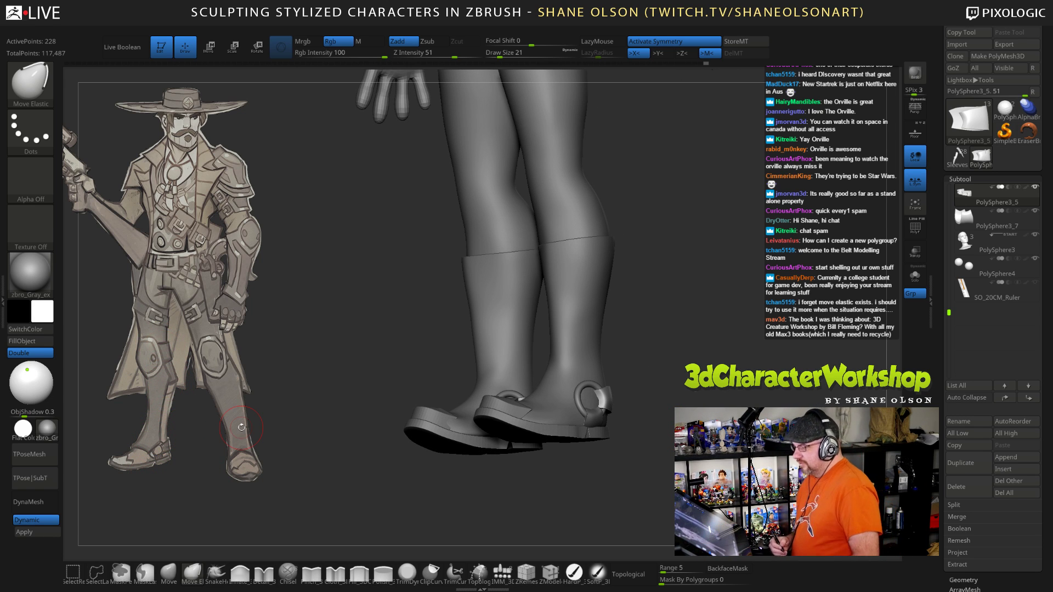
pyautogui.moveTo(688, 395); pyautogui.dragTo(704, 406)
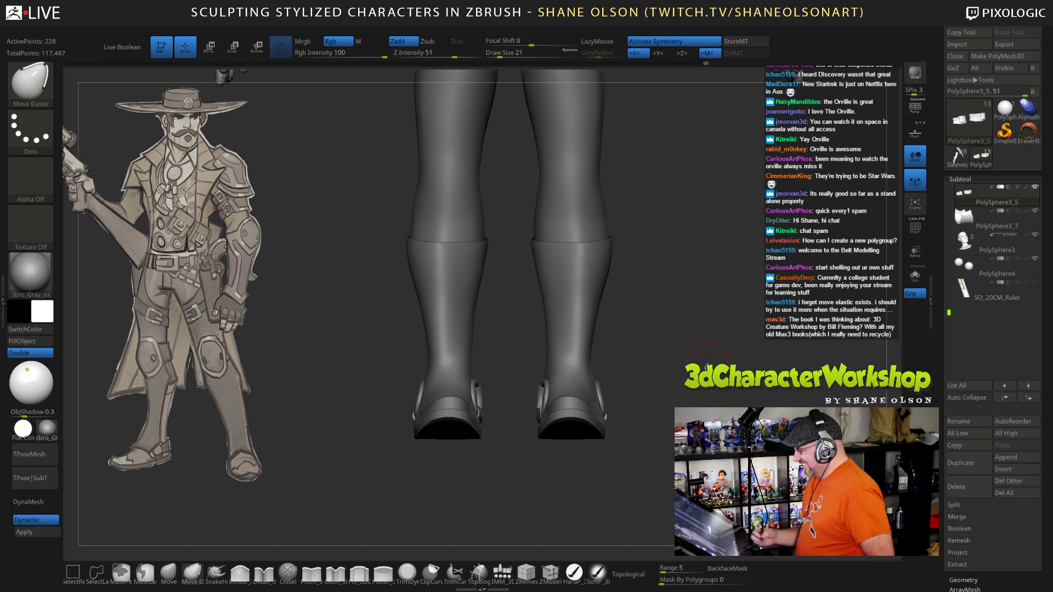
pyautogui.moveTo(707, 368); pyautogui.dragTo(718, 393)
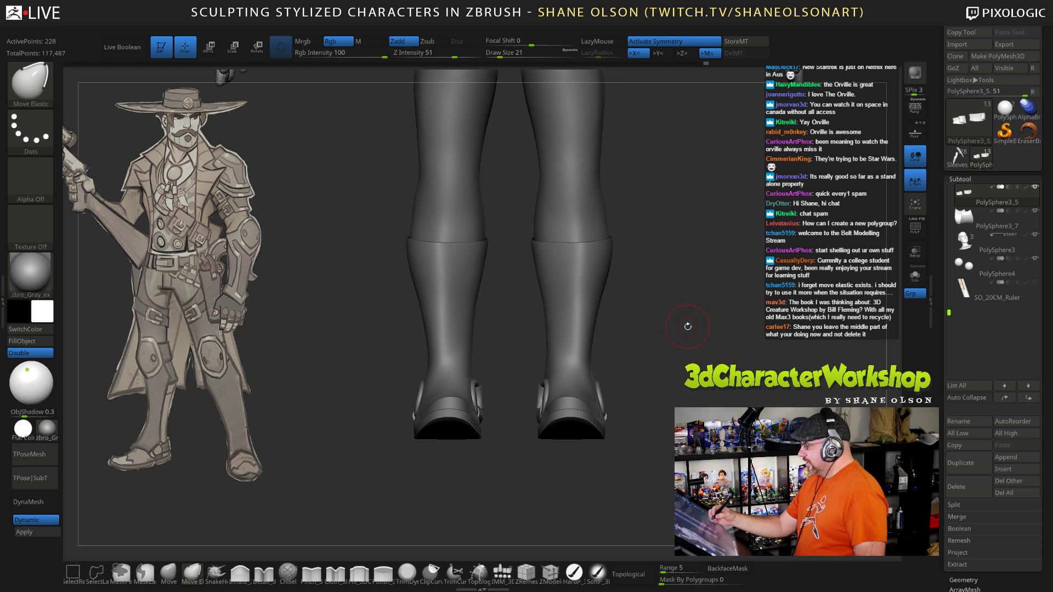
pyautogui.moveTo(706, 351); pyautogui.dragTo(710, 387)
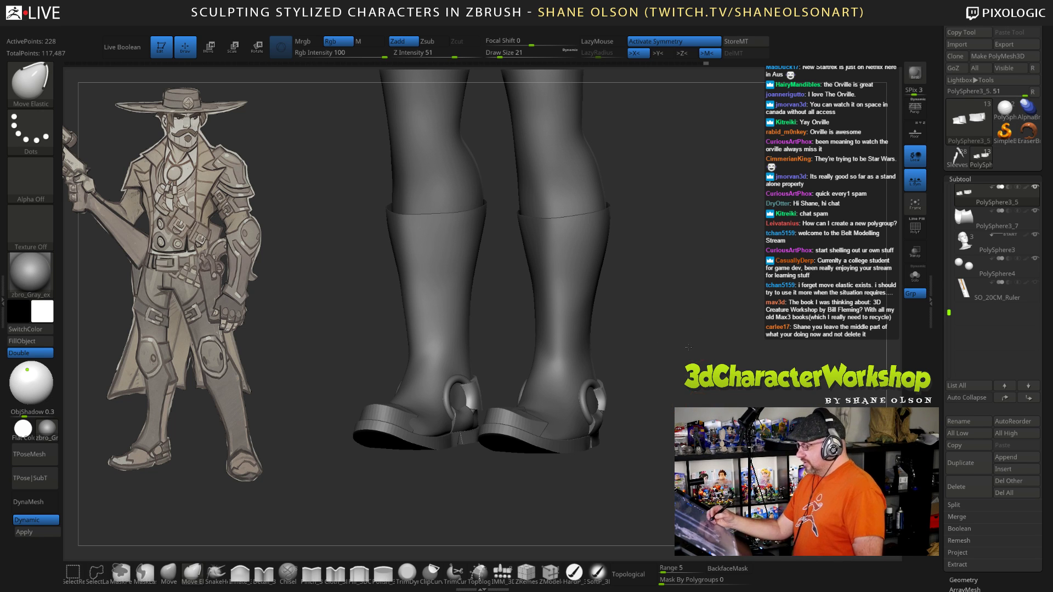
pyautogui.keyDown('alt'); pyautogui.moveTo(684, 337); pyautogui.dragTo(685, 384); pyautogui.keyUp('alt')
pyautogui.moveTo(730, 313); pyautogui.dragTo(711, 346)
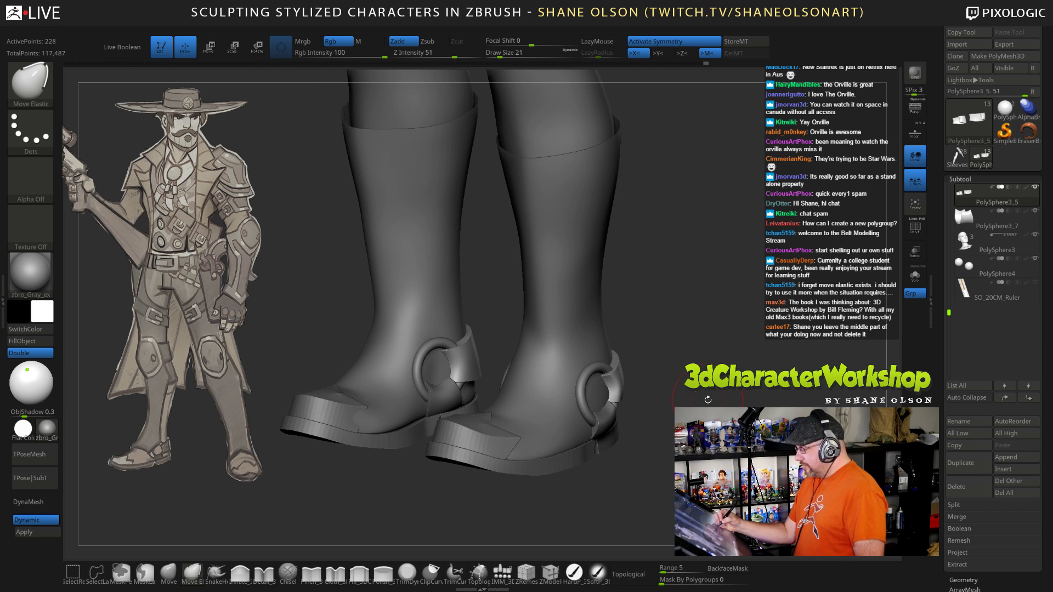
pyautogui.press('3')
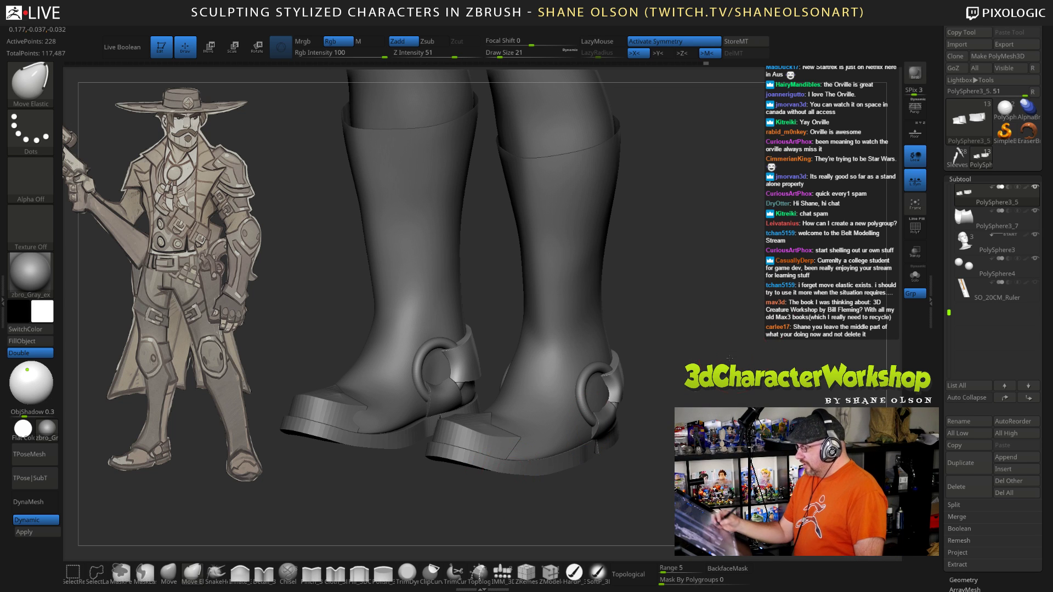
pyautogui.moveTo(543, 507); pyautogui.dragTo(433, 502)
pyautogui.moveTo(664, 456)
pyautogui.mouseDown()
pyautogui.moveTo(839, 442)
pyautogui.moveTo(733, 434)
pyautogui.moveTo(818, 432)
pyautogui.mouseUp()
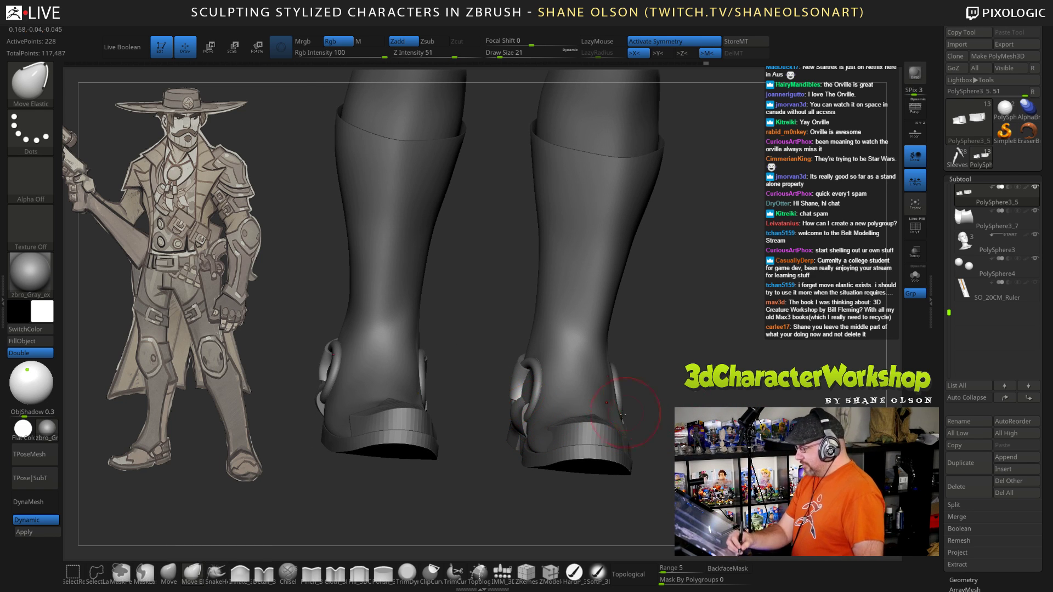
# Step: Switch to the Move brush at draw size 22 and select the under-boot strap, then check it from the front
pyautogui.click(169, 573)
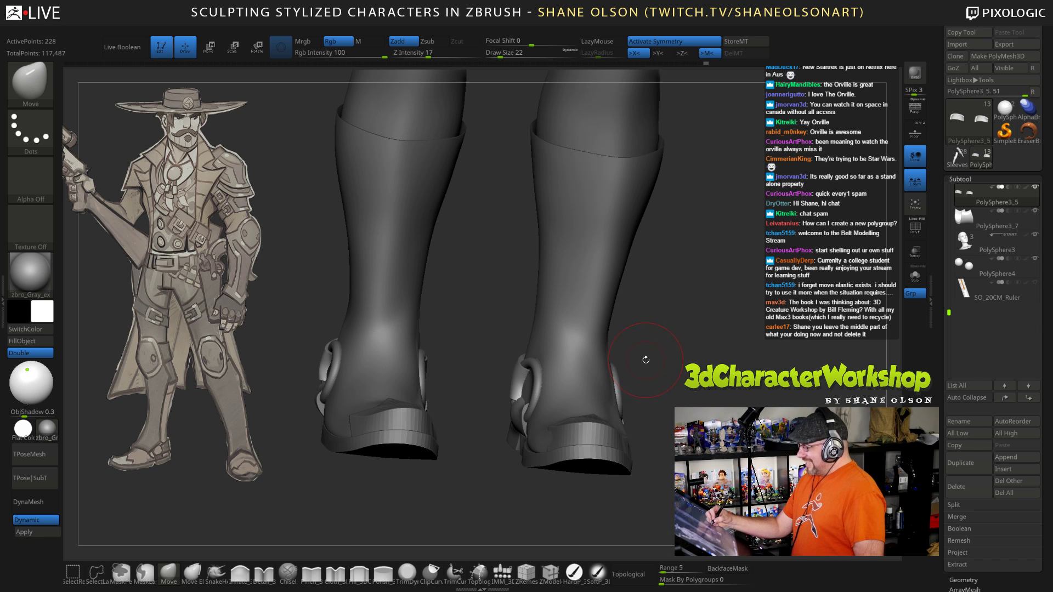
pyautogui.keyDown('alt'); pyautogui.click(520, 417); pyautogui.keyUp('alt')
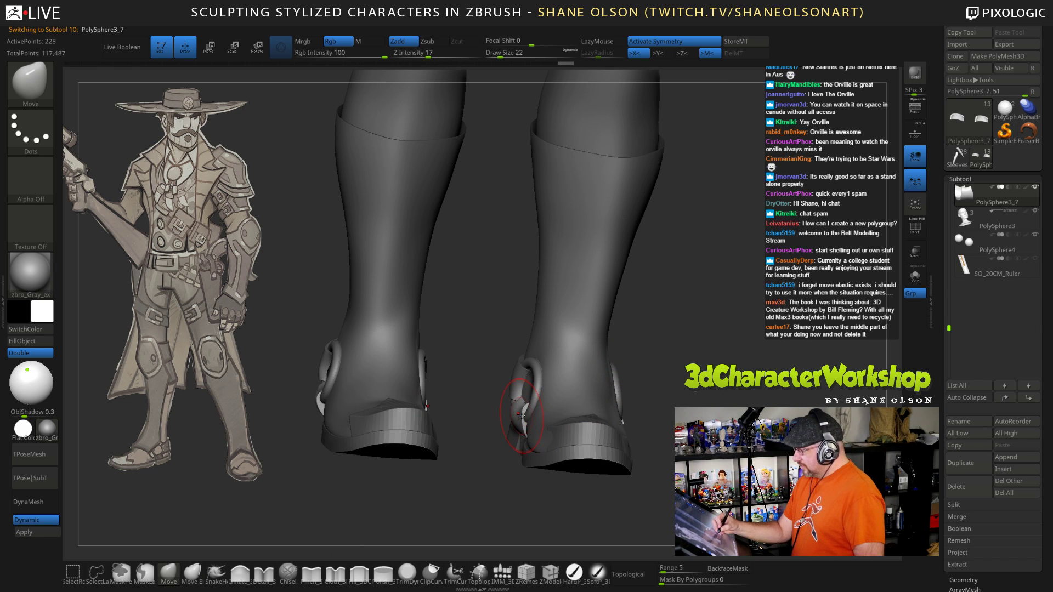
pyautogui.moveTo(520, 415); pyautogui.dragTo(727, 384)
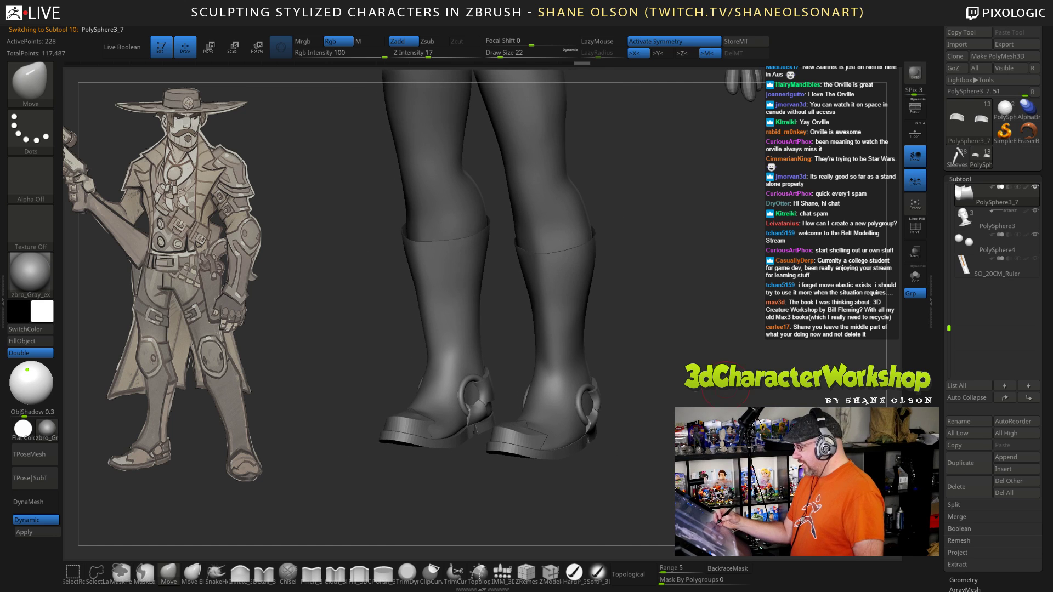
pyautogui.moveTo(684, 337); pyautogui.dragTo(684, 387)
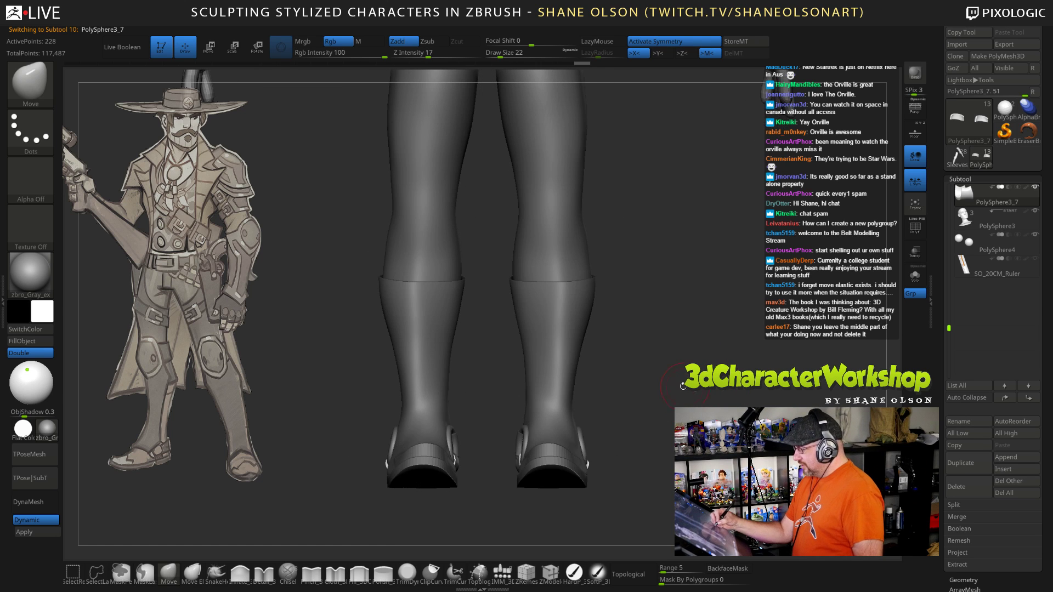
# Step: Select the booted legs subtool and switch to the Topology brush with draw size 18
pyautogui.keyDown('alt'); pyautogui.click(570, 340); pyautogui.keyUp('alt')
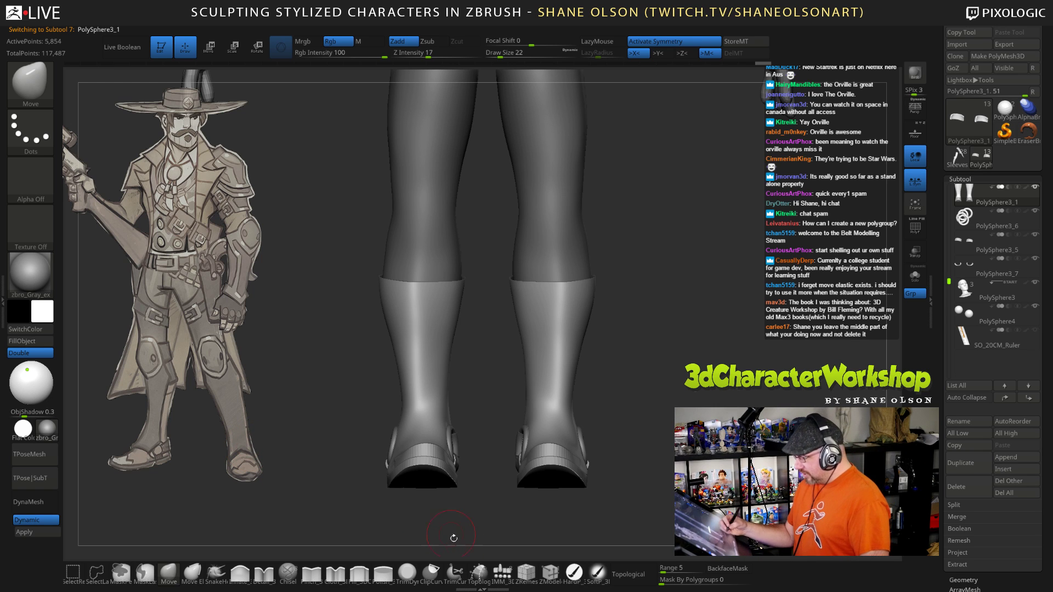
pyautogui.click(479, 573)
pyautogui.press('s')
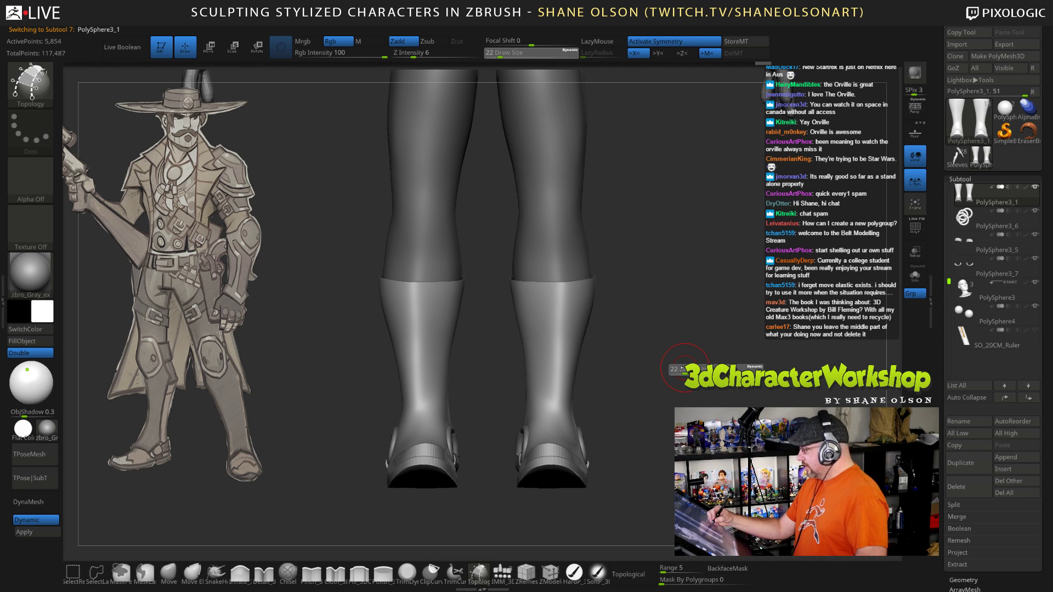
pyautogui.moveTo(684, 370); pyautogui.dragTo(679, 370)
pyautogui.keyDown('alt'); pyautogui.moveTo(604, 482); pyautogui.dragTo(590, 455, button='right'); pyautogui.keyUp('alt')
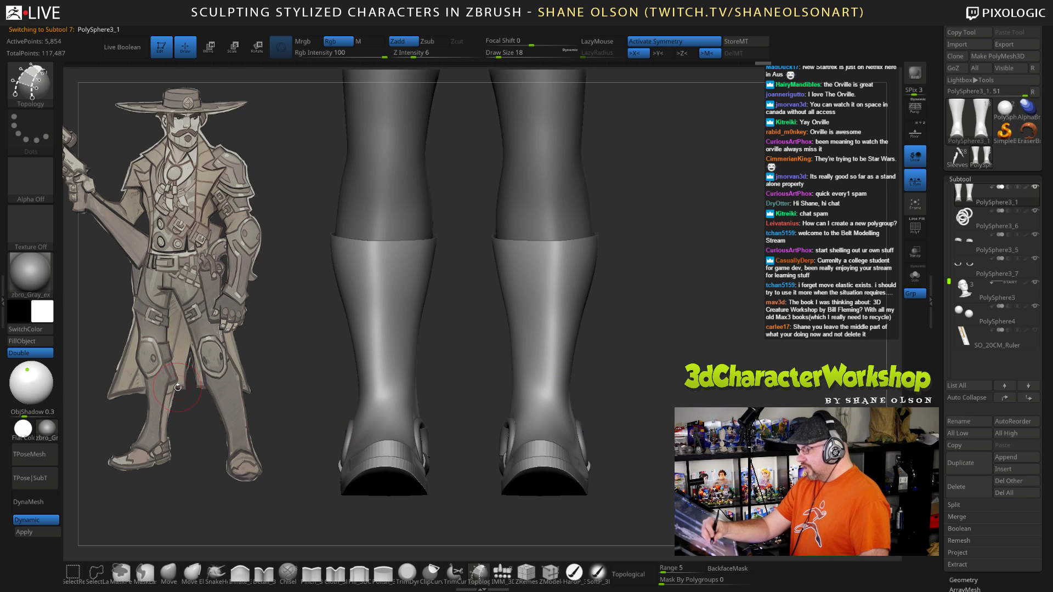
pyautogui.click(544, 240)
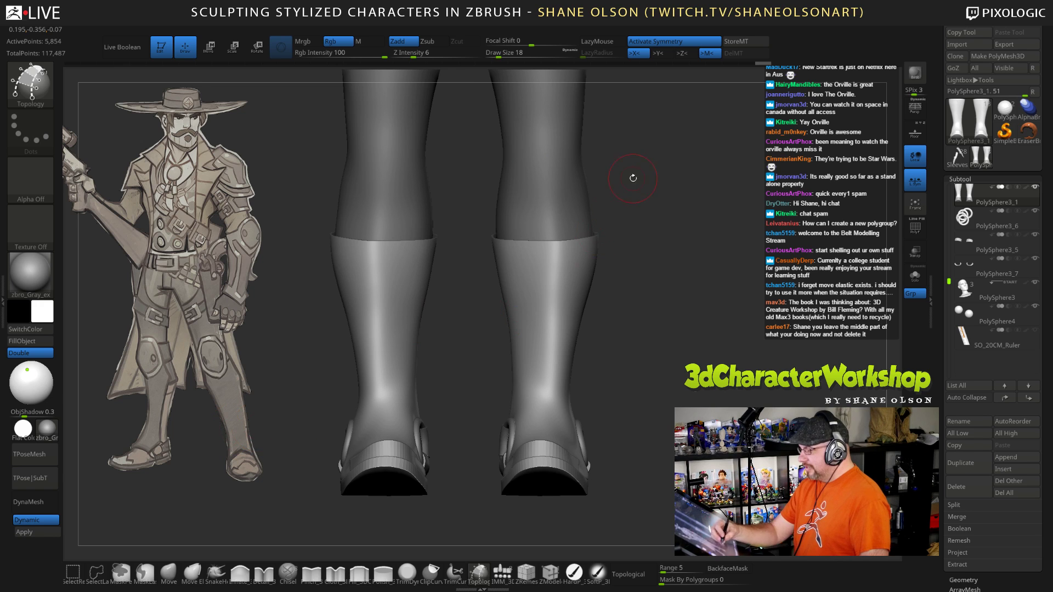
pyautogui.hotkey('ctrl', 'z')
pyautogui.moveTo(641, 273); pyautogui.dragTo(647, 285)
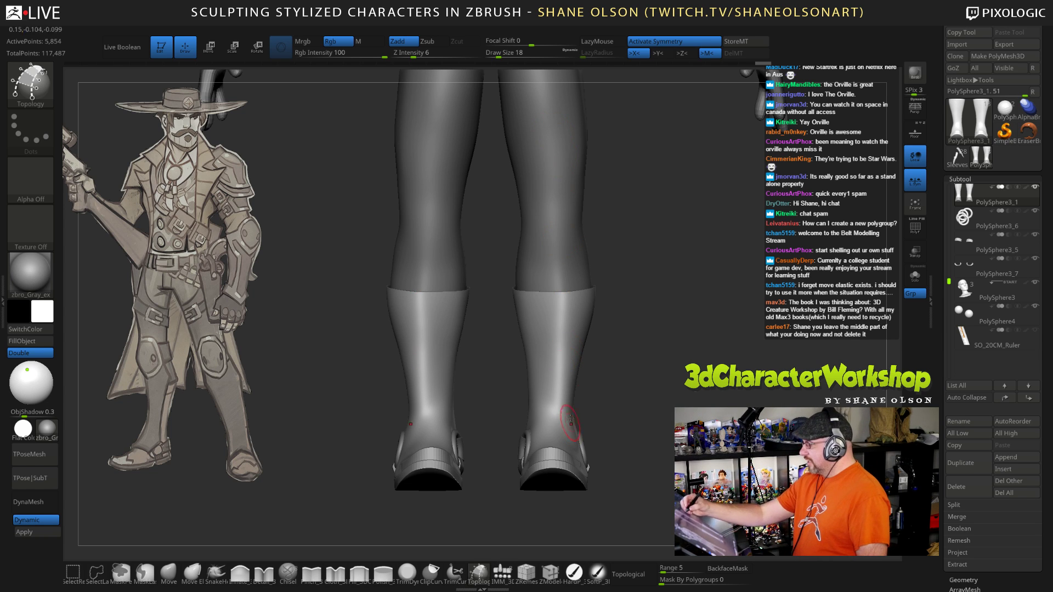
pyautogui.moveTo(557, 212); pyautogui.dragTo(550, 415)
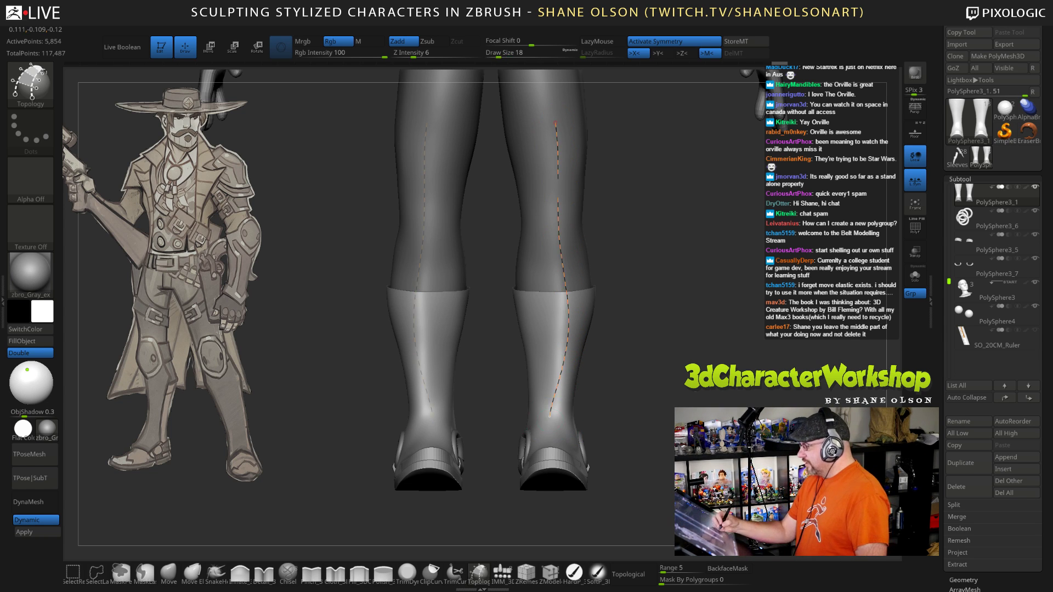
pyautogui.moveTo(647, 425); pyautogui.dragTo(710, 392)
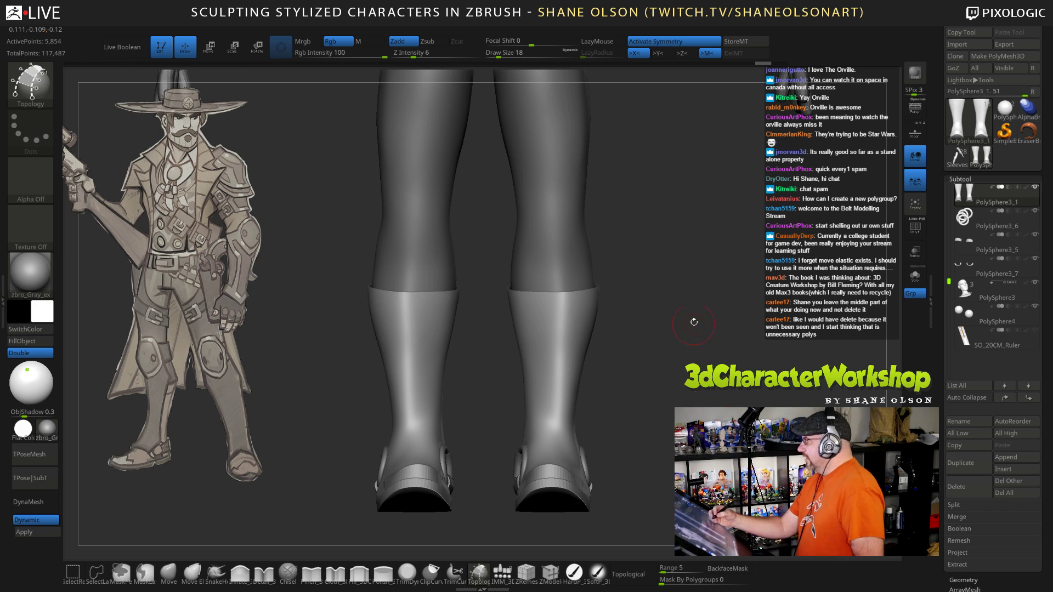
# Step: Set the focal shift to -54 and draw a topology curve down the front centre of the leg to the instep
pyautogui.moveTo(694, 323)
pyautogui.keyDown('alt'); pyautogui.mouseDown()
pyautogui.moveTo(689, 332)
pyautogui.moveTo(696, 323)
pyautogui.moveTo(675, 324)
pyautogui.mouseUp(); pyautogui.keyUp('alt')
pyautogui.press('space')
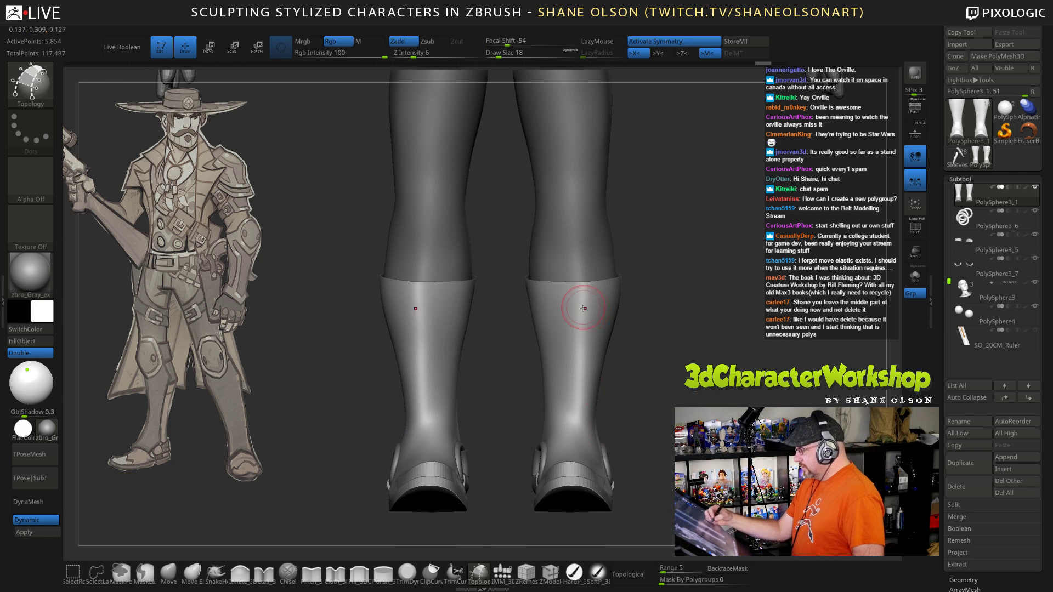
pyautogui.keyDown('alt'); pyautogui.moveTo(666, 391); pyautogui.dragTo(673, 340); pyautogui.keyUp('alt')
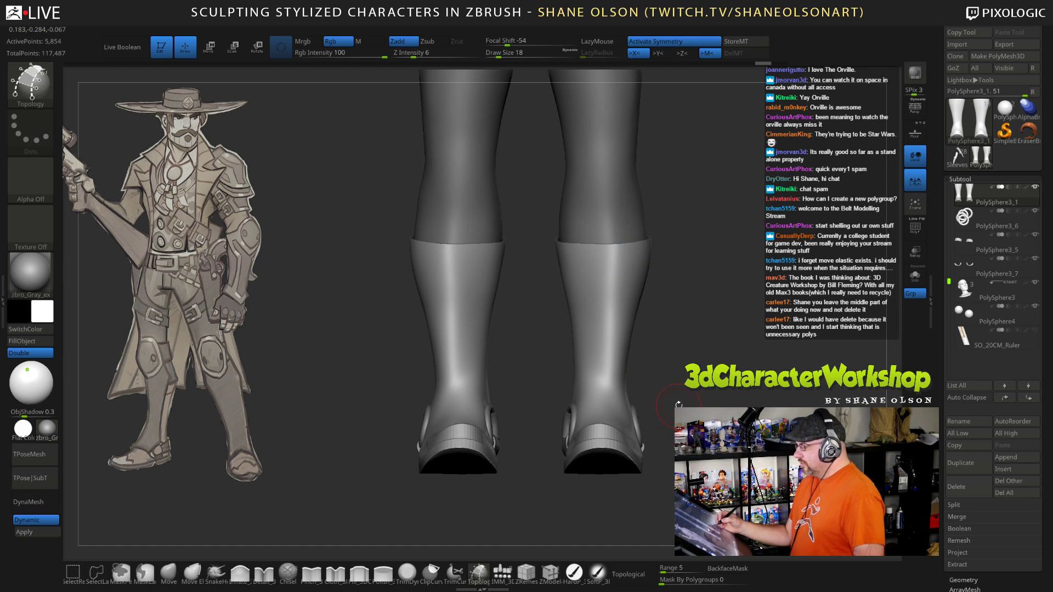
pyautogui.keyDown('alt'); pyautogui.moveTo(697, 384); pyautogui.dragTo(692, 389); pyautogui.keyUp('alt')
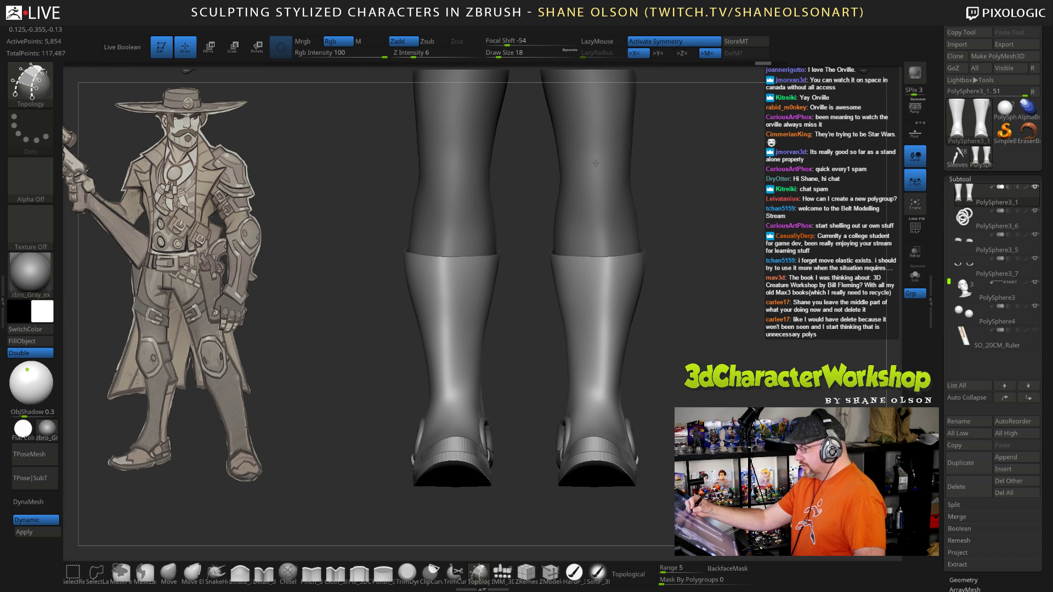
pyautogui.moveTo(595, 163); pyautogui.dragTo(596, 430)
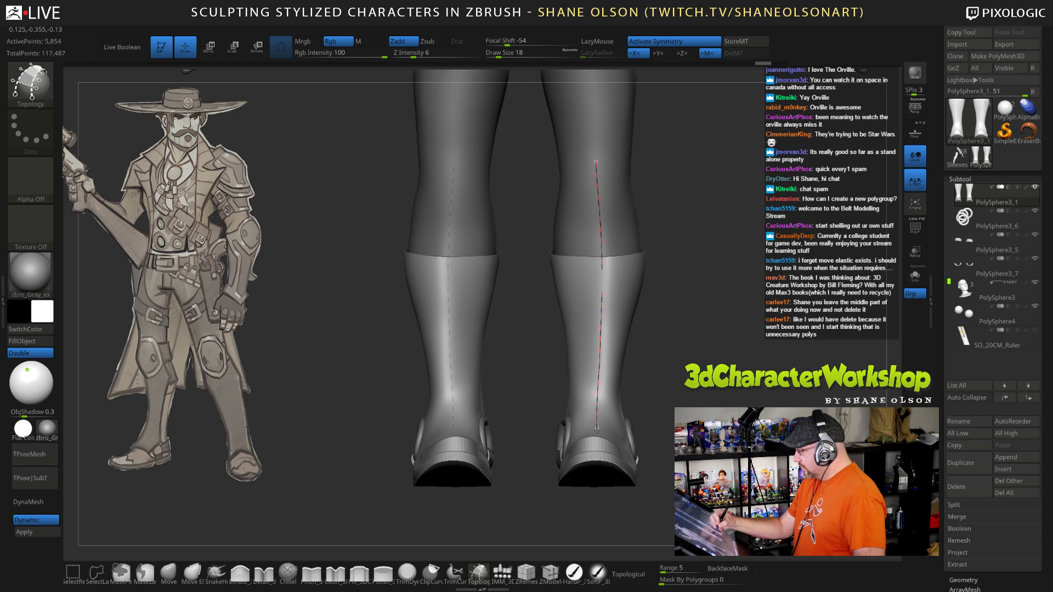
# Step: Draw a topology curve down the outer side of the leg, from above the boot cuff to the ankle ring
pyautogui.moveTo(856, 422); pyautogui.dragTo(731, 422)
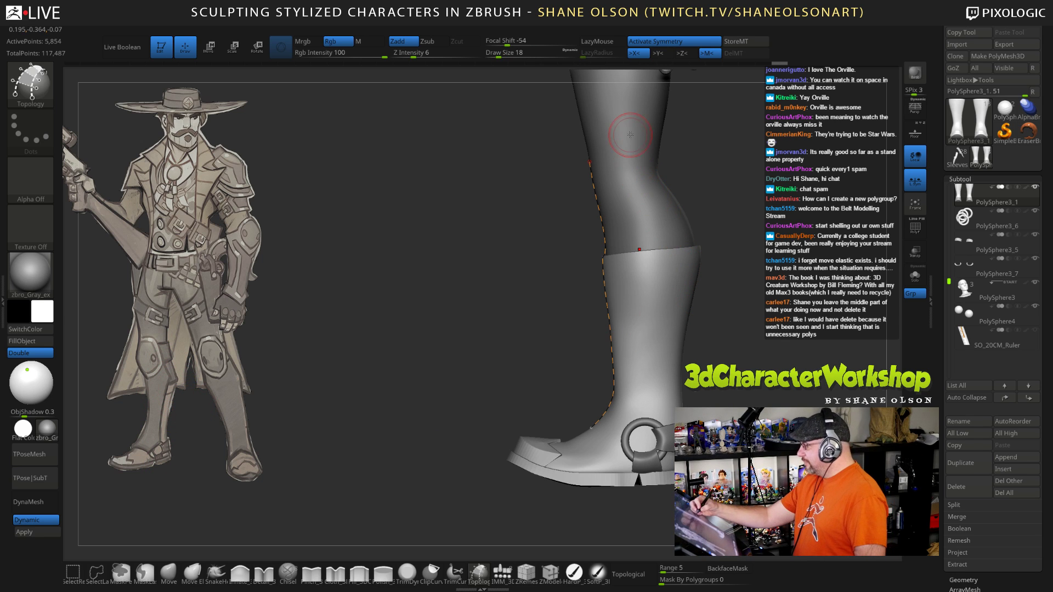
pyautogui.moveTo(626, 122)
pyautogui.mouseDown()
pyautogui.moveTo(637, 196)
pyautogui.moveTo(680, 269)
pyautogui.mouseUp()
pyautogui.moveTo(663, 220); pyautogui.dragTo(650, 351)
pyautogui.press('ctrl')
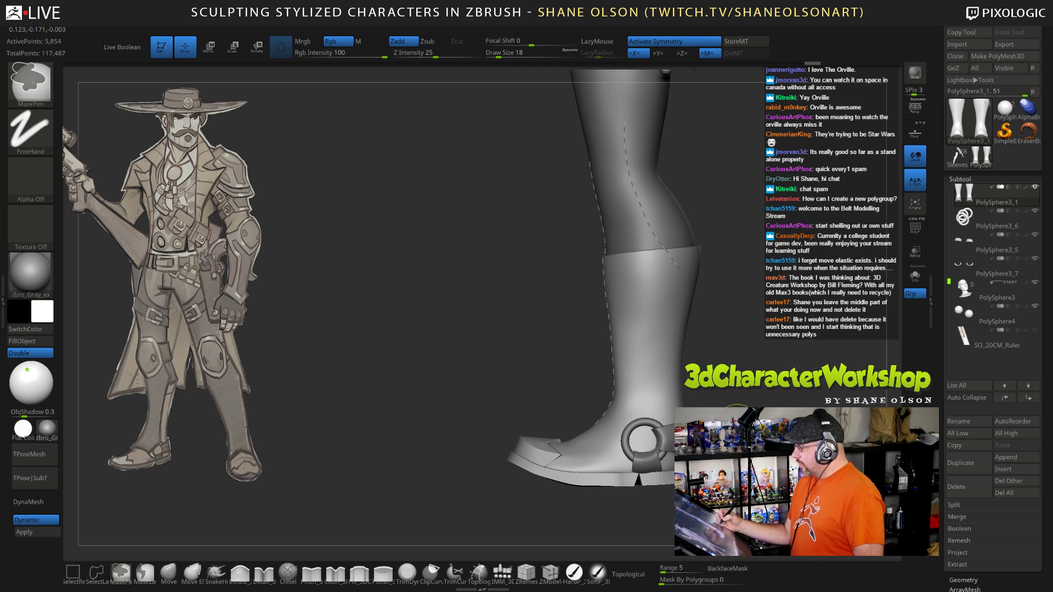
pyautogui.hotkey('ctrl', 'z')
pyautogui.moveTo(628, 133)
pyautogui.mouseDown()
pyautogui.moveTo(657, 239)
pyautogui.moveTo(646, 428)
pyautogui.mouseUp()
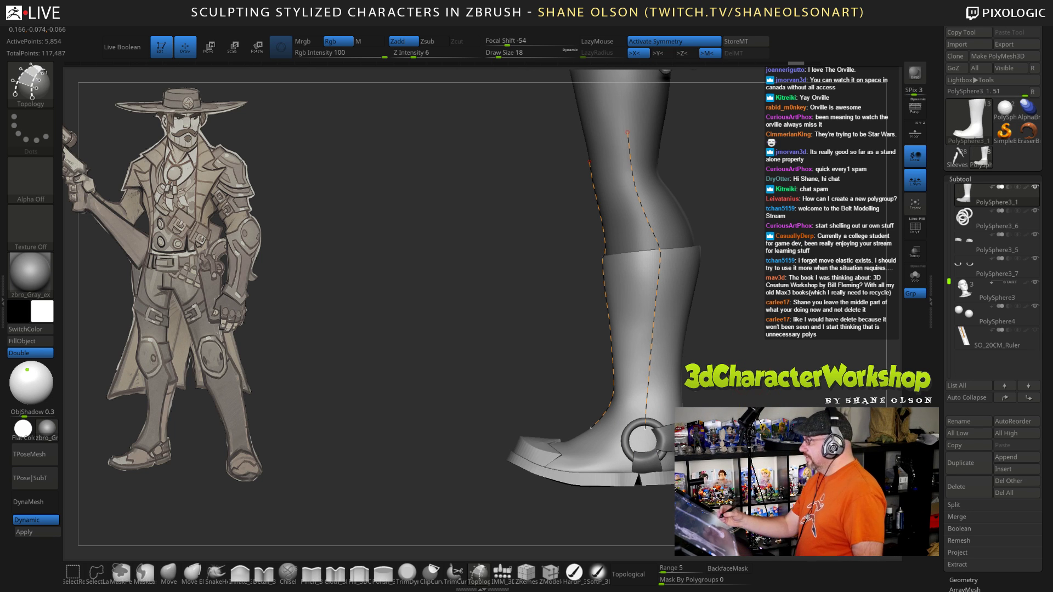
# Step: Draw a matching topology curve down the inner side of the leg to the inner ankle ring
pyautogui.moveTo(711, 407); pyautogui.dragTo(796, 430)
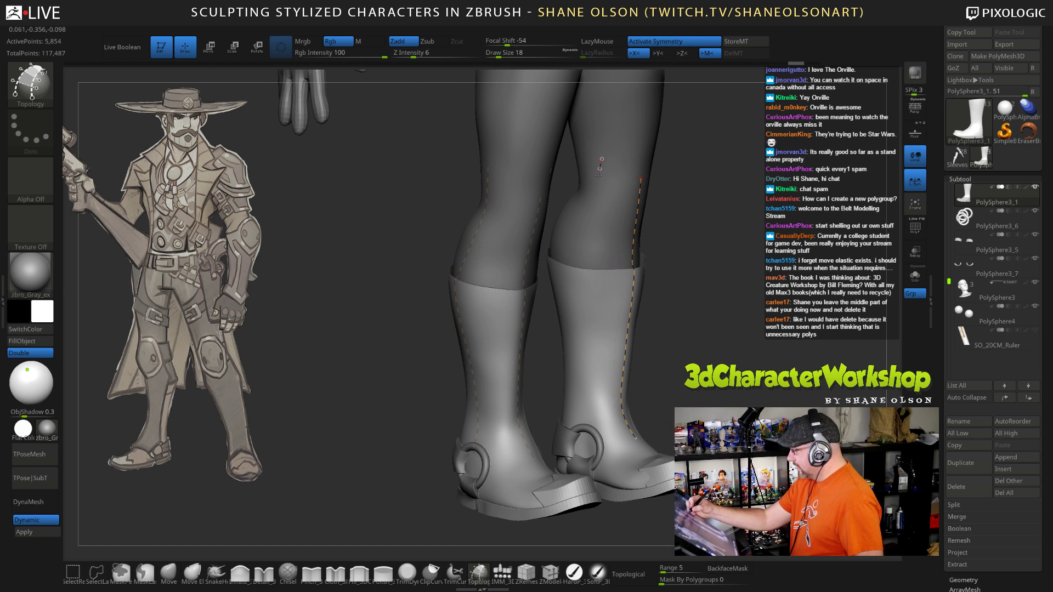
pyautogui.moveTo(575, 253); pyautogui.dragTo(582, 448)
pyautogui.moveTo(768, 417); pyautogui.dragTo(713, 409)
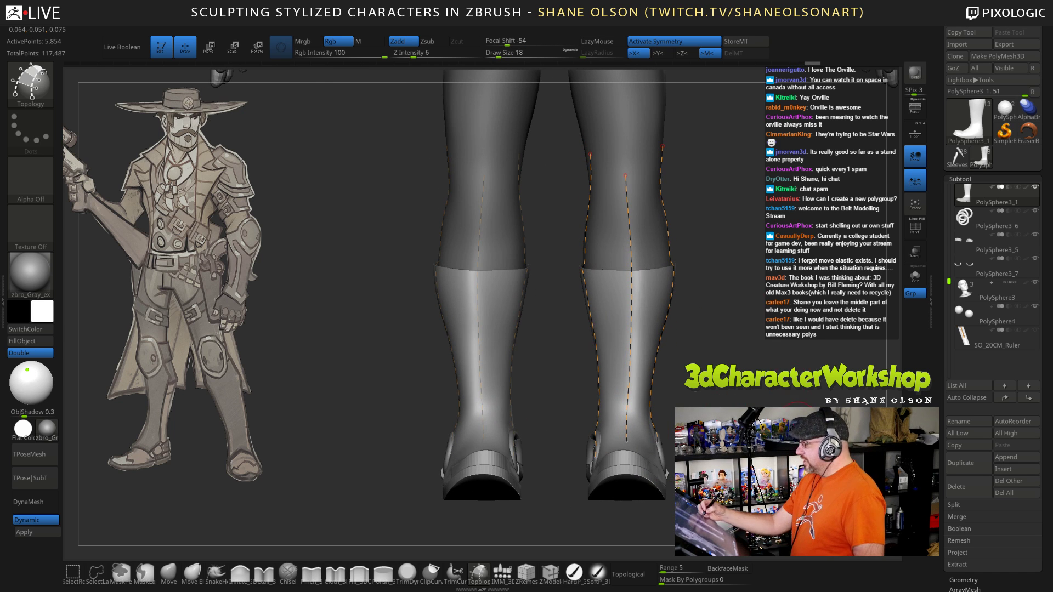
# Step: Set the draw size to 13 and add topology curves between the front centre curve and the outer and inner side curves
pyautogui.moveTo(735, 398)
pyautogui.mouseDown()
pyautogui.moveTo(722, 397)
pyautogui.moveTo(787, 405)
pyautogui.moveTo(743, 405)
pyautogui.mouseUp()
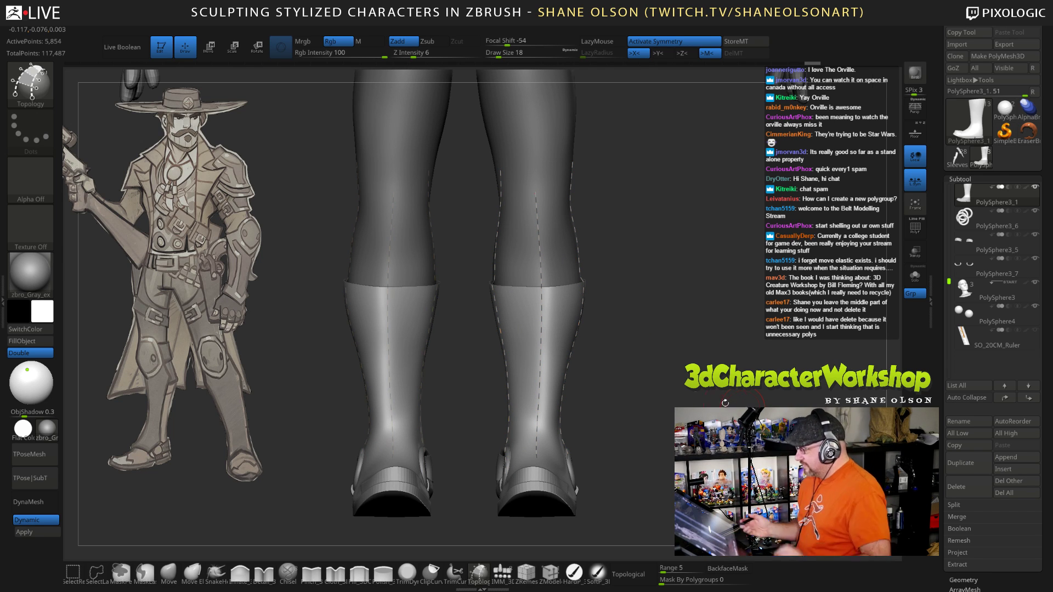
pyautogui.moveTo(725, 403); pyautogui.dragTo(712, 396)
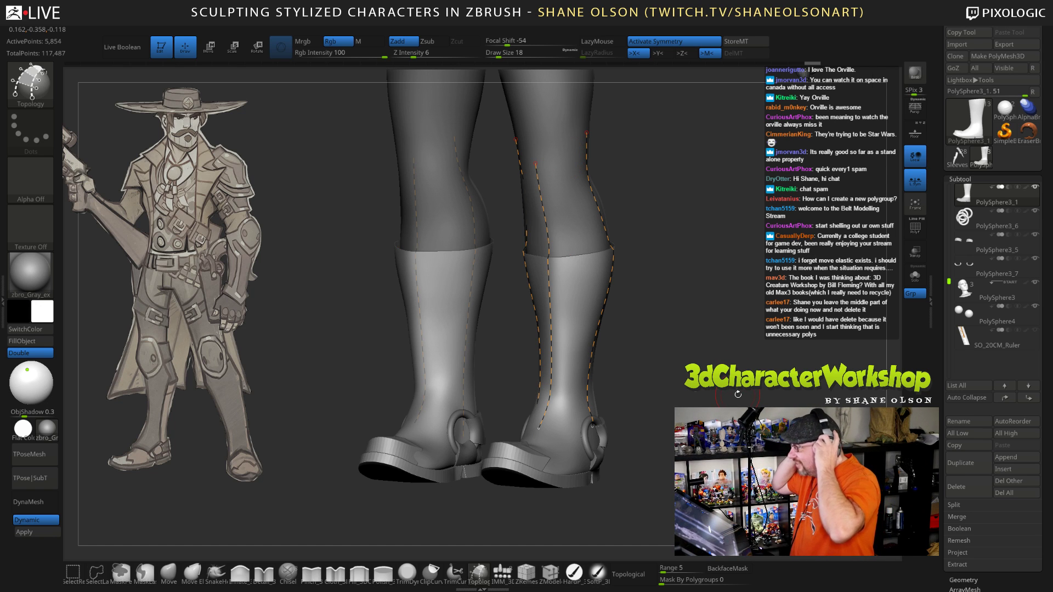
pyautogui.moveTo(743, 314); pyautogui.dragTo(739, 334)
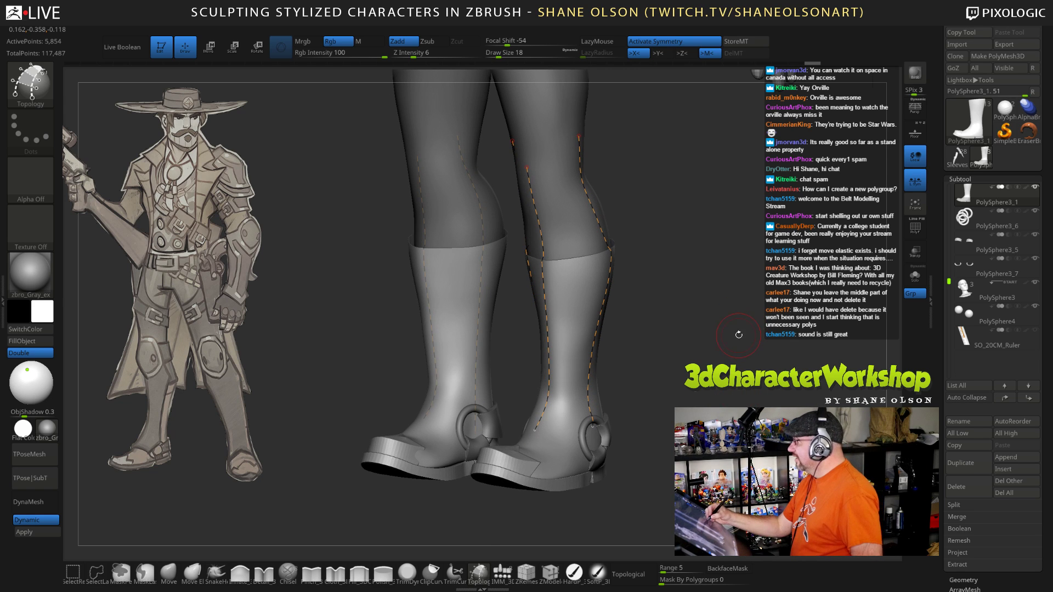
pyautogui.press('space')
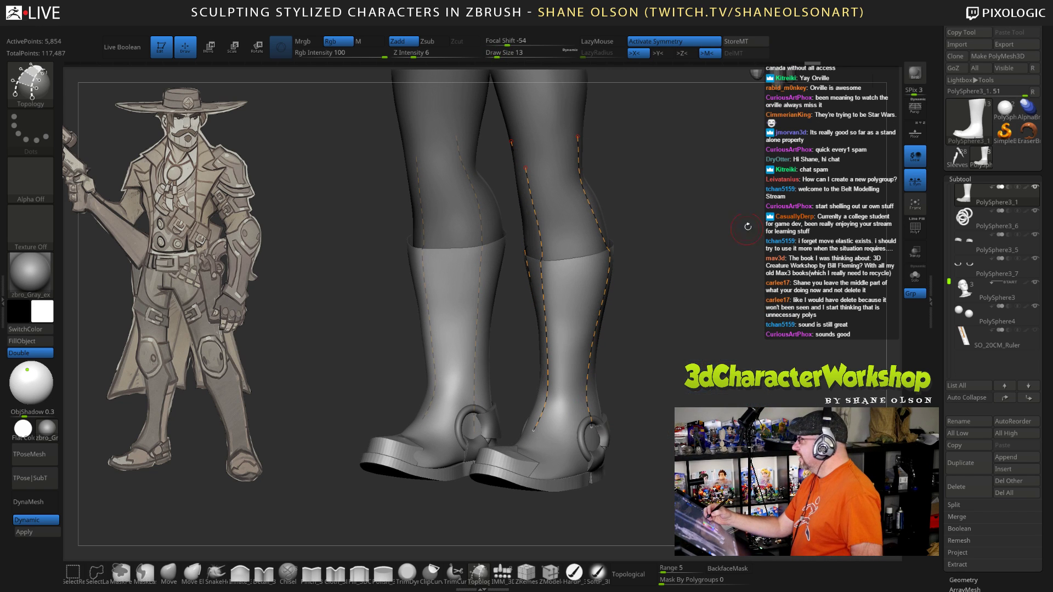
pyautogui.keyDown('alt'); pyautogui.moveTo(705, 311); pyautogui.dragTo(700, 310); pyautogui.keyUp('alt')
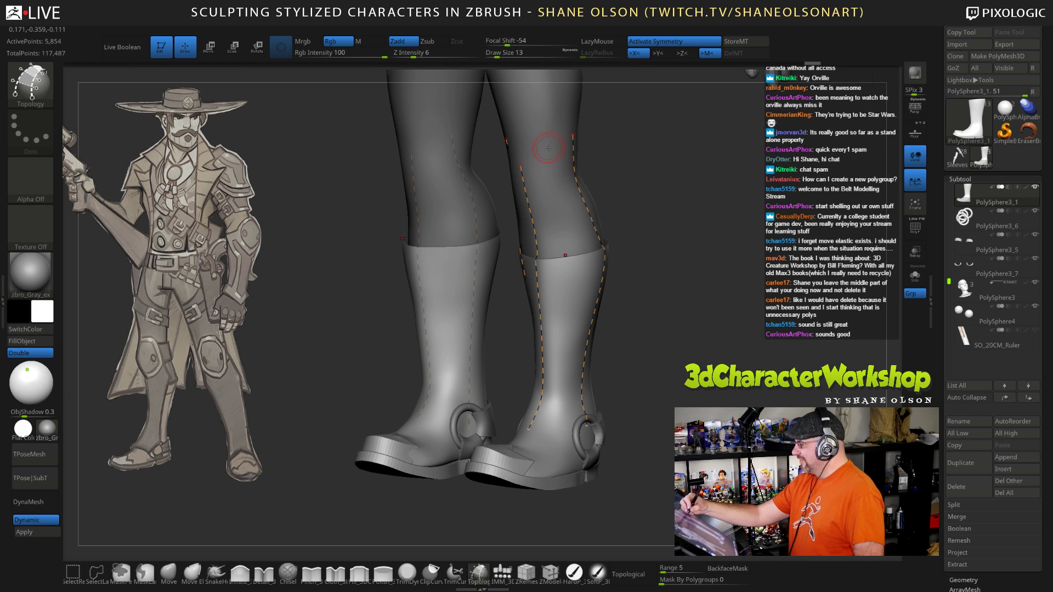
pyautogui.moveTo(549, 148); pyautogui.dragTo(551, 171)
pyautogui.moveTo(573, 268); pyautogui.dragTo(555, 461)
pyautogui.moveTo(631, 165)
pyautogui.mouseDown()
pyautogui.moveTo(545, 146)
pyautogui.moveTo(524, 179)
pyautogui.moveTo(513, 441)
pyautogui.mouseUp()
# Step: Extend the lower end of the front centre topology curve further down onto the boot's instep
pyautogui.moveTo(796, 476); pyautogui.dragTo(628, 478)
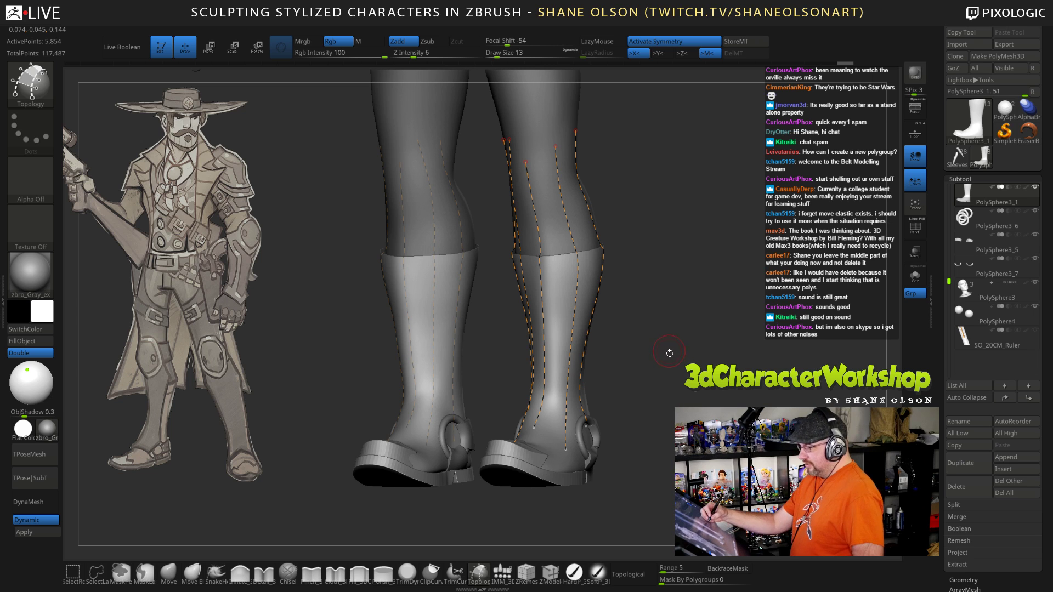
pyautogui.moveTo(690, 401); pyautogui.dragTo(645, 408)
pyautogui.moveTo(538, 425); pyautogui.dragTo(530, 439)
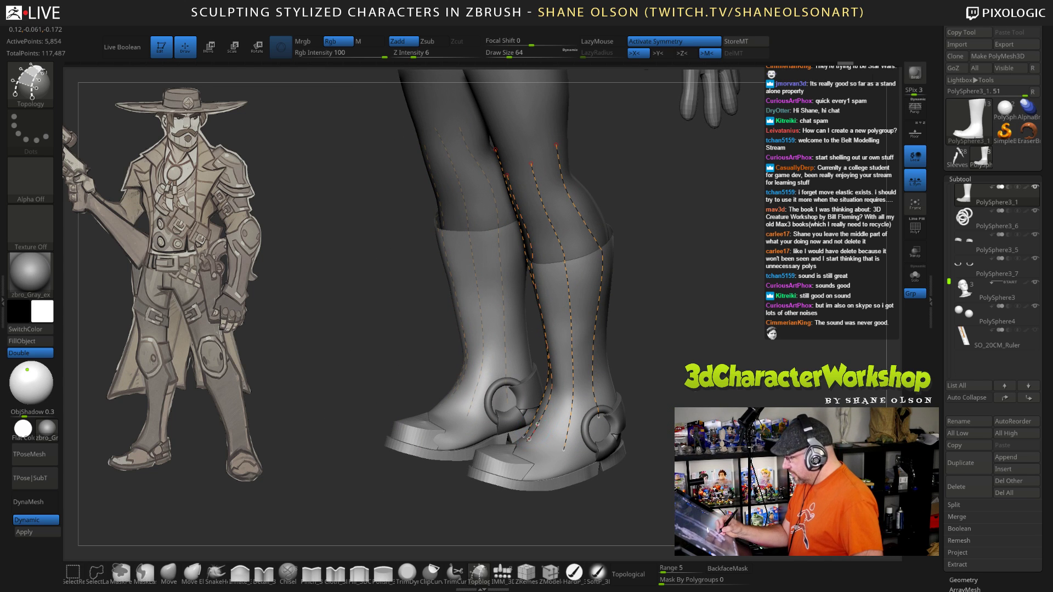
pyautogui.moveTo(661, 390); pyautogui.dragTo(651, 400)
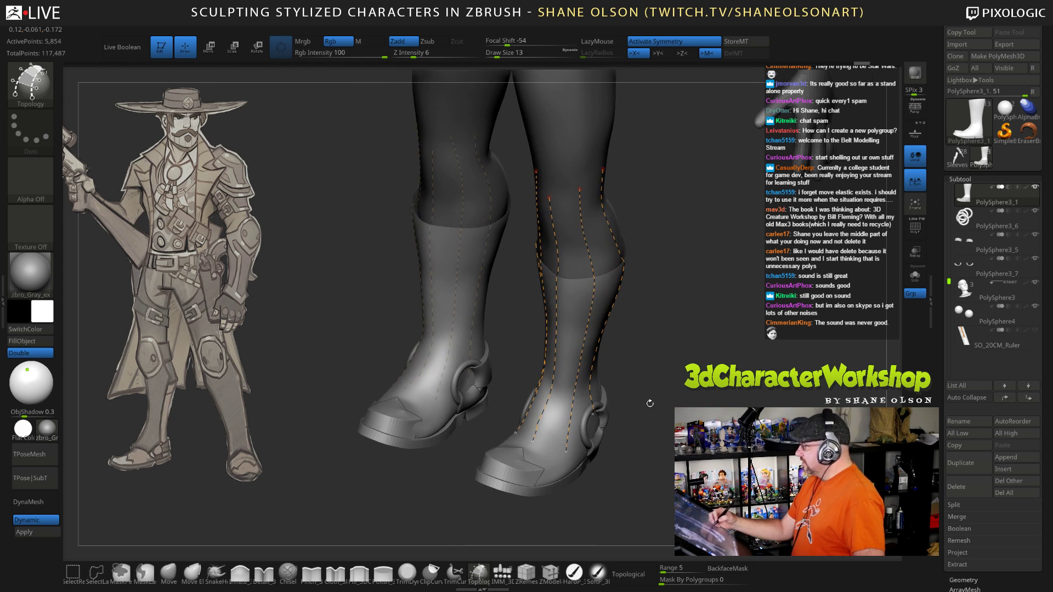
pyautogui.moveTo(534, 456); pyautogui.dragTo(568, 266)
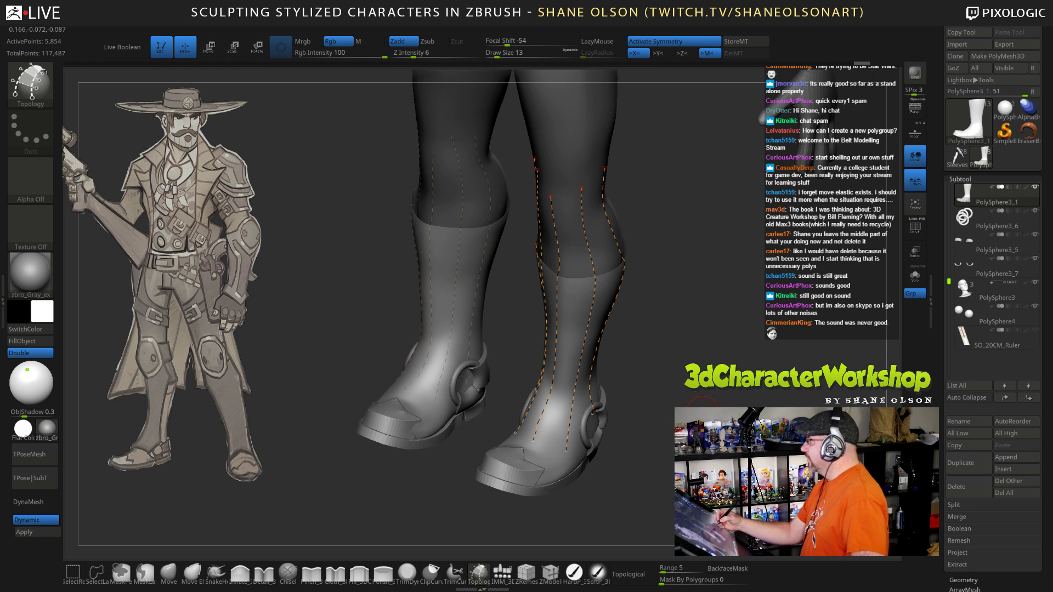
pyautogui.moveTo(705, 401); pyautogui.dragTo(658, 438)
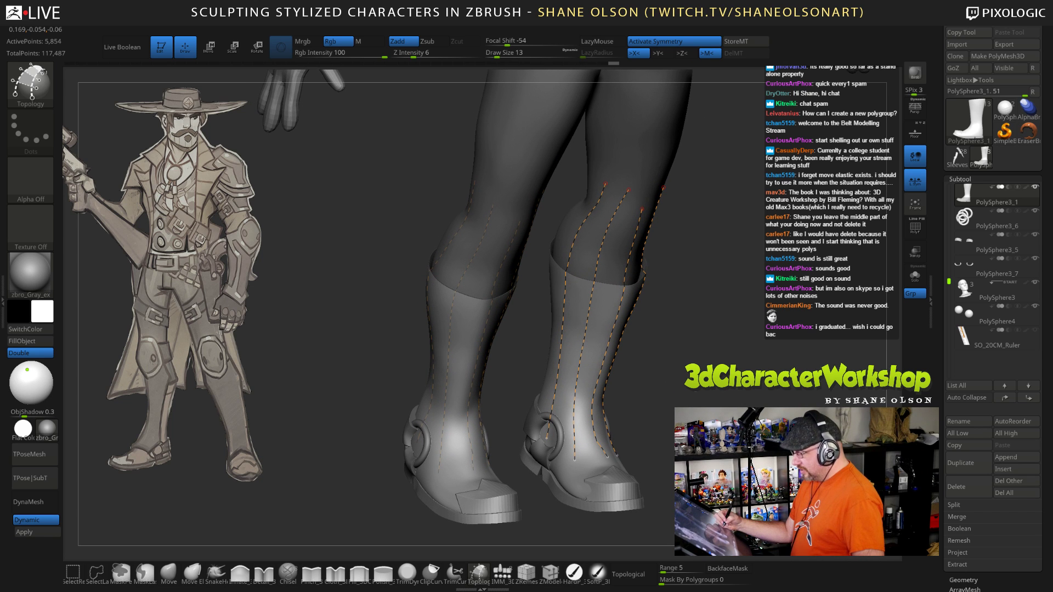
pyautogui.moveTo(658, 438); pyautogui.dragTo(720, 446)
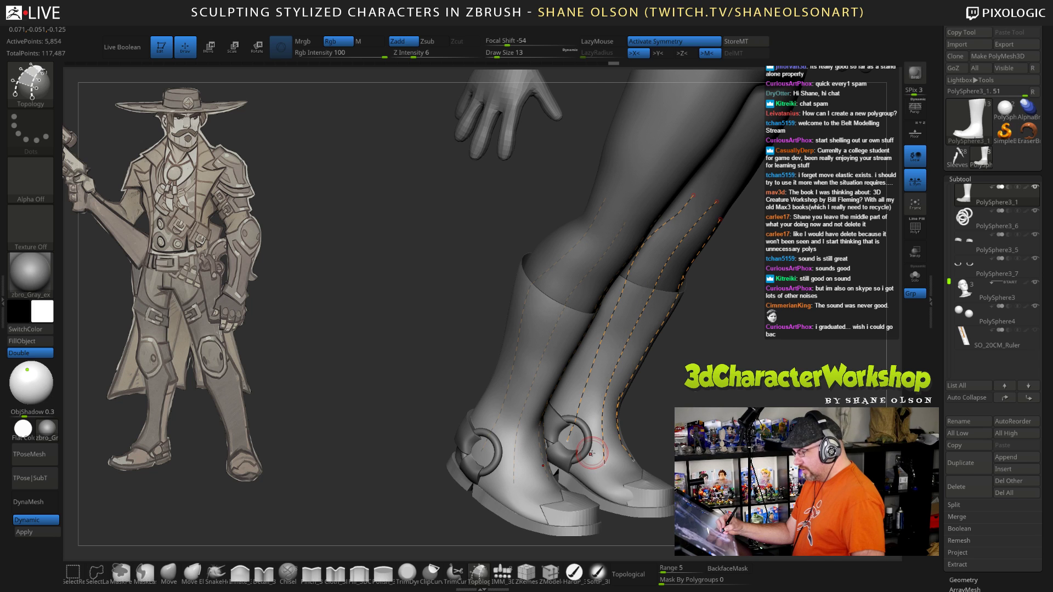
# Step: Draw a horizontal topology curve across the front of the ankle, joining the lengthwise curves between the inner and outer rings
pyautogui.moveTo(600, 451); pyautogui.dragTo(542, 442, button='right')
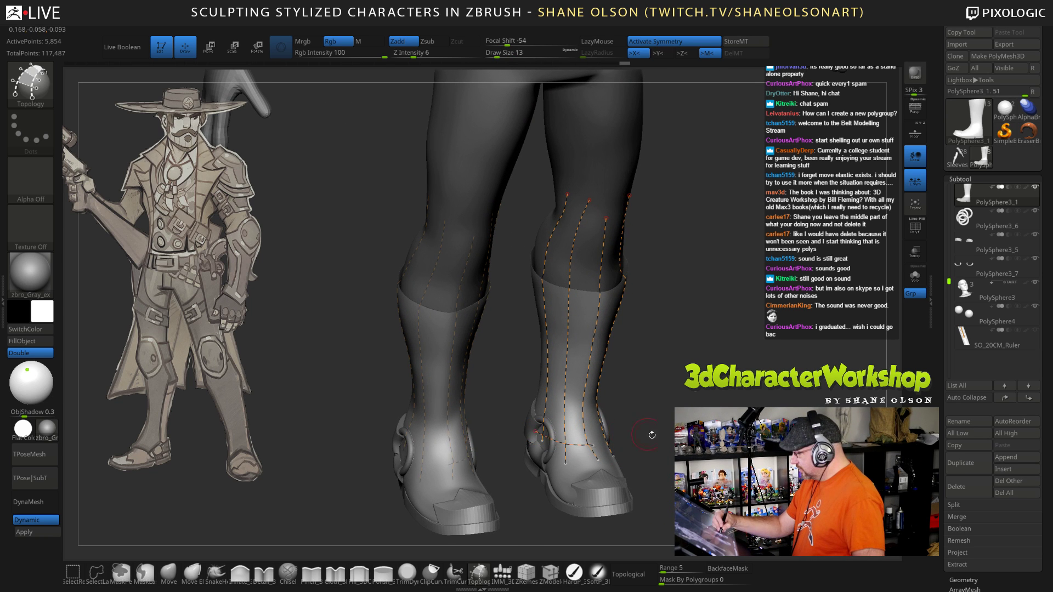
pyautogui.moveTo(652, 434); pyautogui.dragTo(530, 451, button='right')
pyautogui.moveTo(698, 359); pyautogui.dragTo(613, 429, button='right')
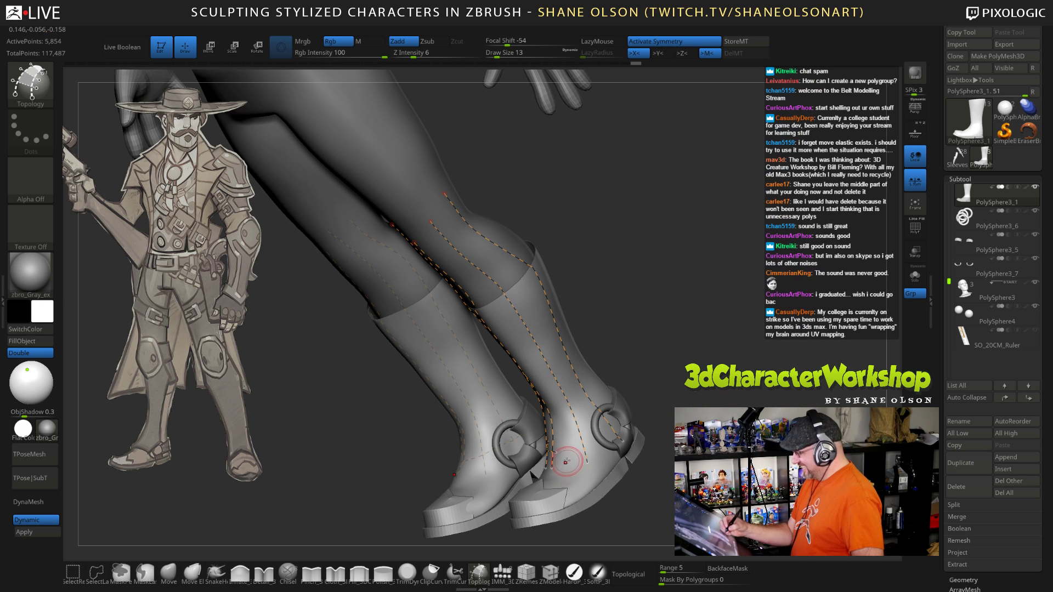
pyautogui.moveTo(554, 453); pyautogui.dragTo(617, 419)
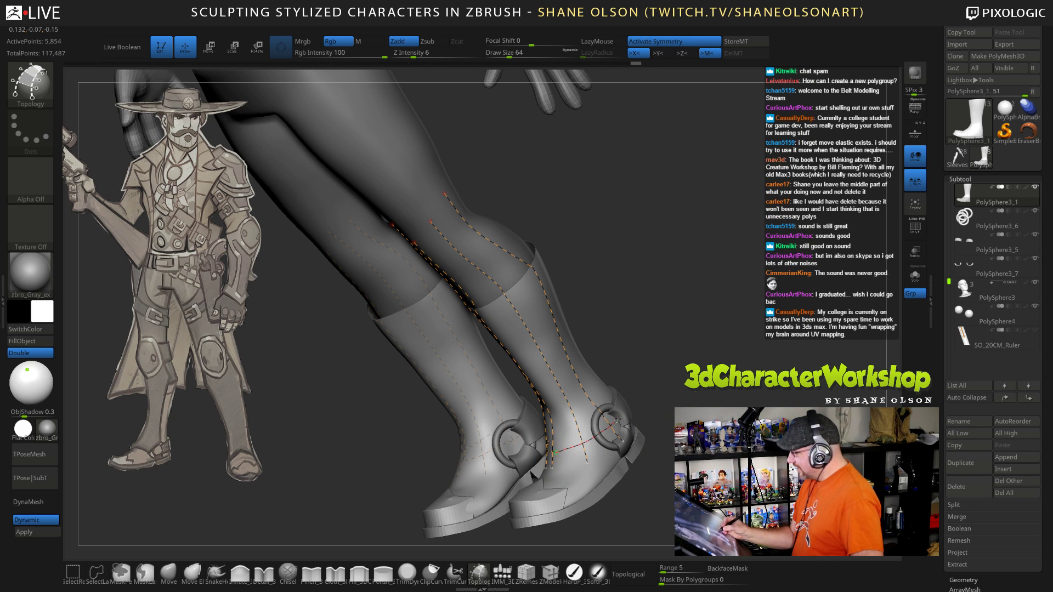
pyautogui.moveTo(617, 420); pyautogui.dragTo(756, 400, button='right')
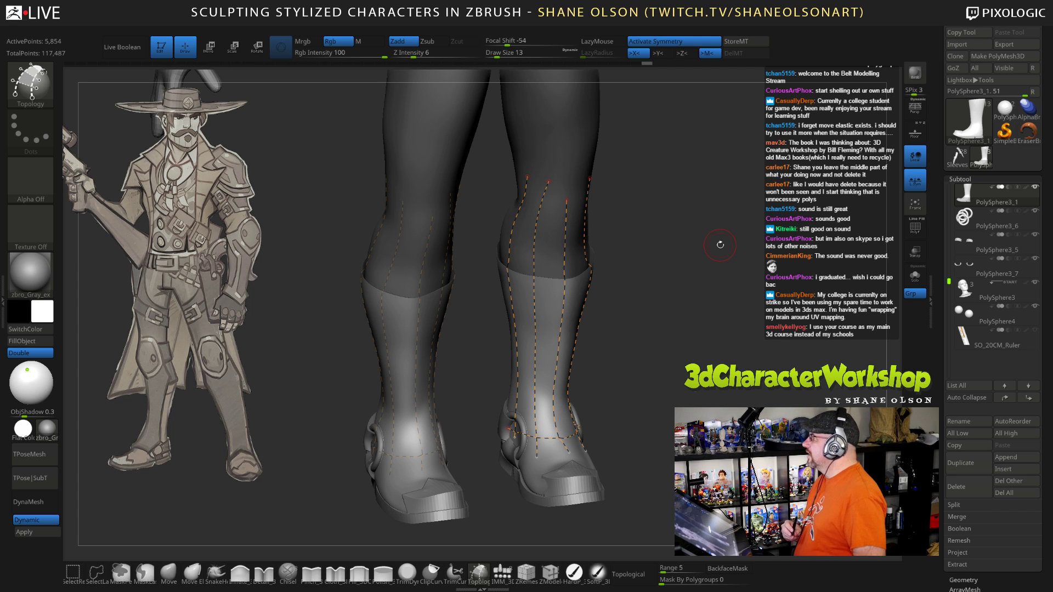
# Step: Extend the upper end of the front centre topology curve above the side curves and check the curves from the front
pyautogui.moveTo(720, 244); pyautogui.dragTo(726, 358)
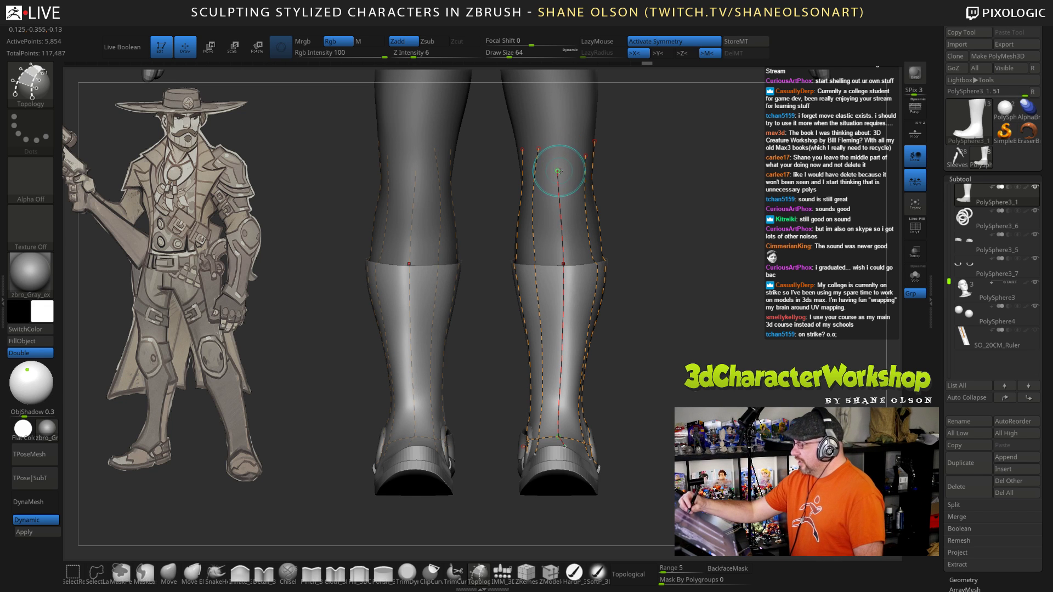
pyautogui.moveTo(558, 173); pyautogui.dragTo(560, 134)
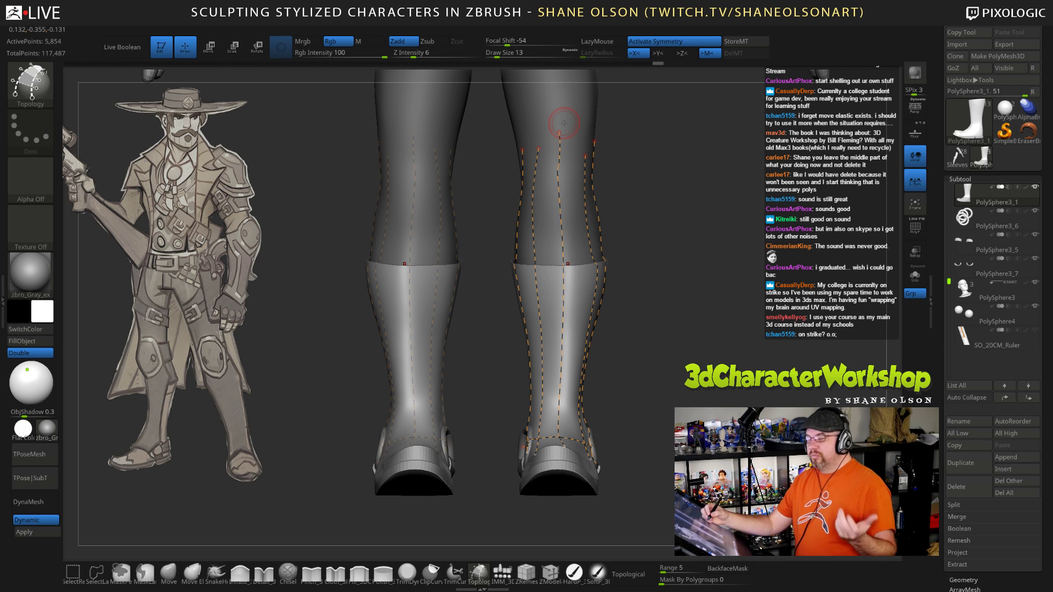
pyautogui.moveTo(702, 408); pyautogui.dragTo(701, 471)
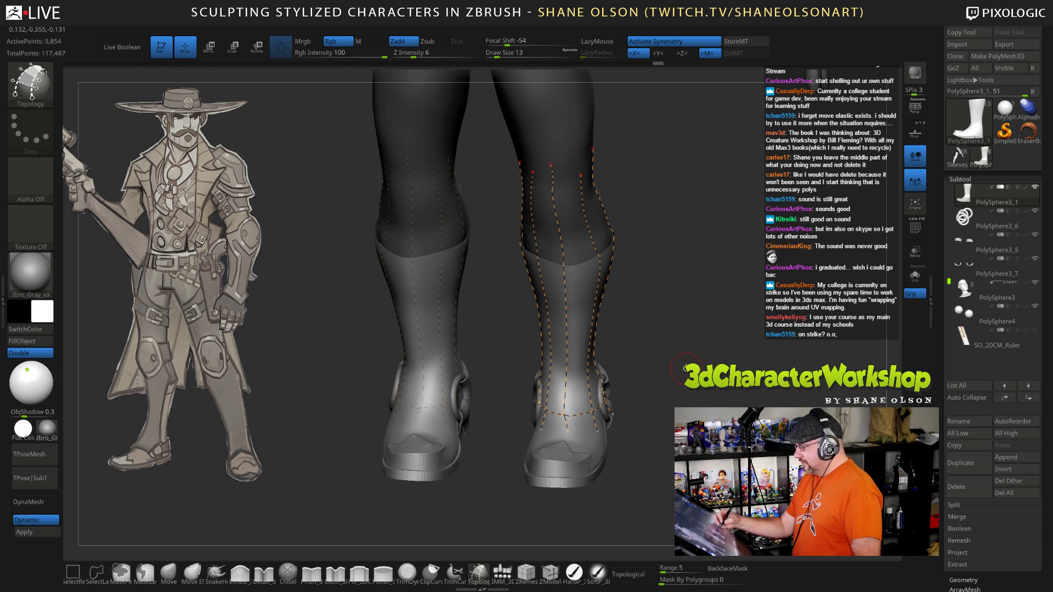
pyautogui.keyDown('alt'); pyautogui.moveTo(687, 369); pyautogui.dragTo(713, 347); pyautogui.keyUp('alt')
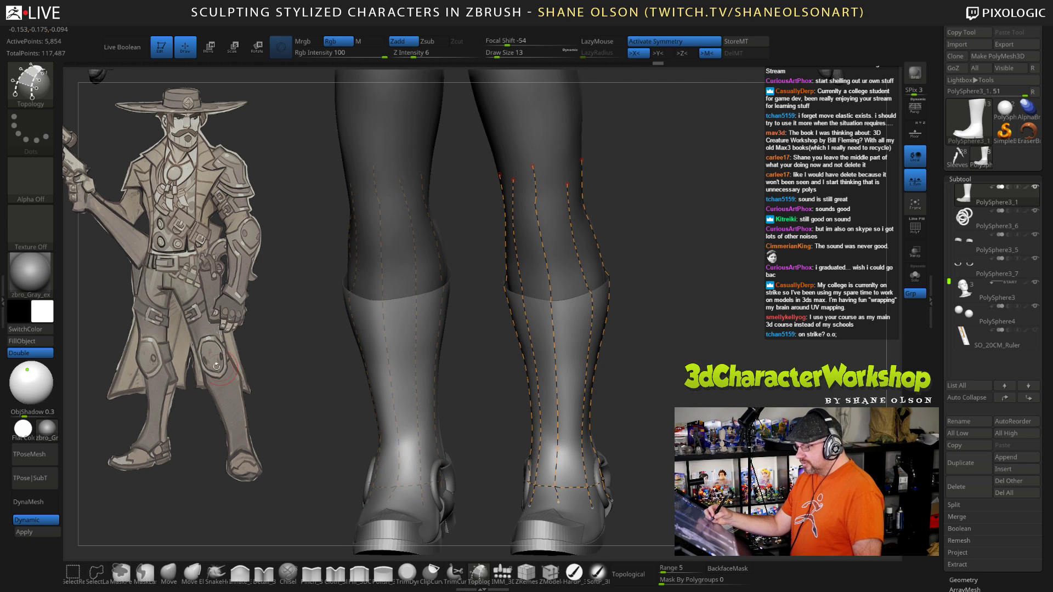
# Step: Draw a horizontal topology curve across the leg just below the knee, joining the lengthwise curves from outer to inner side
pyautogui.moveTo(631, 260); pyautogui.dragTo(492, 215)
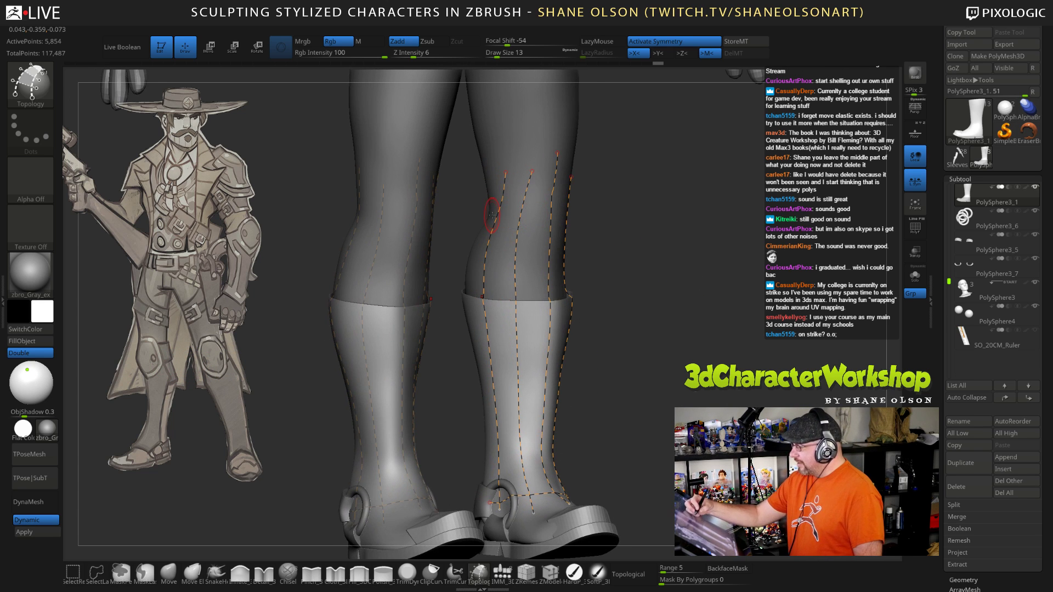
pyautogui.moveTo(560, 221); pyautogui.dragTo(609, 226)
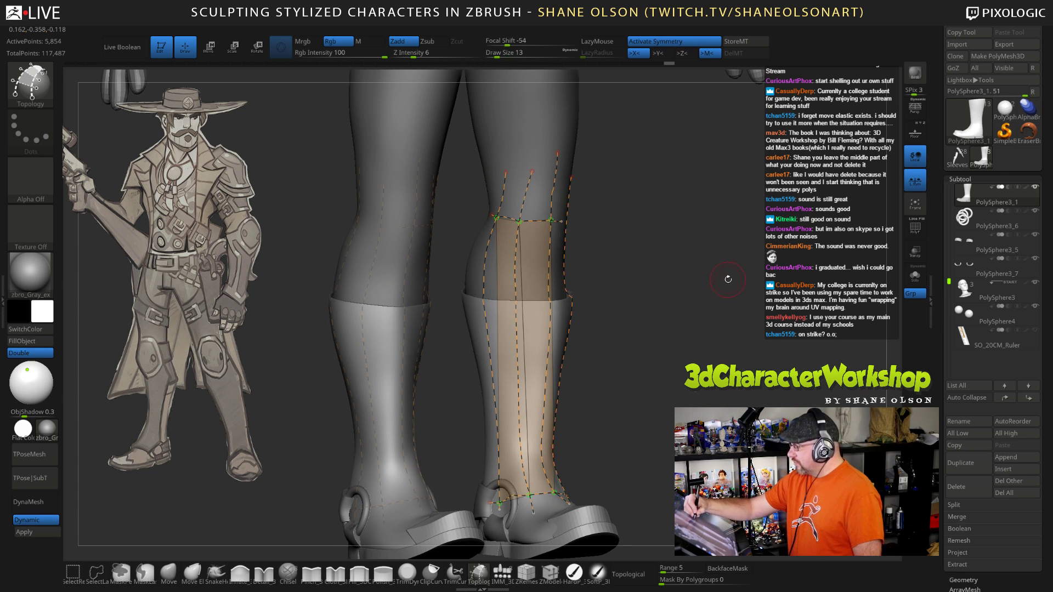
pyautogui.moveTo(729, 278); pyautogui.dragTo(613, 258)
pyautogui.moveTo(484, 222); pyautogui.dragTo(536, 217)
# Step: Add evenly spaced topology cross curves up the innermost column of the shin, from the ankle to just below the knee
pyautogui.moveTo(713, 331)
pyautogui.mouseDown()
pyautogui.moveTo(779, 351)
pyautogui.moveTo(701, 369)
pyautogui.moveTo(743, 350)
pyautogui.moveTo(637, 362)
pyautogui.moveTo(732, 357)
pyautogui.mouseUp()
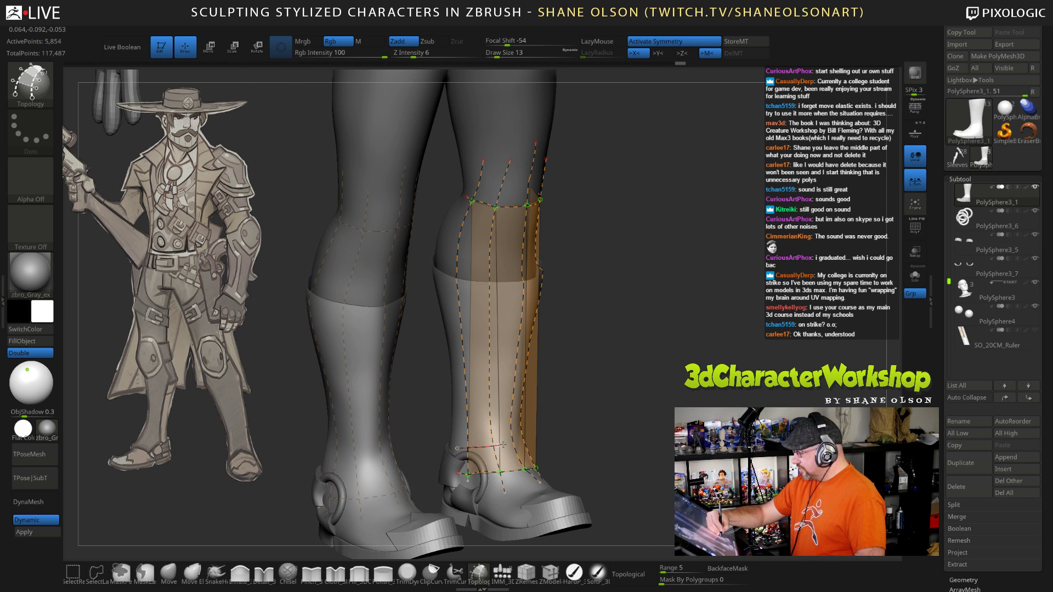
pyautogui.moveTo(503, 445); pyautogui.dragTo(504, 445)
pyautogui.moveTo(631, 379)
pyautogui.mouseDown()
pyautogui.moveTo(595, 384)
pyautogui.moveTo(633, 392)
pyautogui.mouseUp()
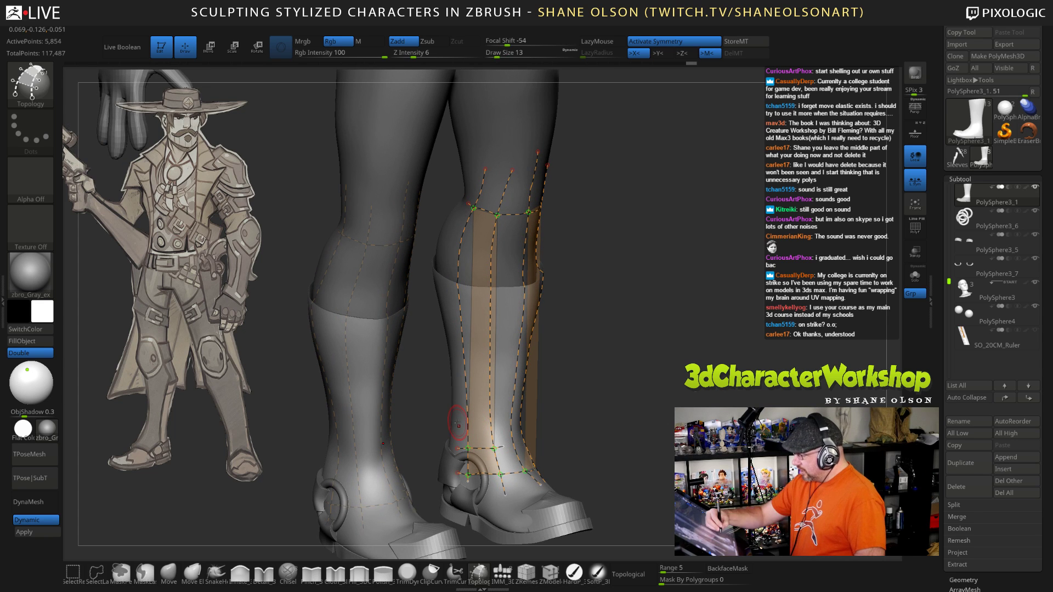
pyautogui.moveTo(459, 423)
pyautogui.mouseDown()
pyautogui.moveTo(497, 421)
pyautogui.moveTo(498, 397)
pyautogui.moveTo(464, 372)
pyautogui.moveTo(497, 371)
pyautogui.moveTo(497, 346)
pyautogui.mouseUp()
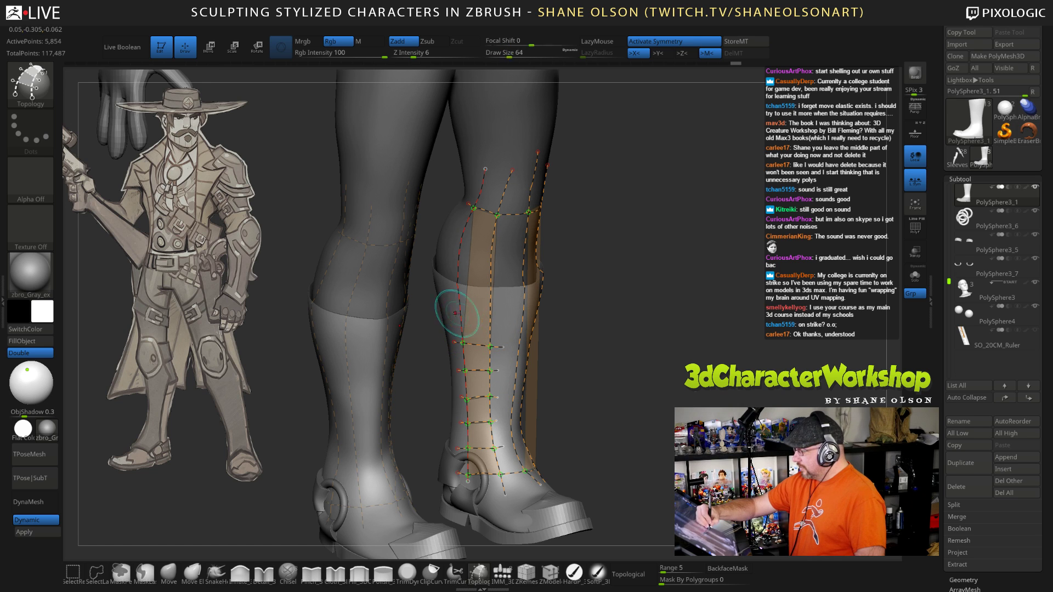
pyautogui.moveTo(456, 311); pyautogui.dragTo(504, 317)
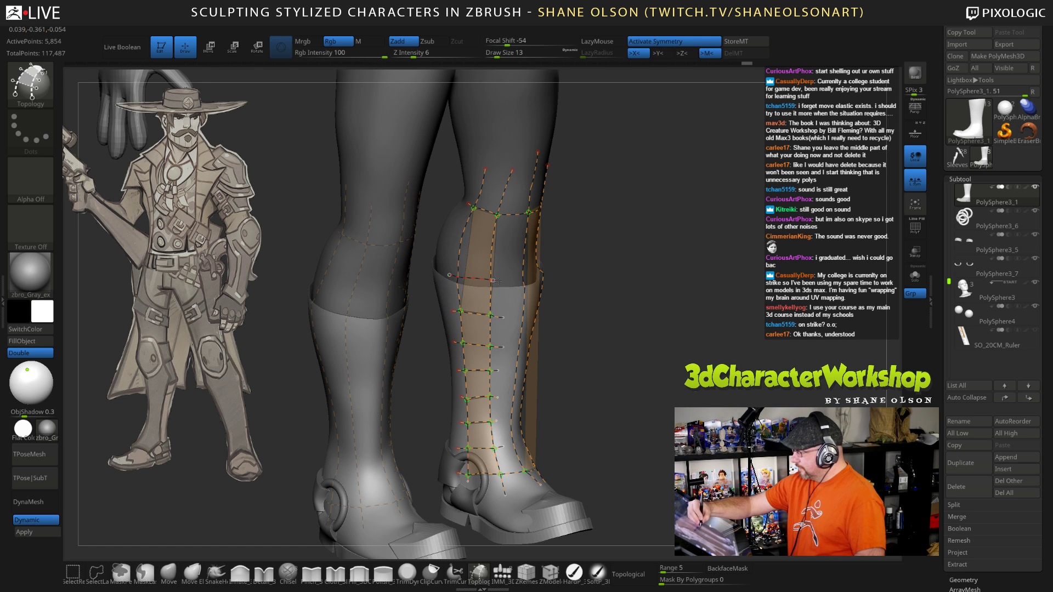
pyautogui.moveTo(494, 281); pyautogui.dragTo(496, 281)
pyautogui.moveTo(451, 244); pyautogui.dragTo(499, 255)
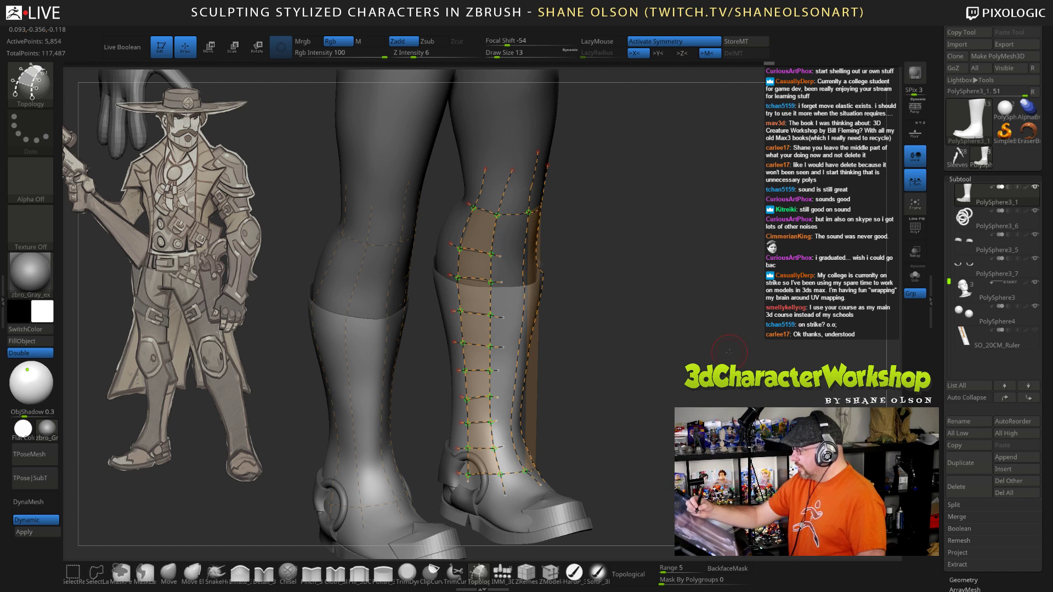
pyautogui.moveTo(730, 353)
pyautogui.mouseDown()
pyautogui.moveTo(771, 351)
pyautogui.moveTo(667, 350)
pyautogui.moveTo(713, 350)
pyautogui.mouseUp()
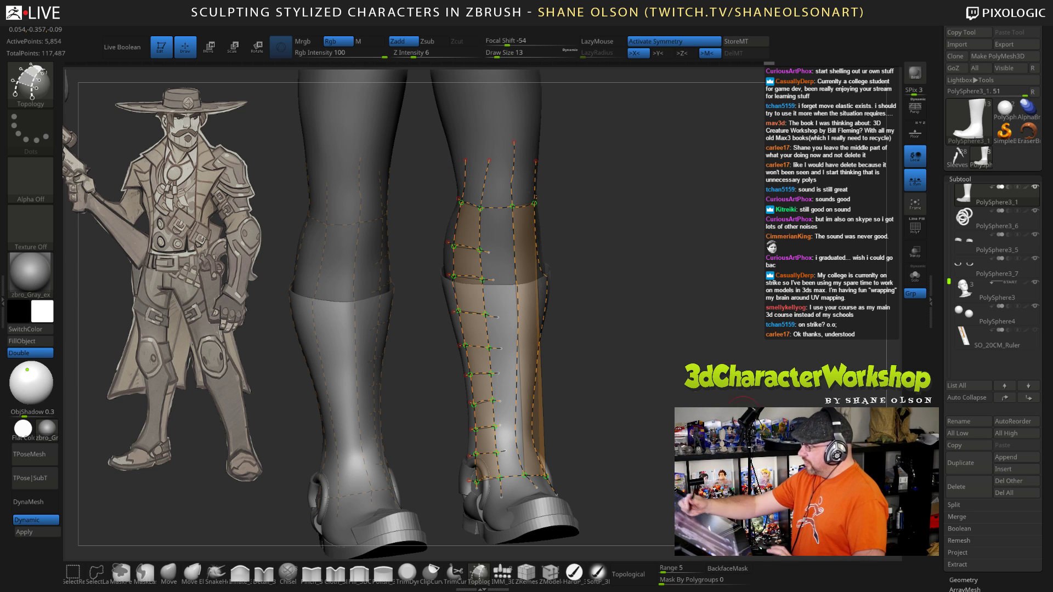
# Step: Continue the cross curves from the innermost column to the front centre curve, from the ankle up to mid-shin
pyautogui.moveTo(680, 352); pyautogui.dragTo(631, 353)
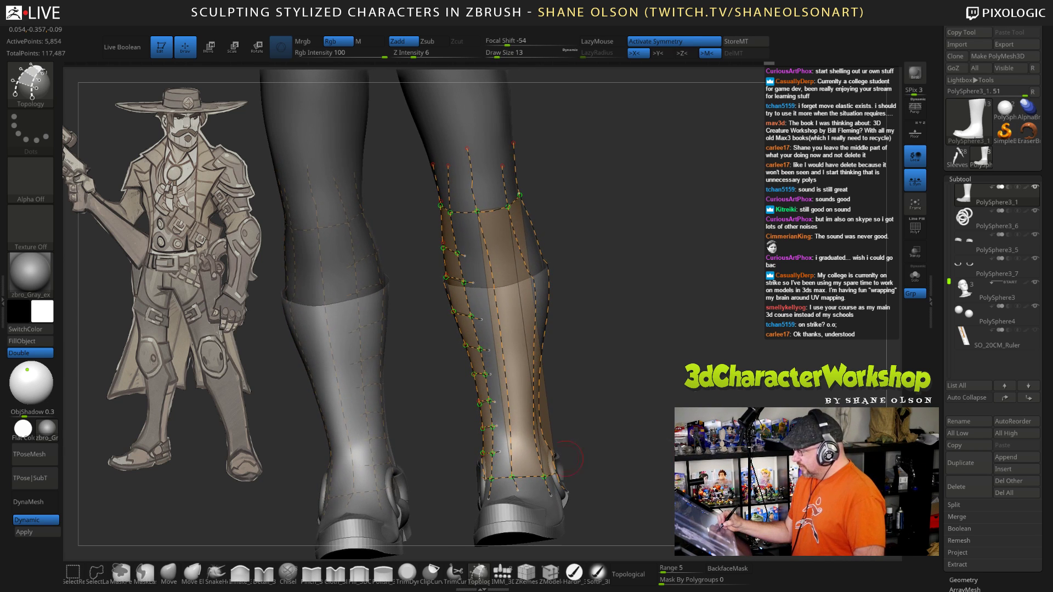
pyautogui.moveTo(500, 453)
pyautogui.mouseDown()
pyautogui.moveTo(521, 453)
pyautogui.moveTo(526, 429)
pyautogui.moveTo(507, 404)
pyautogui.moveTo(525, 404)
pyautogui.mouseUp()
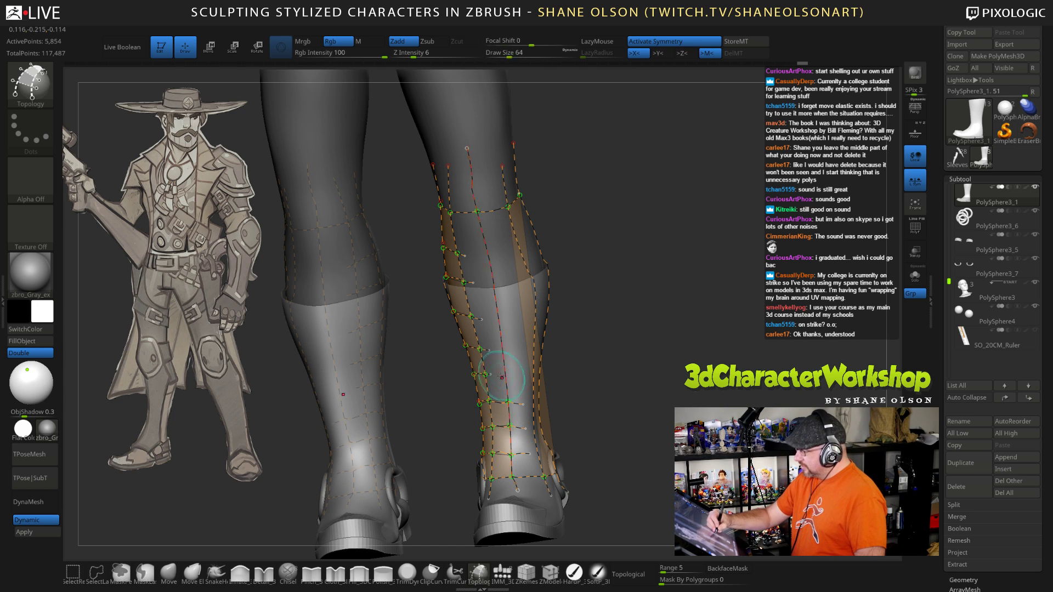
pyautogui.moveTo(474, 375); pyautogui.dragTo(525, 374)
pyautogui.moveTo(465, 346); pyautogui.dragTo(518, 348)
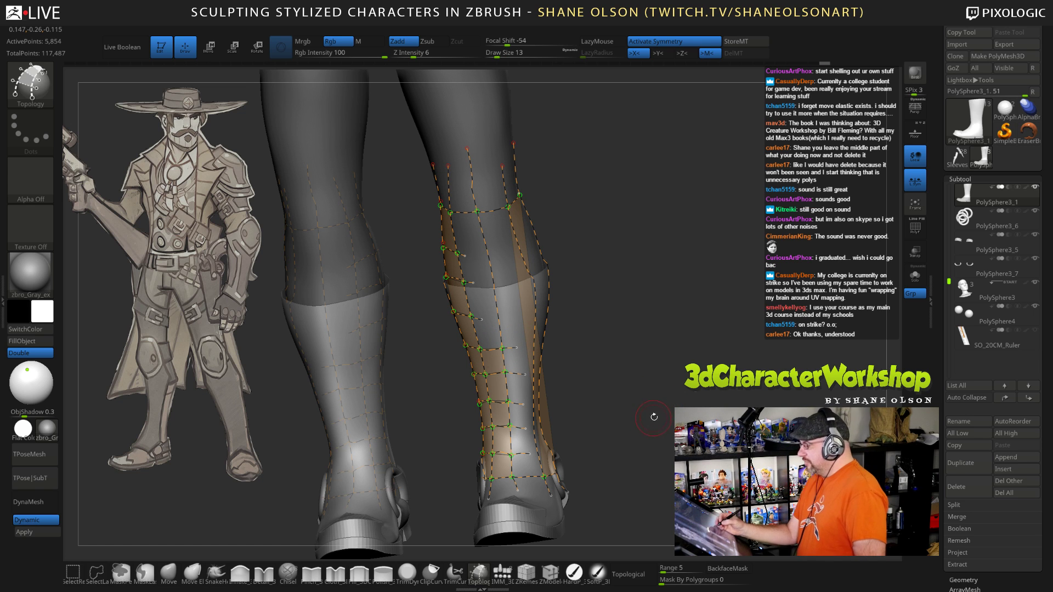
pyautogui.moveTo(652, 418); pyautogui.dragTo(603, 413)
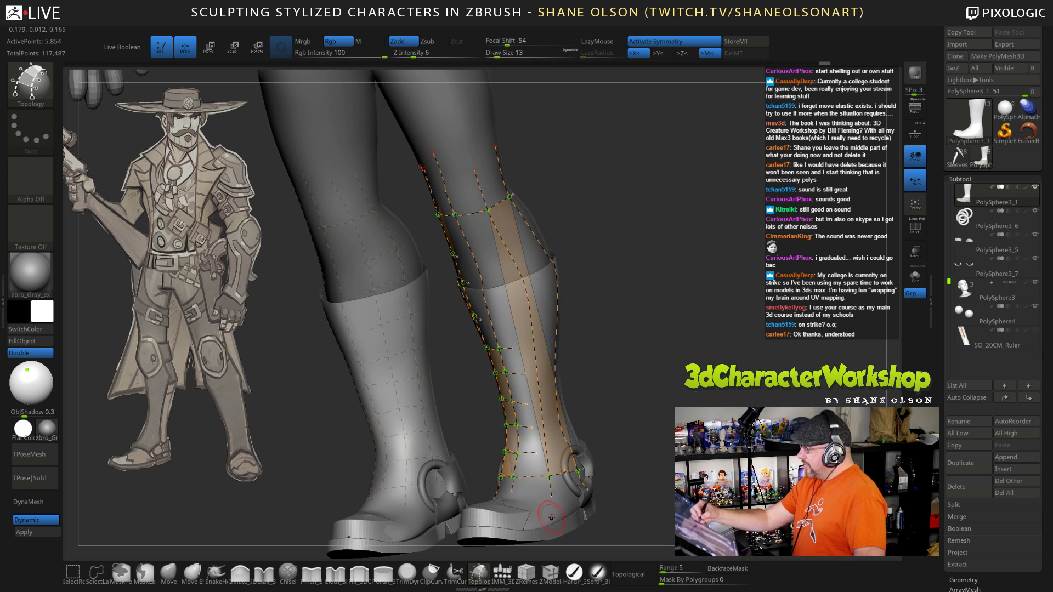
pyautogui.moveTo(665, 379); pyautogui.dragTo(723, 380)
# Step: Extend the remaining cross curves below, at and above the boot cuff to the front centre curve, erasing and redrawing the one below the cuff
pyautogui.moveTo(482, 319); pyautogui.dragTo(491, 318)
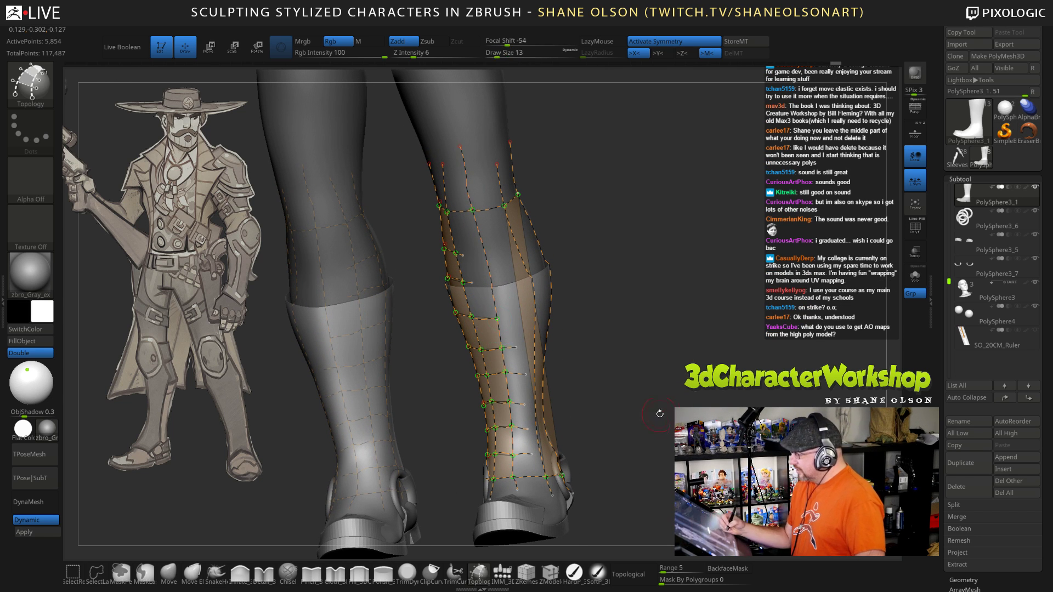
pyautogui.moveTo(500, 320); pyautogui.dragTo(531, 315)
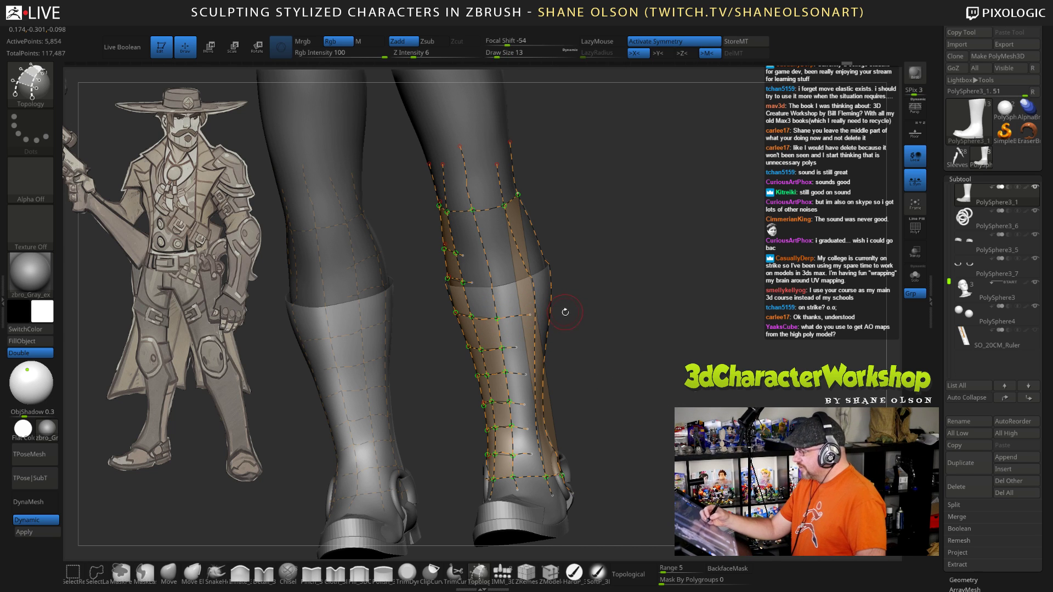
pyautogui.keyDown('alt'); pyautogui.moveTo(516, 317); pyautogui.dragTo(571, 360); pyautogui.keyUp('alt')
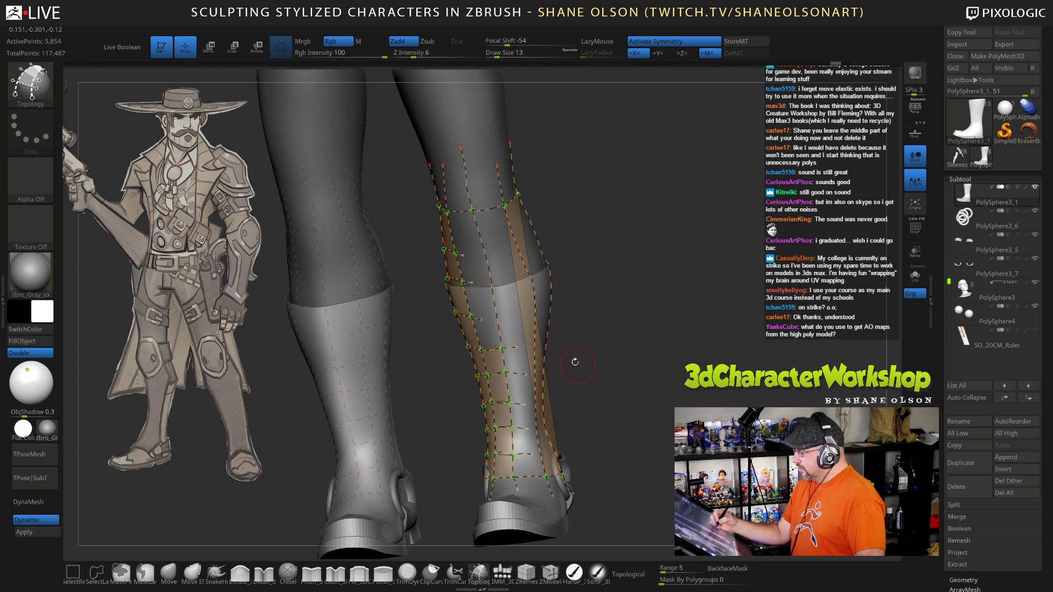
pyautogui.moveTo(513, 317); pyautogui.dragTo(512, 316)
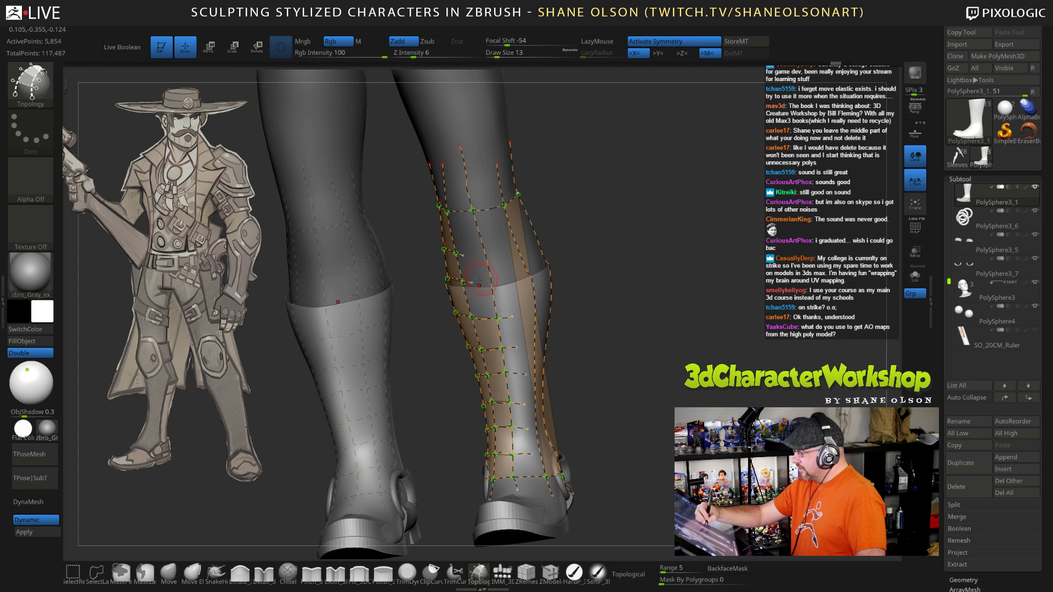
pyautogui.moveTo(472, 283); pyautogui.dragTo(504, 277)
pyautogui.moveTo(455, 253); pyautogui.dragTo(504, 252)
# Step: Draw cross curves from the front centre curve over the outer front column, carrying the two uppermost across to the outer side curve
pyautogui.moveTo(609, 288); pyautogui.dragTo(537, 278)
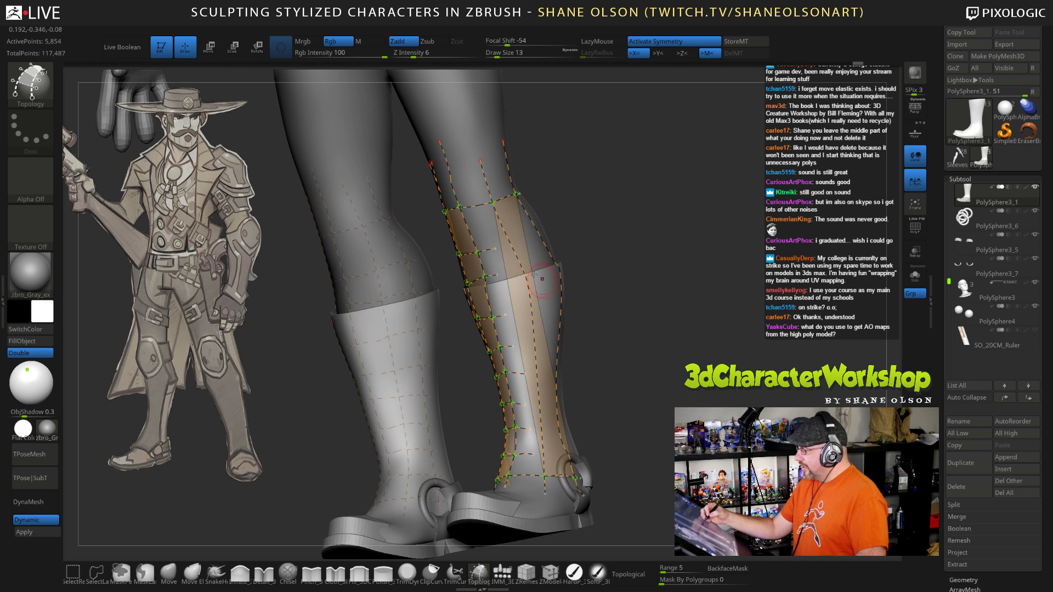
pyautogui.moveTo(722, 400); pyautogui.dragTo(576, 306)
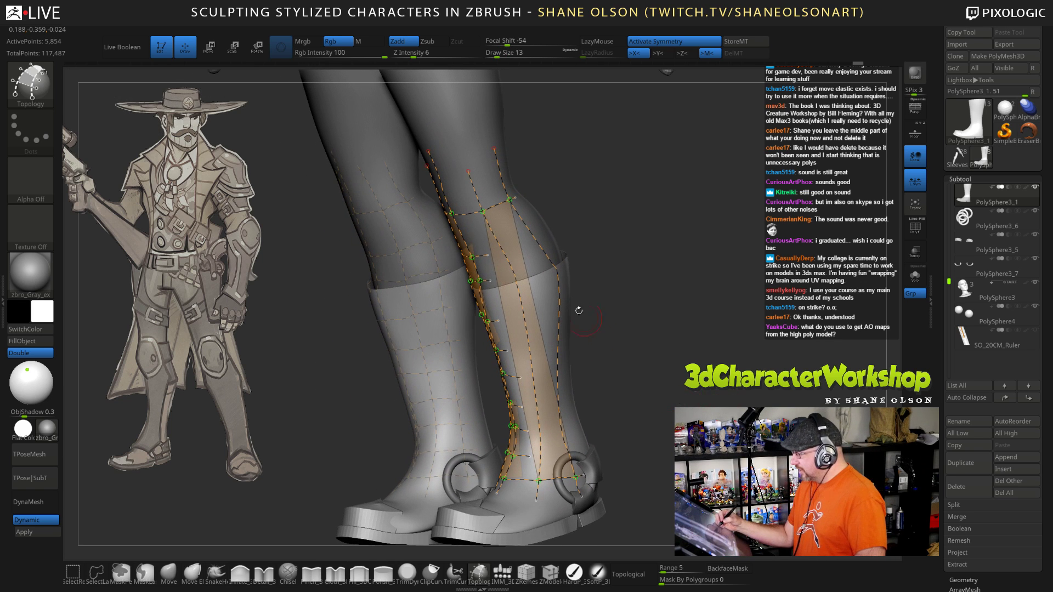
pyautogui.moveTo(488, 255); pyautogui.dragTo(534, 235)
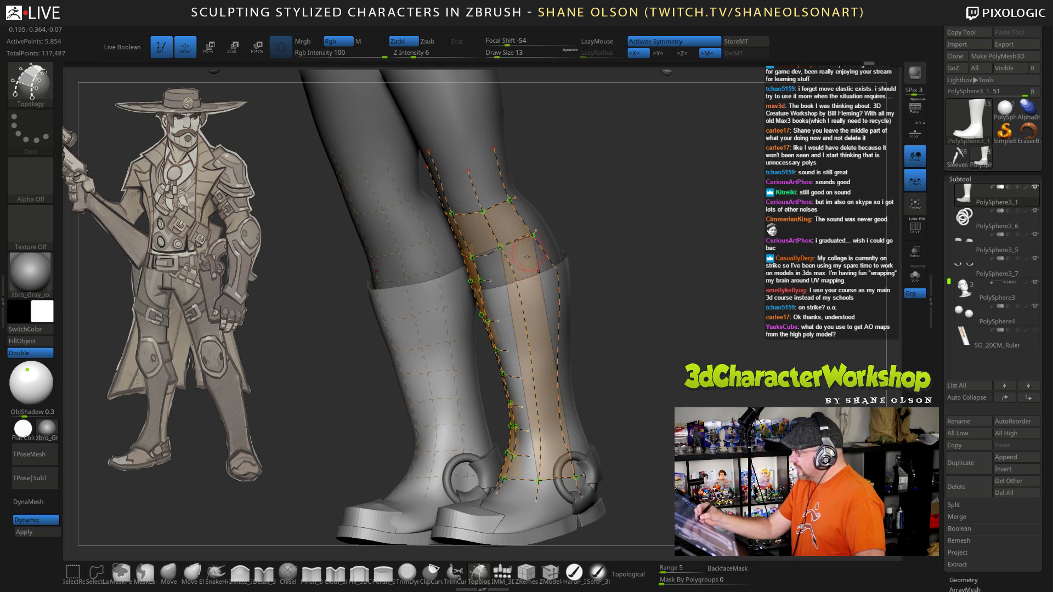
pyautogui.moveTo(479, 280)
pyautogui.mouseDown()
pyautogui.moveTo(553, 257)
pyautogui.moveTo(596, 308)
pyautogui.mouseUp()
pyautogui.moveTo(483, 321)
pyautogui.mouseDown()
pyautogui.moveTo(540, 310)
pyautogui.moveTo(539, 346)
pyautogui.mouseUp()
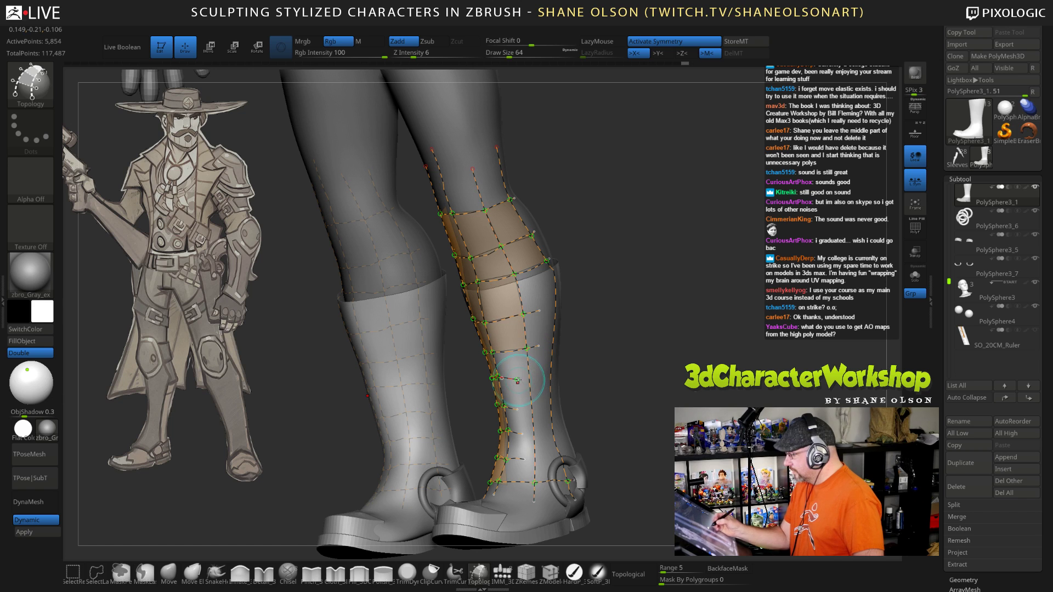
pyautogui.moveTo(517, 380); pyautogui.dragTo(541, 375)
pyautogui.moveTo(517, 409)
pyautogui.mouseDown()
pyautogui.moveTo(541, 405)
pyautogui.moveTo(545, 454)
pyautogui.mouseUp()
# Step: Extend the cross curves below the boot cuff to the outer side curve, working down to the ankle ring
pyautogui.moveTo(631, 423); pyautogui.dragTo(542, 414)
pyautogui.moveTo(520, 317); pyautogui.dragTo(550, 307)
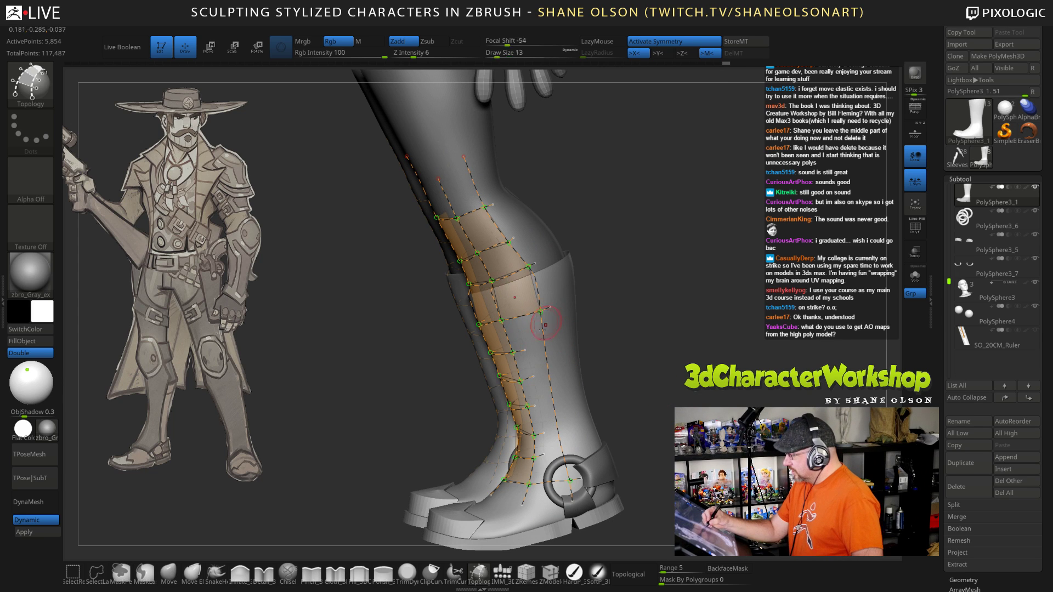
pyautogui.moveTo(525, 350); pyautogui.dragTo(557, 342)
pyautogui.moveTo(536, 377)
pyautogui.mouseDown()
pyautogui.moveTo(550, 376)
pyautogui.moveTo(564, 399)
pyautogui.mouseUp()
pyautogui.moveTo(541, 433); pyautogui.dragTo(572, 425)
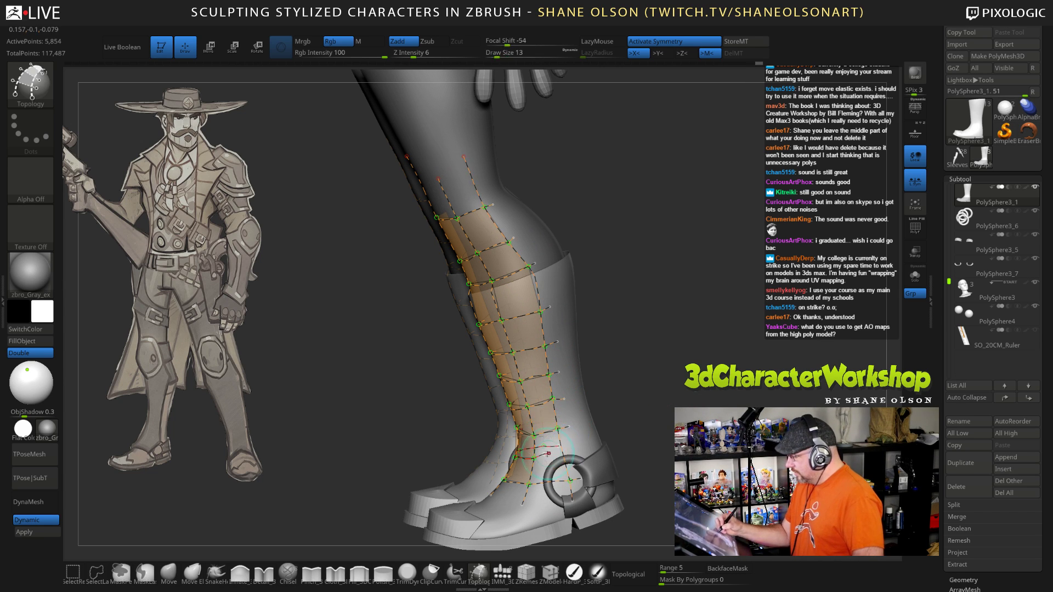
pyautogui.moveTo(542, 456)
pyautogui.mouseDown()
pyautogui.moveTo(678, 434)
pyautogui.moveTo(692, 387)
pyautogui.mouseUp()
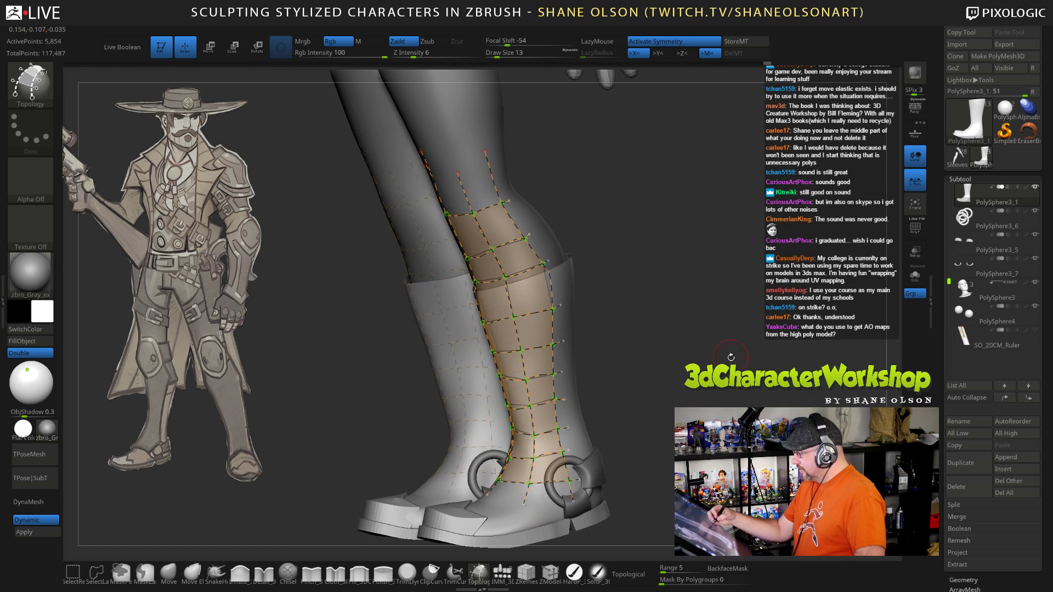
# Step: Trim the loose curve ends that overhang the border of the shin and knee topology grid
pyautogui.moveTo(731, 357); pyautogui.dragTo(670, 360)
pyautogui.click(557, 280)
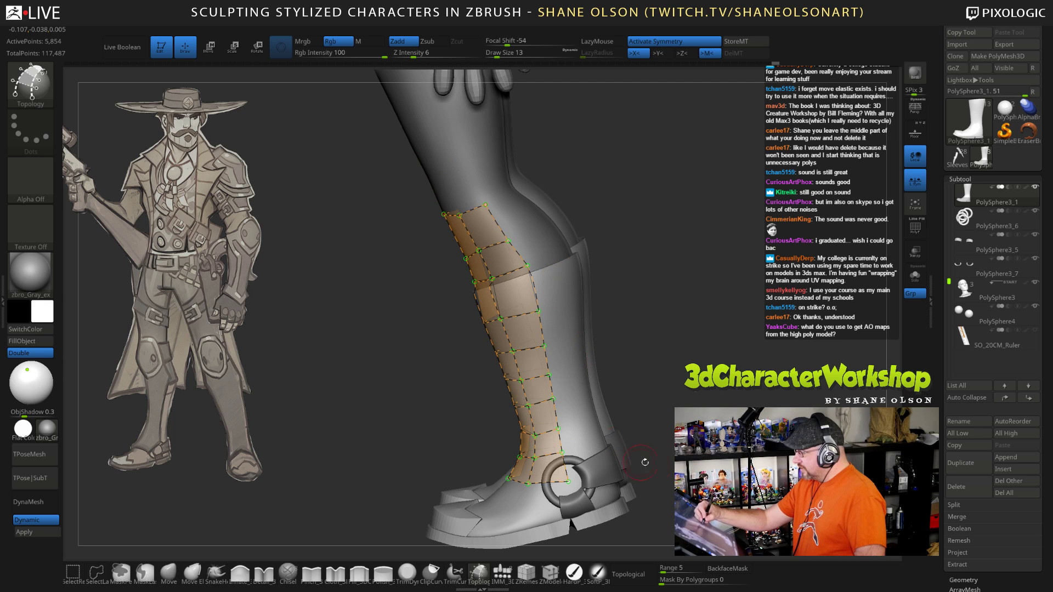
pyautogui.moveTo(682, 435); pyautogui.dragTo(710, 433)
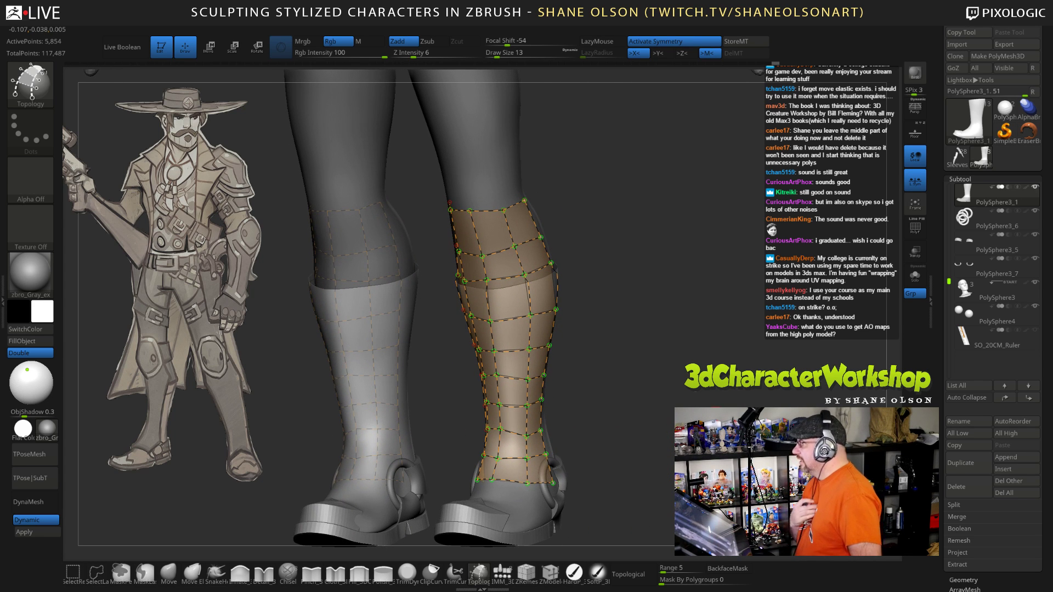
# Step: Try generating the shin and knee mesh from the topology curves at draw size 13
pyautogui.moveTo(683, 326)
pyautogui.mouseDown()
pyautogui.moveTo(701, 351)
pyautogui.moveTo(701, 323)
pyautogui.mouseUp()
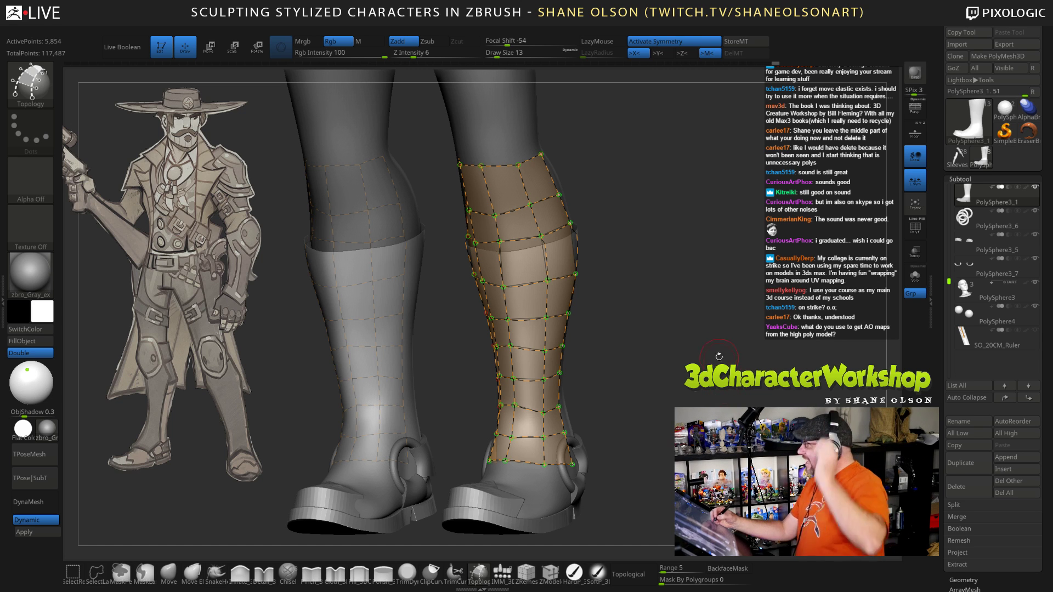
pyautogui.moveTo(700, 396)
pyautogui.keyDown('alt'); pyautogui.mouseDown()
pyautogui.moveTo(710, 415)
pyautogui.moveTo(715, 404)
pyautogui.moveTo(693, 373)
pyautogui.moveTo(698, 391)
pyautogui.moveTo(727, 392)
pyautogui.moveTo(693, 405)
pyautogui.mouseUp(); pyautogui.keyUp('alt')
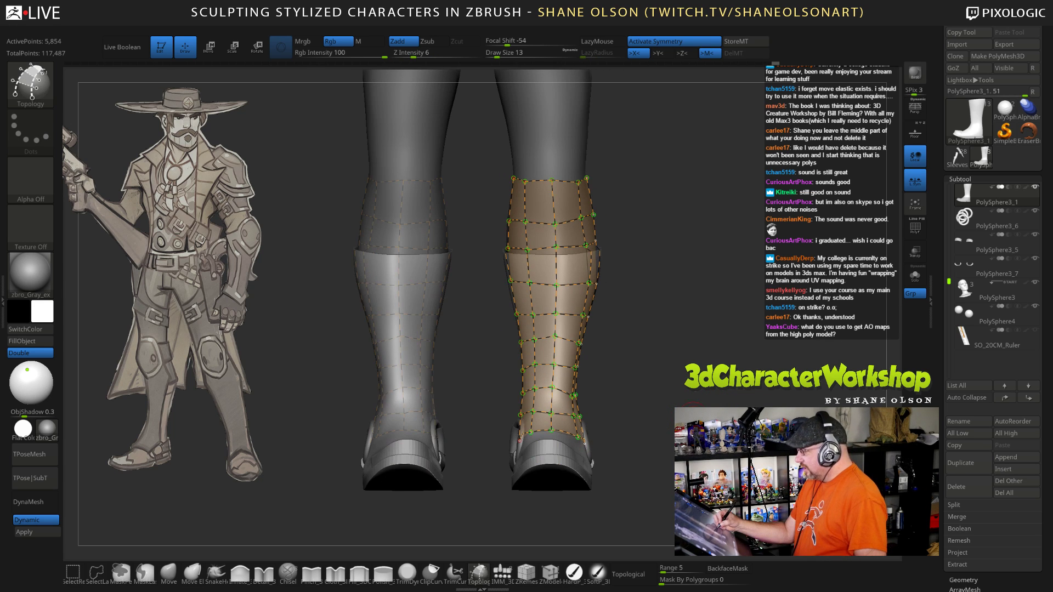
pyautogui.moveTo(703, 291); pyautogui.dragTo(686, 327)
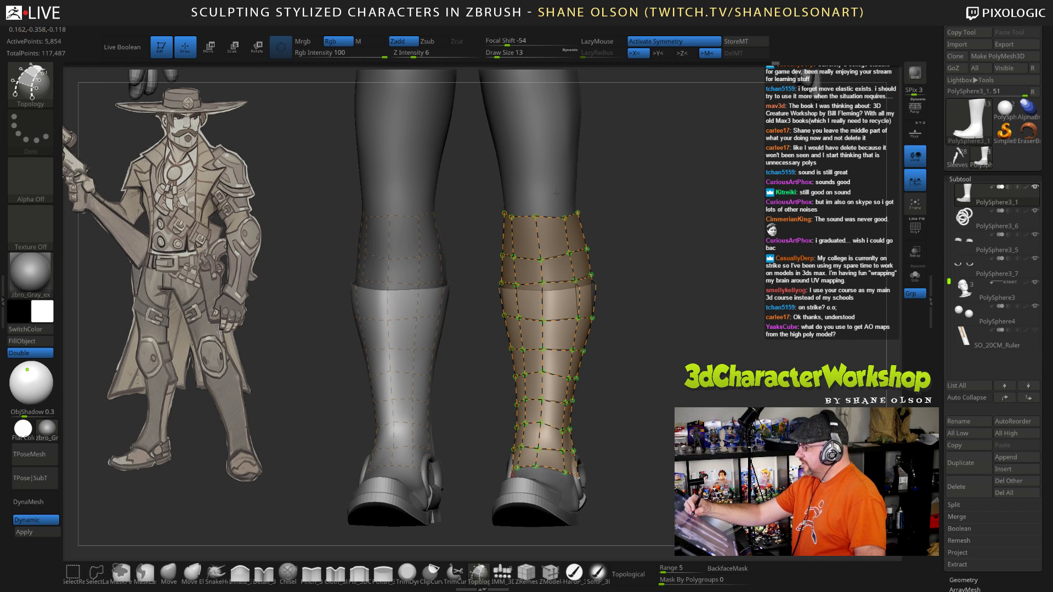
pyautogui.moveTo(751, 366)
pyautogui.mouseDown()
pyautogui.moveTo(730, 379)
pyautogui.moveTo(771, 404)
pyautogui.mouseUp()
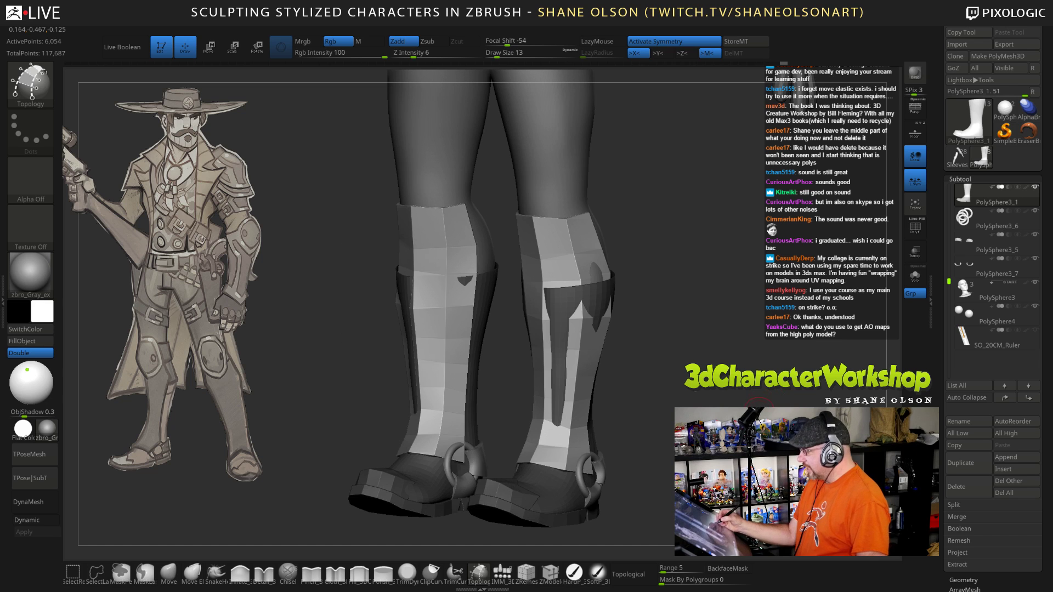
pyautogui.hotkey('ctrl', 'z')
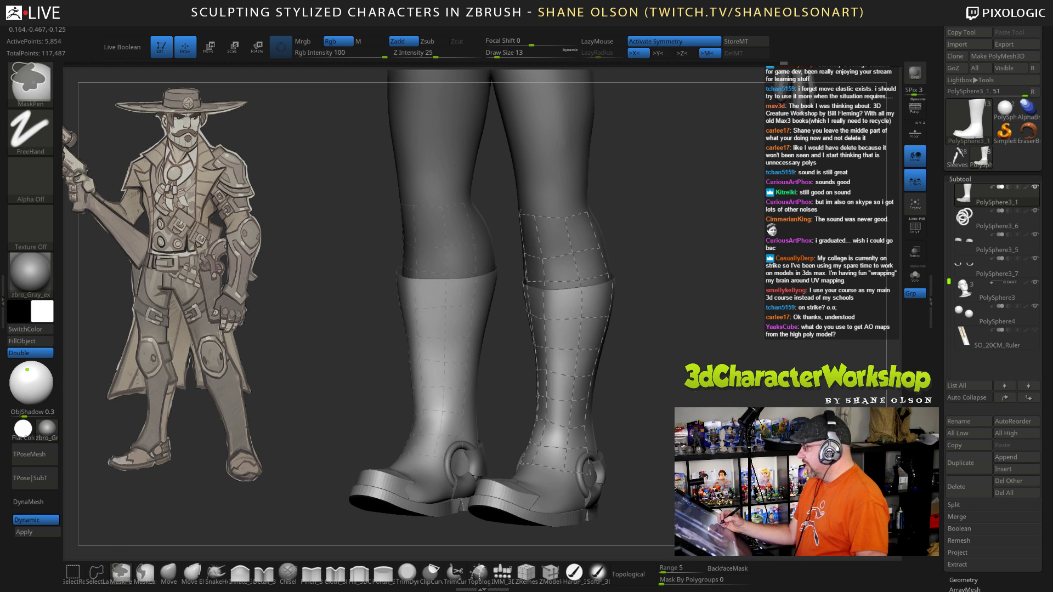
# Step: Set the draw size to 1, generate the shin and knee mesh from the topology curves, and save the project
pyautogui.moveTo(719, 393); pyautogui.dragTo(742, 406)
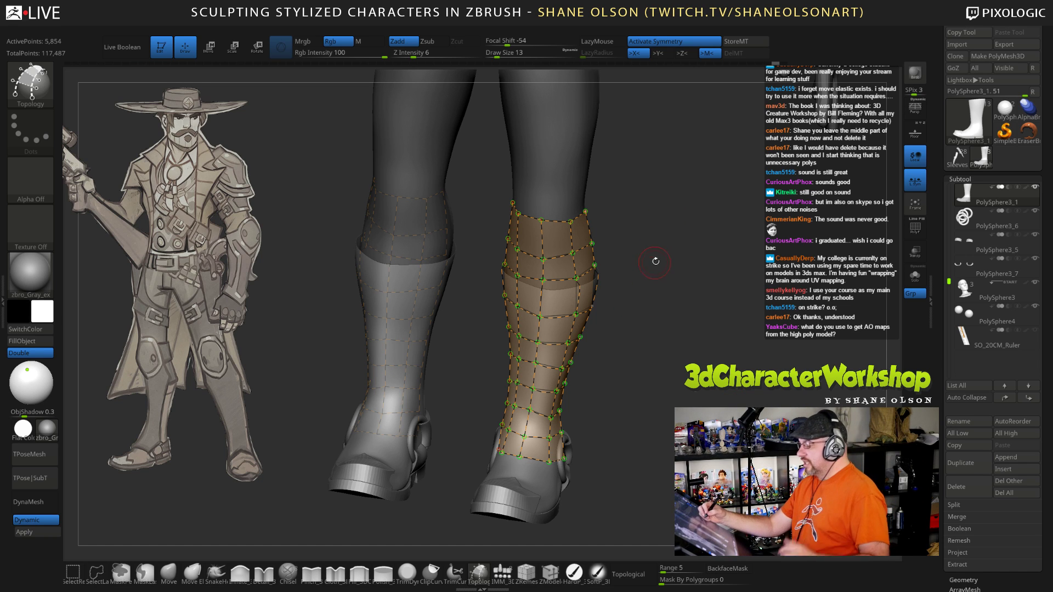
pyautogui.moveTo(497, 53); pyautogui.dragTo(486, 53)
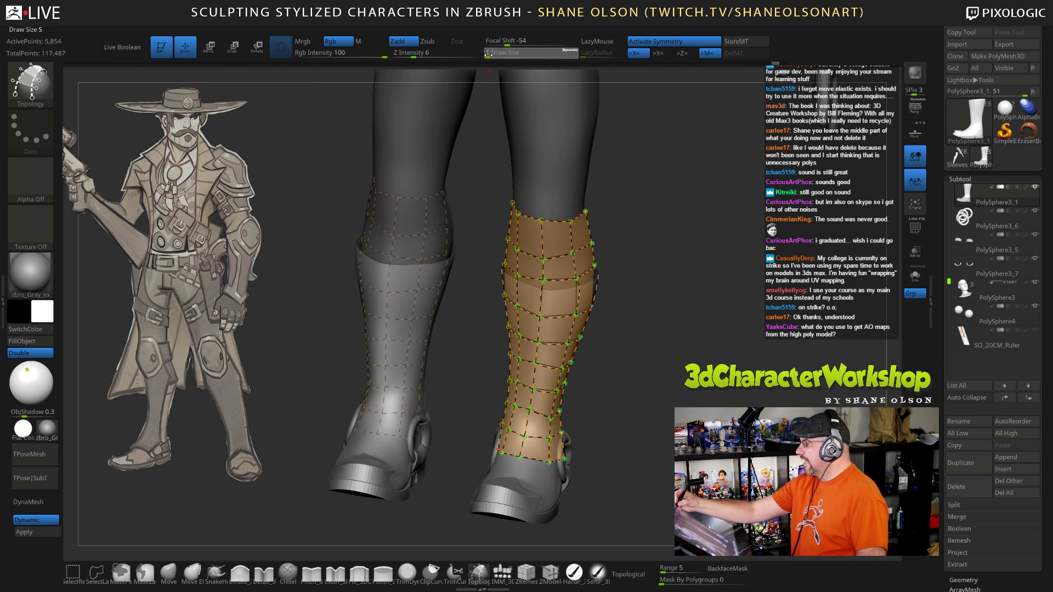
pyautogui.moveTo(647, 384); pyautogui.dragTo(677, 377)
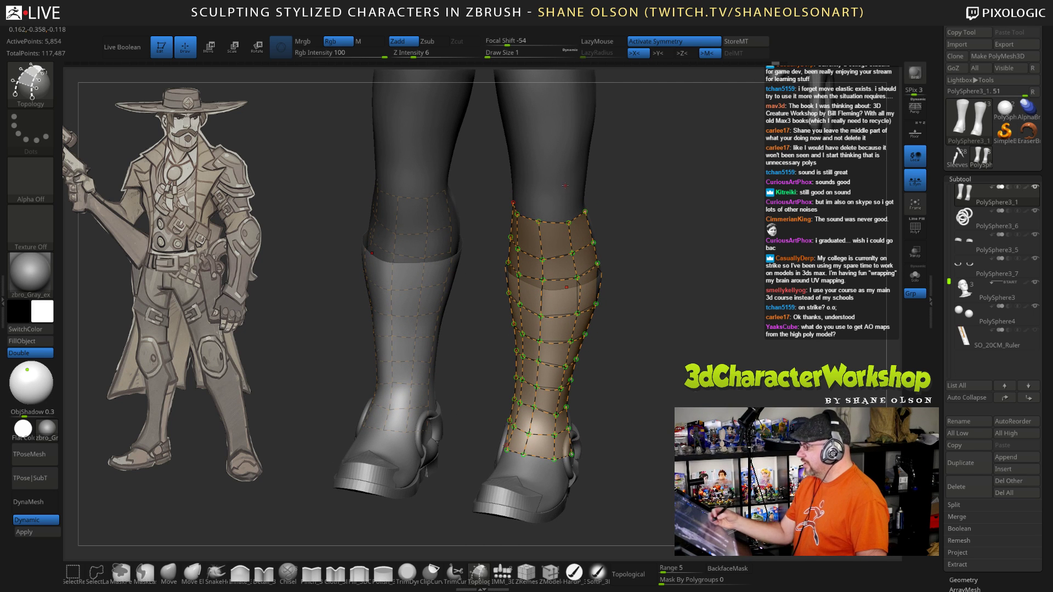
pyautogui.press('ctrl')
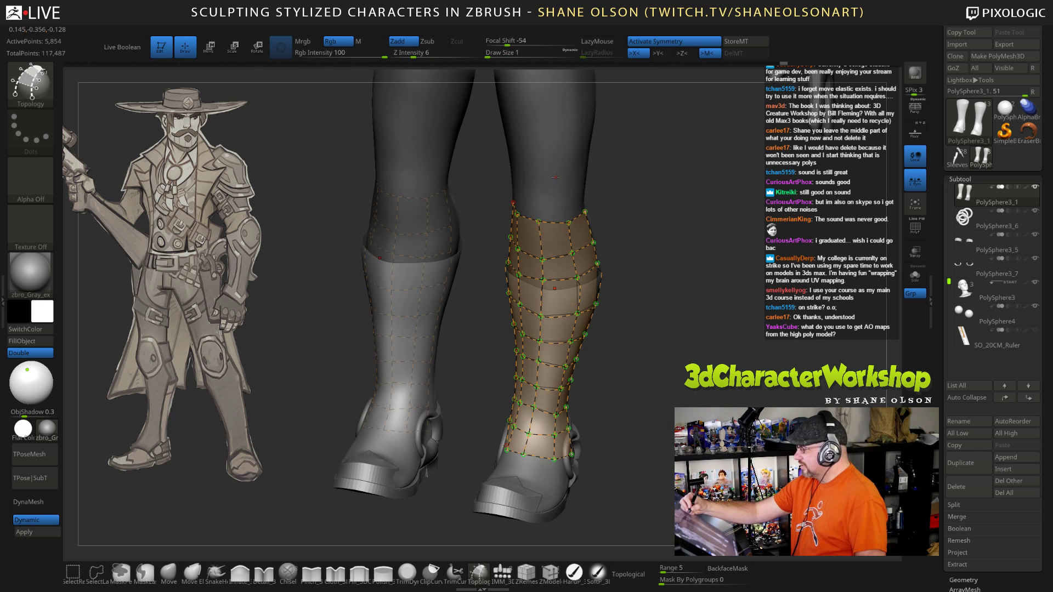
pyautogui.moveTo(635, 254); pyautogui.dragTo(677, 403)
pyautogui.hotkey('ctrl', 's')
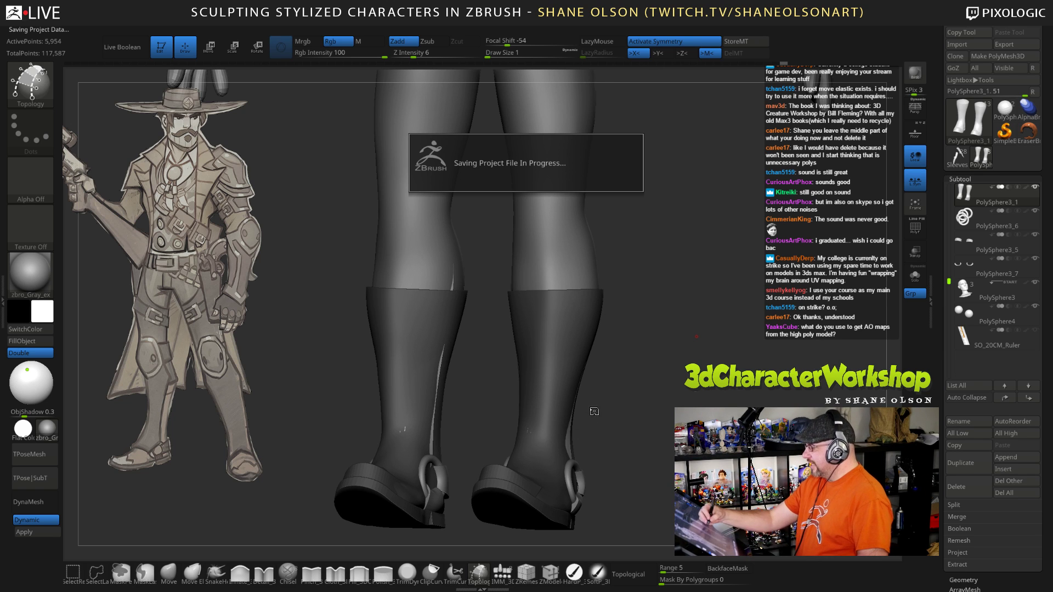
# Step: Split the unmasked shin and knee mesh off the boots into its own subtool and make that subtool active
pyautogui.moveTo(600, 389); pyautogui.dragTo(600, 387)
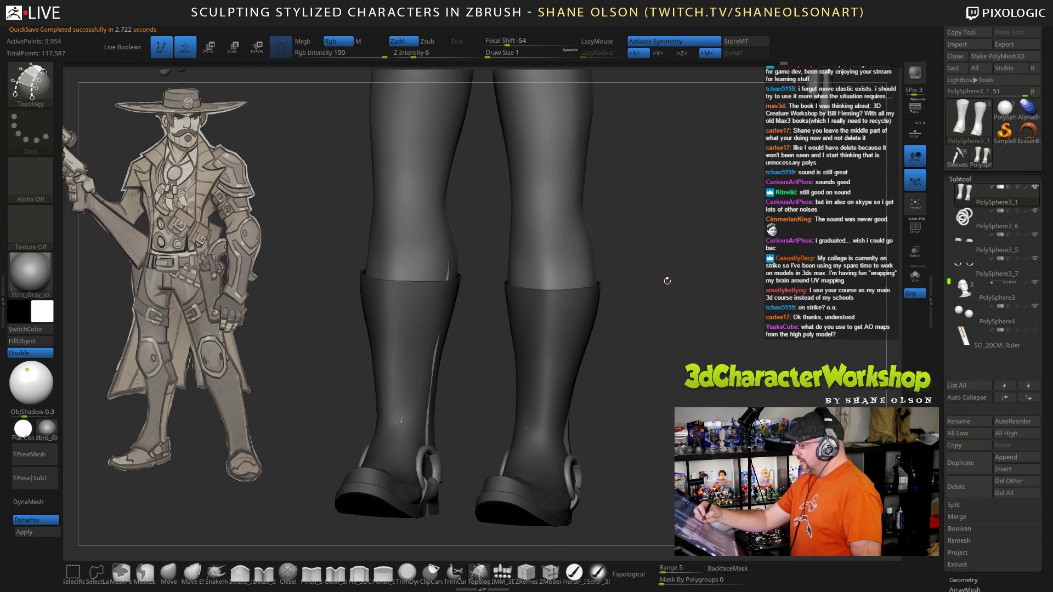
pyautogui.moveTo(664, 293); pyautogui.dragTo(664, 306)
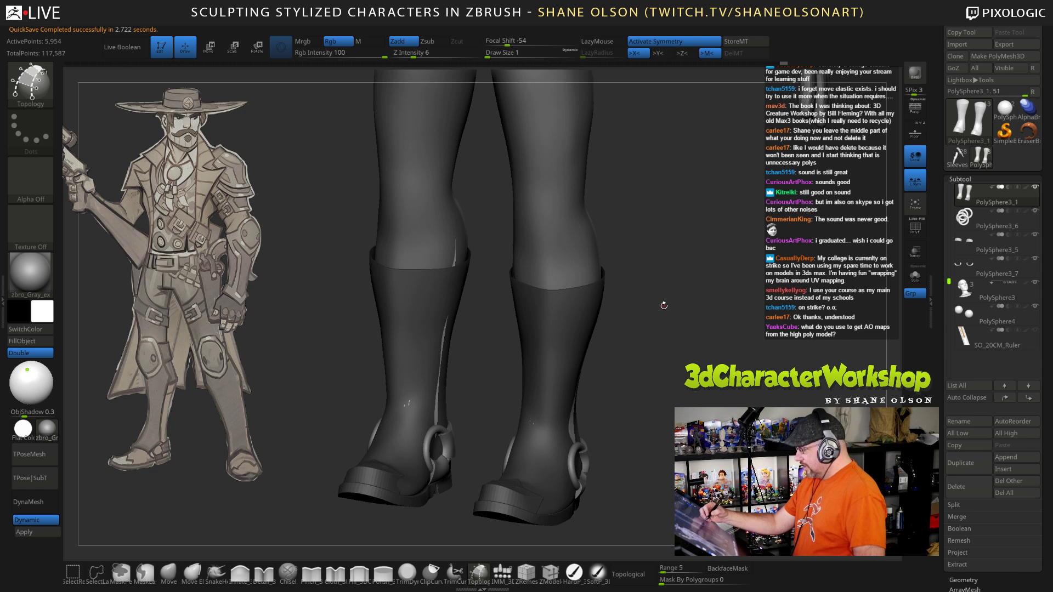
pyautogui.press('space')
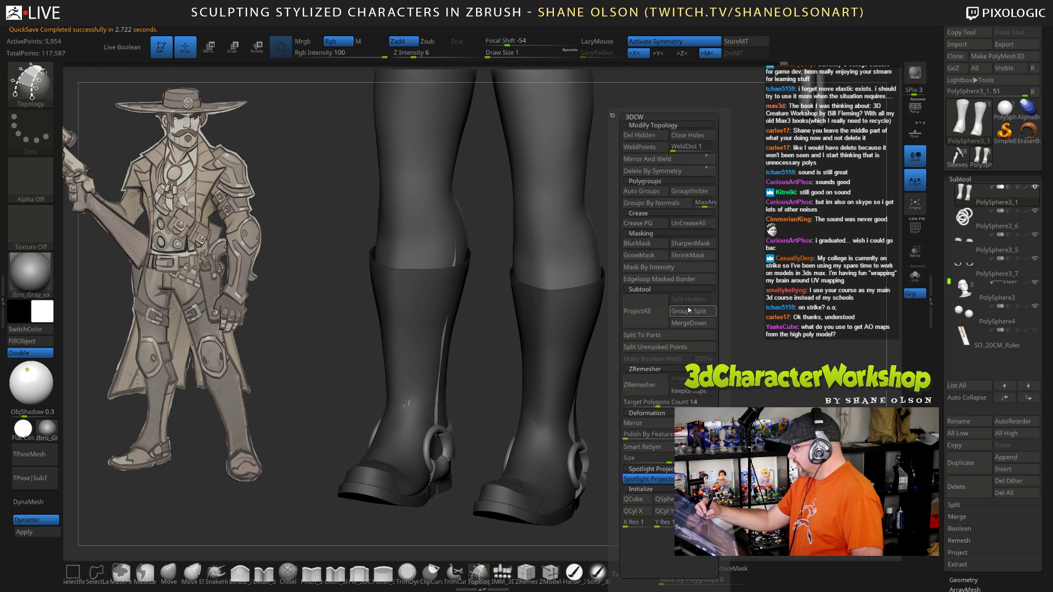
pyautogui.click(676, 347)
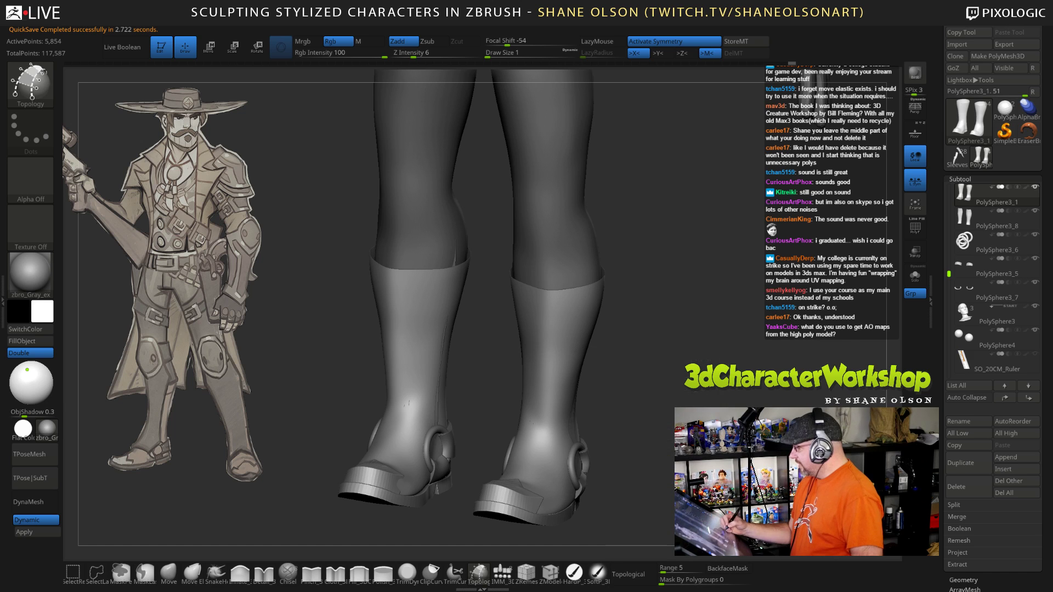
pyautogui.click(967, 219)
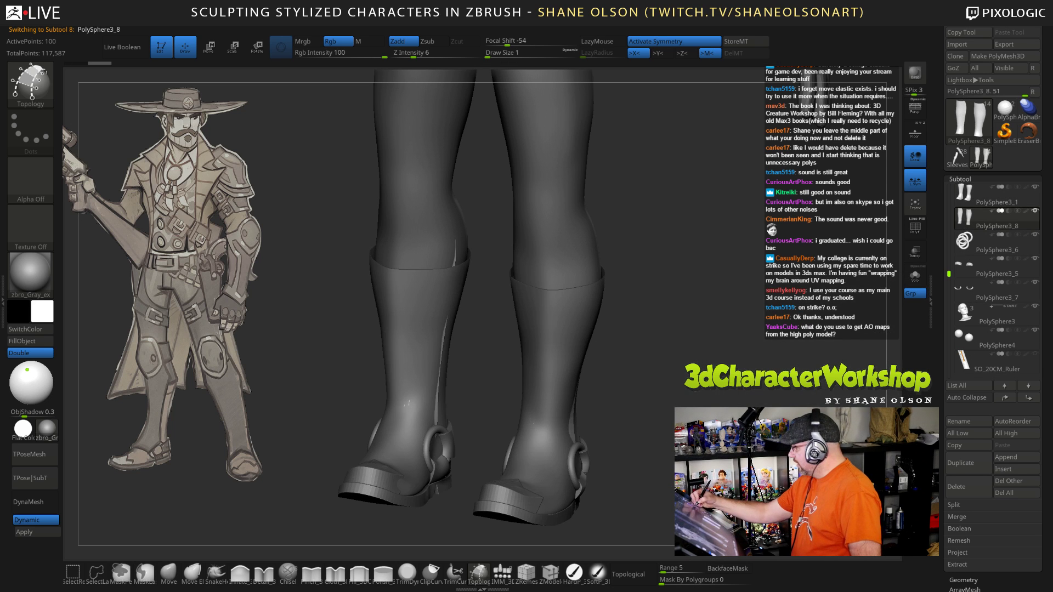
# Step: Check the split shin and knee piece in isolation, restore the other subtools, and turn off its dynamic subdivision preview
pyautogui.click(915, 279)
pyautogui.moveTo(727, 397)
pyautogui.mouseDown()
pyautogui.moveTo(757, 396)
pyautogui.moveTo(713, 396)
pyautogui.mouseUp()
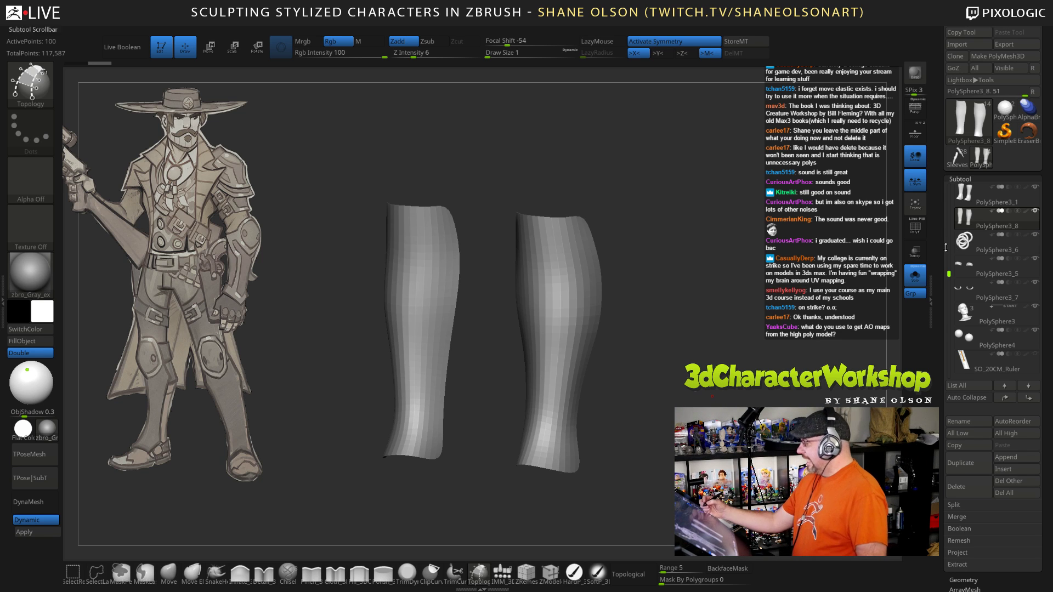
pyautogui.click(915, 275)
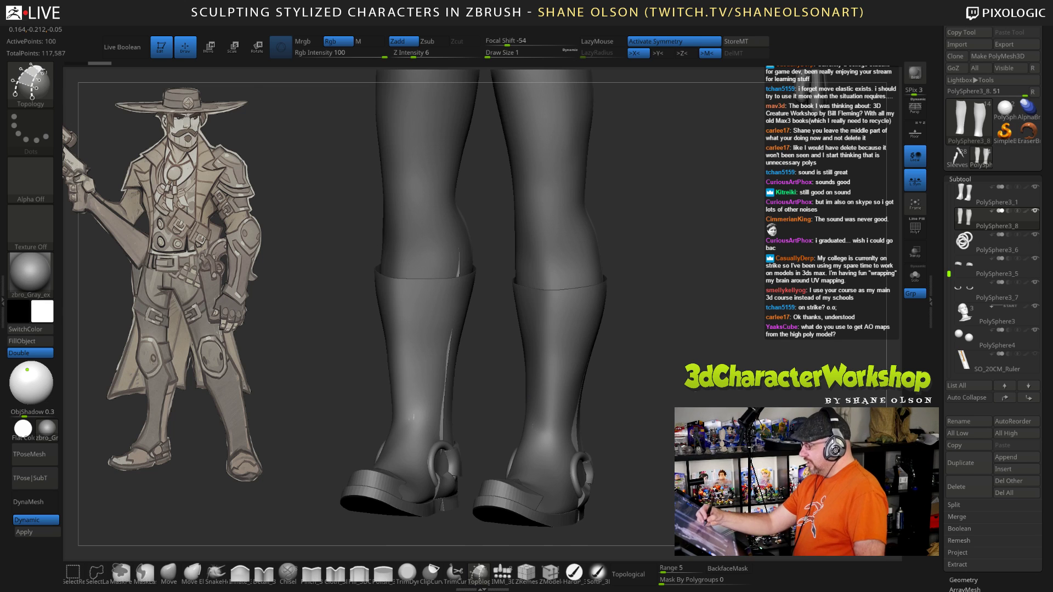
pyautogui.moveTo(732, 335); pyautogui.dragTo(716, 403)
pyautogui.hotkey('shift', 'd')
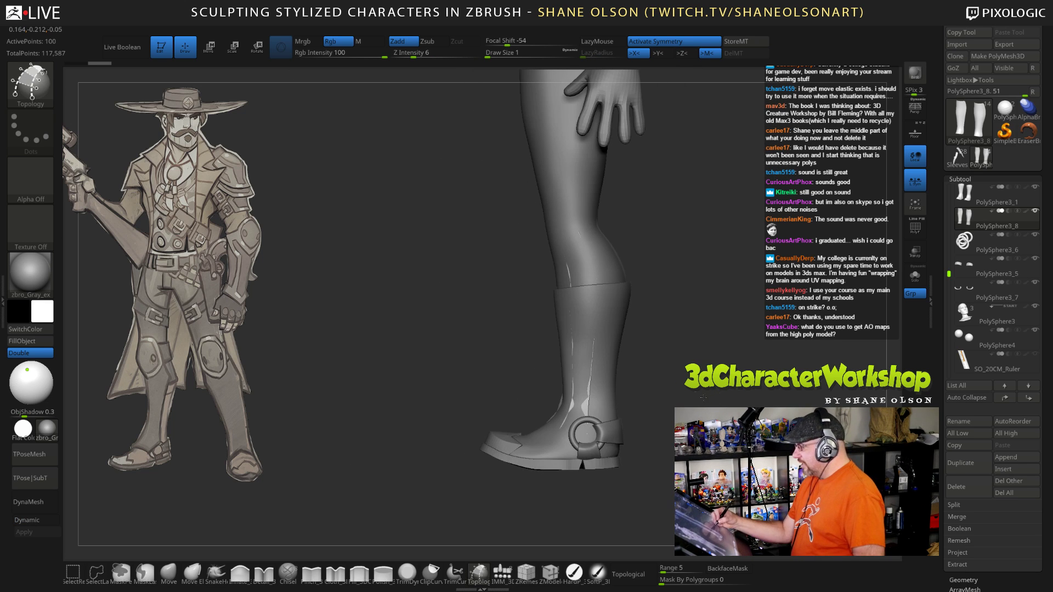
# Step: Move the shin and knee piece slightly along Z and centre the transform gizmo on the middle of the shin
pyautogui.press('w')
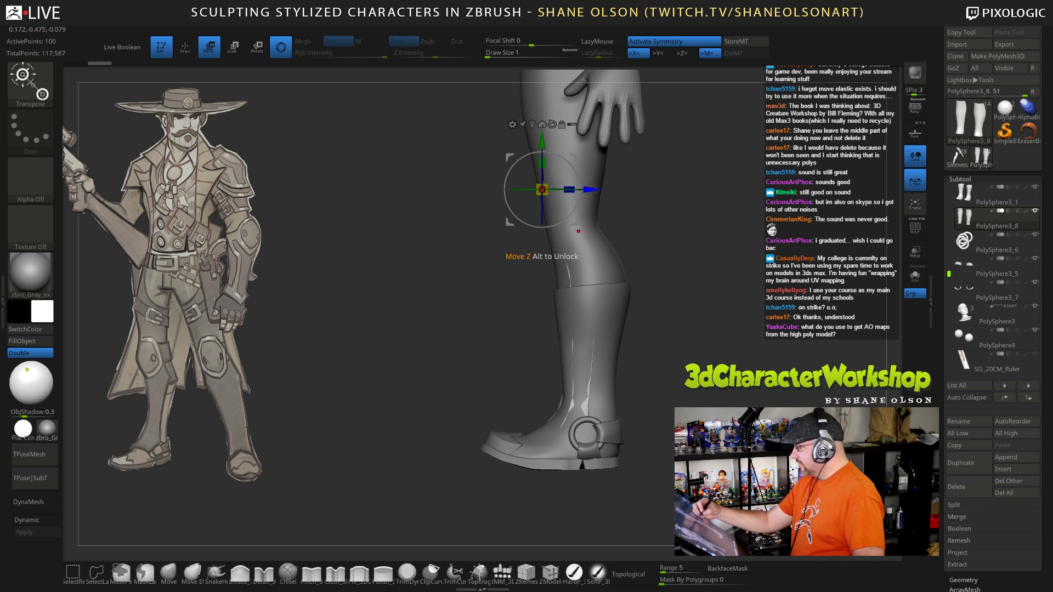
pyautogui.moveTo(587, 190); pyautogui.dragTo(590, 191)
pyautogui.moveTo(639, 307); pyautogui.dragTo(681, 288)
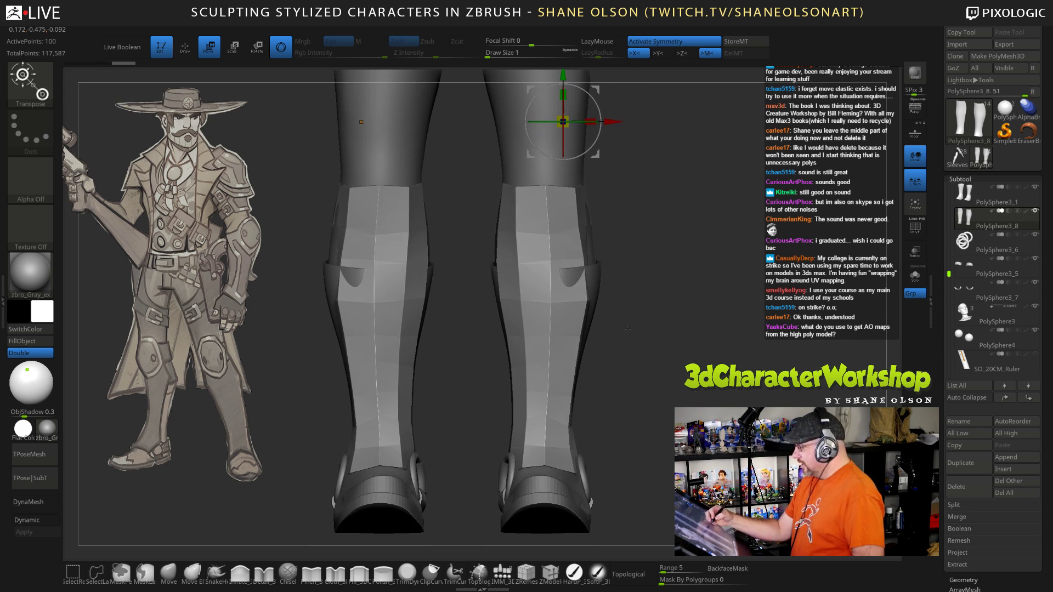
pyautogui.keyDown('alt'); pyautogui.moveTo(598, 87); pyautogui.dragTo(596, 327); pyautogui.keyUp('alt')
pyautogui.moveTo(609, 336)
pyautogui.mouseDown()
pyautogui.moveTo(631, 336)
pyautogui.moveTo(599, 338)
pyautogui.moveTo(596, 327)
pyautogui.mouseUp()
pyautogui.keyDown('alt'); pyautogui.moveTo(699, 416); pyautogui.dragTo(699, 393); pyautogui.keyUp('alt')
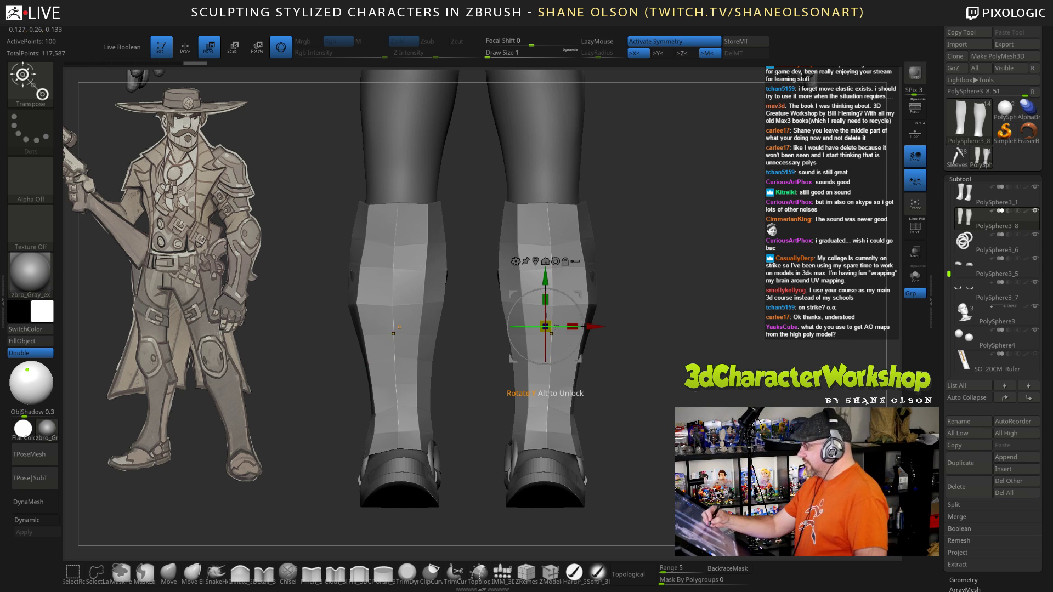
pyautogui.hotkey('ctrl', 'z')
pyautogui.hotkey('ctrl', 'z')
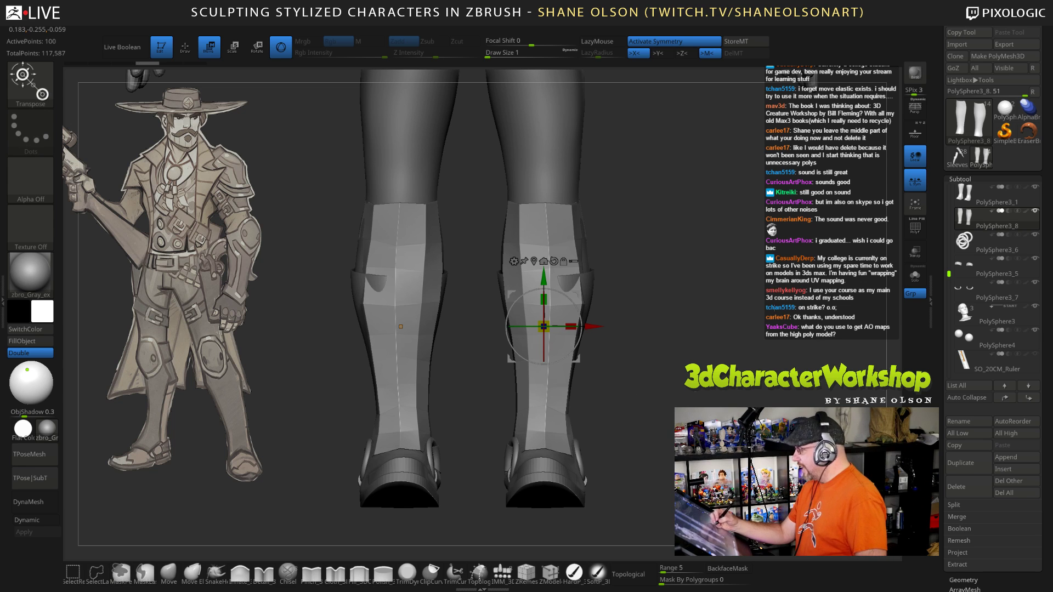
# Step: Turn off Local Symmetry and scale the shin and knee pieces up slightly, undoing the excessive enlargement
pyautogui.click(915, 180)
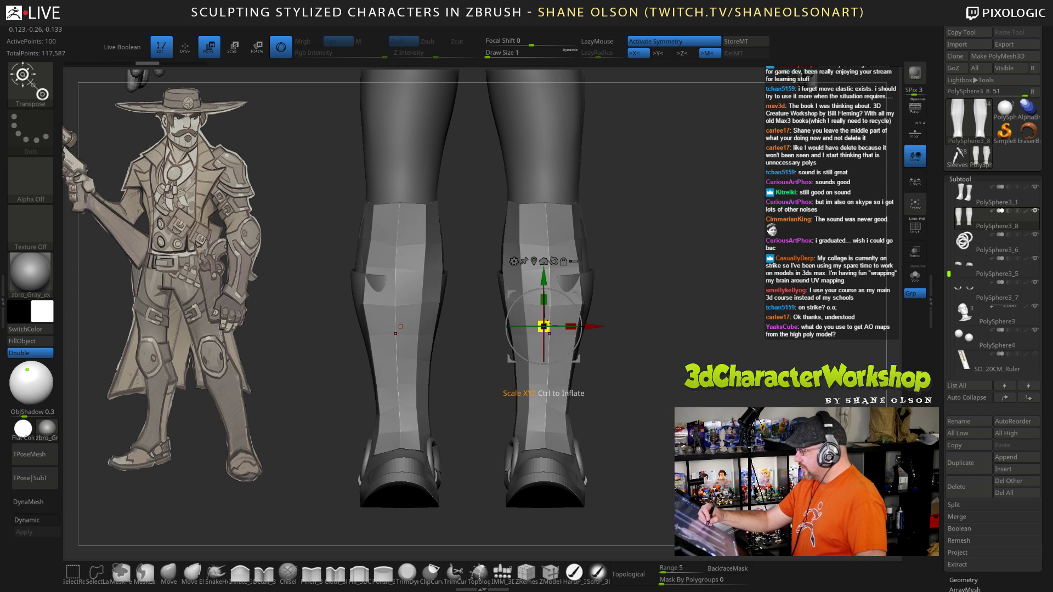
pyautogui.moveTo(544, 327)
pyautogui.mouseDown()
pyautogui.moveTo(571, 315)
pyautogui.moveTo(540, 328)
pyautogui.moveTo(556, 321)
pyautogui.mouseUp()
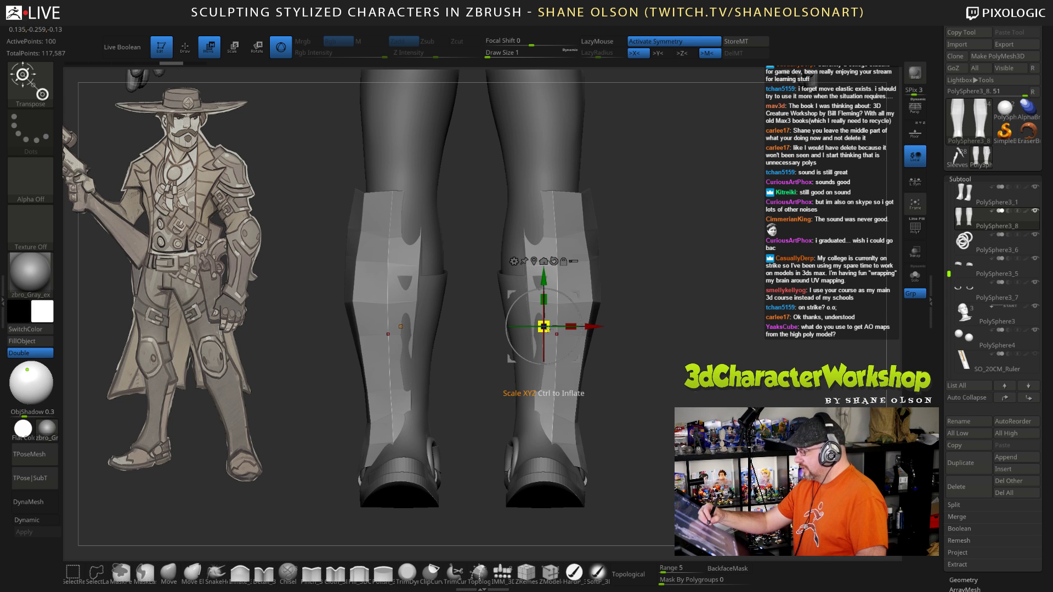
pyautogui.moveTo(544, 327); pyautogui.dragTo(576, 369)
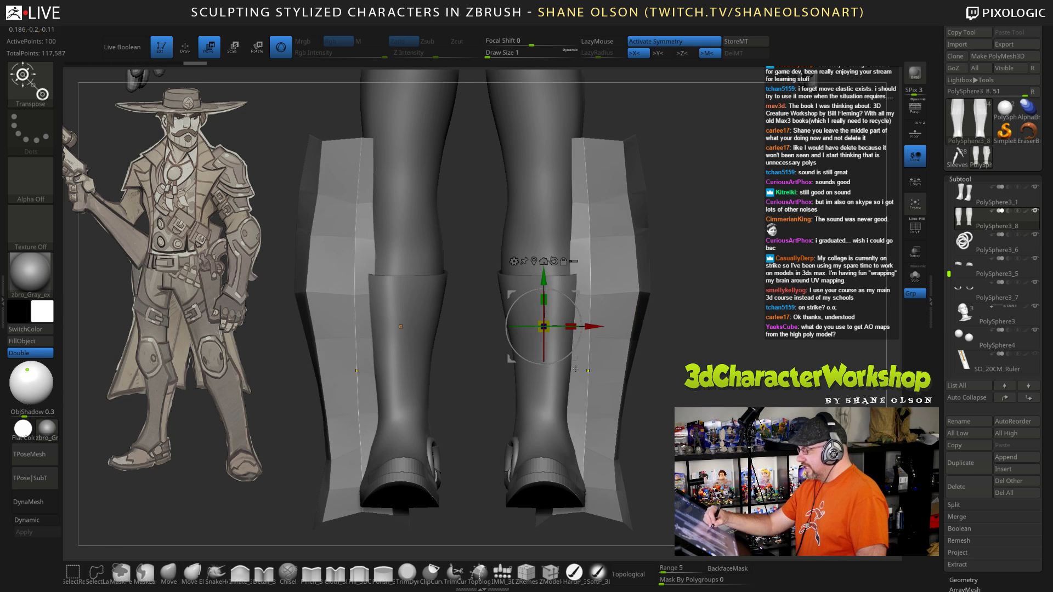
pyautogui.hotkey('ctrl', 'z')
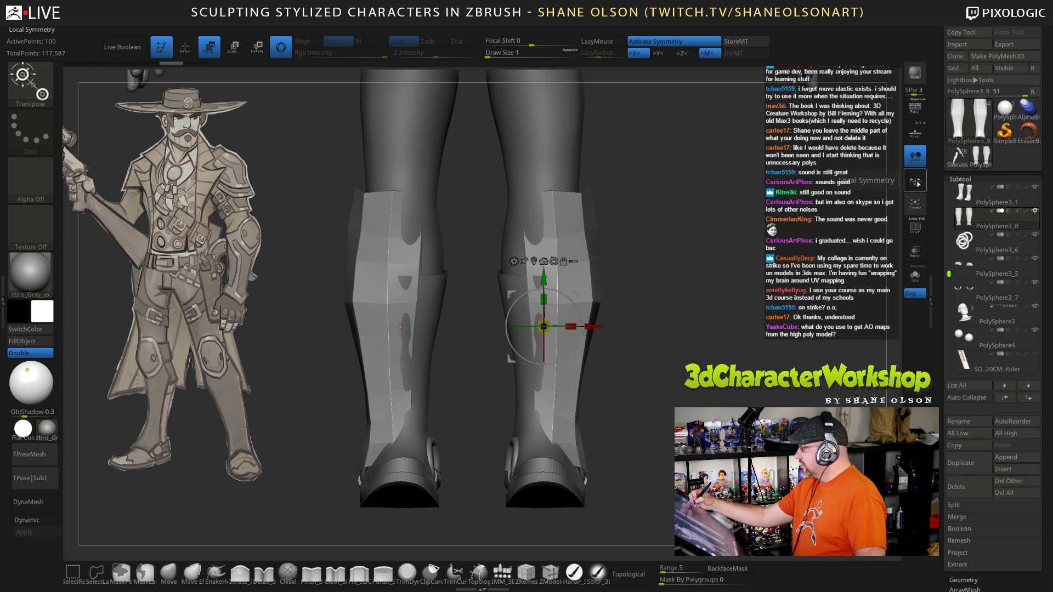
# Step: Turn Local Symmetry back on and adjust the scale of the shin and knee pieces around the boots
pyautogui.click(918, 183)
pyautogui.moveTo(547, 330)
pyautogui.mouseDown()
pyautogui.moveTo(564, 353)
pyautogui.moveTo(555, 340)
pyautogui.mouseUp()
pyautogui.moveTo(653, 357); pyautogui.dragTo(625, 355)
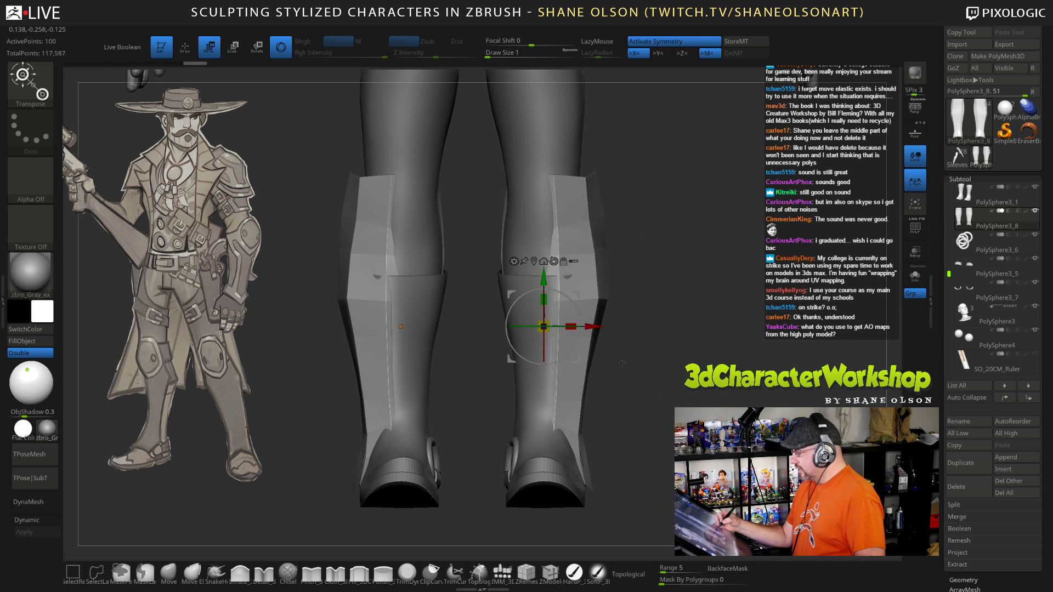
pyautogui.moveTo(539, 327); pyautogui.dragTo(535, 322)
pyautogui.moveTo(671, 370); pyautogui.dragTo(598, 361)
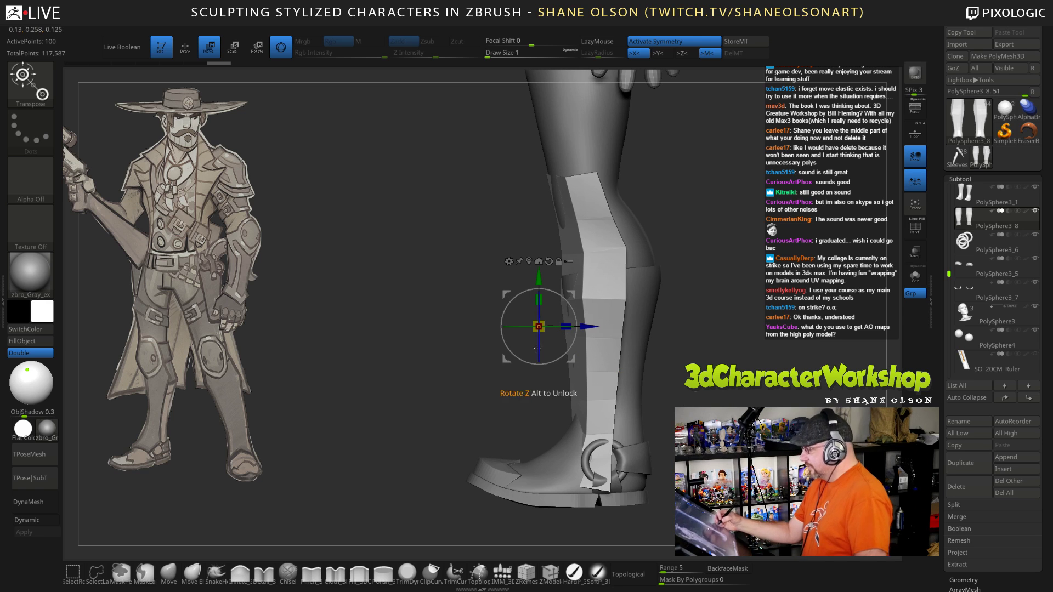
pyautogui.moveTo(573, 293); pyautogui.dragTo(620, 316)
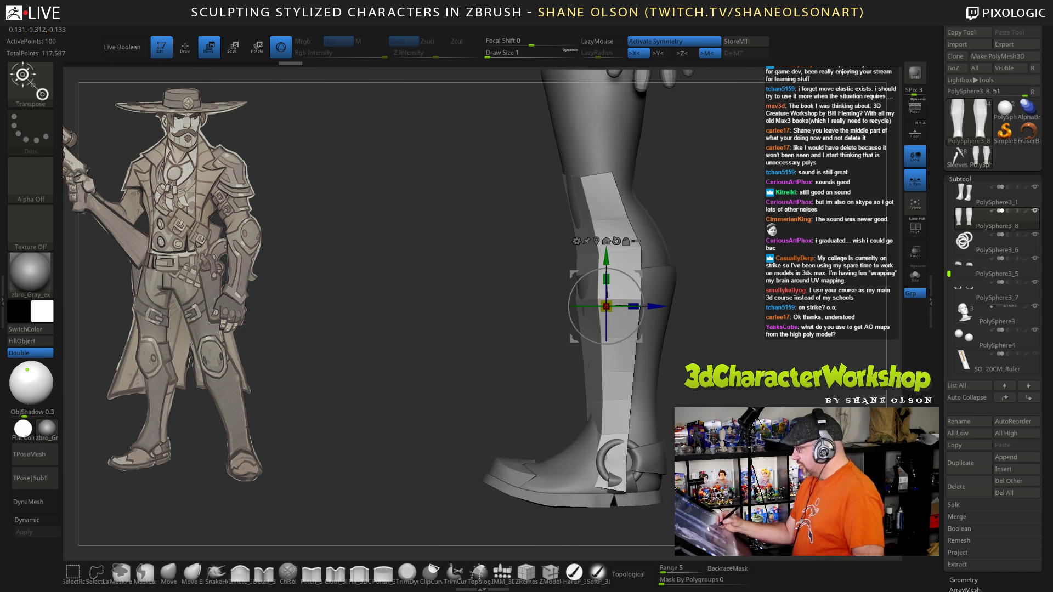
# Step: Adjust the ankle end of the shin piece with the Move brush at draw size 51
pyautogui.click(168, 574)
pyautogui.press('s')
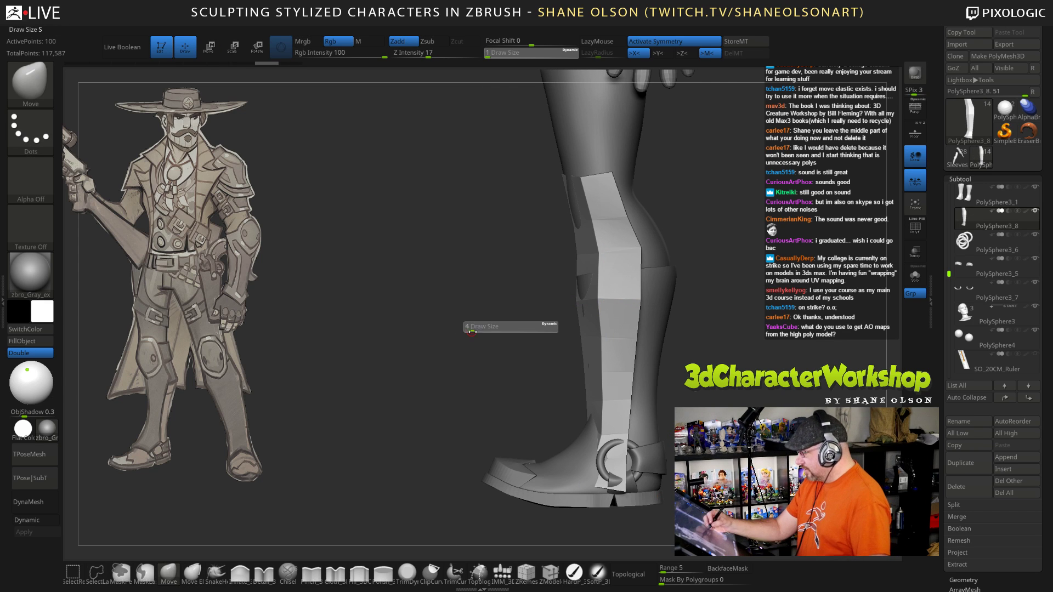
pyautogui.press('Return')
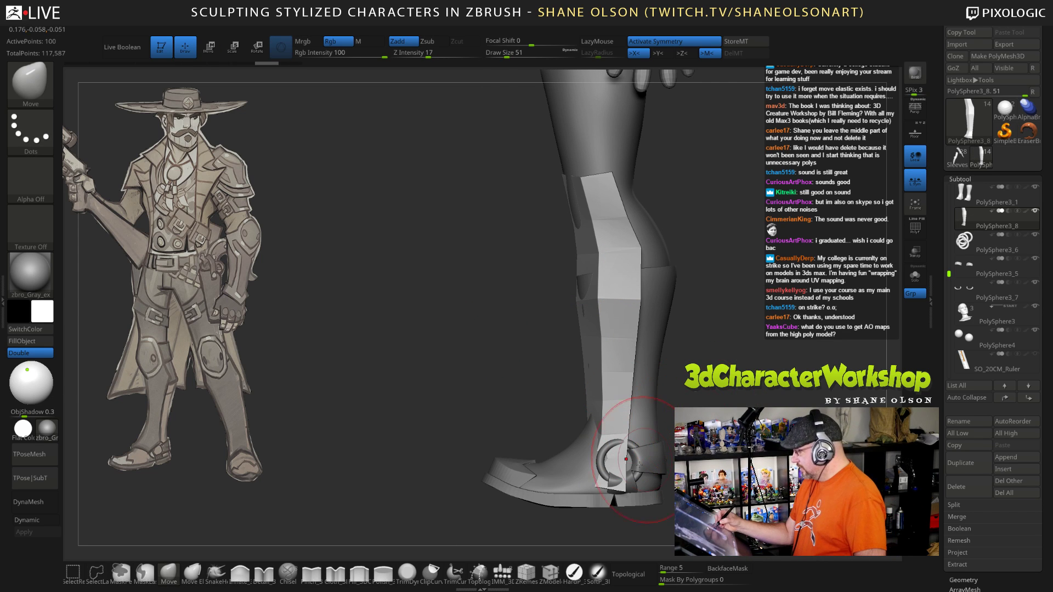
pyautogui.moveTo(616, 443); pyautogui.dragTo(616, 444)
pyautogui.moveTo(618, 528)
pyautogui.mouseDown()
pyautogui.moveTo(705, 524)
pyautogui.moveTo(736, 510)
pyautogui.moveTo(739, 483)
pyautogui.mouseUp()
# Step: Reshape the knee area and lower side of the piece along the boot with the Move brush at draw size 60
pyautogui.press('s')
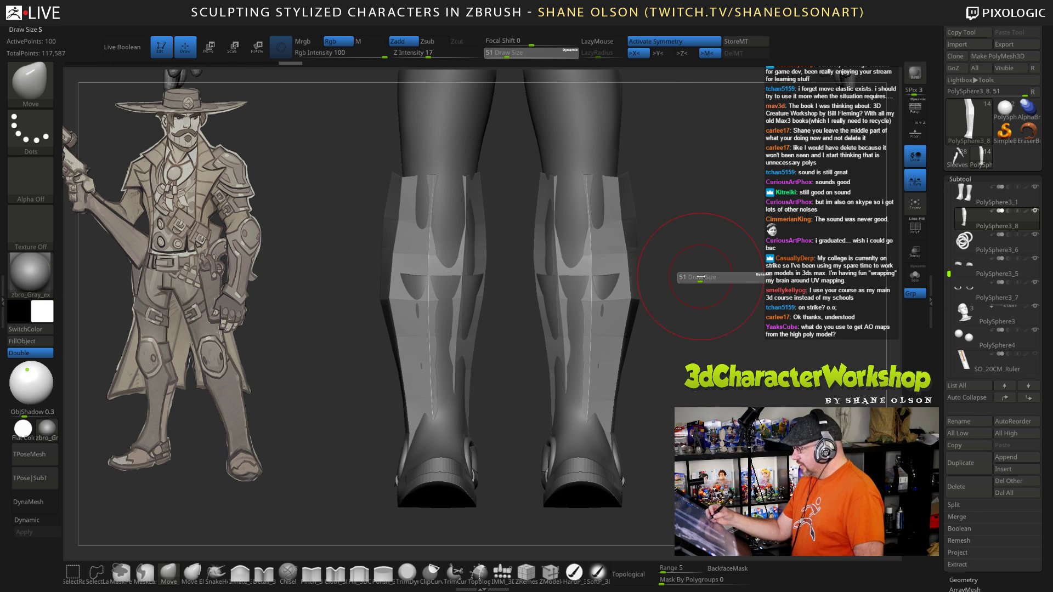
pyautogui.click(700, 279)
pyautogui.moveTo(678, 257); pyautogui.dragTo(651, 264)
pyautogui.moveTo(568, 277); pyautogui.dragTo(550, 229)
pyautogui.moveTo(670, 275); pyautogui.dragTo(558, 284)
pyautogui.moveTo(555, 248); pyautogui.dragTo(550, 248)
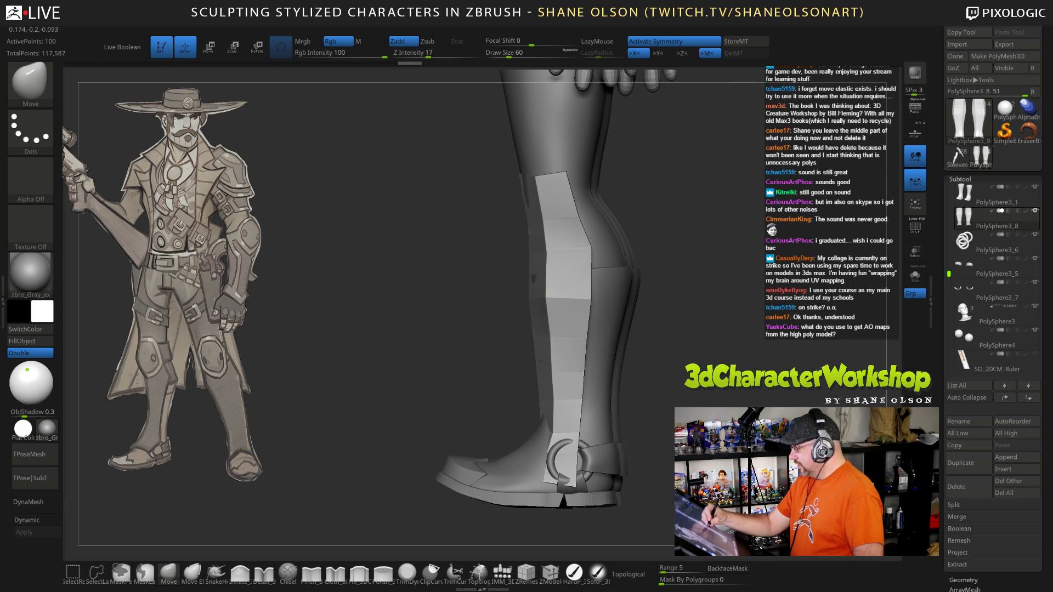
pyautogui.moveTo(553, 379); pyautogui.dragTo(555, 406)
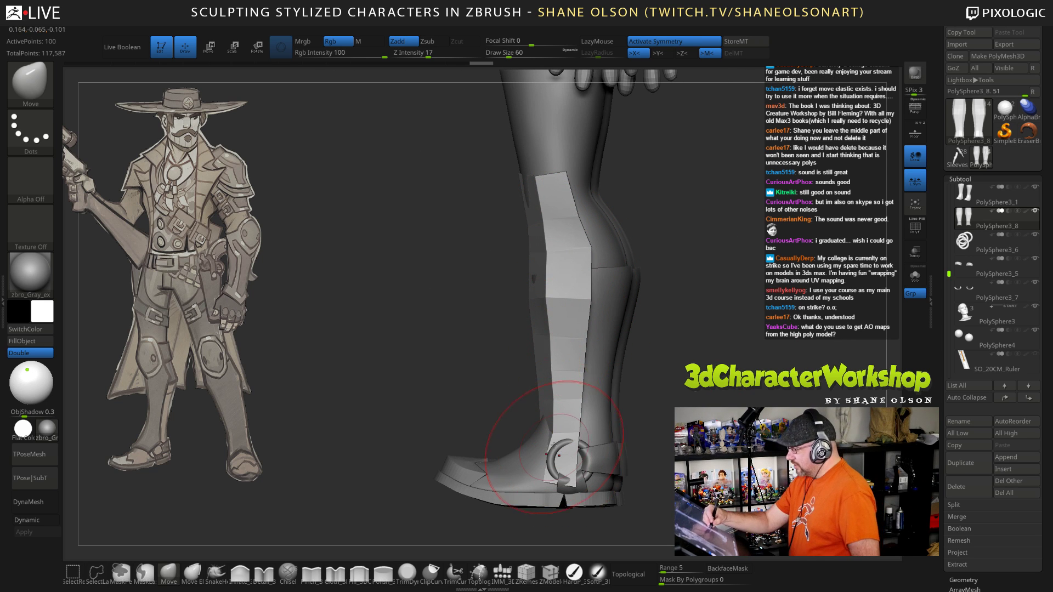
# Step: Turn on transparency and pull the lower front of the shin piece down and outward over the boot's instep
pyautogui.click(915, 251)
pyautogui.moveTo(680, 358); pyautogui.dragTo(501, 439)
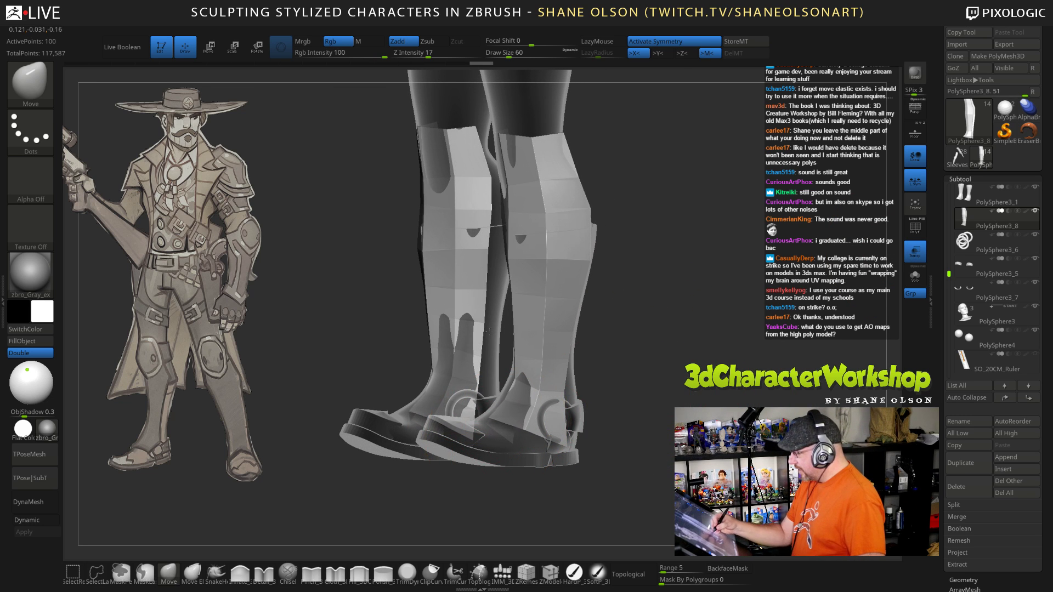
pyautogui.moveTo(464, 301); pyautogui.dragTo(467, 369)
pyautogui.moveTo(560, 399); pyautogui.dragTo(622, 401)
pyautogui.moveTo(465, 401); pyautogui.dragTo(450, 396)
pyautogui.moveTo(669, 397)
pyautogui.mouseDown()
pyautogui.moveTo(611, 397)
pyautogui.moveTo(620, 397)
pyautogui.mouseUp()
pyautogui.moveTo(497, 431); pyautogui.dragTo(527, 407)
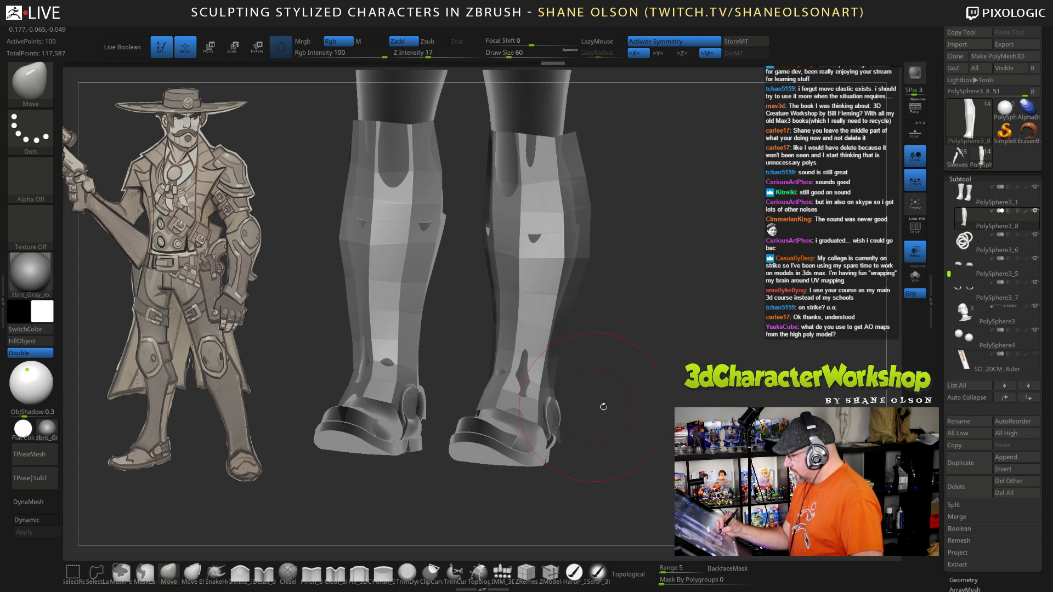
# Step: Set the Move brush draw size to 25 and reshape the lower edge of the shin piece around the ankle ring
pyautogui.moveTo(600, 405)
pyautogui.mouseDown()
pyautogui.moveTo(699, 379)
pyautogui.moveTo(674, 305)
pyautogui.mouseUp()
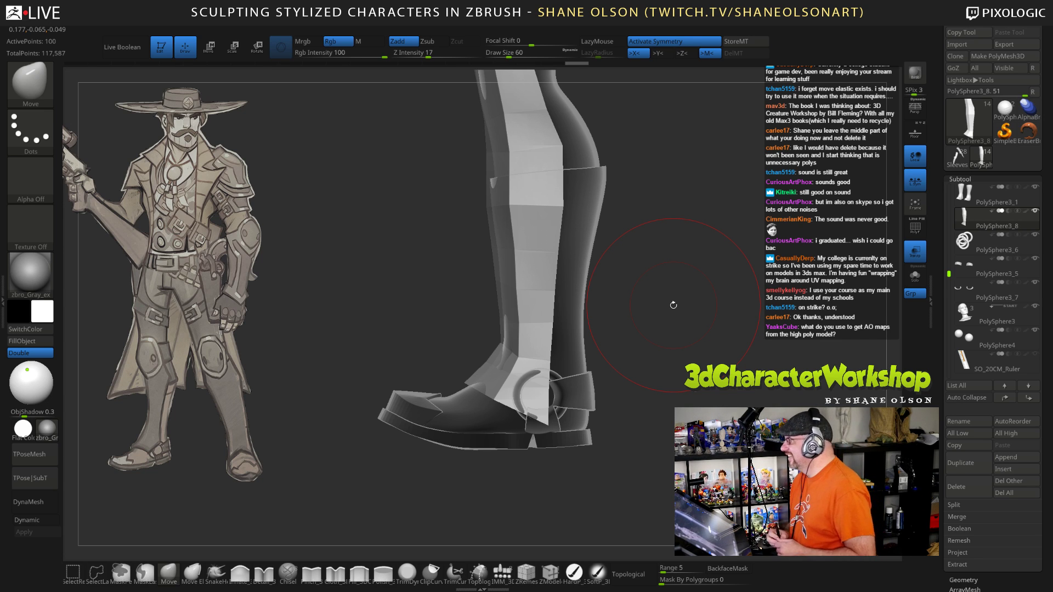
pyautogui.moveTo(674, 298); pyautogui.dragTo(646, 377)
pyautogui.press('s')
pyautogui.press('s')
pyautogui.moveTo(542, 437); pyautogui.dragTo(537, 437)
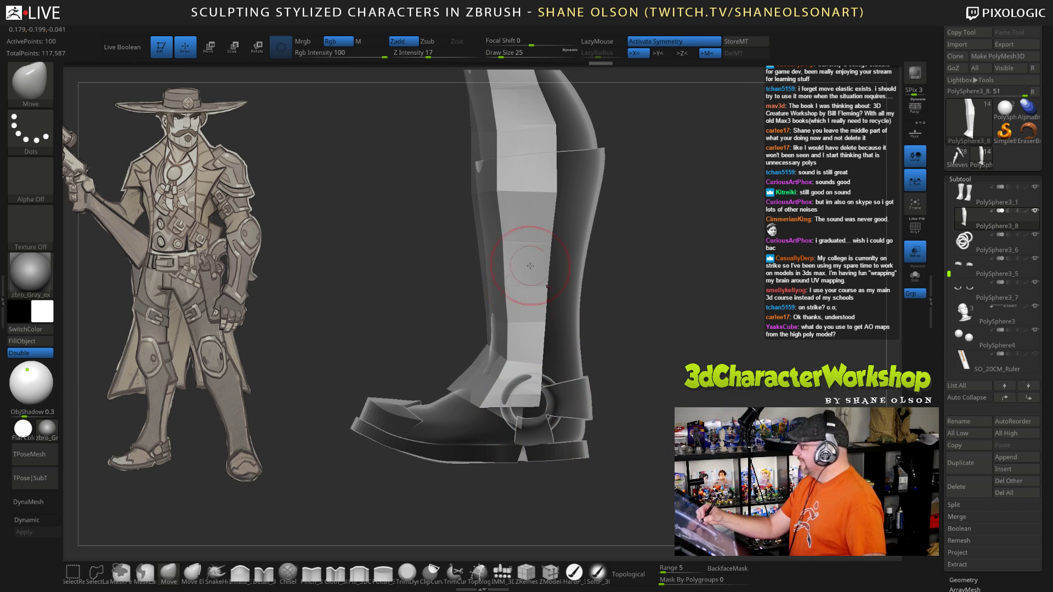
pyautogui.moveTo(497, 403)
pyautogui.mouseDown()
pyautogui.moveTo(485, 409)
pyautogui.moveTo(539, 394)
pyautogui.moveTo(517, 419)
pyautogui.mouseUp()
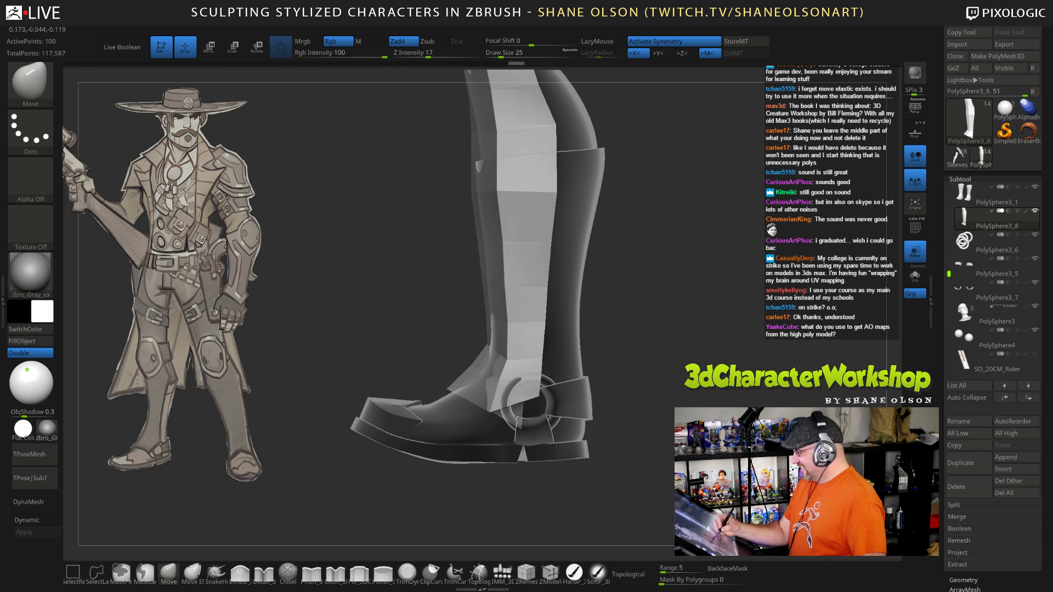
pyautogui.moveTo(642, 338)
pyautogui.mouseDown()
pyautogui.moveTo(653, 373)
pyautogui.moveTo(561, 405)
pyautogui.mouseUp()
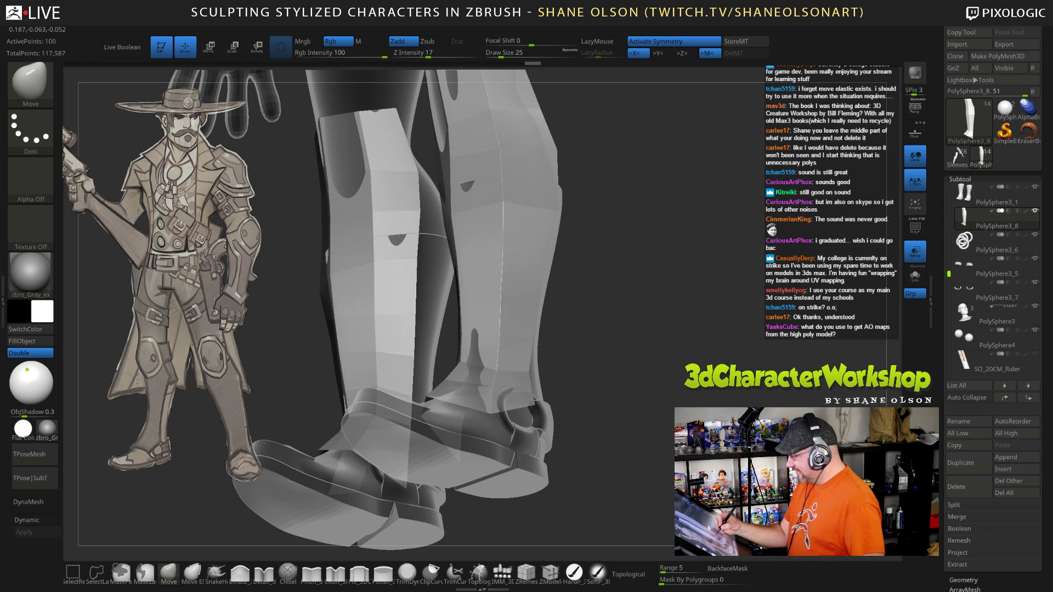
pyautogui.moveTo(645, 373)
pyautogui.mouseDown()
pyautogui.moveTo(694, 325)
pyautogui.moveTo(648, 376)
pyautogui.mouseUp()
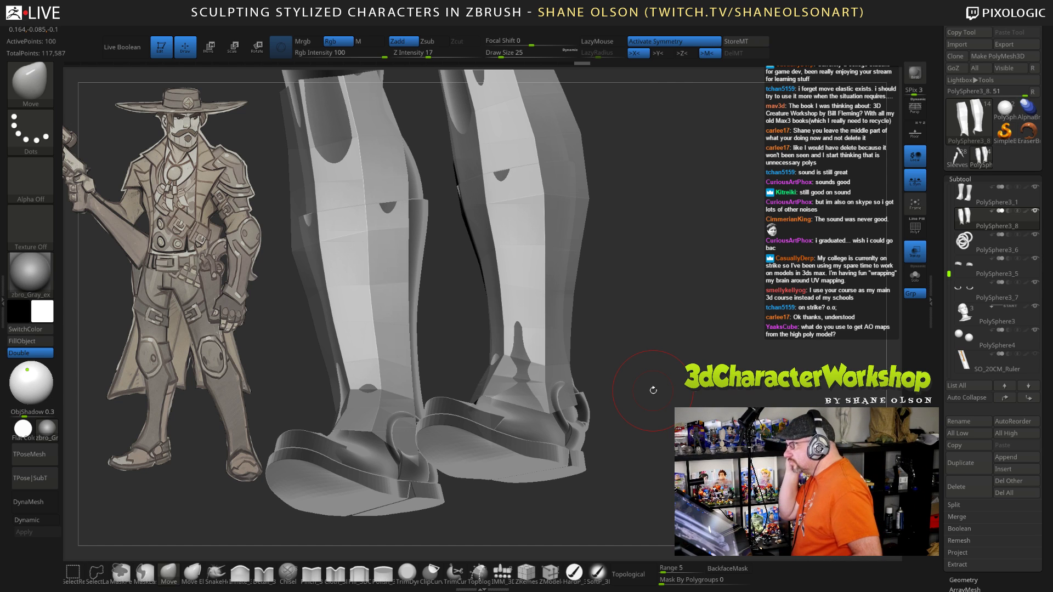
pyautogui.moveTo(666, 287); pyautogui.dragTo(670, 347)
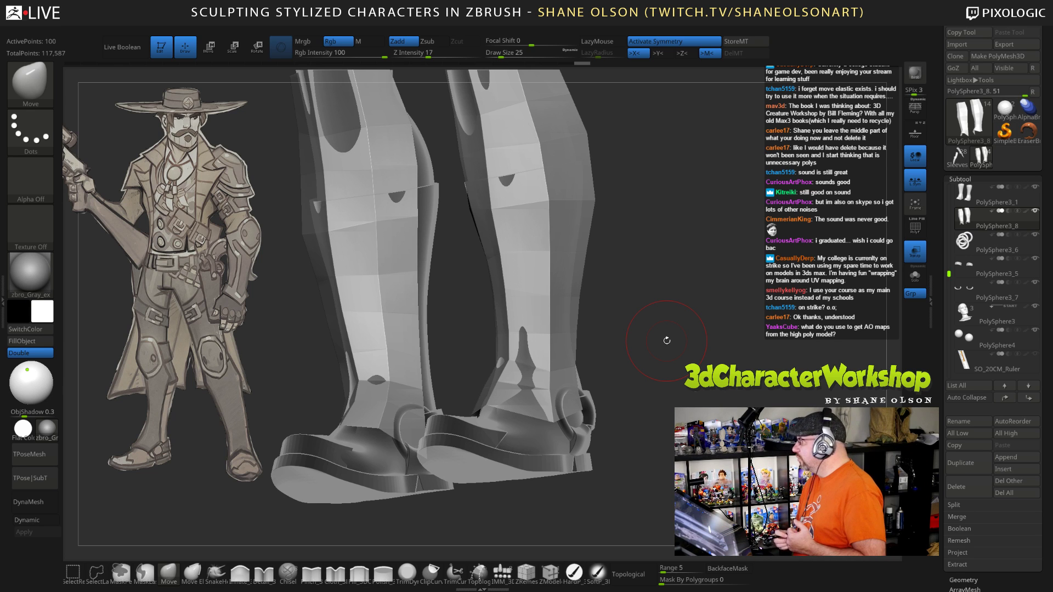
pyautogui.moveTo(665, 316); pyautogui.dragTo(672, 346)
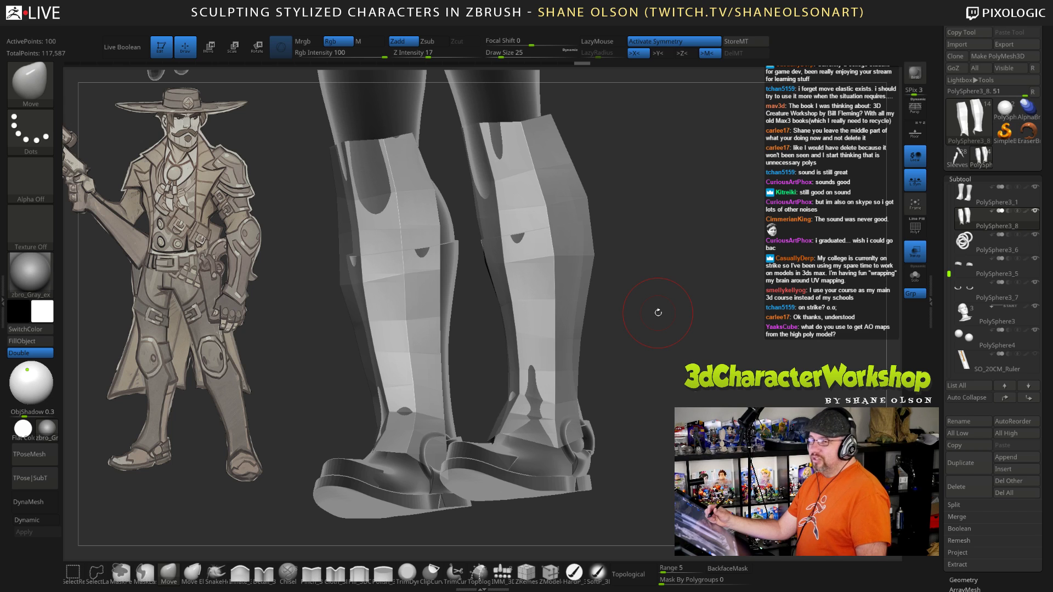
pyautogui.moveTo(665, 297); pyautogui.dragTo(669, 300)
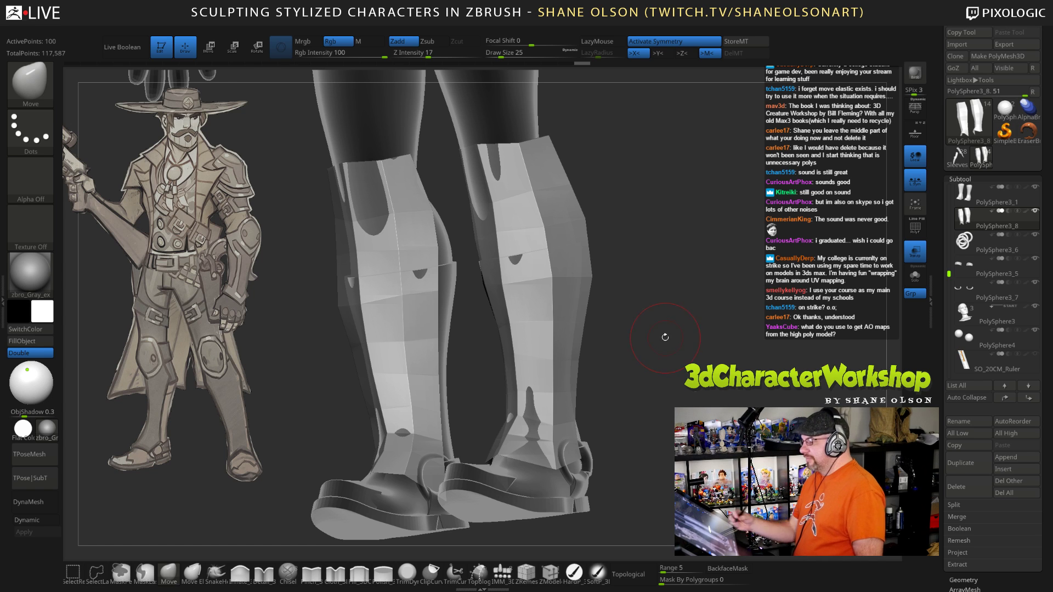
pyautogui.moveTo(673, 332)
pyautogui.mouseDown()
pyautogui.moveTo(696, 340)
pyautogui.moveTo(696, 301)
pyautogui.mouseUp()
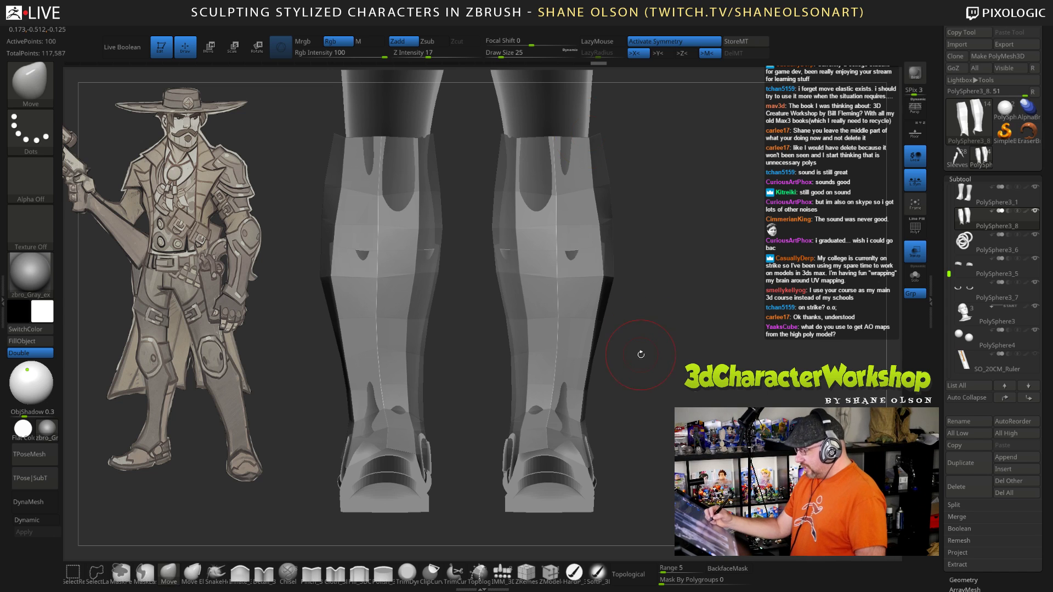
# Step: Set the Move brush draw size to 58 and reshape the upper edge and knee area of the shin piece
pyautogui.keyDown('alt'); pyautogui.moveTo(637, 345); pyautogui.dragTo(661, 327); pyautogui.keyUp('alt')
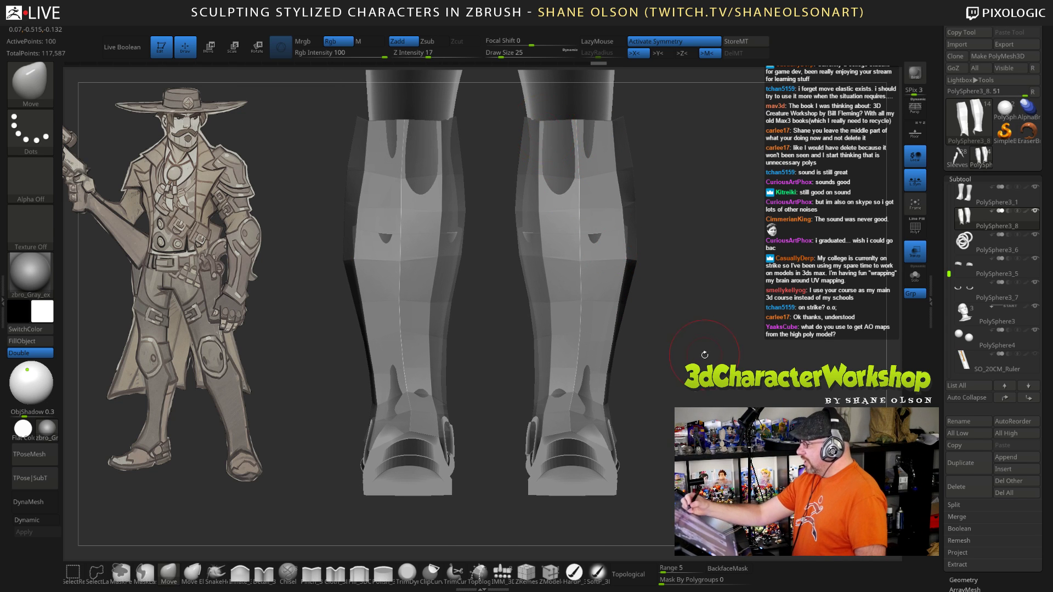
pyautogui.keyDown('alt'); pyautogui.moveTo(705, 355); pyautogui.dragTo(693, 409); pyautogui.keyUp('alt')
pyautogui.moveTo(576, 224); pyautogui.dragTo(571, 219)
pyautogui.moveTo(698, 326); pyautogui.dragTo(655, 329)
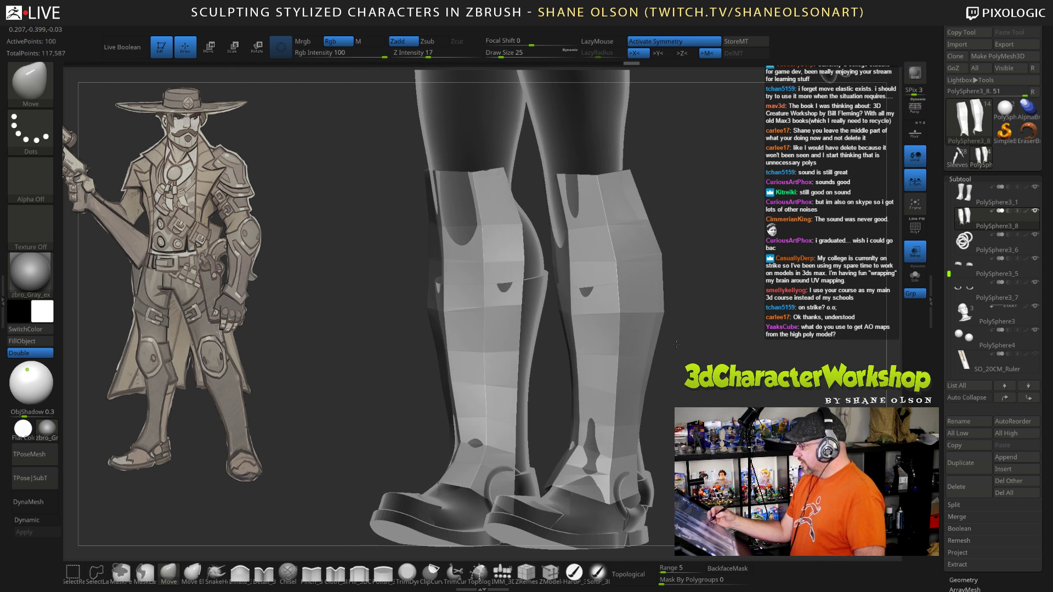
pyautogui.moveTo(718, 344)
pyautogui.keyDown('alt'); pyautogui.mouseDown()
pyautogui.moveTo(715, 356)
pyautogui.moveTo(731, 352)
pyautogui.mouseUp(); pyautogui.keyUp('alt')
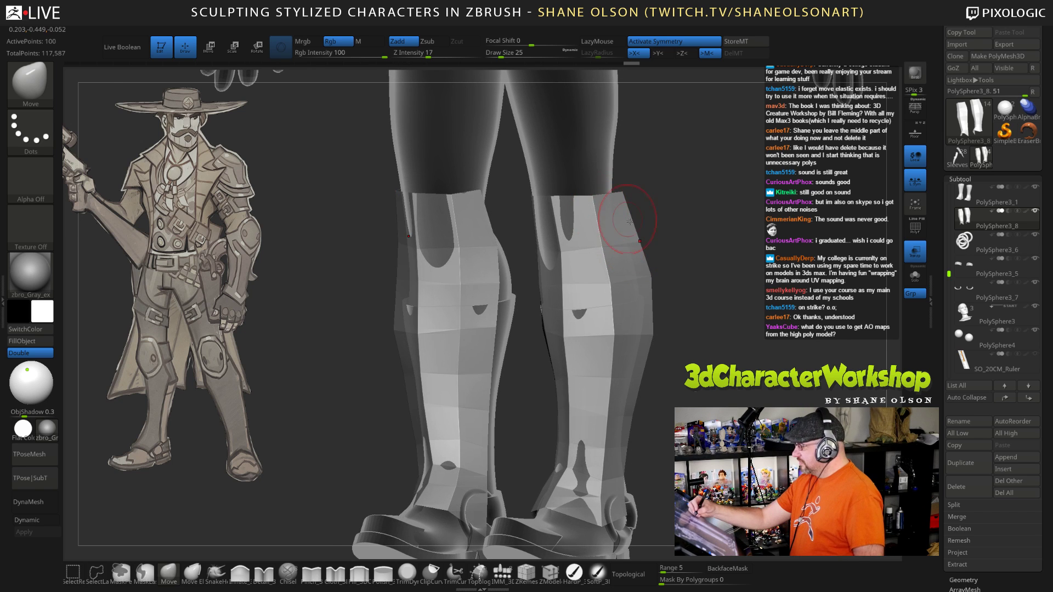
pyautogui.moveTo(710, 306); pyautogui.dragTo(700, 301)
pyautogui.press('s')
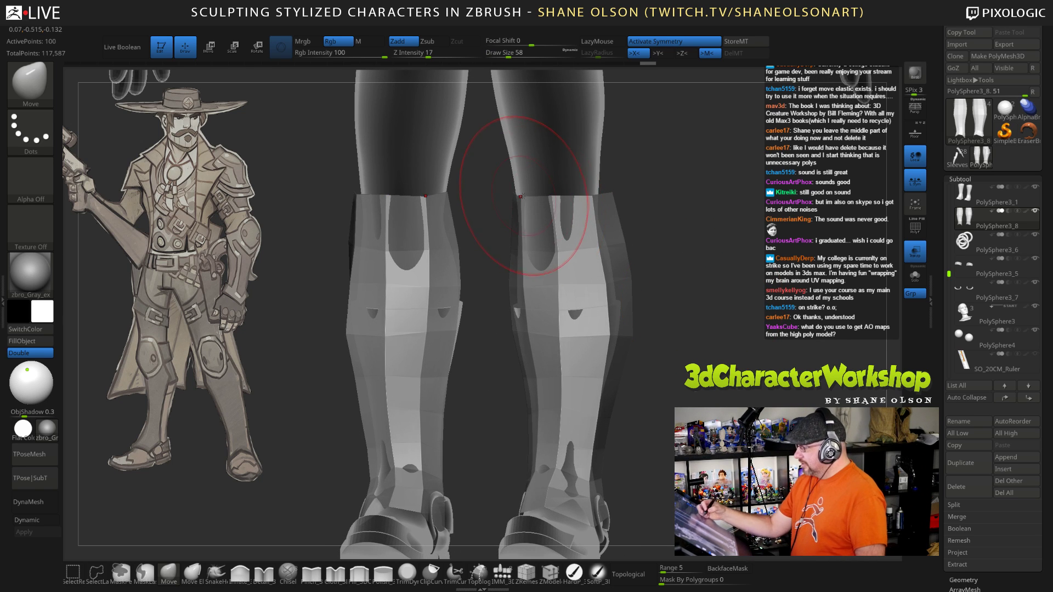
pyautogui.moveTo(549, 232); pyautogui.dragTo(564, 230)
pyautogui.moveTo(643, 232)
pyautogui.mouseDown()
pyautogui.moveTo(675, 233)
pyautogui.moveTo(553, 200)
pyautogui.moveTo(548, 230)
pyautogui.moveTo(552, 200)
pyautogui.mouseUp()
pyautogui.moveTo(637, 312); pyautogui.dragTo(562, 484)
# Step: Set the Move brush draw size to 36 and refine the front ankle end of the shin piece over the instep
pyautogui.press('[')
pyautogui.press('[')
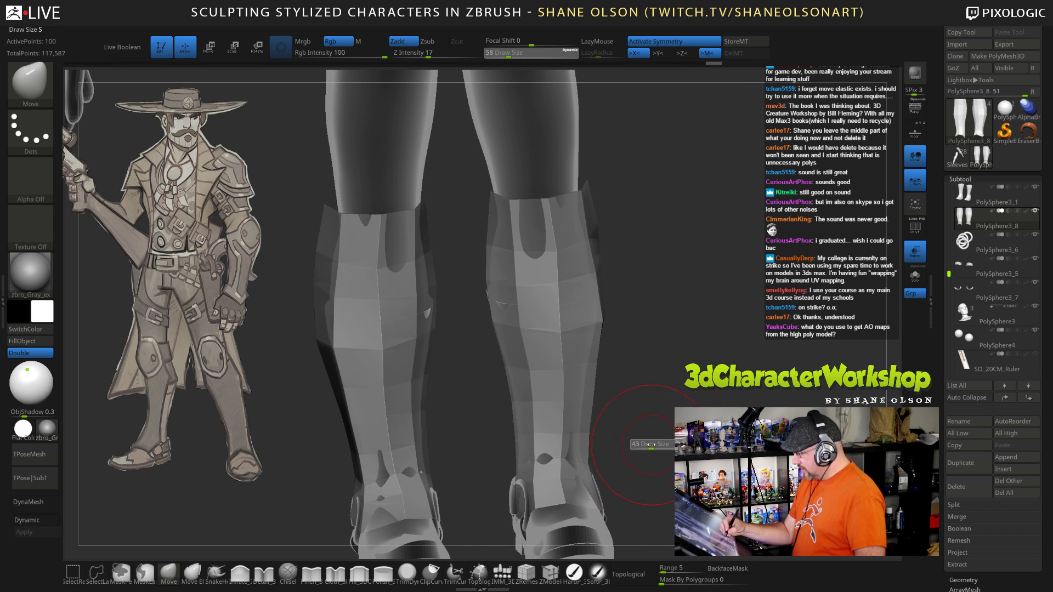
pyautogui.moveTo(653, 446); pyautogui.dragTo(565, 470)
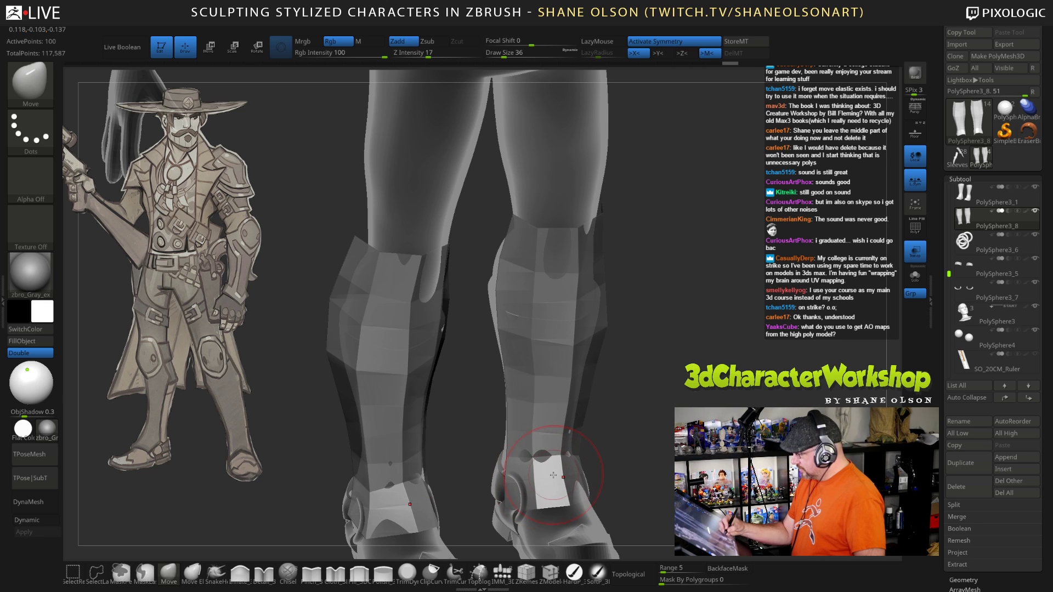
pyautogui.moveTo(620, 521)
pyautogui.mouseDown()
pyautogui.moveTo(584, 504)
pyautogui.moveTo(606, 479)
pyautogui.mouseUp()
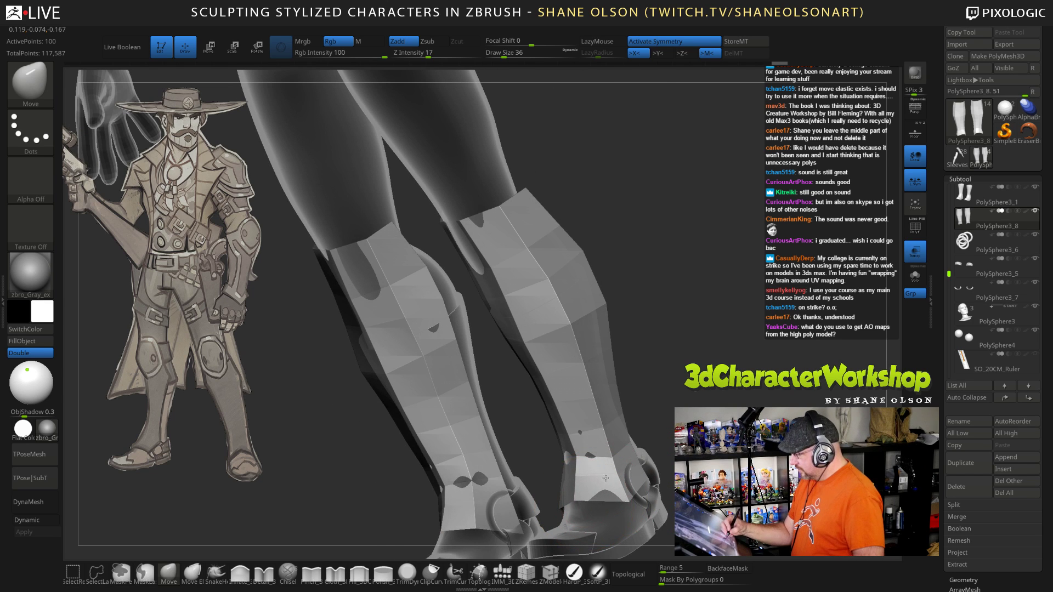
pyautogui.moveTo(728, 394)
pyautogui.mouseDown()
pyautogui.moveTo(682, 323)
pyautogui.moveTo(665, 354)
pyautogui.mouseUp()
# Step: Display the polygon wireframe and adjust the points below the knee on the shin piece with the Move brush at draw size 26
pyautogui.hotkey('shift', 'f')
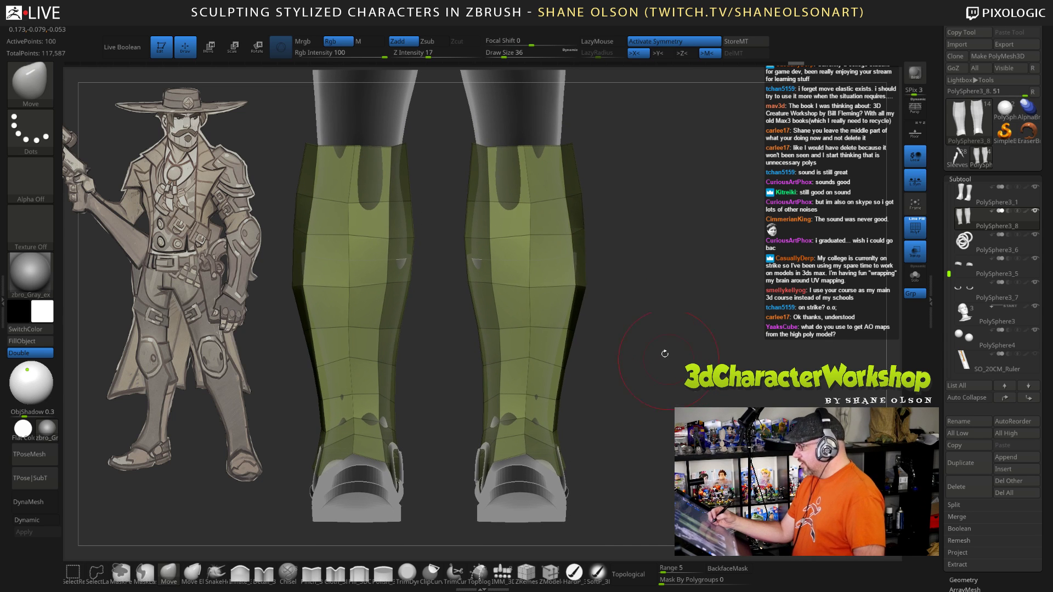
pyautogui.moveTo(612, 247); pyautogui.dragTo(632, 291)
pyautogui.press('s')
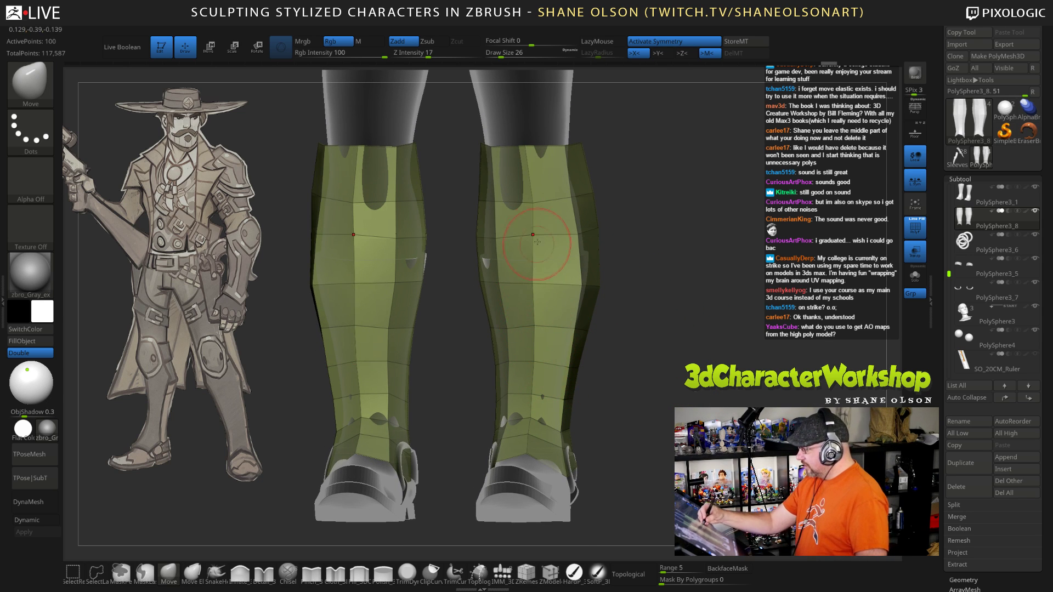
pyautogui.moveTo(579, 207); pyautogui.dragTo(586, 354)
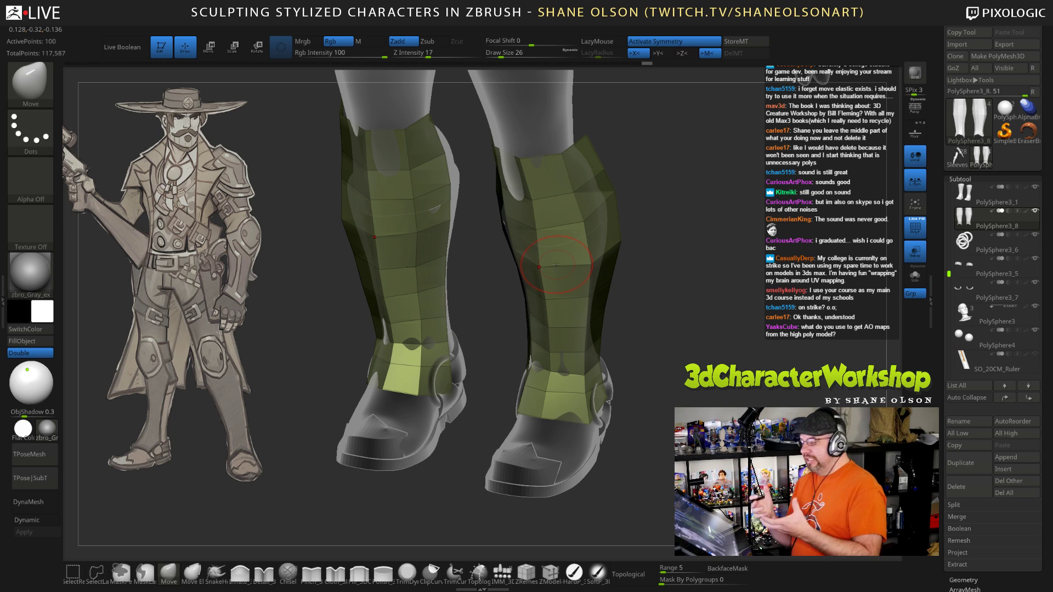
pyautogui.moveTo(705, 339)
pyautogui.mouseDown()
pyautogui.moveTo(732, 341)
pyautogui.moveTo(710, 331)
pyautogui.moveTo(710, 354)
pyautogui.mouseUp()
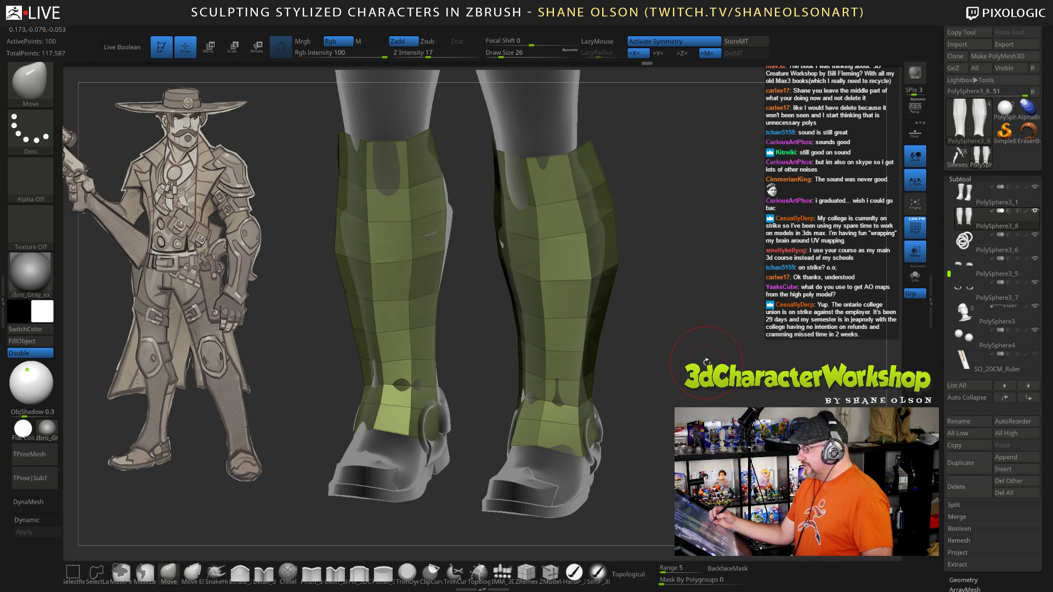
# Step: Subdivide the shin piece to preview its smoothed shape and undo the subdivision
pyautogui.hotkey('ctrl', 'd')
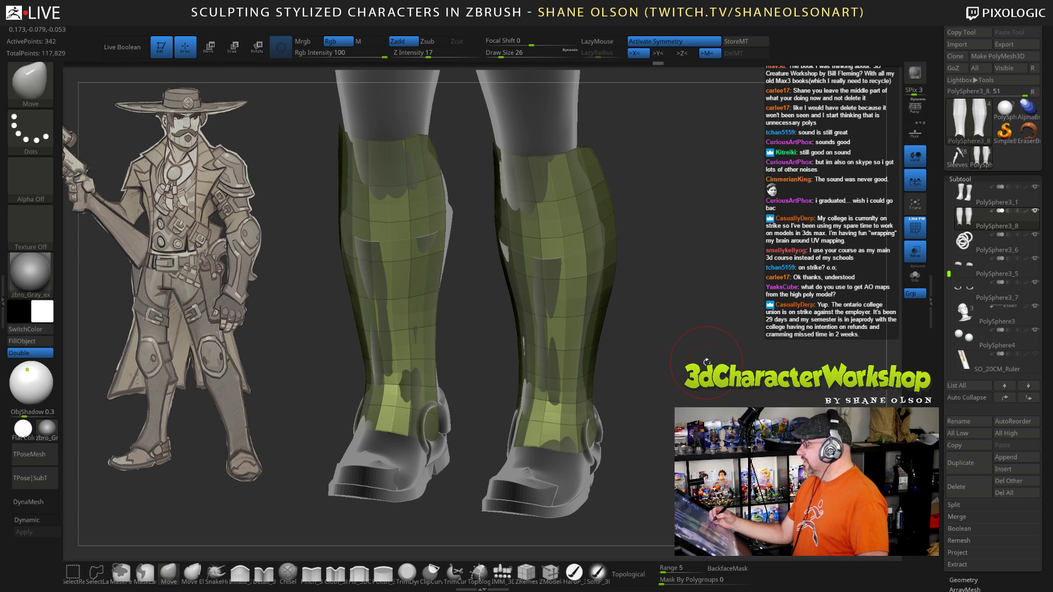
pyautogui.moveTo(711, 349); pyautogui.dragTo(713, 372)
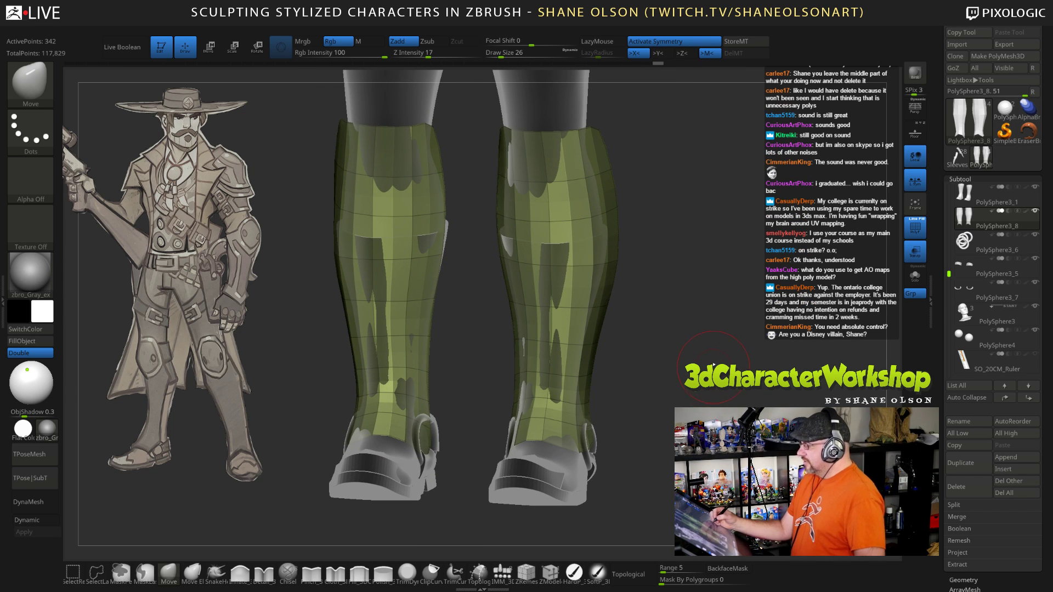
pyautogui.press('ctrl')
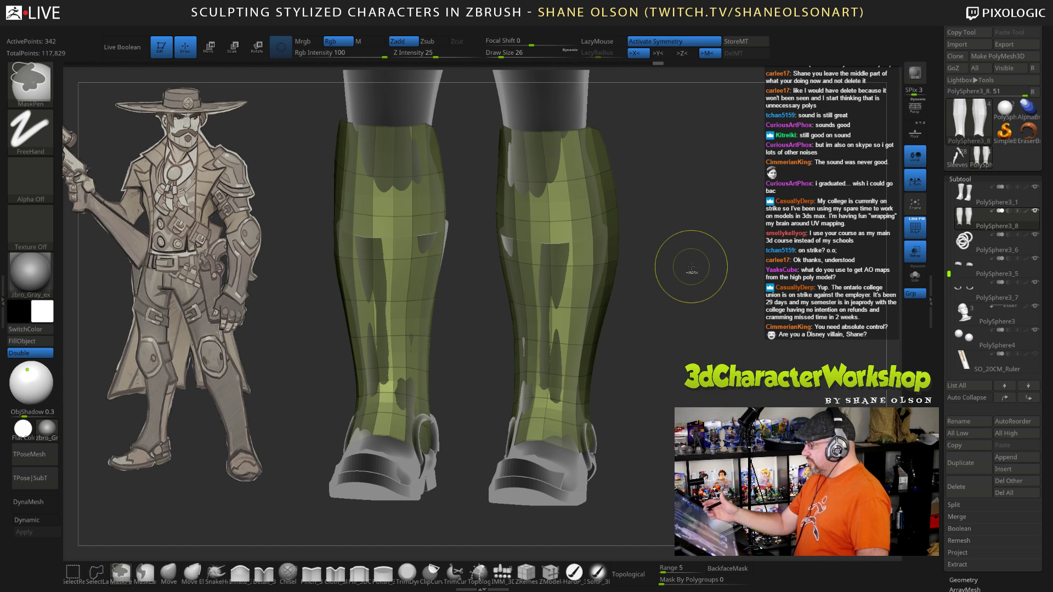
pyautogui.hotkey('ctrl', 'z')
pyautogui.keyDown('alt'); pyautogui.moveTo(685, 294); pyautogui.dragTo(685, 306); pyautogui.keyUp('alt')
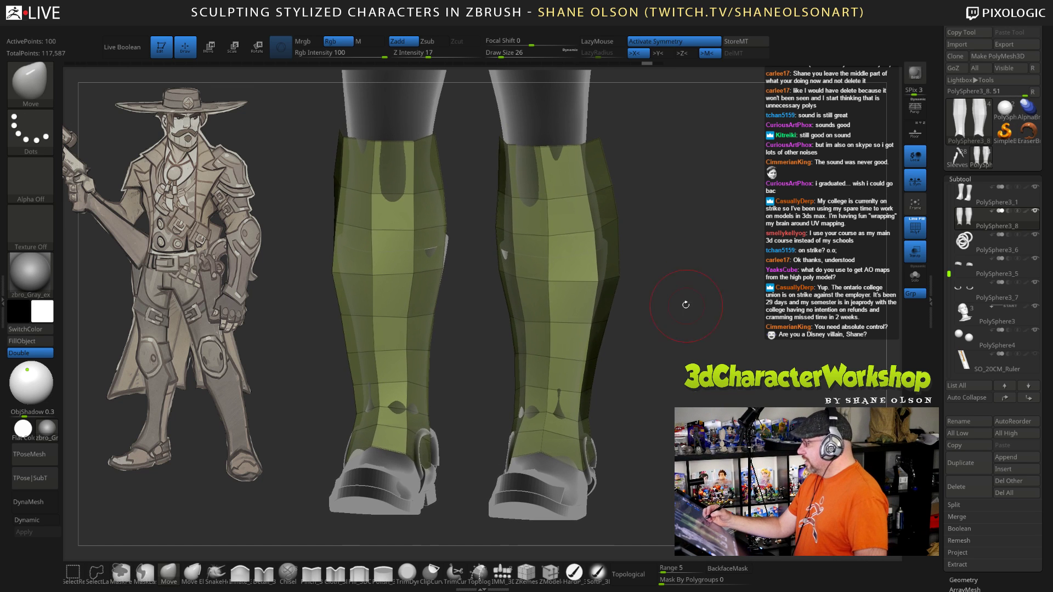
# Step: Switch to the ZModeler brush and set its edge action to Insert for adding edge loops to the shin piece
pyautogui.moveTo(671, 224); pyautogui.dragTo(606, 181)
pyautogui.moveTo(643, 313); pyautogui.dragTo(620, 357)
pyautogui.click(551, 574)
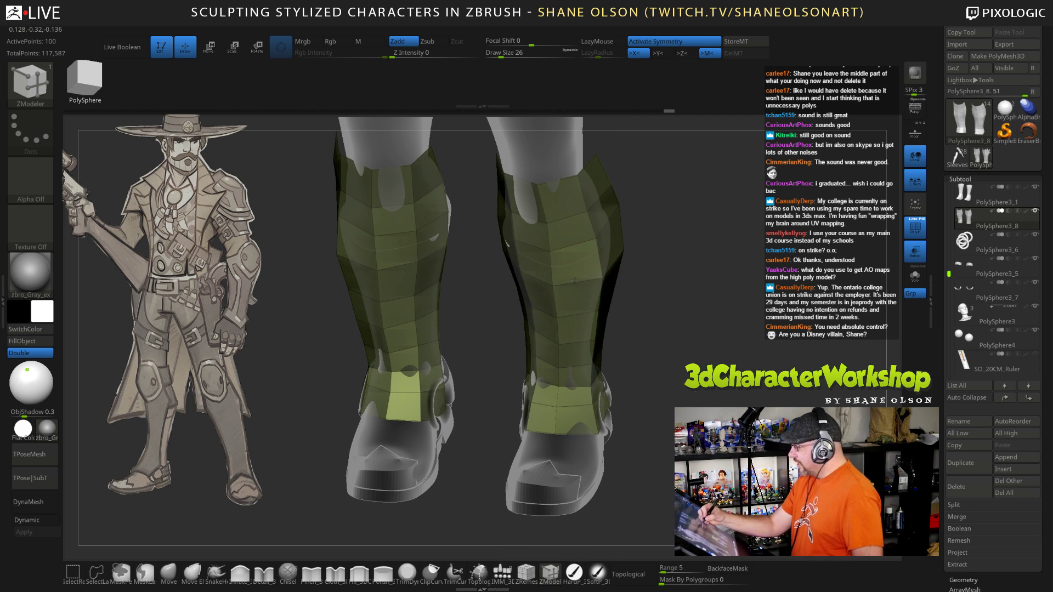
pyautogui.press('space')
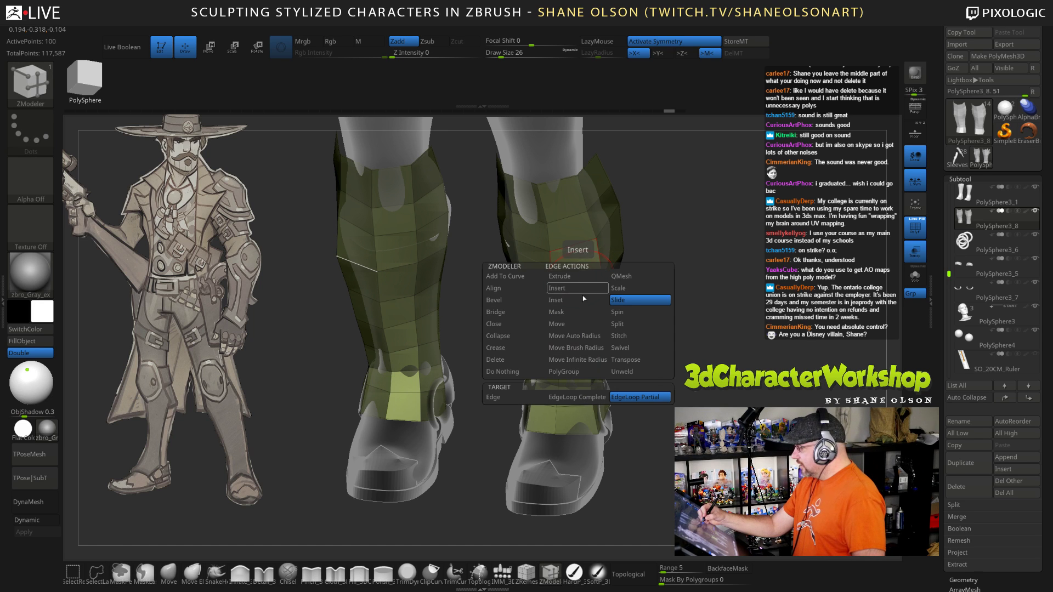
pyautogui.click(558, 288)
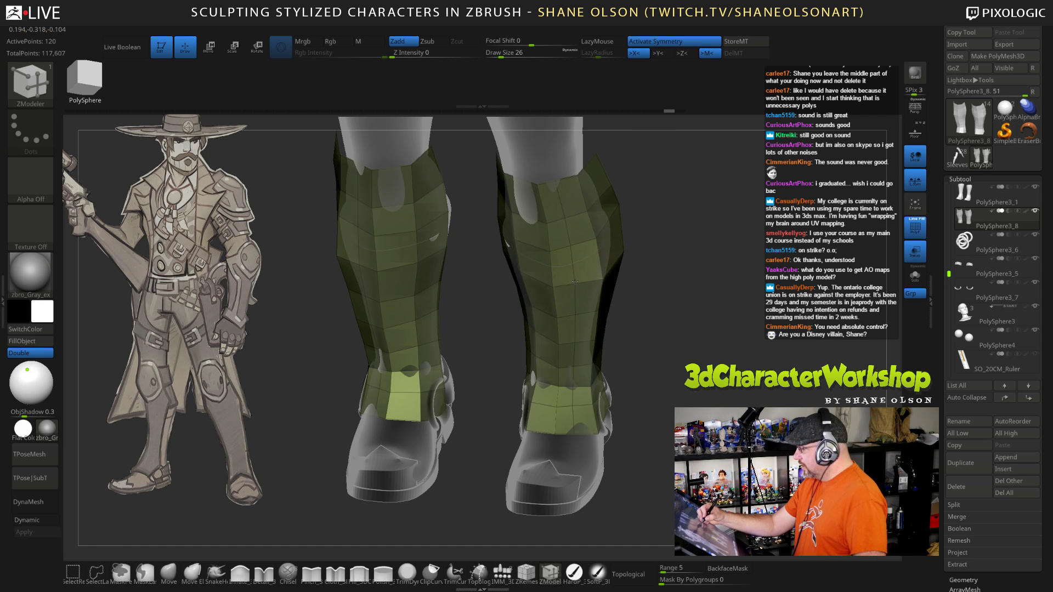
# Step: Try inserting a lengthwise edge loop down the front of the shin piece, also with Z Intensity 5, and undo each attempt
pyautogui.click(579, 280)
pyautogui.moveTo(699, 334); pyautogui.dragTo(677, 389)
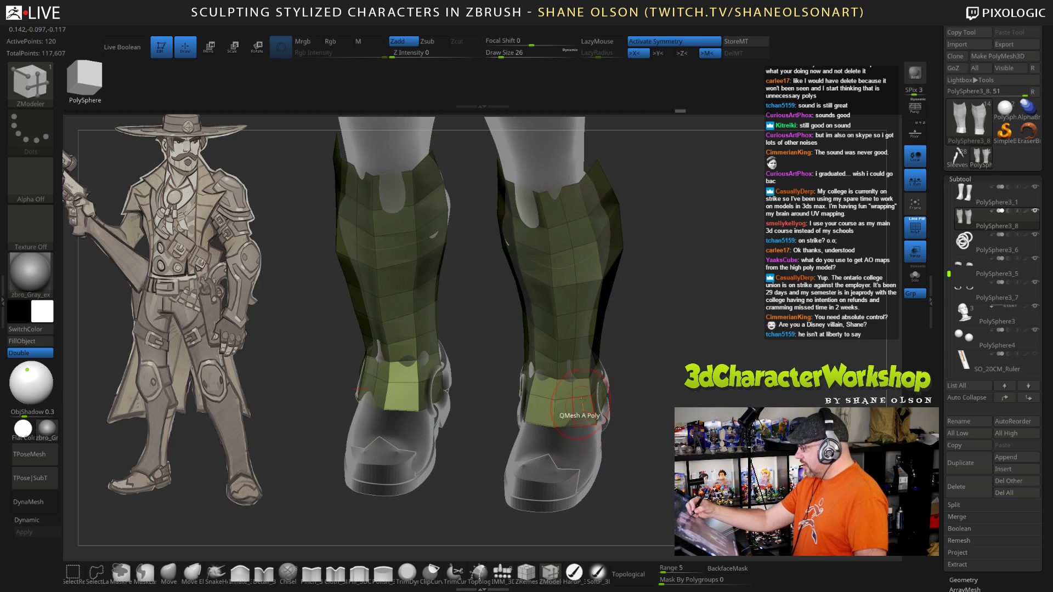
pyautogui.hotkey('ctrl', 'z')
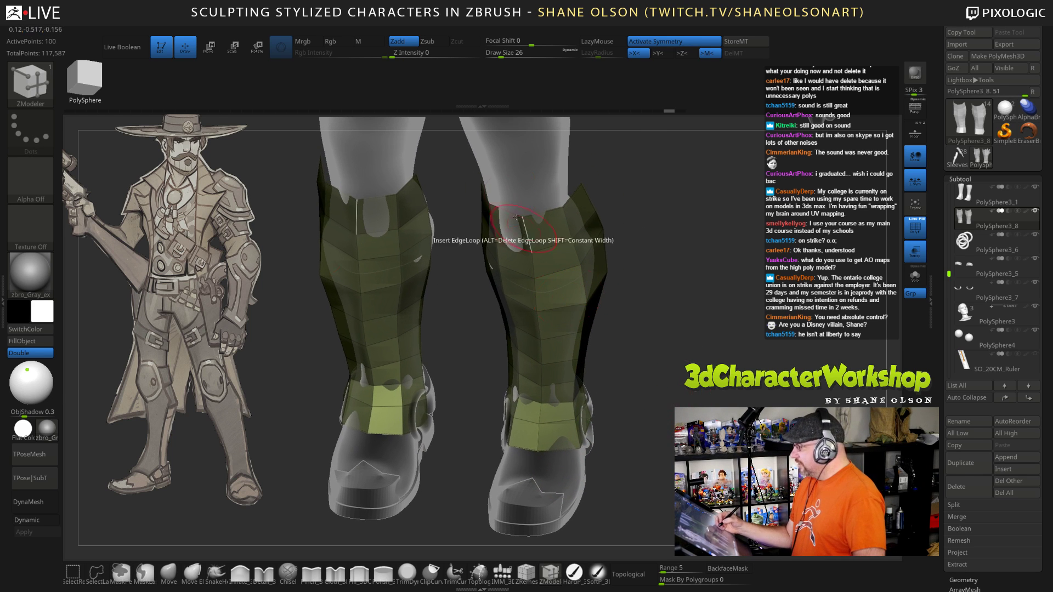
pyautogui.click(399, 55)
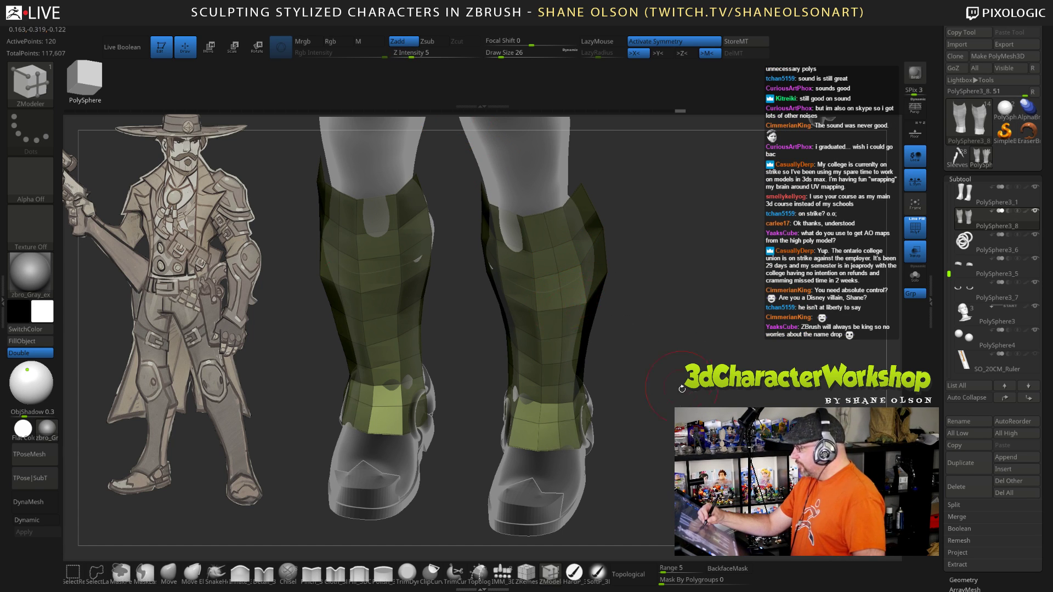
pyautogui.moveTo(661, 390); pyautogui.dragTo(667, 445)
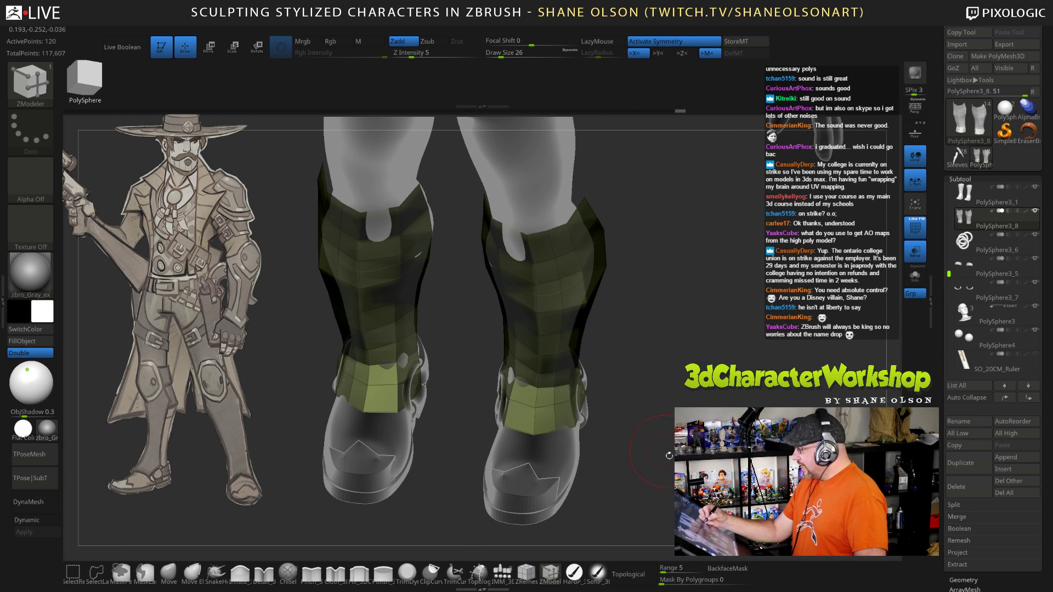
pyautogui.hotkey('ctrl', 'z')
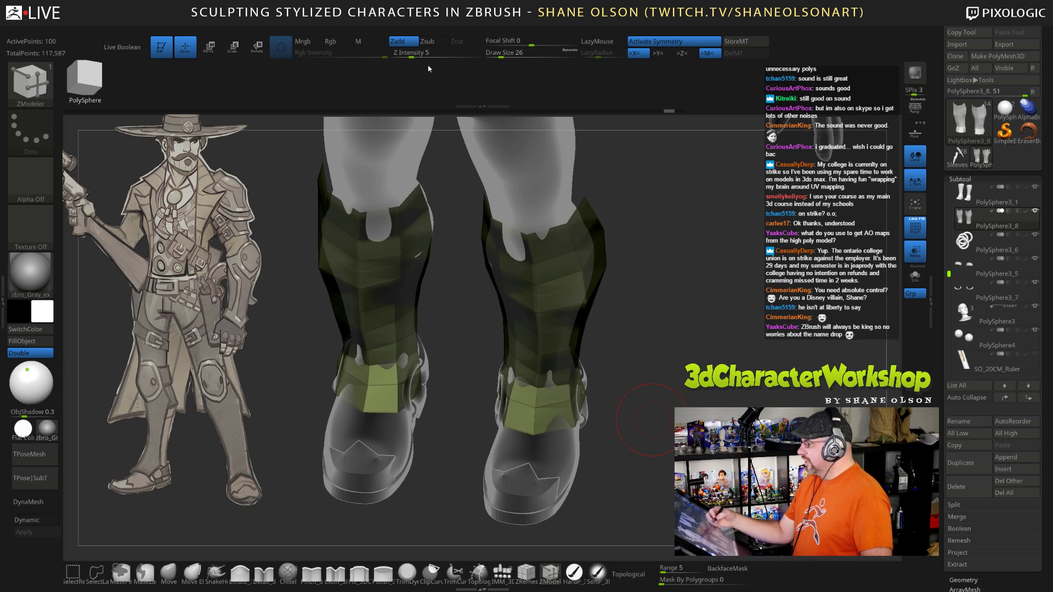
# Step: Set the Z Intensity to 7 and insert two lengthwise edge loops down the front of the shin piece
pyautogui.click(414, 56)
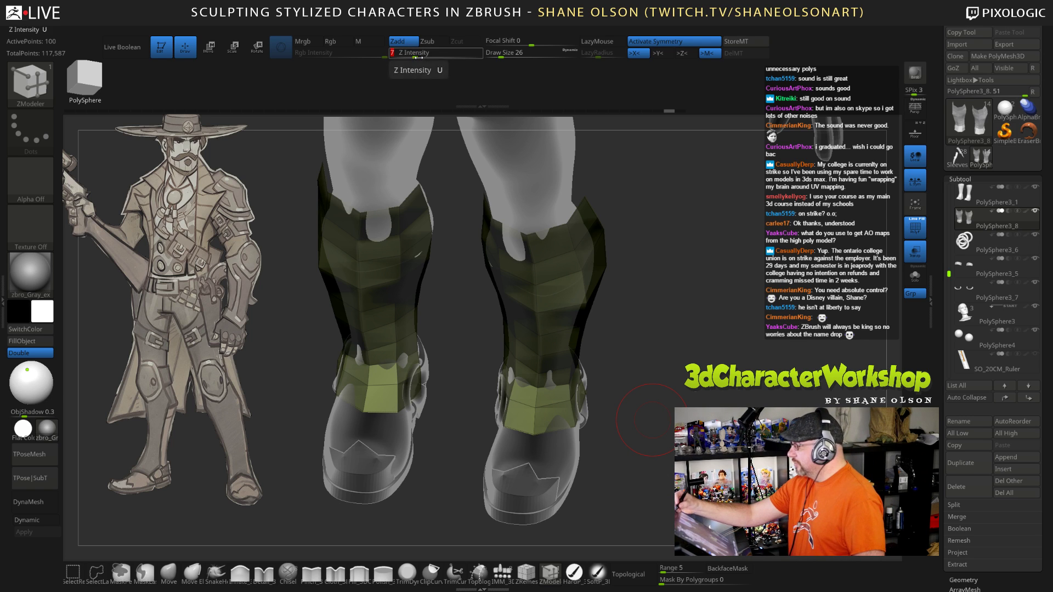
pyautogui.click(560, 279)
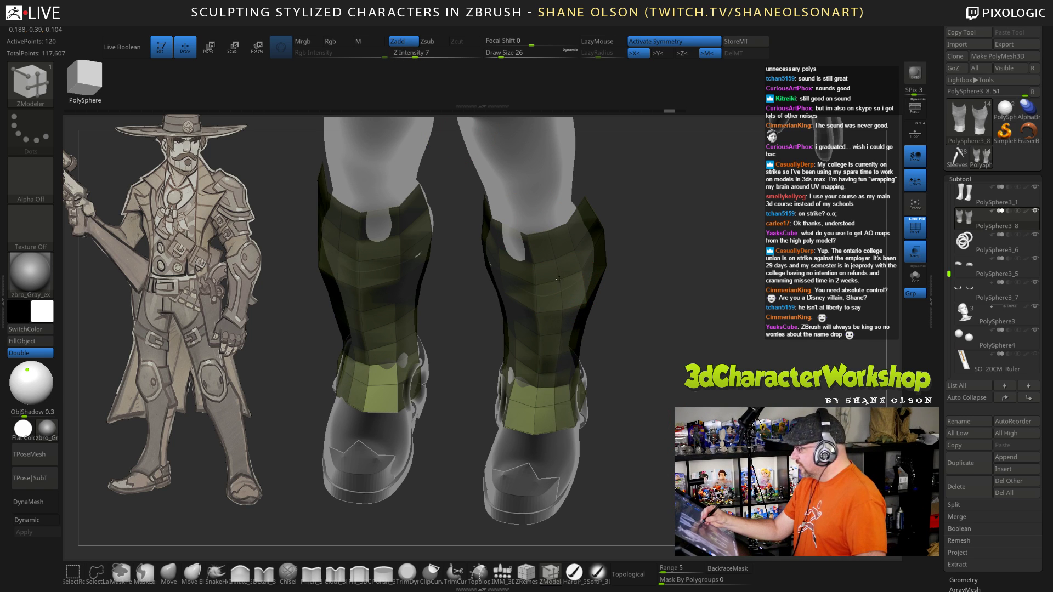
pyautogui.moveTo(625, 323); pyautogui.dragTo(560, 331)
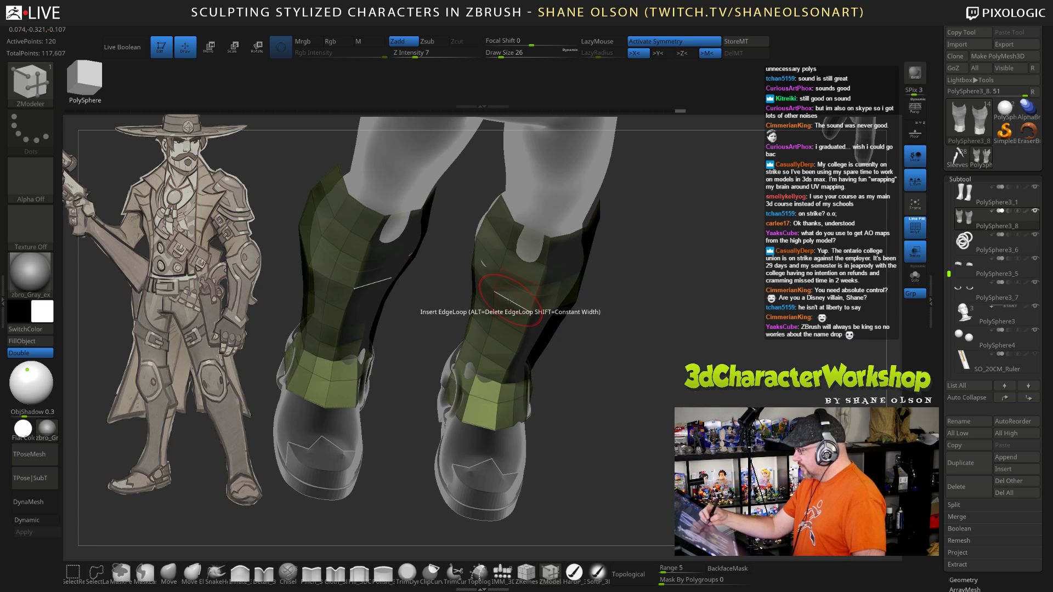
pyautogui.click(511, 298)
pyautogui.moveTo(631, 351); pyautogui.dragTo(683, 293)
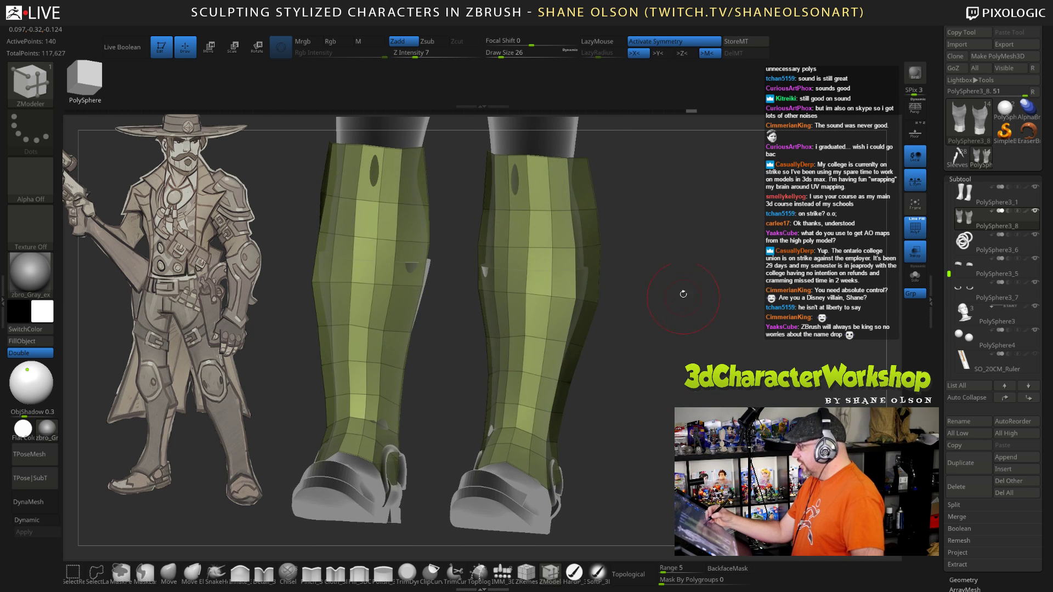
# Step: Insert a lengthwise edge loop down the outer side of the shin piece and another down its inner side
pyautogui.keyDown('alt'); pyautogui.moveTo(670, 211); pyautogui.dragTo(667, 347); pyautogui.keyUp('alt')
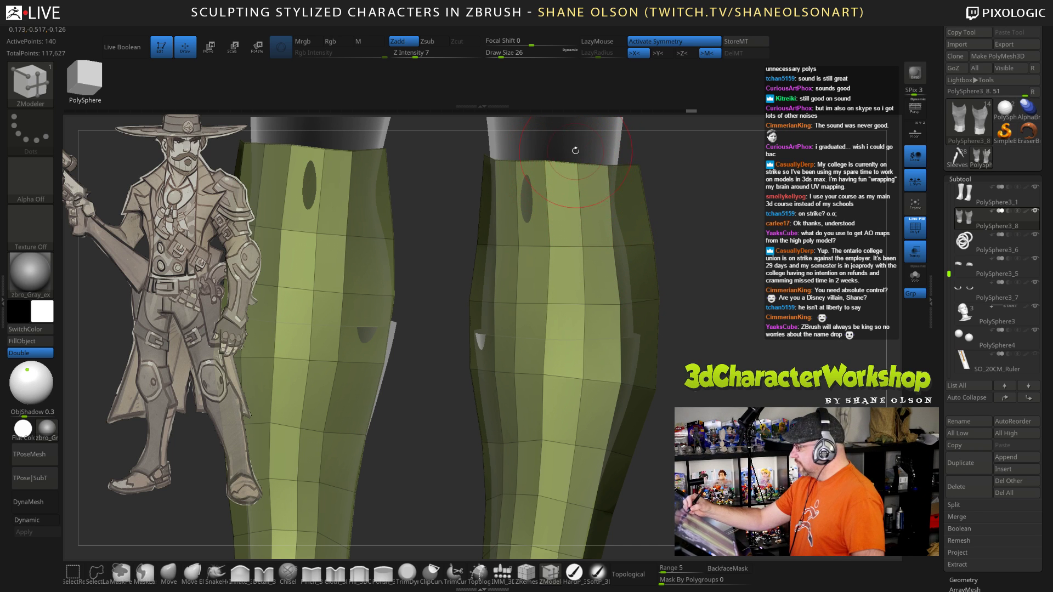
pyautogui.keyDown('alt'); pyautogui.moveTo(695, 331); pyautogui.dragTo(708, 293); pyautogui.keyUp('alt')
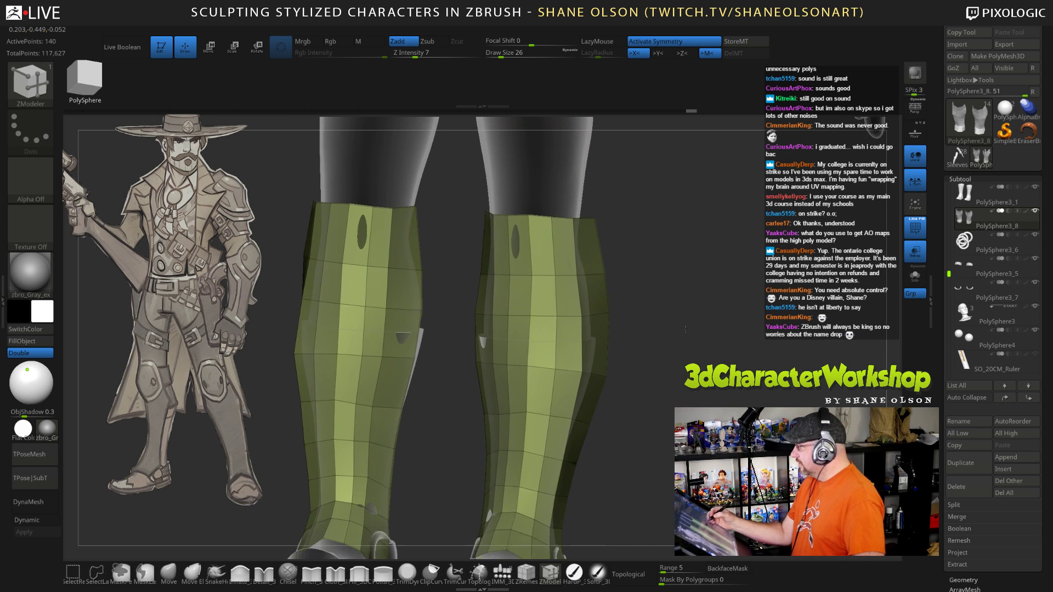
pyautogui.keyDown('alt'); pyautogui.moveTo(708, 367); pyautogui.dragTo(708, 296); pyautogui.keyUp('alt')
pyautogui.moveTo(723, 398); pyautogui.dragTo(648, 407)
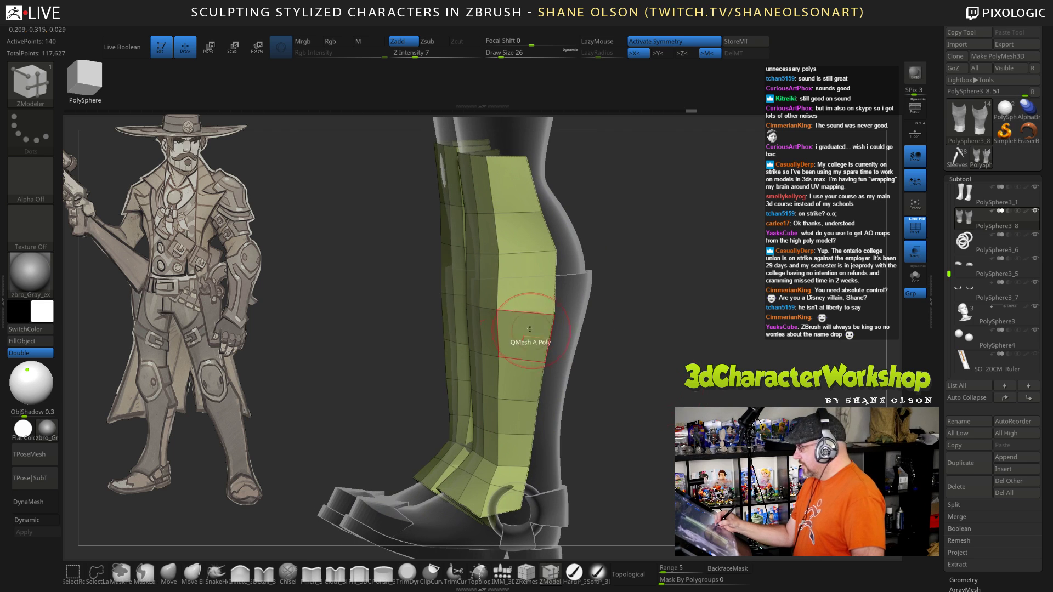
pyautogui.click(527, 311)
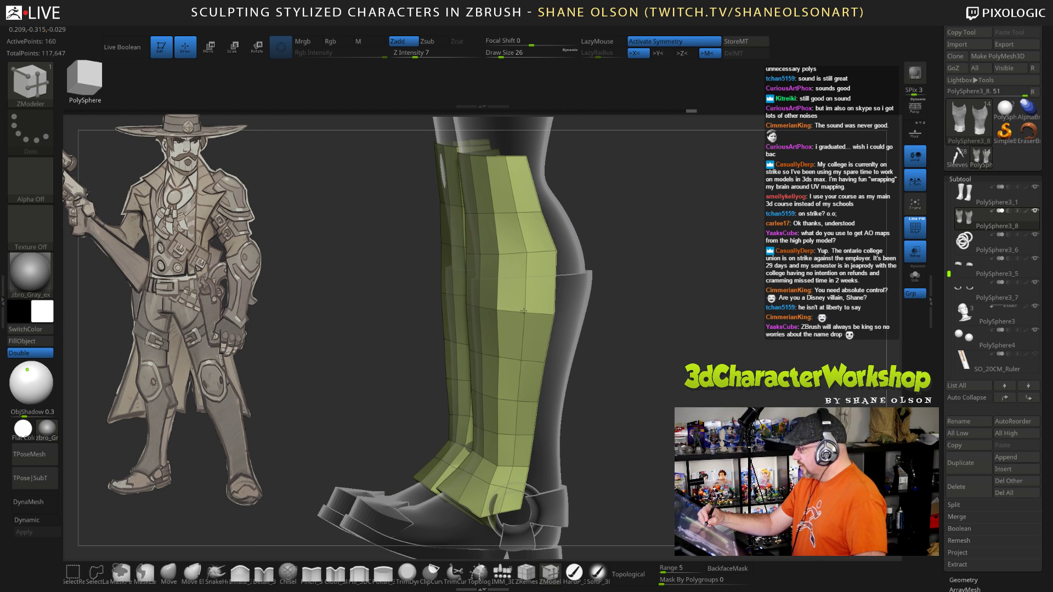
pyautogui.moveTo(623, 328); pyautogui.dragTo(698, 336)
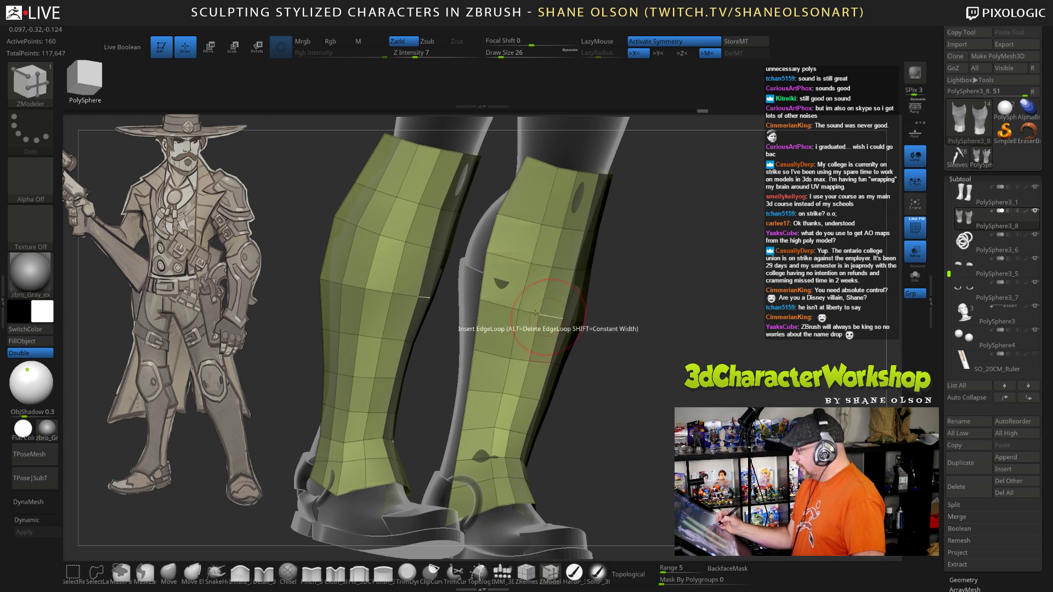
pyautogui.click(501, 304)
pyautogui.moveTo(620, 414); pyautogui.dragTo(656, 313)
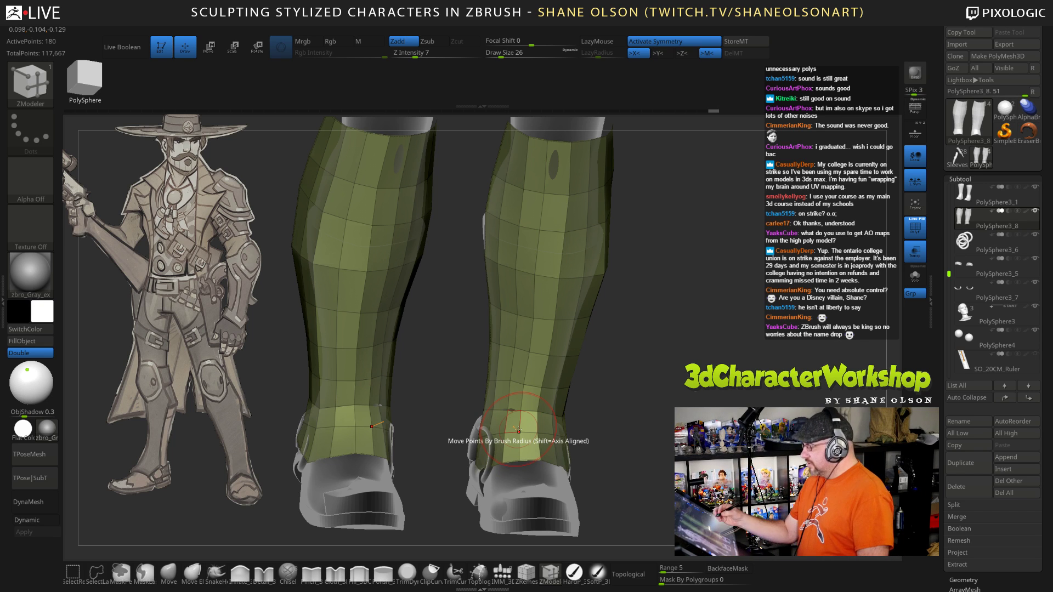
# Step: Set the draw size to 56, lower the Smooth brush's intensity, and smooth the outer calf of the shin piece
pyautogui.moveTo(655, 362)
pyautogui.keyDown('alt'); pyautogui.mouseDown()
pyautogui.moveTo(628, 386)
pyautogui.moveTo(631, 347)
pyautogui.mouseUp(); pyautogui.keyUp('alt')
pyautogui.press('s')
pyautogui.press('shift')
pyautogui.press('shift')
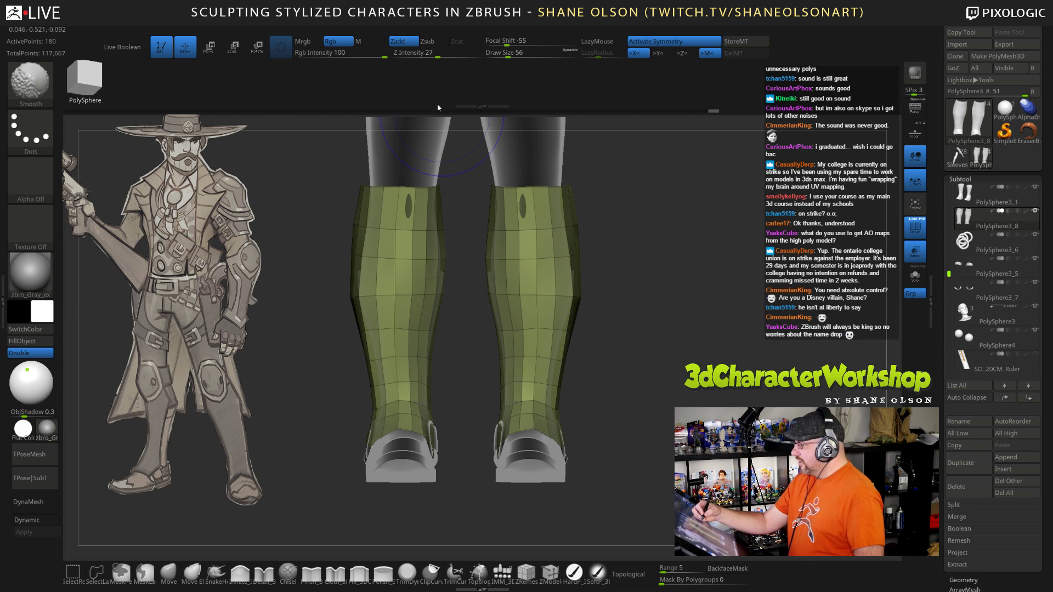
pyautogui.click(417, 53)
pyautogui.write('7')
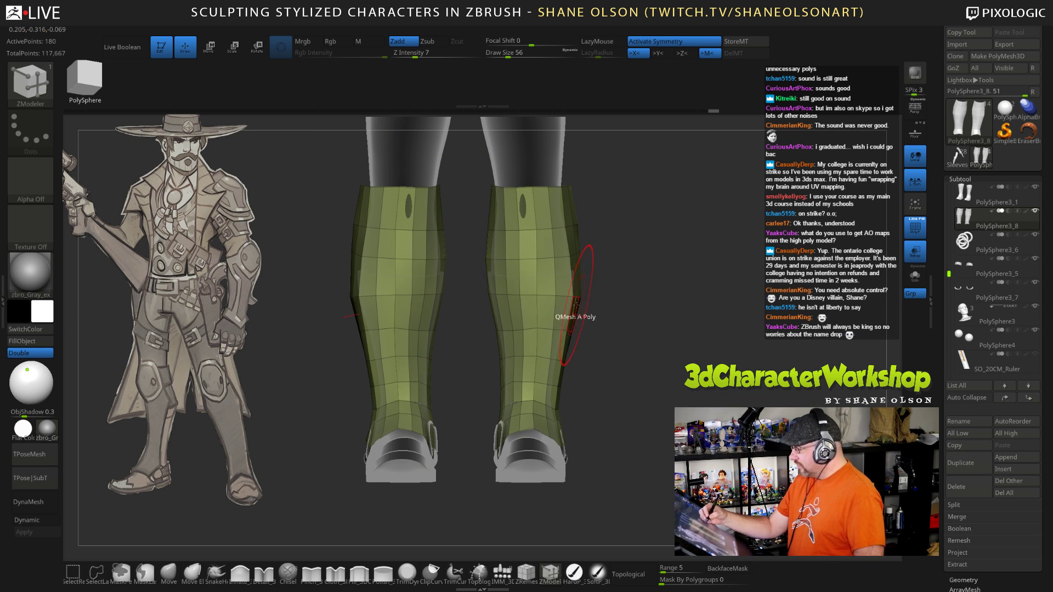
pyautogui.press('space')
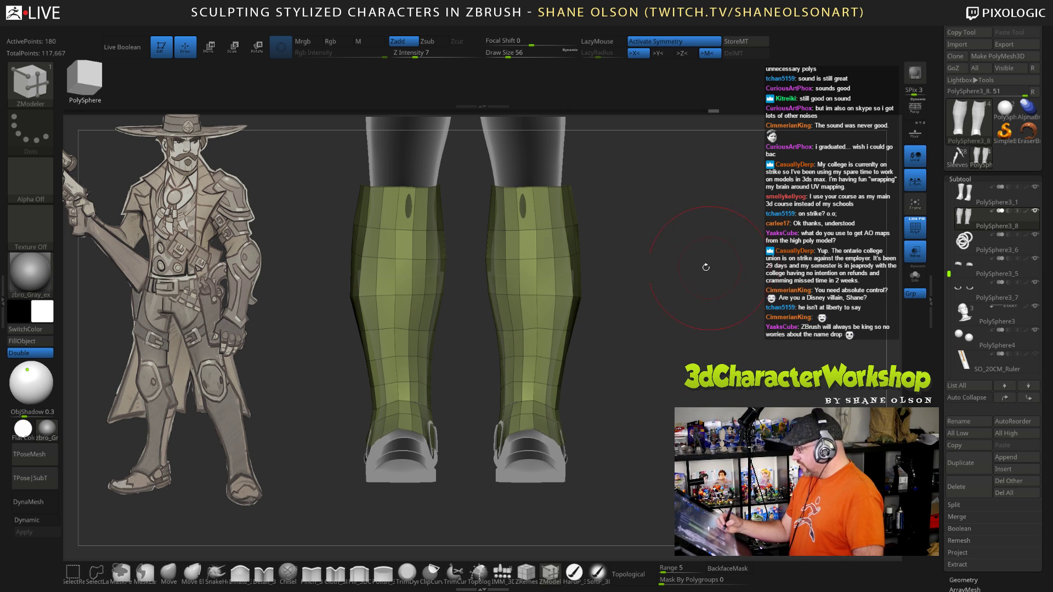
pyautogui.keyDown('alt'); pyautogui.moveTo(667, 299); pyautogui.dragTo(681, 310); pyautogui.keyUp('alt')
pyautogui.moveTo(582, 293)
pyautogui.keyDown('shift'); pyautogui.mouseDown()
pyautogui.moveTo(562, 277)
pyautogui.moveTo(557, 287)
pyautogui.mouseUp(); pyautogui.keyUp('shift')
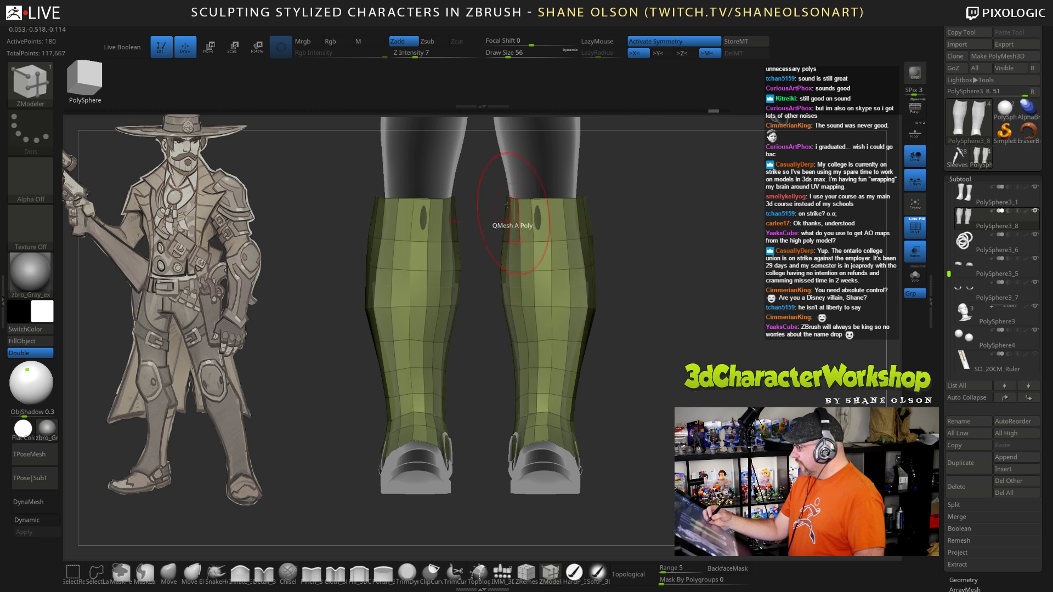
# Step: Set the Smooth brush's Z Intensity to 4 and smooth the front and outer side of the shin piece at the calf
pyautogui.moveTo(414, 57); pyautogui.dragTo(410, 57)
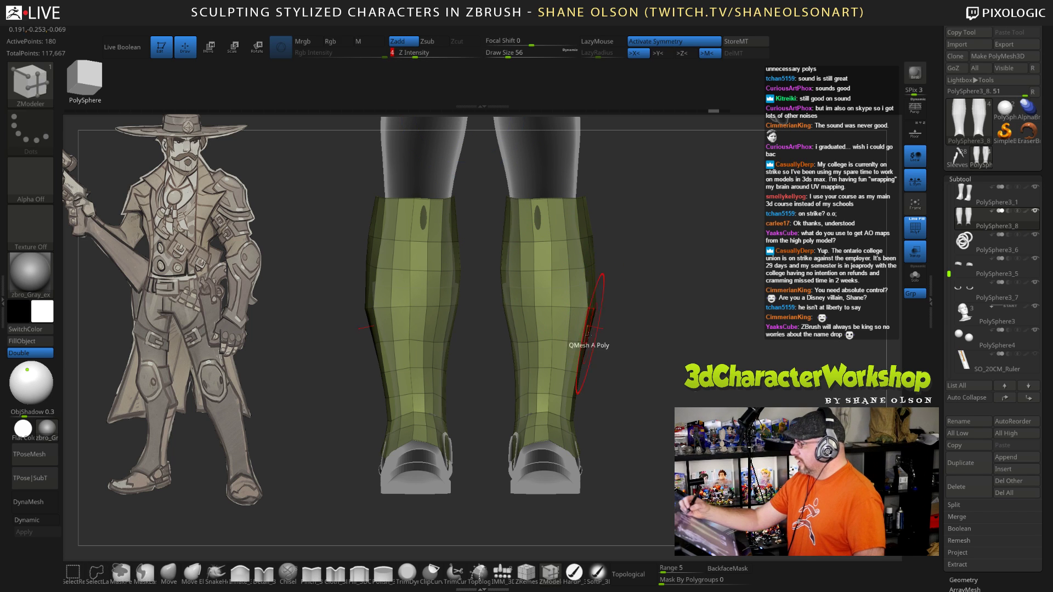
pyautogui.moveTo(559, 325)
pyautogui.keyDown('shift'); pyautogui.mouseDown()
pyautogui.moveTo(565, 307)
pyautogui.moveTo(587, 323)
pyautogui.mouseUp(); pyautogui.keyUp('shift')
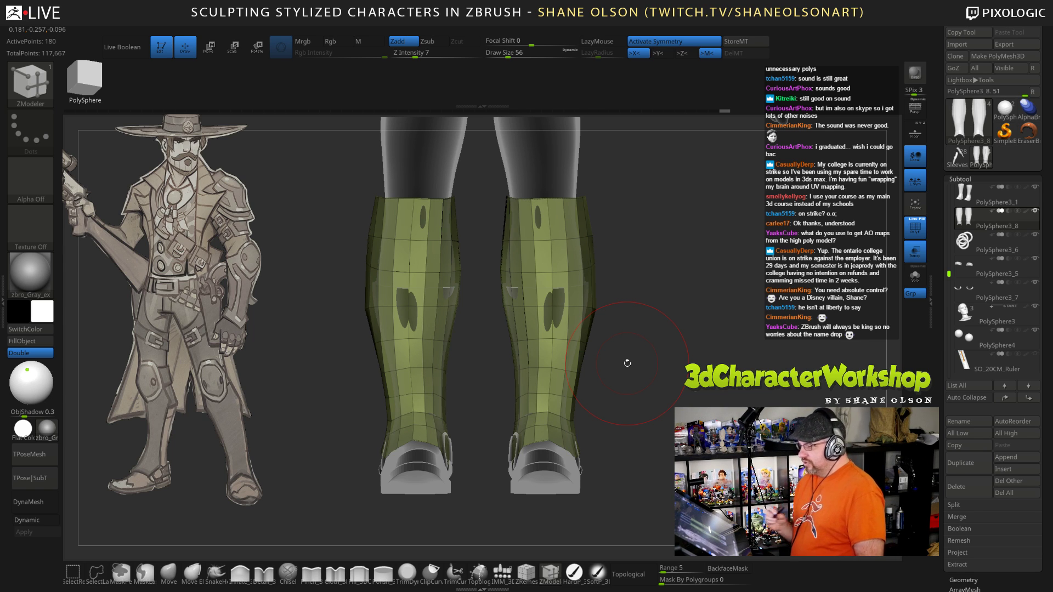
pyautogui.press('shift')
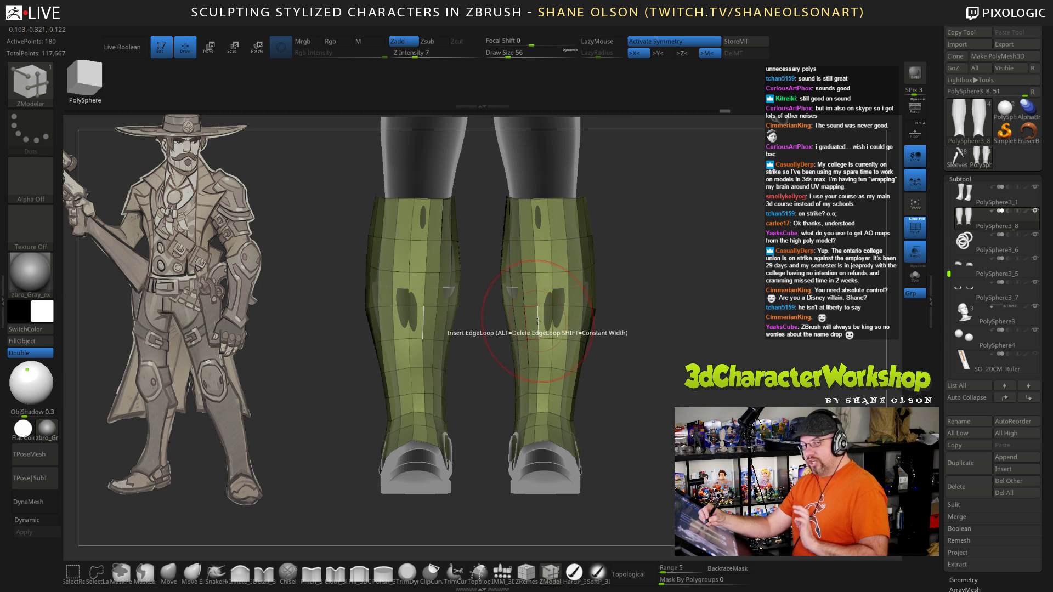
pyautogui.keyDown('alt'); pyautogui.moveTo(554, 354); pyautogui.dragTo(578, 337, button='right'); pyautogui.keyUp('alt')
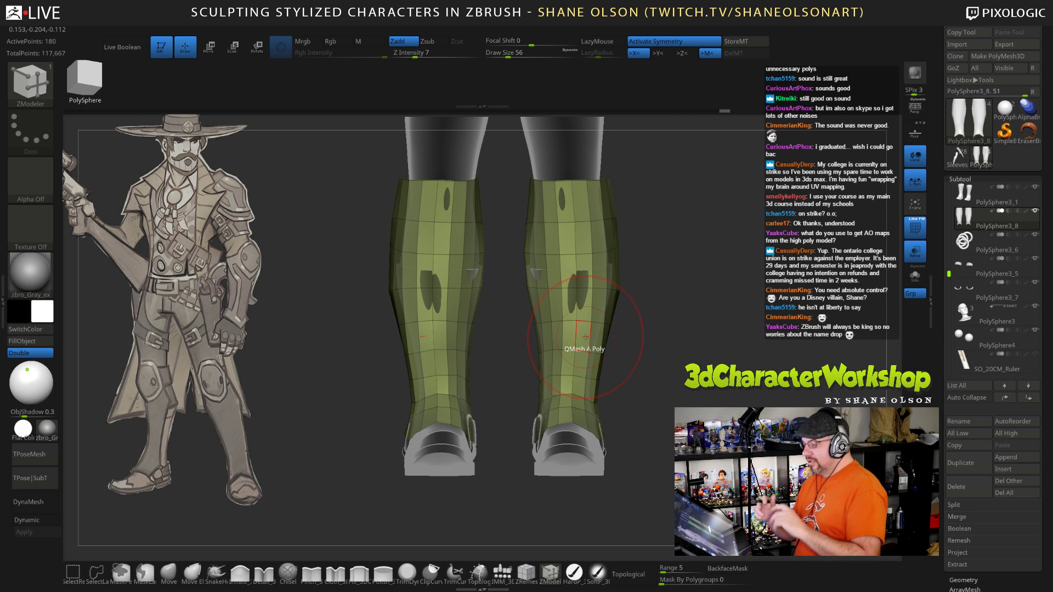
pyautogui.moveTo(628, 296); pyautogui.dragTo(645, 299)
pyautogui.press('shift')
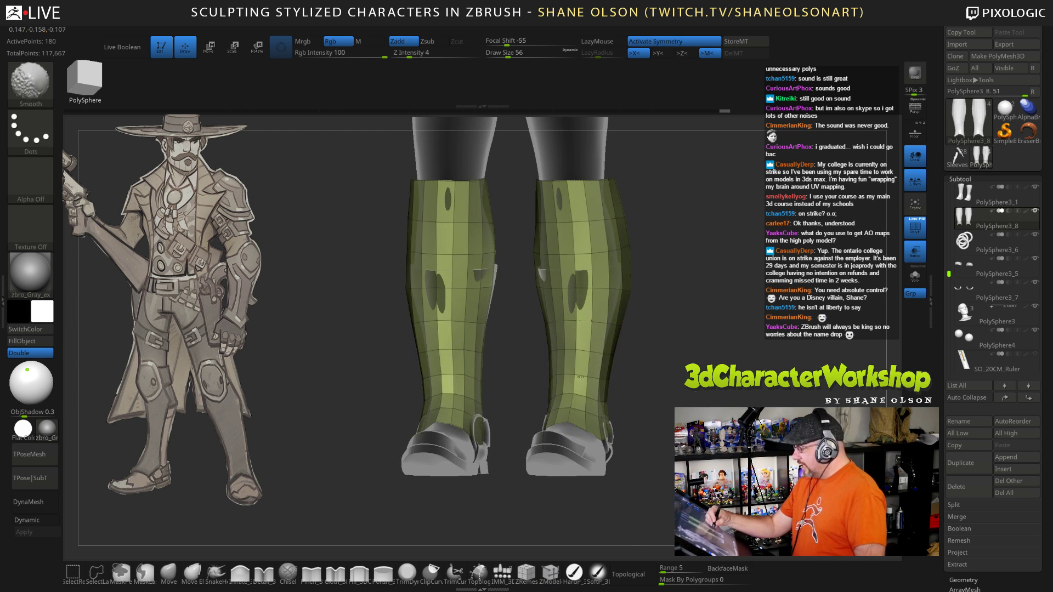
# Step: Smooth the sides of the shin piece from the calf down to the lower shin
pyautogui.moveTo(615, 374)
pyautogui.mouseDown()
pyautogui.moveTo(643, 369)
pyautogui.moveTo(570, 329)
pyautogui.mouseUp()
pyautogui.press('shift')
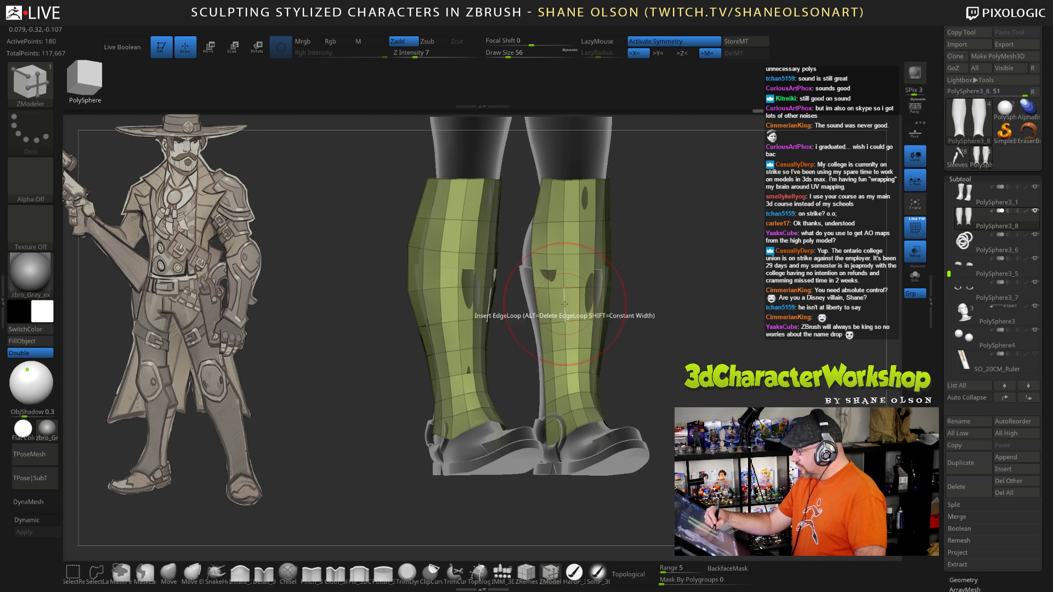
pyautogui.press('shift')
pyautogui.moveTo(679, 321)
pyautogui.mouseDown()
pyautogui.moveTo(641, 308)
pyautogui.moveTo(652, 307)
pyautogui.mouseUp()
pyautogui.press('shift')
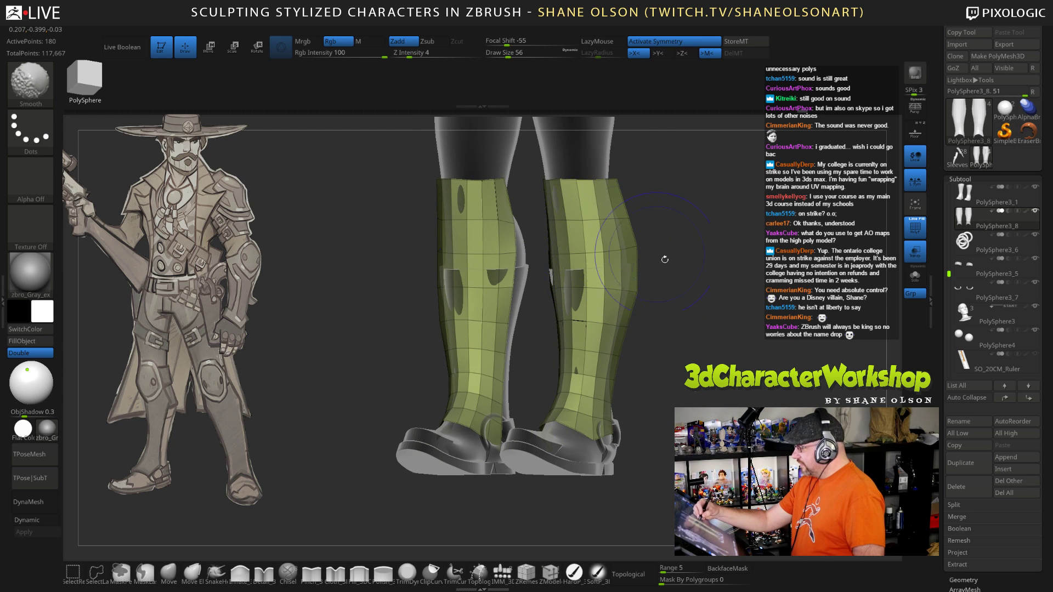
pyautogui.moveTo(609, 247); pyautogui.dragTo(574, 173)
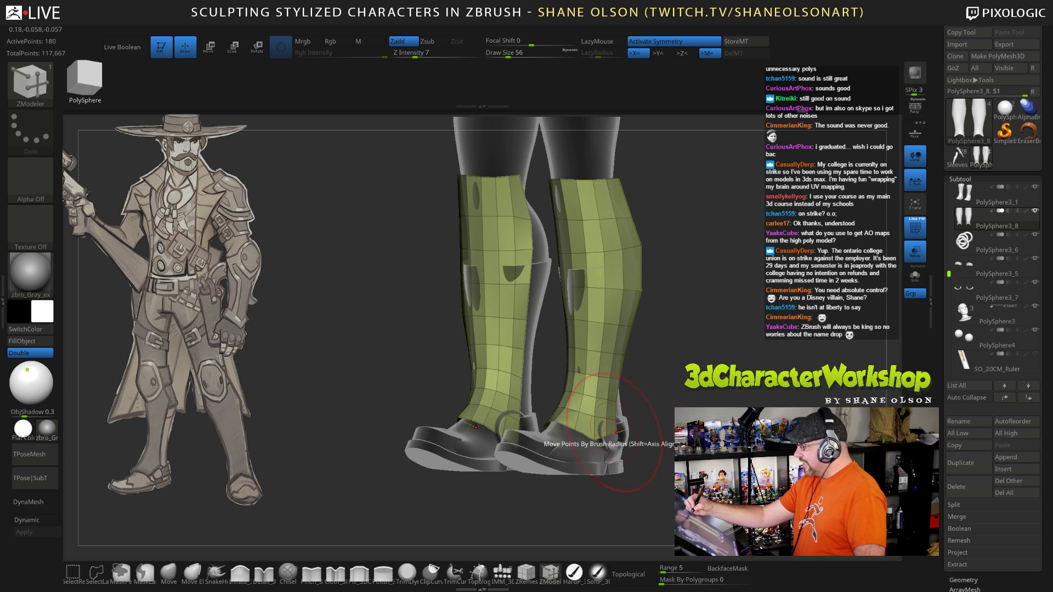
pyautogui.moveTo(682, 394)
pyautogui.mouseDown()
pyautogui.moveTo(705, 365)
pyautogui.moveTo(693, 328)
pyautogui.moveTo(668, 324)
pyautogui.mouseUp()
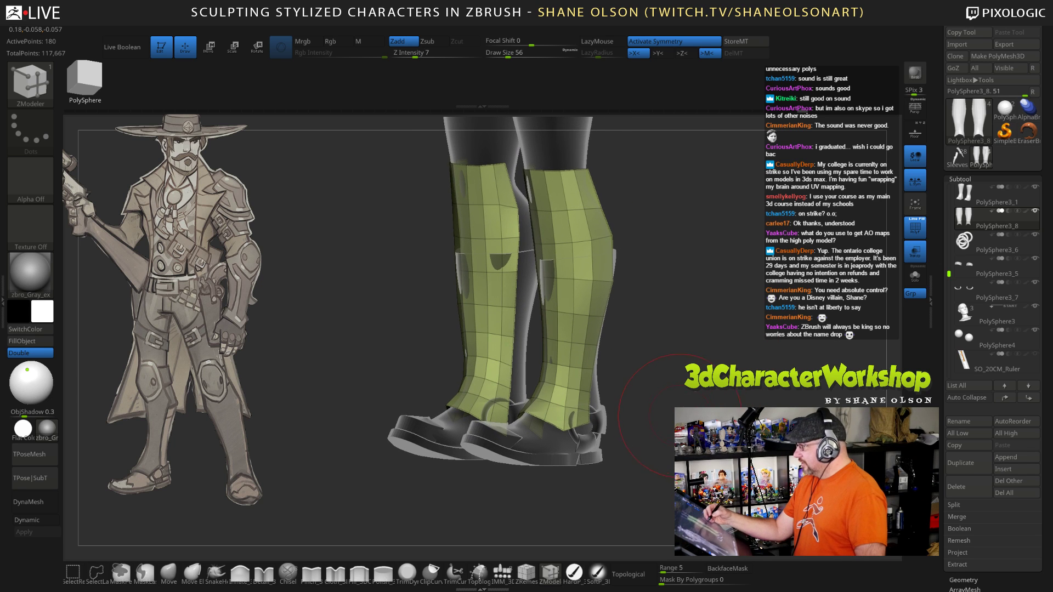
# Step: Switch to the Move brush with draw size 22 and adjust the shin piece's lower edge around the ankle
pyautogui.keyDown('alt'); pyautogui.moveTo(683, 396); pyautogui.dragTo(674, 398); pyautogui.keyUp('alt')
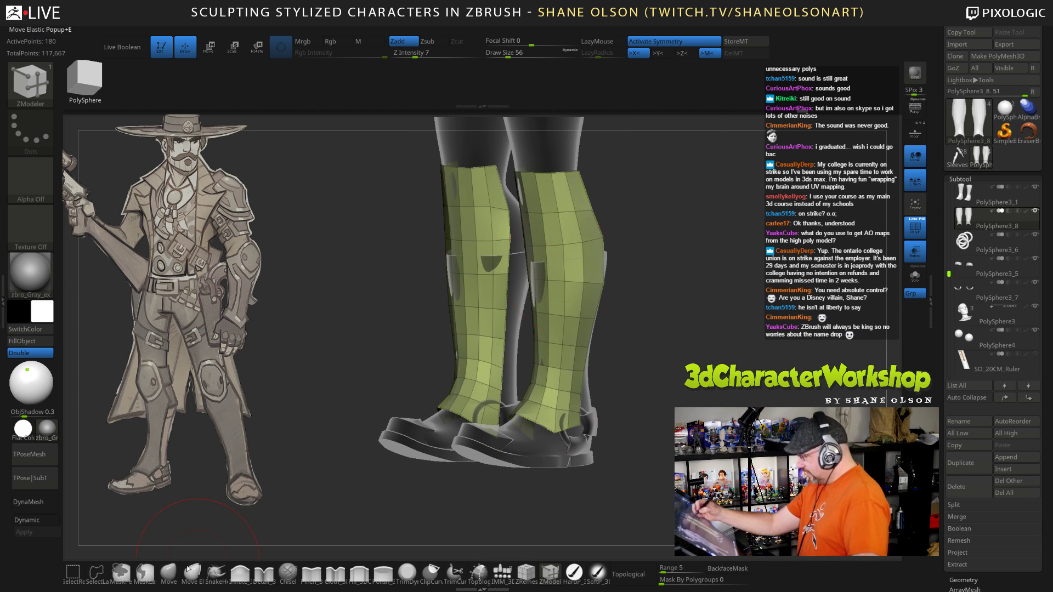
pyautogui.click(169, 573)
pyautogui.press('s')
pyautogui.moveTo(660, 214)
pyautogui.mouseDown()
pyautogui.moveTo(604, 224)
pyautogui.moveTo(608, 198)
pyautogui.moveTo(589, 236)
pyautogui.mouseUp()
pyautogui.press('s')
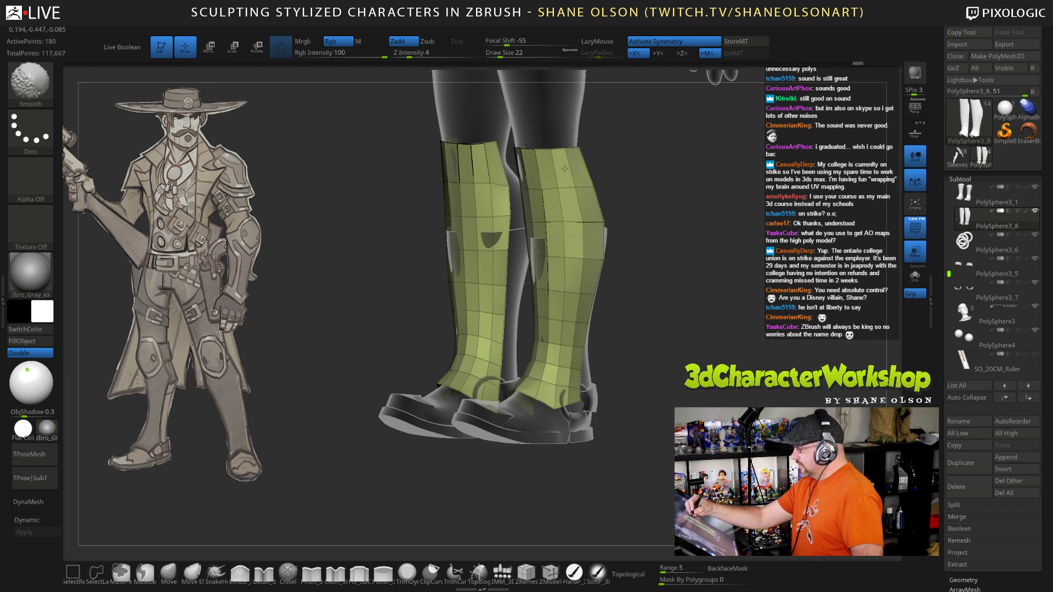
pyautogui.moveTo(707, 325)
pyautogui.mouseDown()
pyautogui.moveTo(665, 324)
pyautogui.moveTo(667, 251)
pyautogui.mouseUp()
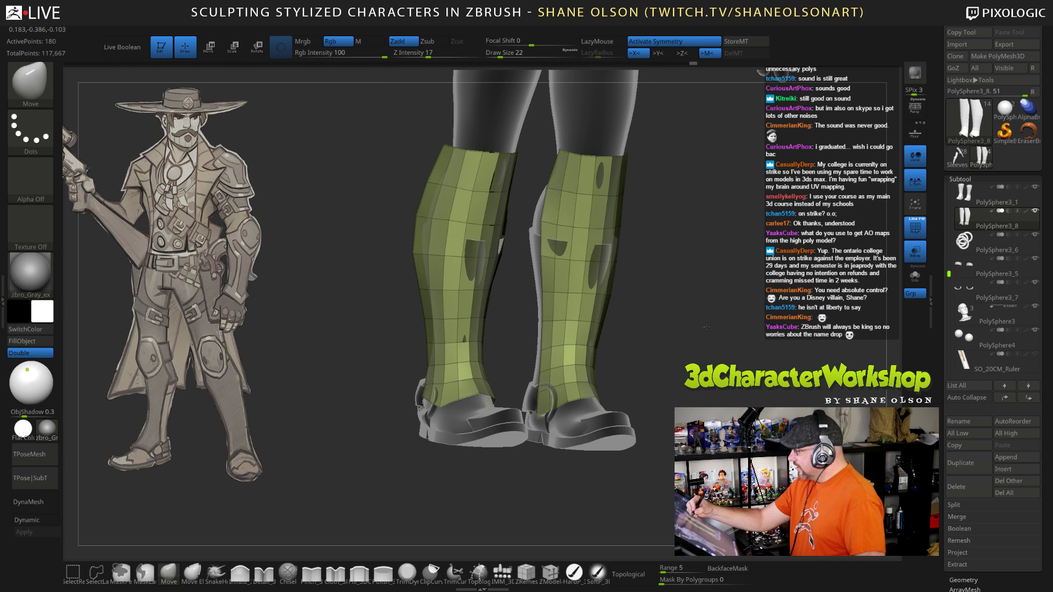
pyautogui.moveTo(706, 327)
pyautogui.mouseDown()
pyautogui.moveTo(676, 330)
pyautogui.moveTo(727, 341)
pyautogui.mouseUp()
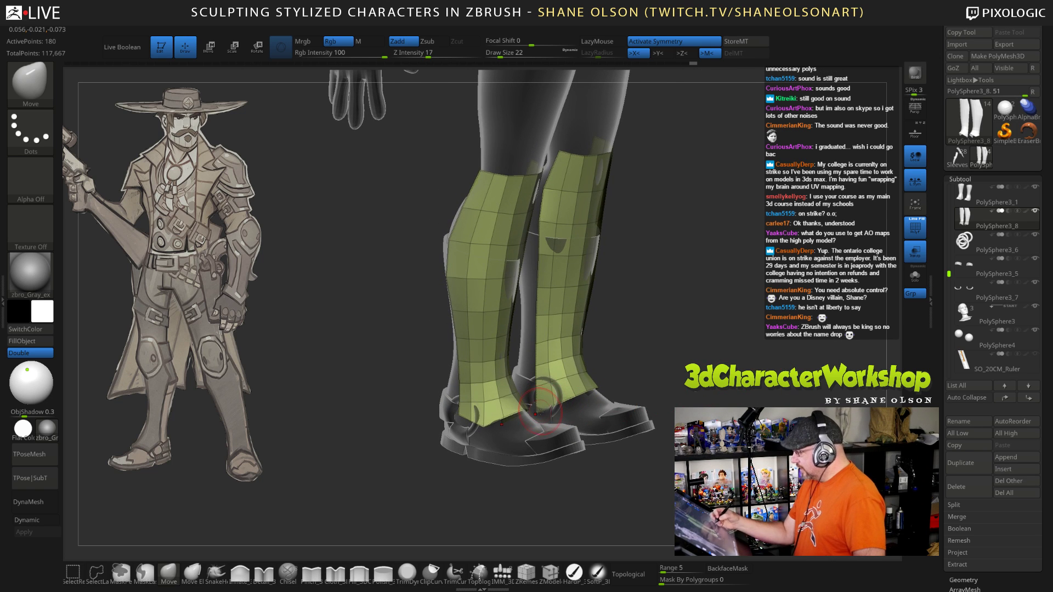
pyautogui.moveTo(646, 337); pyautogui.dragTo(603, 395)
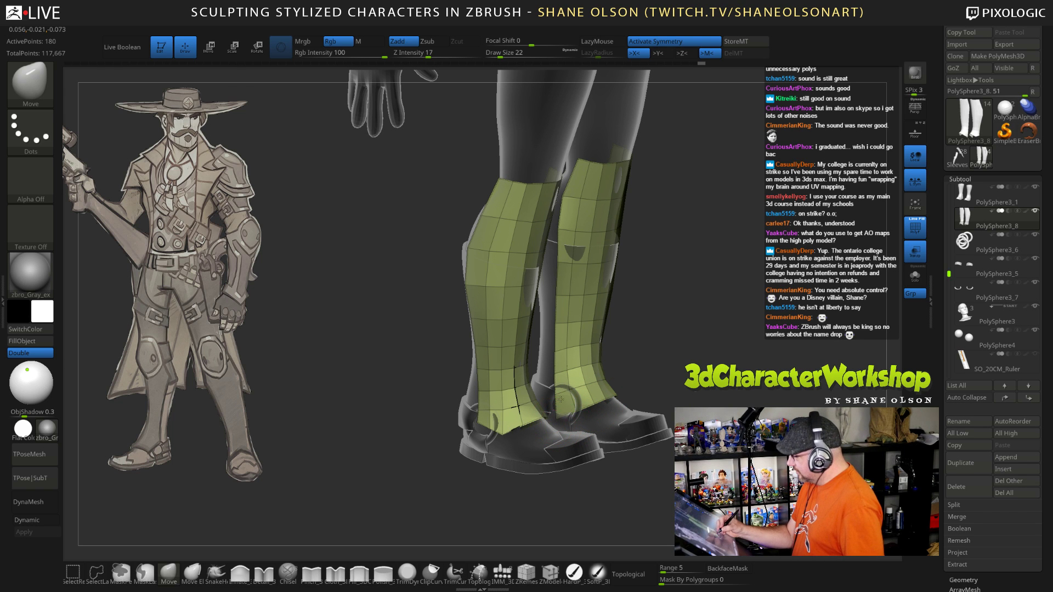
pyautogui.moveTo(677, 381); pyautogui.dragTo(571, 412)
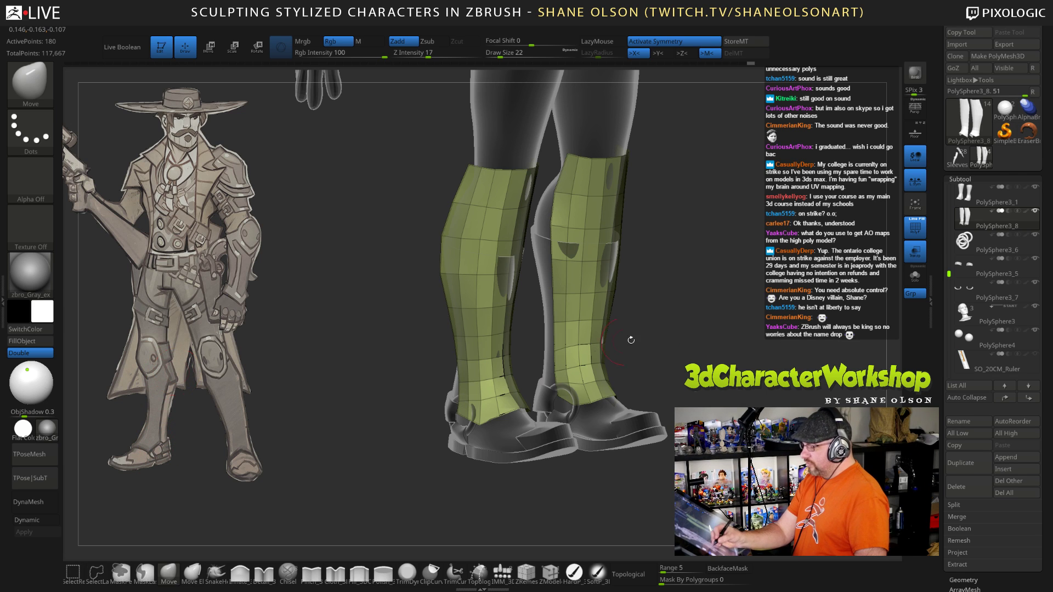
pyautogui.moveTo(673, 349); pyautogui.dragTo(718, 354)
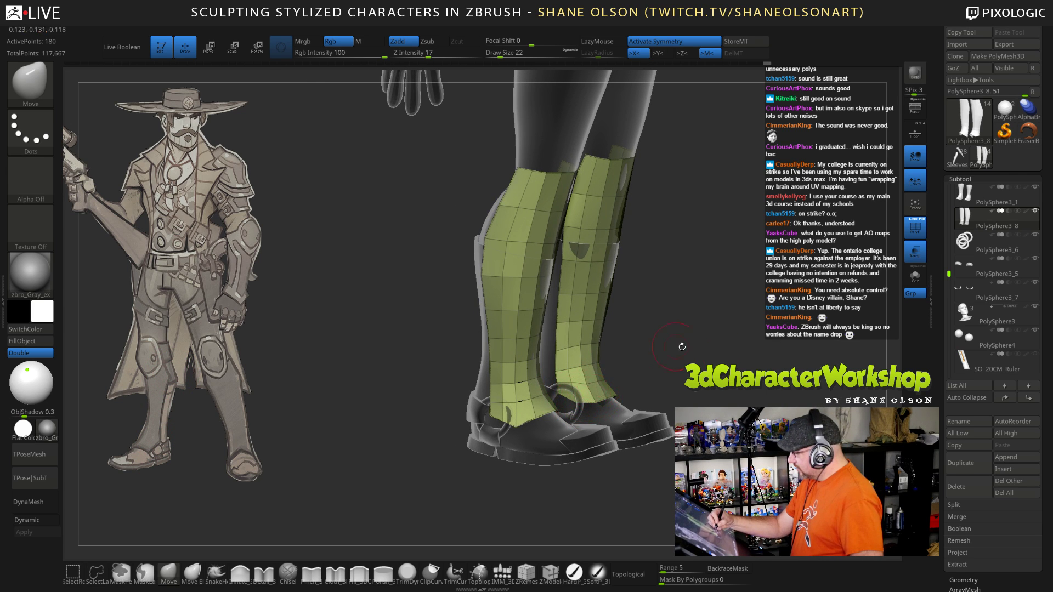
# Step: Reshape the flare of the shin piece above the boot's ankle using the Move brush at draw sizes 41 and 26
pyautogui.moveTo(682, 347)
pyautogui.mouseDown()
pyautogui.moveTo(666, 372)
pyautogui.moveTo(691, 370)
pyautogui.moveTo(618, 396)
pyautogui.moveTo(604, 415)
pyautogui.moveTo(645, 401)
pyautogui.mouseUp()
pyautogui.press('s')
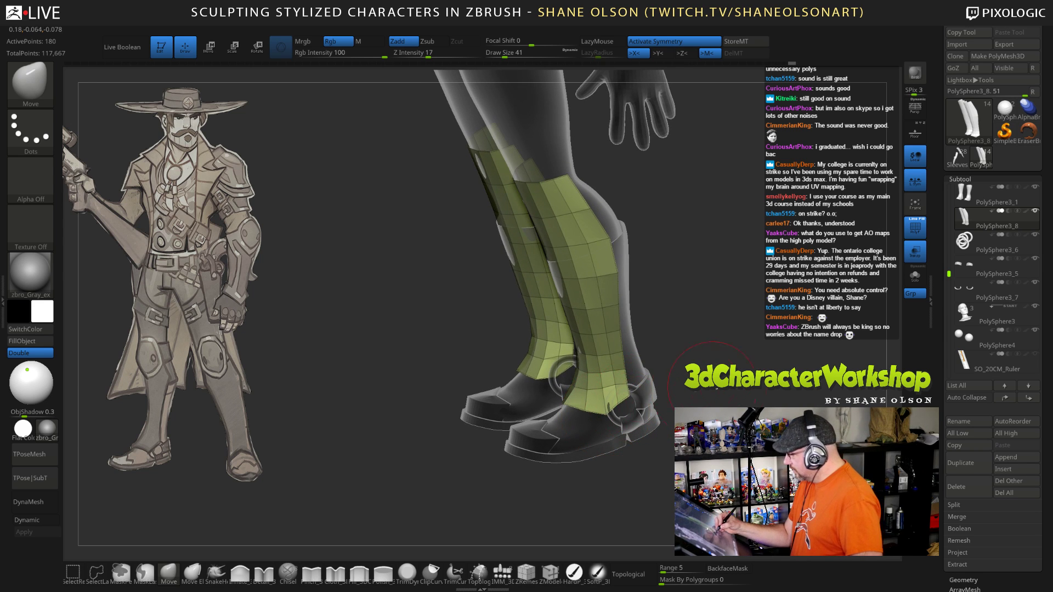
pyautogui.moveTo(713, 379); pyautogui.dragTo(580, 396)
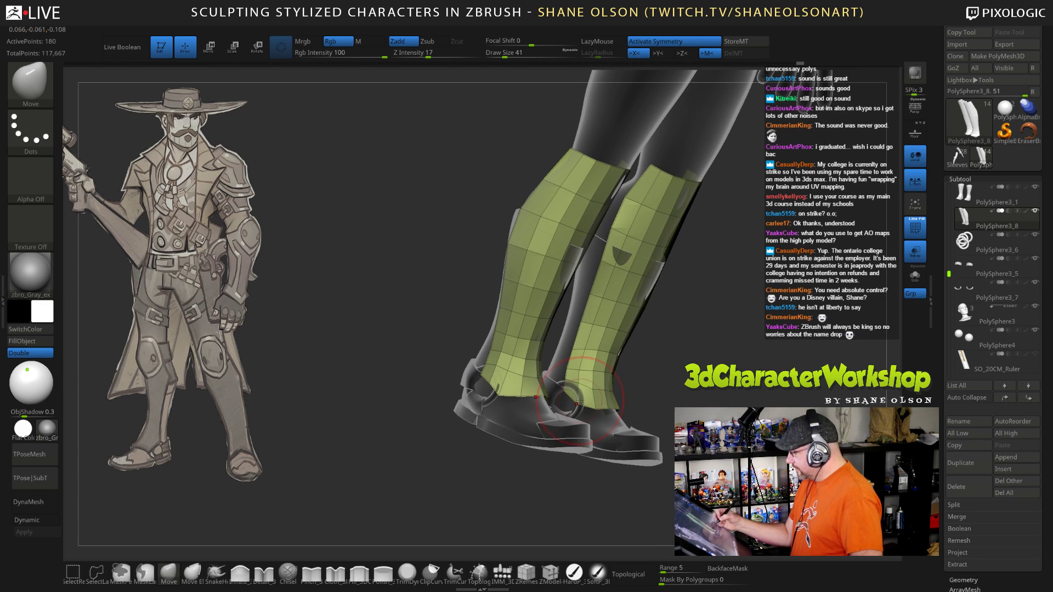
pyautogui.moveTo(647, 396); pyautogui.dragTo(604, 399)
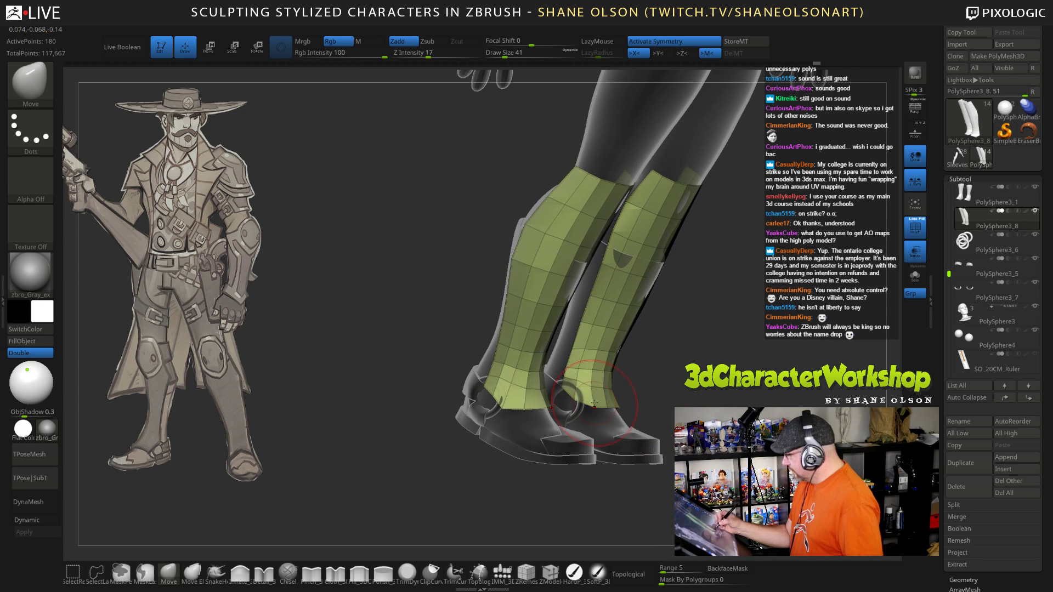
pyautogui.press('[')
pyautogui.press('[')
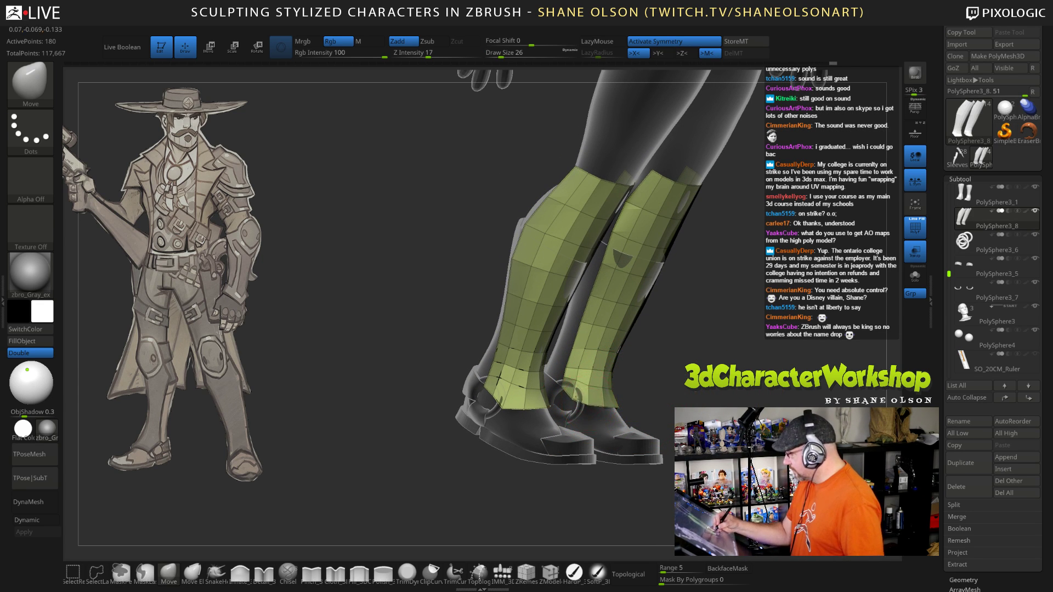
pyautogui.moveTo(674, 376); pyautogui.dragTo(598, 401)
# Step: Reduce the draw size to 15 and refine individual points along the shin piece's side hem at the ankle
pyautogui.press('[')
pyautogui.press('[')
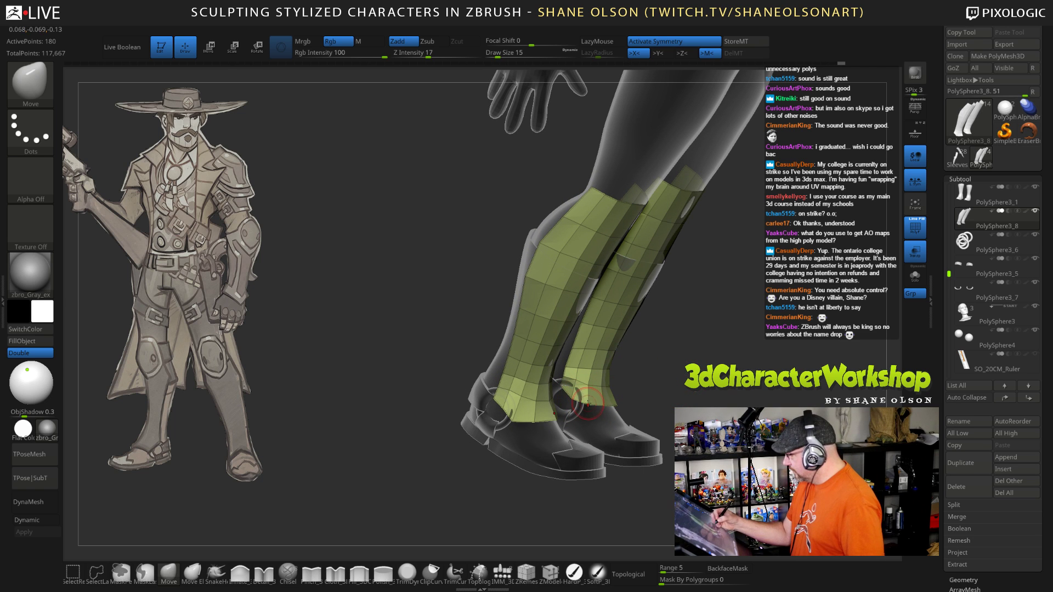
pyautogui.moveTo(716, 349); pyautogui.dragTo(616, 381)
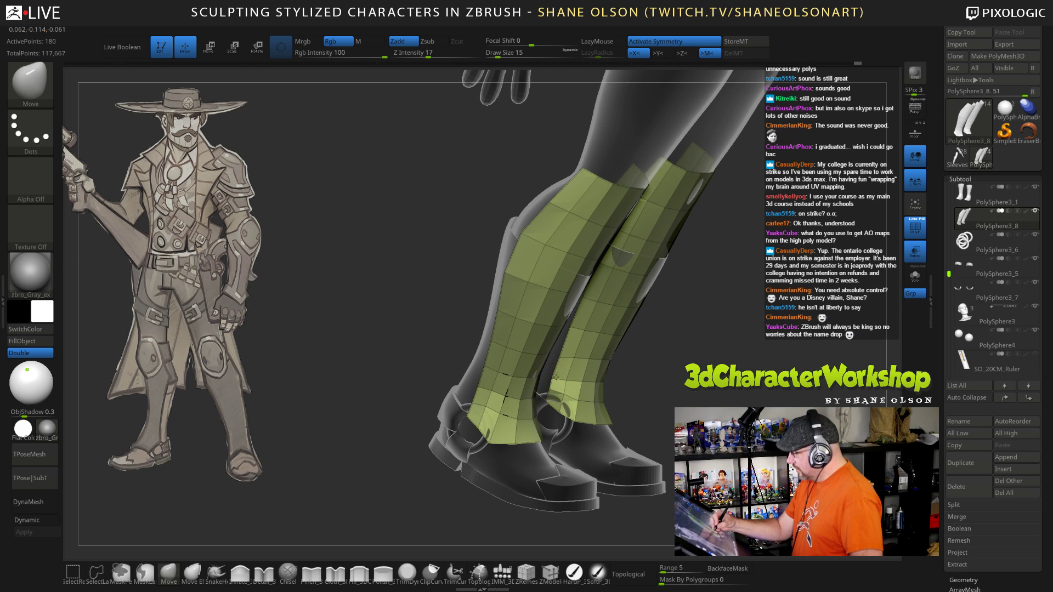
pyautogui.moveTo(657, 400); pyautogui.dragTo(591, 407)
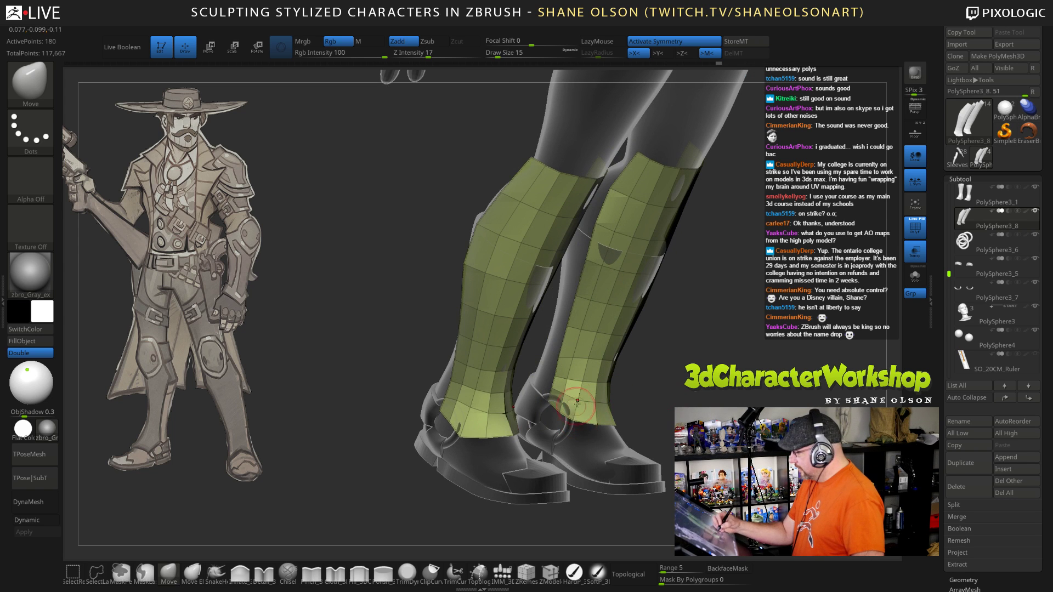
pyautogui.moveTo(688, 376)
pyautogui.mouseDown()
pyautogui.moveTo(583, 398)
pyautogui.moveTo(571, 379)
pyautogui.moveTo(566, 388)
pyautogui.mouseUp()
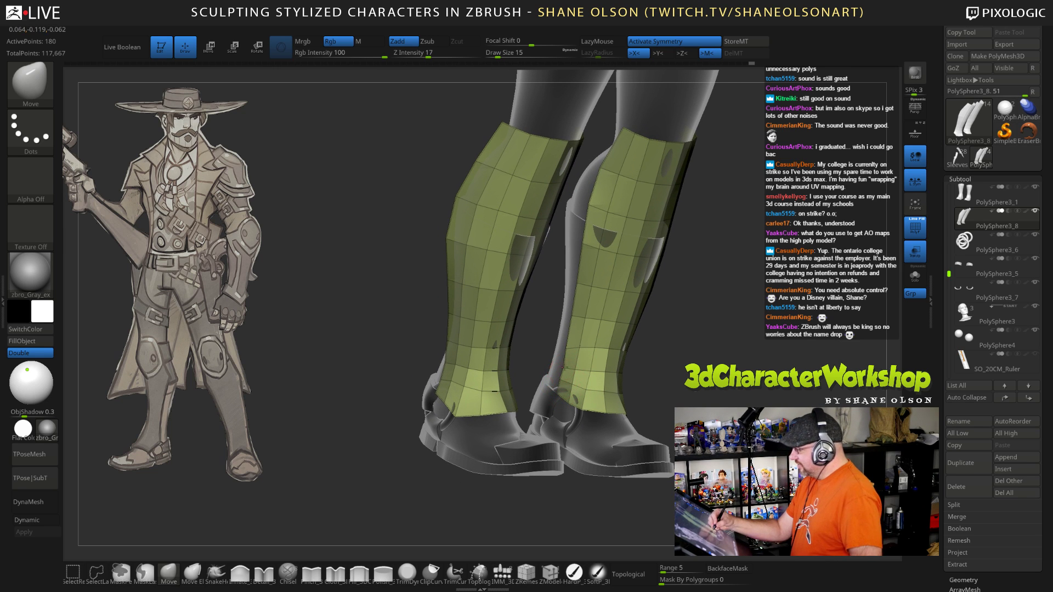
# Step: Smooth the lower shin lightly and shape the front of the hem over the boot, raising the draw size to 31
pyautogui.moveTo(674, 371); pyautogui.dragTo(654, 365)
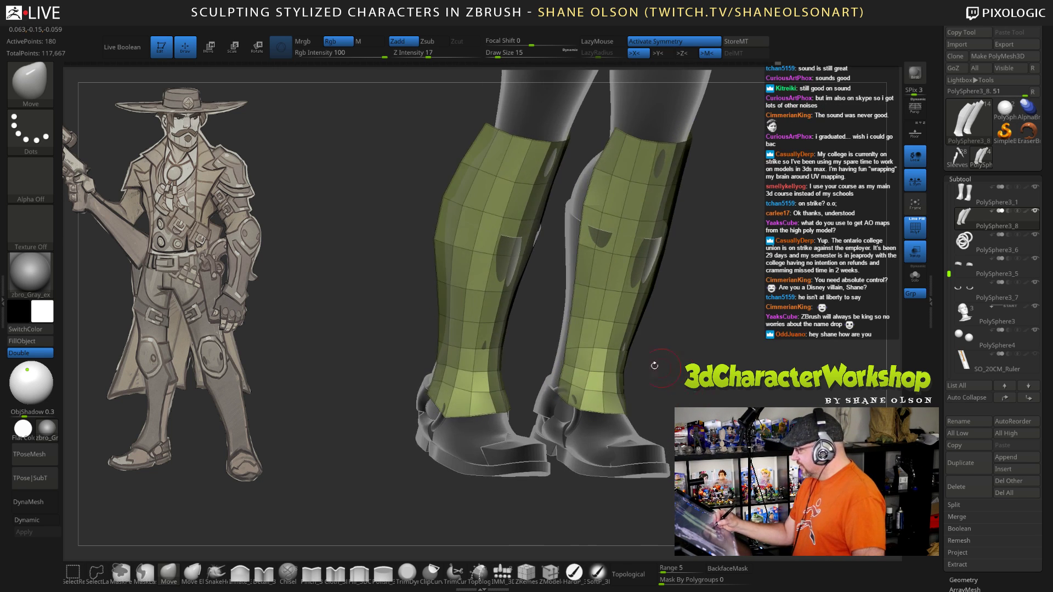
pyautogui.keyDown('shift'); pyautogui.moveTo(588, 325); pyautogui.dragTo(600, 317); pyautogui.keyUp('shift')
pyautogui.moveTo(717, 397)
pyautogui.mouseDown()
pyautogui.moveTo(703, 399)
pyautogui.moveTo(716, 336)
pyautogui.moveTo(699, 362)
pyautogui.mouseUp()
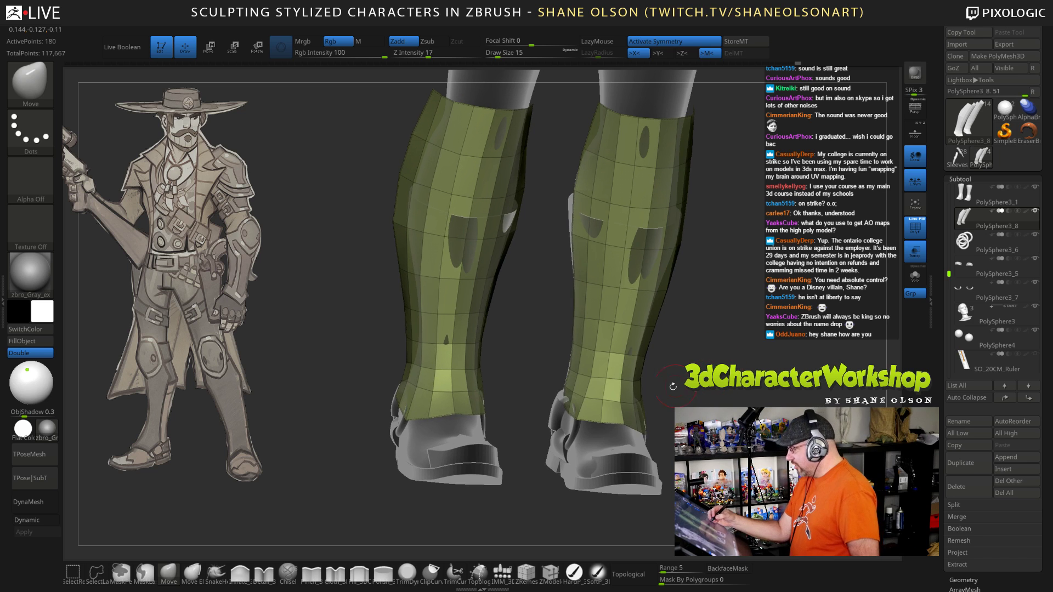
pyautogui.moveTo(604, 403); pyautogui.dragTo(607, 401)
pyautogui.moveTo(693, 418)
pyautogui.mouseDown()
pyautogui.moveTo(683, 420)
pyautogui.moveTo(698, 412)
pyautogui.moveTo(695, 400)
pyautogui.moveTo(681, 415)
pyautogui.mouseUp()
pyautogui.moveTo(498, 54); pyautogui.dragTo(503, 53)
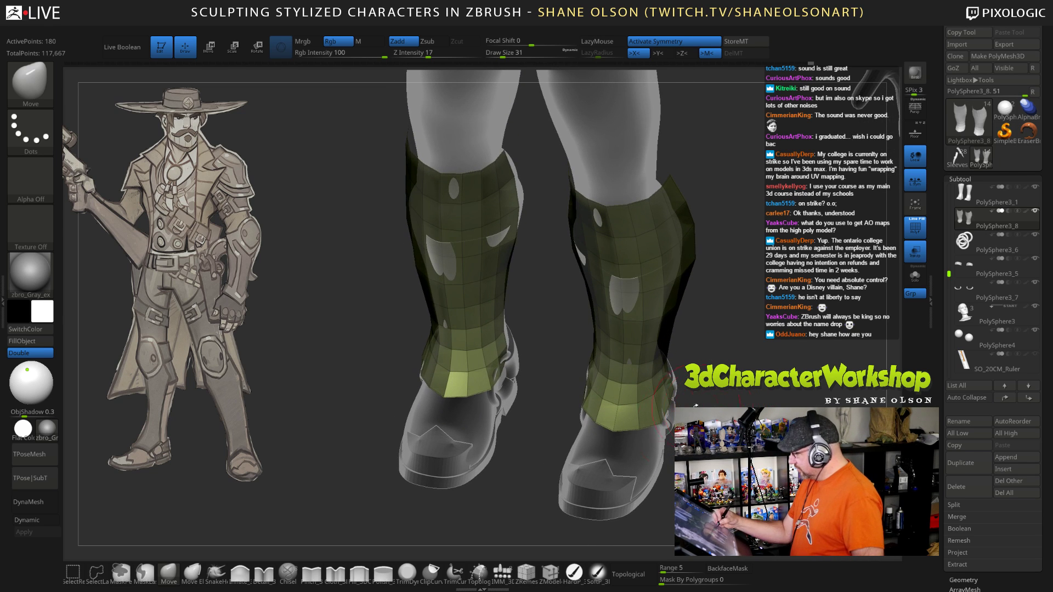
pyautogui.moveTo(607, 432); pyautogui.dragTo(609, 425)
# Step: Set the draw size to 49 and adjust the side contour of the shin piece at the calf with the Move brush
pyautogui.moveTo(735, 439)
pyautogui.mouseDown()
pyautogui.moveTo(755, 362)
pyautogui.moveTo(741, 329)
pyautogui.moveTo(760, 308)
pyautogui.moveTo(744, 299)
pyautogui.moveTo(768, 267)
pyautogui.moveTo(738, 269)
pyautogui.mouseUp()
pyautogui.press('s')
pyautogui.moveTo(570, 246); pyautogui.dragTo(559, 249)
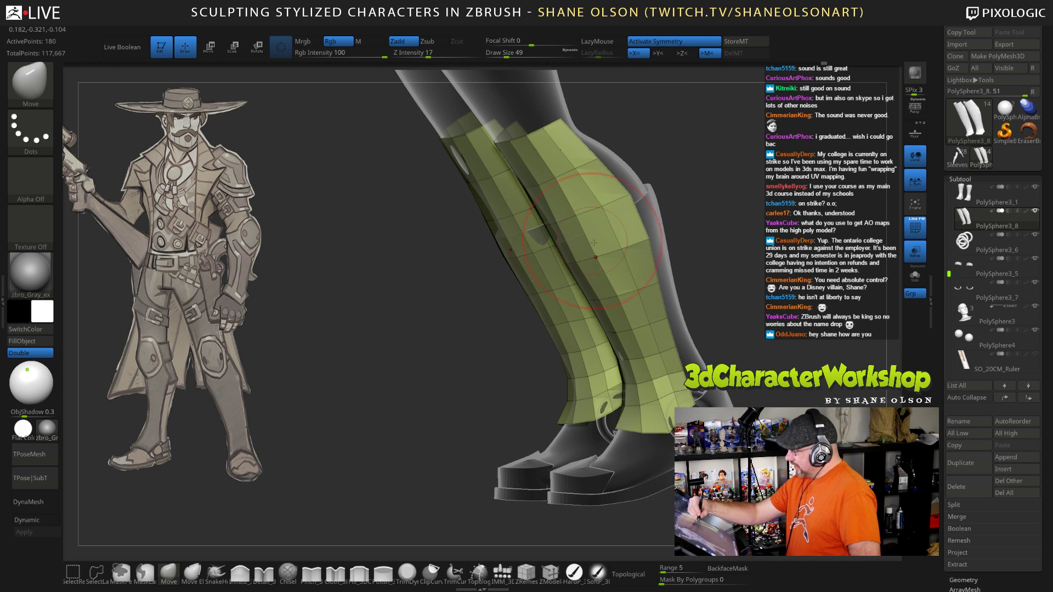
pyautogui.moveTo(692, 236); pyautogui.dragTo(743, 267)
pyautogui.moveTo(538, 238); pyautogui.dragTo(529, 240)
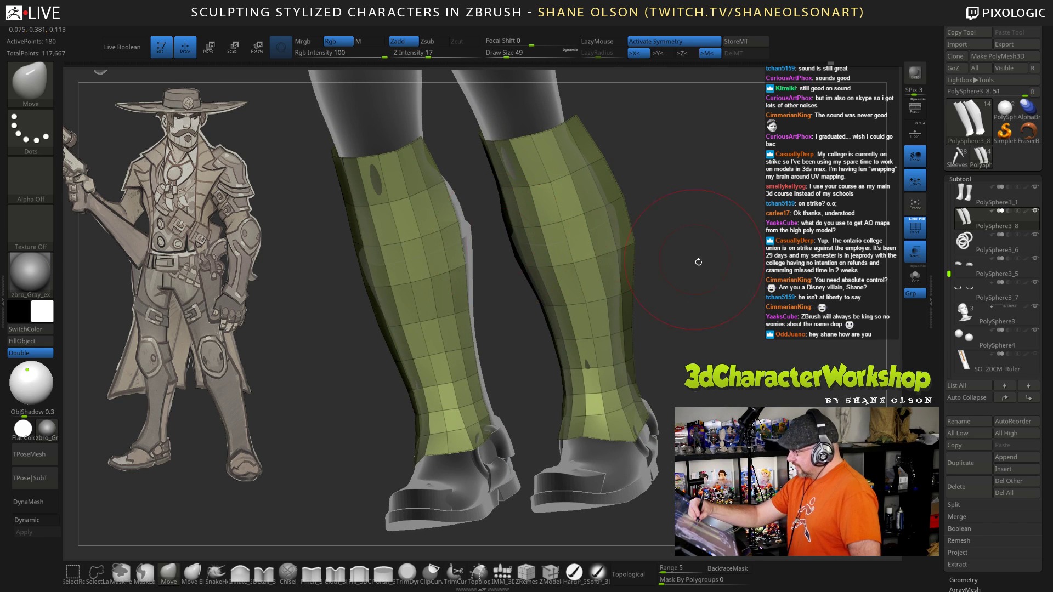
pyautogui.moveTo(698, 261)
pyautogui.mouseDown()
pyautogui.moveTo(727, 251)
pyautogui.moveTo(718, 246)
pyautogui.mouseUp()
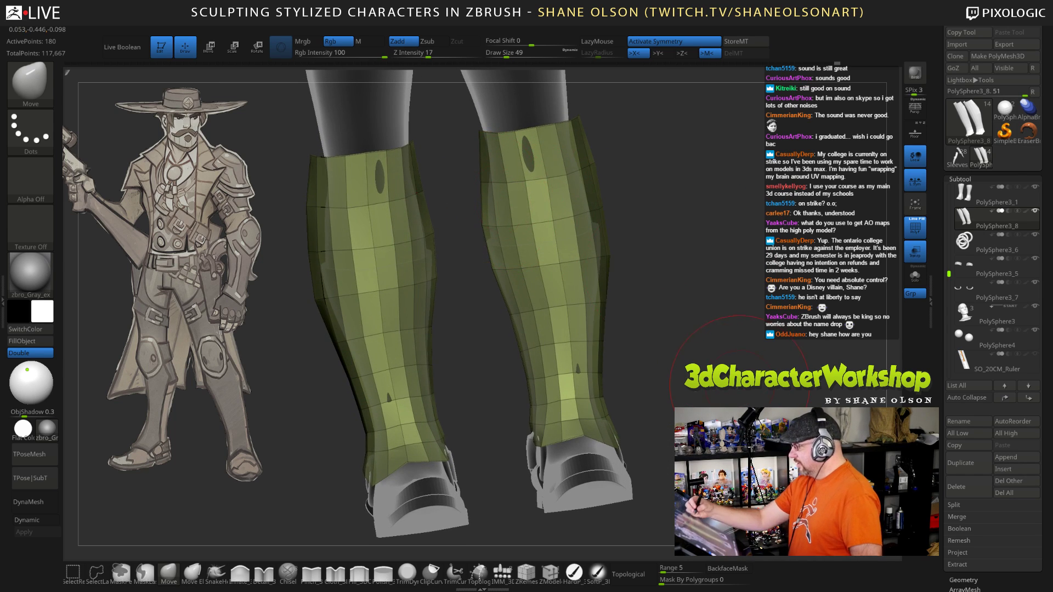
# Step: Set the draw size to 28 and nudge the shin piece's side hem above the ankle with the Move brush
pyautogui.moveTo(740, 385)
pyautogui.mouseDown()
pyautogui.moveTo(710, 375)
pyautogui.moveTo(745, 374)
pyautogui.moveTo(713, 363)
pyautogui.mouseUp()
pyautogui.press('s')
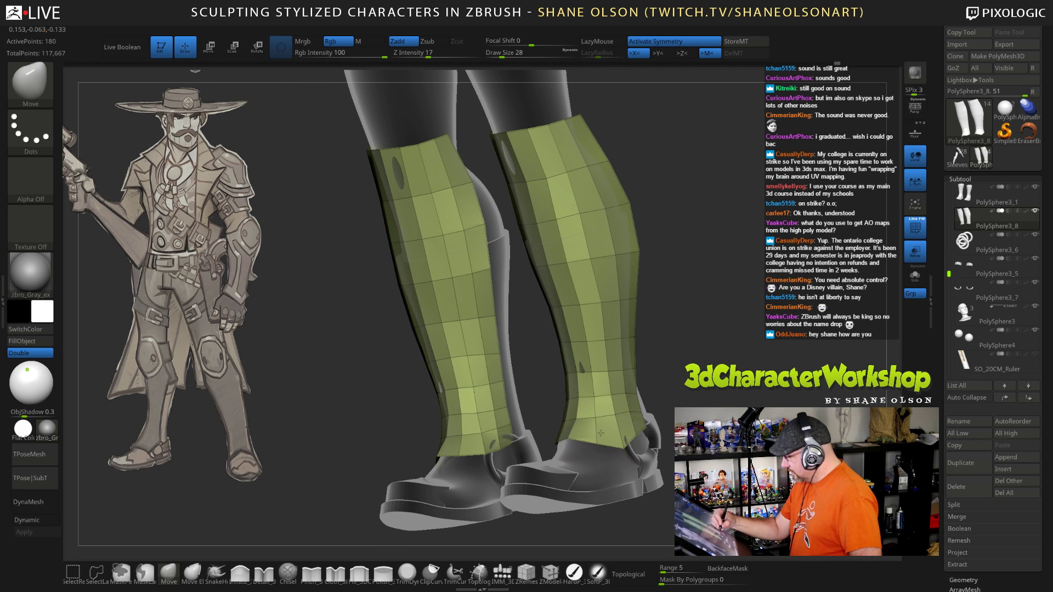
pyautogui.moveTo(601, 433); pyautogui.dragTo(600, 427)
pyautogui.moveTo(705, 373)
pyautogui.mouseDown()
pyautogui.moveTo(738, 368)
pyautogui.moveTo(736, 347)
pyautogui.mouseUp()
# Step: Turn off transparency and enable dynamic subdivision on the shin piece, comparing it with the whole figure from front and back
pyautogui.click(916, 254)
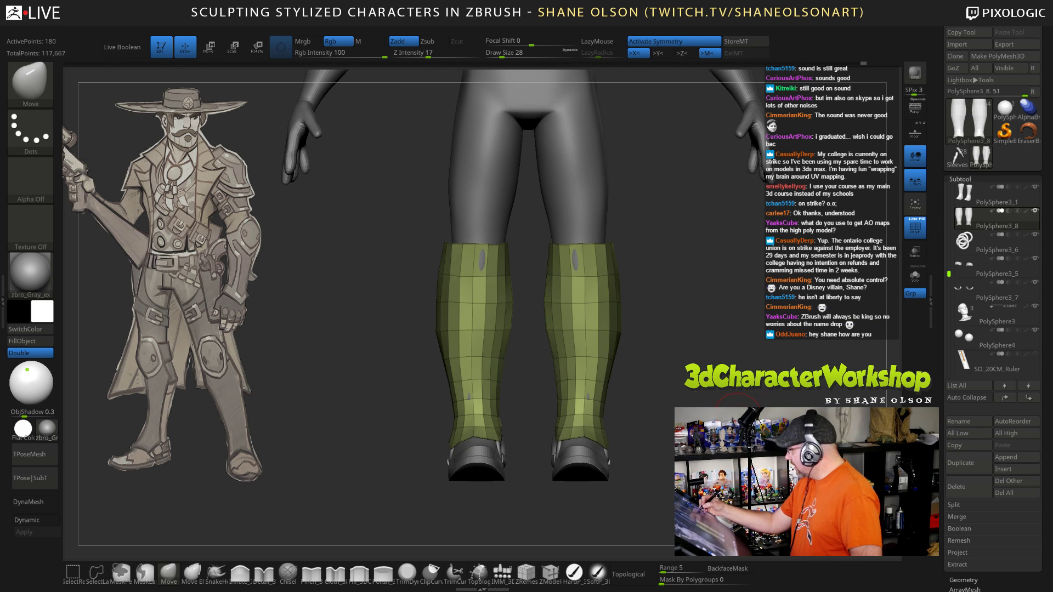
pyautogui.moveTo(738, 418)
pyautogui.keyDown('alt'); pyautogui.mouseDown()
pyautogui.moveTo(724, 355)
pyautogui.moveTo(714, 373)
pyautogui.moveTo(731, 399)
pyautogui.mouseUp(); pyautogui.keyUp('alt')
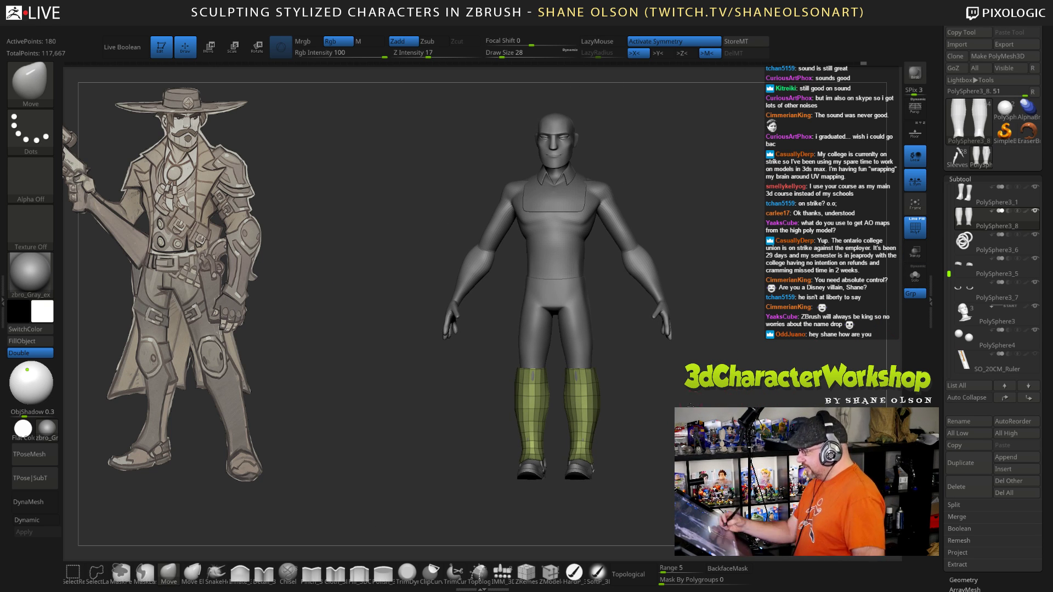
pyautogui.moveTo(690, 407); pyautogui.dragTo(569, 407)
pyautogui.keyDown('alt'); pyautogui.moveTo(708, 363); pyautogui.dragTo(695, 395); pyautogui.keyUp('alt')
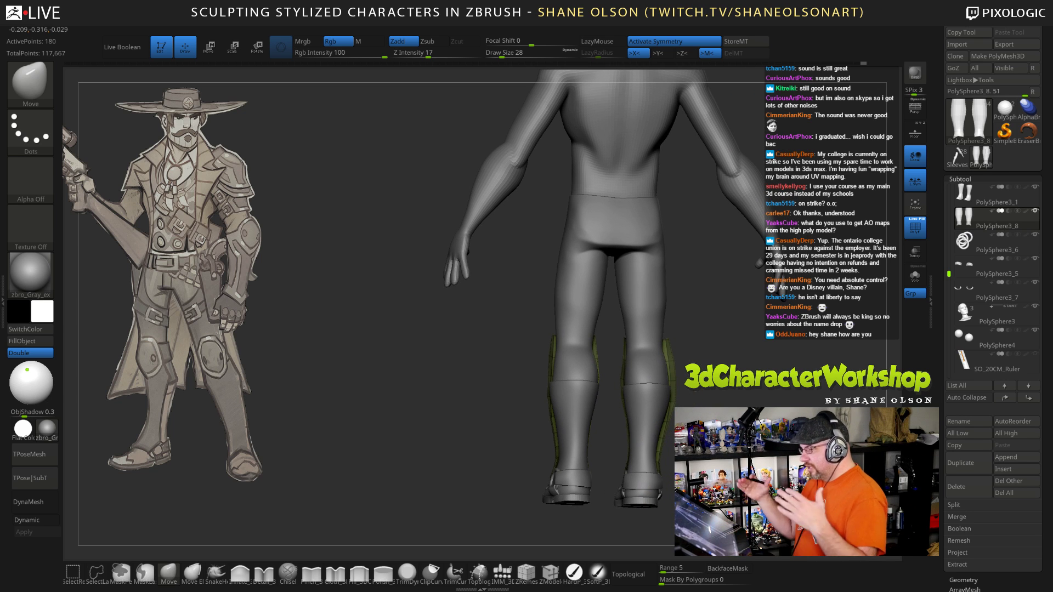
pyautogui.keyDown('alt'); pyautogui.moveTo(300, 427); pyautogui.dragTo(297, 477); pyautogui.keyUp('alt')
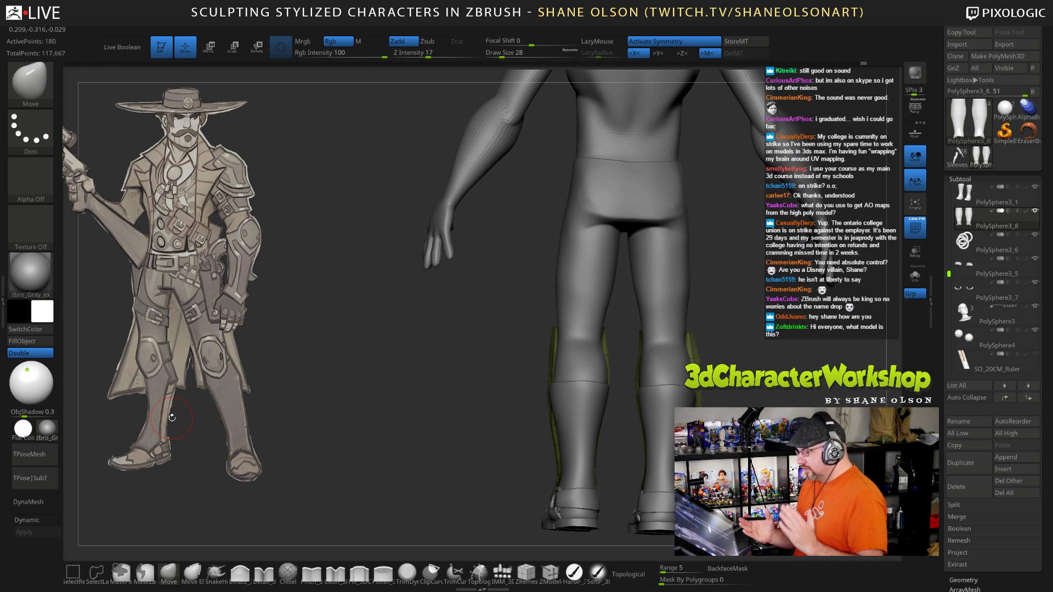
pyautogui.moveTo(307, 439); pyautogui.dragTo(445, 436)
pyautogui.press('d')
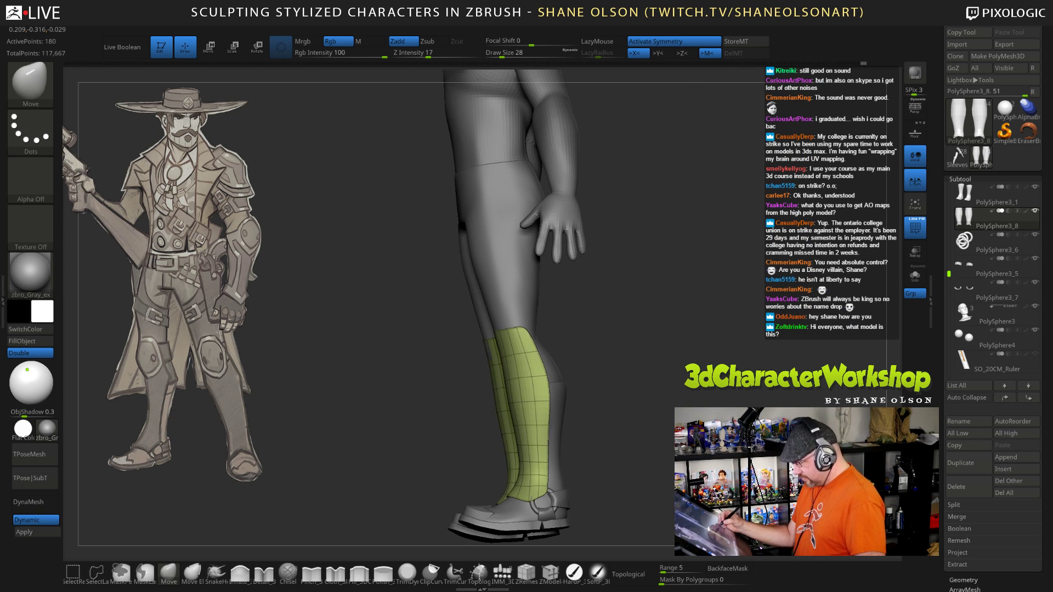
# Step: Shape the inner calf and upper knee area of the shin piece using the Move brush at draw sizes 32 and 47
pyautogui.moveTo(593, 351)
pyautogui.mouseDown()
pyautogui.moveTo(669, 332)
pyautogui.moveTo(672, 389)
pyautogui.moveTo(691, 329)
pyautogui.moveTo(675, 302)
pyautogui.mouseUp()
pyautogui.press('s')
pyautogui.moveTo(503, 302)
pyautogui.mouseDown()
pyautogui.moveTo(522, 285)
pyautogui.moveTo(510, 278)
pyautogui.mouseUp()
pyautogui.press('s')
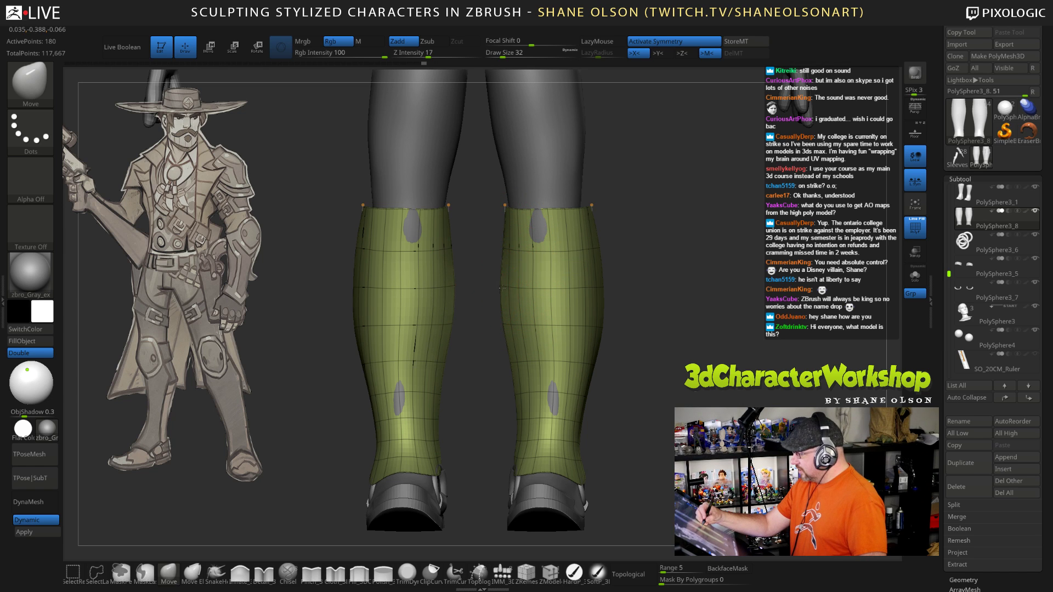
pyautogui.moveTo(724, 355)
pyautogui.mouseDown()
pyautogui.moveTo(713, 367)
pyautogui.moveTo(722, 361)
pyautogui.moveTo(685, 307)
pyautogui.moveTo(668, 235)
pyautogui.moveTo(709, 275)
pyautogui.mouseUp()
pyautogui.press('s')
pyautogui.moveTo(542, 237); pyautogui.dragTo(538, 236)
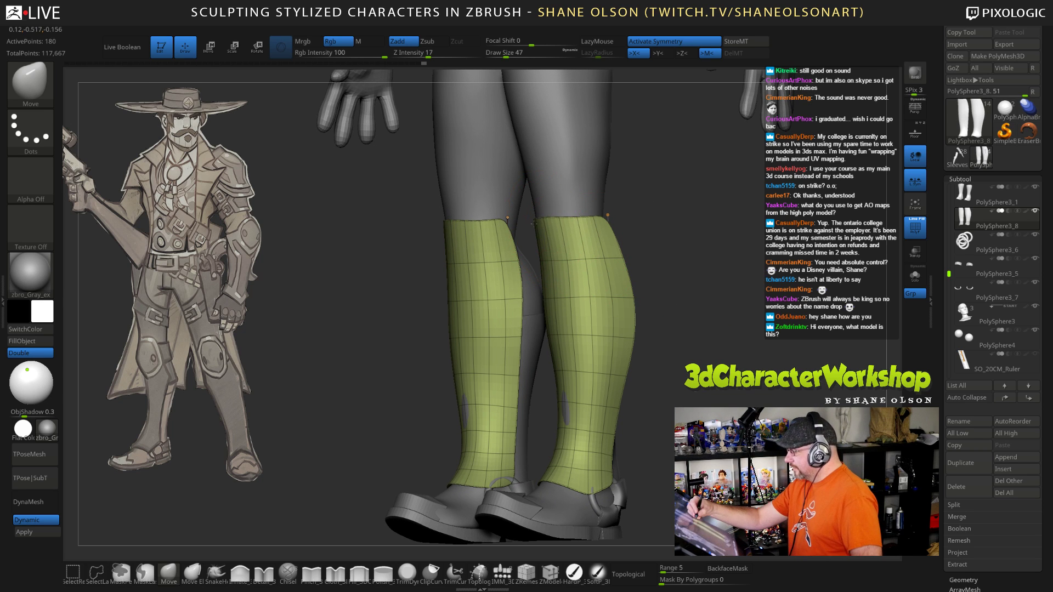
# Step: Adjust the shin piece's rear side edge around the knee and upper calf with the Move brush at draw size 47
pyautogui.moveTo(714, 328)
pyautogui.mouseDown()
pyautogui.moveTo(692, 276)
pyautogui.moveTo(649, 268)
pyautogui.mouseUp()
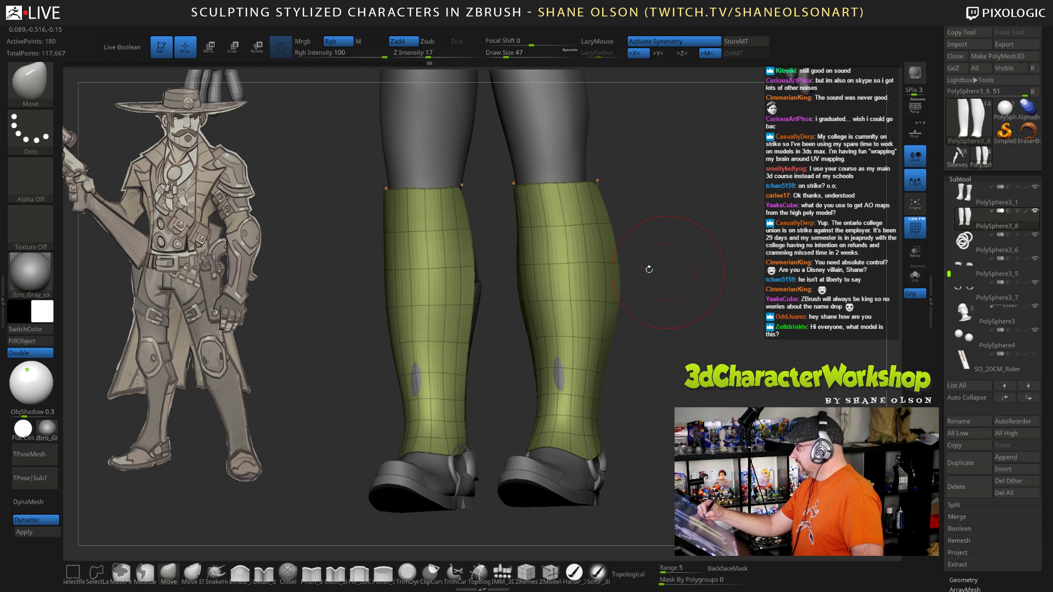
pyautogui.moveTo(639, 206)
pyautogui.mouseDown()
pyautogui.moveTo(682, 228)
pyautogui.moveTo(673, 208)
pyautogui.moveTo(617, 193)
pyautogui.moveTo(614, 225)
pyautogui.moveTo(631, 242)
pyautogui.mouseUp()
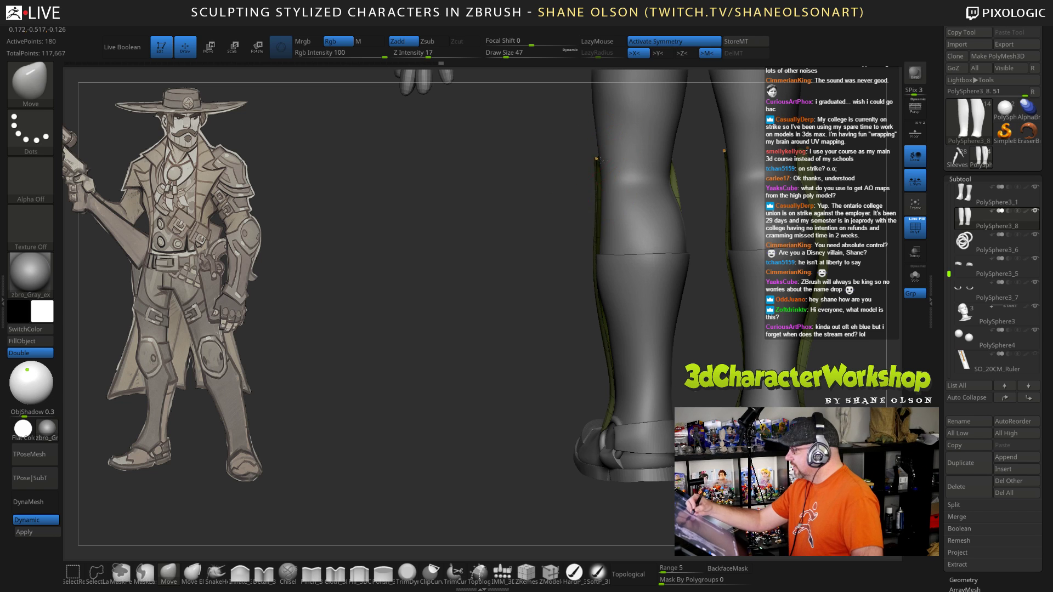
pyautogui.moveTo(601, 201); pyautogui.dragTo(595, 203)
pyautogui.moveTo(587, 231); pyautogui.dragTo(614, 240, button='right')
pyautogui.moveTo(595, 201); pyautogui.dragTo(599, 202)
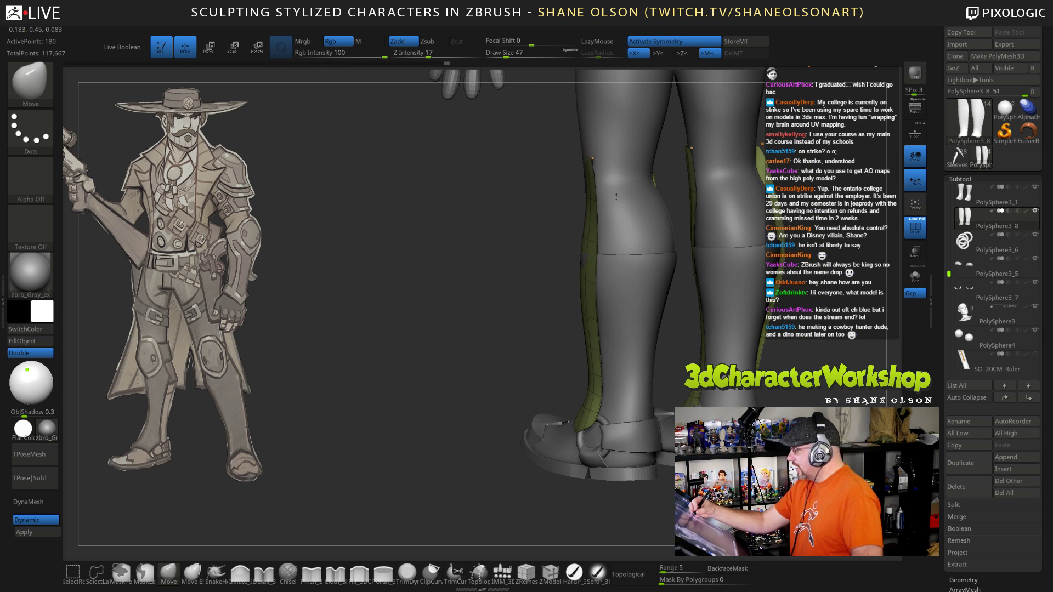
pyautogui.moveTo(586, 257); pyautogui.dragTo(581, 256)
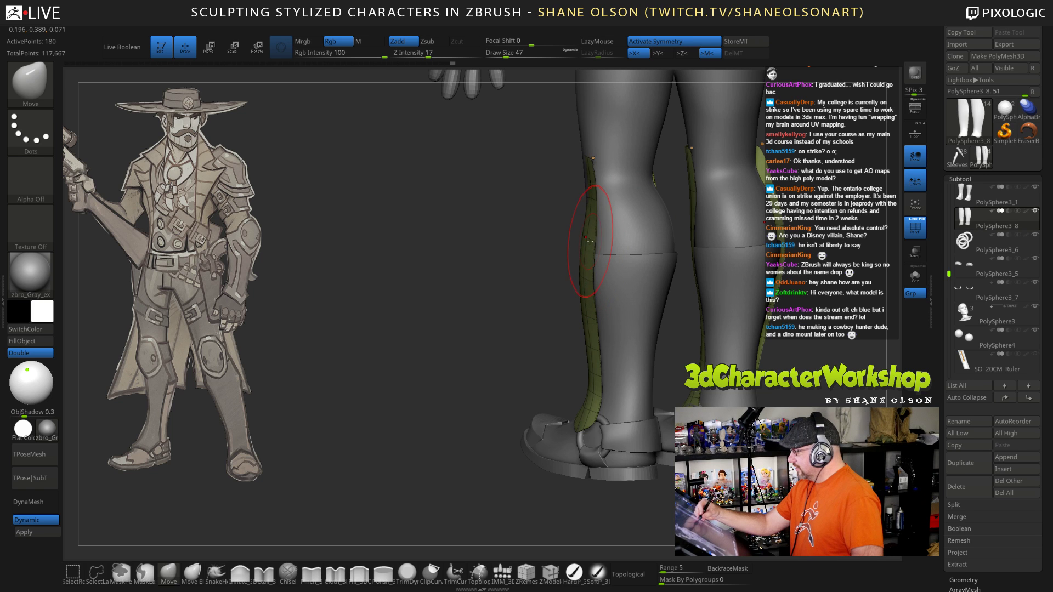
# Step: Fit the rear edge of the shin piece along the lower calf towards the ankle with the Move brush
pyautogui.moveTo(623, 322); pyautogui.dragTo(689, 300, button='right')
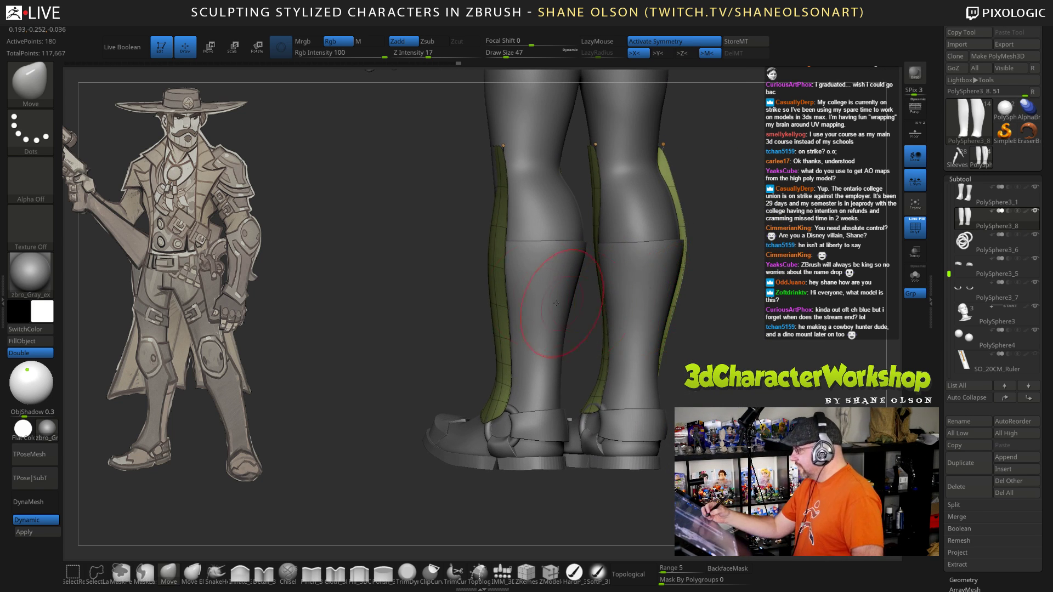
pyautogui.moveTo(718, 351); pyautogui.dragTo(700, 312, button='right')
pyautogui.keyDown('alt'); pyautogui.moveTo(539, 311); pyautogui.dragTo(538, 285, button='right'); pyautogui.keyUp('alt')
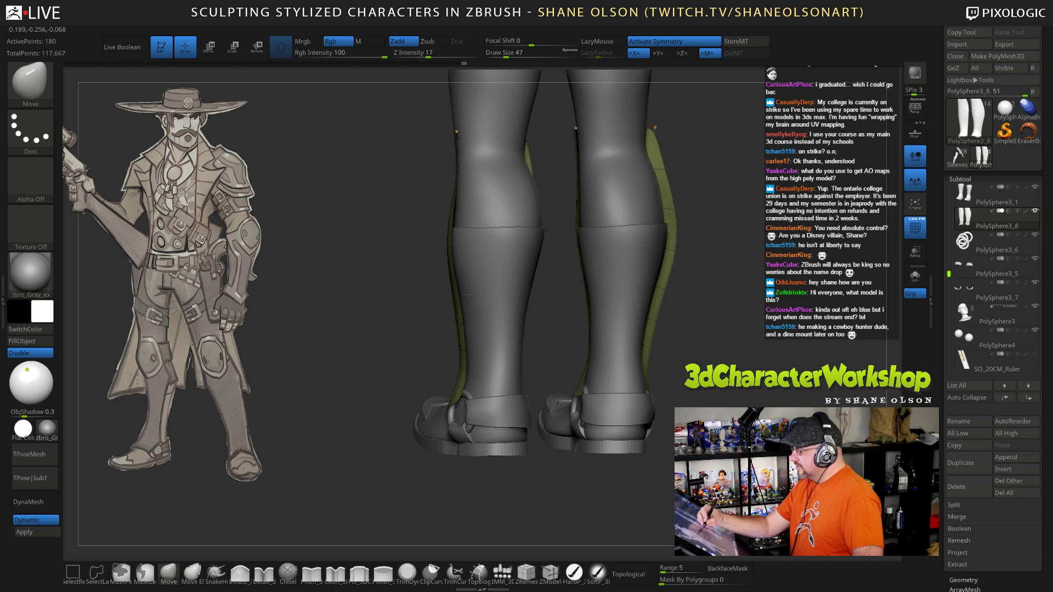
pyautogui.moveTo(471, 296); pyautogui.dragTo(473, 323)
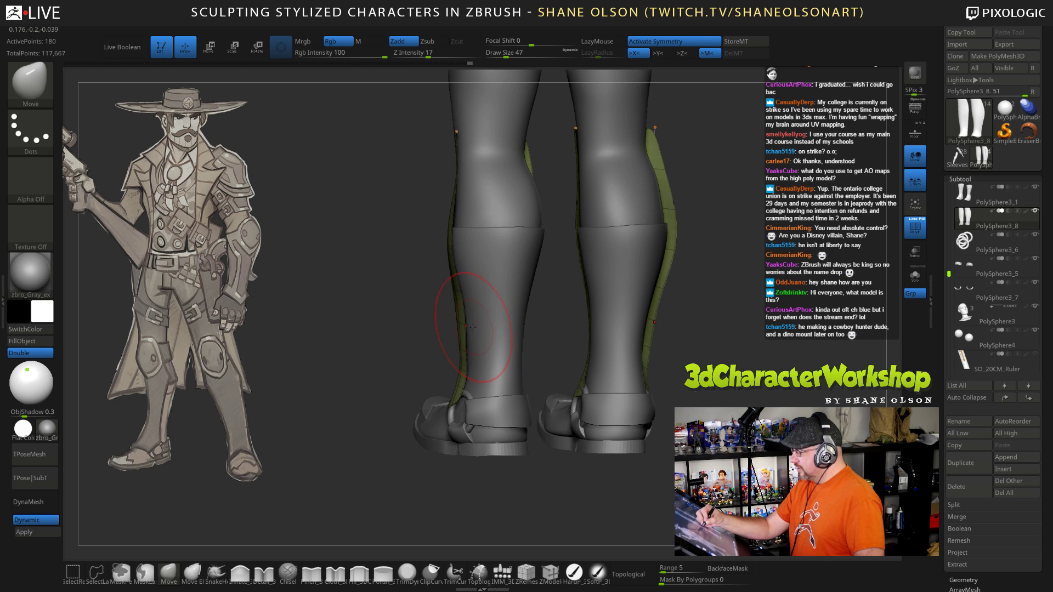
# Step: Set the draw size to 26 and reshape the shin piece's rear edge in profile, from mid-calf down the lower leg
pyautogui.moveTo(607, 396)
pyautogui.mouseDown(button='right')
pyautogui.moveTo(597, 379)
pyautogui.moveTo(630, 384)
pyautogui.mouseUp(button='right')
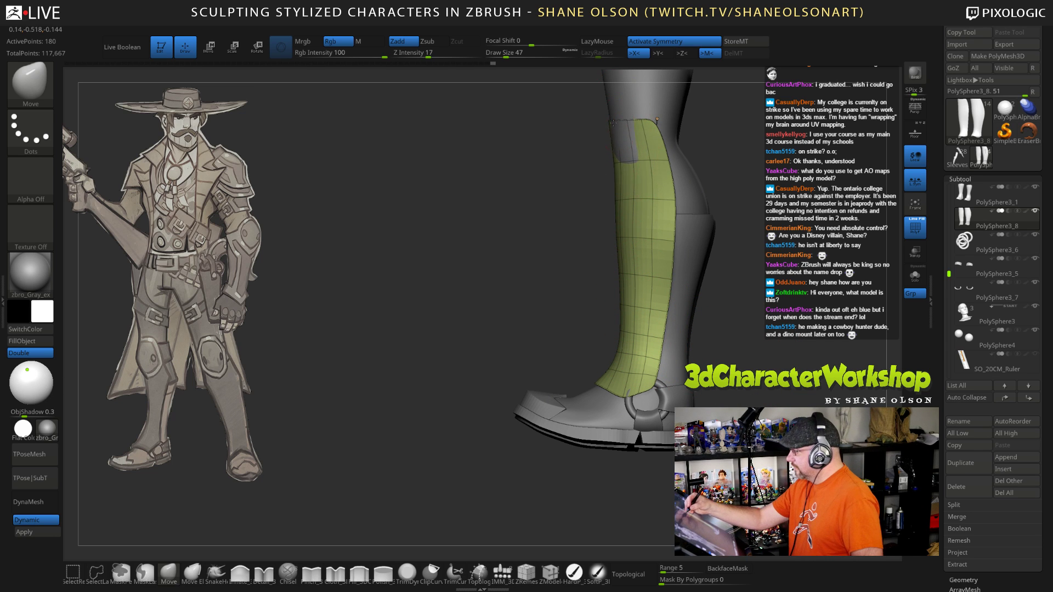
pyautogui.moveTo(637, 170); pyautogui.dragTo(617, 134, button='right')
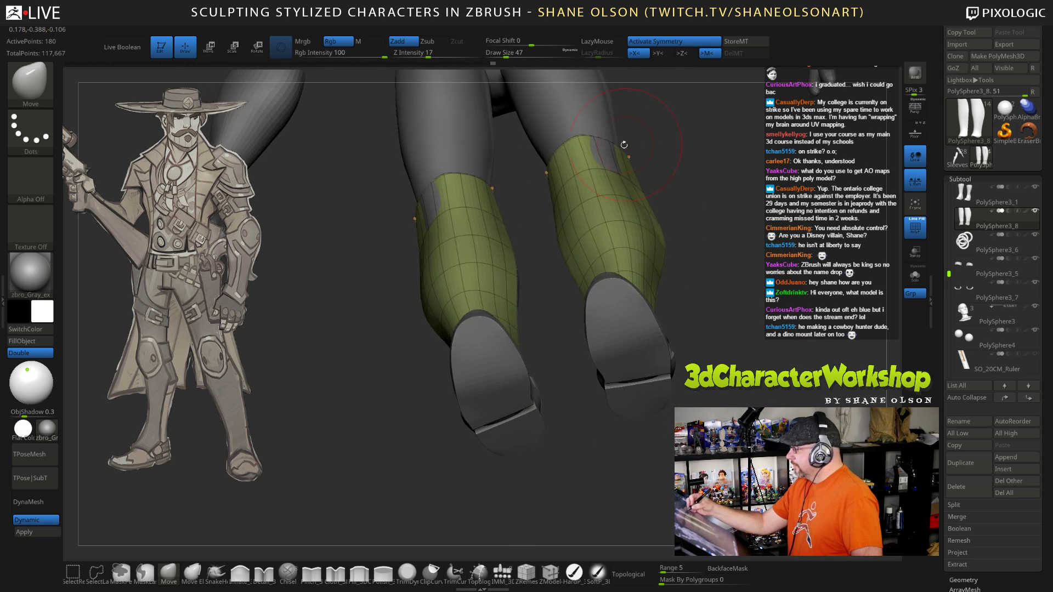
pyautogui.moveTo(678, 234); pyautogui.dragTo(648, 307)
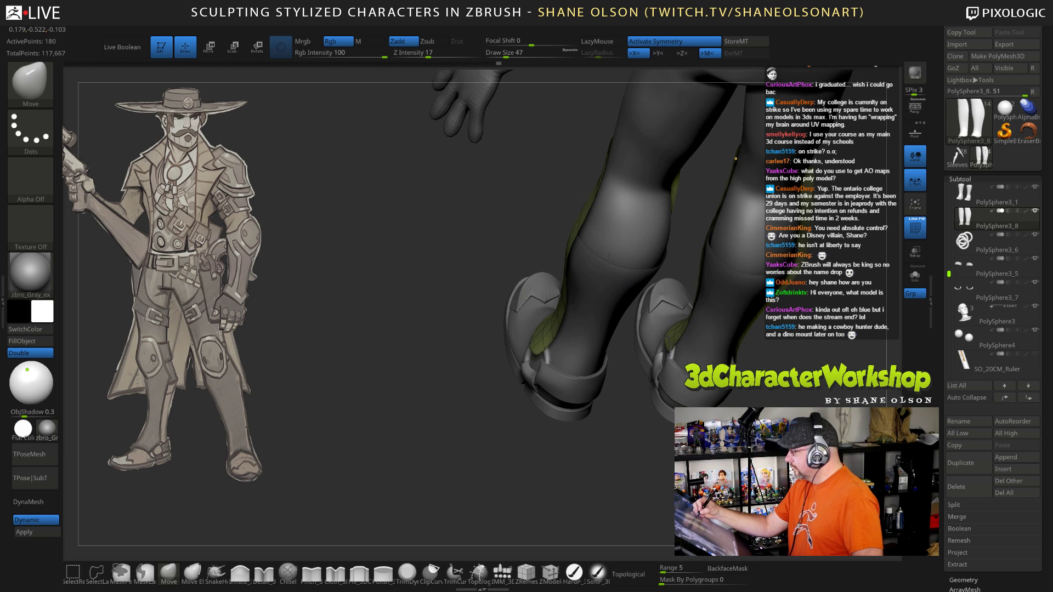
pyautogui.moveTo(494, 307); pyautogui.dragTo(532, 340)
pyautogui.moveTo(520, 249); pyautogui.dragTo(493, 285)
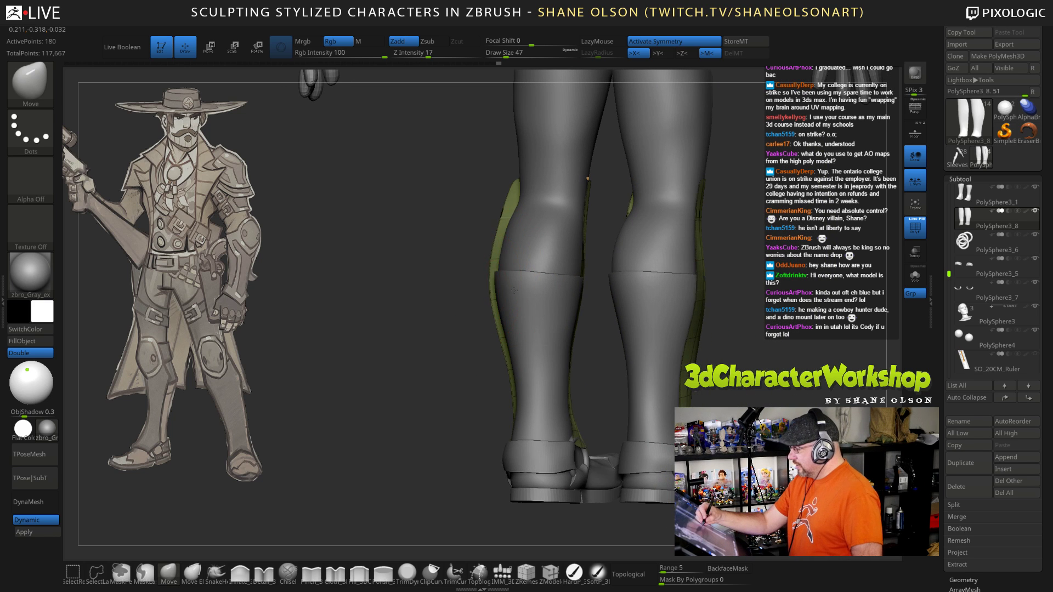
pyautogui.moveTo(460, 337); pyautogui.dragTo(661, 258)
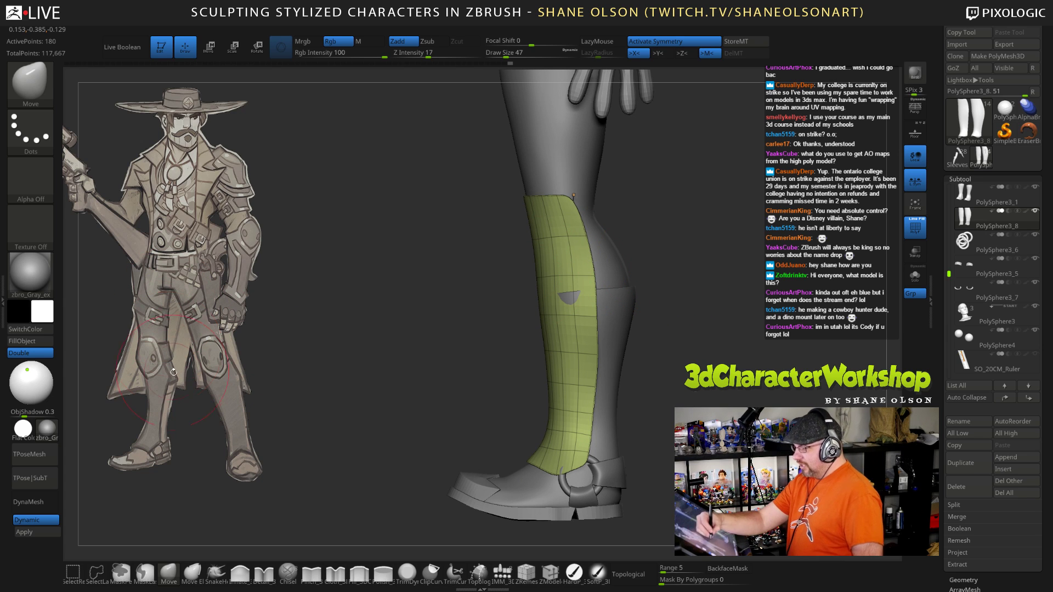
pyautogui.press('s')
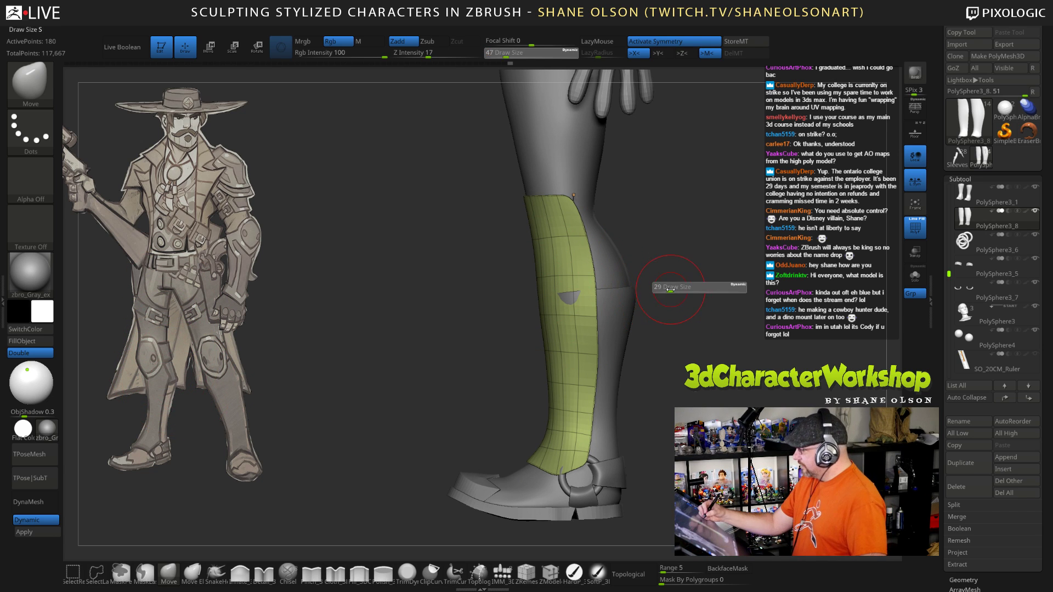
pyautogui.moveTo(670, 289); pyautogui.dragTo(666, 289)
pyautogui.moveTo(594, 279); pyautogui.dragTo(624, 277)
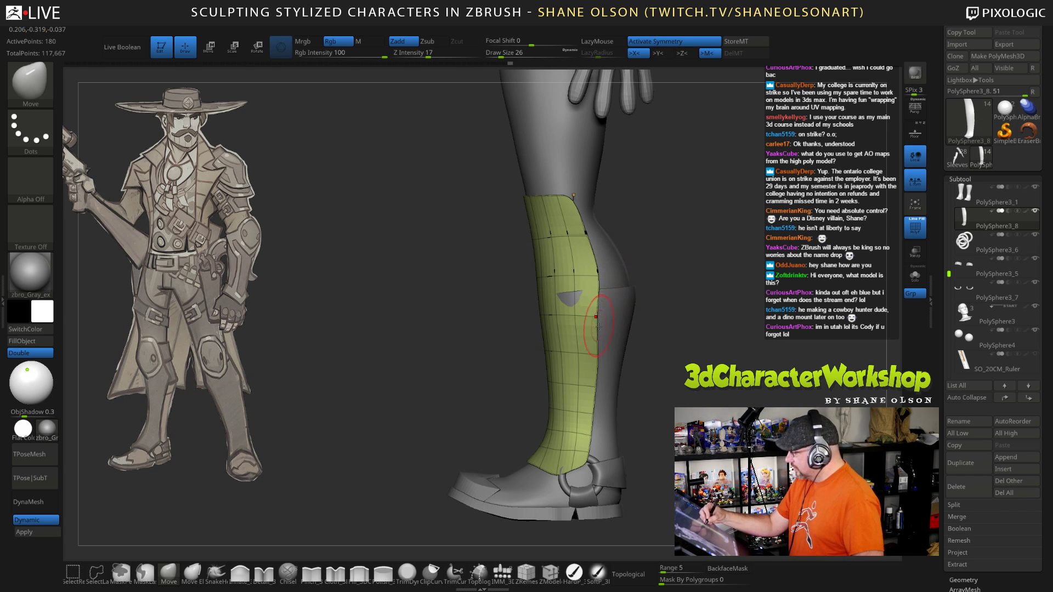
pyautogui.moveTo(599, 345); pyautogui.dragTo(589, 378)
# Step: Set the draw size to 56 and adjust the broad outer calf form of the shin piece
pyautogui.press('s')
pyautogui.click(671, 363)
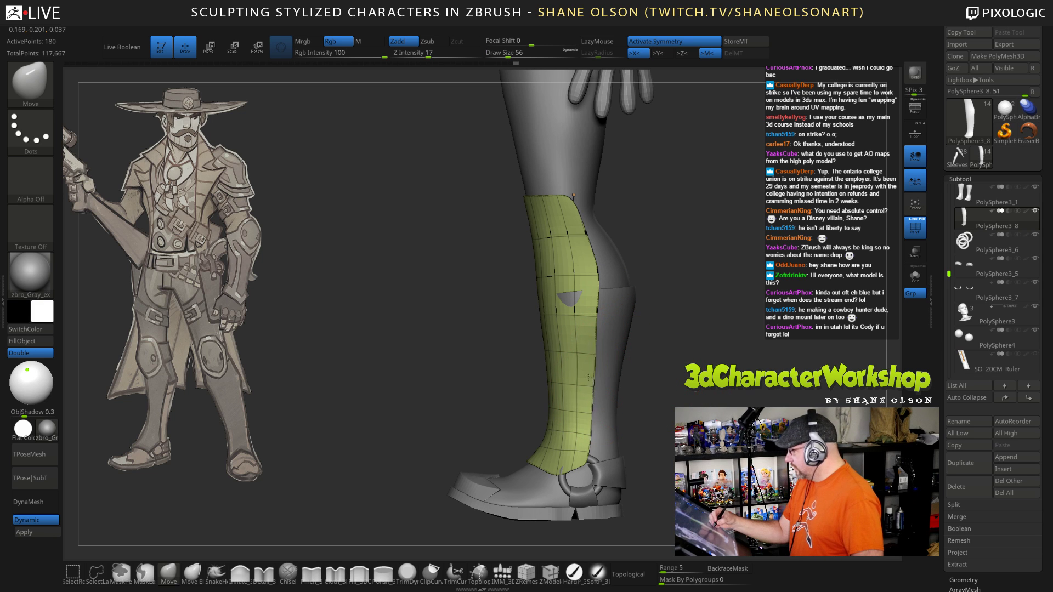
pyautogui.moveTo(671, 437); pyautogui.dragTo(715, 398)
pyautogui.moveTo(686, 328); pyautogui.dragTo(541, 205)
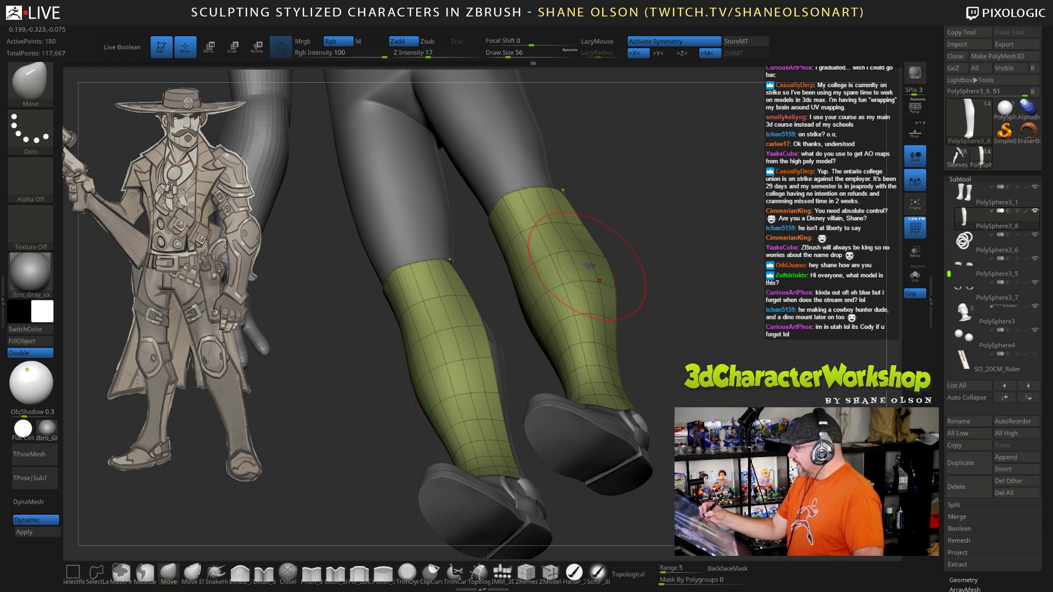
pyautogui.moveTo(686, 313)
pyautogui.mouseDown()
pyautogui.moveTo(705, 344)
pyautogui.moveTo(693, 323)
pyautogui.mouseUp()
pyautogui.moveTo(623, 198)
pyautogui.keyDown('alt'); pyautogui.mouseDown()
pyautogui.moveTo(629, 244)
pyautogui.moveTo(602, 216)
pyautogui.mouseUp(); pyautogui.keyUp('alt')
# Step: Set the draw size to 25 and refine the inner corner of the shin piece's top edge at the knee
pyautogui.press('s')
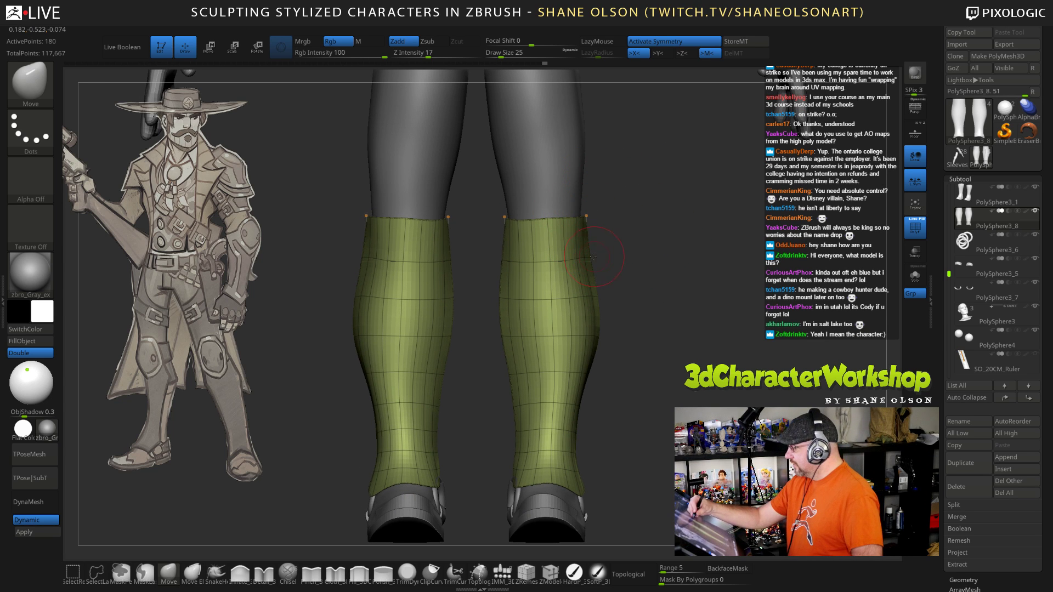
pyautogui.keyDown('alt'); pyautogui.moveTo(687, 331); pyautogui.dragTo(676, 325); pyautogui.keyUp('alt')
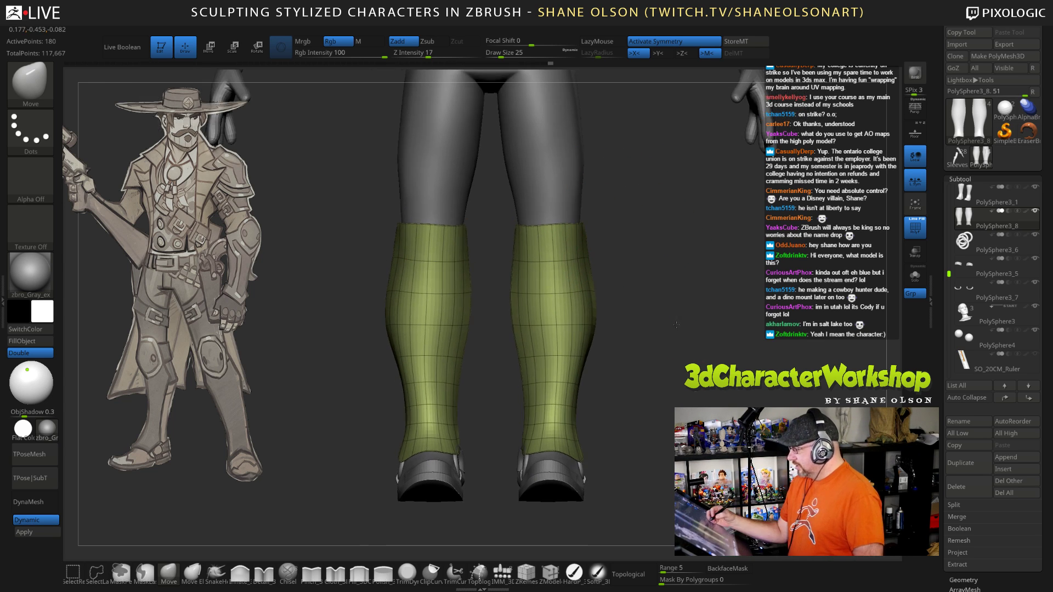
pyautogui.moveTo(519, 227); pyautogui.dragTo(517, 227)
pyautogui.moveTo(690, 346)
pyautogui.mouseDown()
pyautogui.moveTo(661, 341)
pyautogui.moveTo(687, 334)
pyautogui.mouseUp()
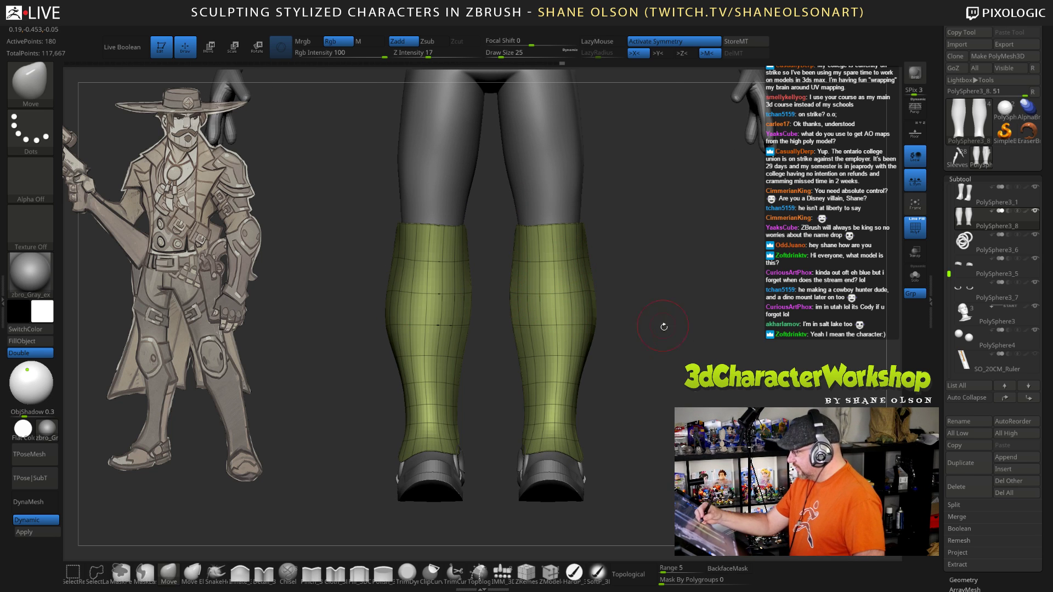
# Step: Adjust the shin piece's outer contour and rear edge below the knee, using draw sizes 47 and 36
pyautogui.moveTo(643, 352)
pyautogui.mouseDown()
pyautogui.moveTo(670, 326)
pyautogui.moveTo(689, 329)
pyautogui.moveTo(703, 375)
pyautogui.mouseUp()
pyautogui.press('s')
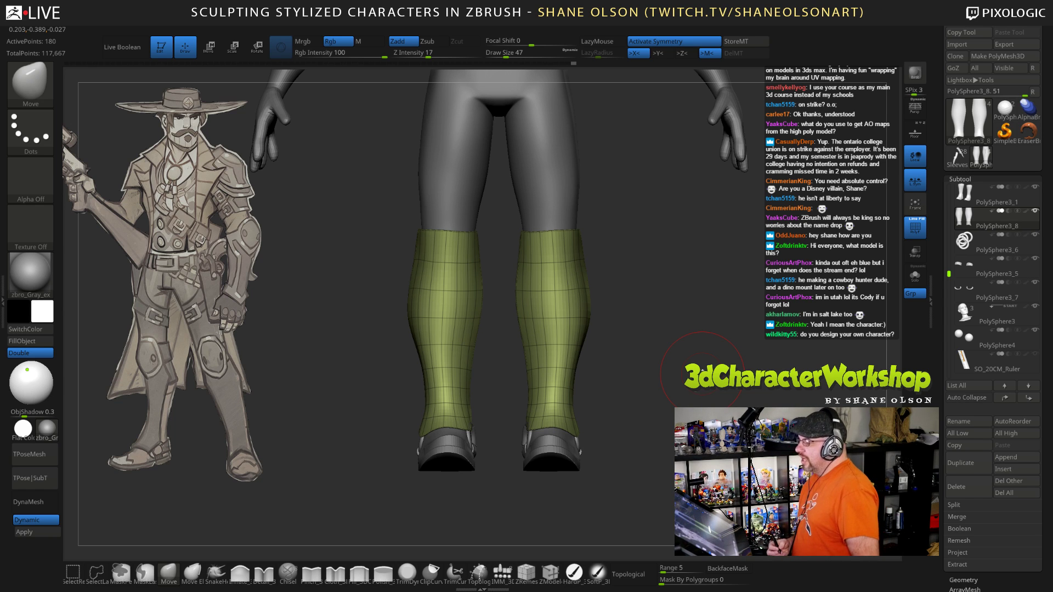
pyautogui.moveTo(666, 294)
pyautogui.mouseDown()
pyautogui.moveTo(651, 291)
pyautogui.moveTo(650, 320)
pyautogui.moveTo(659, 313)
pyautogui.moveTo(630, 288)
pyautogui.mouseUp()
pyautogui.press('s')
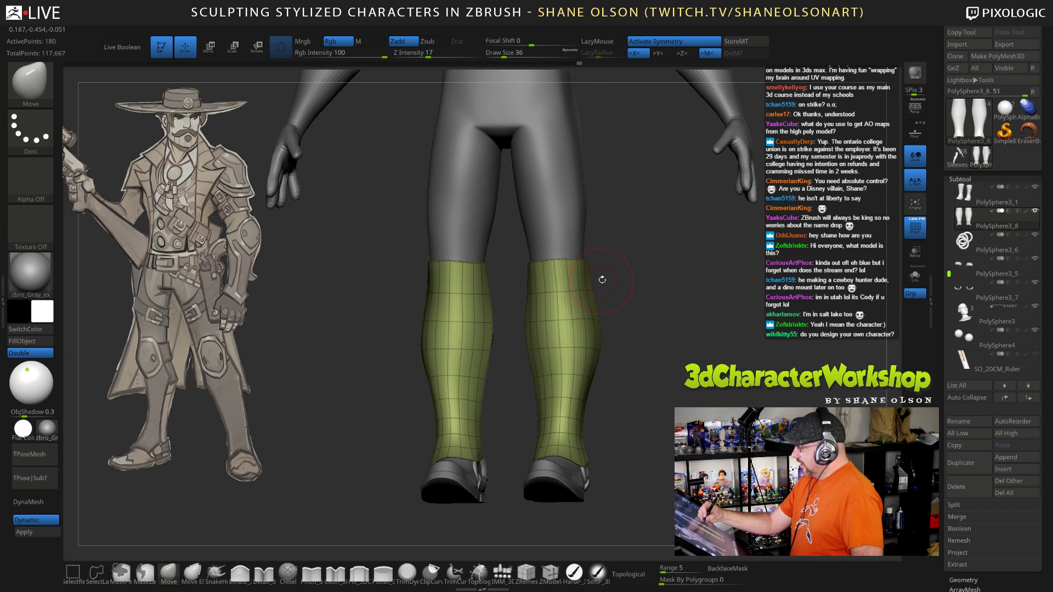
pyautogui.moveTo(680, 332); pyautogui.dragTo(589, 264)
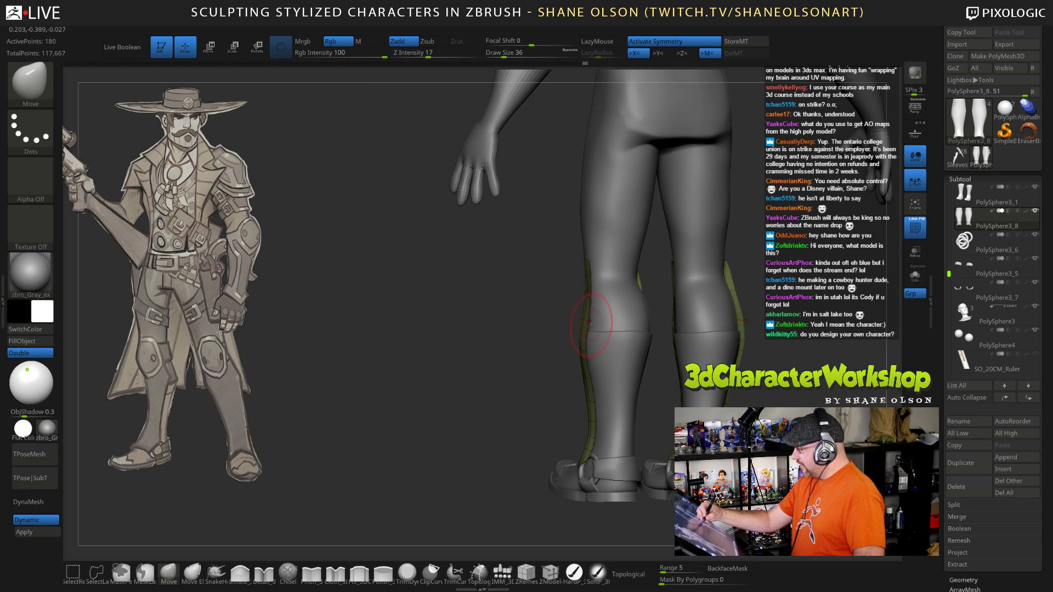
pyautogui.moveTo(590, 325); pyautogui.dragTo(595, 323)
# Step: Refine the inner calf contour of the shin piece from the front using the Move brush at draw sizes 45 and 23
pyautogui.moveTo(489, 447)
pyautogui.mouseDown()
pyautogui.moveTo(597, 442)
pyautogui.moveTo(604, 424)
pyautogui.mouseUp()
pyautogui.keyDown('alt'); pyautogui.moveTo(625, 371); pyautogui.dragTo(635, 368); pyautogui.keyUp('alt')
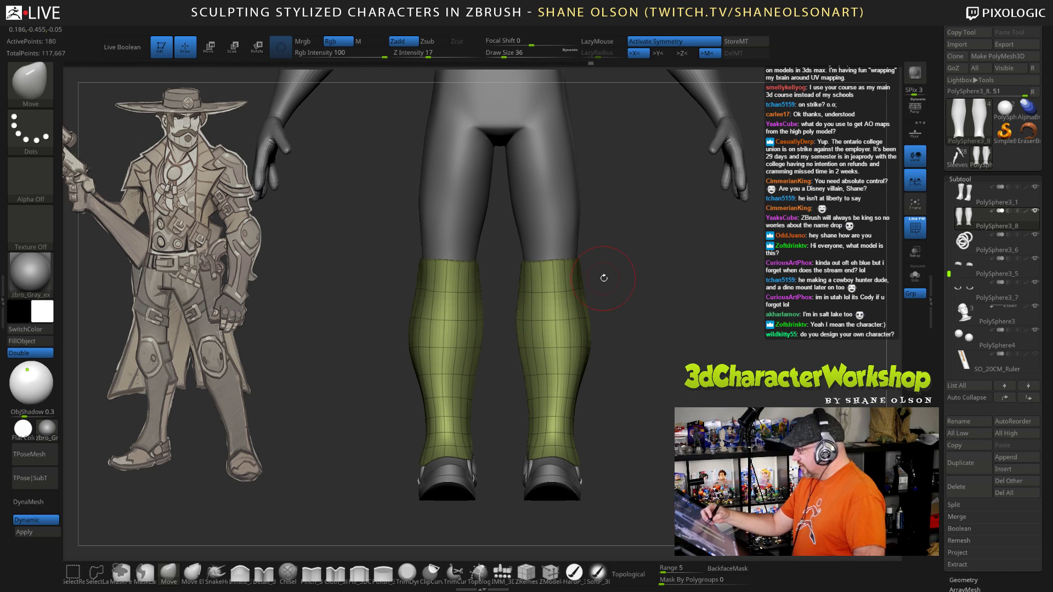
pyautogui.press('s')
pyautogui.moveTo(604, 278); pyautogui.dragTo(606, 277)
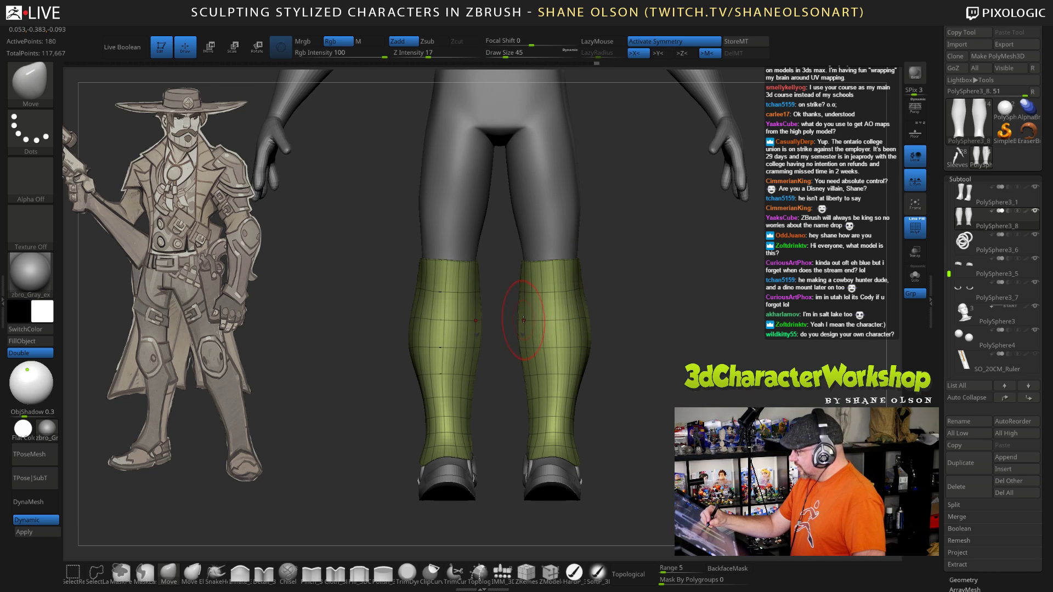
pyautogui.press('s')
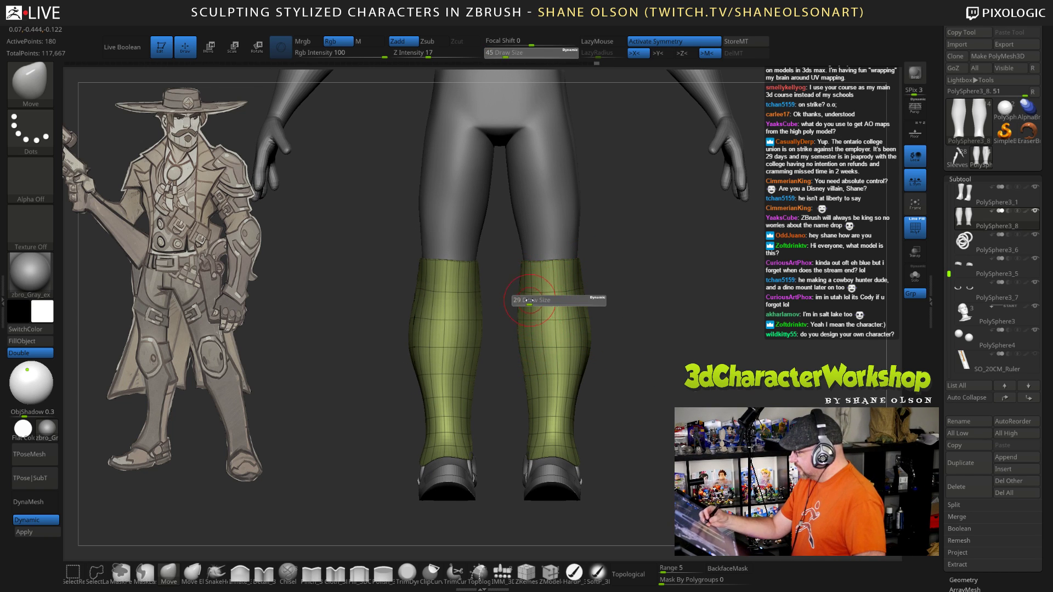
pyautogui.moveTo(529, 300); pyautogui.dragTo(519, 290)
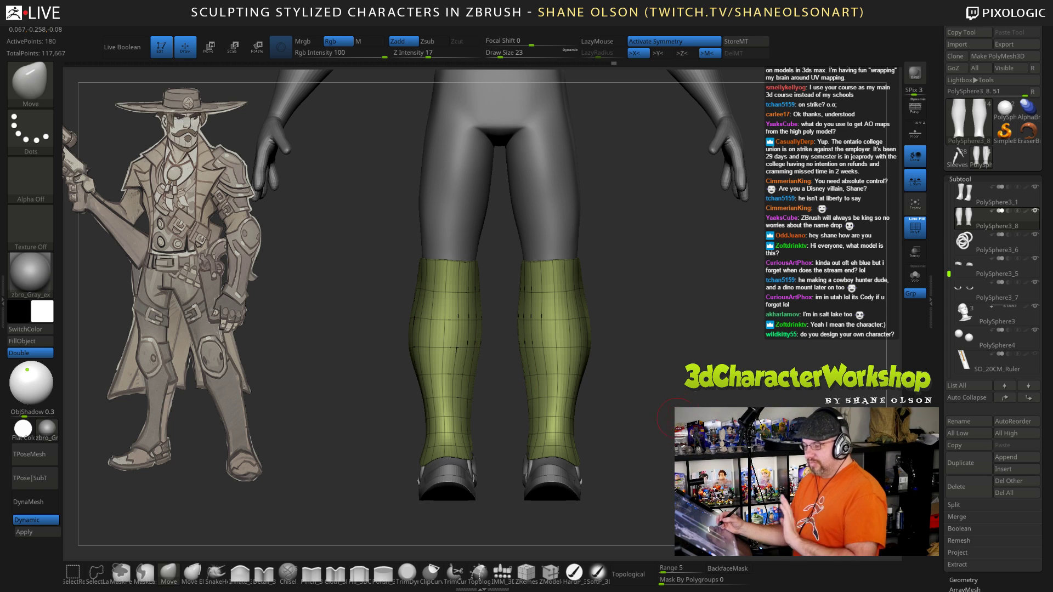
# Step: Try to adjust the shin piece's outer calf edge from behind with the Move brush at draw size 38
pyautogui.moveTo(667, 334)
pyautogui.keyDown('alt'); pyautogui.mouseDown()
pyautogui.moveTo(679, 361)
pyautogui.moveTo(739, 348)
pyautogui.moveTo(707, 359)
pyautogui.moveTo(695, 349)
pyautogui.mouseUp(); pyautogui.keyUp('alt')
pyautogui.press('s')
pyautogui.click(658, 339)
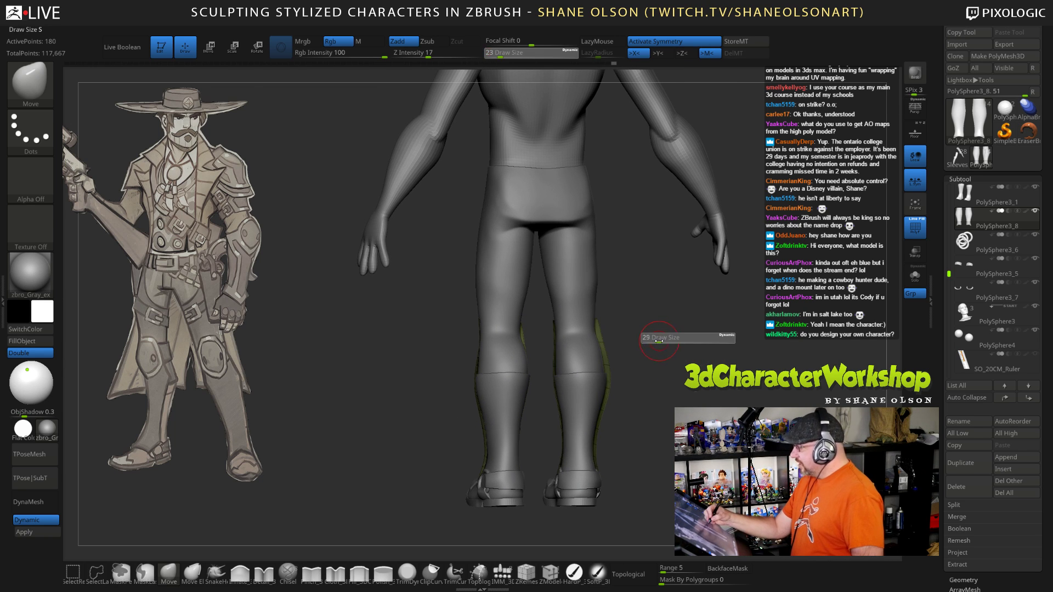
pyautogui.press('s')
pyautogui.click(643, 322)
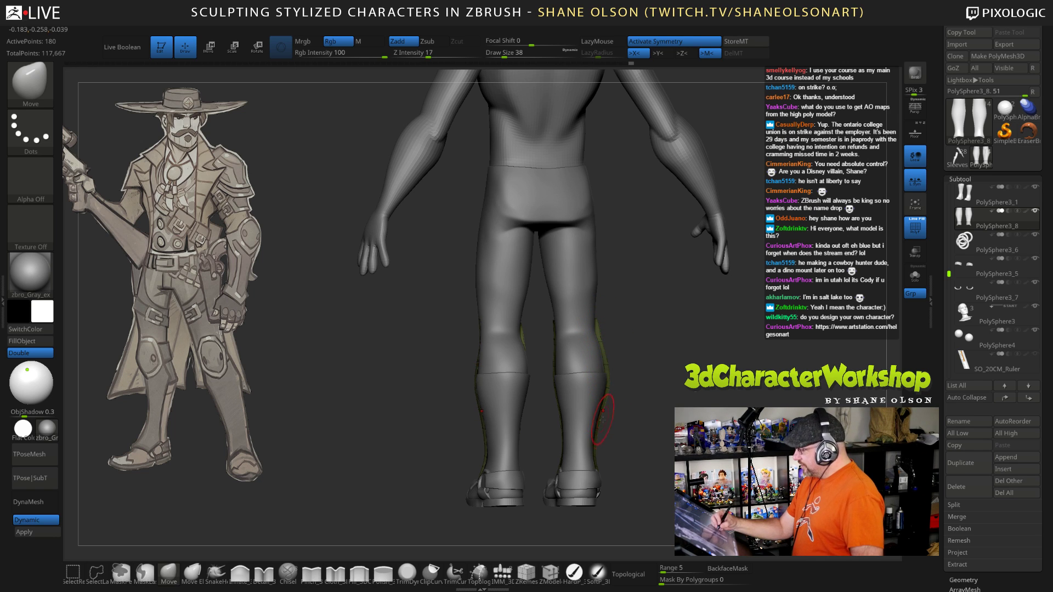
pyautogui.hotkey('ctrl', 'z')
pyautogui.hotkey('ctrl', 'z')
pyautogui.hotkey('ctrl', 'z')
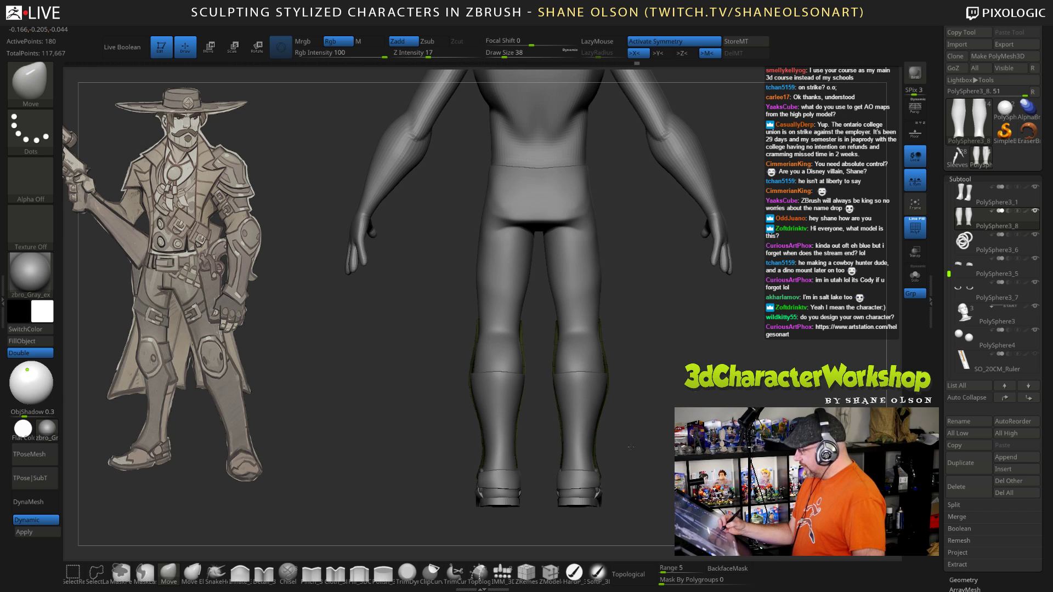
# Step: Set the draw size to 60 and view the boots from a rear three-quarter angle
pyautogui.press('s')
pyautogui.moveTo(636, 449); pyautogui.dragTo(653, 451)
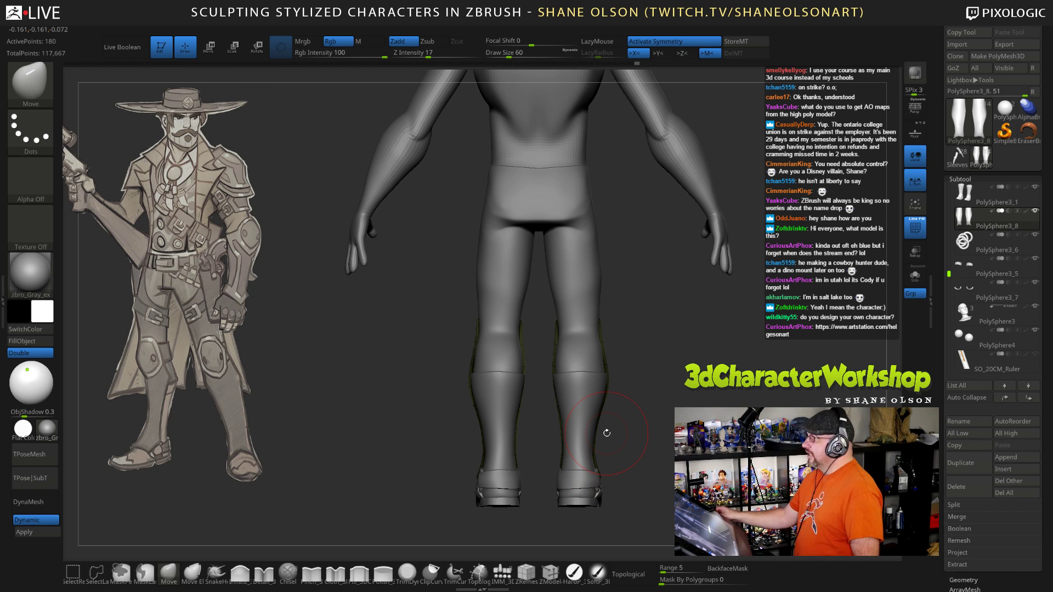
pyautogui.moveTo(607, 433); pyautogui.dragTo(268, 82)
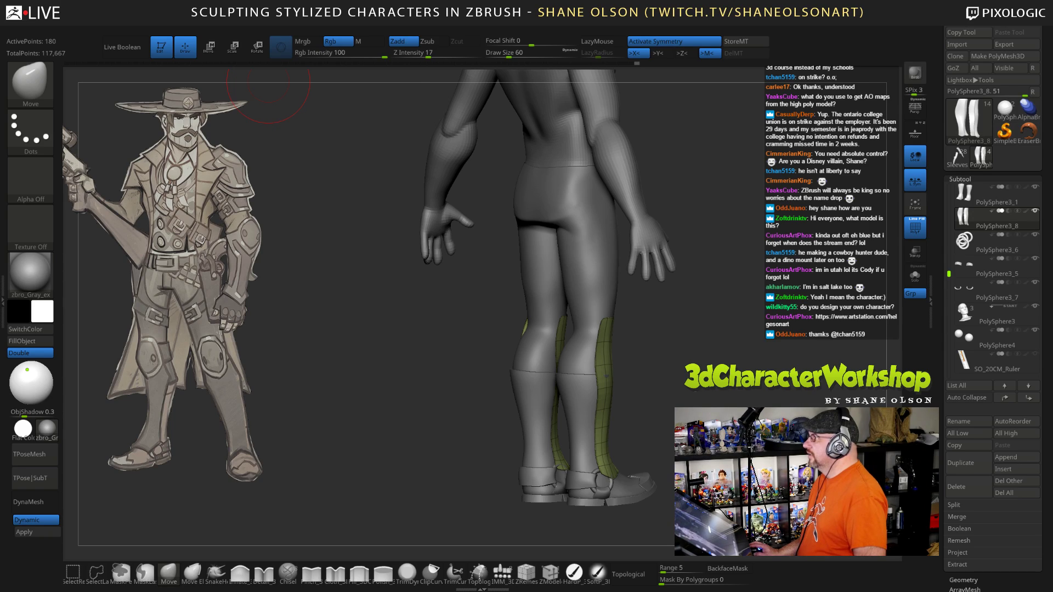
# Step: Switch to the browser and examine the sketch of the dinosaur rider and the painting of the frontier lawman with his dinosaur
pyautogui.hotkey('alt', 'Tab')
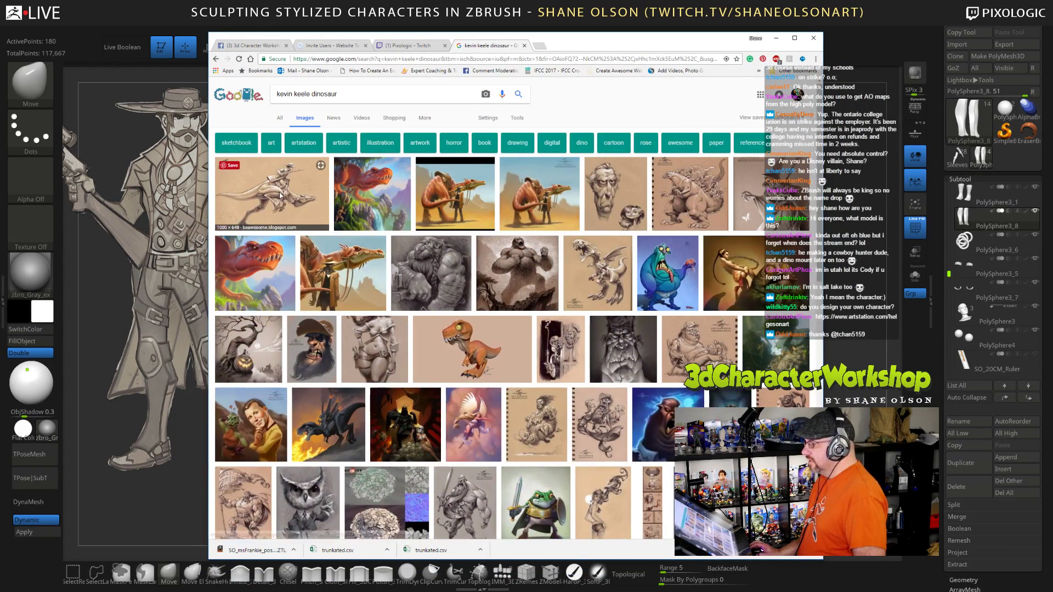
pyautogui.click(280, 195)
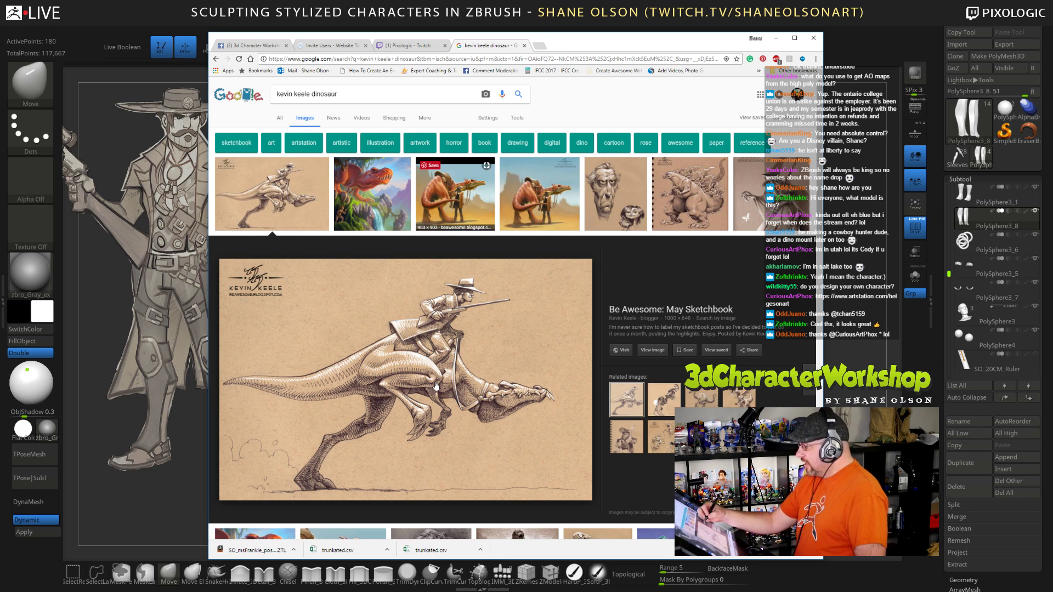
pyautogui.click(455, 195)
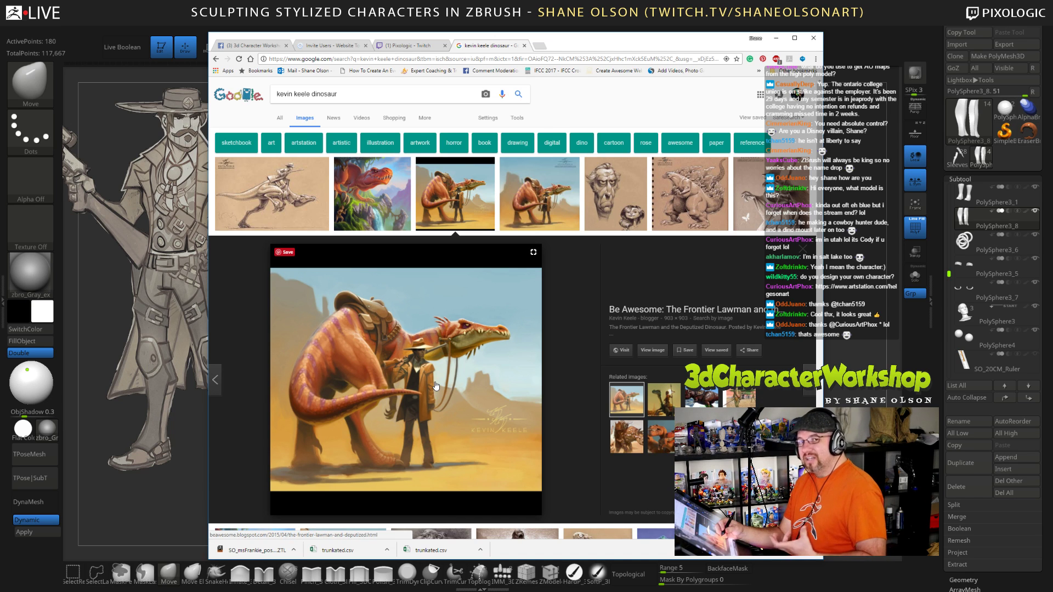
pyautogui.click(272, 194)
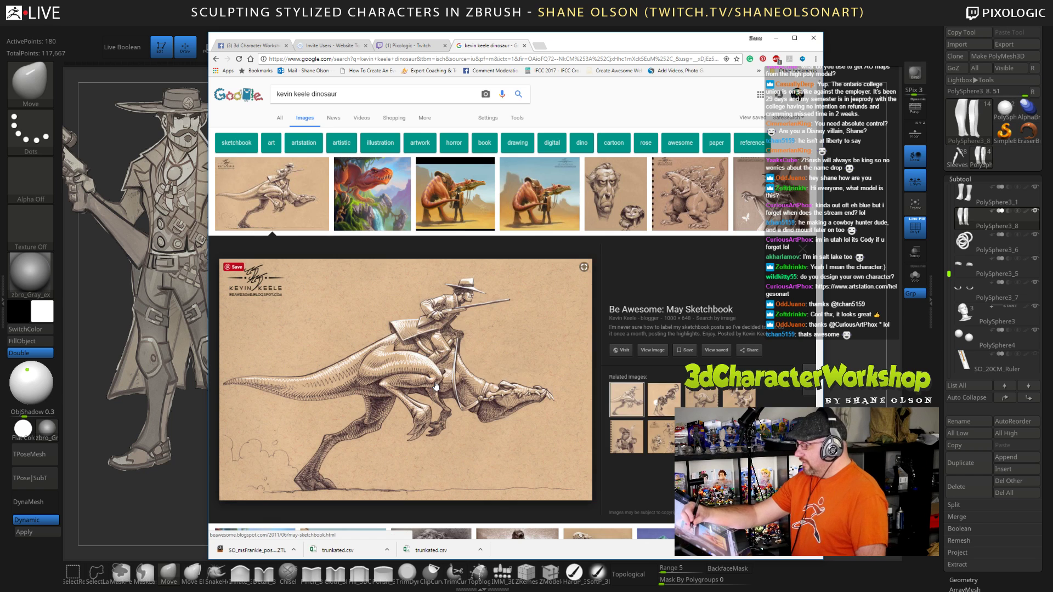
pyautogui.click(456, 194)
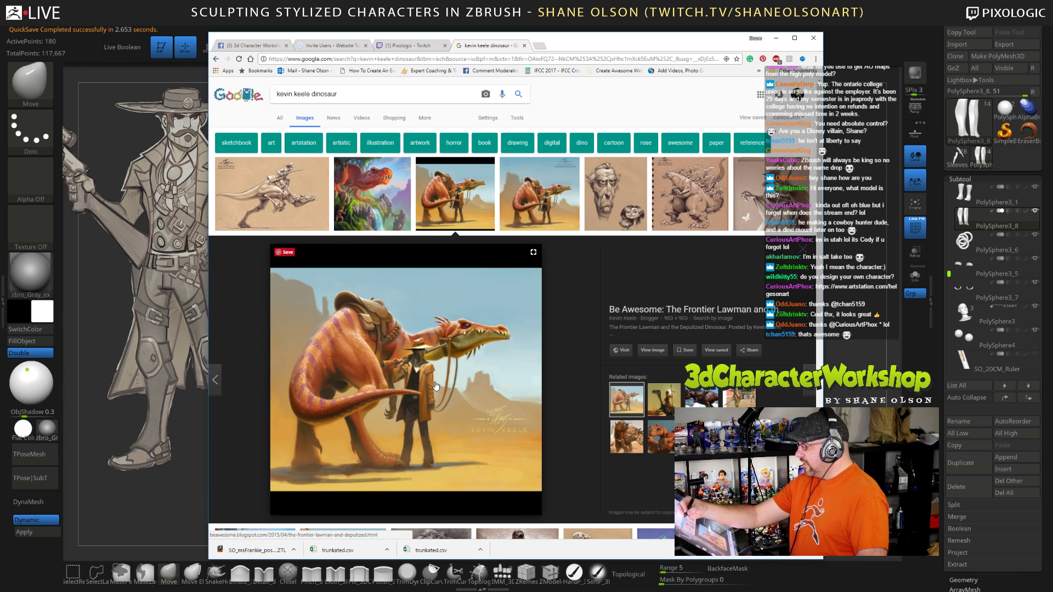
pyautogui.click(777, 38)
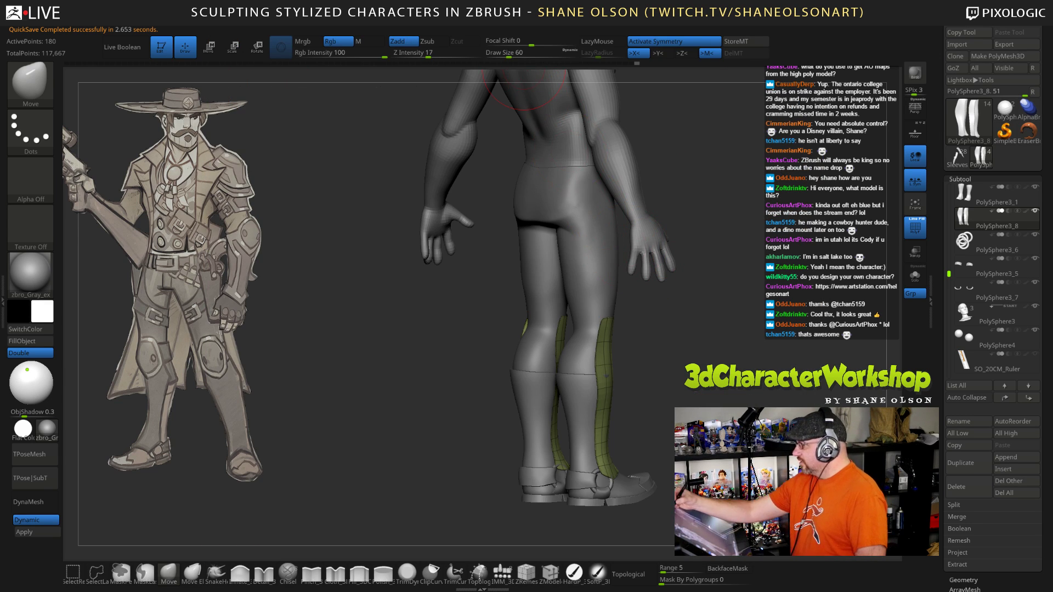
# Step: Import the colored cowboy-and-dinosaur illustration as a texture and add it to Spotlight
pyautogui.click(501, 28)
pyautogui.click(518, 80)
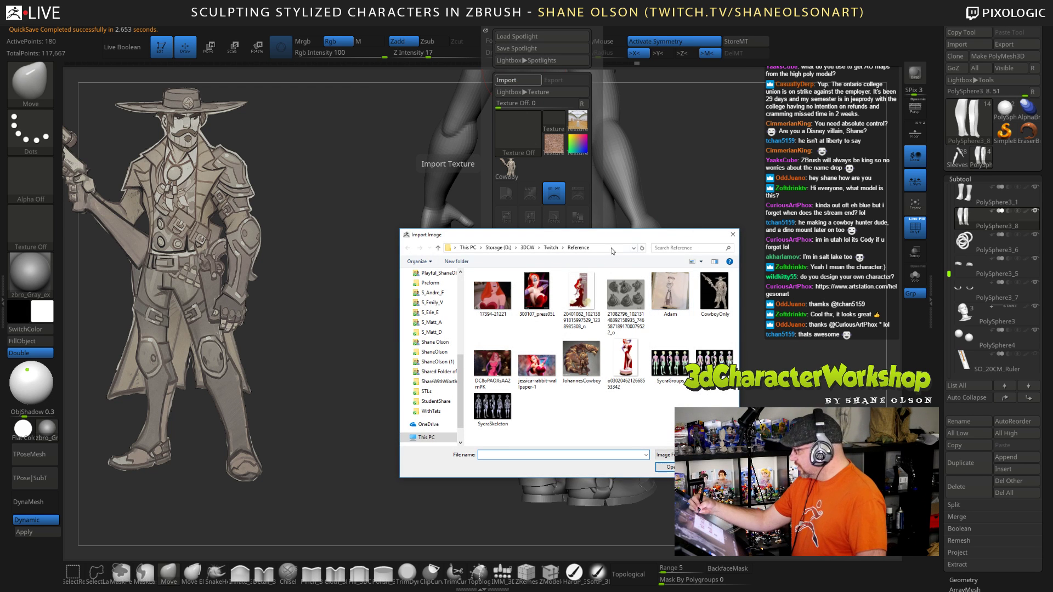
pyautogui.click(551, 248)
pyautogui.click(613, 375)
pyautogui.click(669, 469)
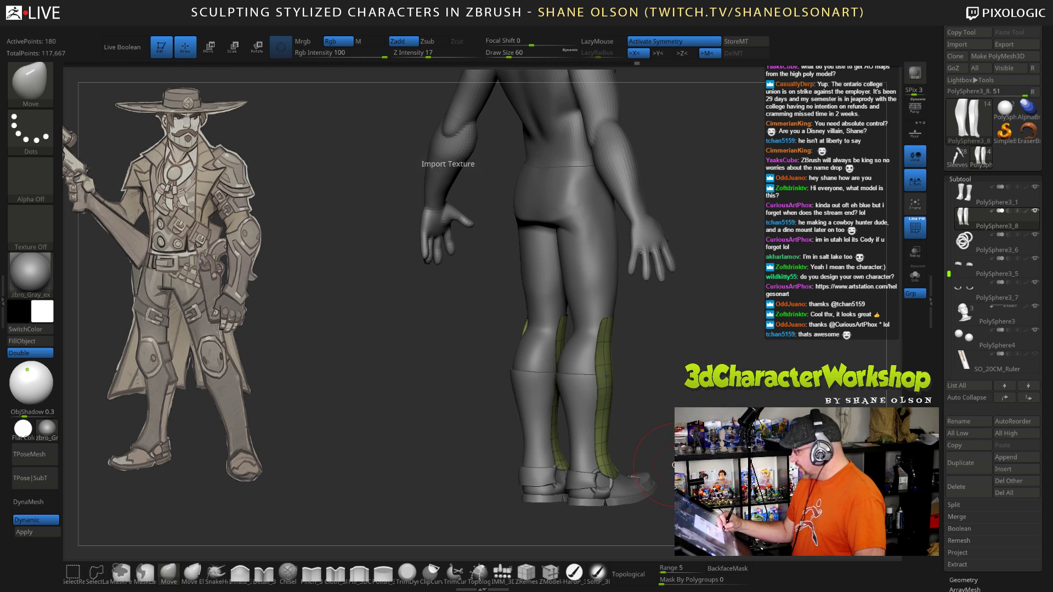
pyautogui.click(500, 26)
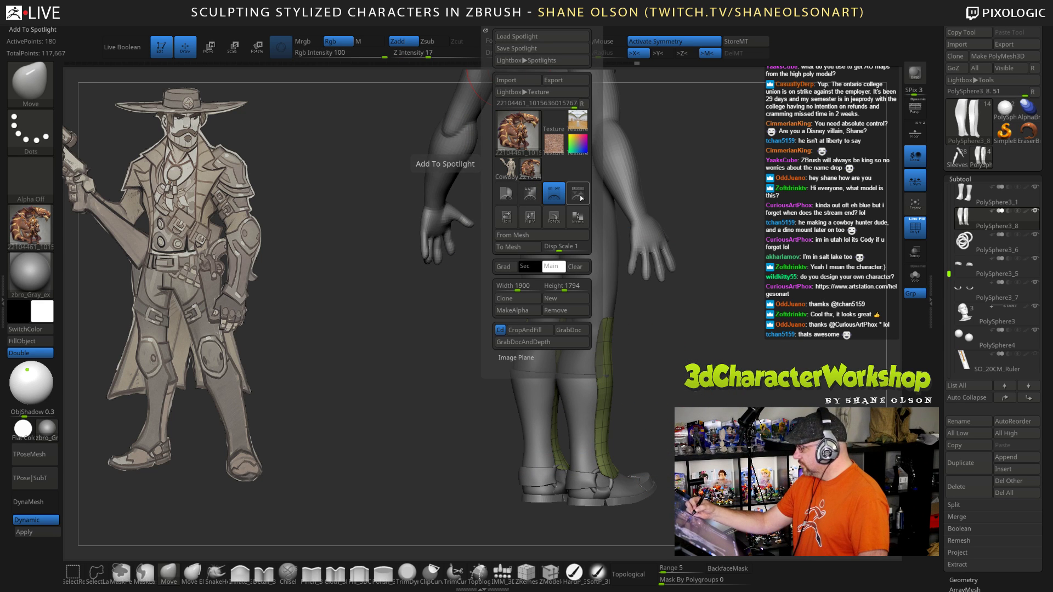
pyautogui.click(576, 198)
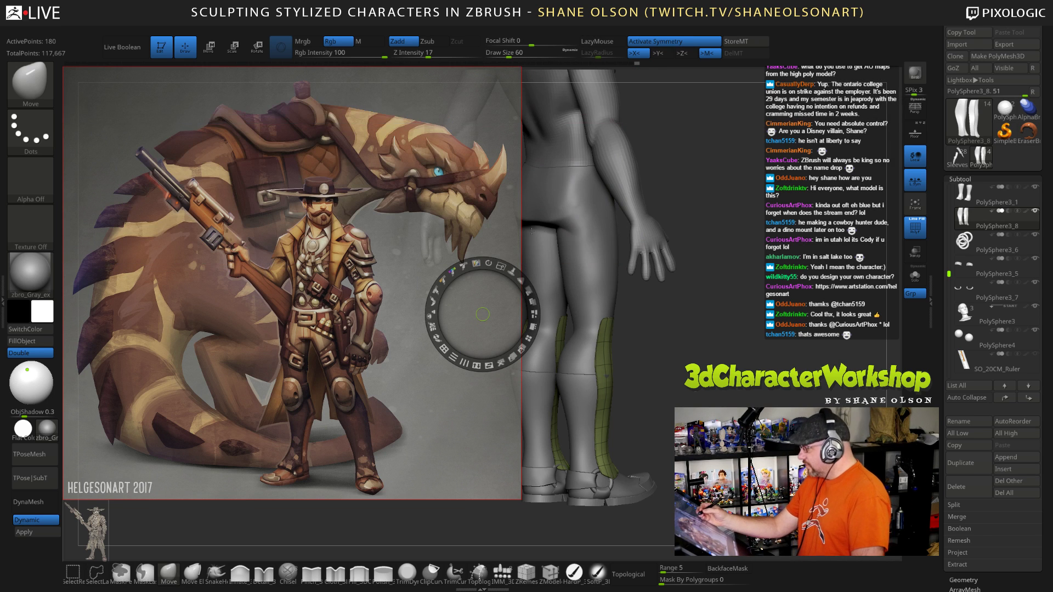
# Step: Reposition and scale the colored cowboy-and-dinosaur illustration for viewing, and remove it from Spotlight
pyautogui.moveTo(529, 291); pyautogui.dragTo(647, 325)
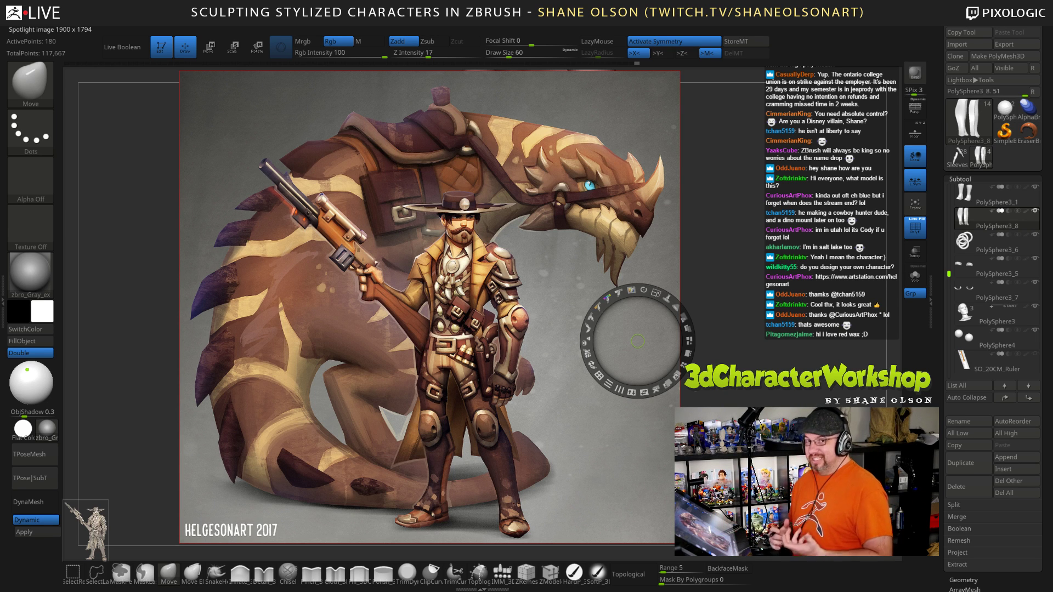
pyautogui.moveTo(656, 292); pyautogui.dragTo(659, 293)
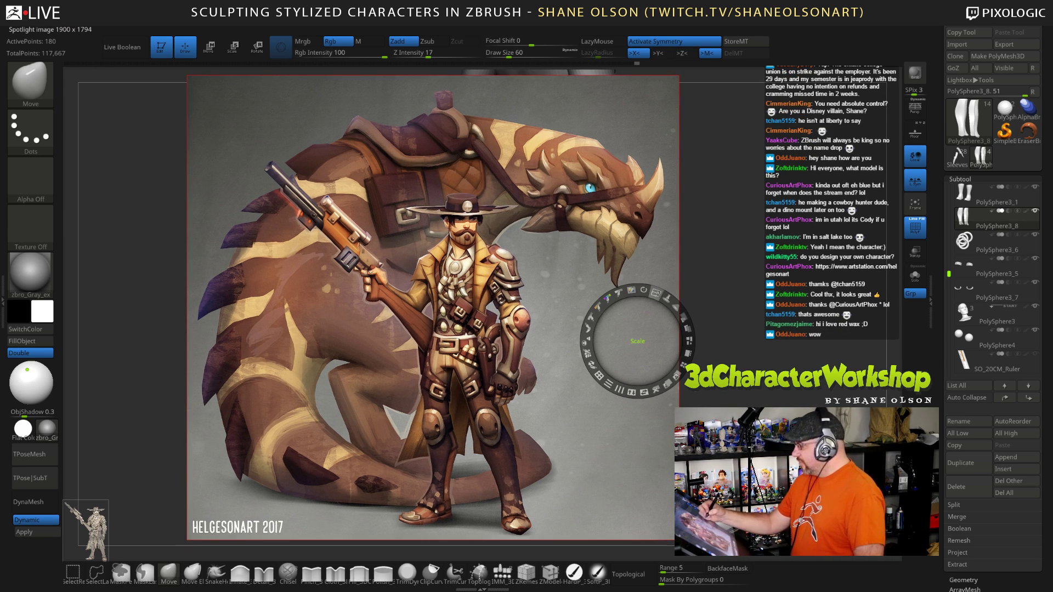
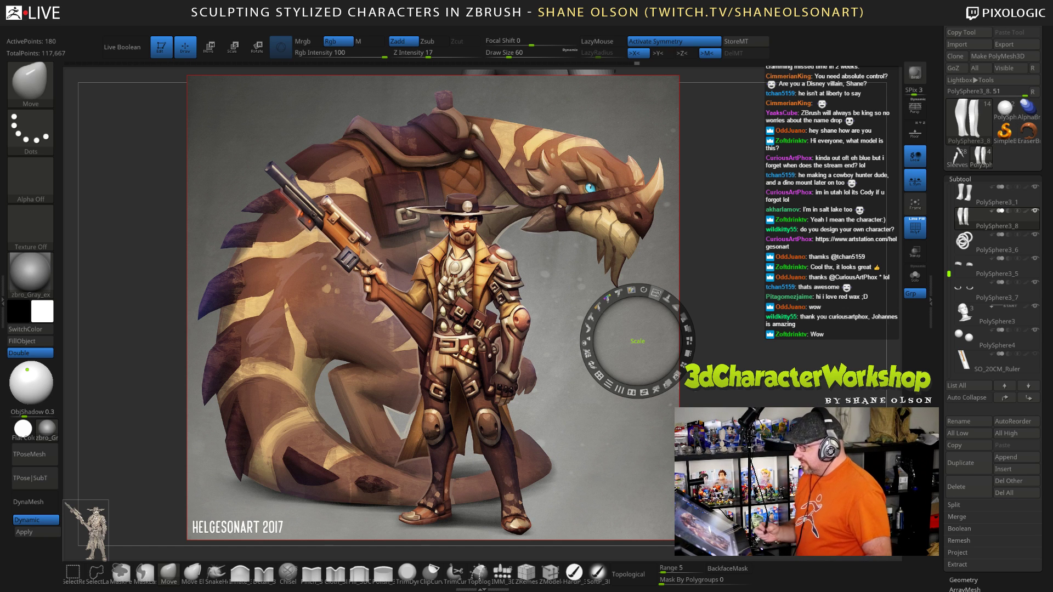
pyautogui.moveTo(657, 292); pyautogui.dragTo(368, 241)
pyautogui.moveTo(386, 195); pyautogui.dragTo(379, 195)
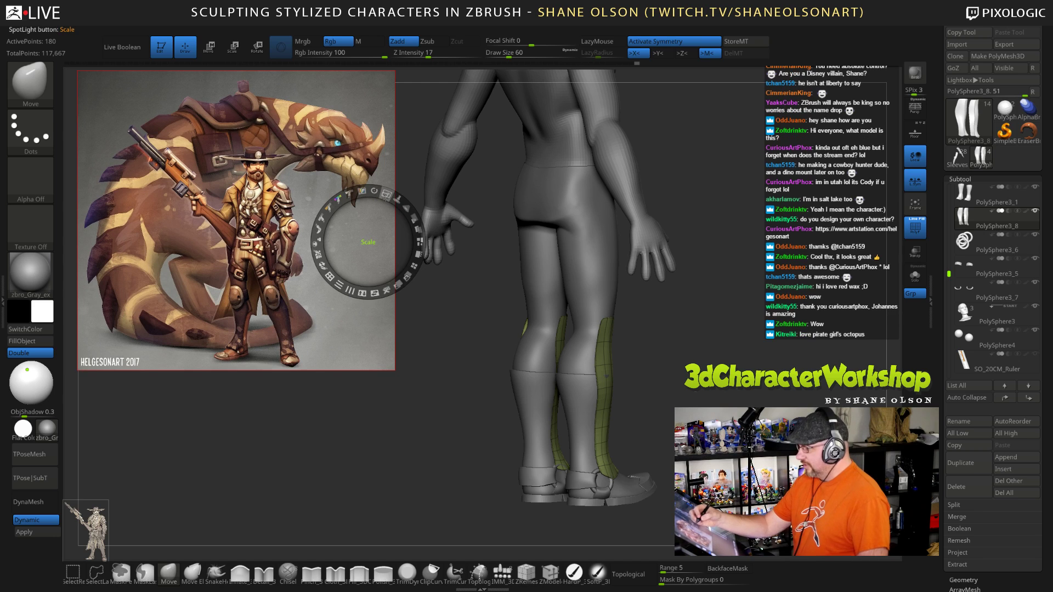
pyautogui.click(387, 290)
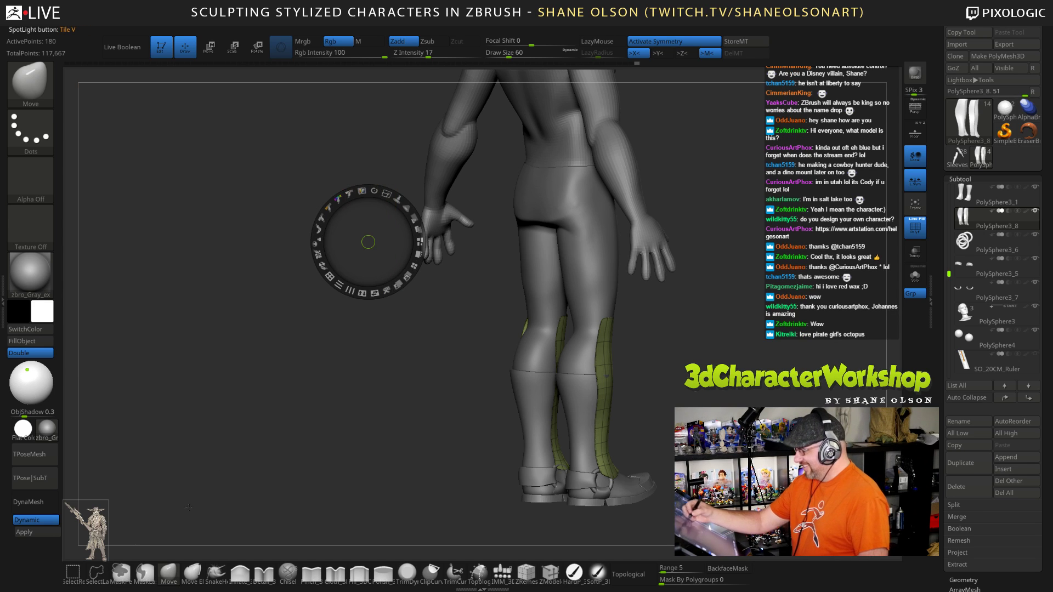
# Step: Enlarge the cowboy concept sketch in Spotlight, position it beside the model, and exit Spotlight editing
pyautogui.click(120, 504)
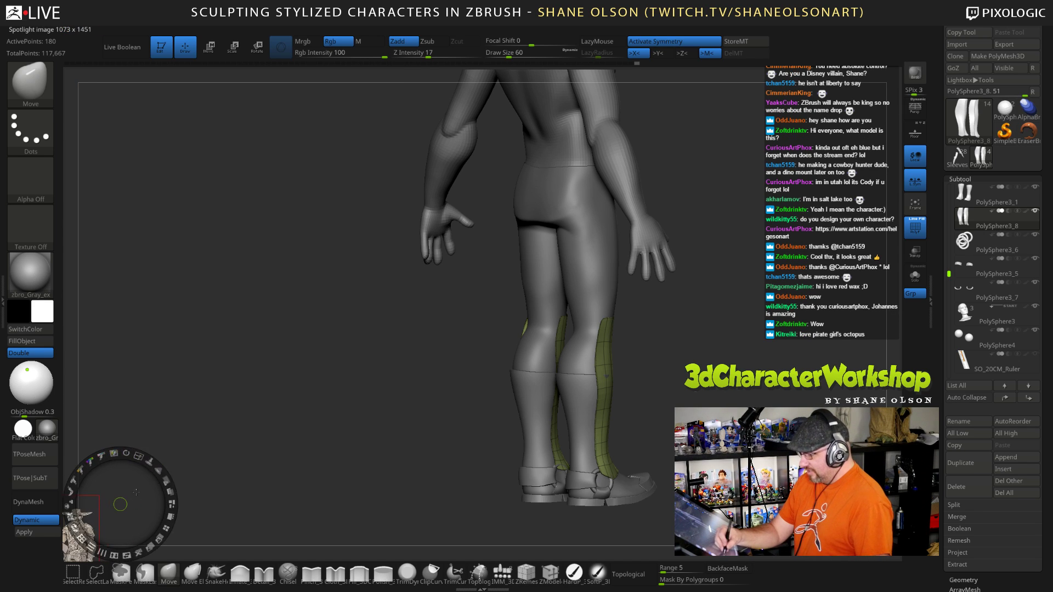
pyautogui.moveTo(137, 493); pyautogui.dragTo(237, 281)
pyautogui.click(236, 239)
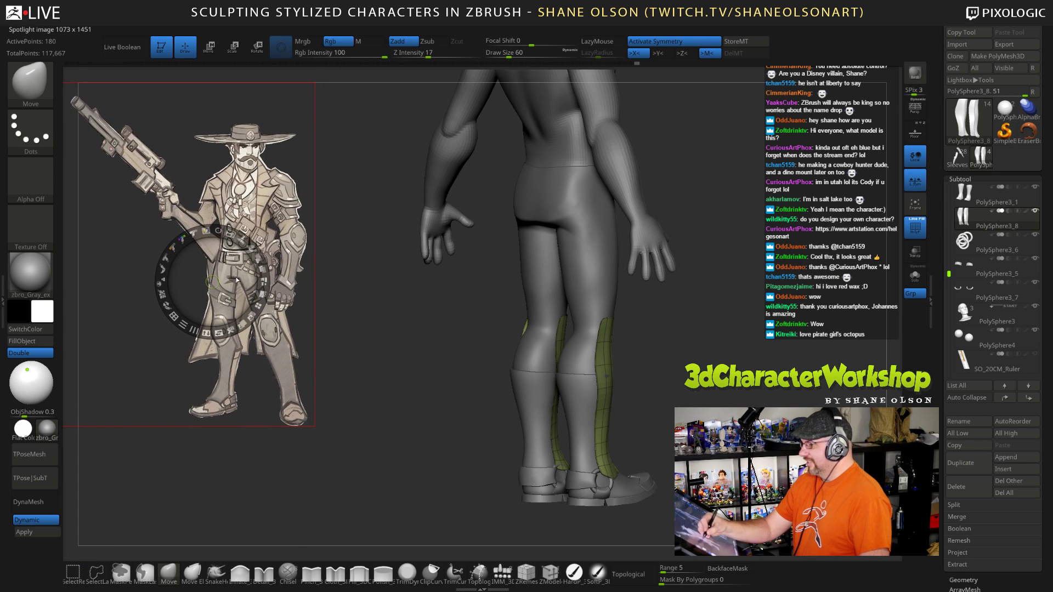
pyautogui.moveTo(232, 235); pyautogui.dragTo(237, 298)
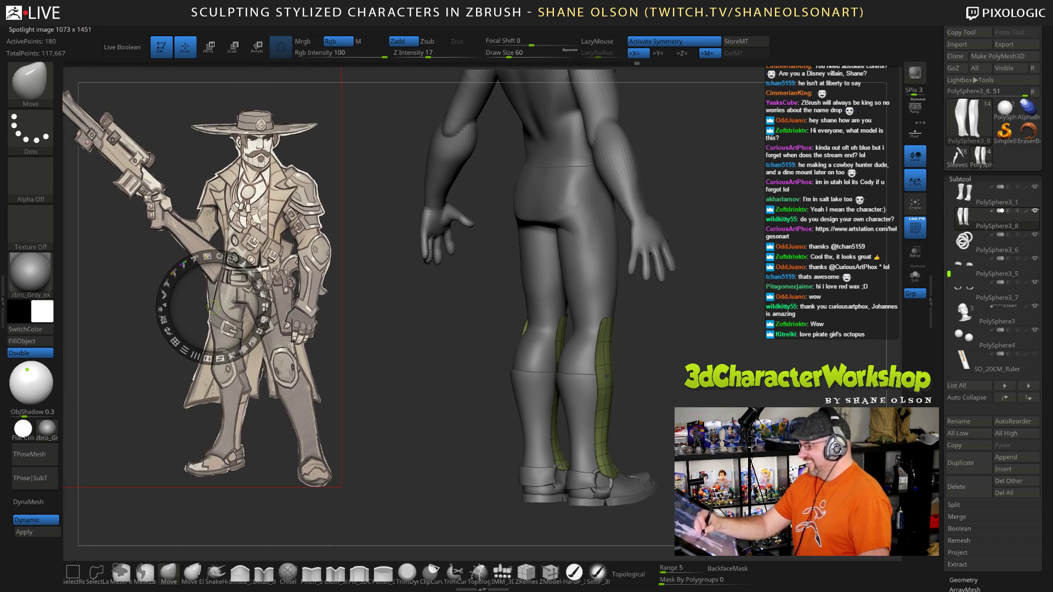
pyautogui.press('z')
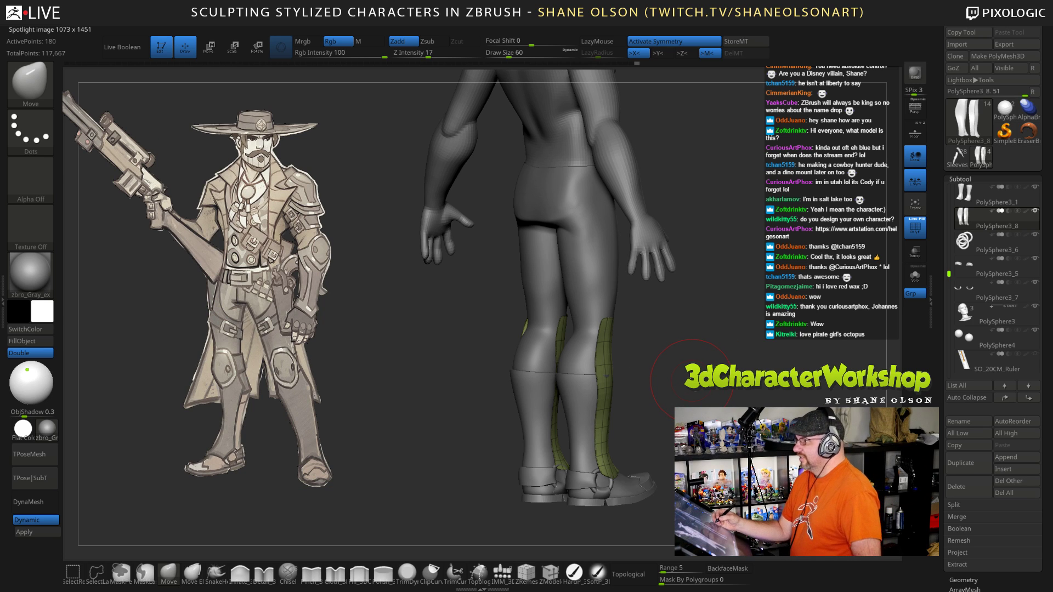
# Step: Switch to the browser to check the Pixologic Twitch channel page, and return to ZBrush
pyautogui.hotkey('alt', 'Tab')
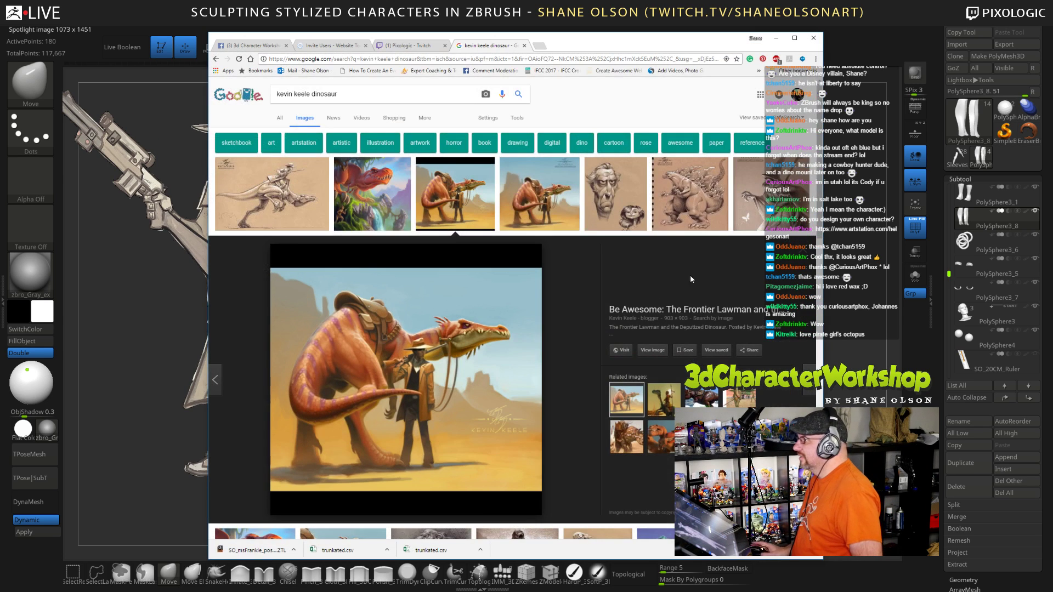
pyautogui.click(411, 46)
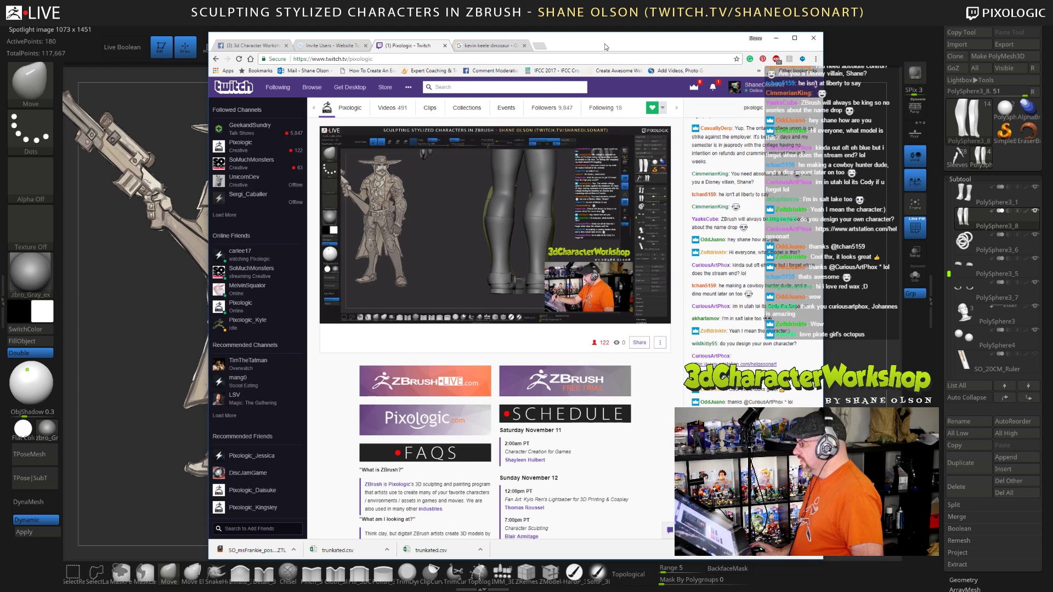
pyautogui.hotkey('alt', 'Tab')
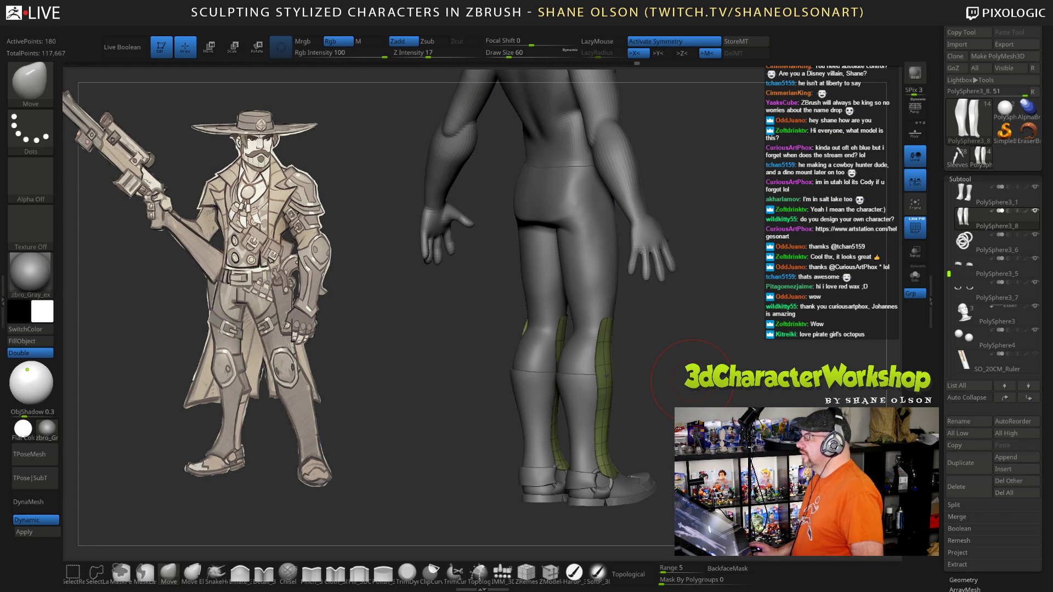
# Step: Set the draw size to 39 and adjust the shin piece's lower edge at the ankle from the side
pyautogui.moveTo(686, 180); pyautogui.dragTo(779, 195)
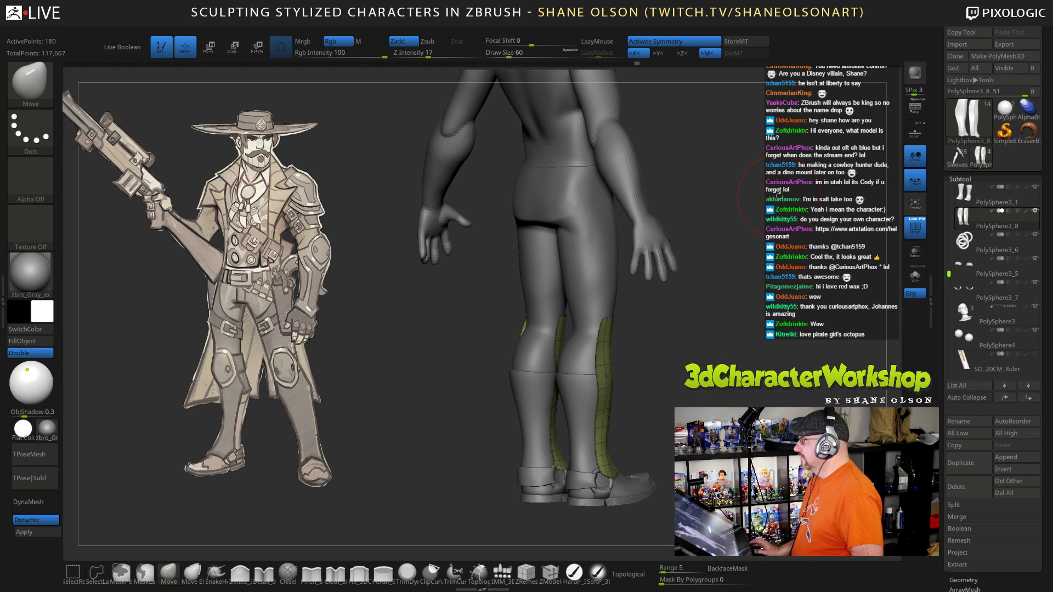
pyautogui.moveTo(727, 318)
pyautogui.mouseDown()
pyautogui.moveTo(782, 316)
pyautogui.moveTo(730, 315)
pyautogui.mouseUp()
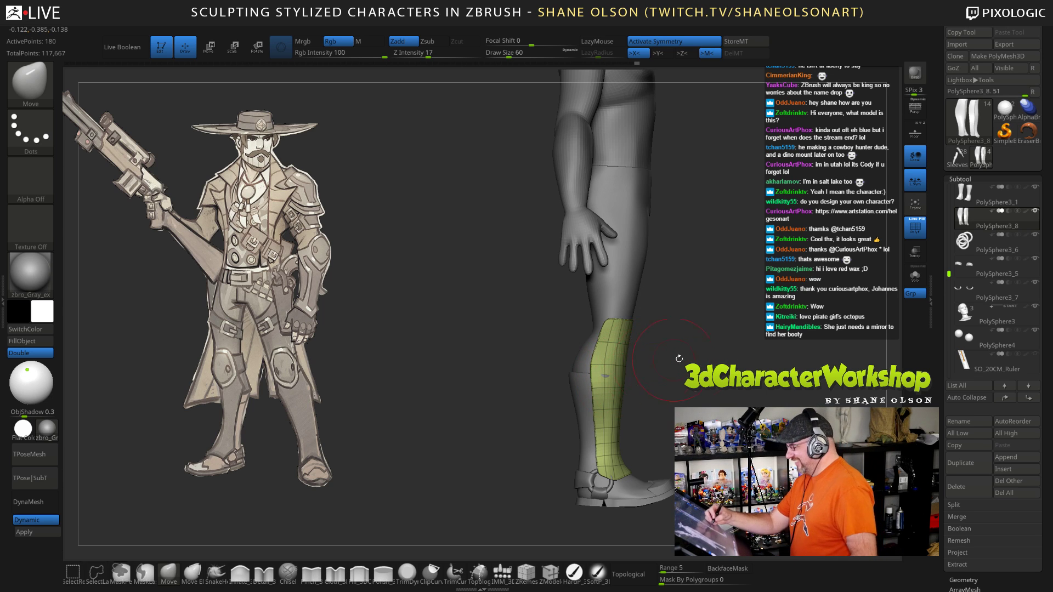
pyautogui.moveTo(678, 359)
pyautogui.mouseDown()
pyautogui.moveTo(708, 350)
pyautogui.moveTo(686, 378)
pyautogui.moveTo(694, 396)
pyautogui.moveTo(729, 389)
pyautogui.moveTo(666, 387)
pyautogui.mouseUp()
pyautogui.click(504, 54)
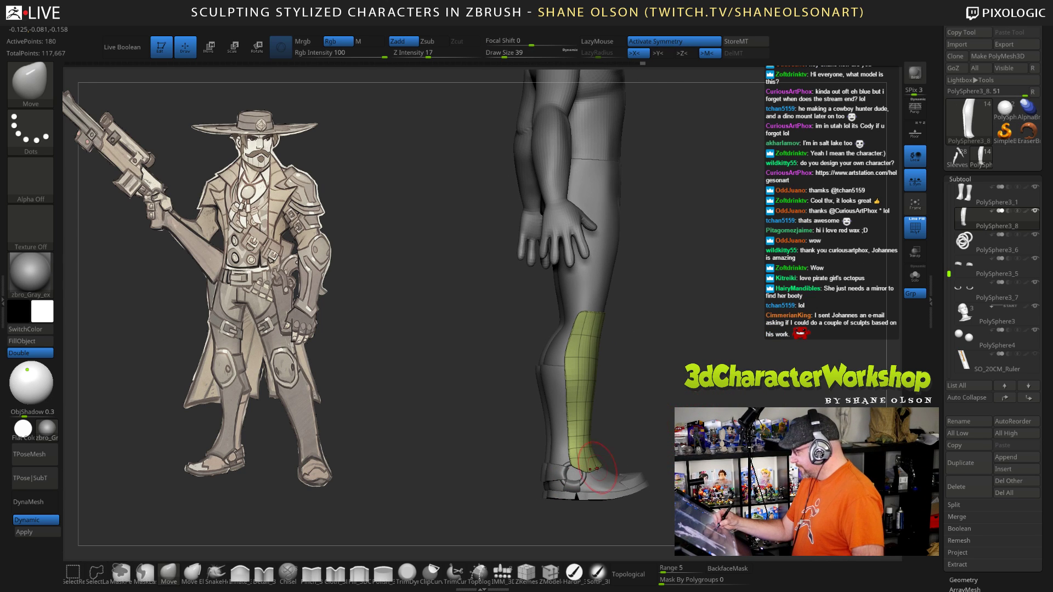
pyautogui.moveTo(580, 460); pyautogui.dragTo(594, 465)
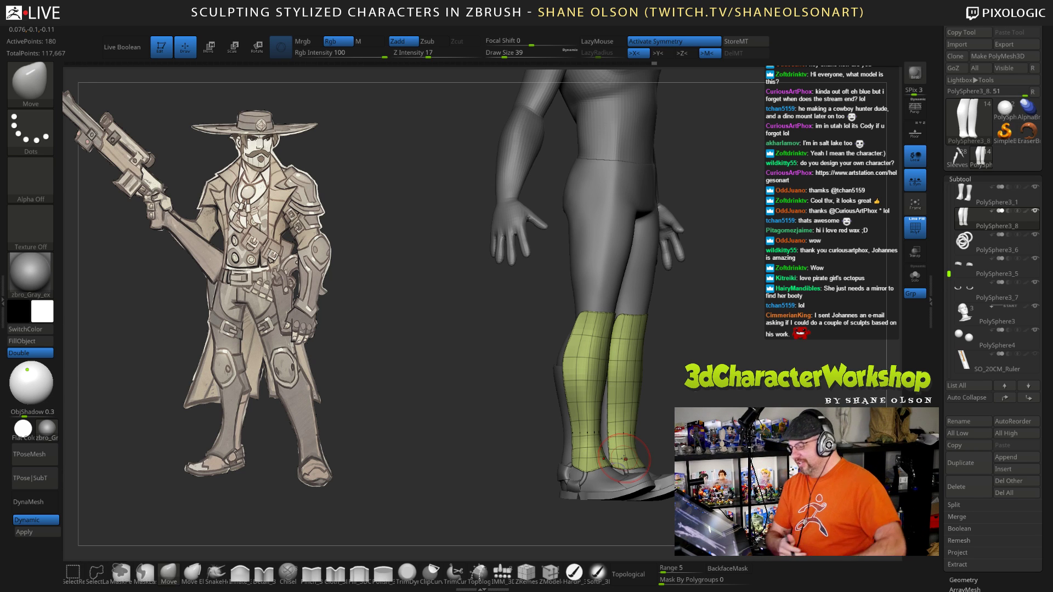
# Step: Set the draw size to 62 and reshape the shin piece's side profile around the knee and calf
pyautogui.moveTo(724, 362); pyautogui.dragTo(752, 381)
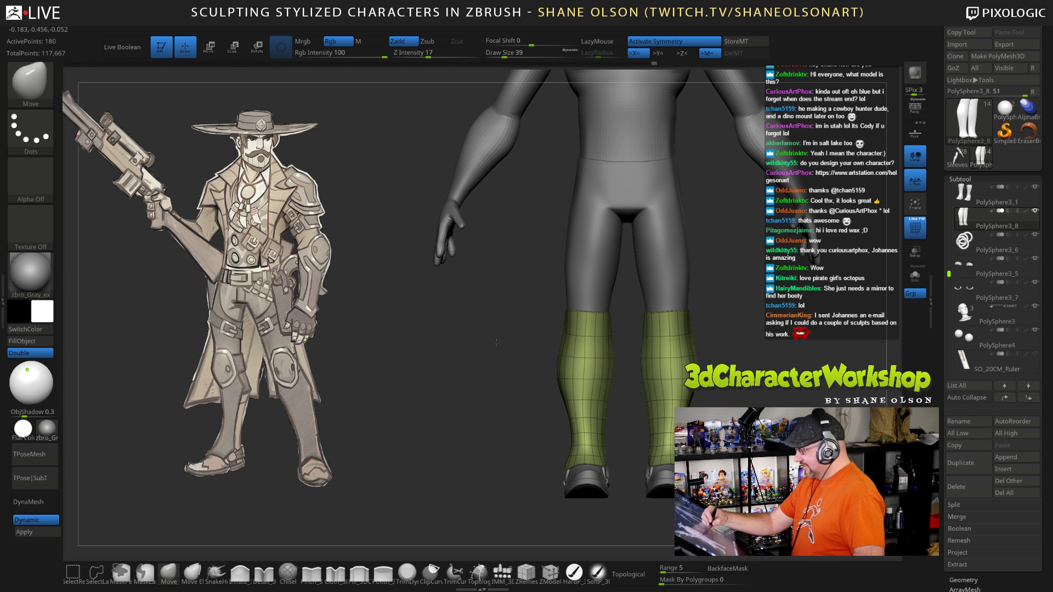
pyautogui.moveTo(494, 342)
pyautogui.mouseDown()
pyautogui.moveTo(689, 329)
pyautogui.moveTo(719, 342)
pyautogui.mouseUp()
pyautogui.press('s')
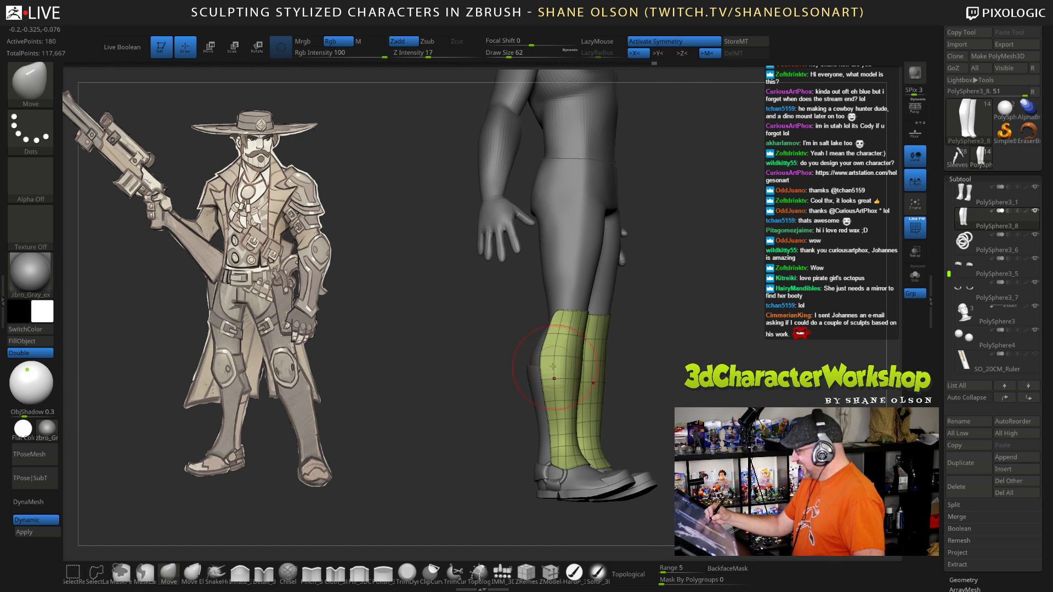
pyautogui.keyDown('shift'); pyautogui.moveTo(559, 333); pyautogui.dragTo(555, 340); pyautogui.keyUp('shift')
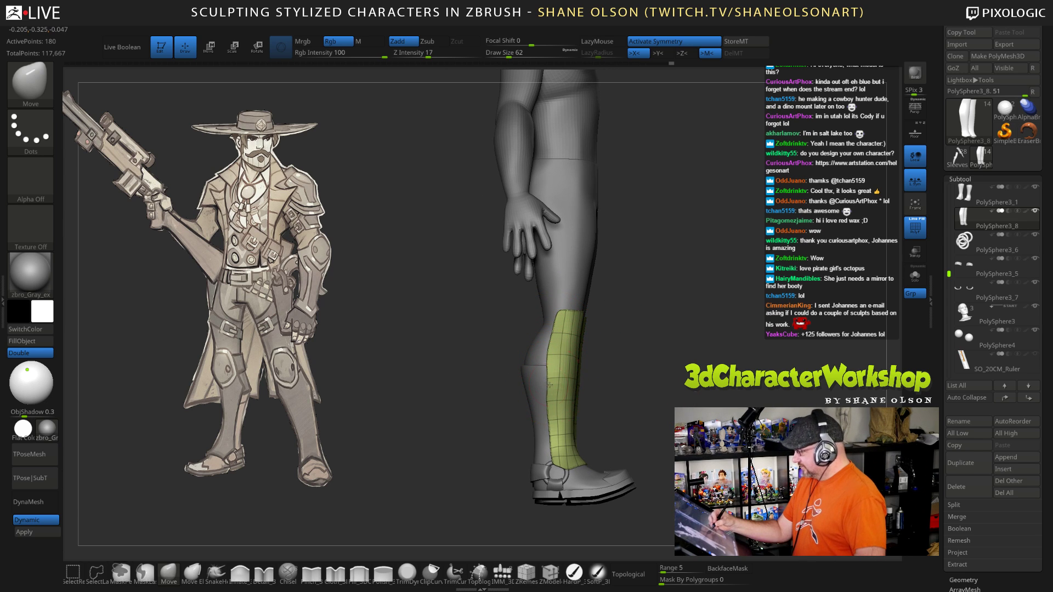
pyautogui.moveTo(690, 390)
pyautogui.mouseDown()
pyautogui.moveTo(658, 346)
pyautogui.moveTo(657, 326)
pyautogui.moveTo(628, 322)
pyautogui.mouseUp()
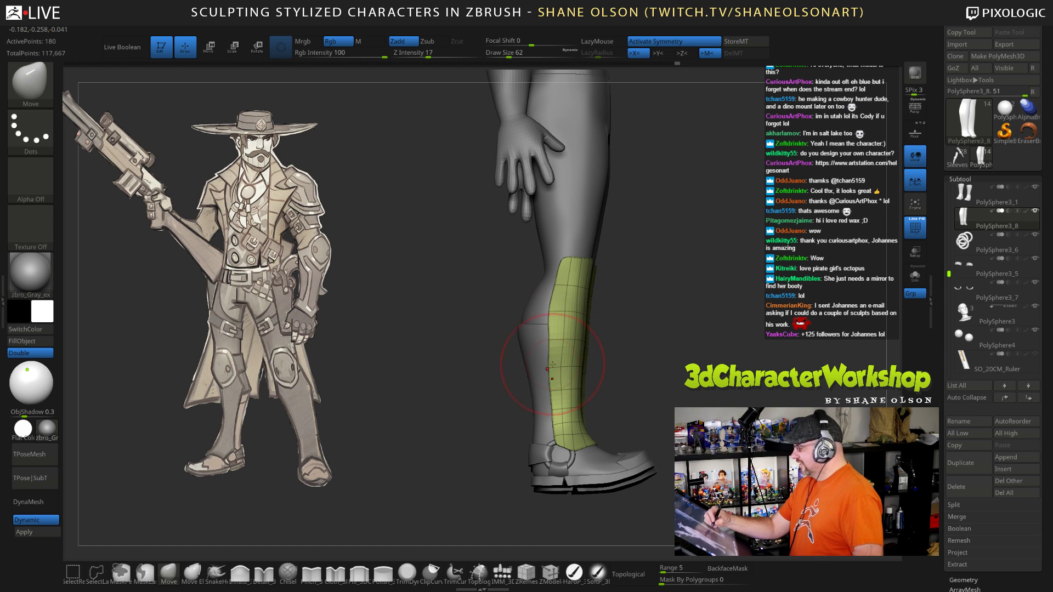
pyautogui.moveTo(575, 349)
pyautogui.mouseDown()
pyautogui.moveTo(571, 364)
pyautogui.moveTo(555, 364)
pyautogui.mouseUp()
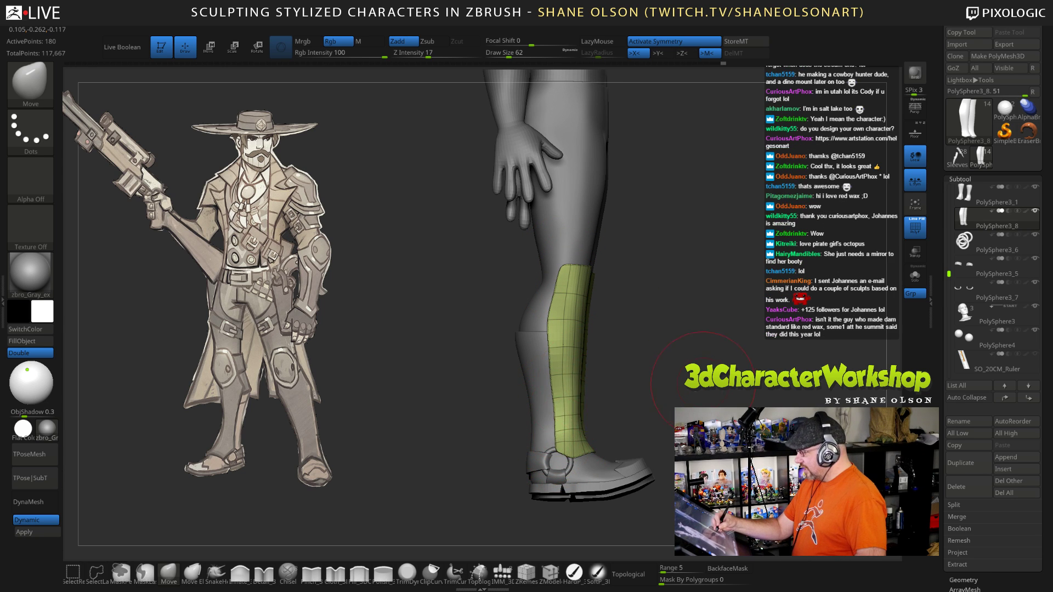
# Step: Adjust the shin piece's knee and outer calf contour from three-quarter views so it fits the leg beneath
pyautogui.moveTo(647, 395); pyautogui.dragTo(704, 399)
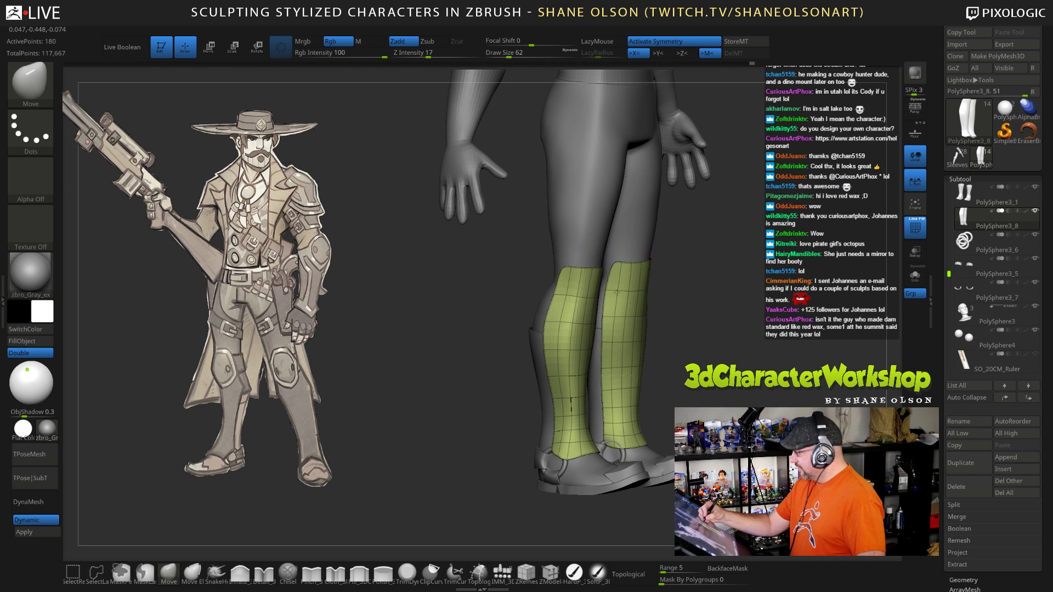
pyautogui.moveTo(686, 348)
pyautogui.mouseDown()
pyautogui.moveTo(721, 346)
pyautogui.moveTo(712, 335)
pyautogui.moveTo(715, 355)
pyautogui.moveTo(688, 356)
pyautogui.moveTo(712, 330)
pyautogui.moveTo(653, 277)
pyautogui.moveTo(663, 286)
pyautogui.moveTo(657, 300)
pyautogui.mouseUp()
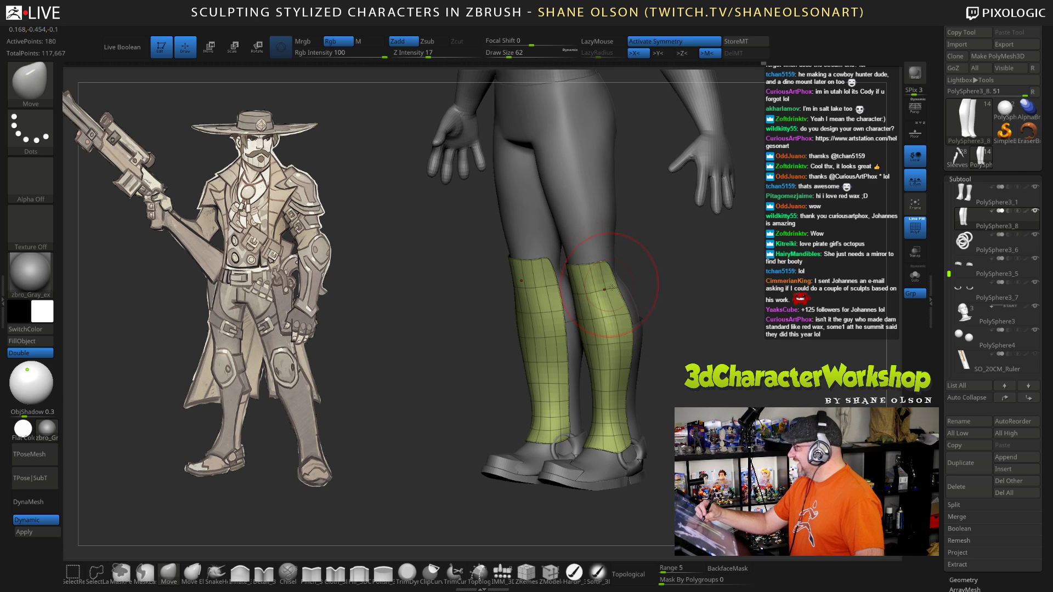
pyautogui.moveTo(680, 341); pyautogui.dragTo(667, 344)
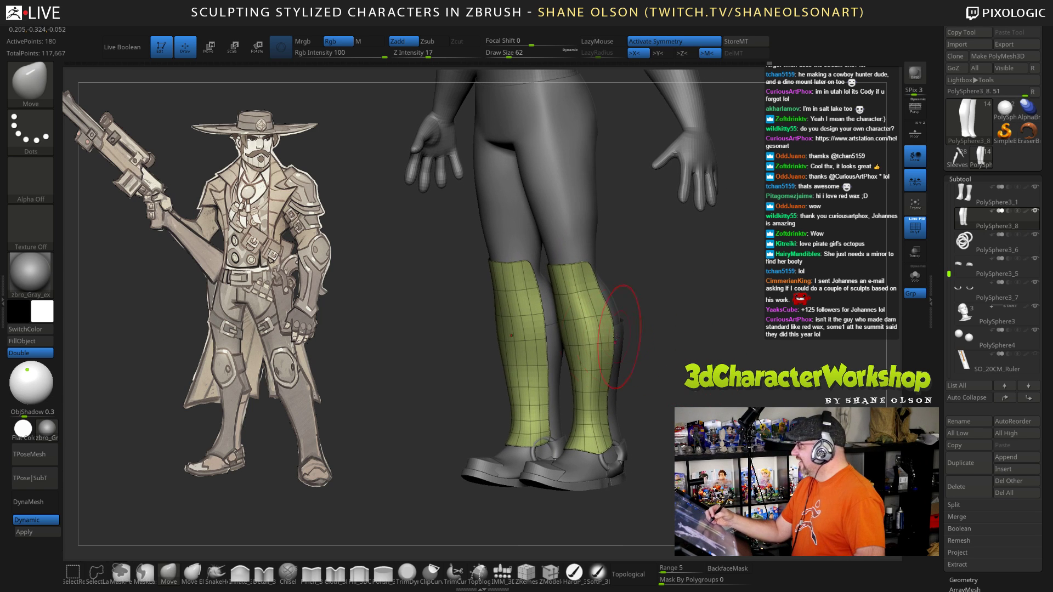
pyautogui.moveTo(658, 307)
pyautogui.mouseDown()
pyautogui.moveTo(686, 308)
pyautogui.moveTo(584, 317)
pyautogui.mouseUp()
pyautogui.press('shift')
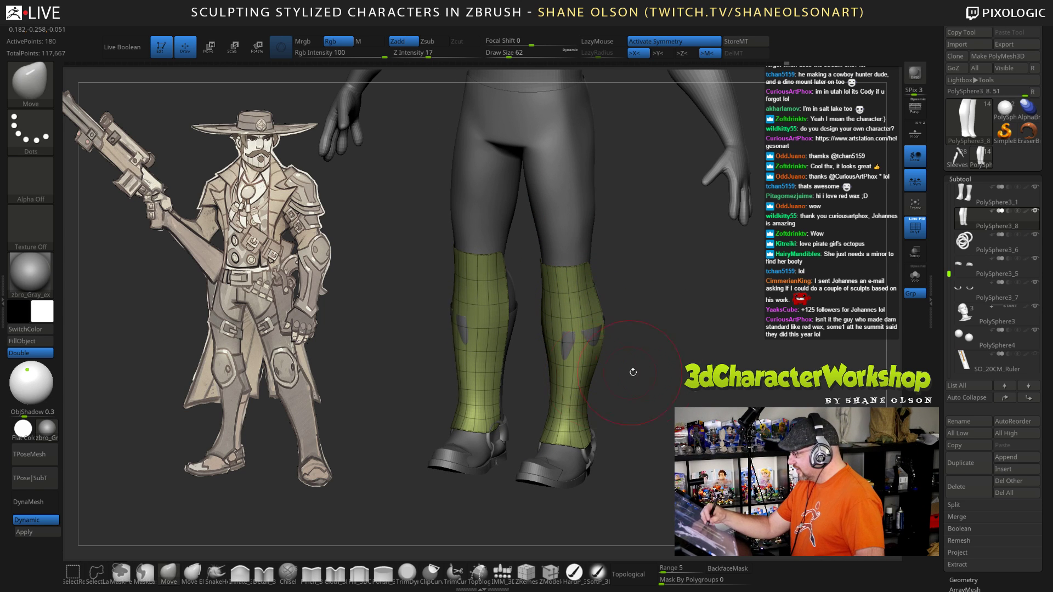
# Step: Smooth the shin piece's mesh from the knee down to the ankle
pyautogui.moveTo(631, 371)
pyautogui.mouseDown()
pyautogui.moveTo(598, 378)
pyautogui.moveTo(612, 374)
pyautogui.moveTo(604, 372)
pyautogui.mouseUp()
pyautogui.press('shift')
pyautogui.moveTo(568, 274)
pyautogui.keyDown('shift'); pyautogui.mouseDown()
pyautogui.moveTo(544, 400)
pyautogui.moveTo(604, 401)
pyautogui.moveTo(592, 439)
pyautogui.mouseUp(); pyautogui.keyUp('shift')
pyautogui.press('shift')
pyautogui.moveTo(640, 390); pyautogui.dragTo(554, 390)
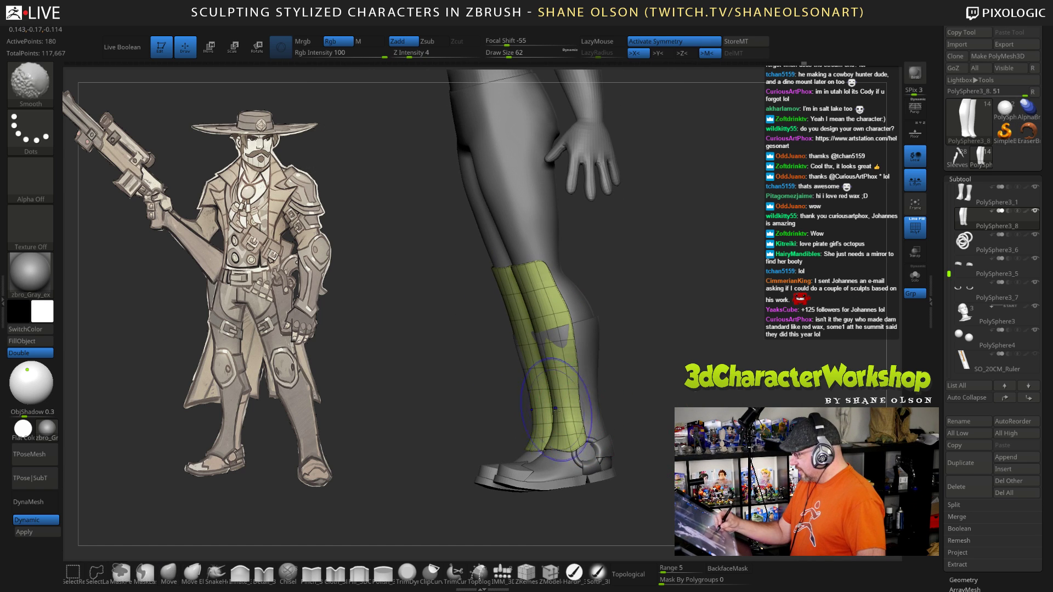
pyautogui.keyDown('shift'); pyautogui.moveTo(573, 436); pyautogui.dragTo(561, 395); pyautogui.keyUp('shift')
pyautogui.moveTo(627, 364)
pyautogui.mouseDown()
pyautogui.moveTo(595, 346)
pyautogui.moveTo(539, 348)
pyautogui.mouseUp()
# Step: Increase the draw size to 80 and reshape the inner calf of the shin piece
pyautogui.moveTo(652, 341); pyautogui.dragTo(602, 338)
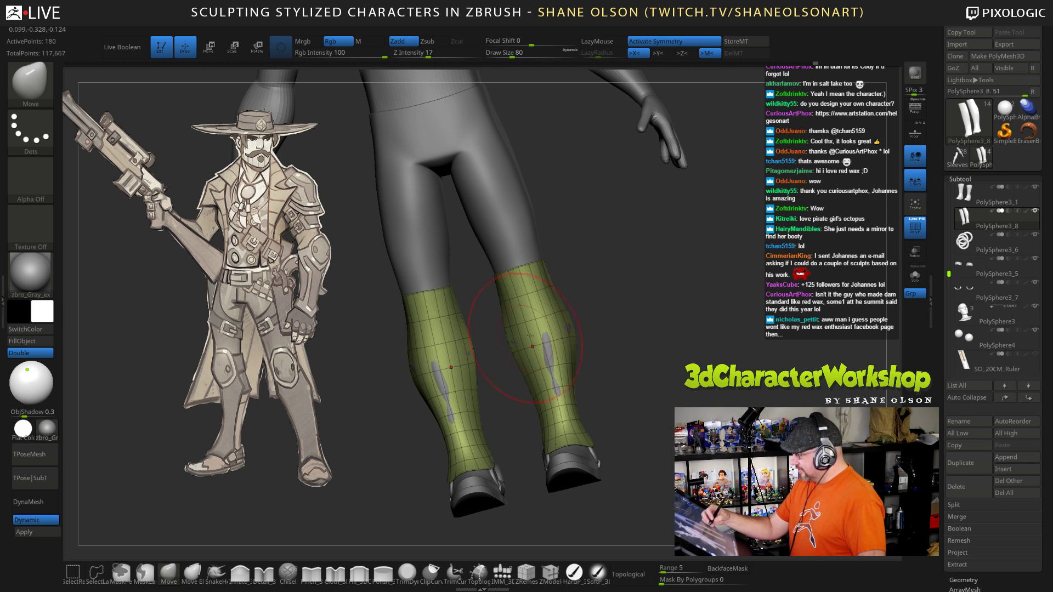
pyautogui.moveTo(626, 376)
pyautogui.mouseDown()
pyautogui.moveTo(610, 384)
pyautogui.moveTo(632, 382)
pyautogui.mouseUp()
pyautogui.moveTo(537, 362); pyautogui.dragTo(530, 362)
pyautogui.moveTo(651, 381)
pyautogui.mouseDown()
pyautogui.moveTo(673, 373)
pyautogui.moveTo(614, 357)
pyautogui.moveTo(654, 380)
pyautogui.mouseUp()
pyautogui.press('shift')
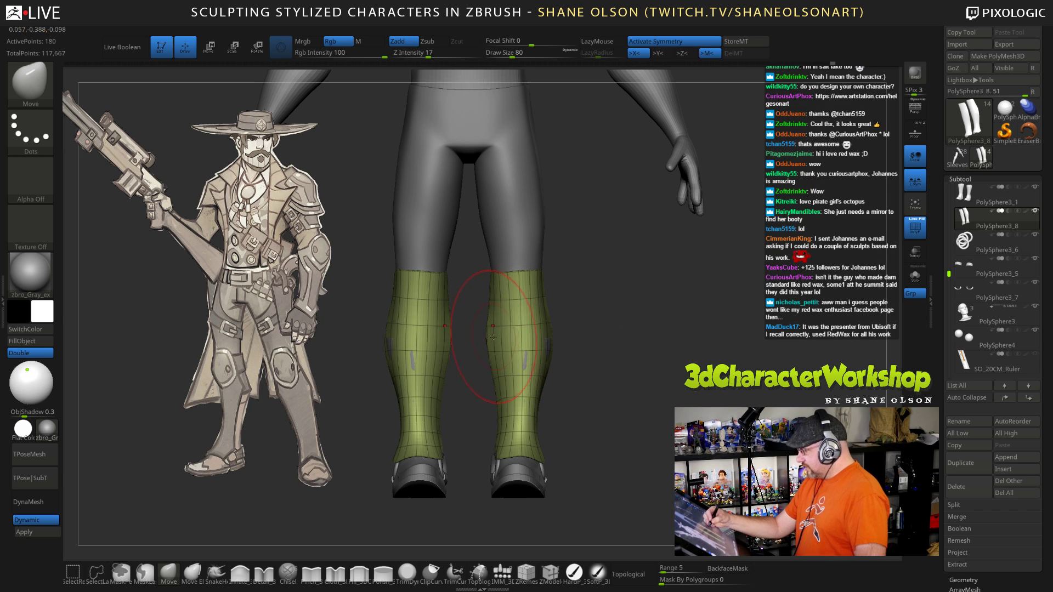
# Step: Refine the shin piece's front silhouette around the knee, using draw size 47 inside and 34 at the outer edge
pyautogui.press('s')
pyautogui.moveTo(578, 351); pyautogui.dragTo(571, 351)
pyautogui.moveTo(488, 346); pyautogui.dragTo(491, 346)
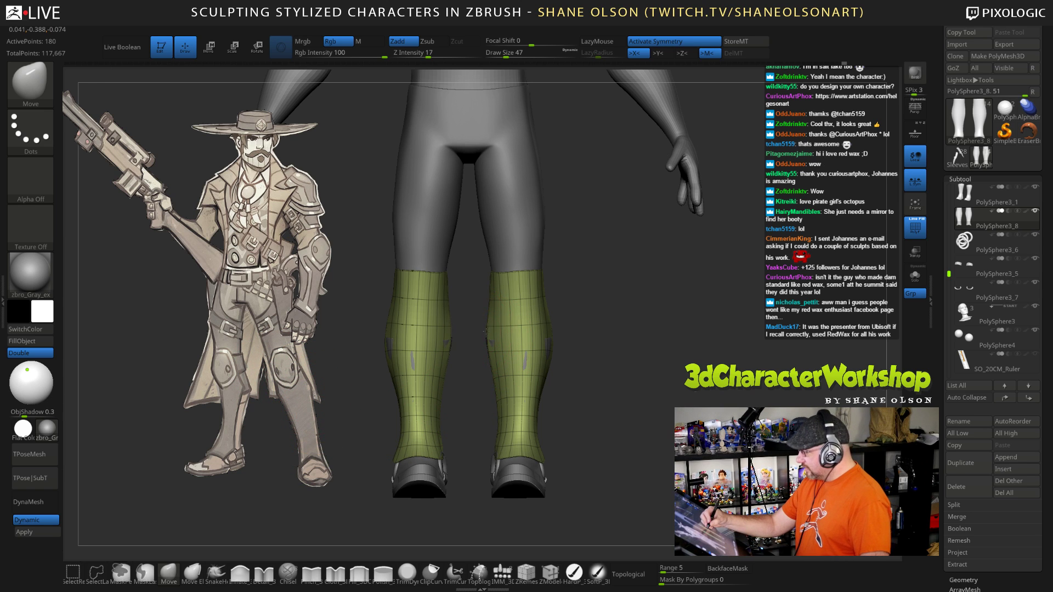
pyautogui.keyDown('alt'); pyautogui.moveTo(595, 316); pyautogui.dragTo(628, 323); pyautogui.keyUp('alt')
pyautogui.press('s')
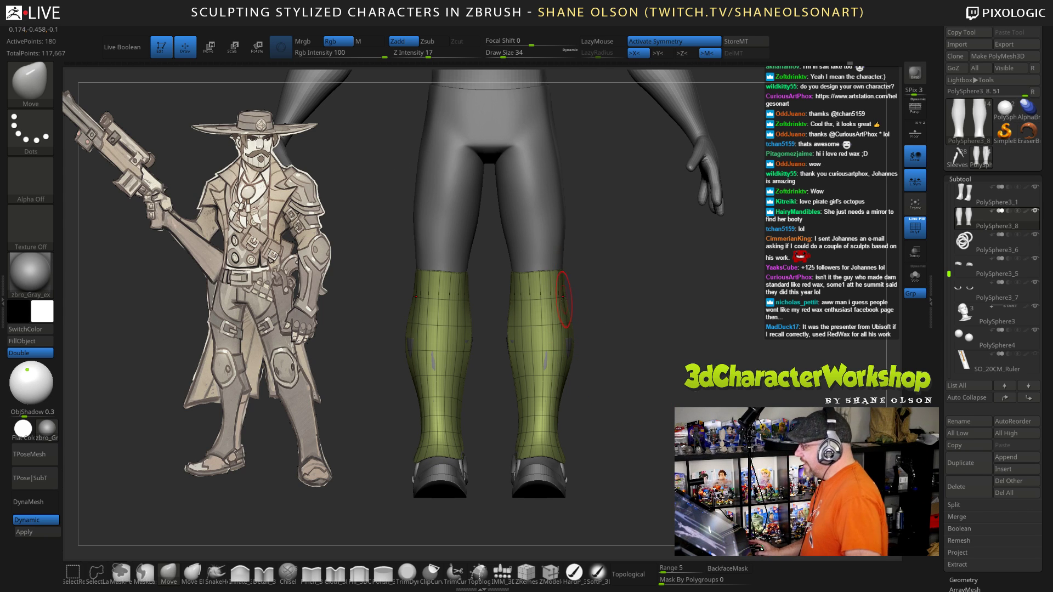
# Step: Smooth the shin piece above the knee, and adjust its upper side edge with the Move brush at draw size 43
pyautogui.moveTo(687, 285); pyautogui.dragTo(722, 298)
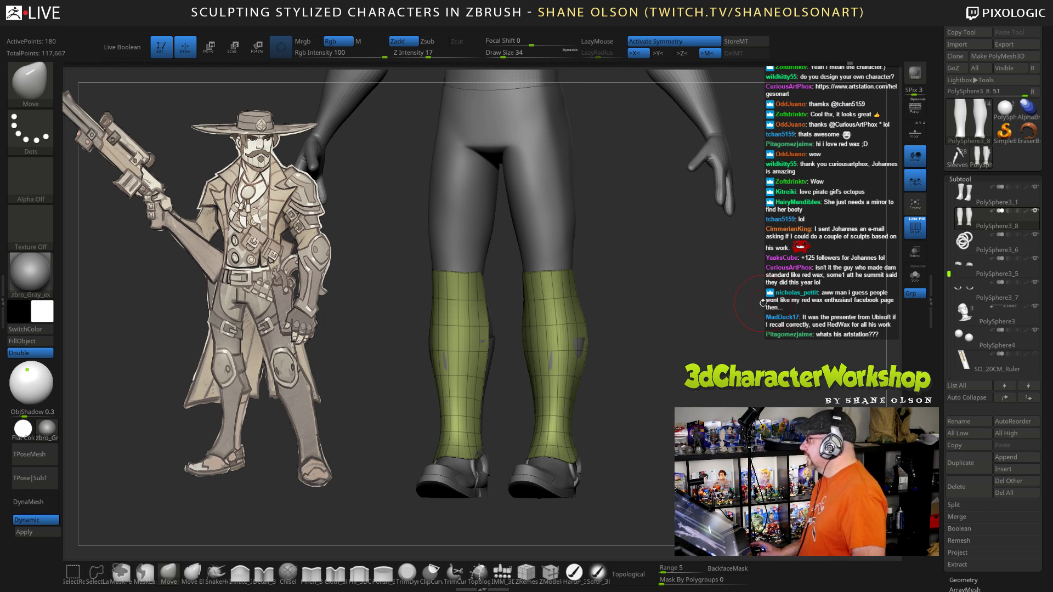
pyautogui.moveTo(724, 290)
pyautogui.mouseDown()
pyautogui.moveTo(727, 275)
pyautogui.moveTo(732, 288)
pyautogui.mouseUp()
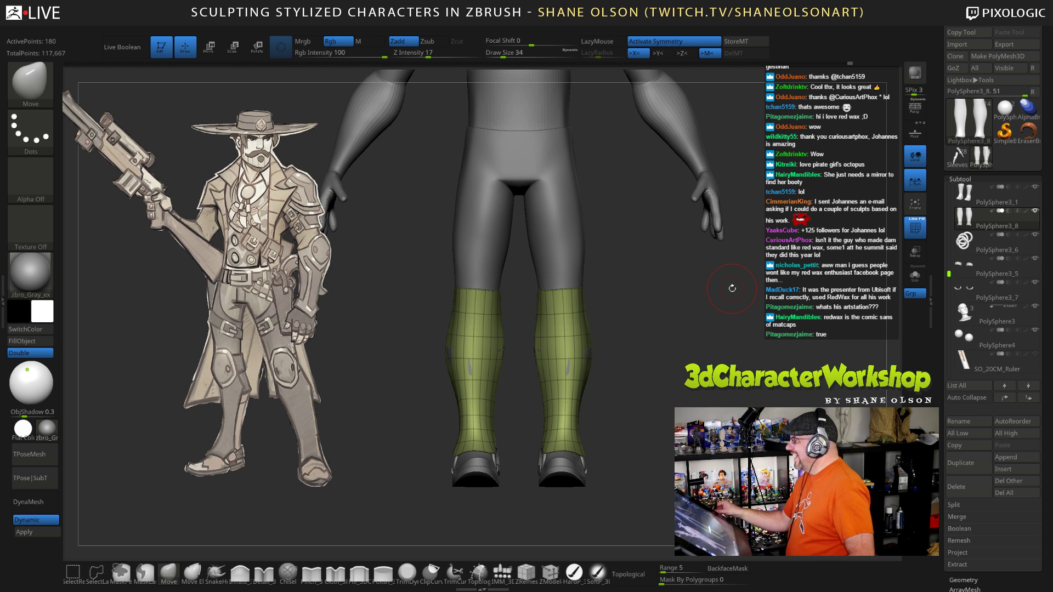
pyautogui.moveTo(732, 288)
pyautogui.mouseDown()
pyautogui.moveTo(708, 376)
pyautogui.moveTo(673, 353)
pyautogui.moveTo(658, 367)
pyautogui.moveTo(617, 337)
pyautogui.moveTo(676, 320)
pyautogui.mouseUp()
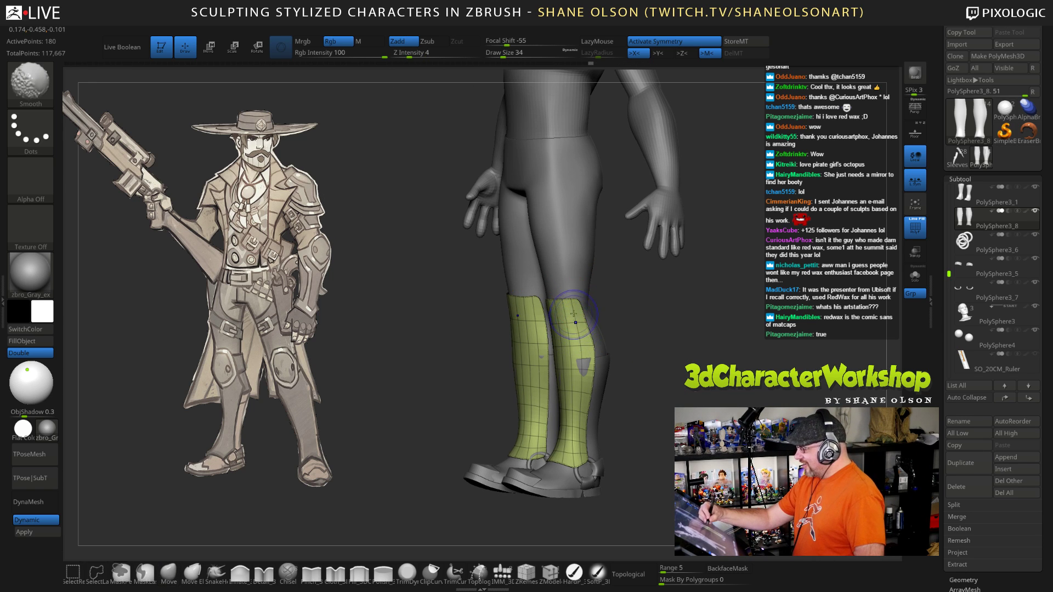
pyautogui.moveTo(647, 373)
pyautogui.mouseDown()
pyautogui.moveTo(661, 375)
pyautogui.moveTo(665, 400)
pyautogui.moveTo(674, 382)
pyautogui.moveTo(692, 409)
pyautogui.mouseUp()
pyautogui.press('s')
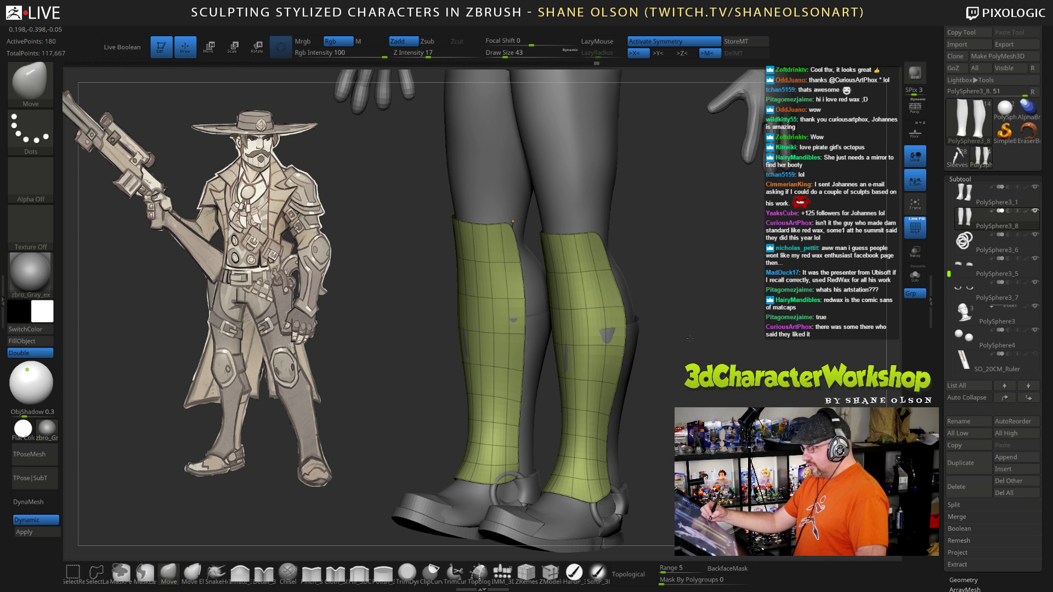
pyautogui.moveTo(691, 338); pyautogui.dragTo(675, 321)
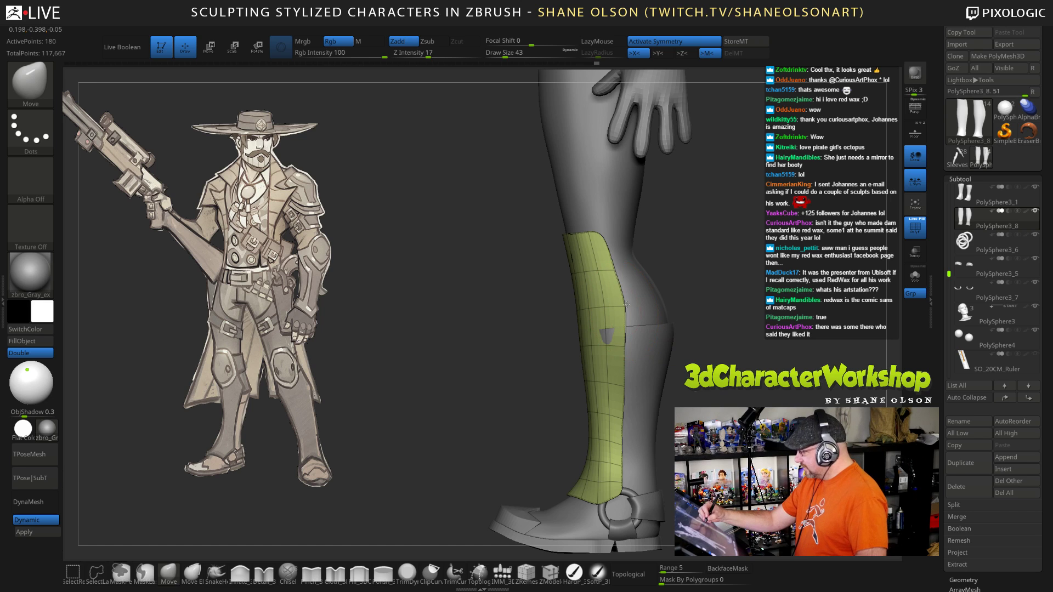
pyautogui.moveTo(720, 289); pyautogui.dragTo(717, 306)
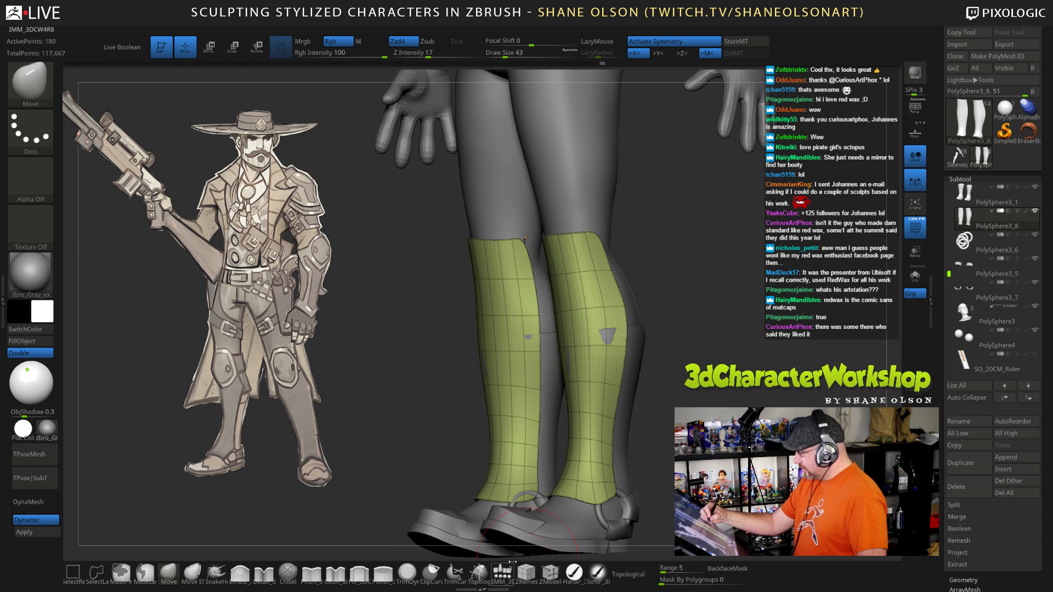
# Step: Insert a horizontal edge loop across the shin piece at the knee using ZModeler with Z Intensity 0
pyautogui.hotkey('shift', 'd')
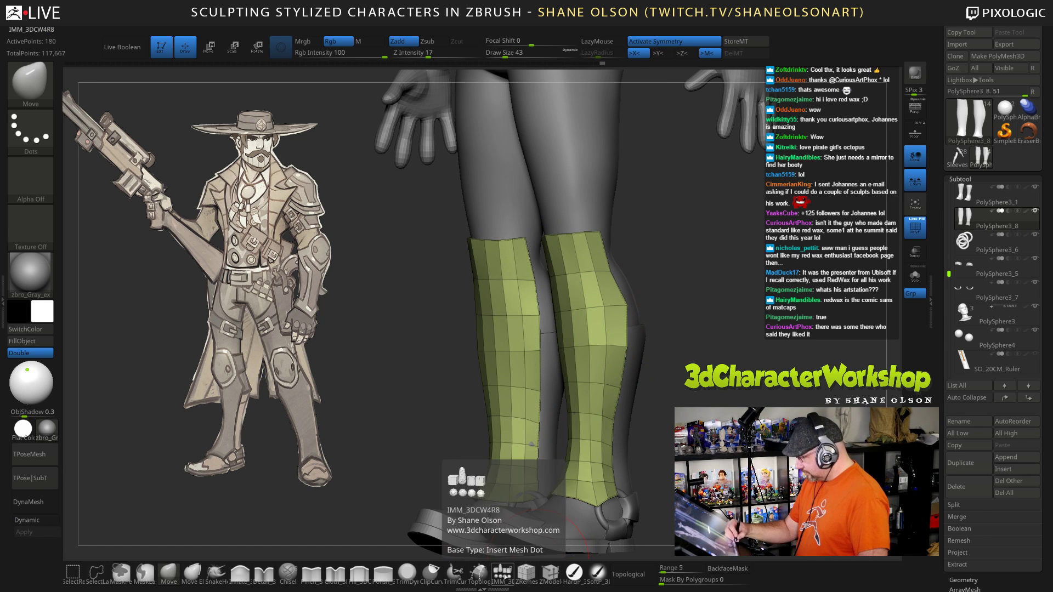
pyautogui.click(550, 574)
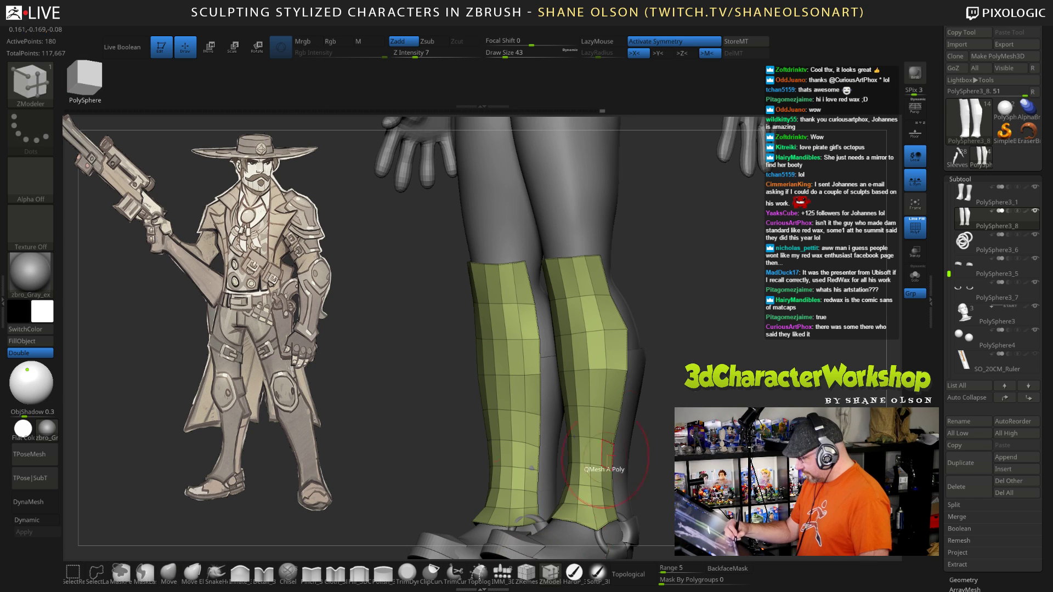
pyautogui.click(605, 347)
pyautogui.hotkey('shift', 'd')
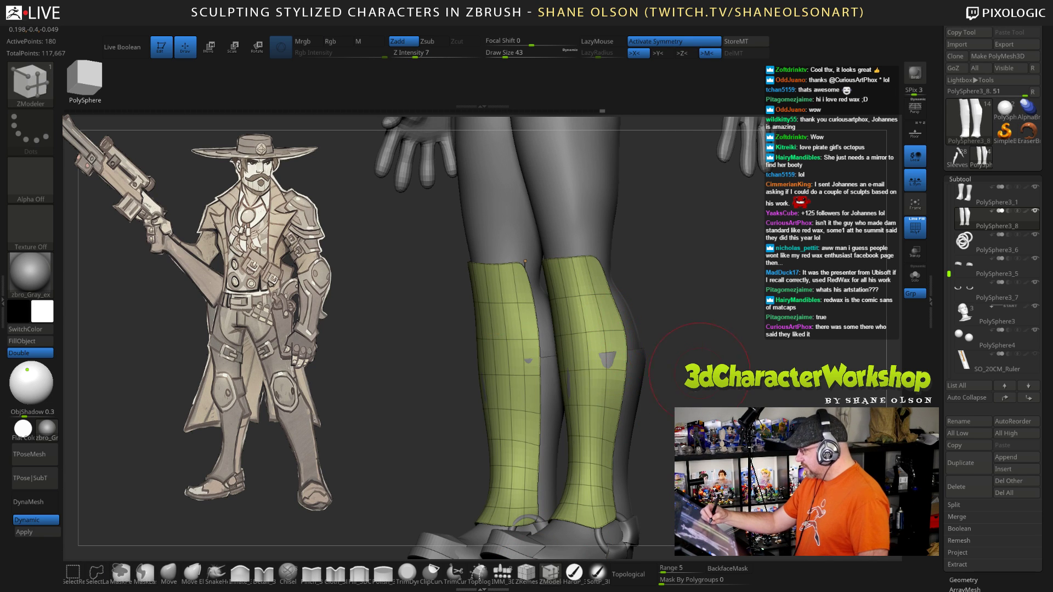
pyautogui.moveTo(700, 373); pyautogui.dragTo(630, 351)
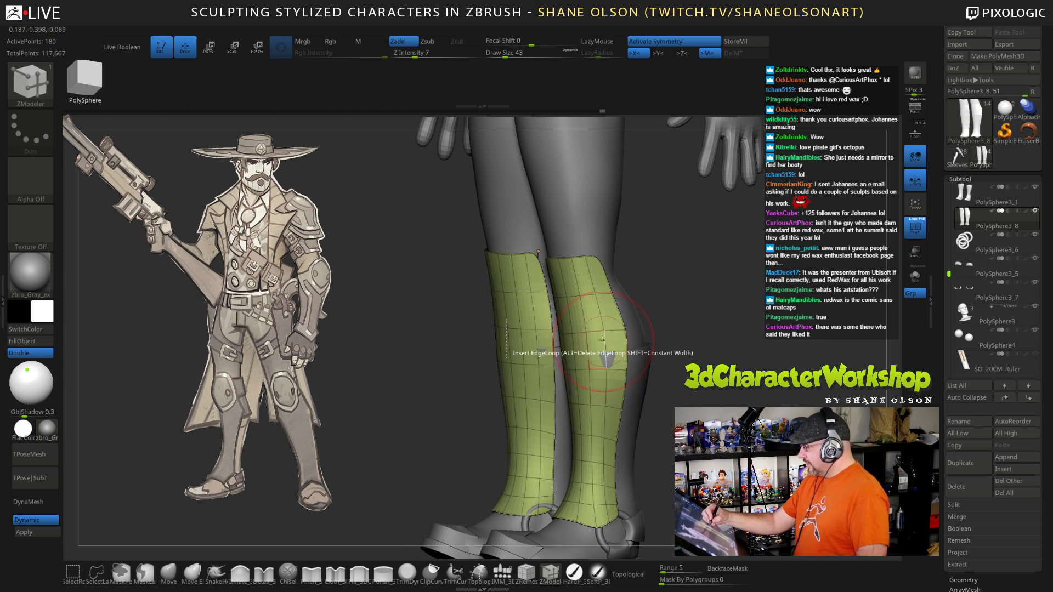
pyautogui.click(409, 53)
pyautogui.write('3')
pyautogui.press('Return')
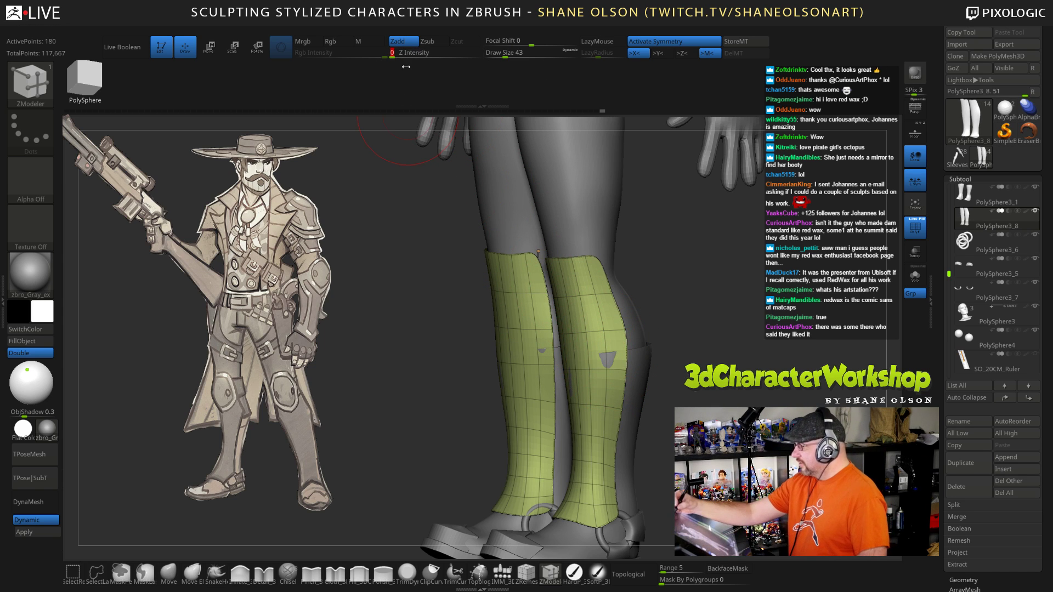
pyautogui.click(606, 353)
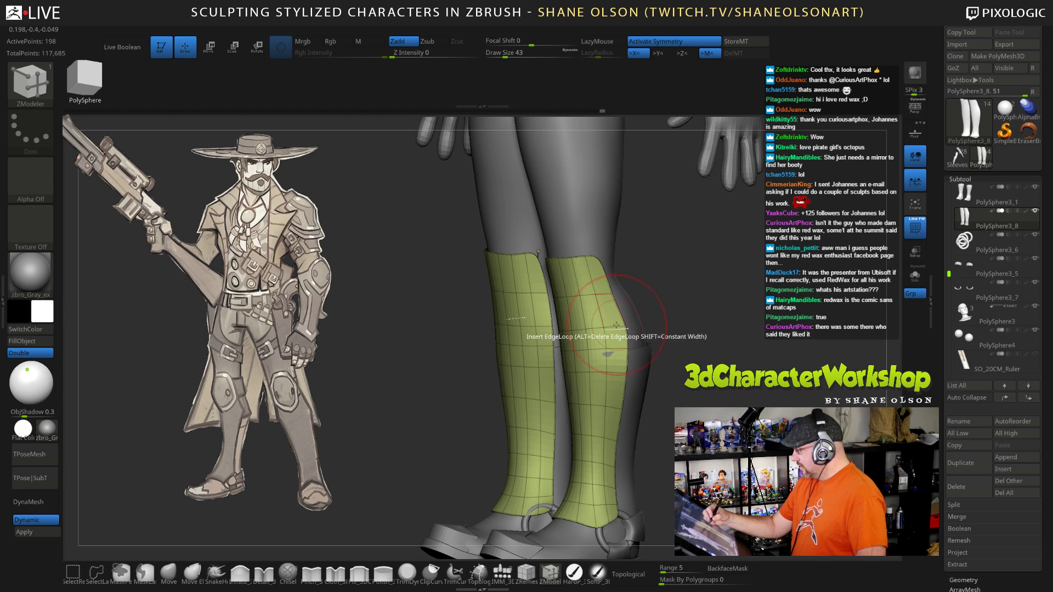
# Step: Change the ZModeler edge action to Slide with EdgeLoop Complete as its target
pyautogui.press('space')
pyautogui.click(670, 331)
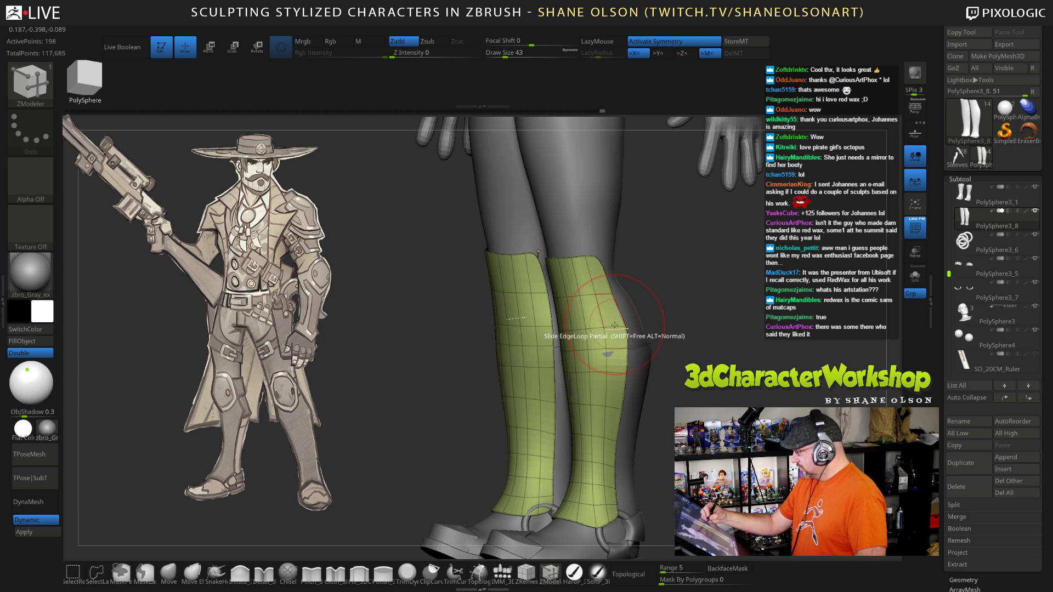
pyautogui.press('space')
pyautogui.click(616, 276)
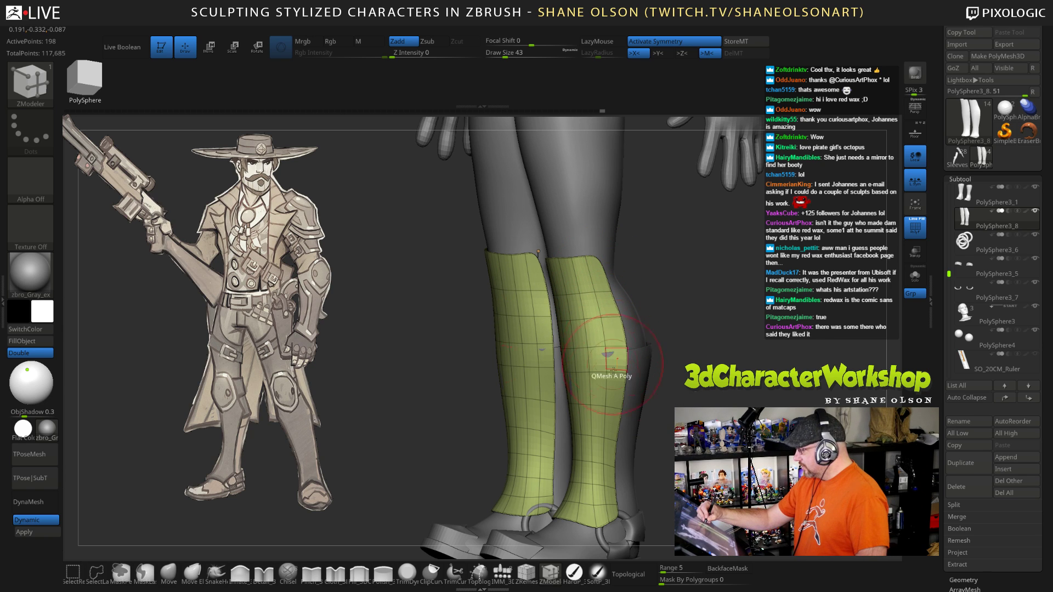
# Step: Turn off dynamic subdivision and examine the shin piece's low-poly edge flow from the front
pyautogui.hotkey('shift', 'd')
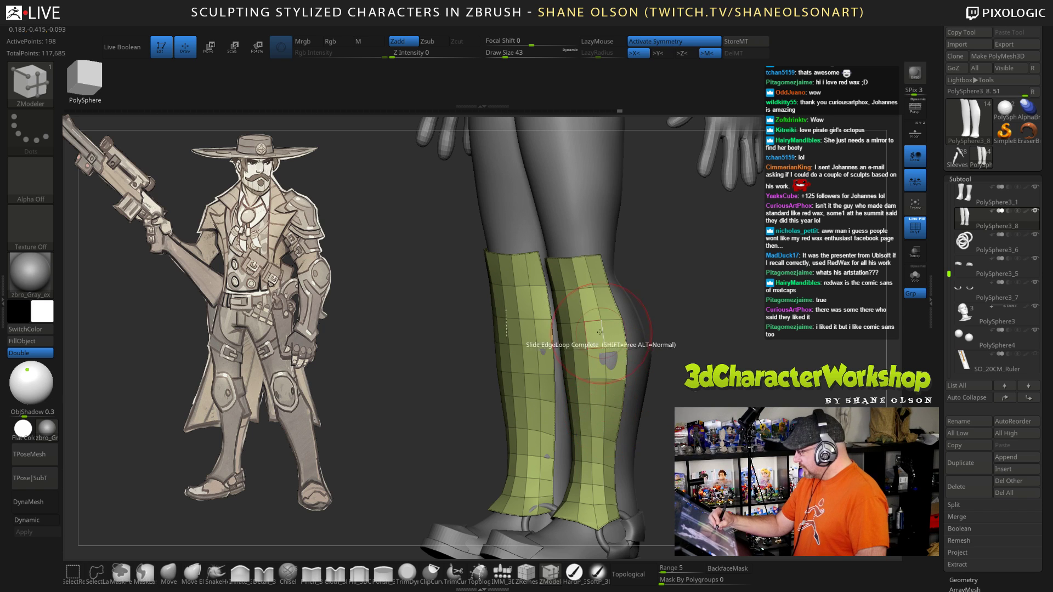
pyautogui.moveTo(661, 535); pyautogui.dragTo(751, 527)
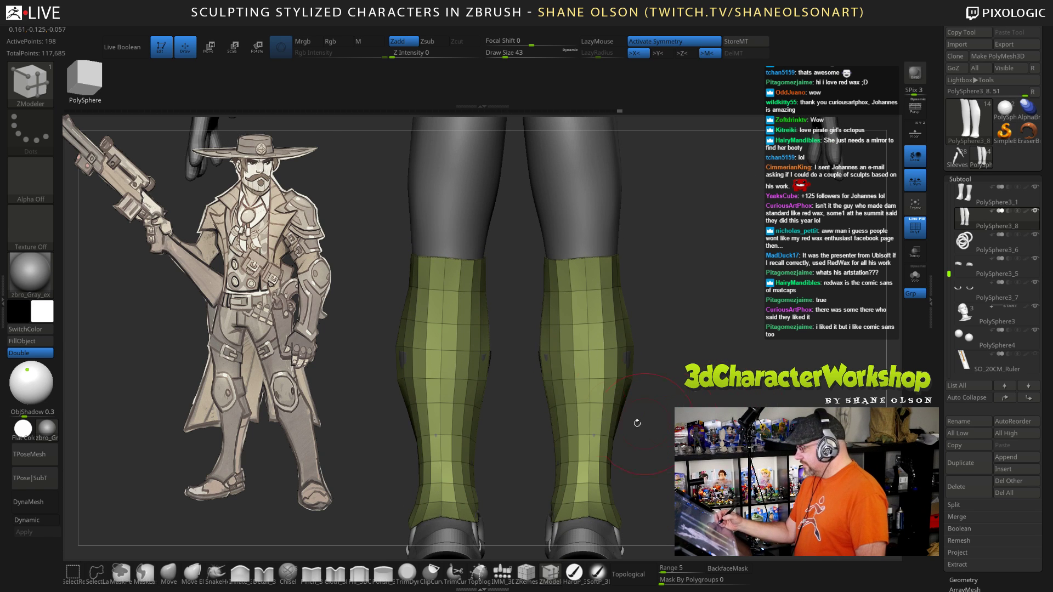
pyautogui.moveTo(656, 507); pyautogui.dragTo(565, 508)
pyautogui.moveTo(212, 540); pyautogui.dragTo(300, 544)
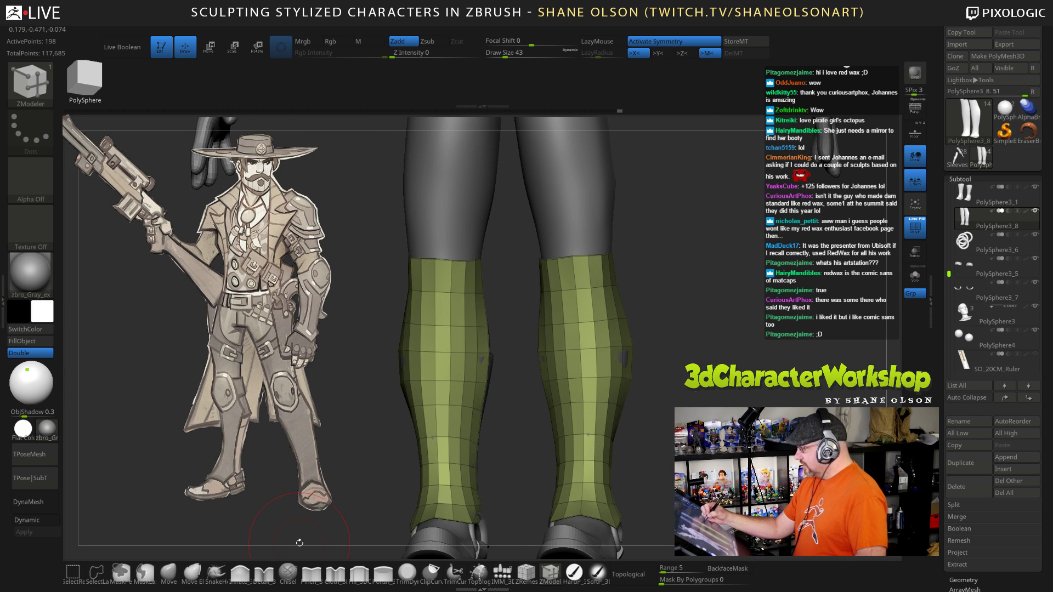
# Step: Switch to the Move brush and turn dynamic subdivision back on for the shin pieces
pyautogui.click(168, 573)
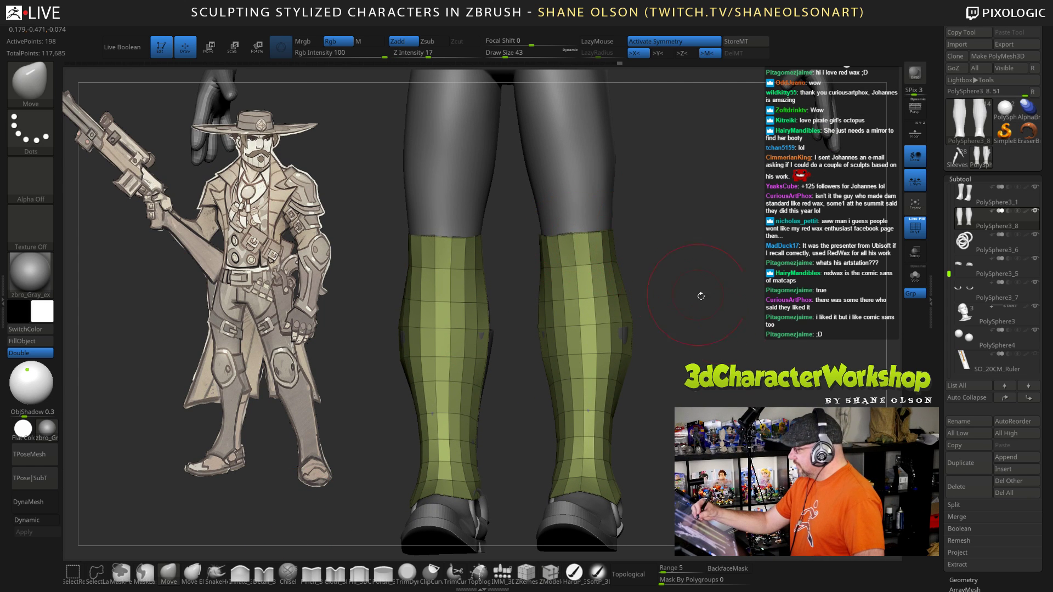
pyautogui.moveTo(701, 296); pyautogui.dragTo(690, 403)
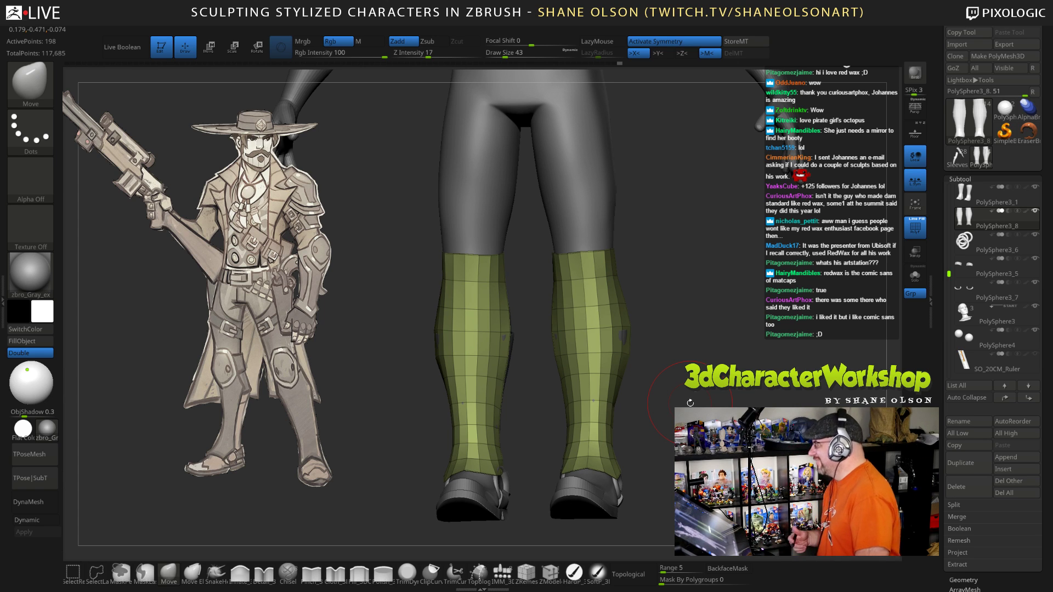
pyautogui.moveTo(741, 357)
pyautogui.mouseDown()
pyautogui.moveTo(743, 348)
pyautogui.moveTo(696, 357)
pyautogui.mouseUp()
pyautogui.press('d')
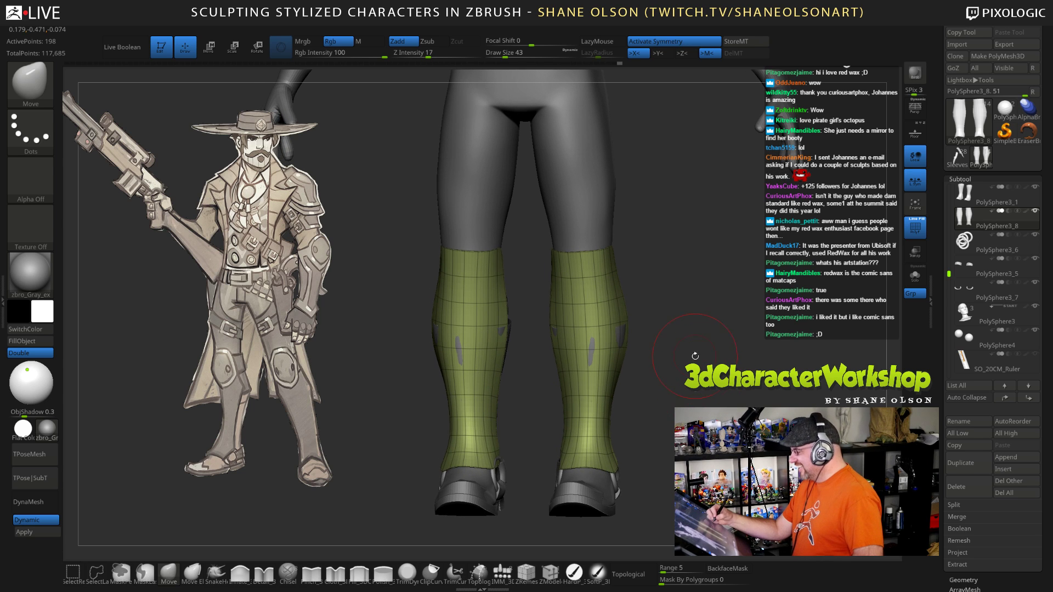
# Step: Pull the shin pieces outward around the calf with the Move brush at draw size 56 so they cover the leg
pyautogui.click(171, 573)
pyautogui.moveTo(676, 301); pyautogui.dragTo(676, 311)
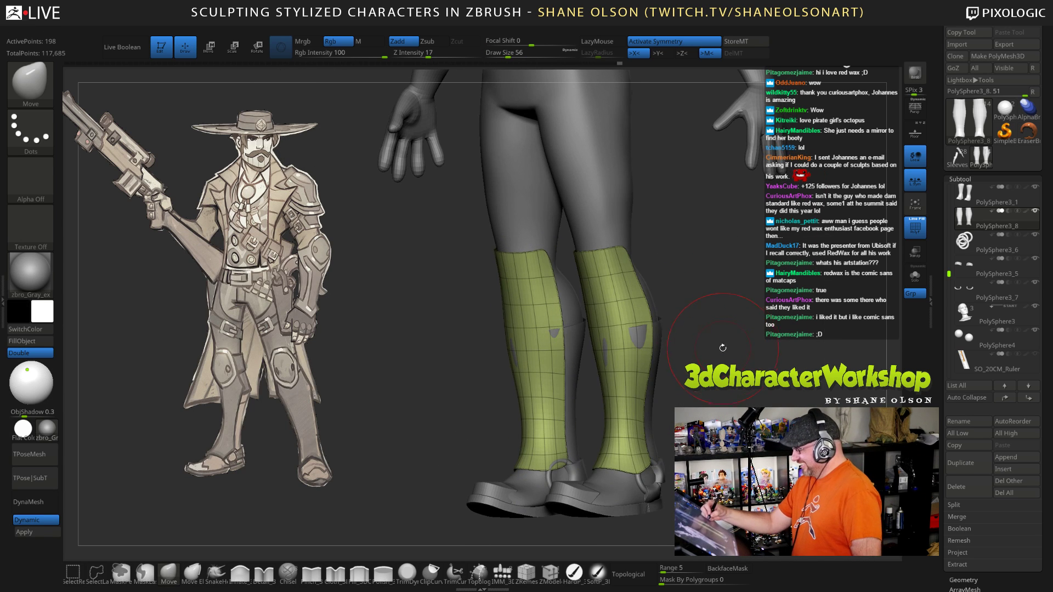
pyautogui.moveTo(723, 347); pyautogui.dragTo(744, 346)
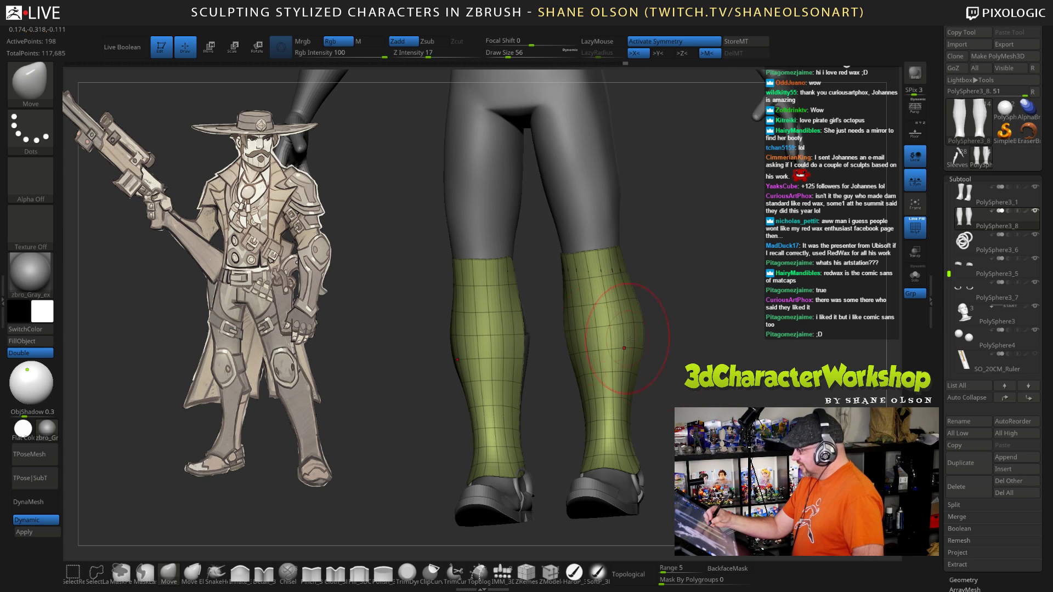
pyautogui.moveTo(687, 280); pyautogui.dragTo(694, 288)
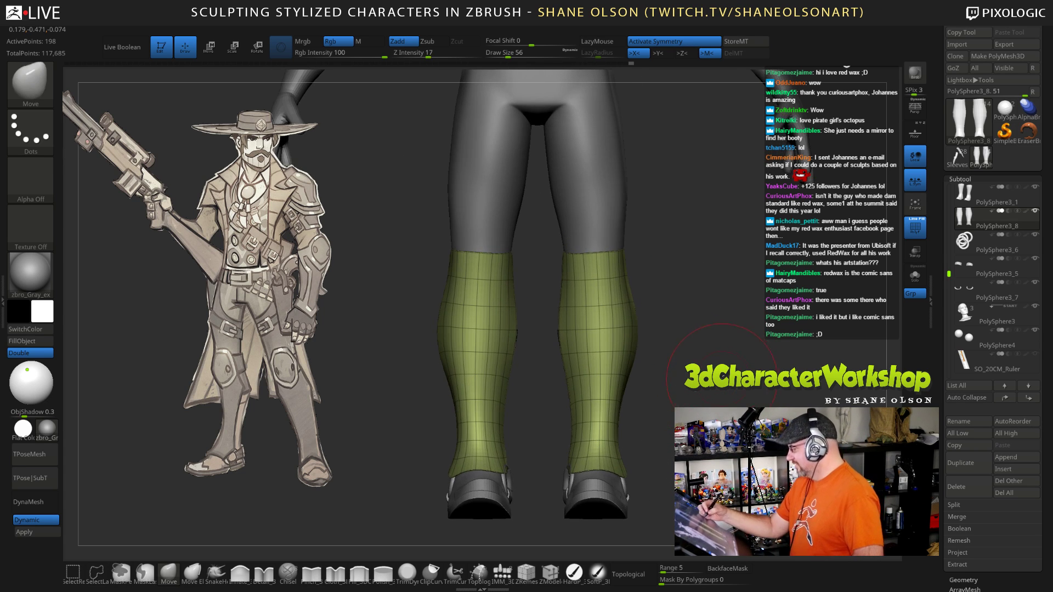
pyautogui.moveTo(722, 378); pyautogui.dragTo(670, 436)
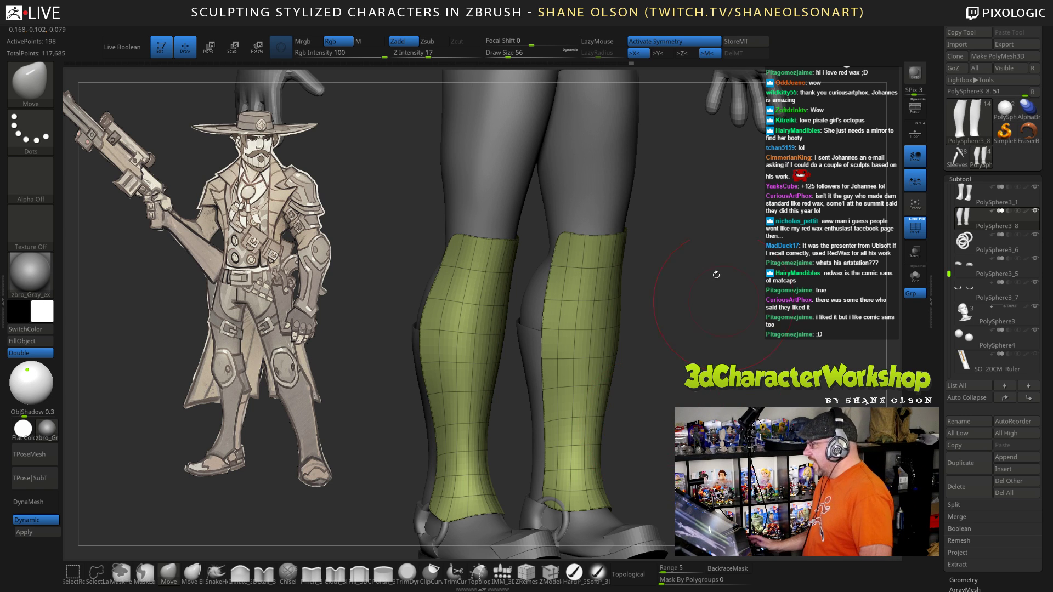
# Step: Set the Panel Loops options for the shin pieces to 1 loop, Polish 0 and Bevel 30
pyautogui.moveTo(729, 338); pyautogui.dragTo(674, 272)
pyautogui.moveTo(940, 504); pyautogui.dragTo(940, 294)
pyautogui.click(968, 373)
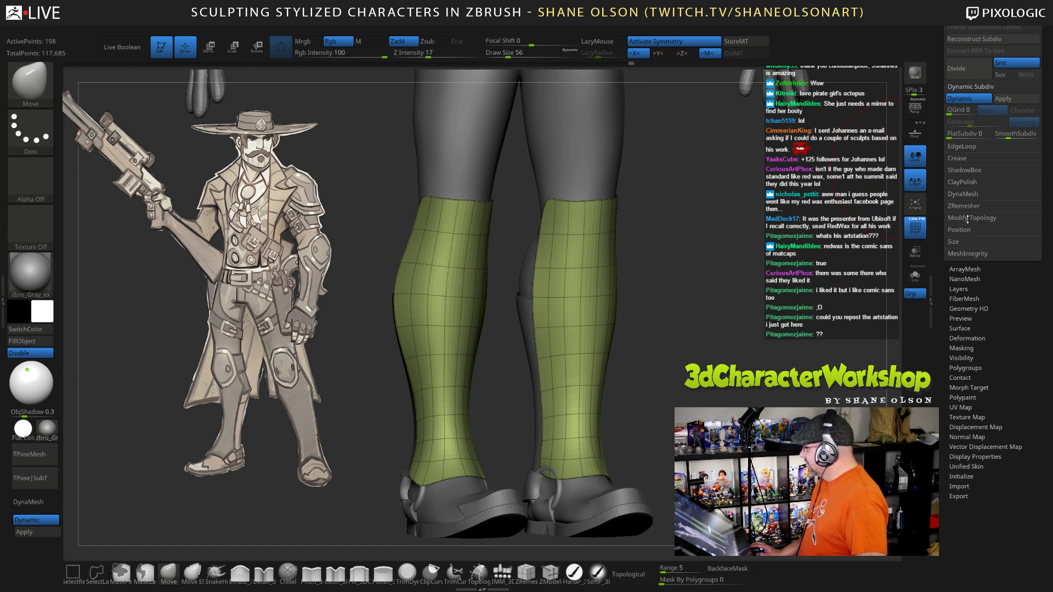
pyautogui.click(960, 147)
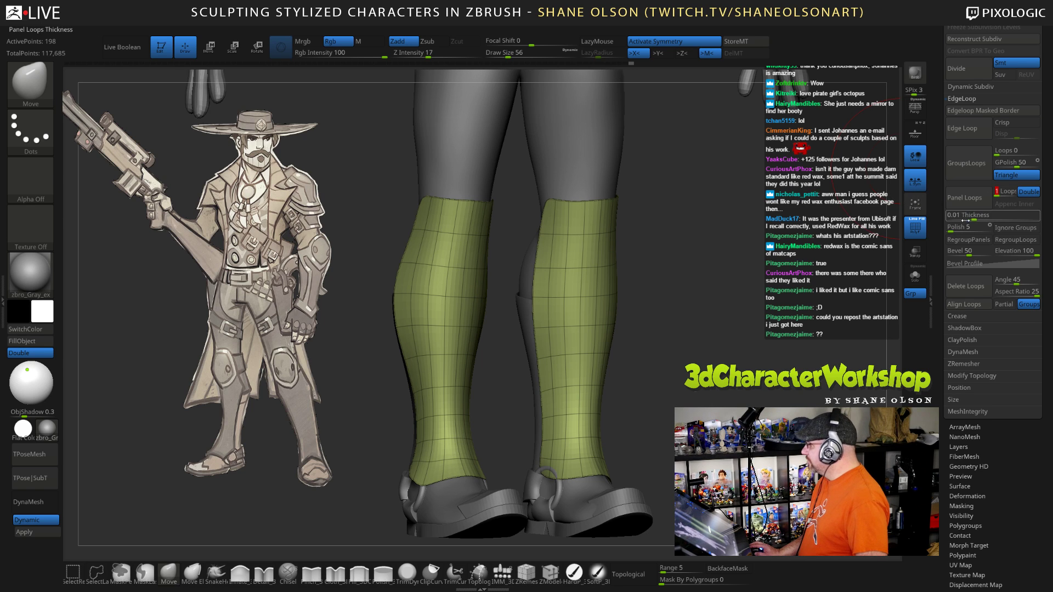
pyautogui.moveTo(952, 228); pyautogui.dragTo(962, 253)
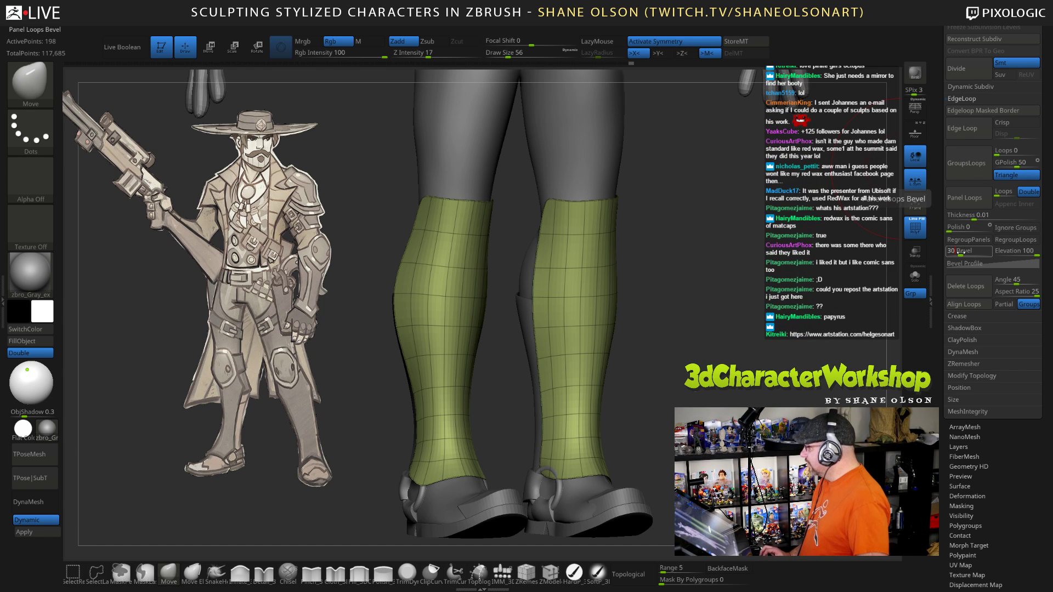
pyautogui.press('Return')
# Step: Try thickening the shin pieces with Panel Loops at Thickness 0.01 and Elevation 100
pyautogui.click(965, 198)
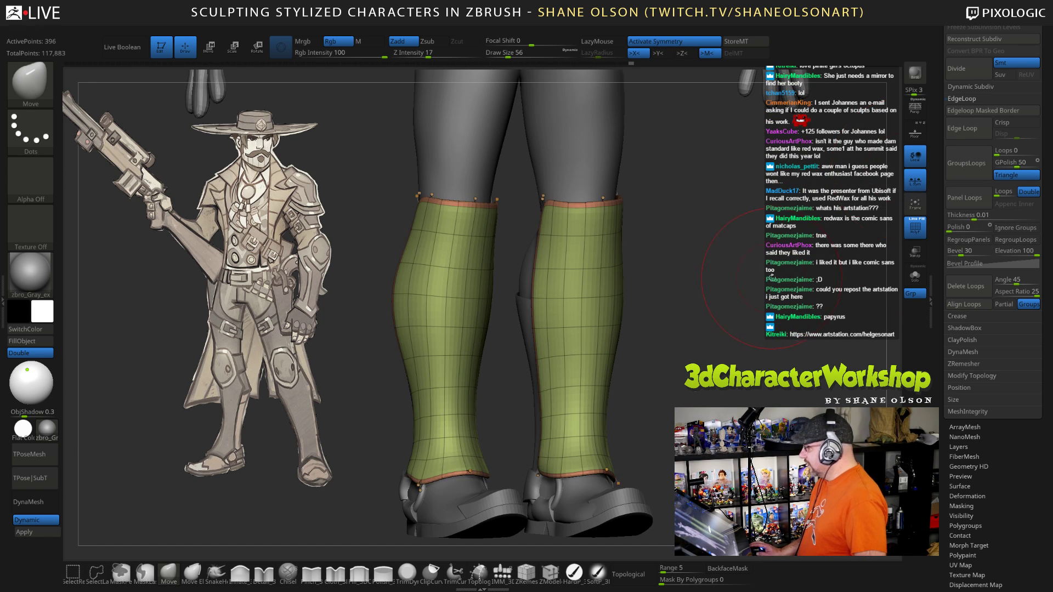
pyautogui.moveTo(746, 236)
pyautogui.mouseDown()
pyautogui.moveTo(758, 237)
pyautogui.moveTo(746, 251)
pyautogui.mouseUp()
pyautogui.hotkey('shift', 'd')
pyautogui.hotkey('ctrl', 'z')
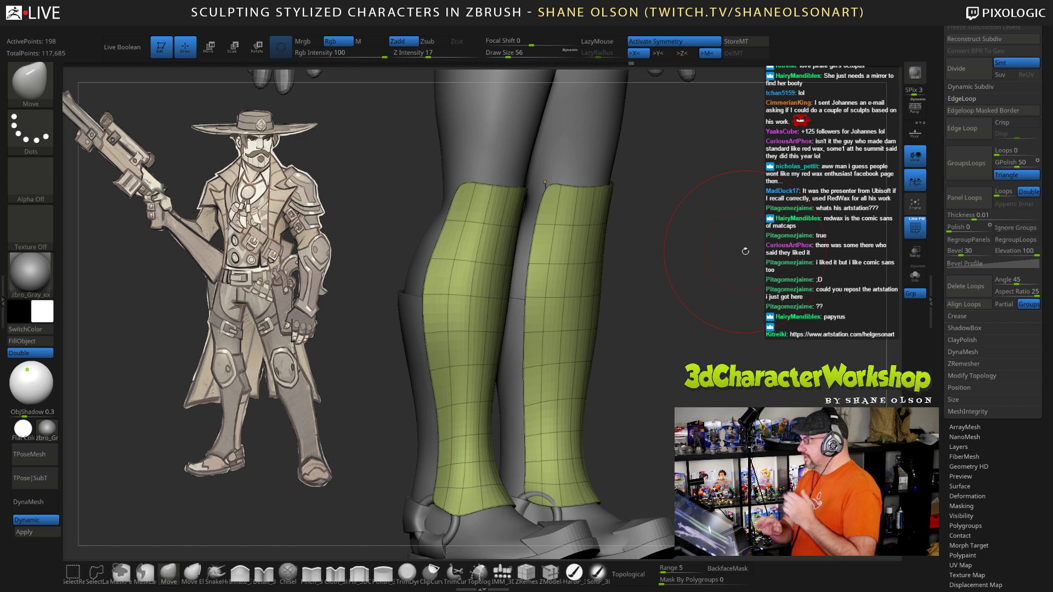
# Step: Set the draw size to 39 and the Panel Loops Elevation to -100 for the shin pieces
pyautogui.moveTo(737, 283)
pyautogui.mouseDown()
pyautogui.moveTo(752, 261)
pyautogui.moveTo(732, 262)
pyautogui.moveTo(750, 212)
pyautogui.moveTo(764, 211)
pyautogui.moveTo(783, 238)
pyautogui.mouseUp()
pyautogui.press('s')
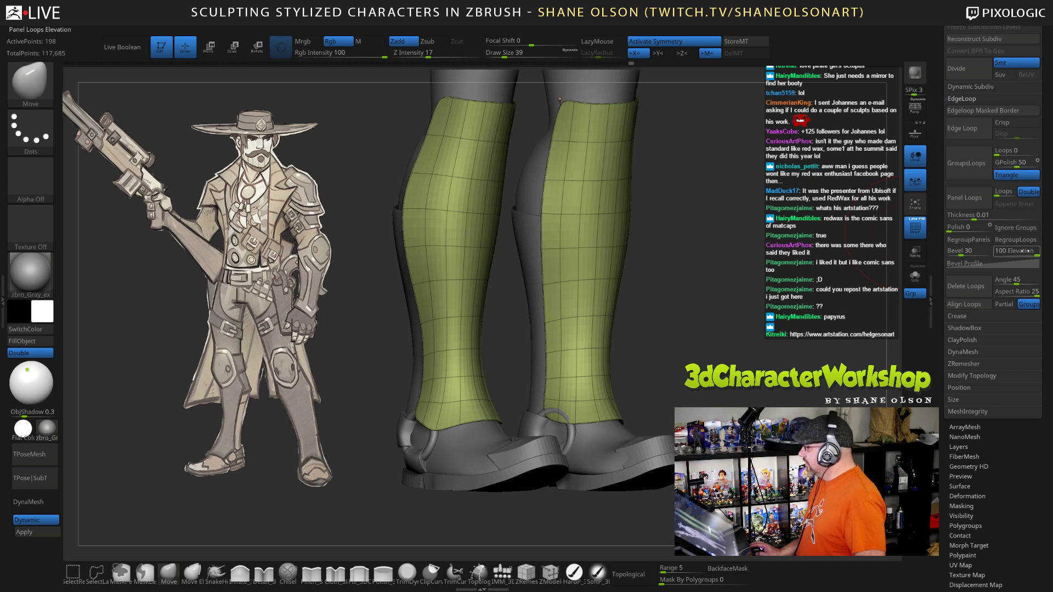
pyautogui.moveTo(1025, 251); pyautogui.dragTo(985, 252)
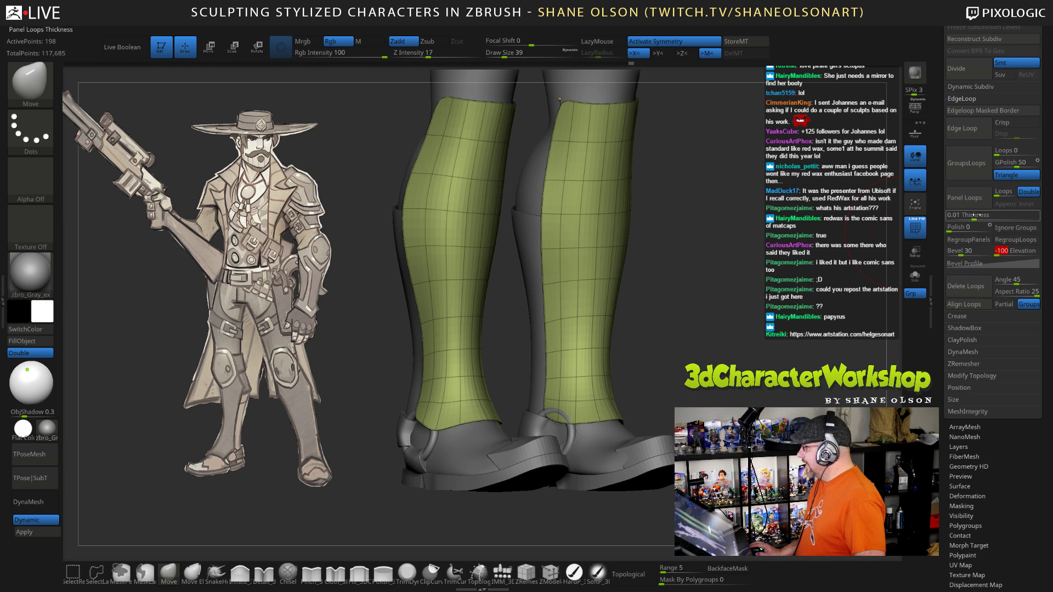
# Step: Try thickening the shin guards with Panel Loops at thickness 0.01, bevel 30 and elevation -100
pyautogui.click(965, 198)
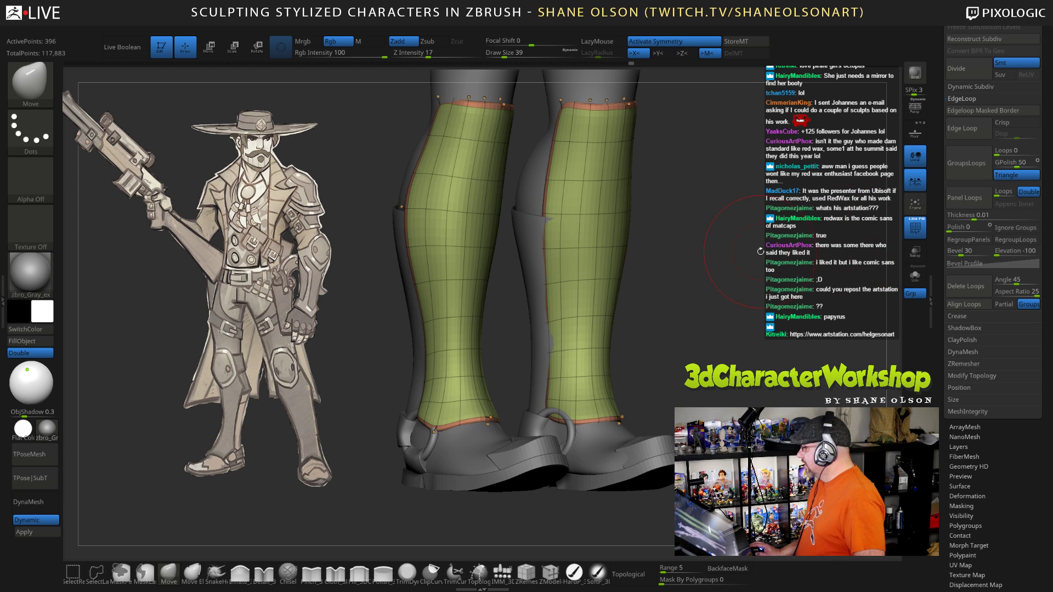
pyautogui.moveTo(746, 238)
pyautogui.mouseDown()
pyautogui.moveTo(663, 242)
pyautogui.moveTo(686, 242)
pyautogui.mouseUp()
pyautogui.hotkey('shift', 'd')
pyautogui.moveTo(543, 344); pyautogui.dragTo(559, 343)
pyautogui.moveTo(818, 248); pyautogui.dragTo(767, 251)
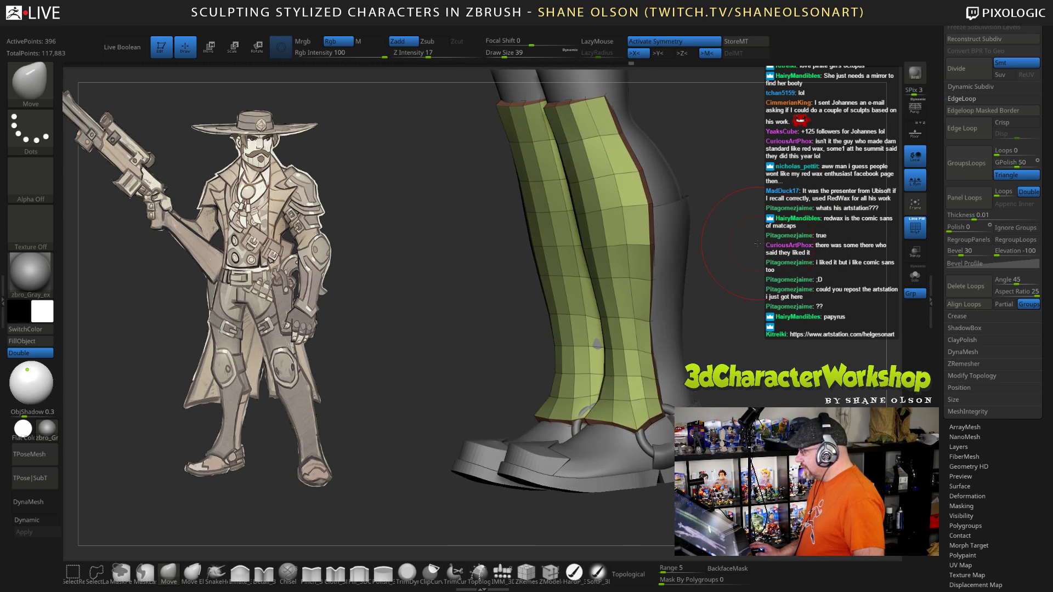
pyautogui.press('ctrl')
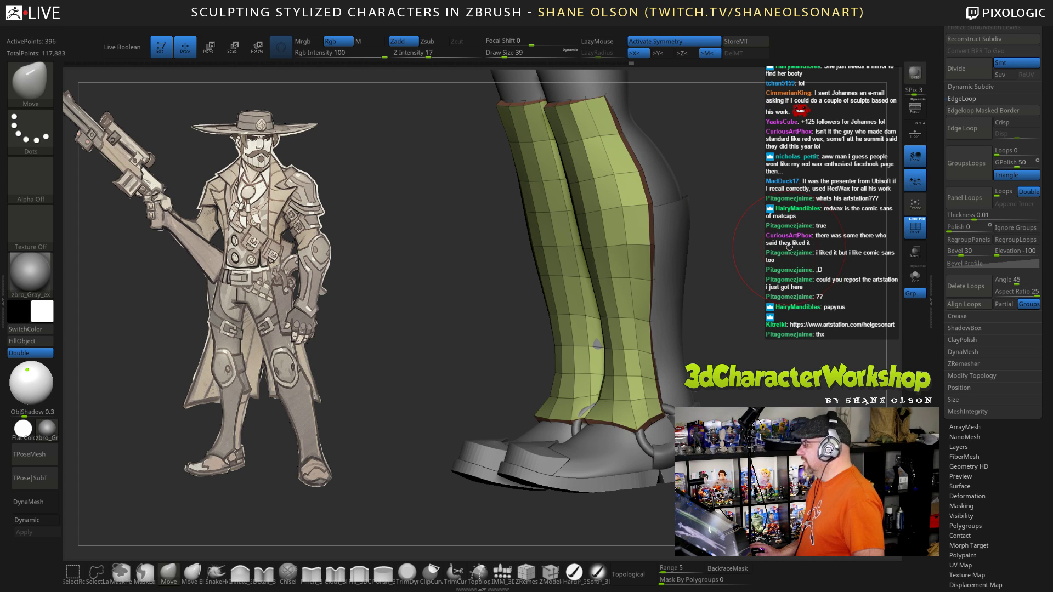
pyautogui.press('d')
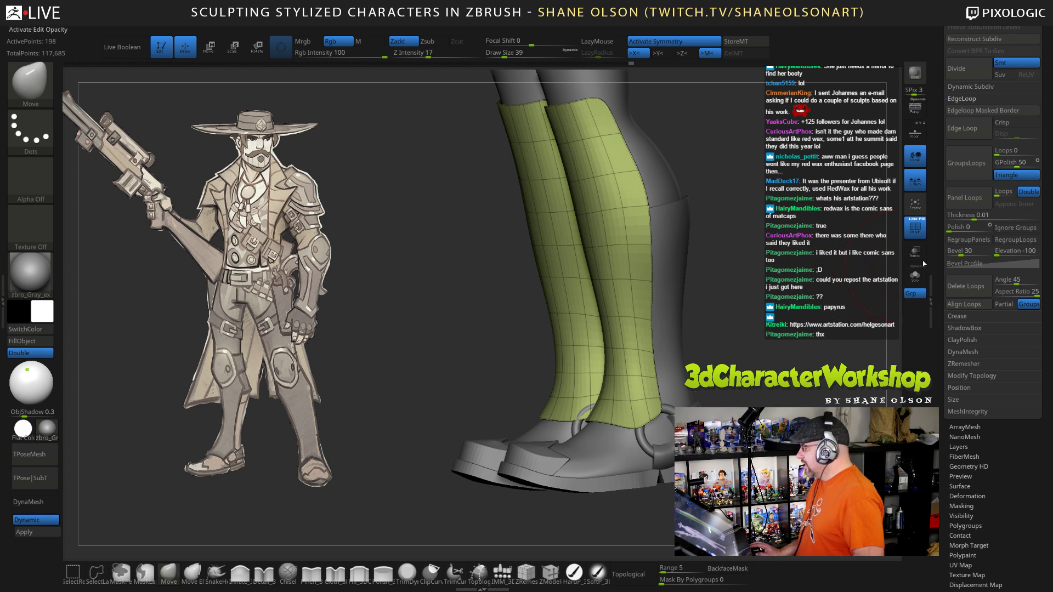
# Step: Set the Panel Loops bevel to 20 and thicken the shin guards at thickness 0.01 and elevation -100
pyautogui.hotkey('shift', 'd')
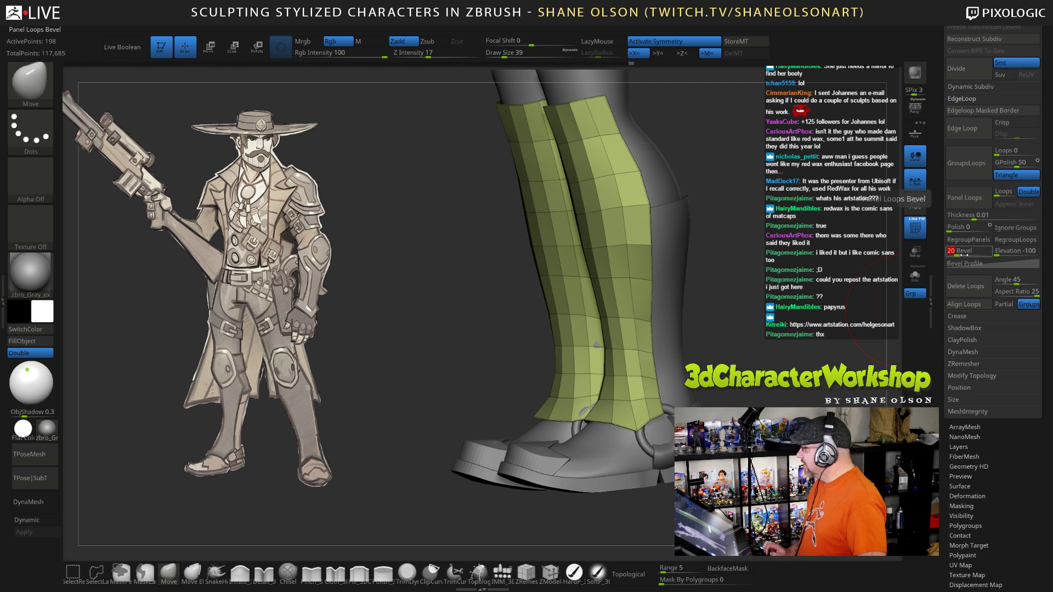
pyautogui.moveTo(761, 237); pyautogui.dragTo(792, 261)
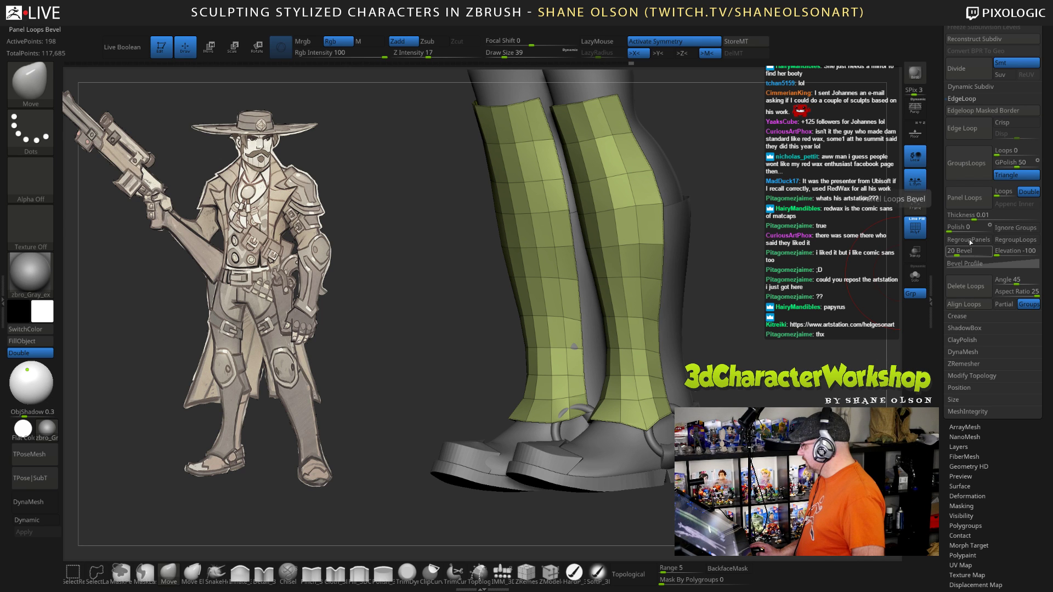
pyautogui.click(965, 198)
pyautogui.moveTo(779, 247)
pyautogui.mouseDown()
pyautogui.moveTo(828, 249)
pyautogui.moveTo(381, 310)
pyautogui.moveTo(399, 160)
pyautogui.moveTo(419, 184)
pyautogui.moveTo(660, 134)
pyautogui.moveTo(690, 144)
pyautogui.moveTo(686, 281)
pyautogui.moveTo(698, 258)
pyautogui.moveTo(689, 259)
pyautogui.mouseUp()
# Step: Isolate the thickened shin guards and switch the display material to SkinShade4
pyautogui.click(915, 276)
pyautogui.press('s')
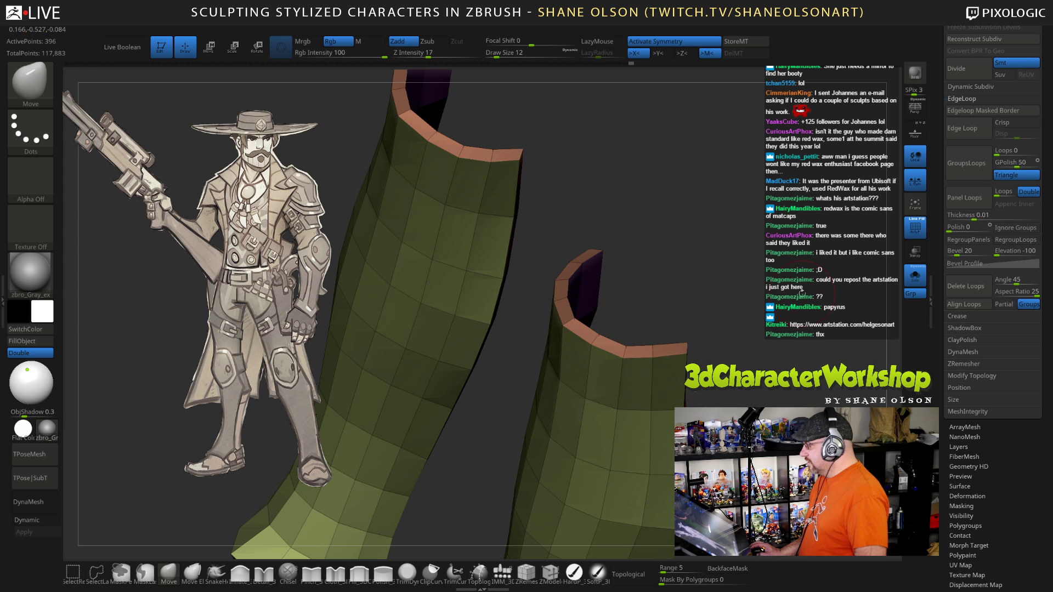
pyautogui.moveTo(802, 293); pyautogui.dragTo(330, 223)
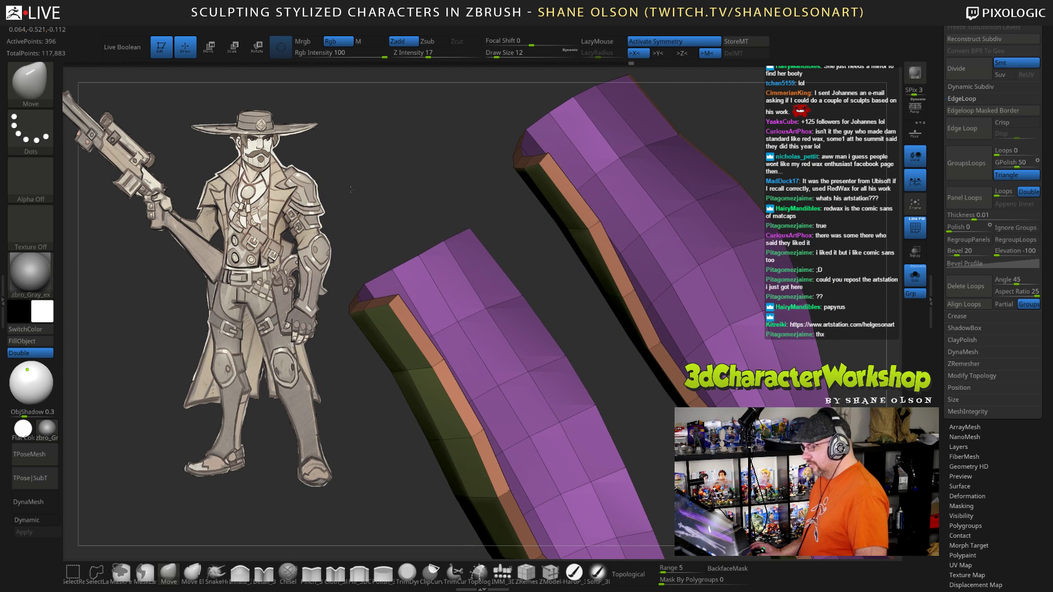
pyautogui.moveTo(83, 314); pyautogui.dragTo(65, 316)
pyautogui.click(47, 429)
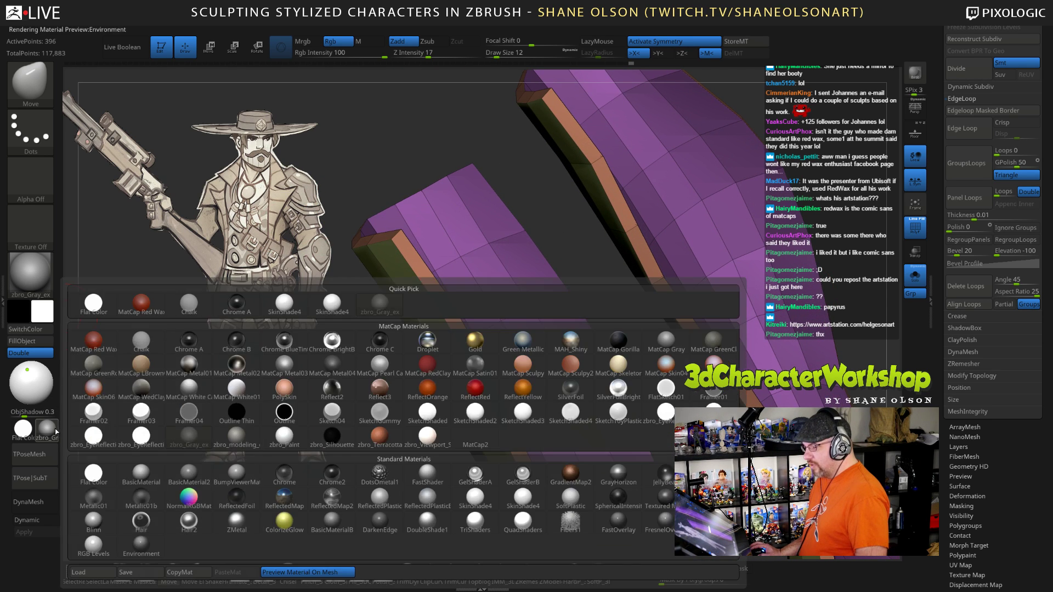
pyautogui.click(332, 305)
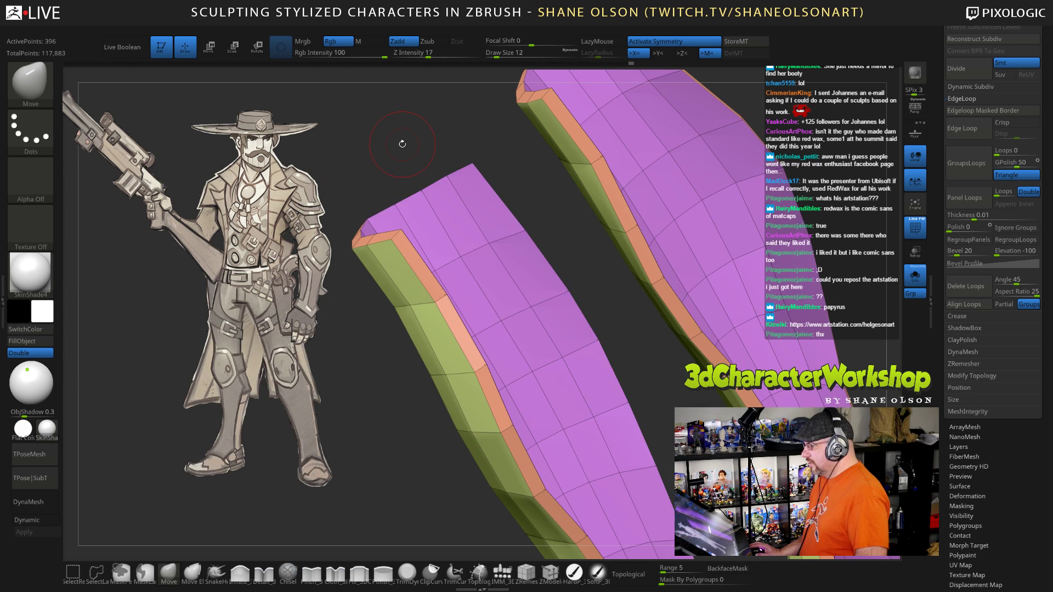
# Step: Assign polygroups to both shin guards based on their face normals
pyautogui.moveTo(402, 143); pyautogui.dragTo(366, 76)
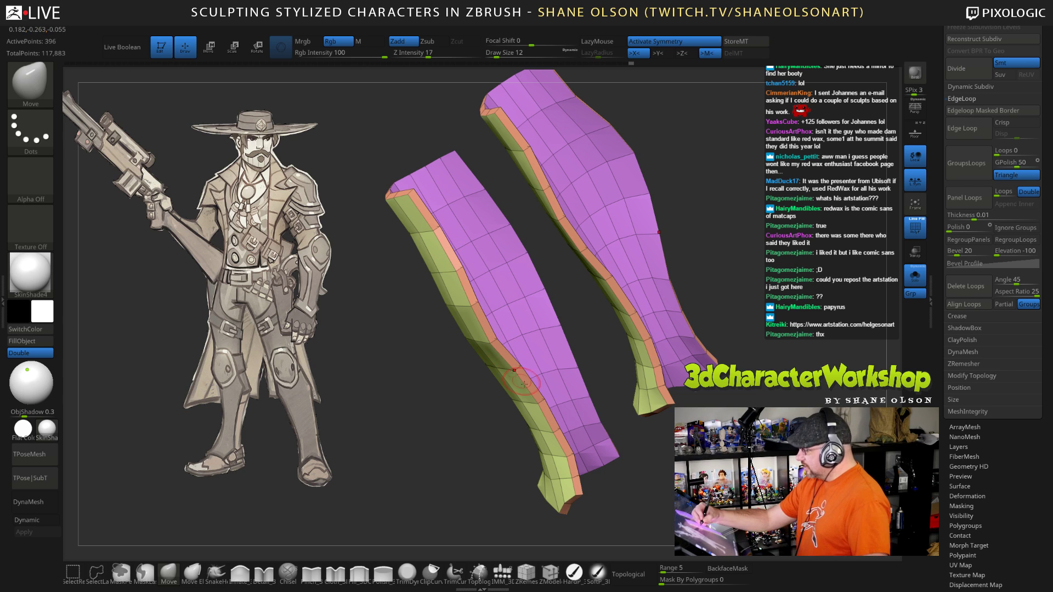
pyautogui.moveTo(632, 475); pyautogui.dragTo(598, 379)
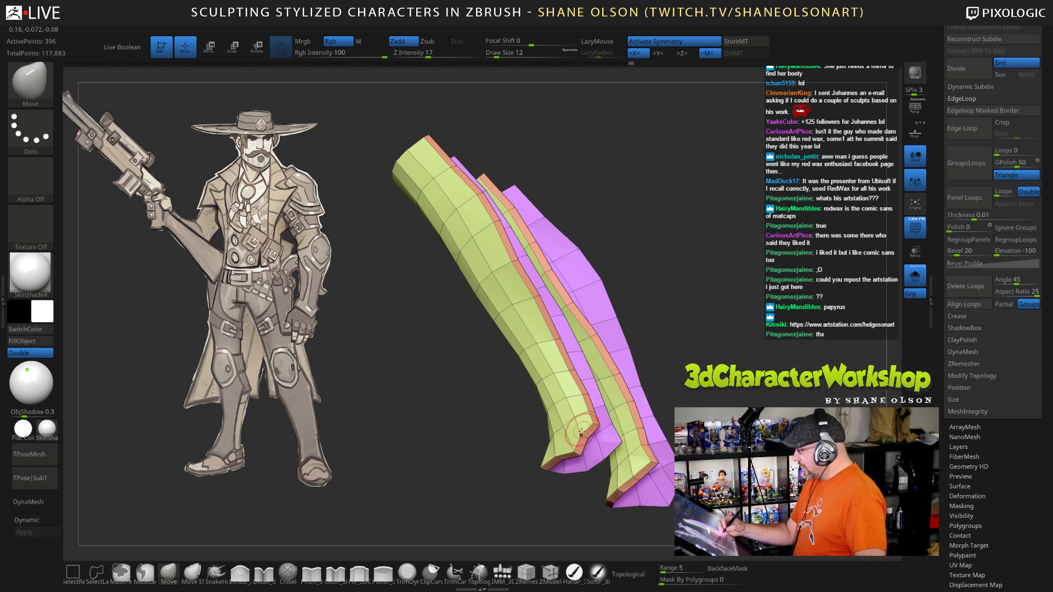
pyautogui.moveTo(705, 334)
pyautogui.mouseDown()
pyautogui.moveTo(658, 285)
pyautogui.moveTo(705, 348)
pyautogui.mouseUp()
pyautogui.press('space')
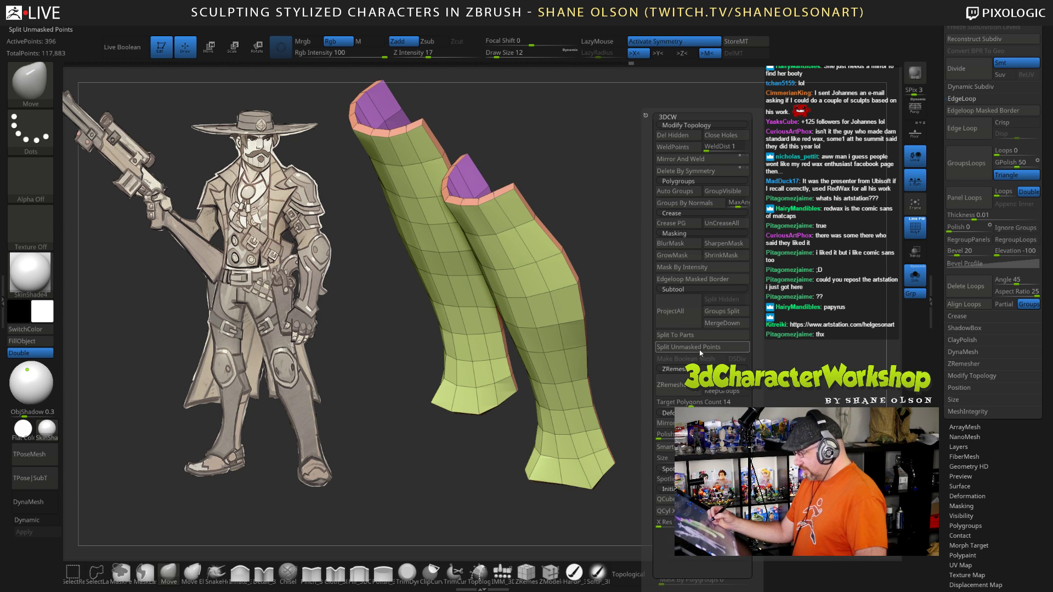
pyautogui.click(700, 203)
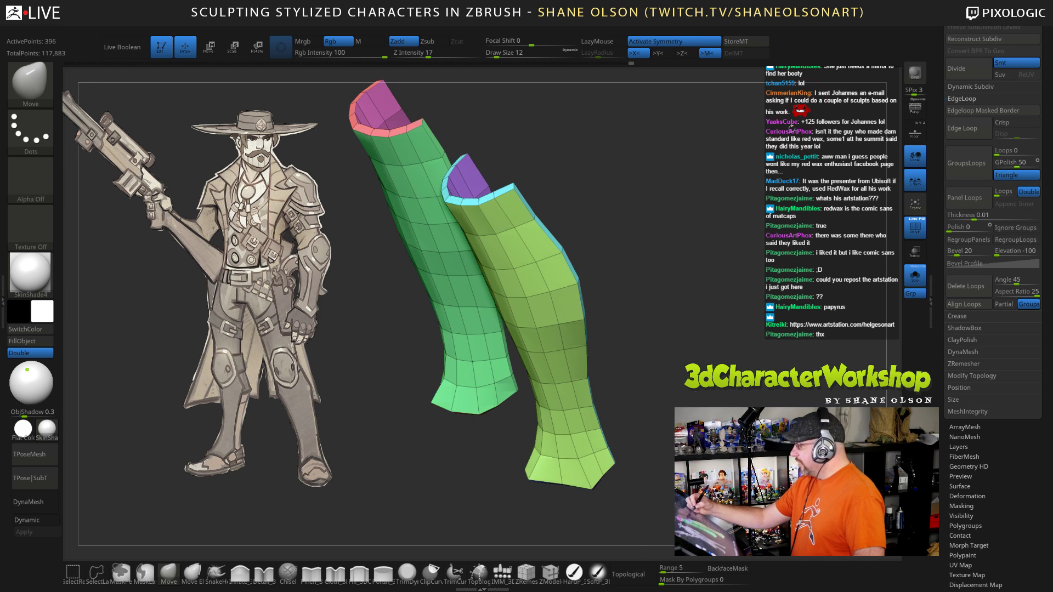
# Step: Pull the middle of the shin guards' lower edge down into a point with the Move brush at draw size 18
pyautogui.moveTo(713, 258)
pyautogui.mouseDown()
pyautogui.moveTo(732, 353)
pyautogui.moveTo(738, 323)
pyautogui.moveTo(675, 290)
pyautogui.moveTo(456, 233)
pyautogui.mouseUp()
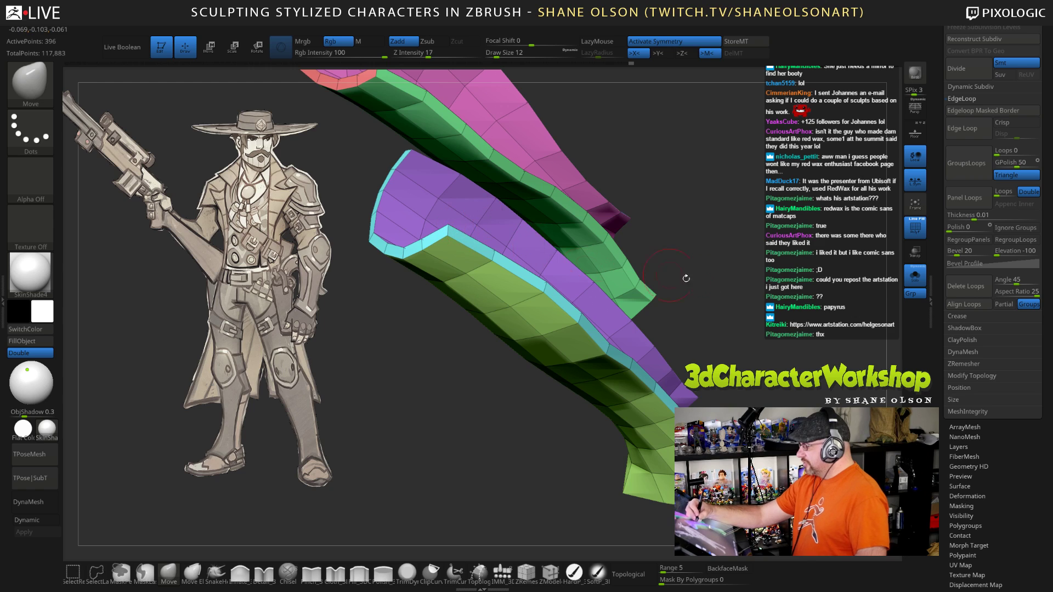
pyautogui.moveTo(687, 278); pyautogui.dragTo(657, 402)
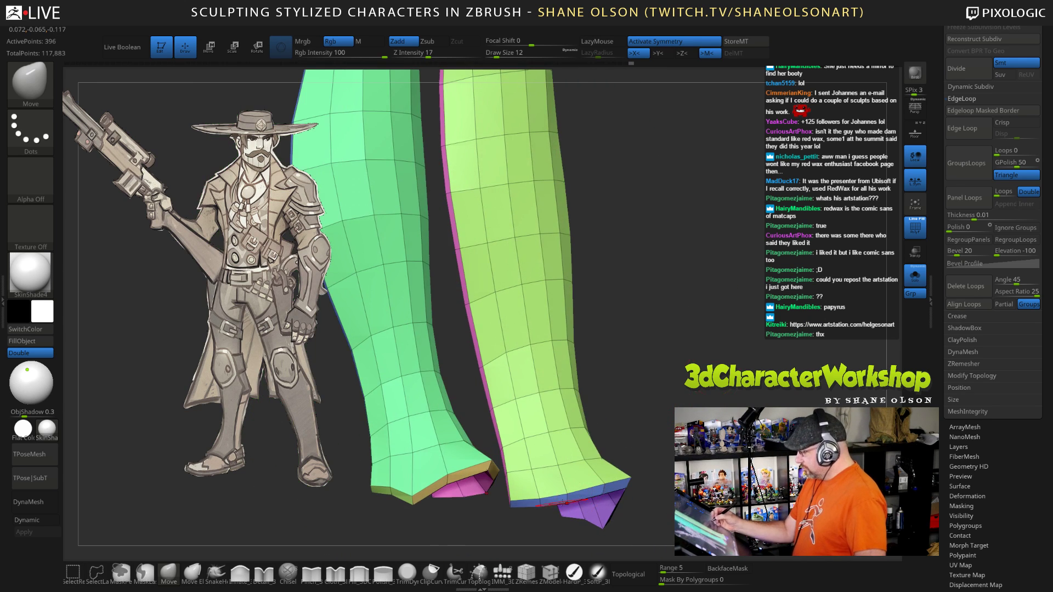
pyautogui.keyDown('alt'); pyautogui.moveTo(548, 513); pyautogui.dragTo(530, 444); pyautogui.keyUp('alt')
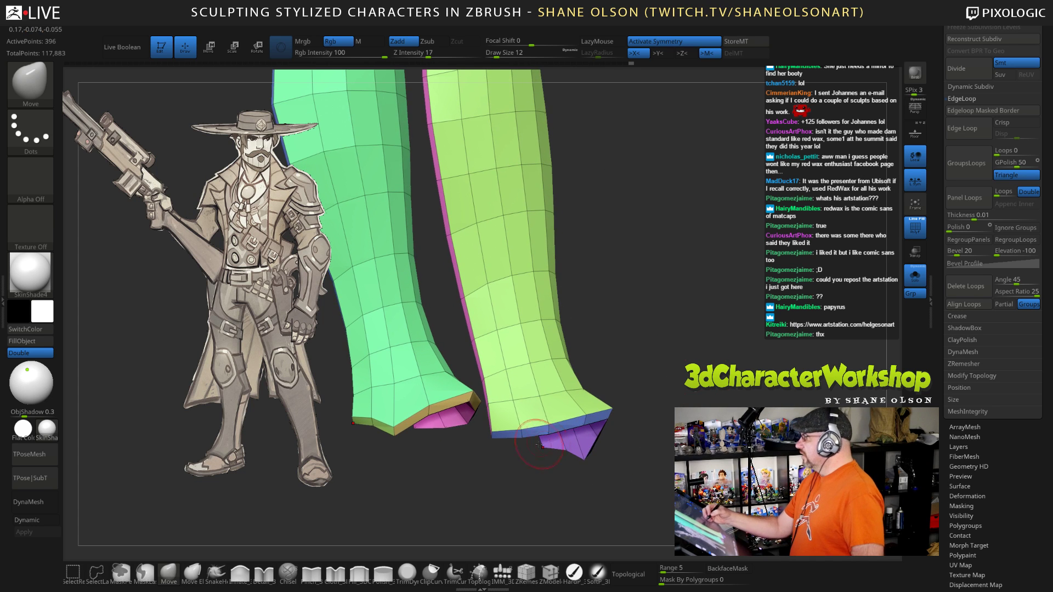
pyautogui.moveTo(558, 411); pyautogui.dragTo(546, 433)
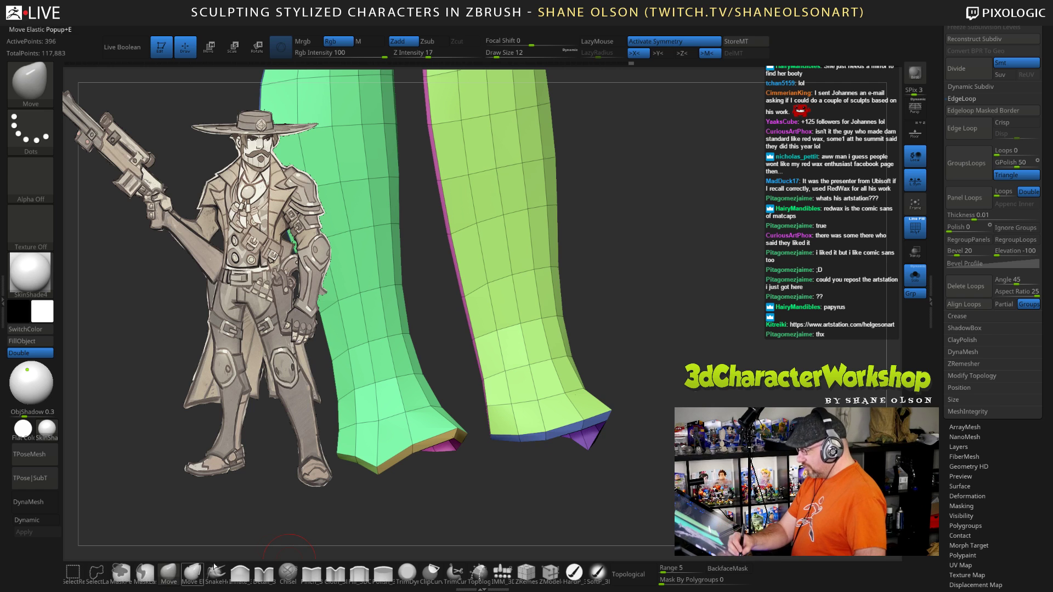
pyautogui.press('s')
pyautogui.moveTo(668, 347); pyautogui.dragTo(670, 352)
pyautogui.moveTo(544, 437); pyautogui.dragTo(547, 460)
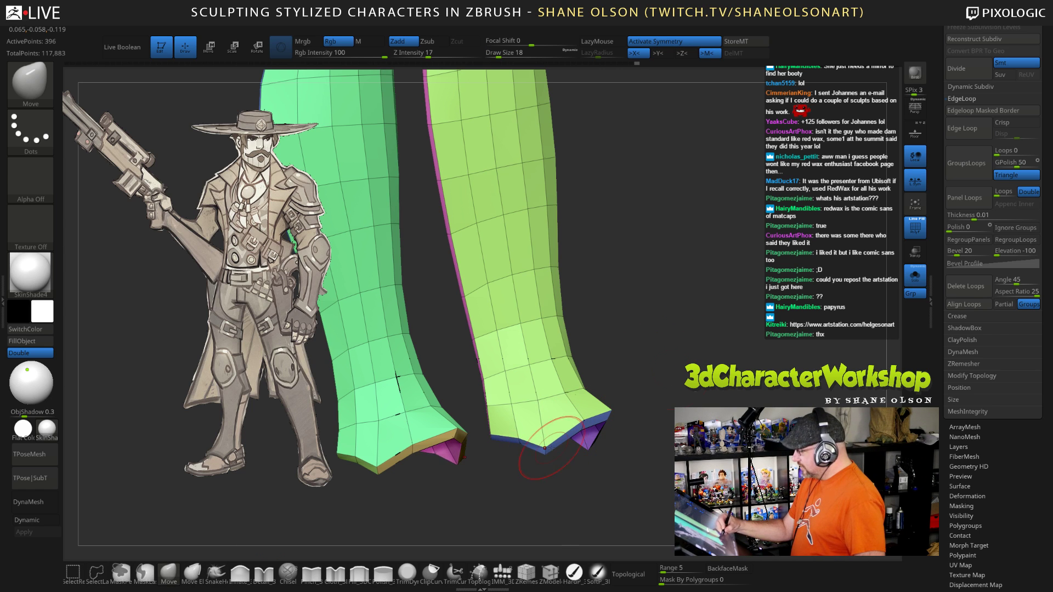
# Step: Regenerate the polygroups by normals on the reshaped shin guards
pyautogui.moveTo(730, 359); pyautogui.dragTo(714, 366)
pyautogui.press('space')
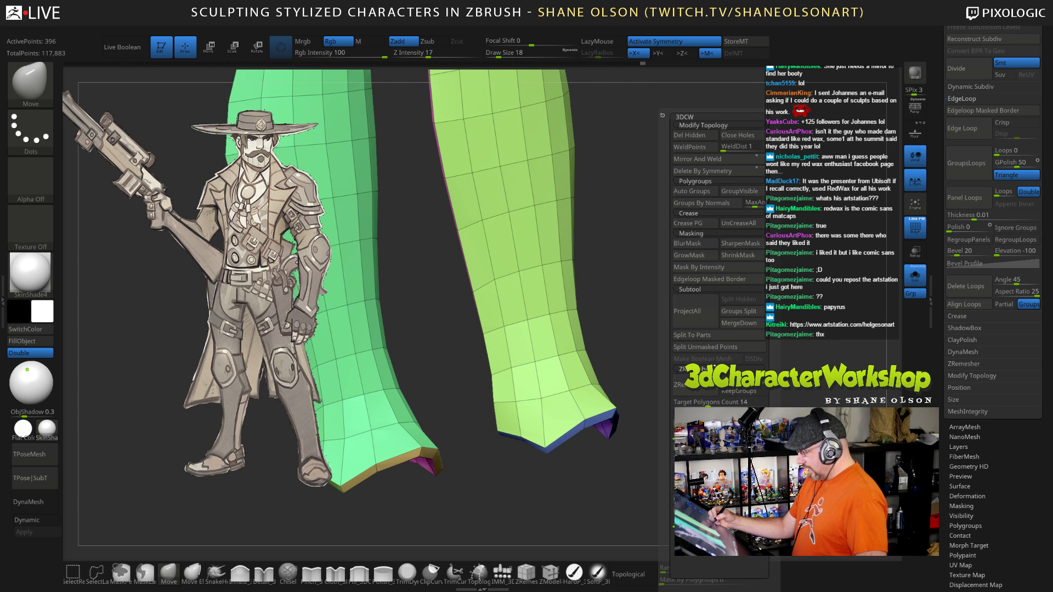
pyautogui.click(716, 203)
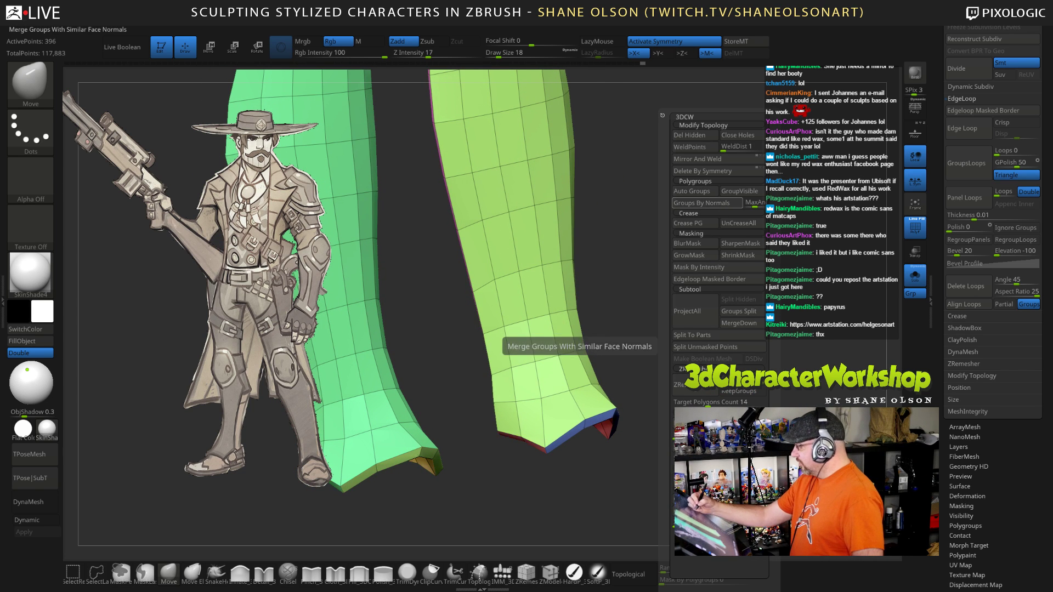
# Step: Nudge the pointed lower edge of the shin guards slightly upward with the Move brush and check both guards from the front
pyautogui.moveTo(639, 356); pyautogui.dragTo(663, 305)
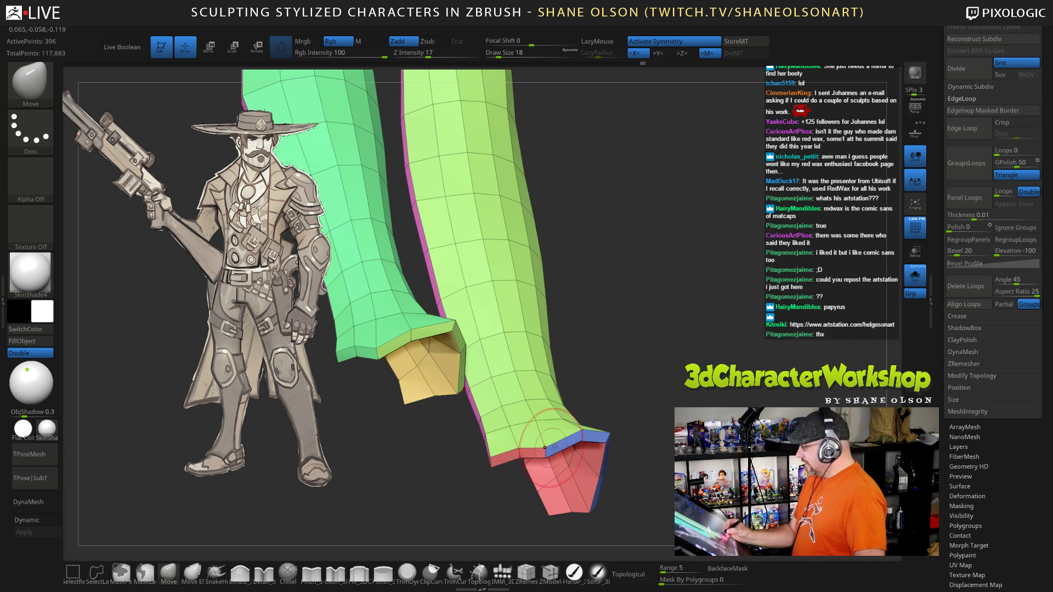
pyautogui.moveTo(555, 447)
pyautogui.mouseDown()
pyautogui.moveTo(571, 458)
pyautogui.moveTo(554, 436)
pyautogui.mouseUp()
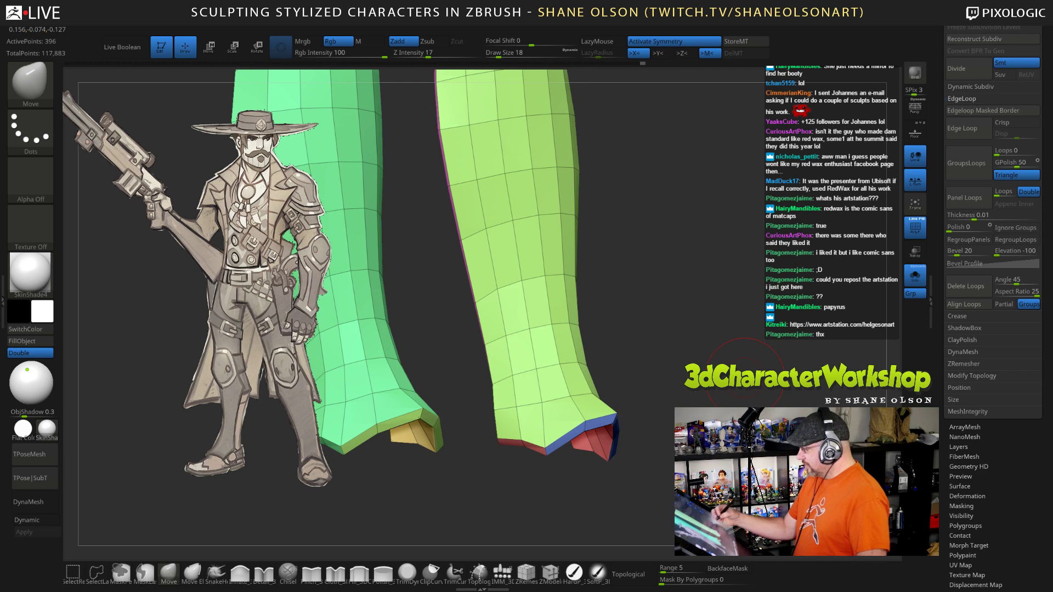
pyautogui.moveTo(744, 378); pyautogui.dragTo(664, 393)
pyautogui.moveTo(623, 447); pyautogui.dragTo(796, 454)
pyautogui.moveTo(730, 417); pyautogui.dragTo(701, 388)
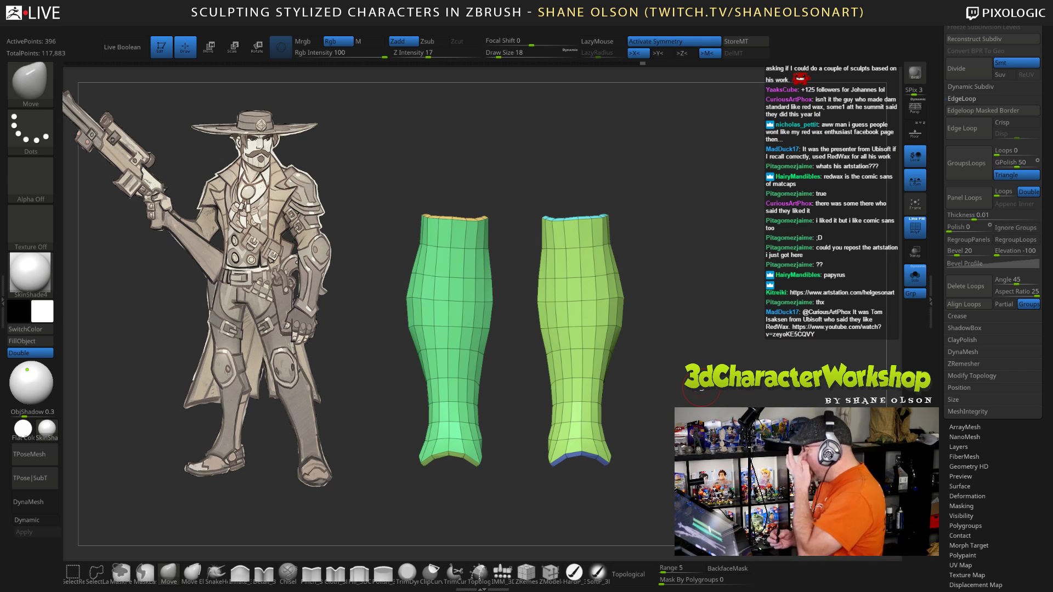
pyautogui.keyDown('alt'); pyautogui.moveTo(717, 327); pyautogui.dragTo(748, 325); pyautogui.keyUp('alt')
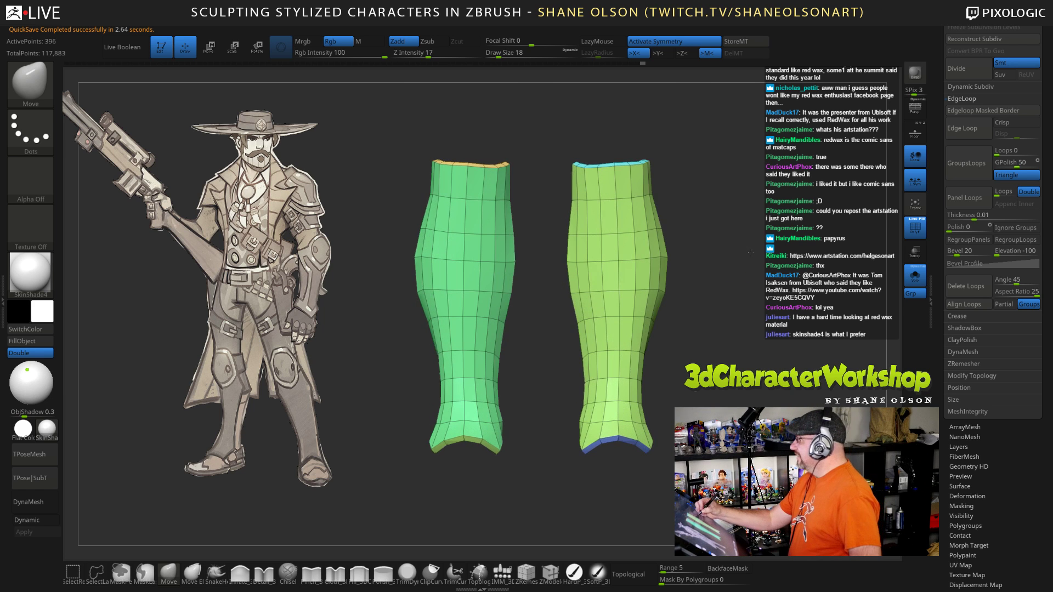
pyautogui.keyDown('alt'); pyautogui.moveTo(742, 262); pyautogui.dragTo(748, 295); pyautogui.keyUp('alt')
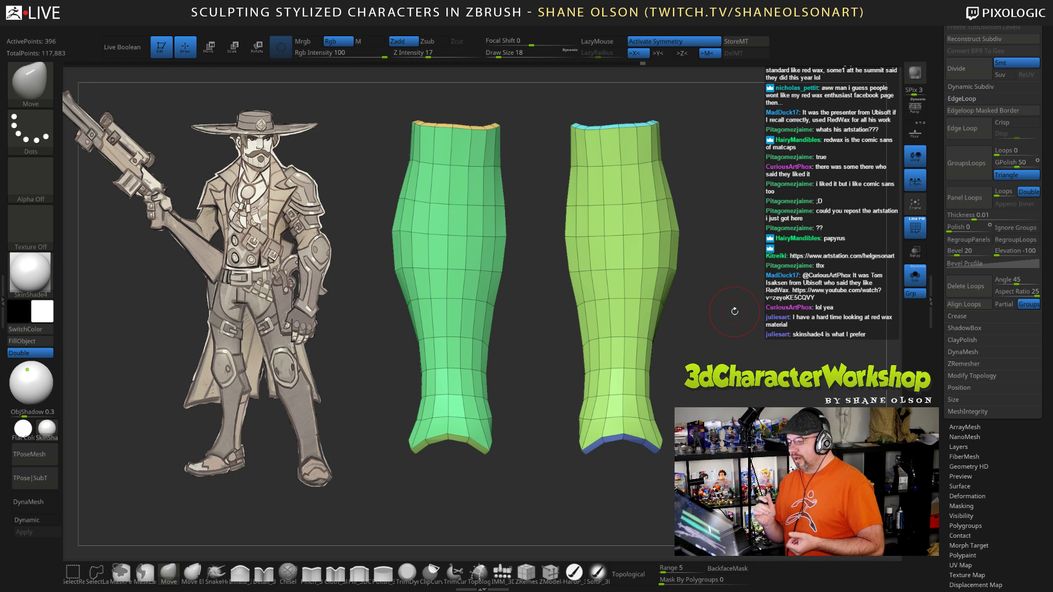
# Step: Switch the material back to zbro_Gray_ex and show the rest of the character around the shin guards
pyautogui.press('m')
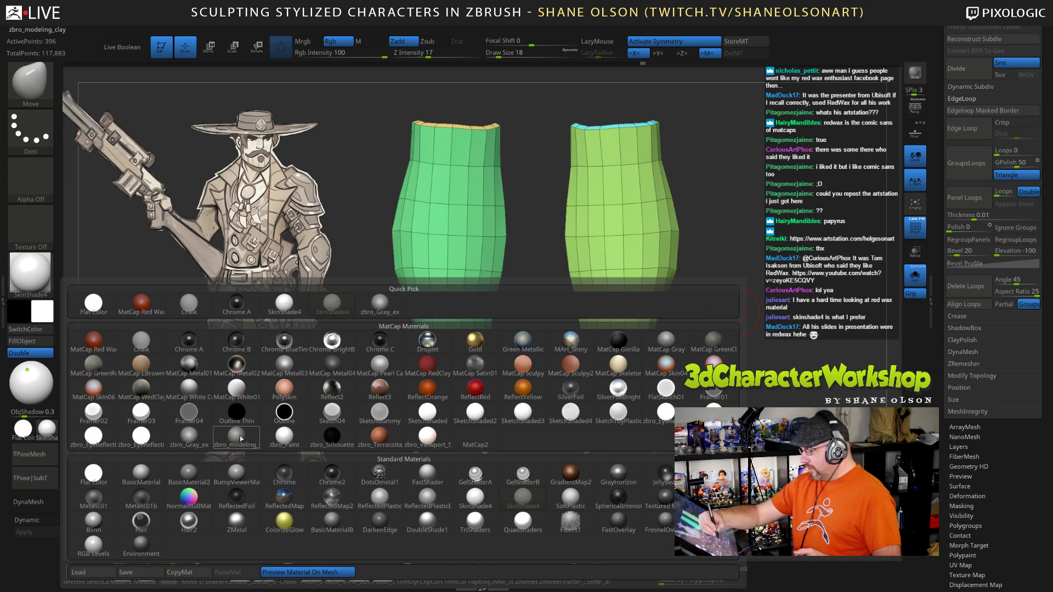
pyautogui.moveTo(239, 437)
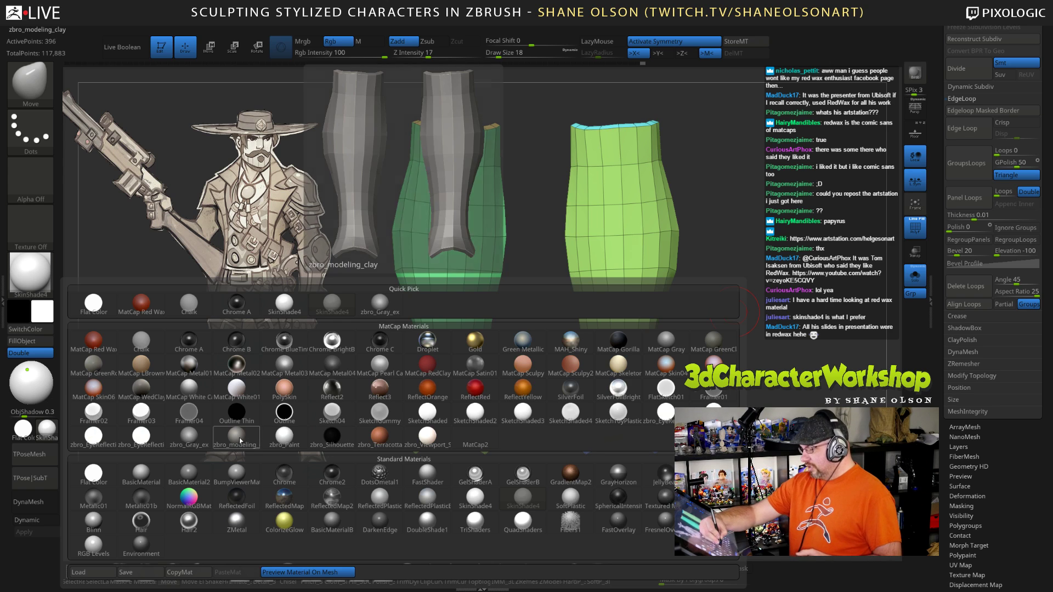
pyautogui.click(193, 434)
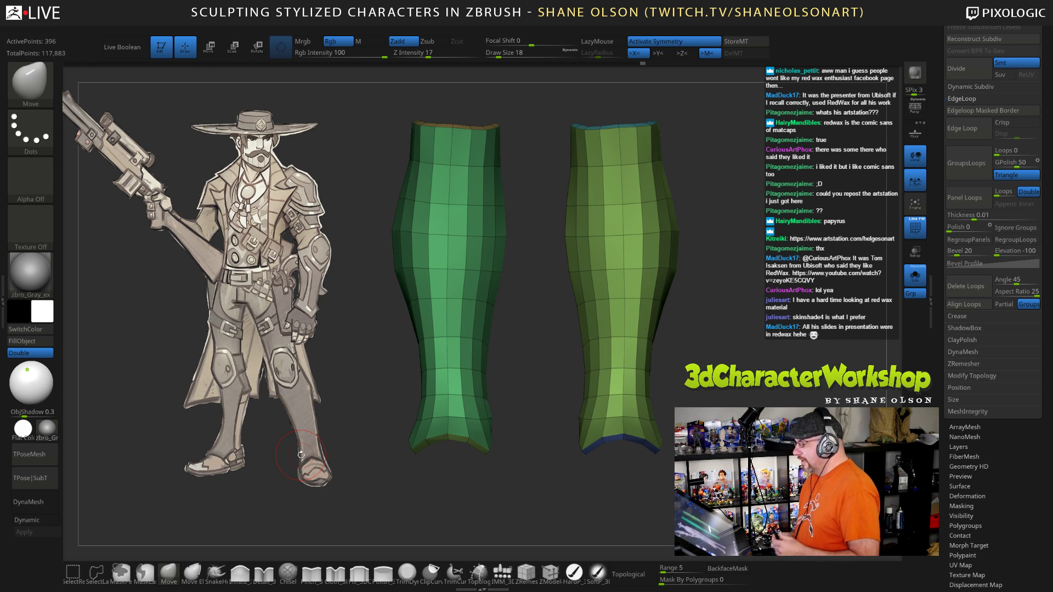
pyautogui.click(915, 276)
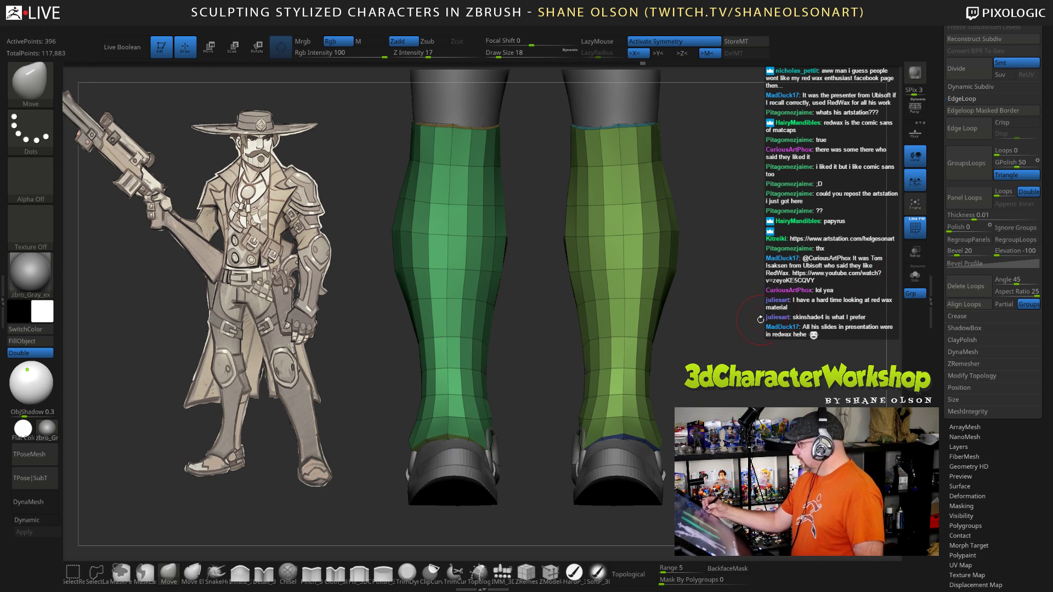
# Step: Examine the character's head, collar, full body and the fit of the shin guards on the legs
pyautogui.moveTo(761, 320)
pyautogui.keyDown('alt'); pyautogui.mouseDown()
pyautogui.moveTo(714, 279)
pyautogui.moveTo(655, 356)
pyautogui.moveTo(650, 433)
pyautogui.mouseUp(); pyautogui.keyUp('alt')
pyautogui.keyDown('alt'); pyautogui.moveTo(635, 185); pyautogui.dragTo(639, 308); pyautogui.keyUp('alt')
pyautogui.keyDown('alt'); pyautogui.moveTo(713, 384); pyautogui.dragTo(644, 551); pyautogui.keyUp('alt')
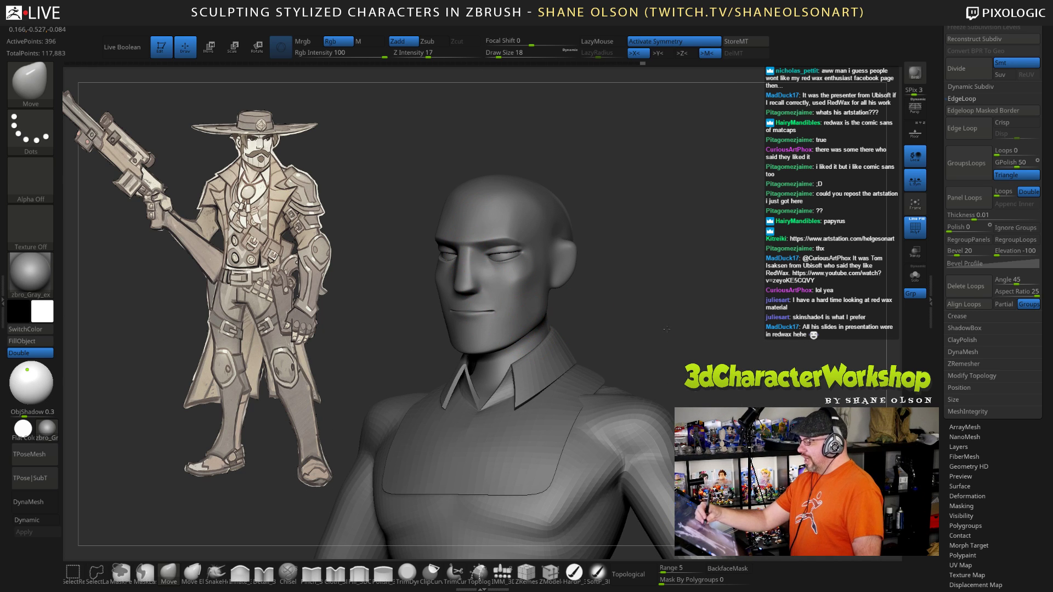
pyautogui.moveTo(666, 329)
pyautogui.mouseDown()
pyautogui.moveTo(631, 328)
pyautogui.moveTo(663, 327)
pyautogui.mouseUp()
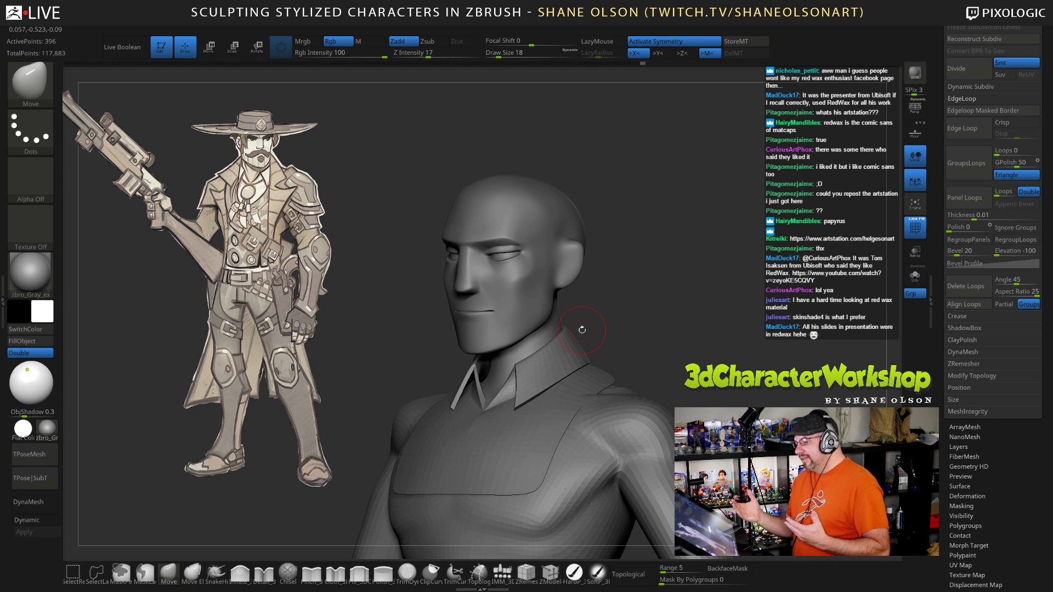
pyautogui.moveTo(708, 494)
pyautogui.keyDown('alt'); pyautogui.mouseDown()
pyautogui.moveTo(708, 324)
pyautogui.moveTo(746, 324)
pyautogui.moveTo(708, 237)
pyautogui.moveTo(699, 82)
pyautogui.mouseUp(); pyautogui.keyUp('alt')
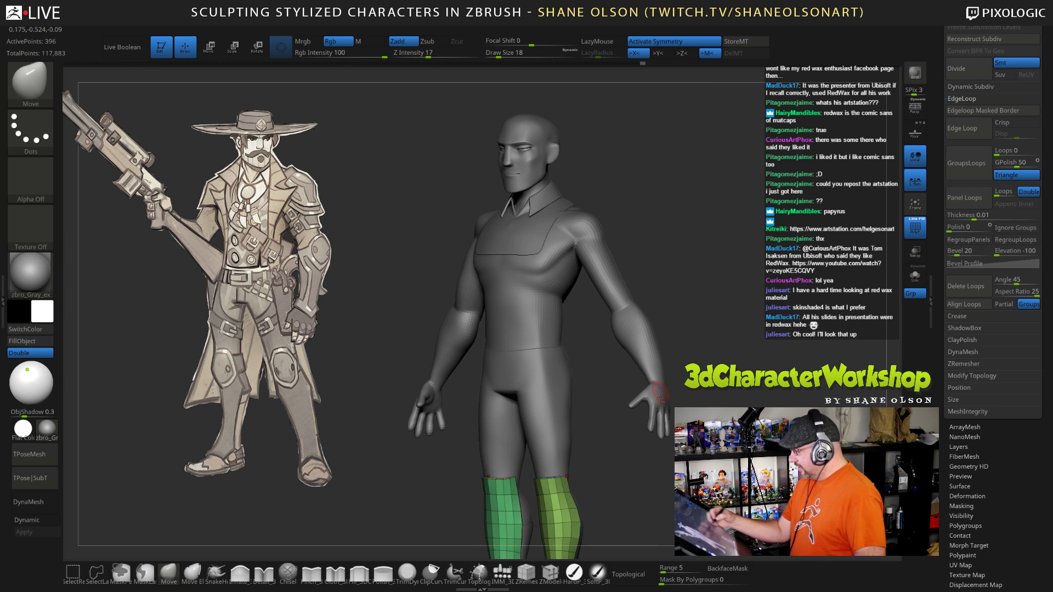
pyautogui.keyDown('alt'); pyautogui.moveTo(597, 475); pyautogui.dragTo(603, 342); pyautogui.keyUp('alt')
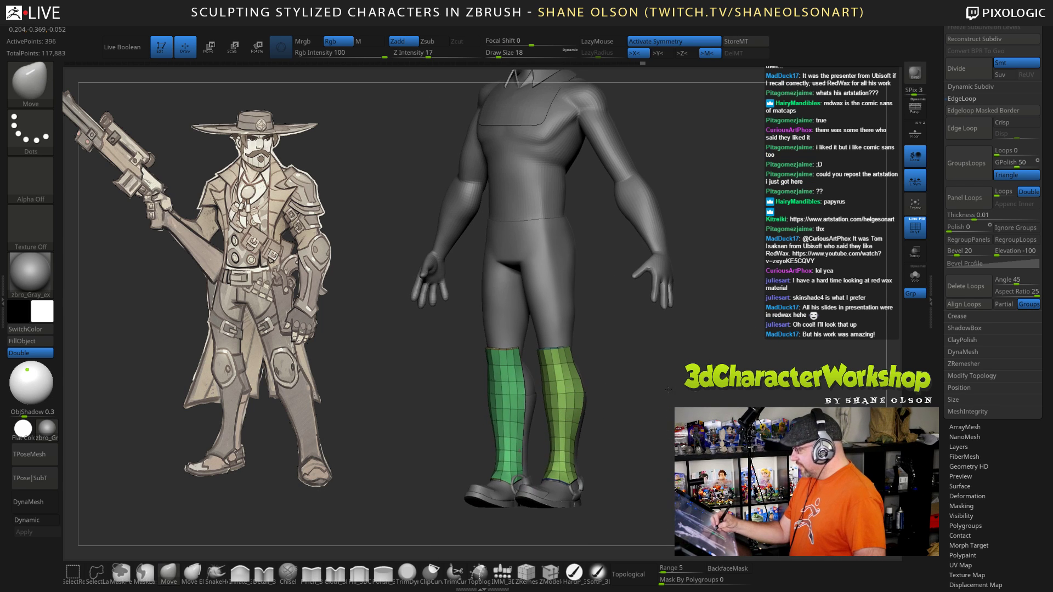
pyautogui.moveTo(667, 374)
pyautogui.keyDown('alt'); pyautogui.mouseDown()
pyautogui.moveTo(680, 432)
pyautogui.moveTo(683, 394)
pyautogui.mouseUp(); pyautogui.keyUp('alt')
pyautogui.moveTo(641, 357)
pyautogui.mouseDown()
pyautogui.moveTo(665, 357)
pyautogui.moveTo(656, 377)
pyautogui.moveTo(668, 332)
pyautogui.mouseUp()
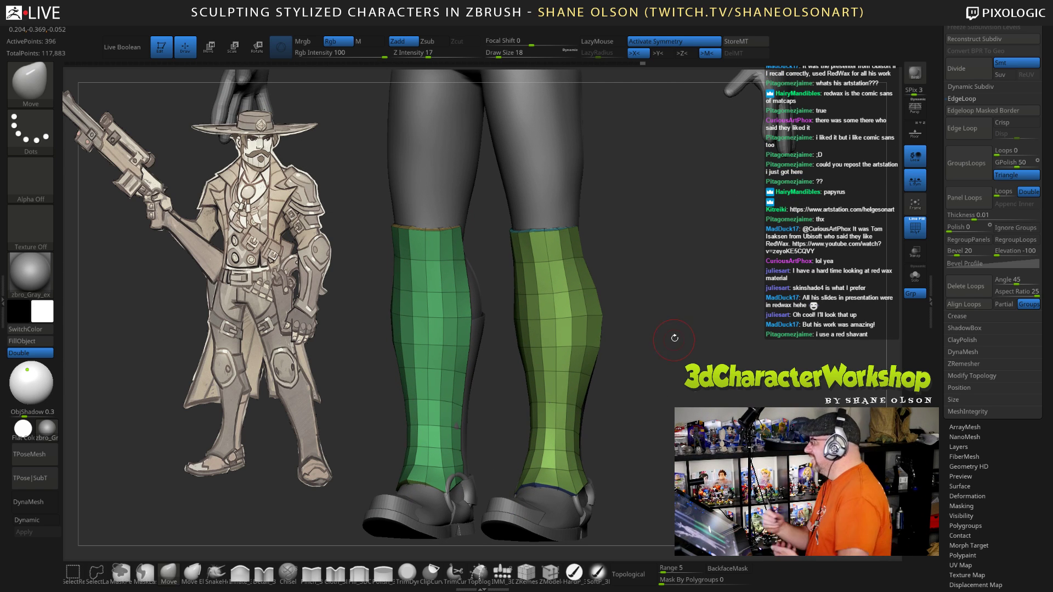
# Step: Examine both shin guards from the front and sides against the concept art, with the Draw Size at 26
pyautogui.moveTo(691, 369)
pyautogui.mouseDown()
pyautogui.moveTo(729, 368)
pyautogui.moveTo(719, 345)
pyautogui.moveTo(696, 389)
pyautogui.moveTo(695, 360)
pyautogui.moveTo(685, 357)
pyautogui.moveTo(703, 342)
pyautogui.moveTo(700, 351)
pyautogui.mouseUp()
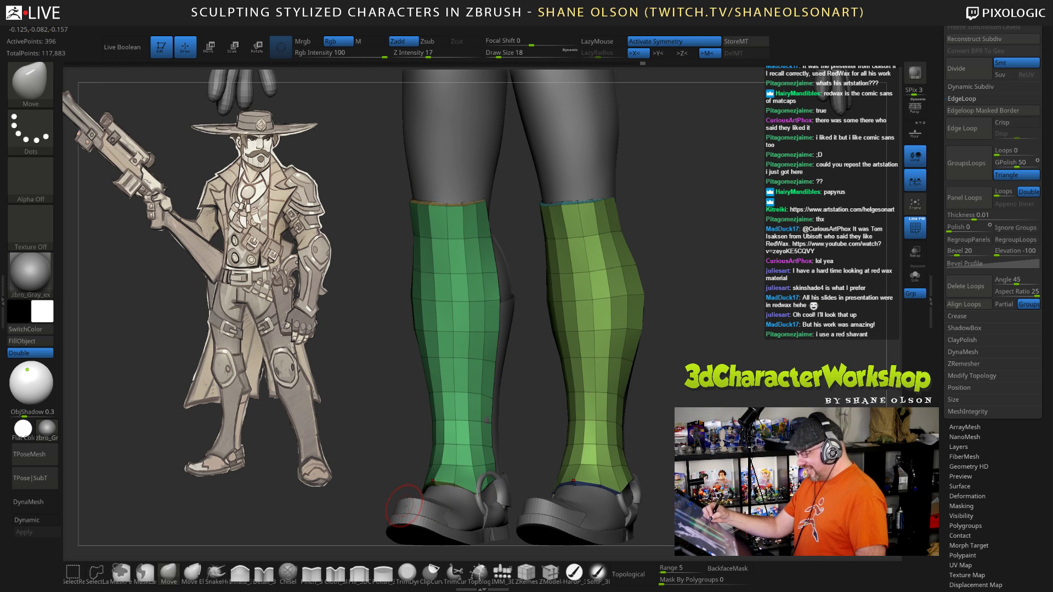
pyautogui.press('s')
pyautogui.moveTo(708, 253); pyautogui.dragTo(715, 255)
pyautogui.moveTo(729, 319); pyautogui.dragTo(710, 318)
pyautogui.press('s')
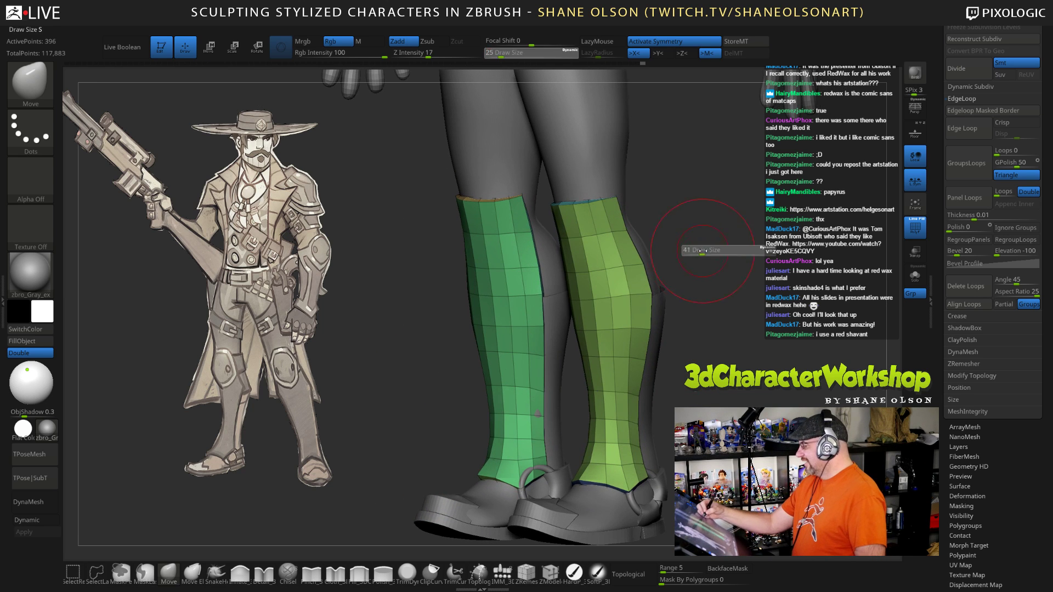
pyautogui.moveTo(699, 251); pyautogui.dragTo(660, 235)
pyautogui.press('s')
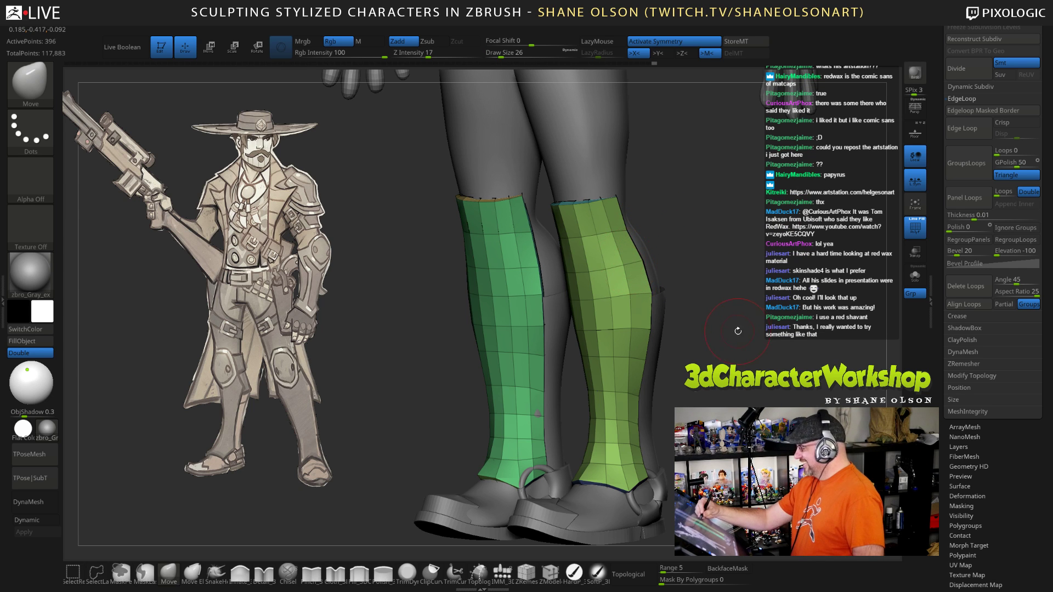
pyautogui.moveTo(736, 331); pyautogui.dragTo(770, 375)
pyautogui.keyDown('alt'); pyautogui.moveTo(704, 408); pyautogui.dragTo(751, 351); pyautogui.keyUp('alt')
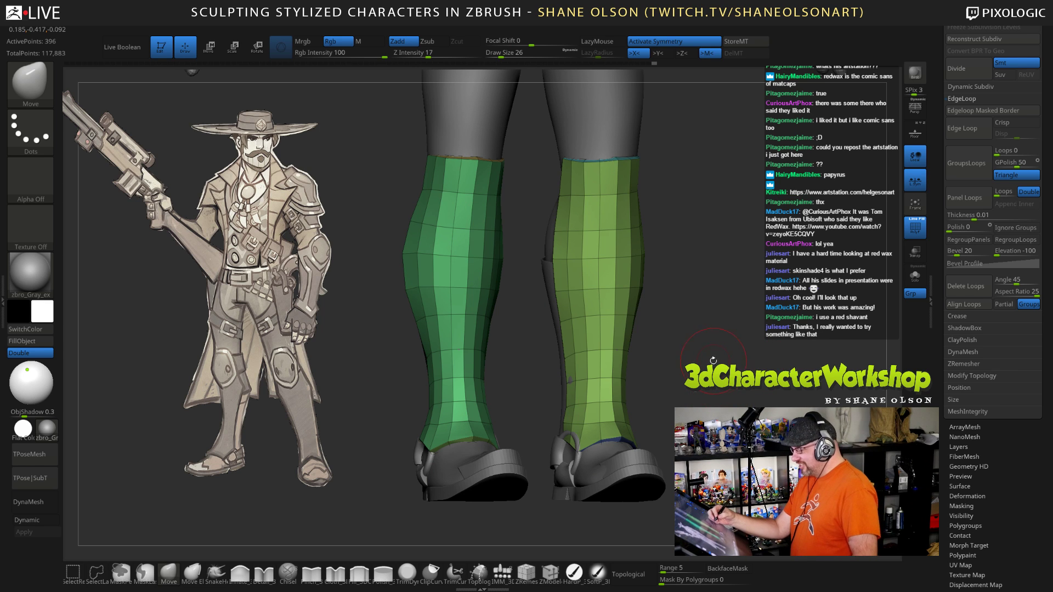
pyautogui.click(47, 428)
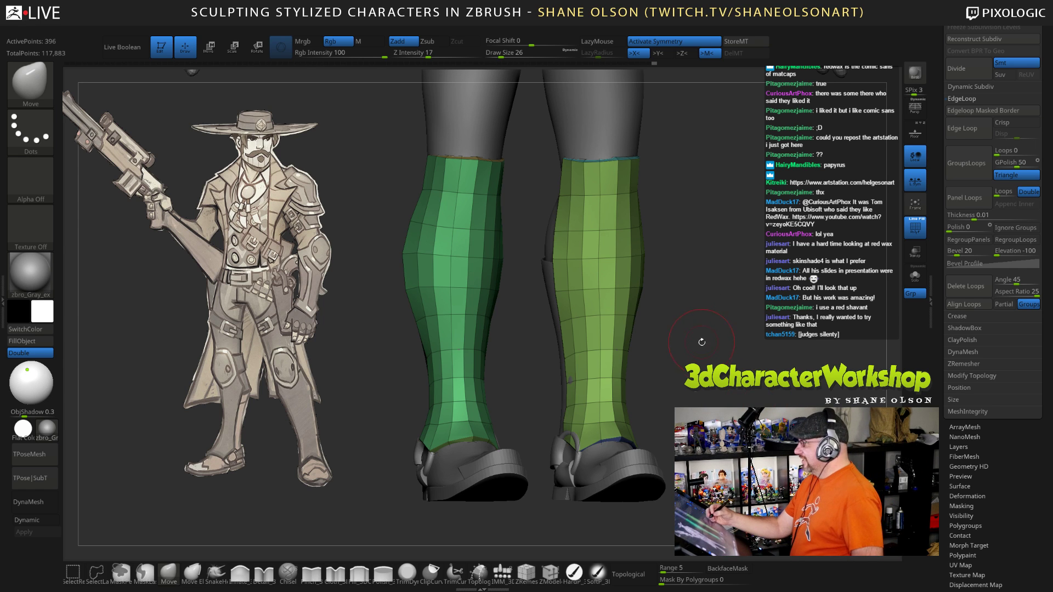
pyautogui.keyDown('shift'); pyautogui.moveTo(708, 363); pyautogui.dragTo(680, 363); pyautogui.keyUp('shift')
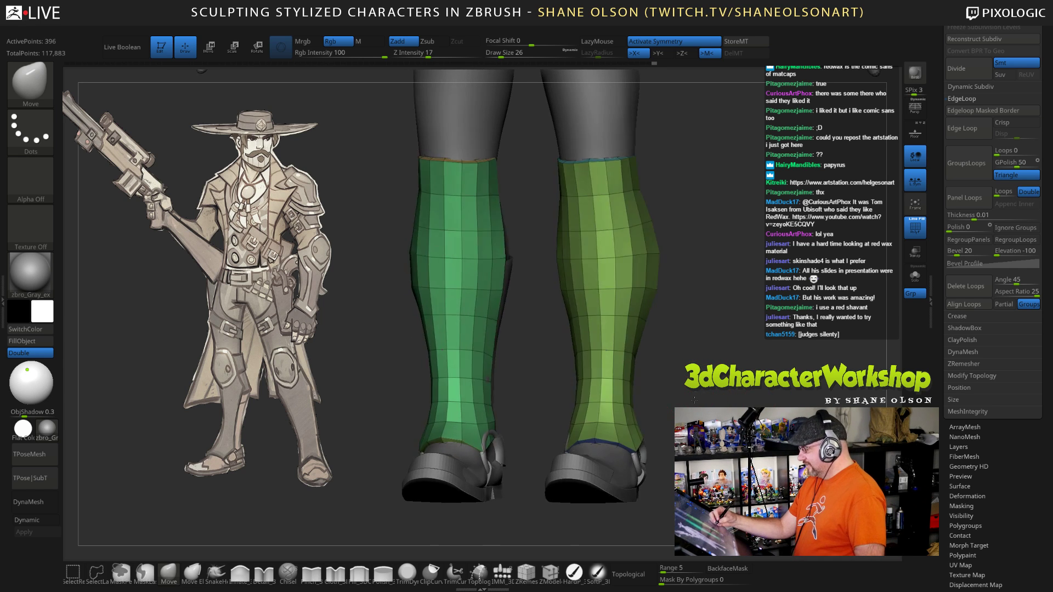
# Step: Adjust the outer rear edge of the shin guard around the calf with the Move brush at Draw Size 51
pyautogui.press('s')
pyautogui.moveTo(684, 342); pyautogui.dragTo(687, 341)
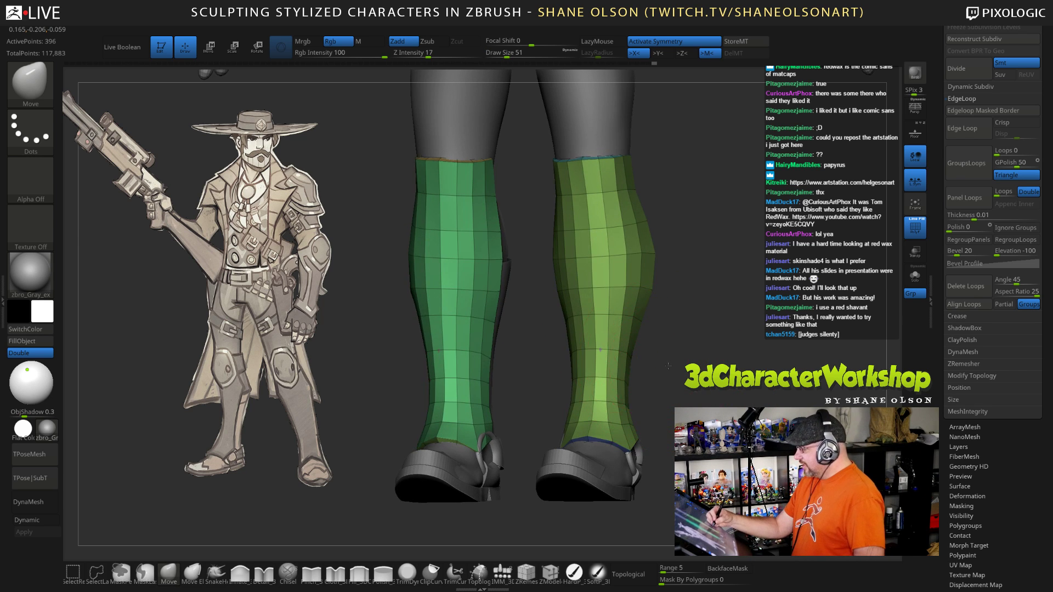
pyautogui.keyDown('shift'); pyautogui.moveTo(704, 403); pyautogui.dragTo(557, 349); pyautogui.keyUp('shift')
pyautogui.moveTo(494, 351)
pyautogui.mouseDown()
pyautogui.moveTo(684, 359)
pyautogui.moveTo(679, 400)
pyautogui.mouseUp()
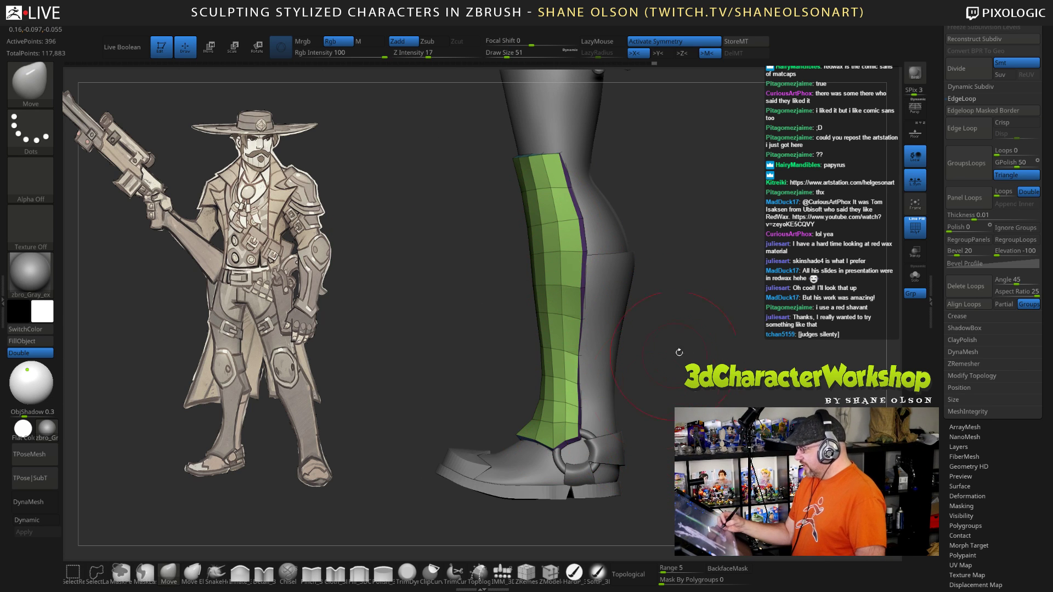
pyautogui.moveTo(679, 352); pyautogui.dragTo(518, 329)
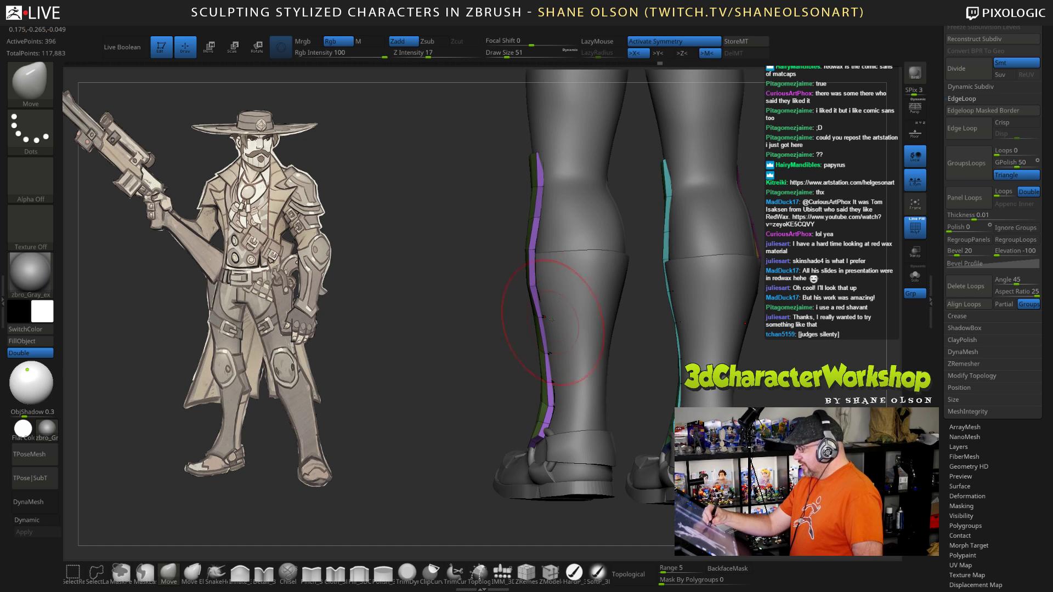
pyautogui.moveTo(539, 291); pyautogui.dragTo(534, 289)
pyautogui.moveTo(536, 246); pyautogui.dragTo(531, 243)
pyautogui.moveTo(700, 405)
pyautogui.mouseDown()
pyautogui.moveTo(678, 405)
pyautogui.moveTo(666, 384)
pyautogui.moveTo(670, 329)
pyautogui.mouseUp()
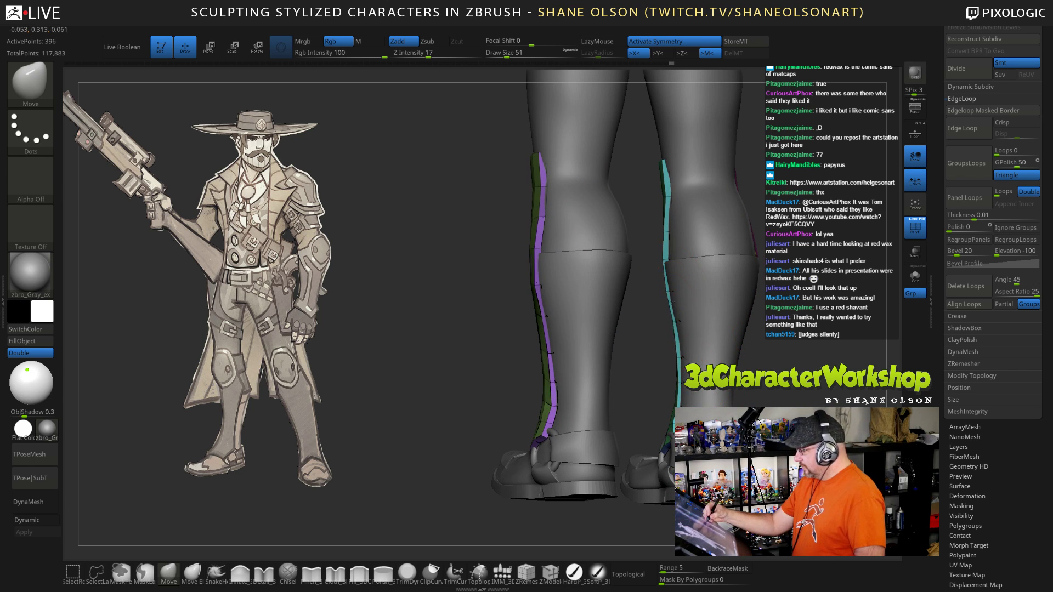
pyautogui.moveTo(768, 406); pyautogui.dragTo(744, 331)
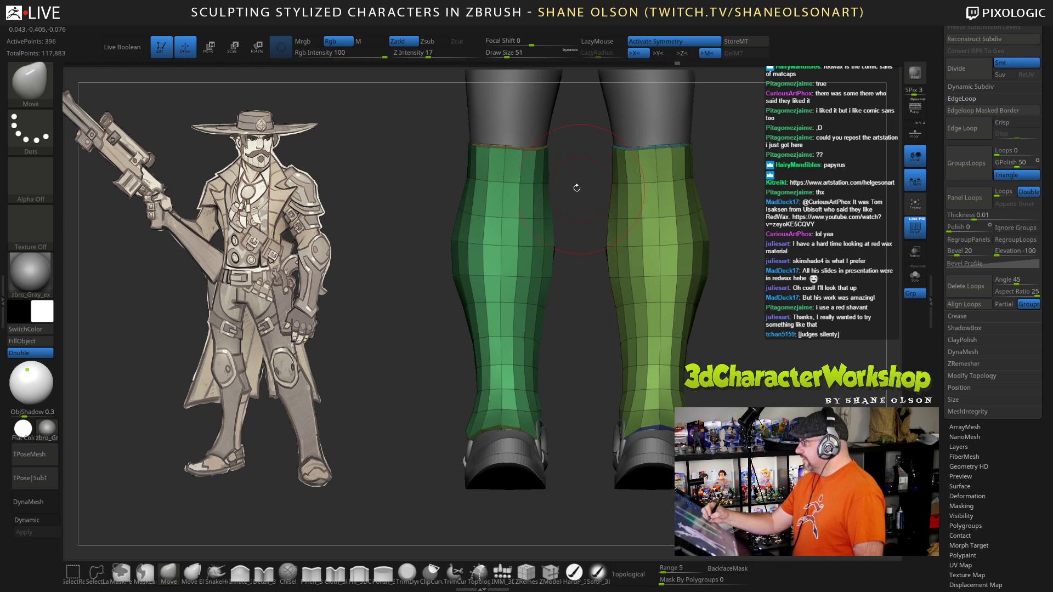
# Step: Mirror and weld the reshaped shin guard across to the opposite leg
pyautogui.moveTo(716, 254); pyautogui.dragTo(699, 224)
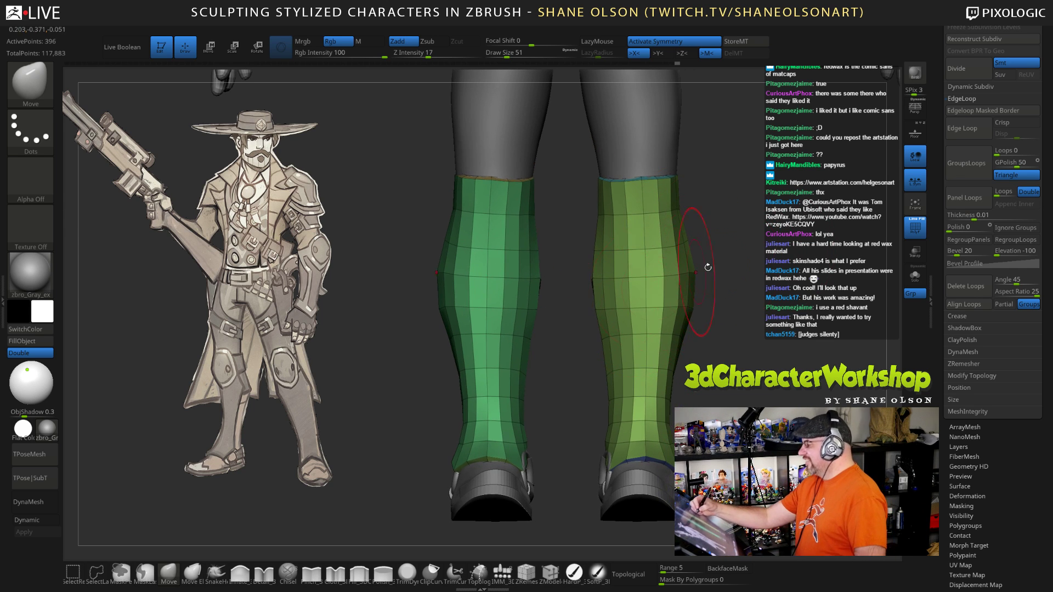
pyautogui.moveTo(708, 267); pyautogui.dragTo(707, 226)
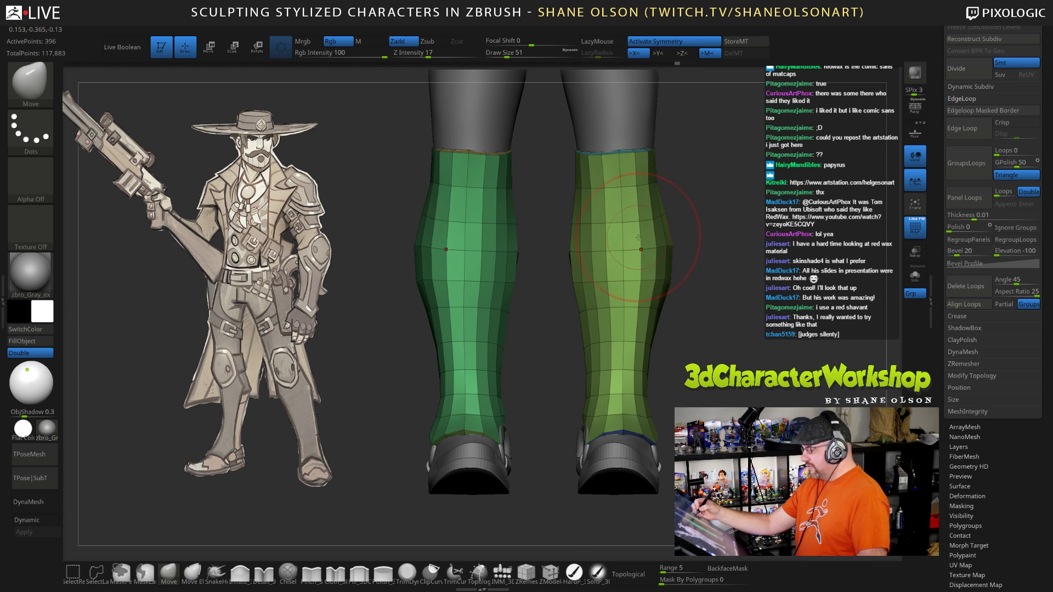
pyautogui.press('space')
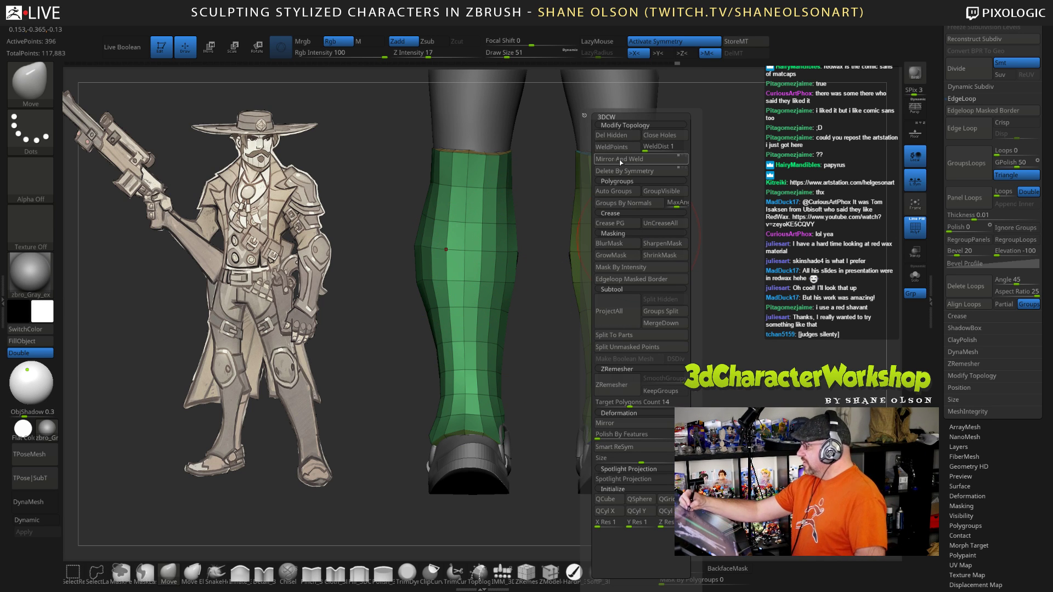
pyautogui.click(621, 162)
pyautogui.moveTo(685, 307); pyautogui.dragTo(607, 396)
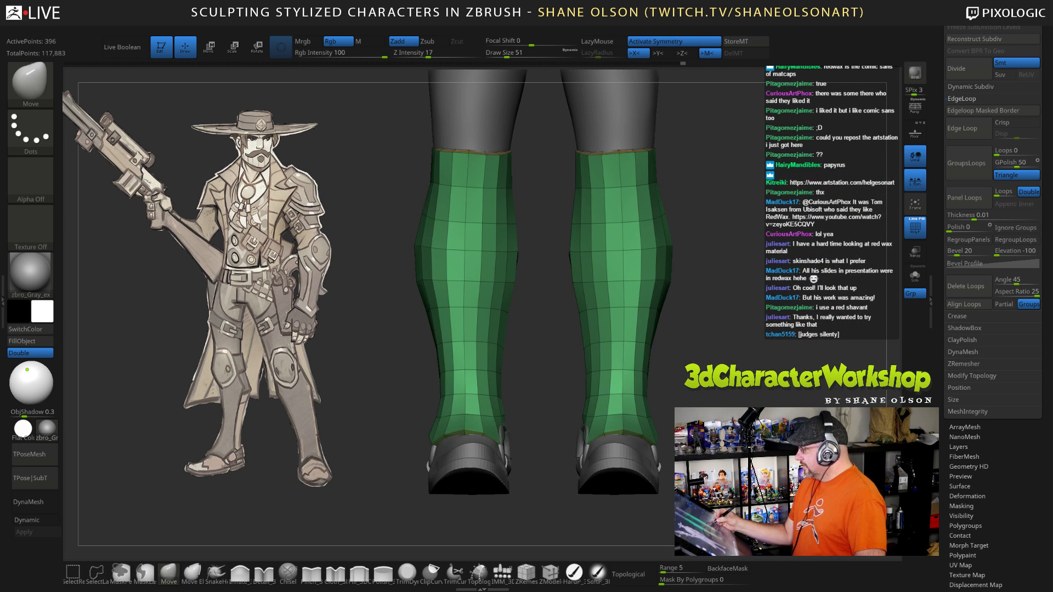
# Step: Turn on dynamic subdivision for the mirrored shin guards and check their smoothed shape from the side and front
pyautogui.keyDown('alt'); pyautogui.moveTo(721, 291); pyautogui.dragTo(721, 323); pyautogui.keyUp('alt')
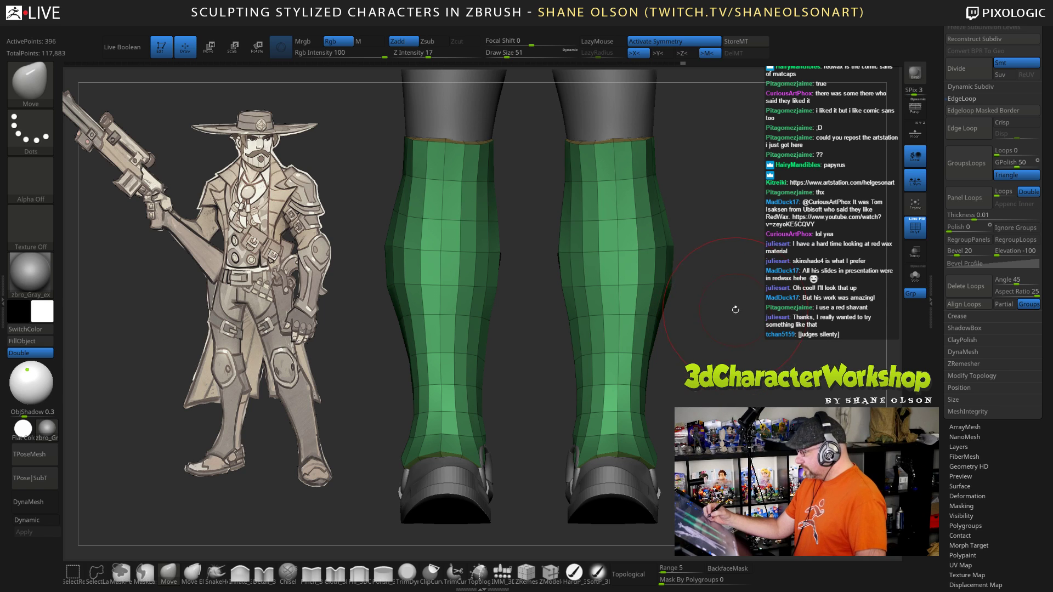
pyautogui.press('space')
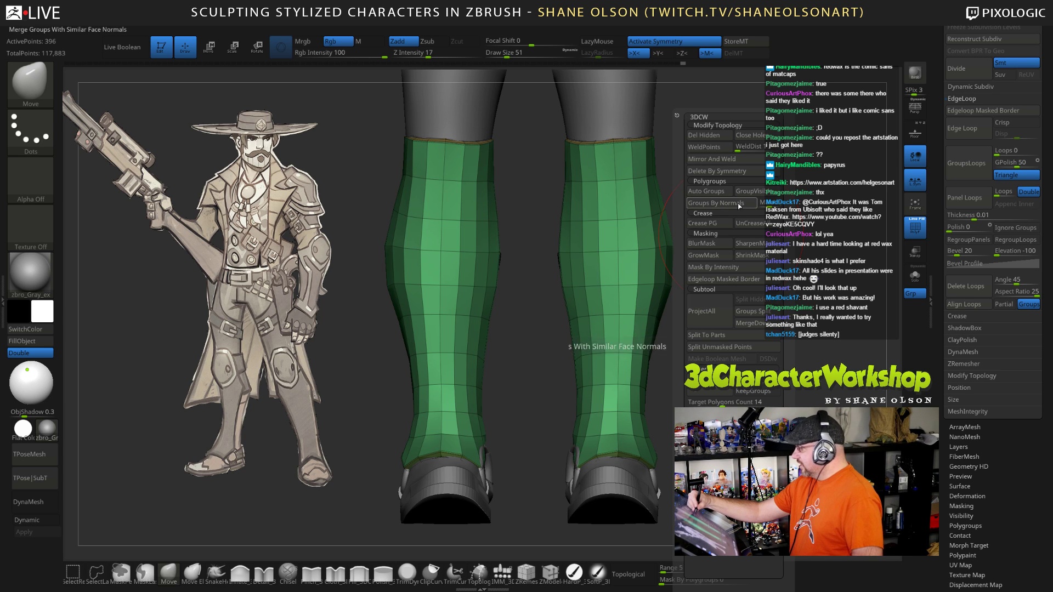
pyautogui.press('d')
pyautogui.moveTo(785, 341)
pyautogui.mouseDown()
pyautogui.moveTo(737, 351)
pyautogui.moveTo(763, 349)
pyautogui.moveTo(754, 354)
pyautogui.mouseUp()
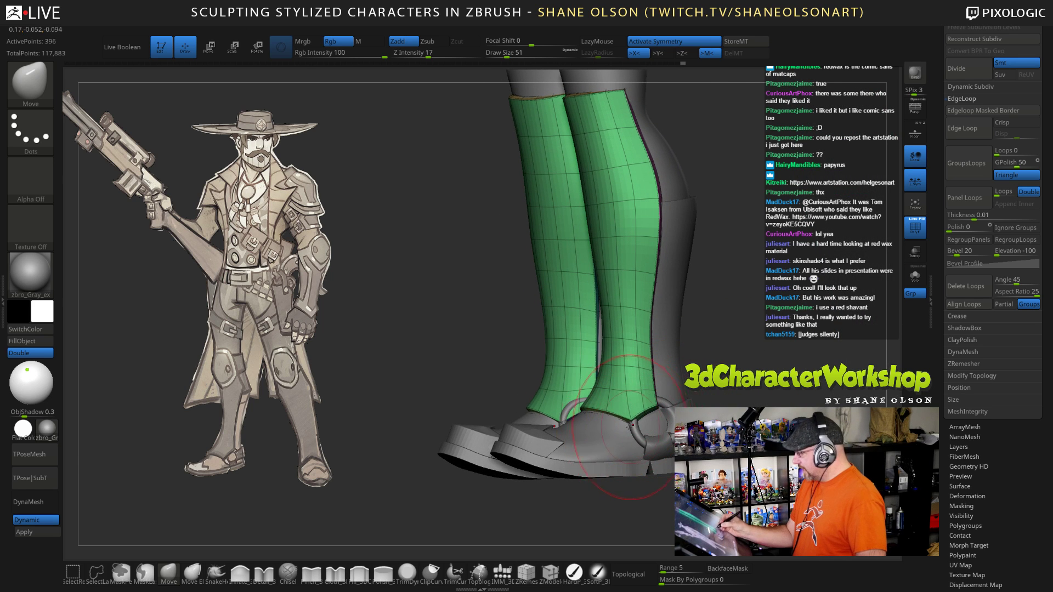
pyautogui.moveTo(595, 508); pyautogui.dragTo(690, 503)
pyautogui.moveTo(700, 398)
pyautogui.mouseDown()
pyautogui.moveTo(663, 409)
pyautogui.moveTo(765, 327)
pyautogui.moveTo(640, 365)
pyautogui.moveTo(679, 342)
pyautogui.moveTo(720, 373)
pyautogui.mouseUp()
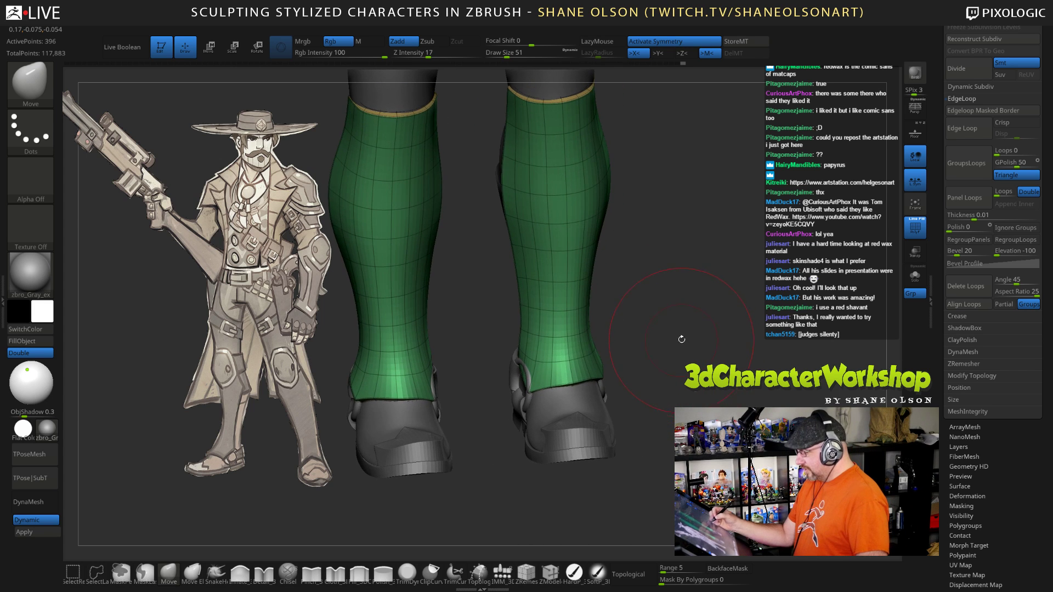
# Step: Set the Draw Size to 31 and examine the smoothed shin guards' lower and rear edges on the legs
pyautogui.moveTo(682, 338)
pyautogui.keyDown('alt'); pyautogui.mouseDown()
pyautogui.moveTo(695, 360)
pyautogui.moveTo(642, 369)
pyautogui.mouseUp(); pyautogui.keyUp('alt')
pyautogui.press('[')
pyautogui.press('[')
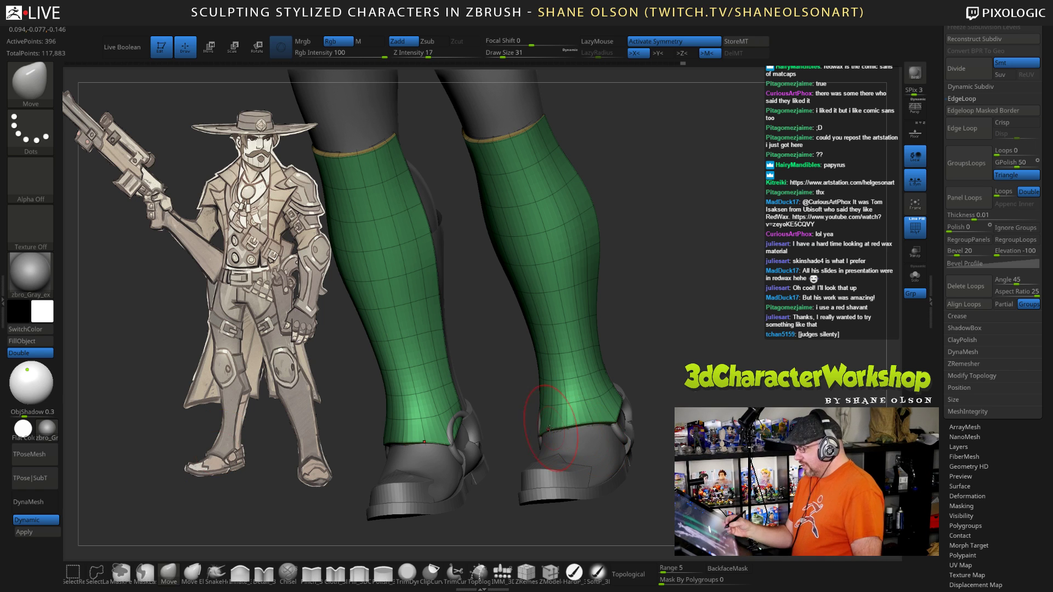
pyautogui.moveTo(680, 365); pyautogui.dragTo(707, 313)
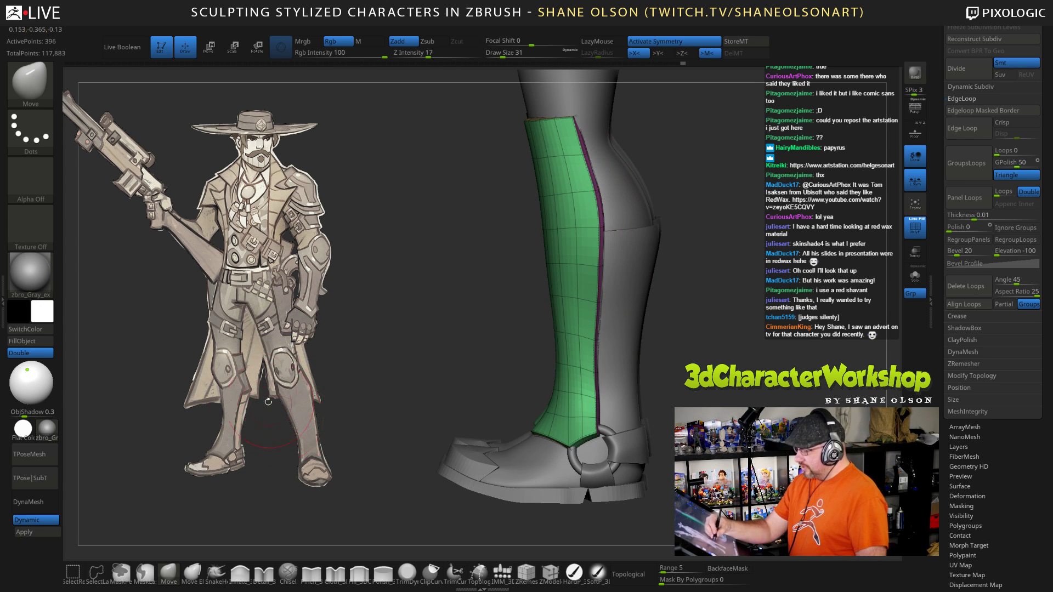
pyautogui.moveTo(723, 329); pyautogui.dragTo(596, 253)
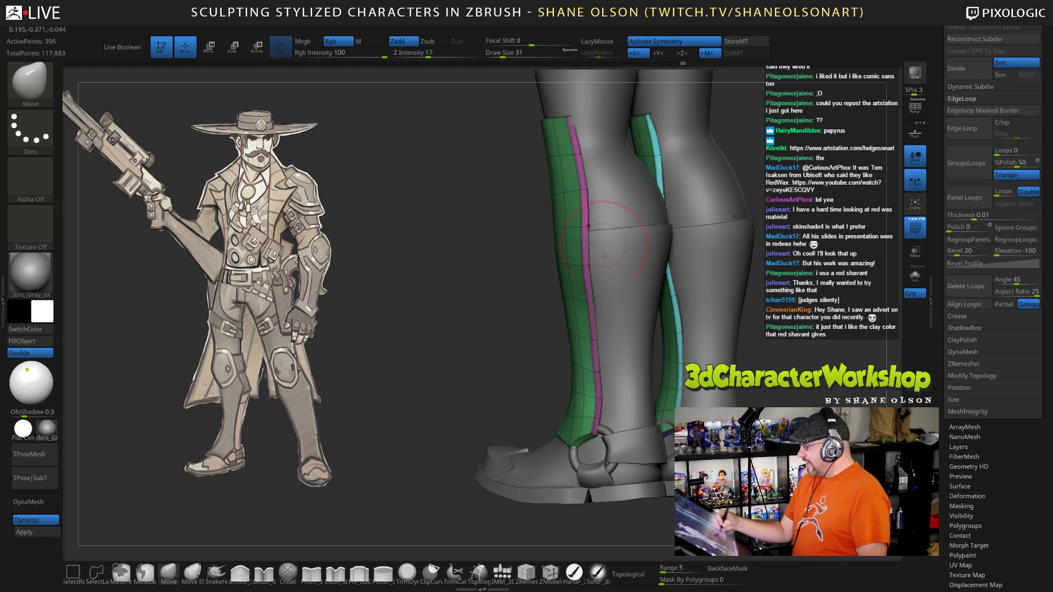
pyautogui.moveTo(738, 330); pyautogui.dragTo(721, 340)
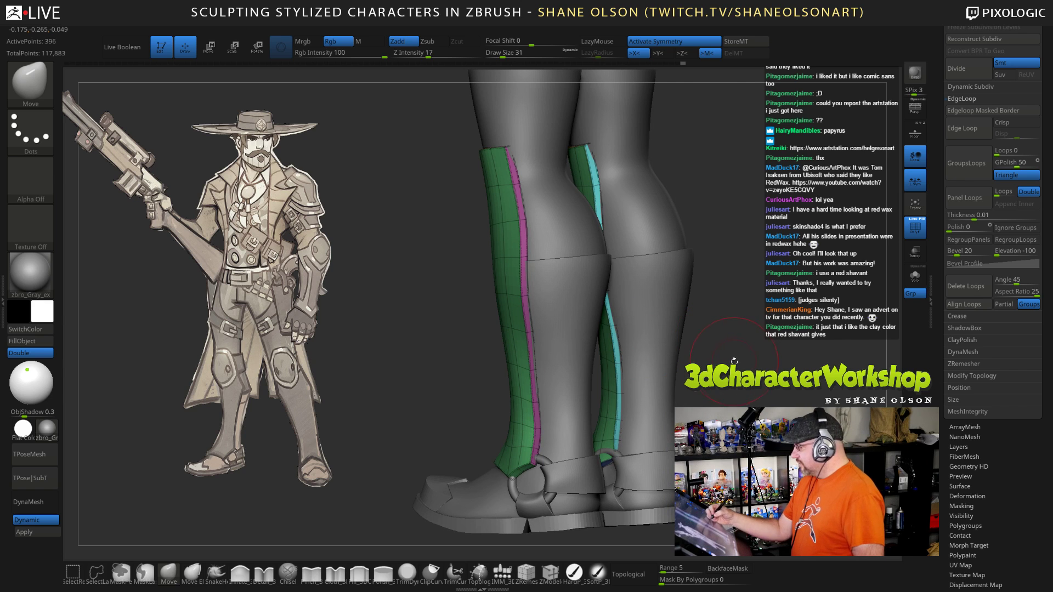
# Step: Isolate the unsmoothed shin guards and set the ZModeler edge action to Crease with the EdgeLoop Complete target
pyautogui.click(915, 275)
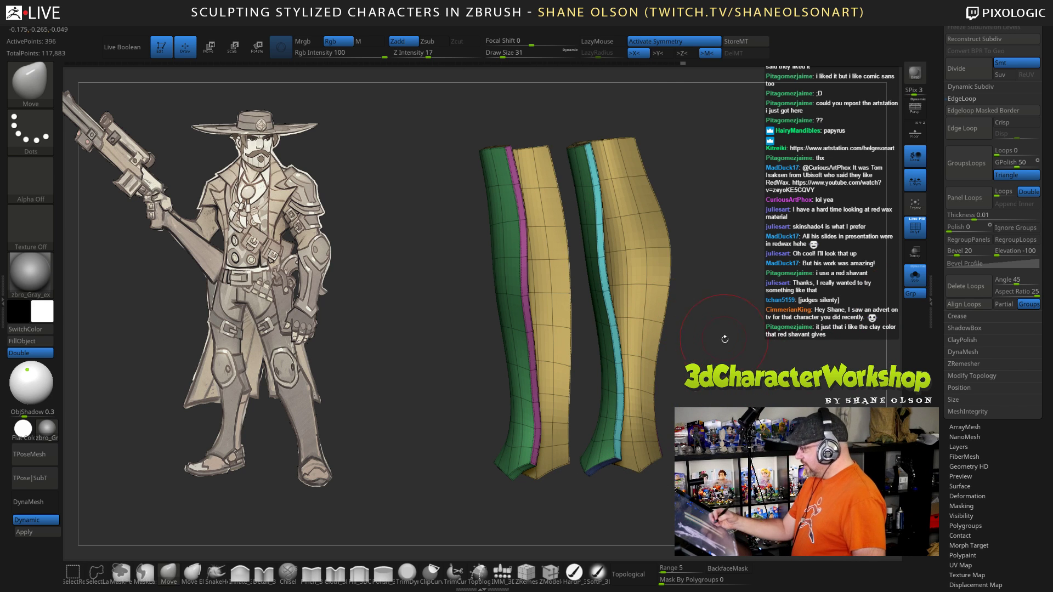
pyautogui.click(550, 574)
pyautogui.moveTo(757, 307)
pyautogui.mouseDown()
pyautogui.moveTo(726, 304)
pyautogui.moveTo(713, 327)
pyautogui.moveTo(669, 329)
pyautogui.moveTo(703, 325)
pyautogui.moveTo(691, 323)
pyautogui.mouseUp()
pyautogui.moveTo(485, 302); pyautogui.dragTo(459, 301)
pyautogui.hotkey('shift', 'd')
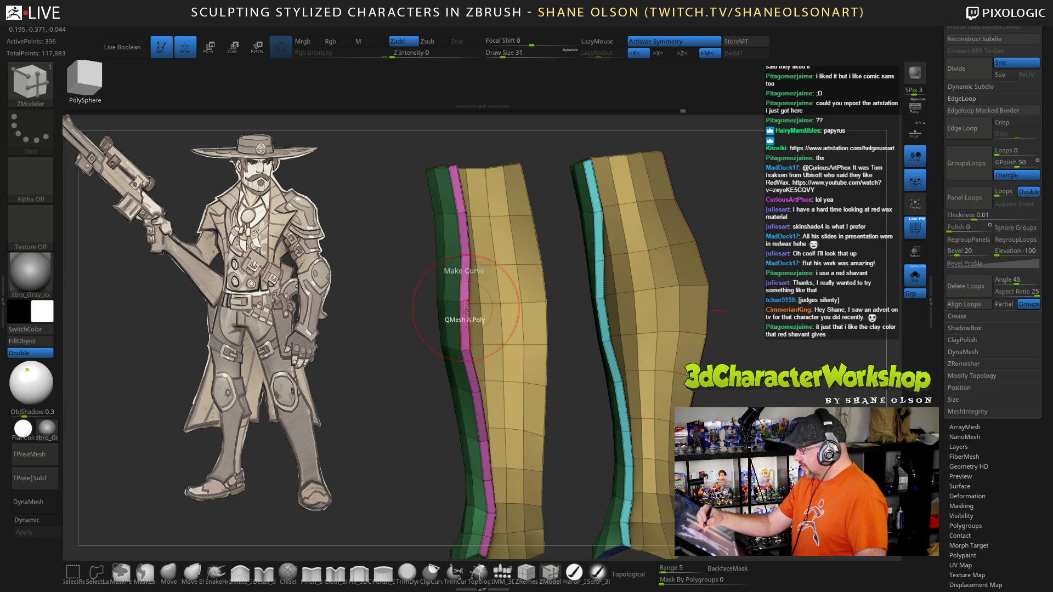
pyautogui.press('space')
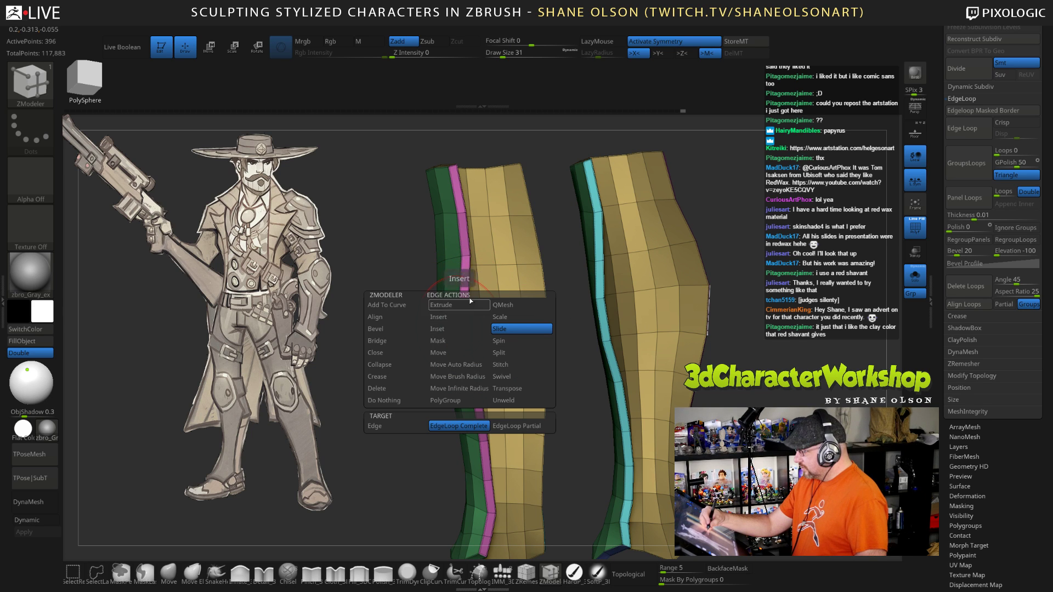
pyautogui.click(392, 376)
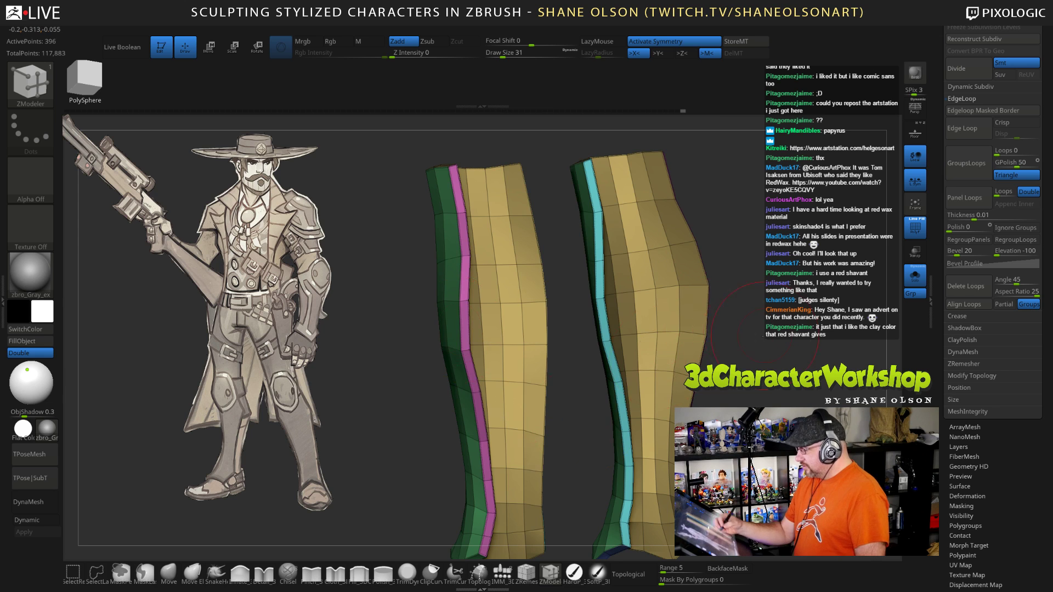
pyautogui.moveTo(730, 347)
pyautogui.mouseDown()
pyautogui.moveTo(812, 348)
pyautogui.moveTo(724, 357)
pyautogui.moveTo(812, 343)
pyautogui.mouseUp()
# Step: Show the surrounding legs again and inspect the shin guards' edges with dynamic subdivision on
pyautogui.click(915, 275)
pyautogui.moveTo(719, 449)
pyautogui.keyDown('alt'); pyautogui.mouseDown()
pyautogui.moveTo(741, 405)
pyautogui.moveTo(692, 387)
pyautogui.mouseUp(); pyautogui.keyUp('alt')
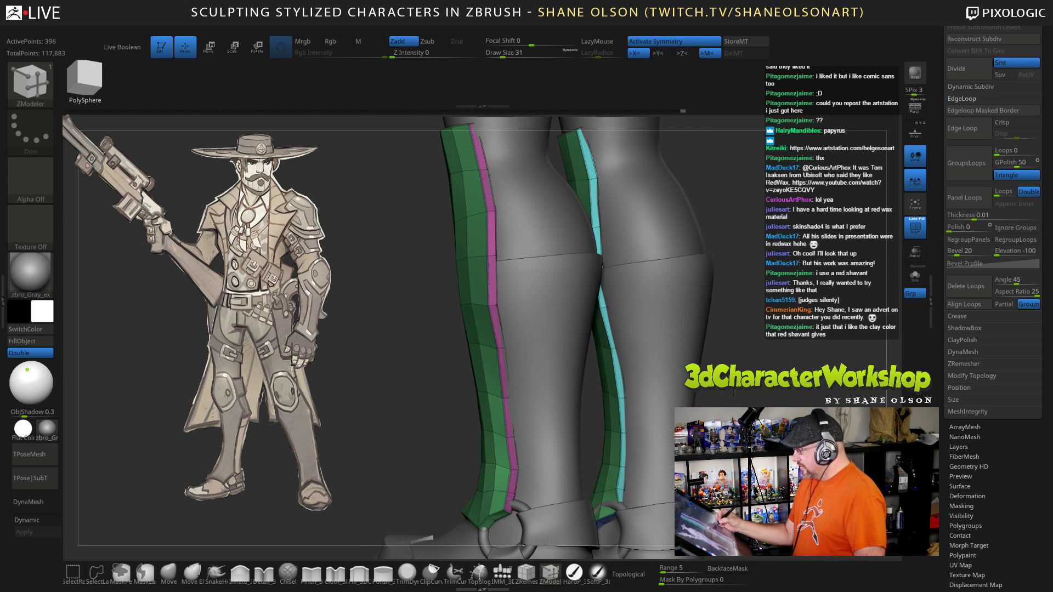
pyautogui.keyDown('alt'); pyautogui.moveTo(464, 252); pyautogui.dragTo(469, 270, button='right'); pyautogui.keyUp('alt')
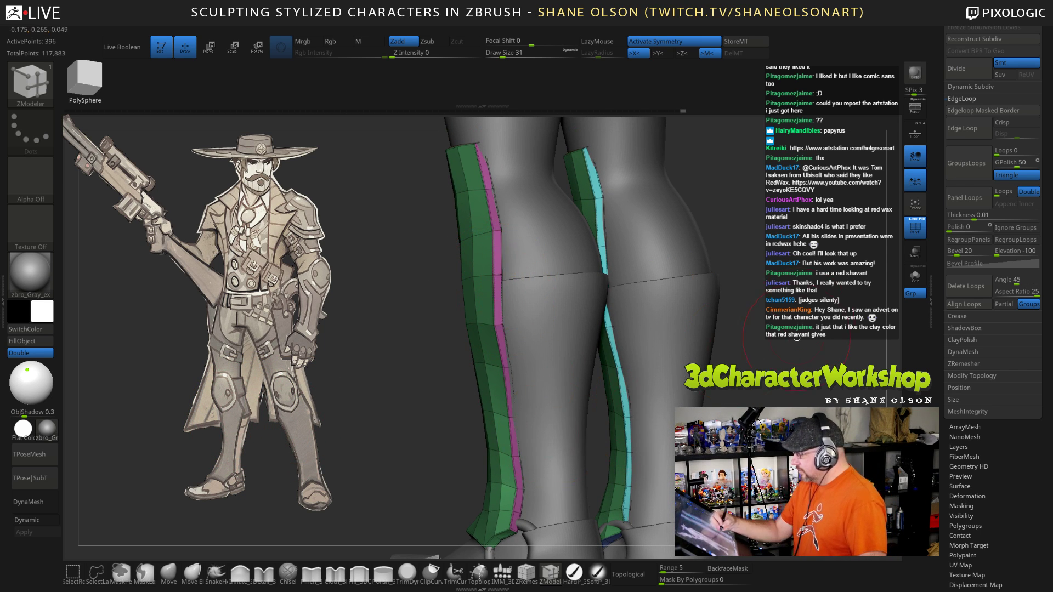
pyautogui.moveTo(743, 379)
pyautogui.mouseDown()
pyautogui.moveTo(672, 362)
pyautogui.moveTo(642, 288)
pyautogui.mouseUp()
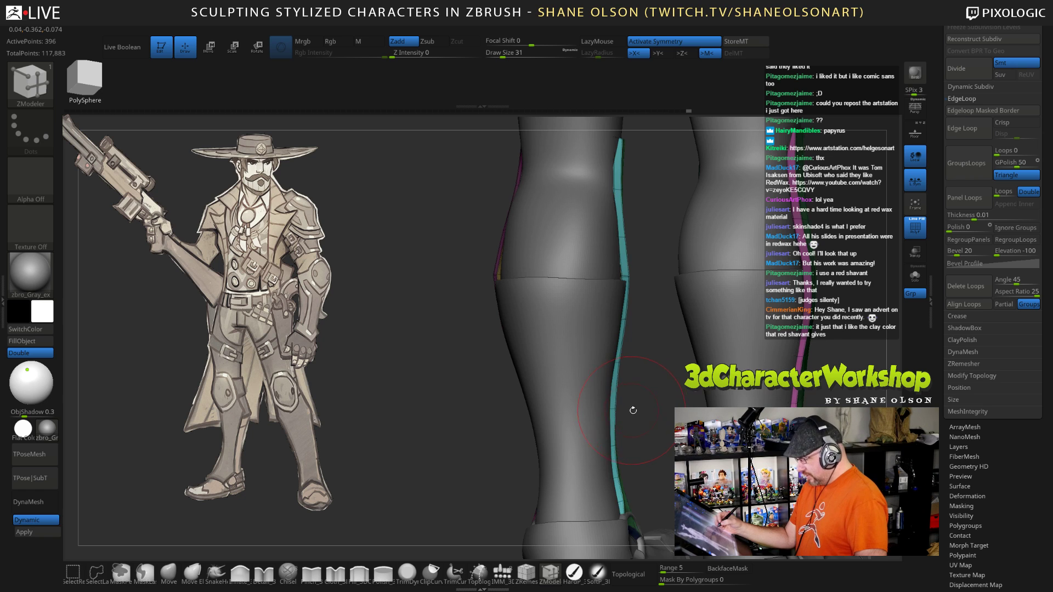
pyautogui.moveTo(631, 411); pyautogui.dragTo(741, 398)
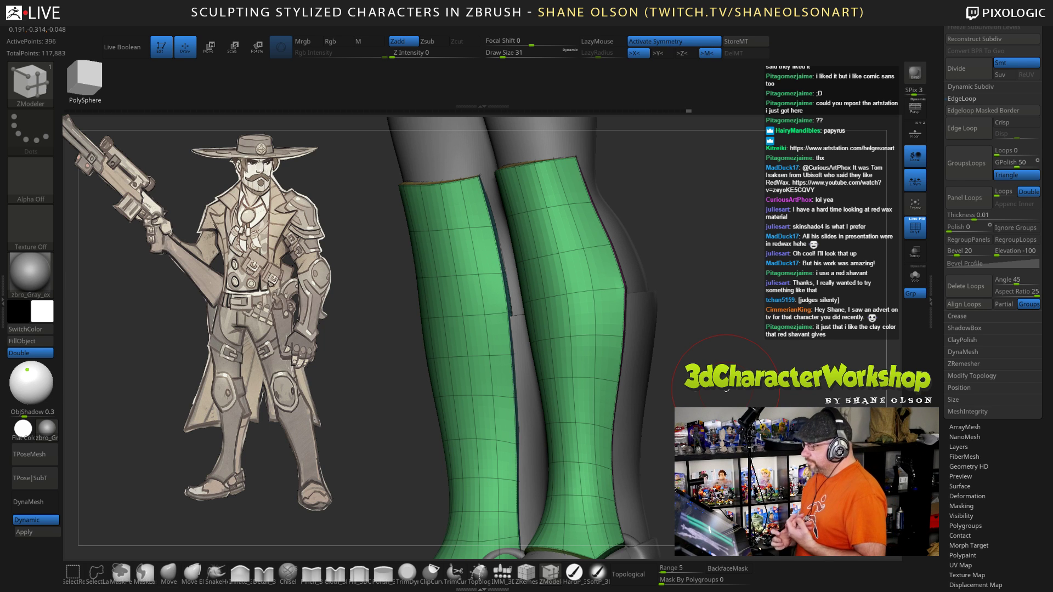
# Step: Set the Draw Size to 23 and inspect the shin guards' lower edge above the boots
pyautogui.keyDown('alt'); pyautogui.moveTo(732, 436); pyautogui.dragTo(723, 257); pyautogui.keyUp('alt')
pyautogui.moveTo(717, 331); pyautogui.dragTo(708, 388)
pyautogui.press('s')
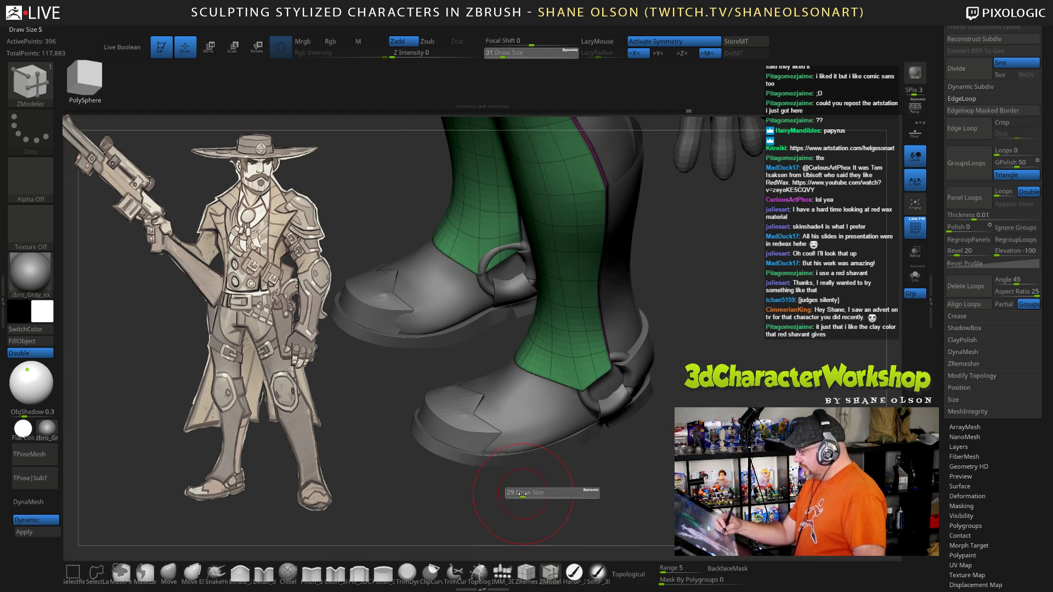
pyautogui.moveTo(525, 493); pyautogui.dragTo(535, 529)
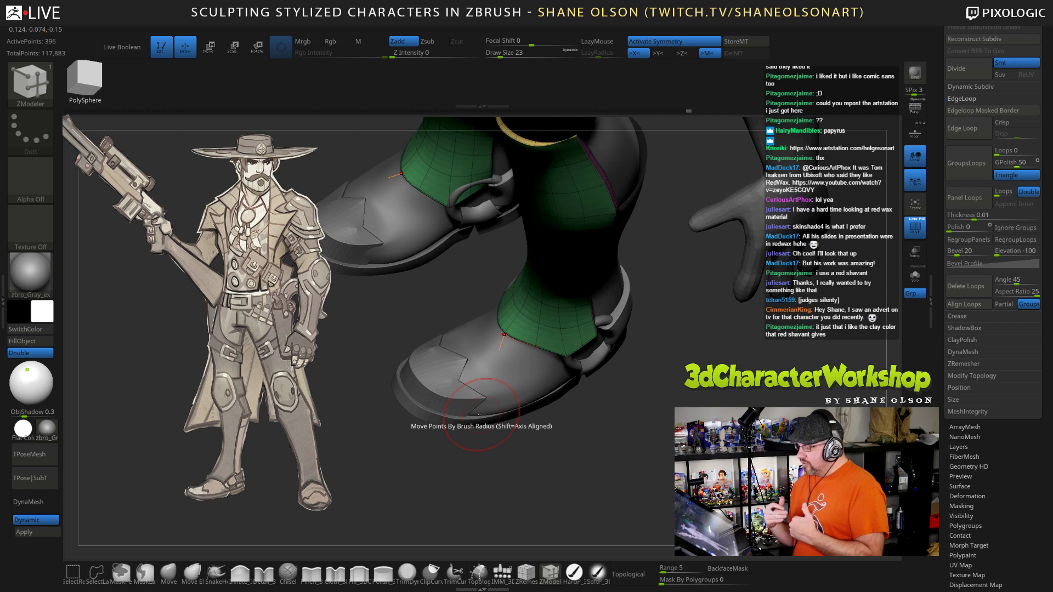
# Step: Make the boots the active subtool and view the toe cap up close
pyautogui.keyDown('alt'); pyautogui.moveTo(558, 416); pyautogui.dragTo(671, 254); pyautogui.keyUp('alt')
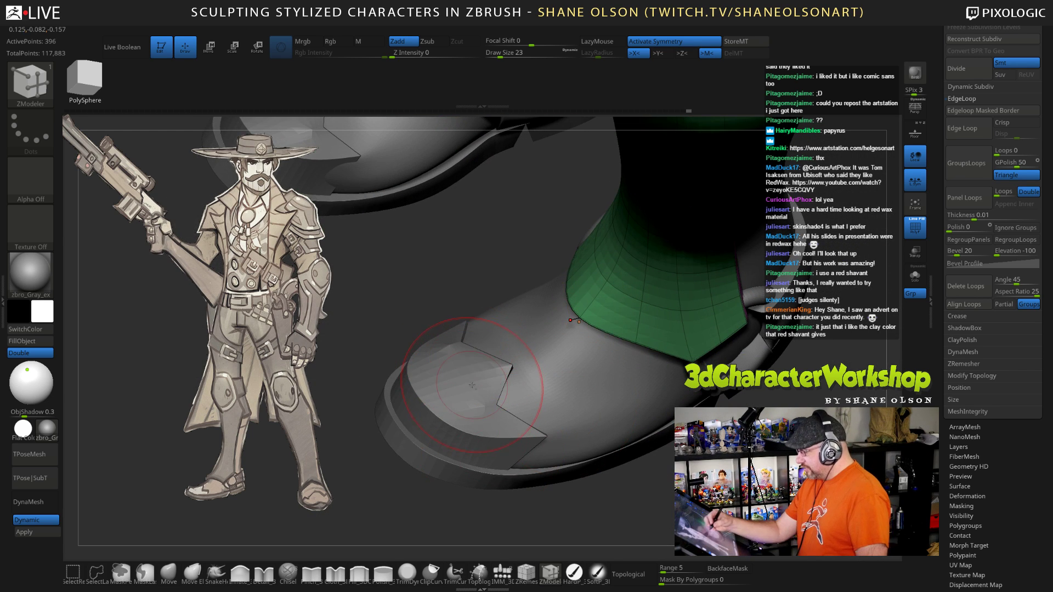
pyautogui.keyDown('alt'); pyautogui.click(477, 380); pyautogui.keyUp('alt')
pyautogui.moveTo(524, 263); pyautogui.dragTo(477, 279)
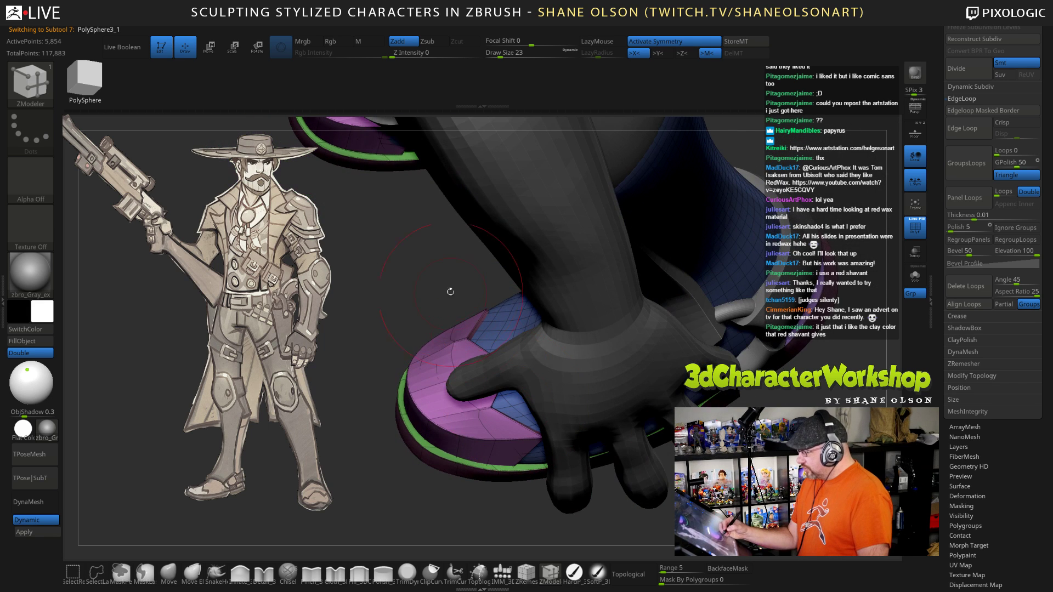
# Step: Set the Draw Size to 12 and examine the toe cap edges and the shin guards from the side
pyautogui.press('s')
pyautogui.click(442, 279)
pyautogui.moveTo(412, 281)
pyautogui.mouseDown()
pyautogui.moveTo(445, 286)
pyautogui.moveTo(496, 422)
pyautogui.mouseUp()
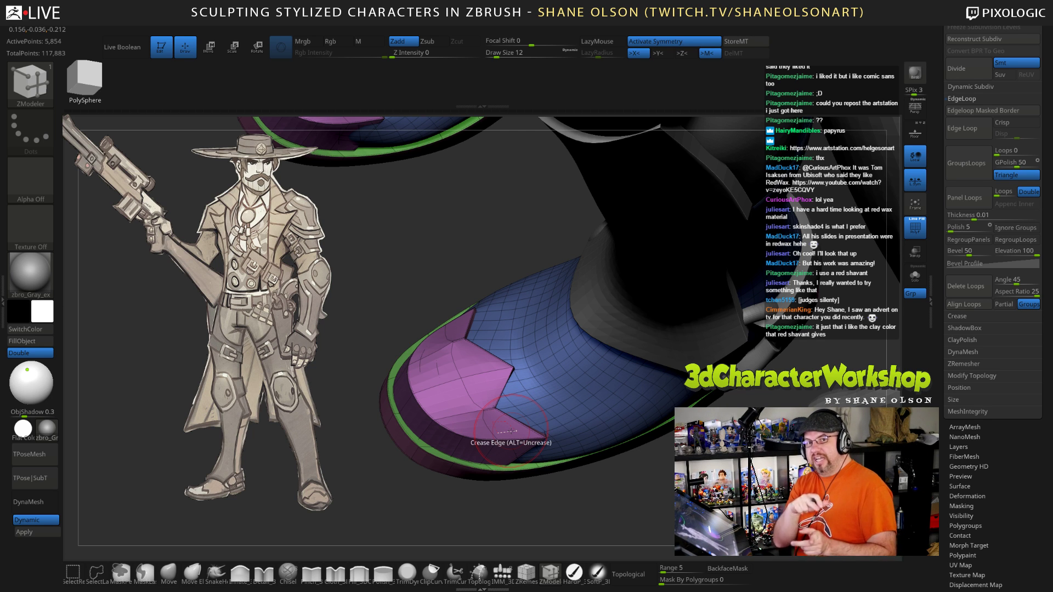
pyautogui.moveTo(669, 478); pyautogui.dragTo(749, 355)
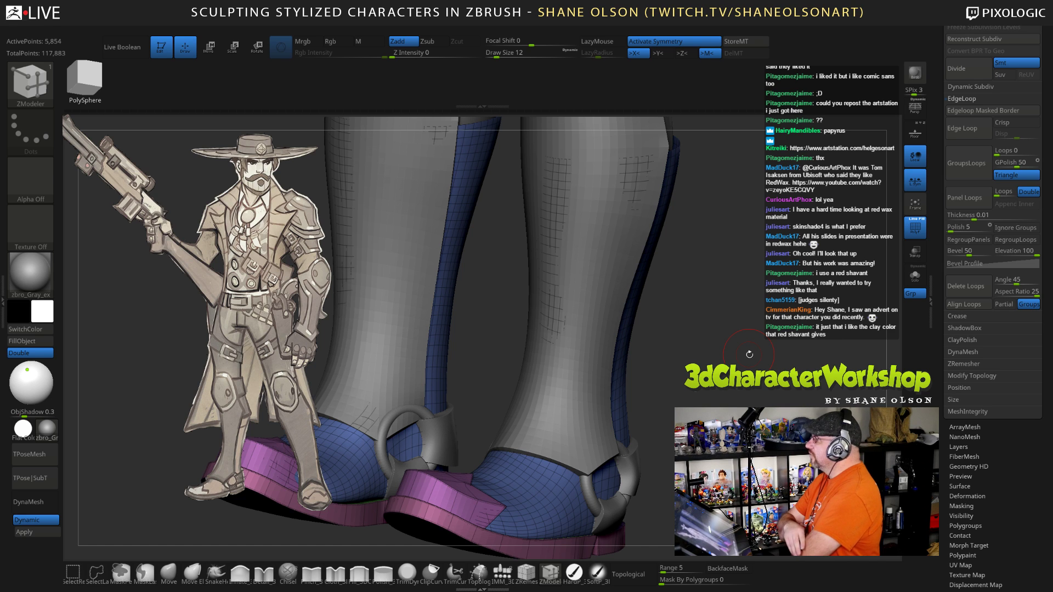
pyautogui.moveTo(730, 362)
pyautogui.mouseDown()
pyautogui.moveTo(705, 362)
pyautogui.moveTo(713, 343)
pyautogui.moveTo(607, 347)
pyautogui.moveTo(586, 376)
pyautogui.moveTo(623, 375)
pyautogui.moveTo(605, 376)
pyautogui.mouseUp()
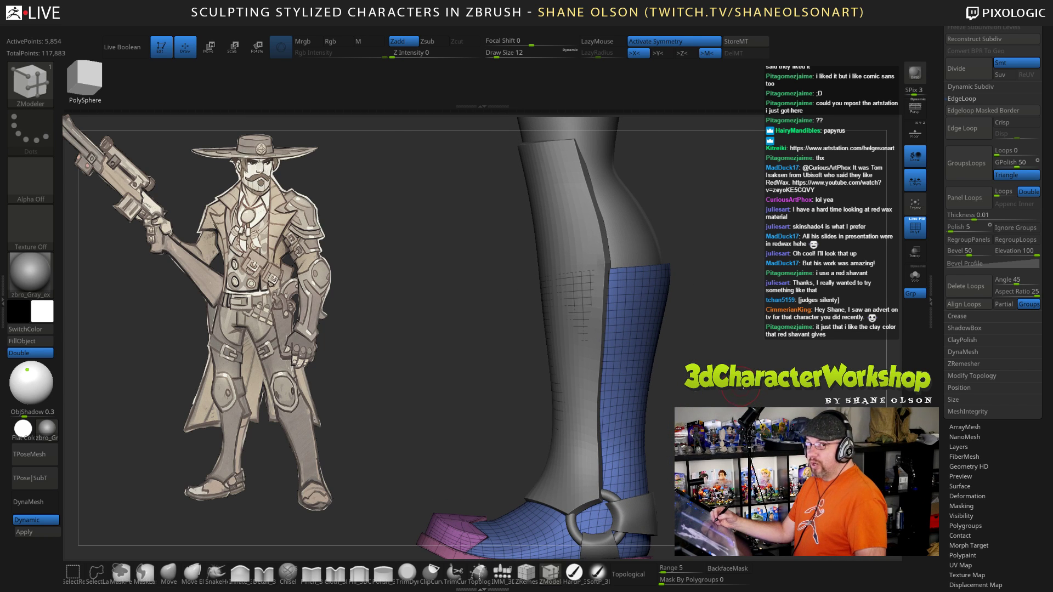
pyautogui.moveTo(735, 364); pyautogui.dragTo(695, 381)
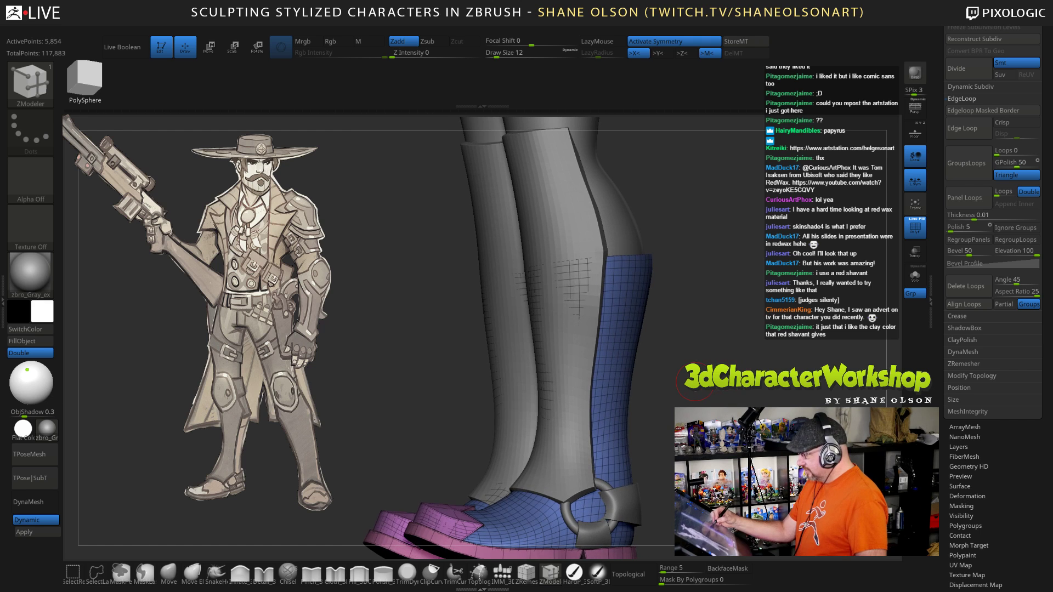
# Step: Pull the shin guards' outer rear corners at calf height slightly backward with the Move brush at Draw Size 29
pyautogui.click(169, 574)
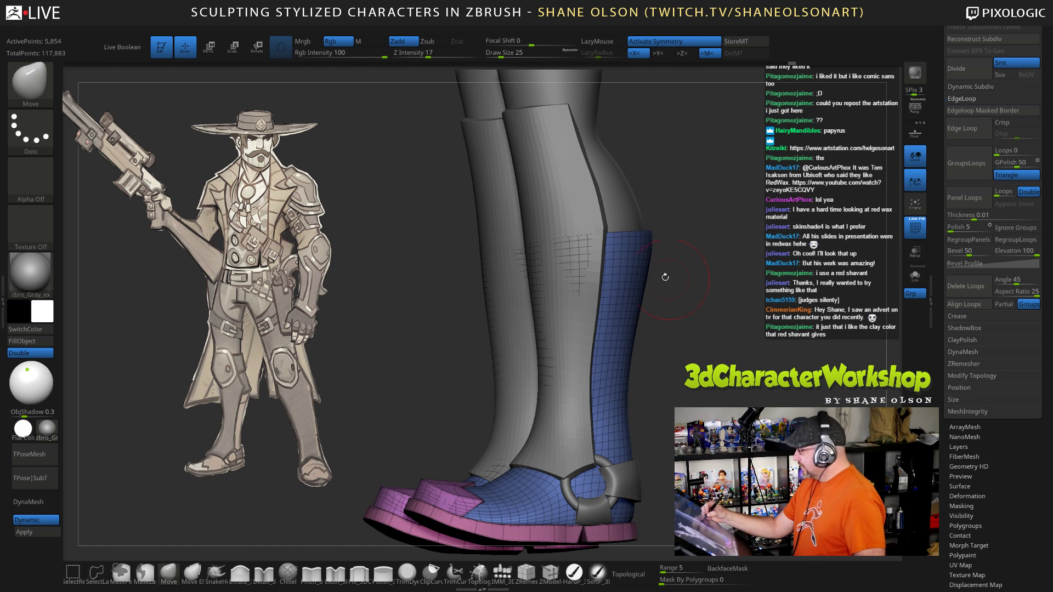
pyautogui.keyDown('alt'); pyautogui.click(590, 225); pyautogui.keyUp('alt')
pyautogui.moveTo(715, 266); pyautogui.dragTo(719, 256)
pyautogui.press('s')
pyautogui.click(714, 253)
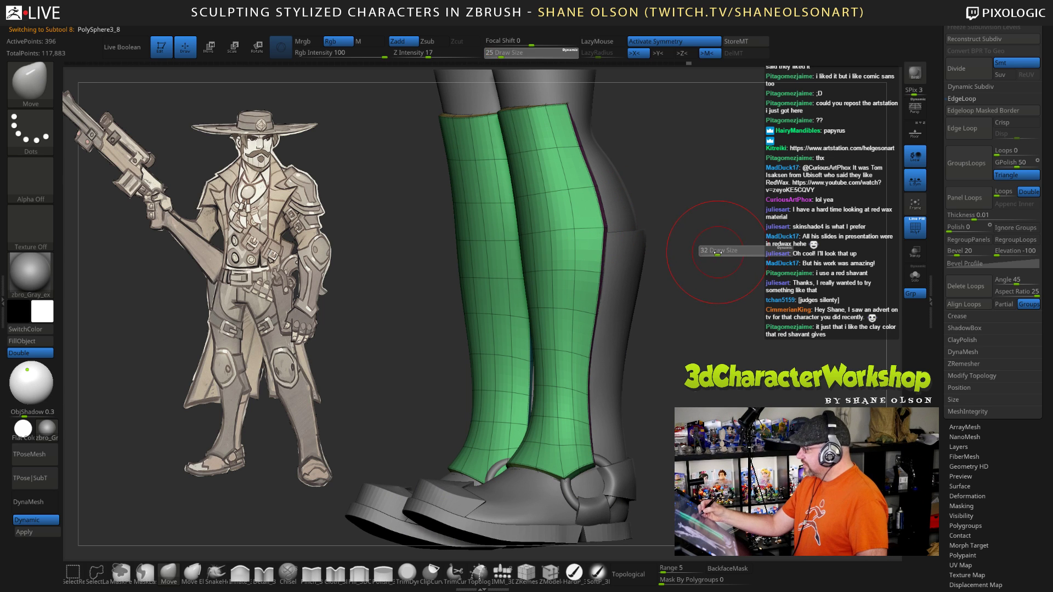
pyautogui.moveTo(612, 229); pyautogui.dragTo(620, 230)
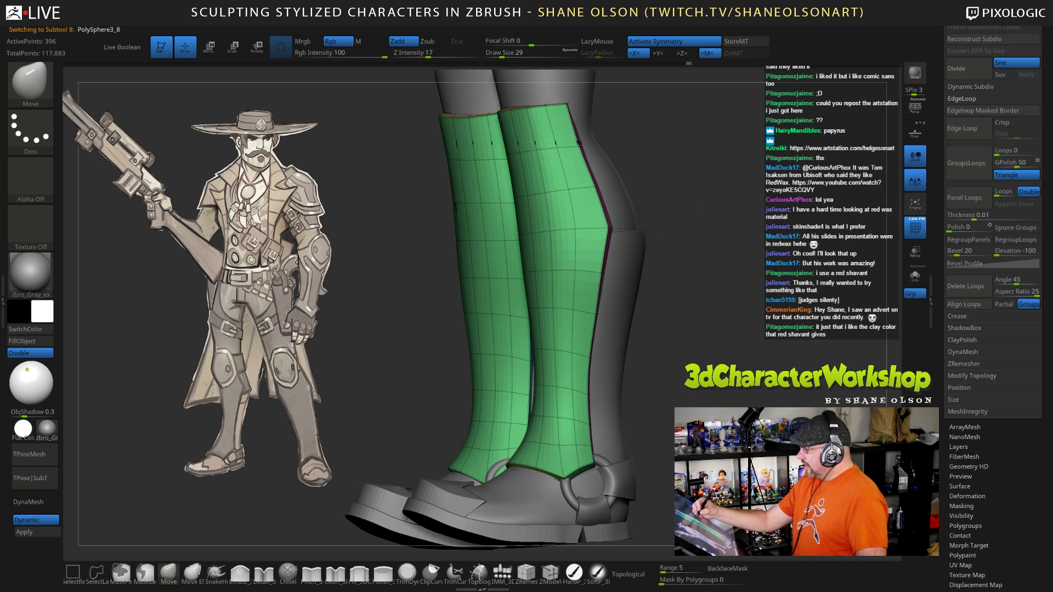
pyautogui.moveTo(658, 308); pyautogui.dragTo(624, 224)
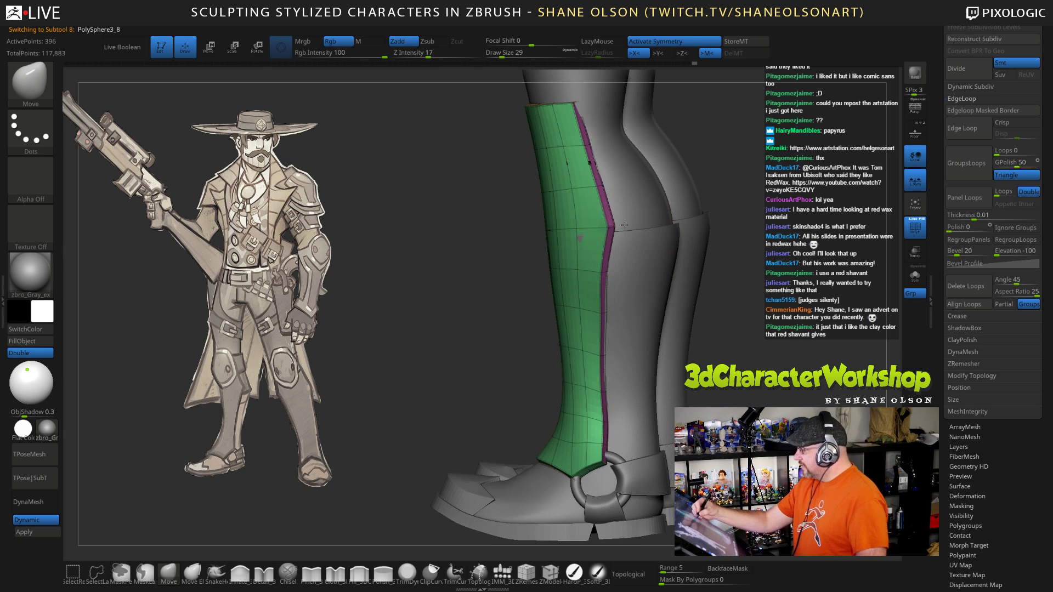
pyautogui.moveTo(751, 295); pyautogui.dragTo(653, 273)
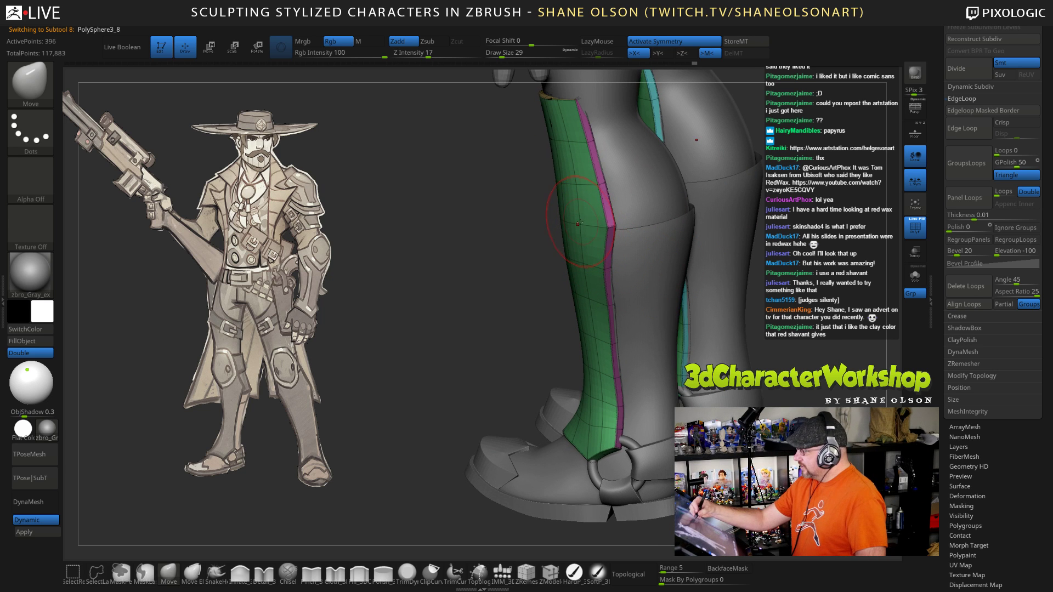
pyautogui.moveTo(725, 335)
pyautogui.mouseDown()
pyautogui.moveTo(690, 323)
pyautogui.moveTo(647, 340)
pyautogui.mouseUp()
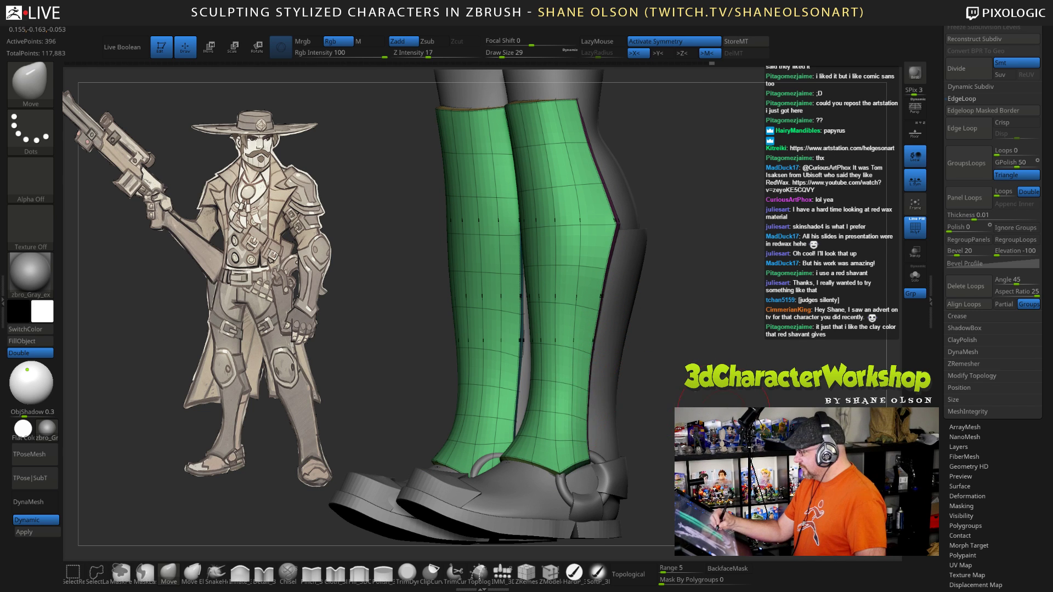
# Step: Refine the shin guards' outer contour around the calves with the Move brush at Draw Sizes 17 and 29
pyautogui.moveTo(573, 441)
pyautogui.mouseDown()
pyautogui.moveTo(527, 439)
pyautogui.moveTo(698, 398)
pyautogui.moveTo(654, 239)
pyautogui.mouseUp()
pyautogui.write('sity 17')
pyautogui.press('Return')
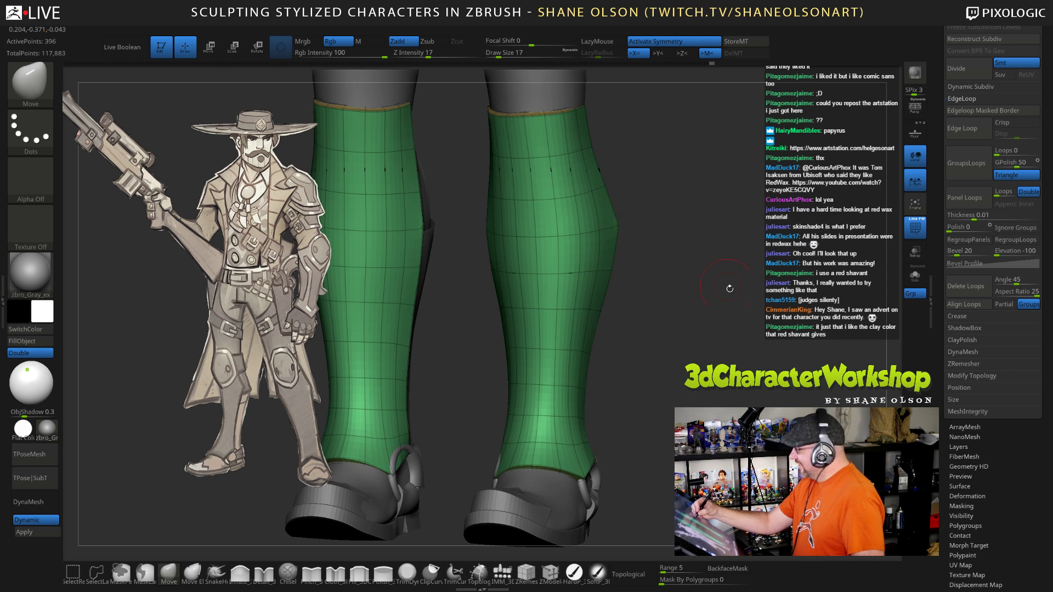
pyautogui.moveTo(730, 288)
pyautogui.mouseDown()
pyautogui.moveTo(590, 312)
pyautogui.moveTo(631, 233)
pyautogui.mouseUp()
pyautogui.press('s')
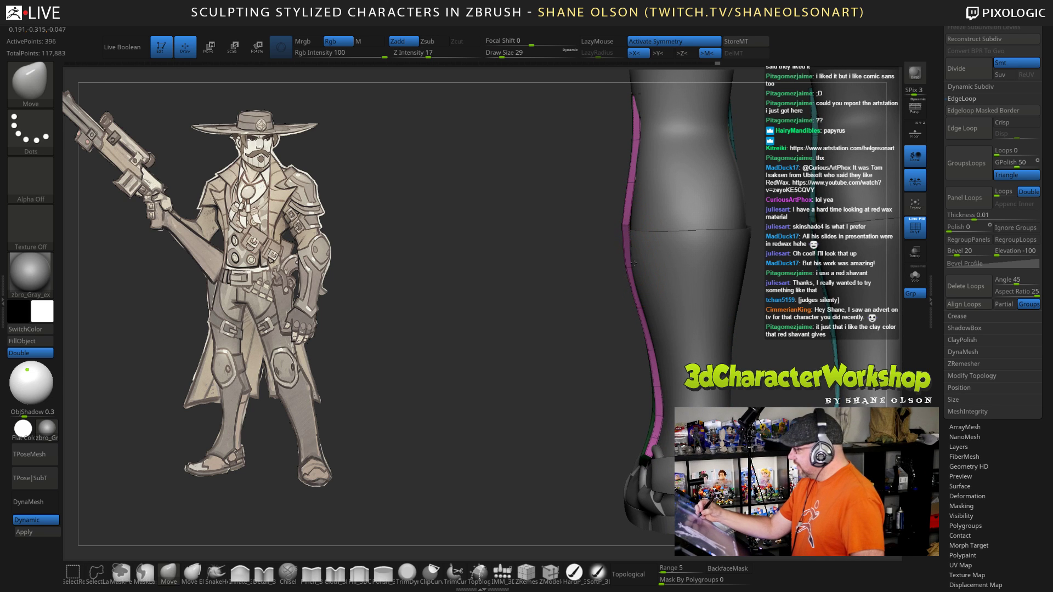
pyautogui.moveTo(596, 383); pyautogui.dragTo(649, 253)
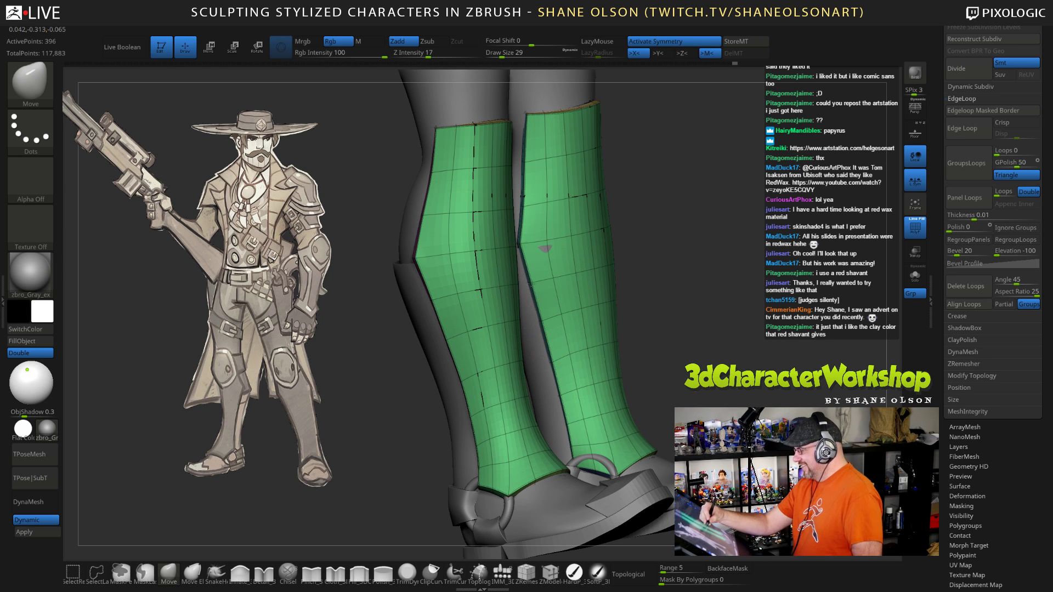
# Step: Reshape the shin guards' inner sides and upper corners with the Move brush so they follow the legs
pyautogui.moveTo(661, 297); pyautogui.dragTo(722, 301)
pyautogui.moveTo(553, 234); pyautogui.dragTo(543, 238)
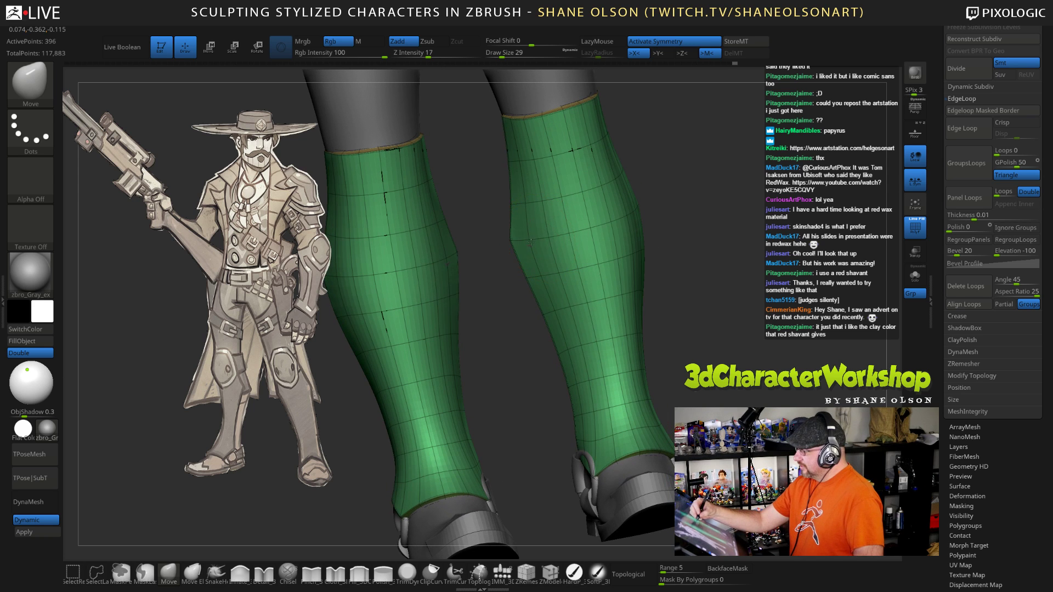
pyautogui.moveTo(717, 351)
pyautogui.mouseDown()
pyautogui.moveTo(672, 285)
pyautogui.moveTo(545, 218)
pyautogui.mouseUp()
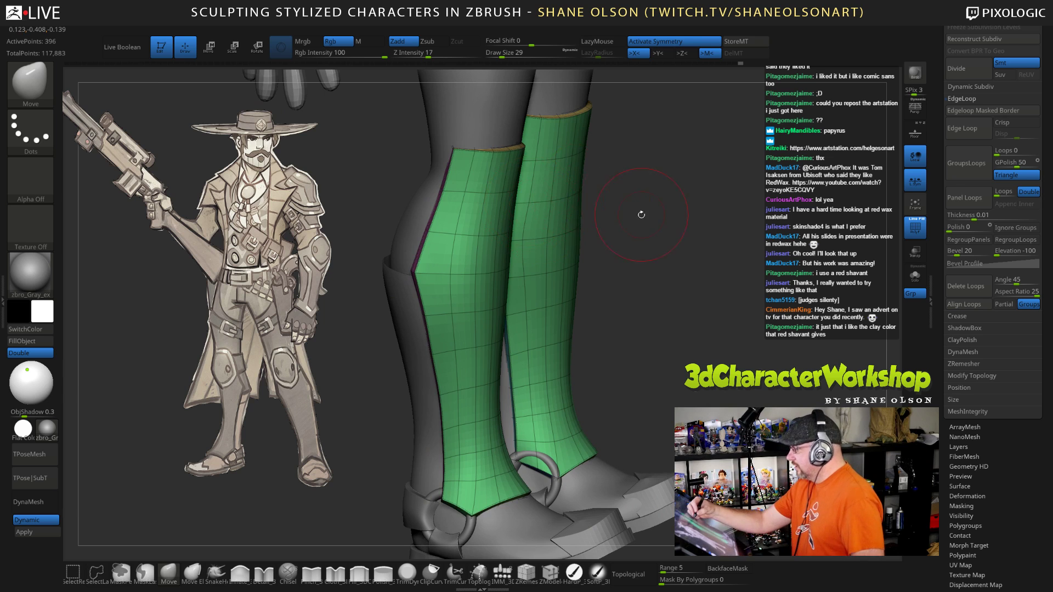
pyautogui.moveTo(641, 214); pyautogui.dragTo(517, 170)
pyautogui.moveTo(631, 258); pyautogui.dragTo(540, 428)
pyautogui.moveTo(646, 366); pyautogui.dragTo(681, 368)
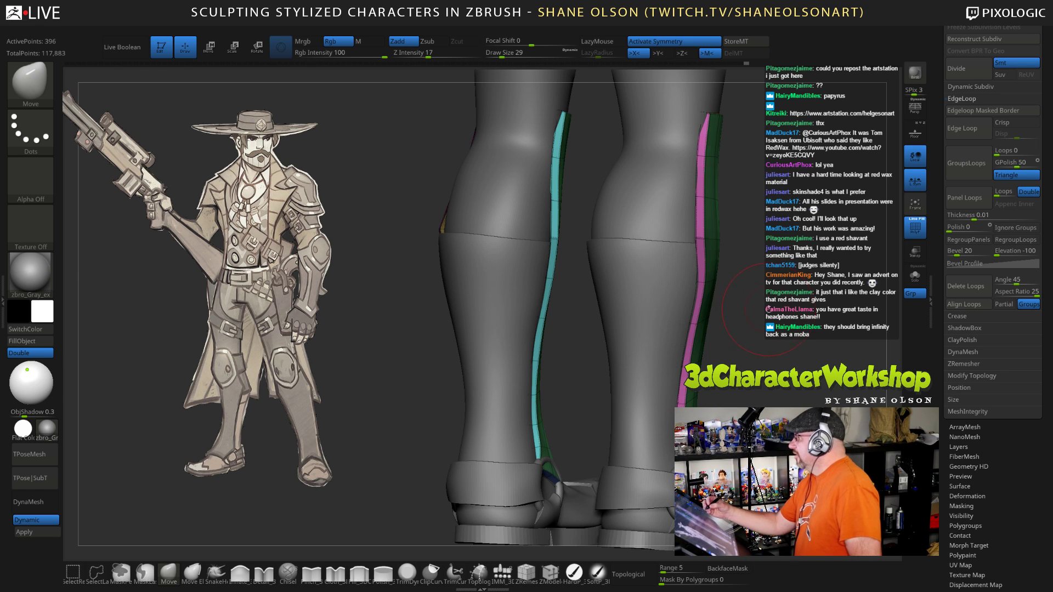
# Step: Fit the shin guards' rear side edges to the calves with Move strokes, checking the gaps from behind
pyautogui.moveTo(682, 368)
pyautogui.mouseDown()
pyautogui.moveTo(747, 356)
pyautogui.moveTo(755, 332)
pyautogui.mouseUp()
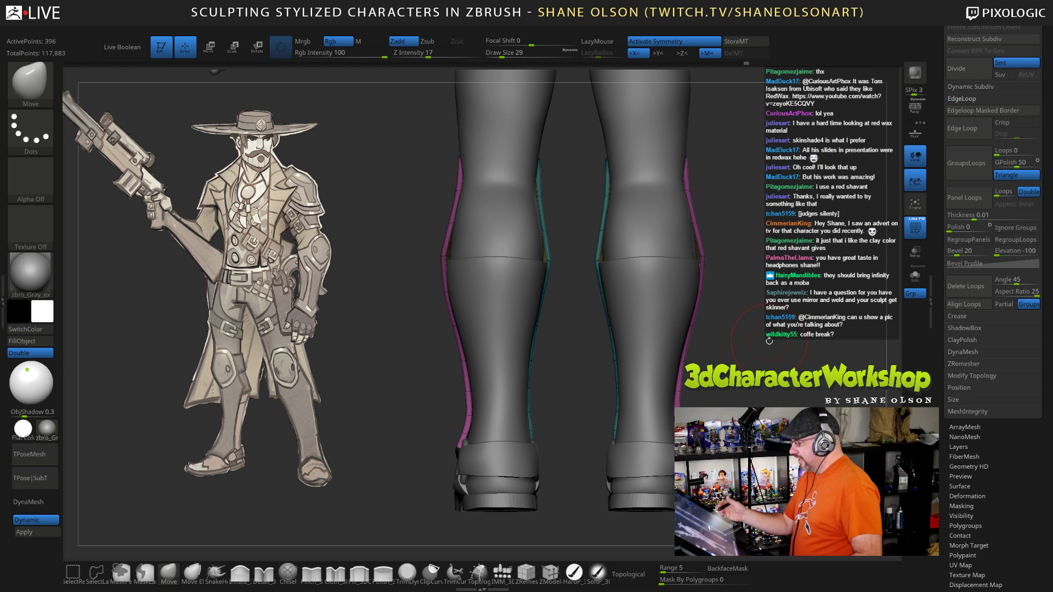
pyautogui.moveTo(770, 341); pyautogui.dragTo(754, 308)
pyautogui.moveTo(720, 212); pyautogui.dragTo(638, 220)
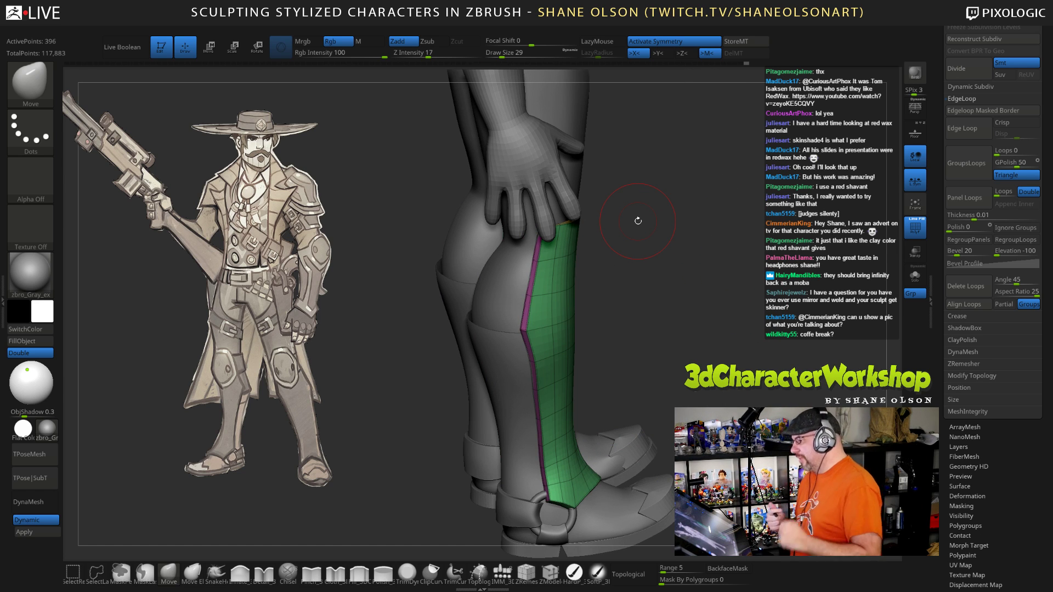
pyautogui.moveTo(692, 321); pyautogui.dragTo(518, 224)
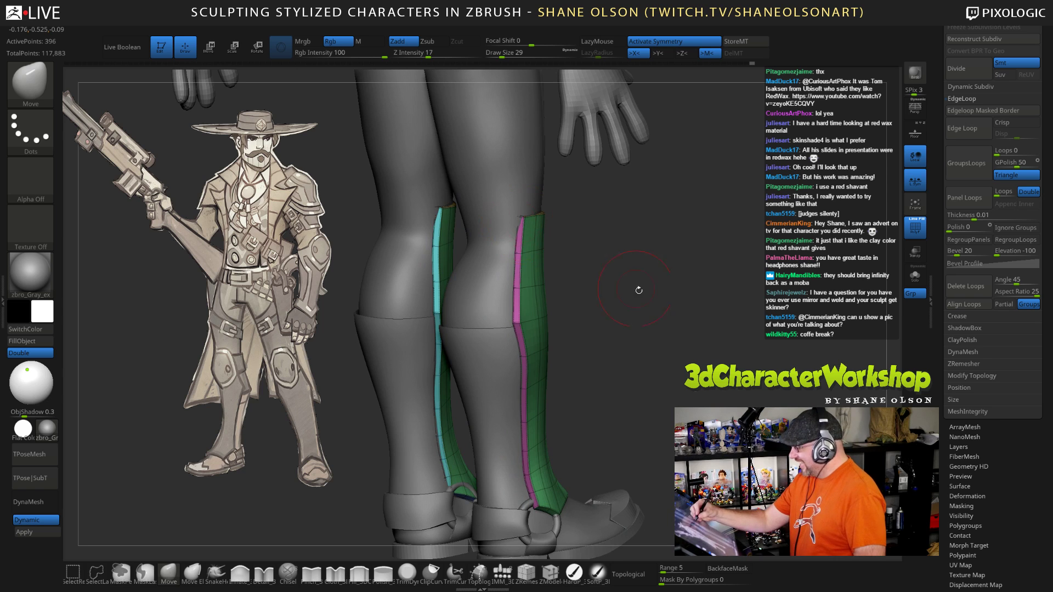
pyautogui.moveTo(639, 291); pyautogui.dragTo(655, 360)
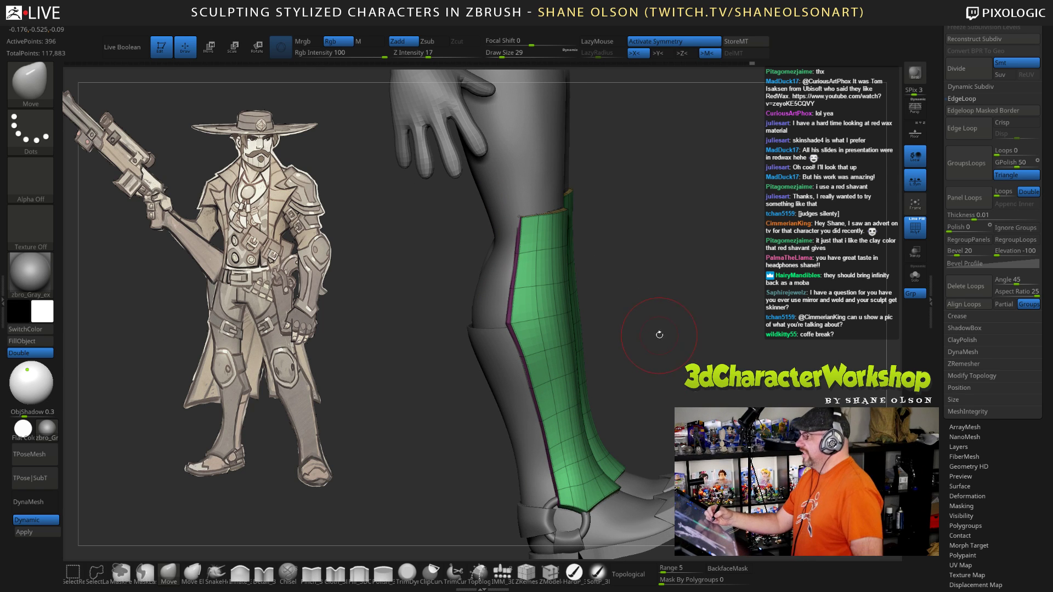
pyautogui.moveTo(666, 318); pyautogui.dragTo(583, 278)
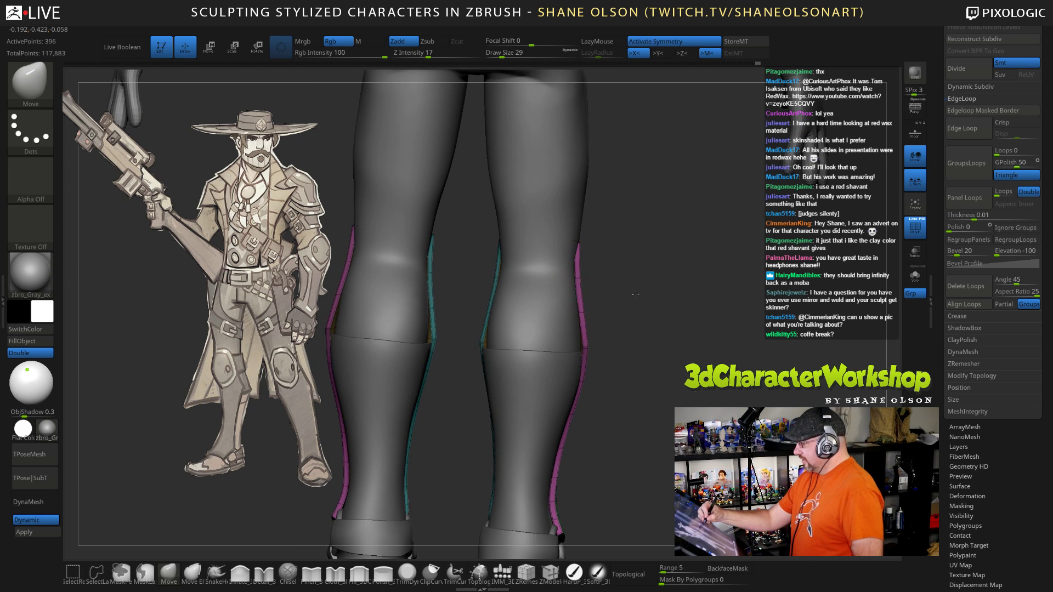
pyautogui.moveTo(585, 301); pyautogui.dragTo(497, 282)
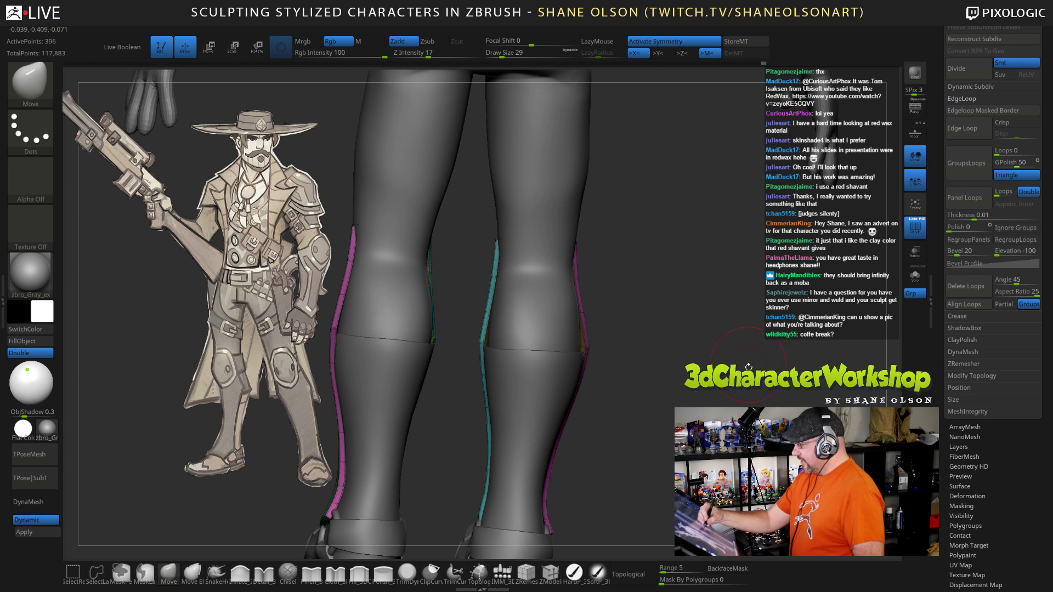
# Step: Adjust the shin guards' upper rims below the knees with small Move strokes
pyautogui.moveTo(637, 324)
pyautogui.mouseDown()
pyautogui.moveTo(406, 315)
pyautogui.moveTo(675, 332)
pyautogui.mouseUp()
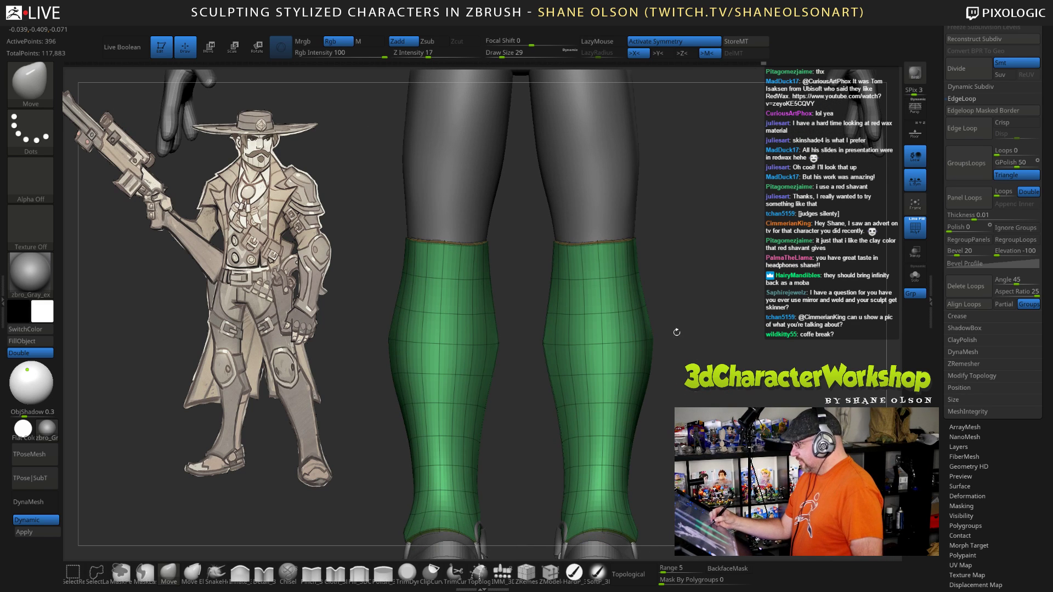
pyautogui.moveTo(601, 246); pyautogui.dragTo(601, 243)
pyautogui.moveTo(710, 304); pyautogui.dragTo(744, 305)
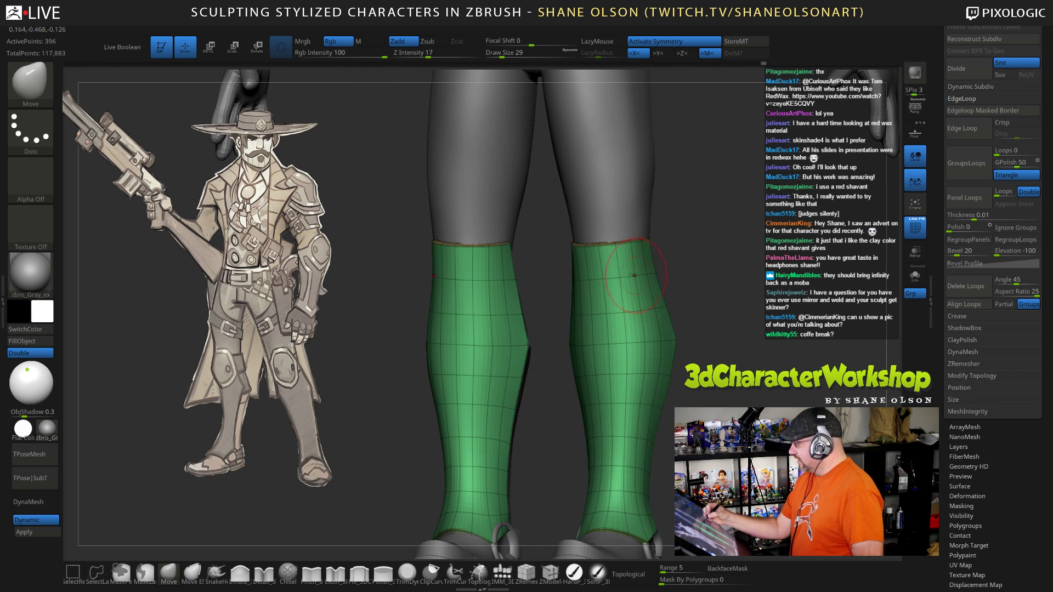
pyautogui.moveTo(704, 355)
pyautogui.mouseDown()
pyautogui.moveTo(703, 327)
pyautogui.moveTo(720, 390)
pyautogui.mouseUp()
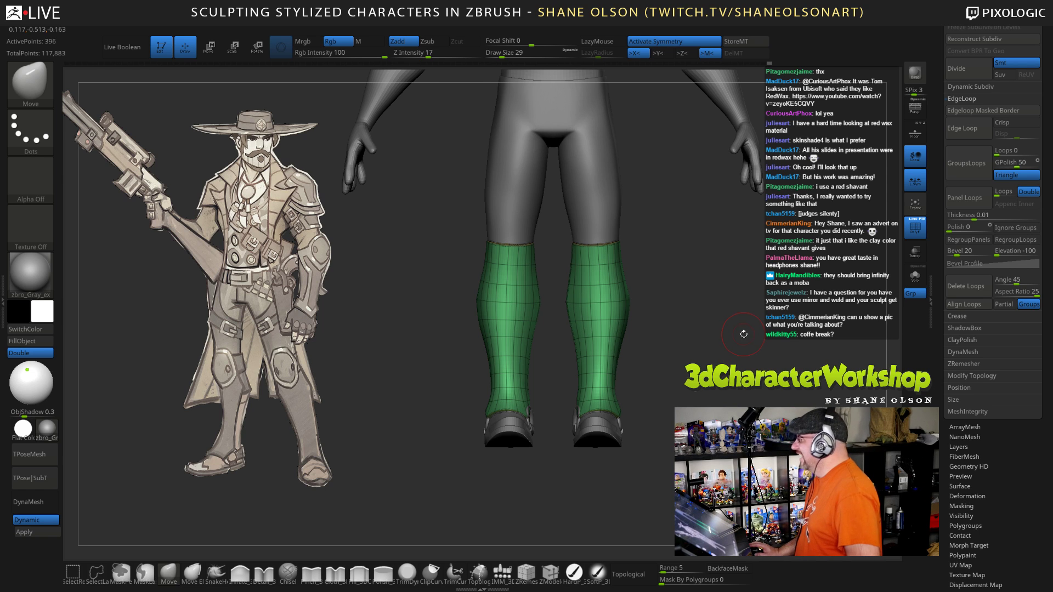
# Step: Hide the polyframe, compare the lower legs' silhouette with the concept art, and set the Draw Size to 53
pyautogui.moveTo(744, 334)
pyautogui.keyDown('alt'); pyautogui.mouseDown()
pyautogui.moveTo(718, 294)
pyautogui.moveTo(731, 347)
pyautogui.moveTo(662, 335)
pyautogui.moveTo(676, 366)
pyautogui.moveTo(608, 439)
pyautogui.mouseUp(); pyautogui.keyUp('alt')
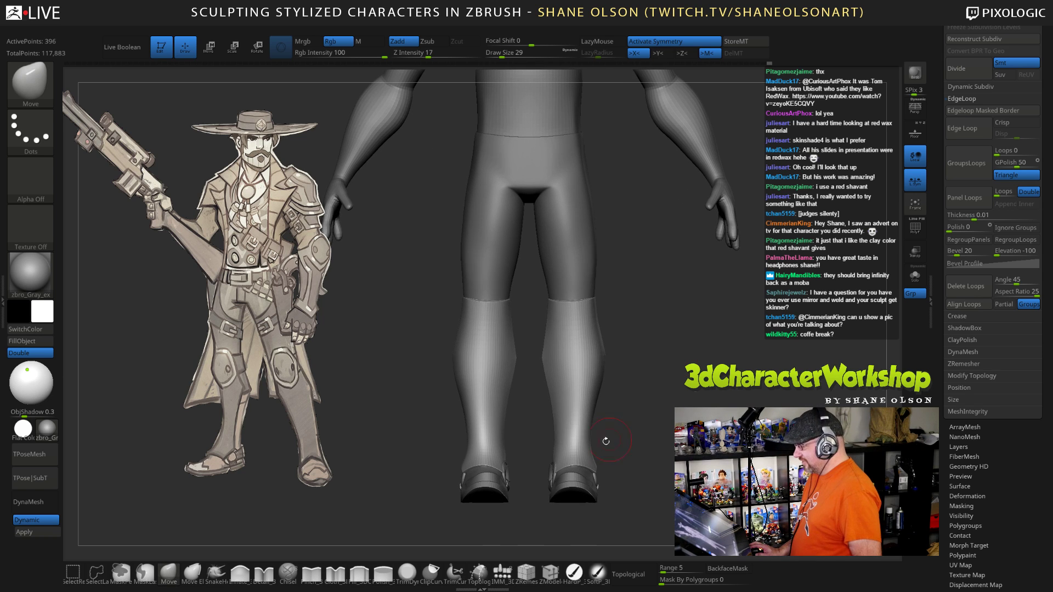
pyautogui.keyDown('alt'); pyautogui.moveTo(532, 425); pyautogui.dragTo(539, 410); pyautogui.keyUp('alt')
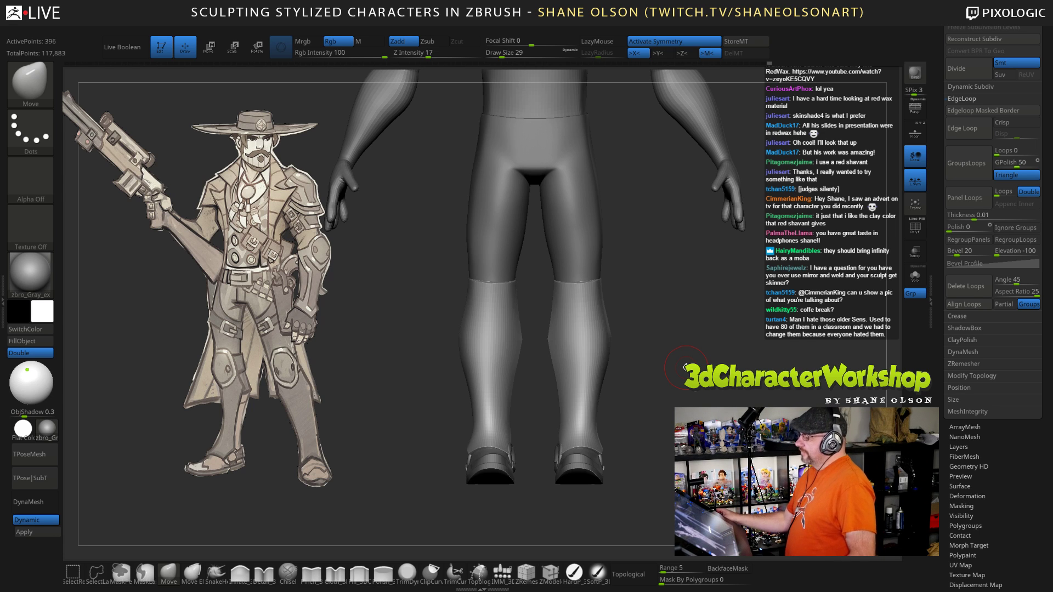
pyautogui.moveTo(637, 266)
pyautogui.keyDown('alt'); pyautogui.mouseDown()
pyautogui.moveTo(660, 267)
pyautogui.moveTo(665, 229)
pyautogui.moveTo(654, 253)
pyautogui.mouseUp(); pyautogui.keyUp('alt')
pyautogui.press('s')
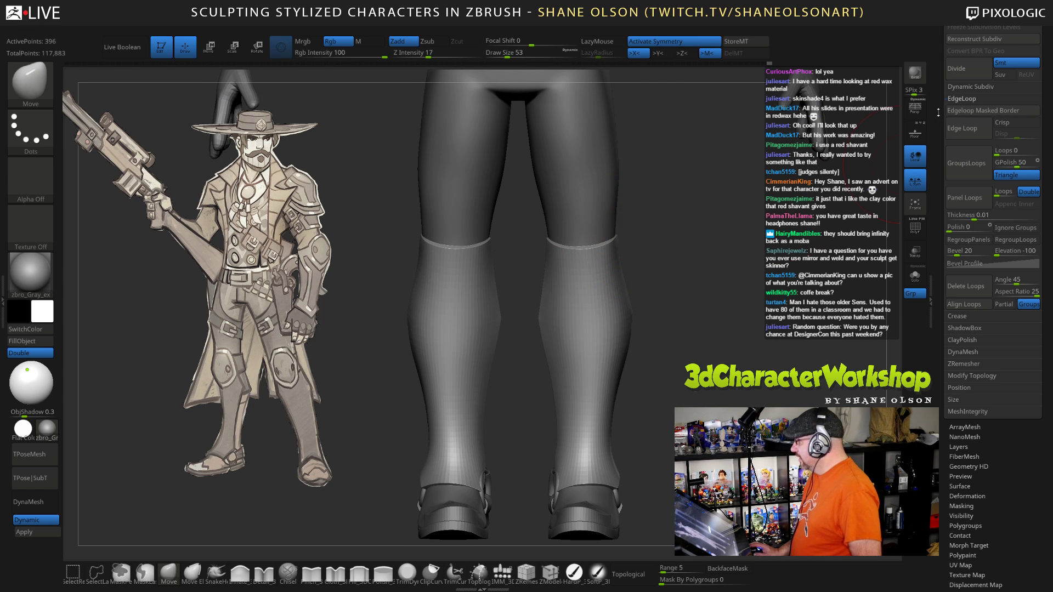
# Step: Switch to the PolySphere tool and hide its SO_20CM_Ruler subtool
pyautogui.moveTo(962, 101); pyautogui.dragTo(966, 319)
pyautogui.click(1004, 122)
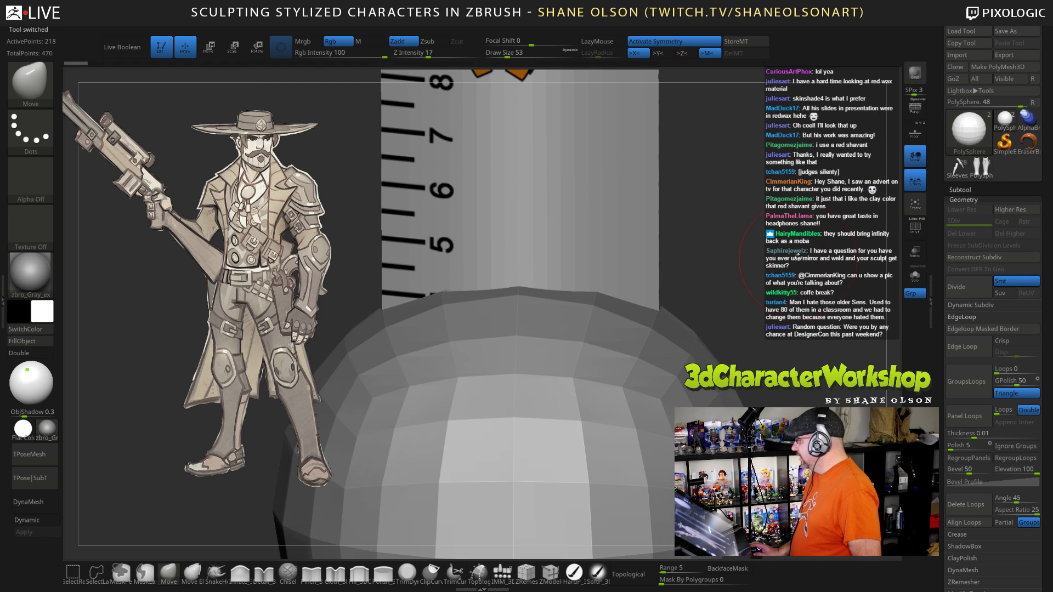
pyautogui.moveTo(733, 268)
pyautogui.keyDown('alt'); pyautogui.mouseDown()
pyautogui.moveTo(718, 373)
pyautogui.moveTo(667, 268)
pyautogui.mouseUp(); pyautogui.keyUp('alt')
pyautogui.click(960, 189)
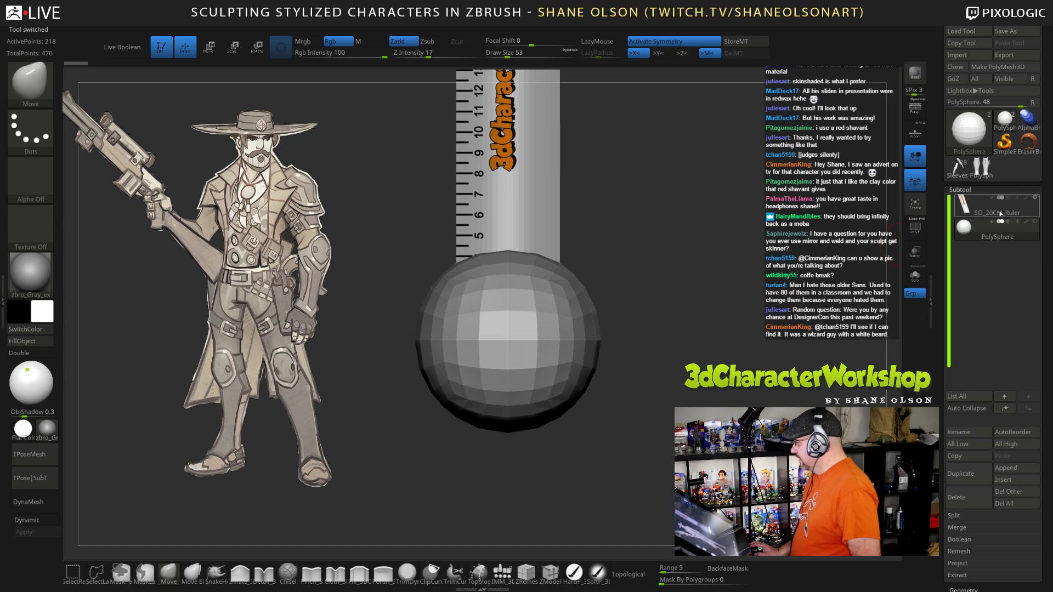
pyautogui.click(1036, 198)
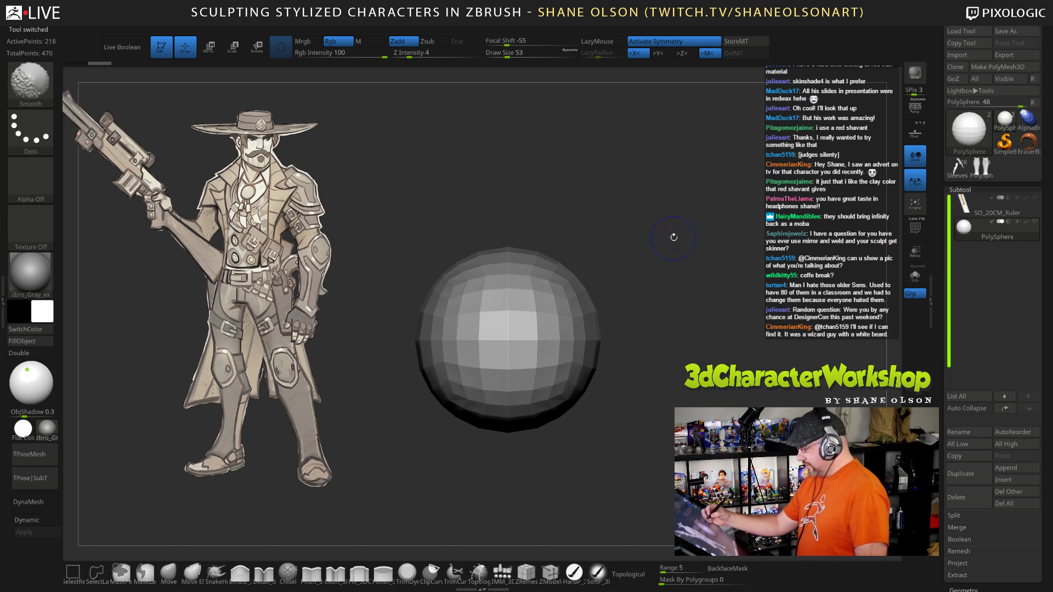
# Step: Show the polyframe and floor grid, and shift the PolySphere slightly off centre along X with the gizmo
pyautogui.hotkey('shift', 'f')
pyautogui.moveTo(641, 272)
pyautogui.keyDown('alt'); pyautogui.mouseDown()
pyautogui.moveTo(687, 290)
pyautogui.moveTo(676, 333)
pyautogui.moveTo(666, 329)
pyautogui.mouseUp(); pyautogui.keyUp('alt')
pyautogui.click(915, 132)
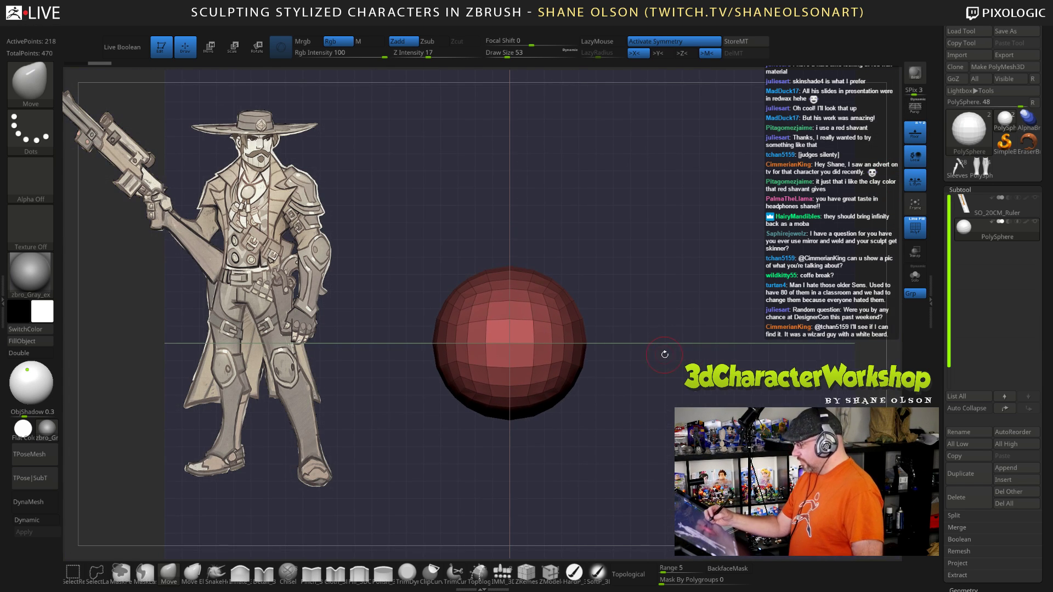
pyautogui.press('w')
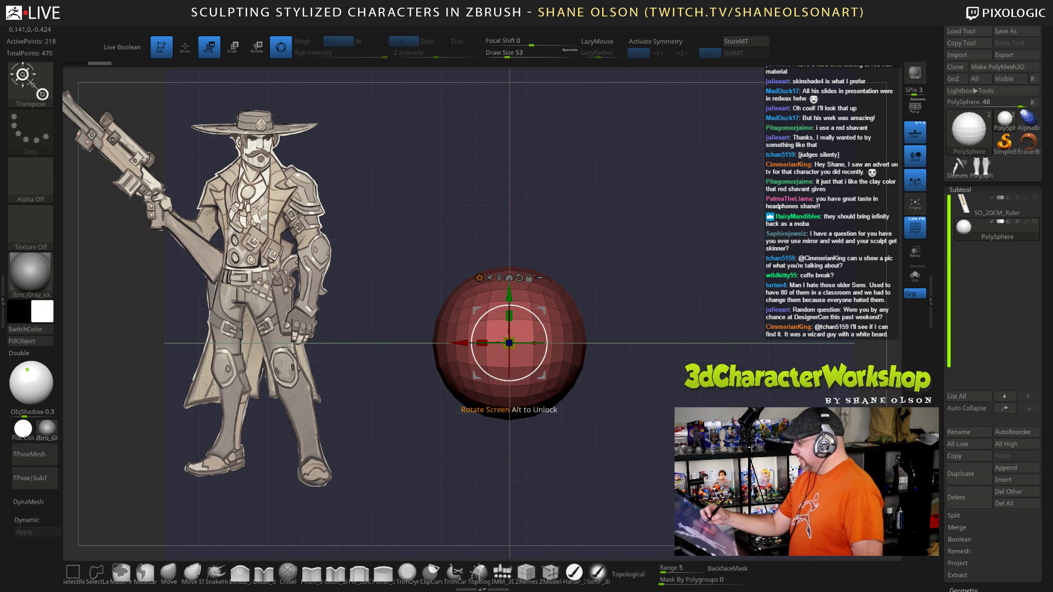
pyautogui.moveTo(465, 343); pyautogui.dragTo(470, 343)
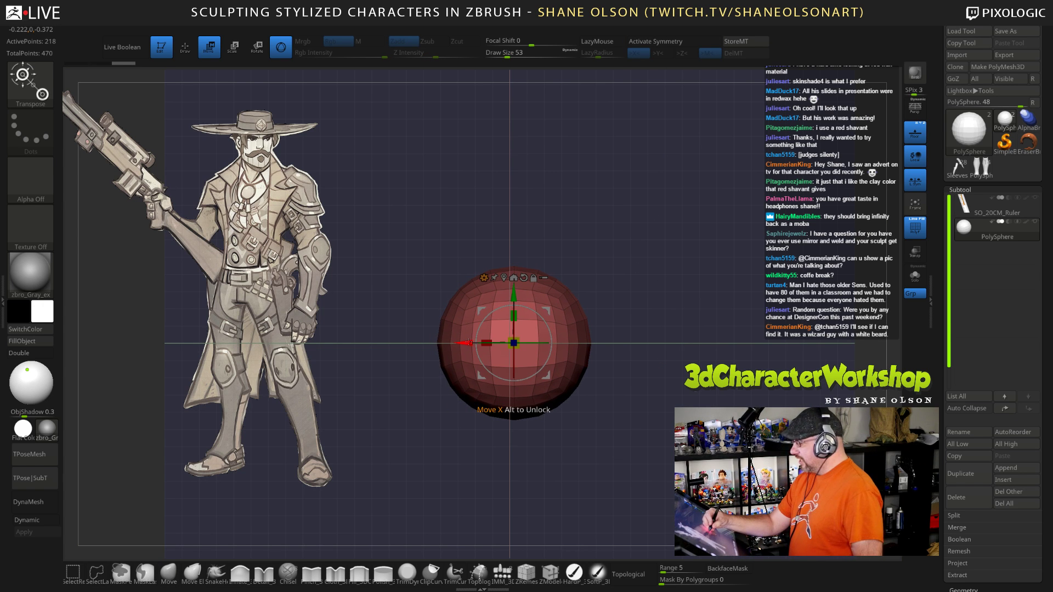
pyautogui.keyDown('alt'); pyautogui.moveTo(437, 274); pyautogui.dragTo(430, 283); pyautogui.keyUp('alt')
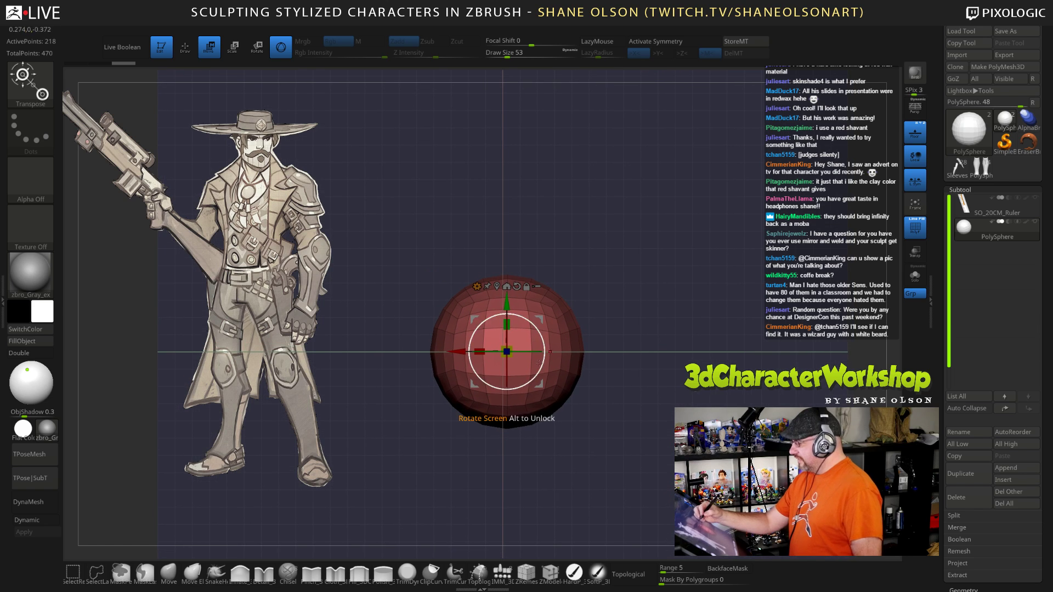
# Step: Activate X symmetry, return to the Move brush, and apply Mirror And Weld to the off-centre PolySphere
pyautogui.press('x')
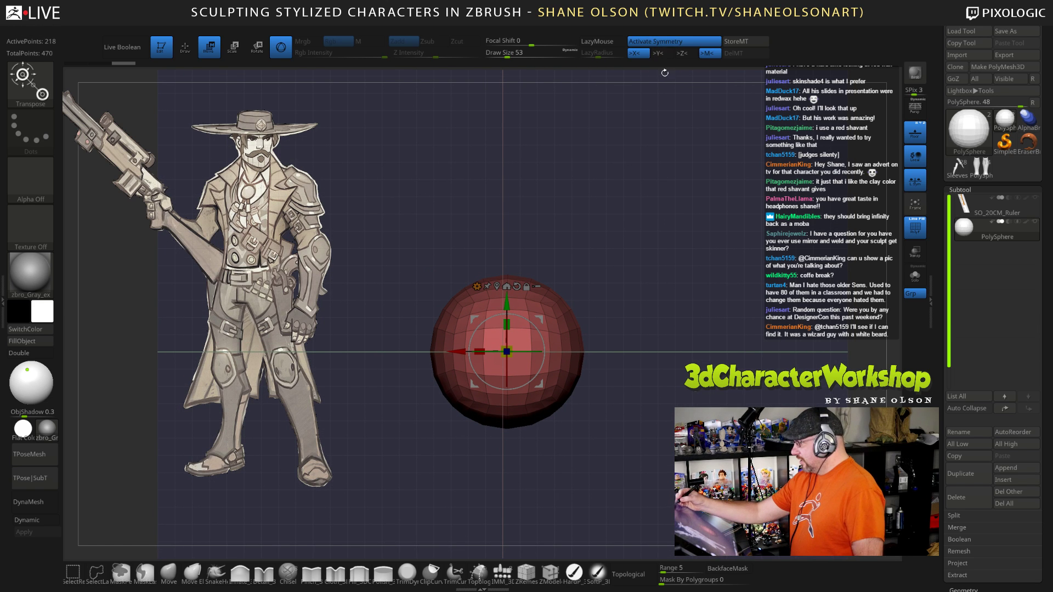
pyautogui.press('q')
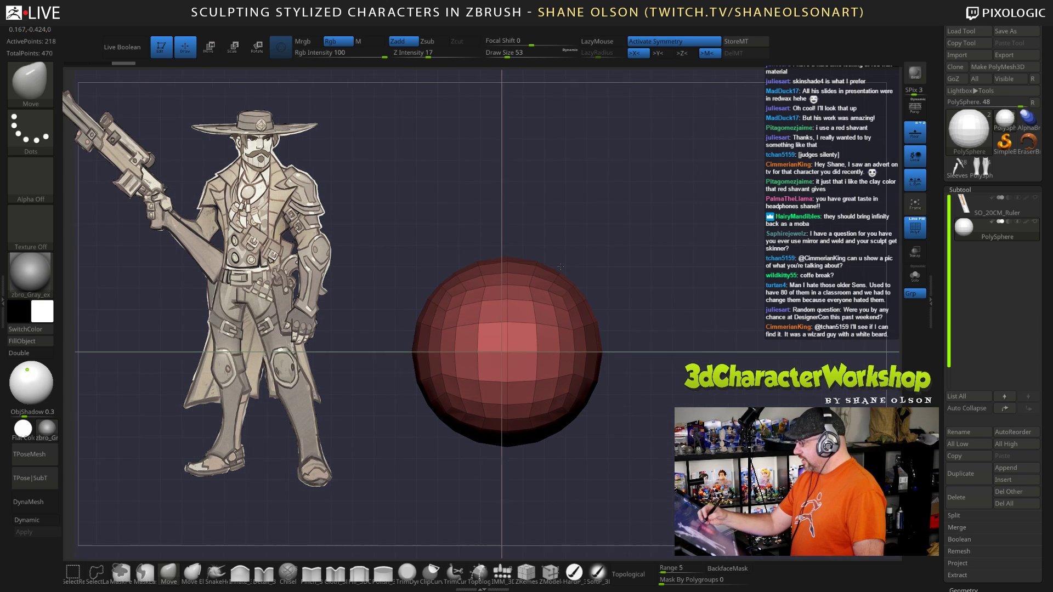
pyautogui.keyDown('alt'); pyautogui.moveTo(628, 286); pyautogui.dragTo(610, 253); pyautogui.keyUp('alt')
pyautogui.press('space')
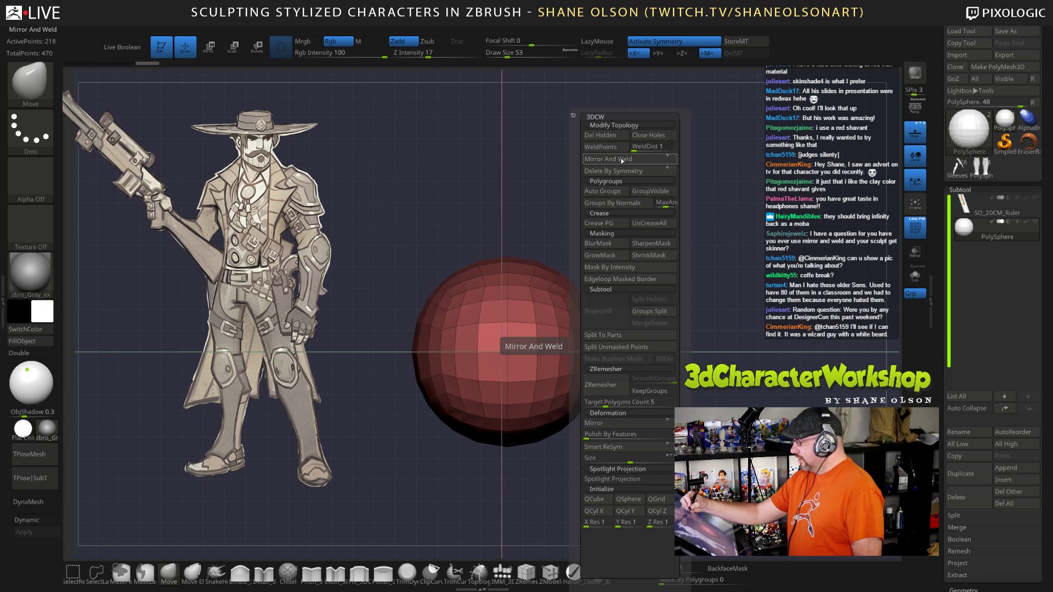
pyautogui.click(618, 160)
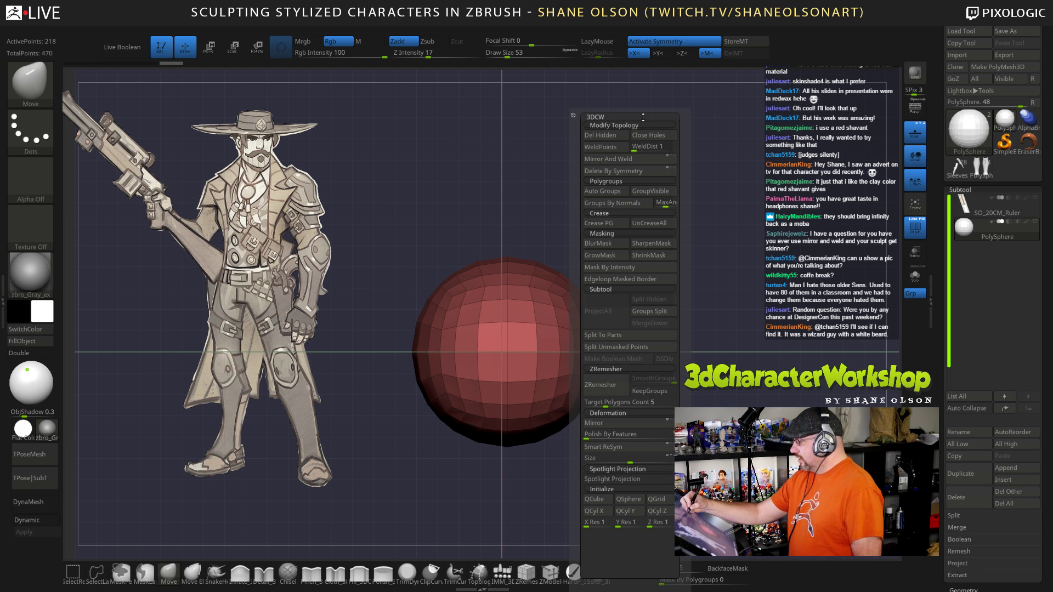
# Step: Turn off Local Symmetry and run Mirror And Weld on the PolySphere again
pyautogui.click(915, 133)
pyautogui.click(915, 133)
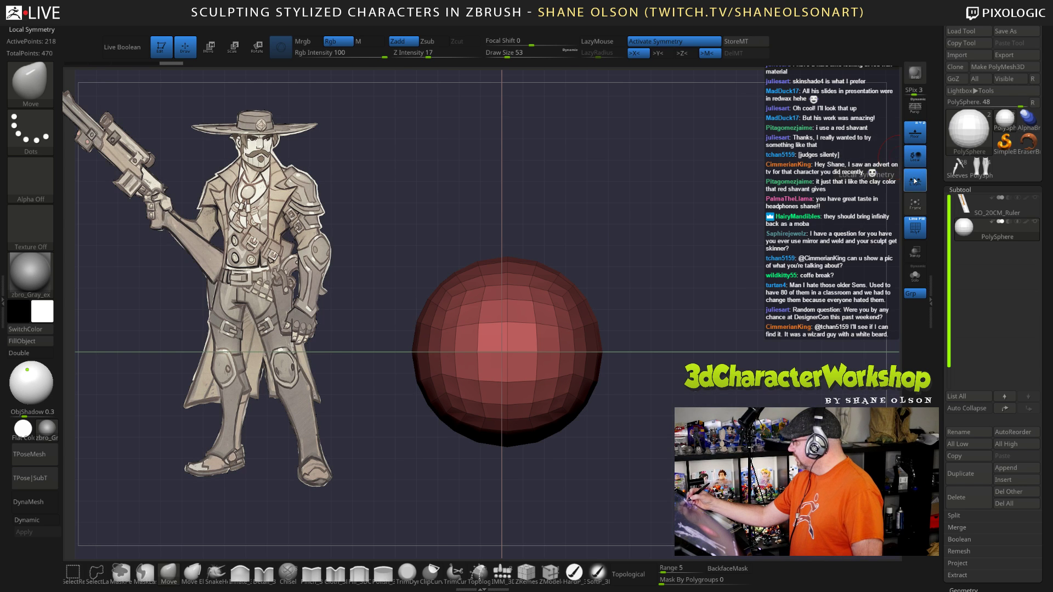
pyautogui.click(915, 181)
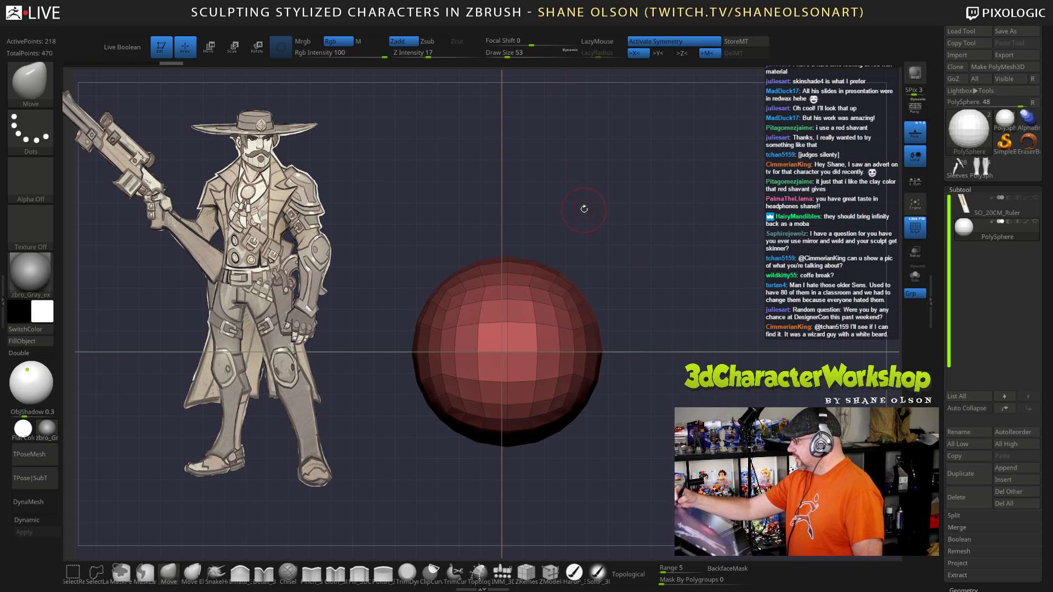
pyautogui.press('space')
pyautogui.click(565, 158)
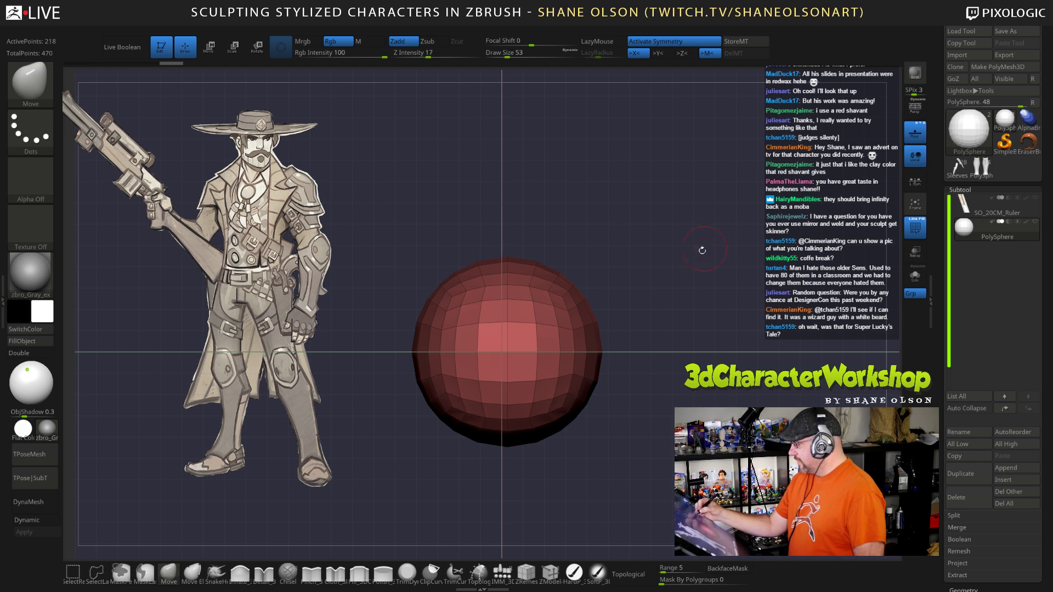
# Step: Try Mirror And Weld on the off-centre PolySphere with Local Symmetry off to compare its shape before and after mirroring
pyautogui.scroll(-10, 967, 441)
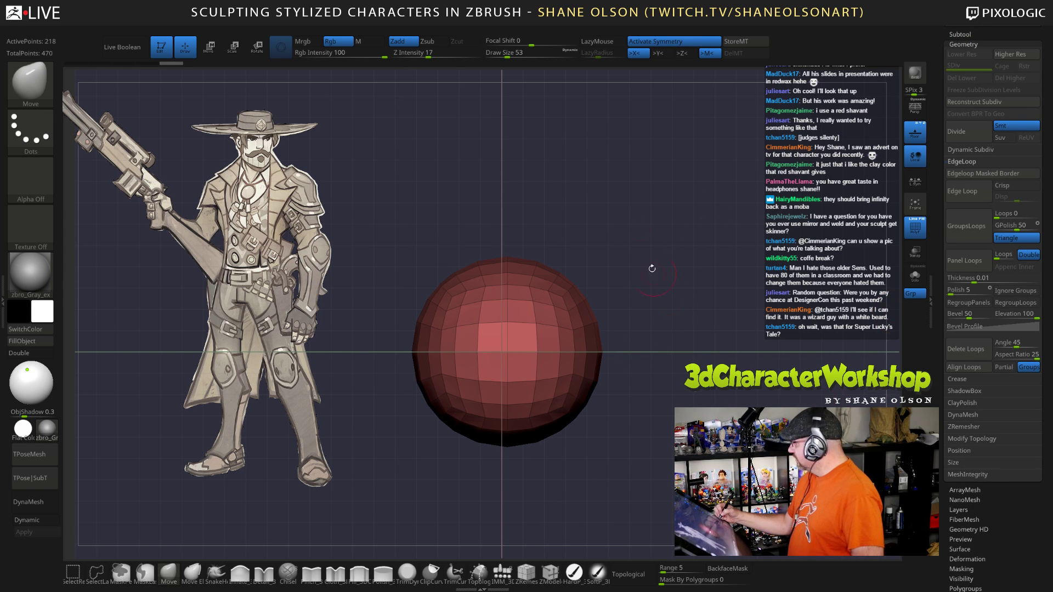
pyautogui.press('space')
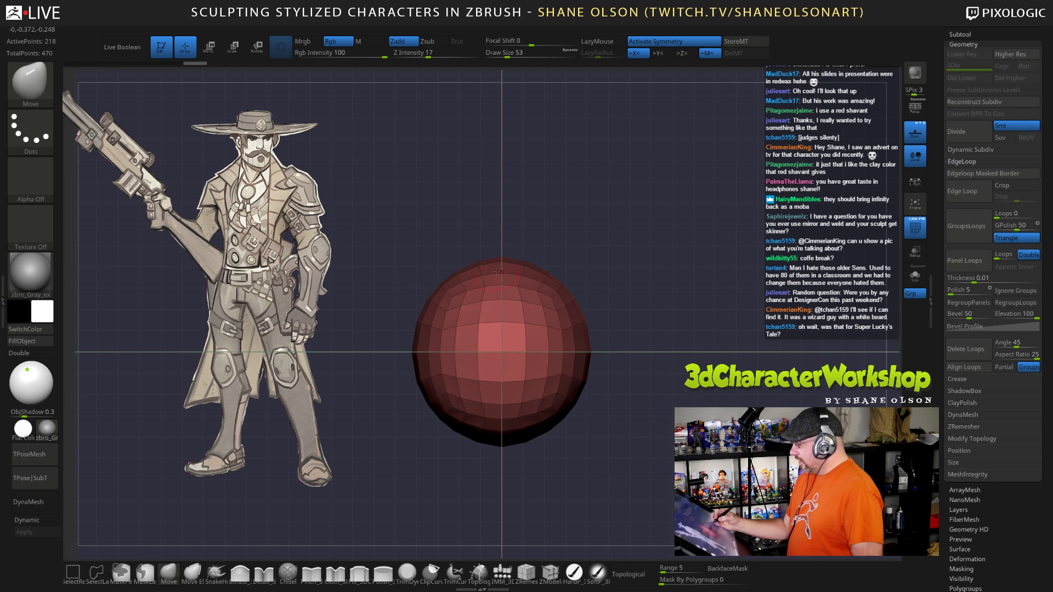
pyautogui.moveTo(545, 459); pyautogui.dragTo(629, 482)
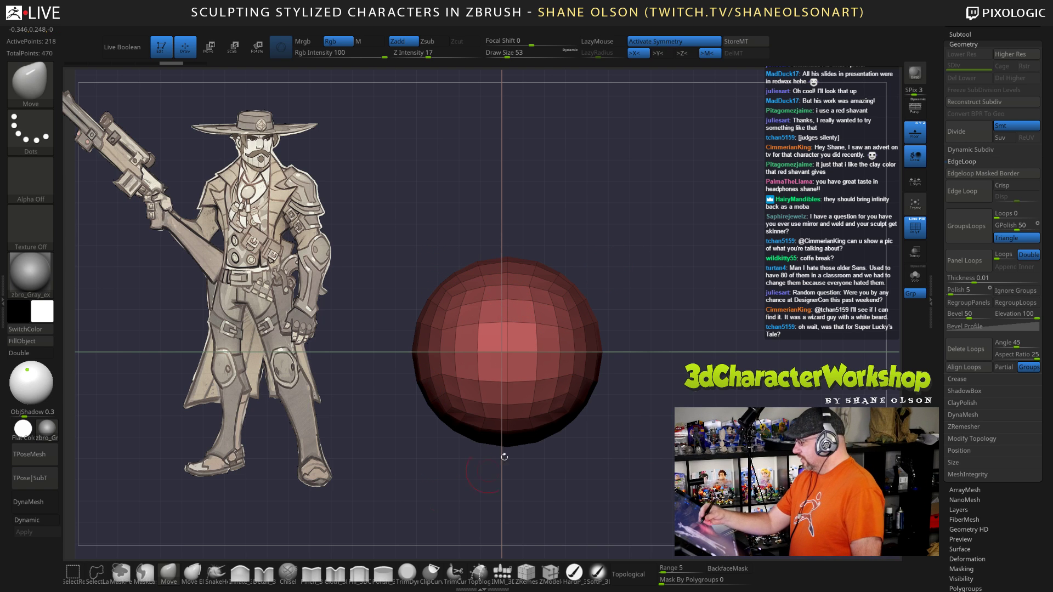
pyautogui.press('space')
pyautogui.click(628, 161)
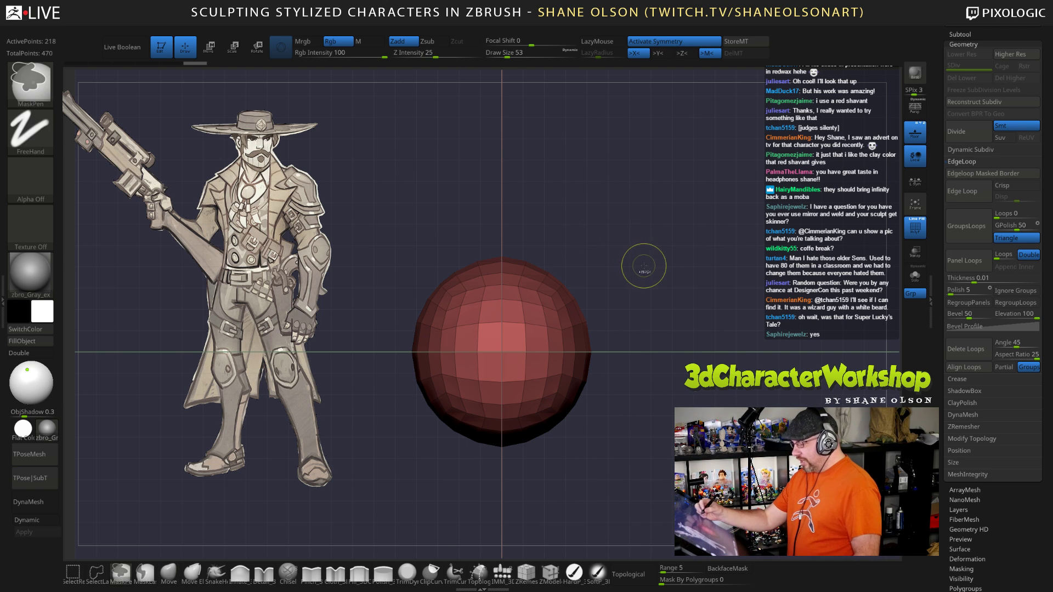
# Step: Turn off symmetry and shift the PolySphere back to the grid's centre along X with the gizmo
pyautogui.press('w')
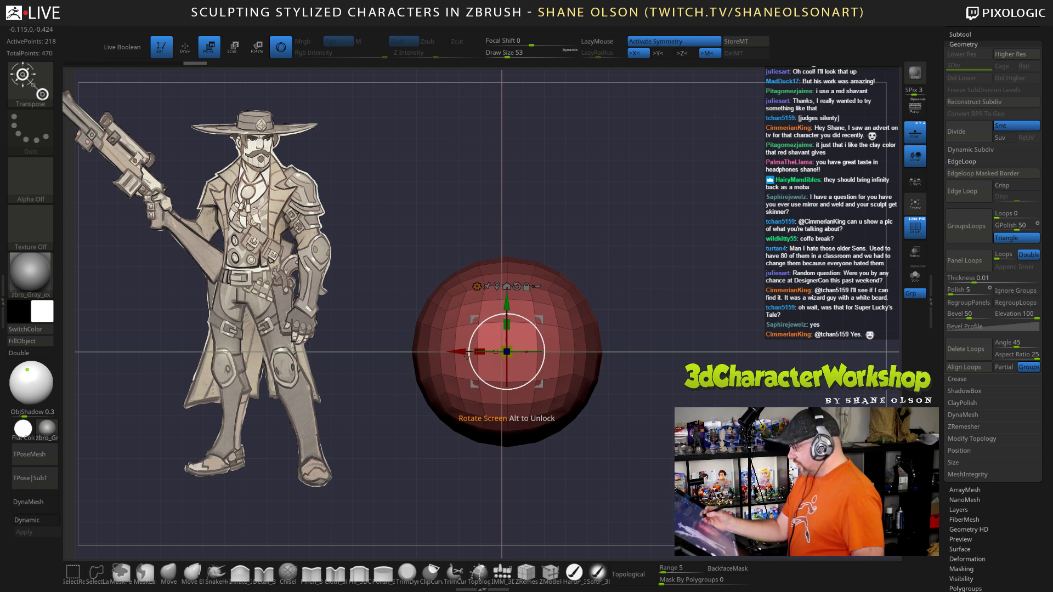
pyautogui.press('x')
pyautogui.moveTo(466, 356); pyautogui.dragTo(456, 354)
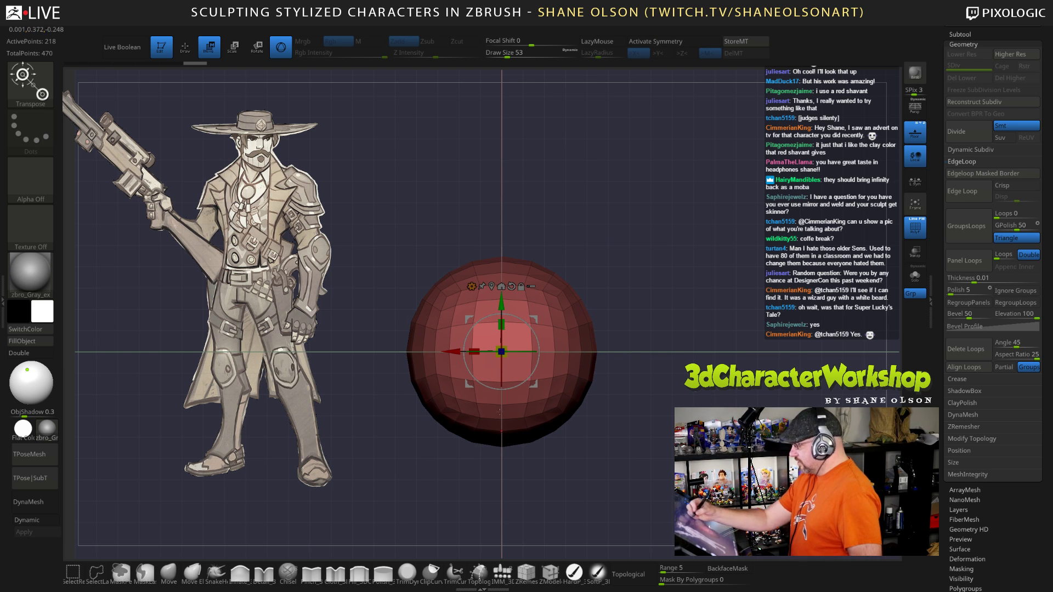
# Step: Reactivate X symmetry, apply Mirror And Weld to the centred PolySphere, and return to the Move brush
pyautogui.press('x')
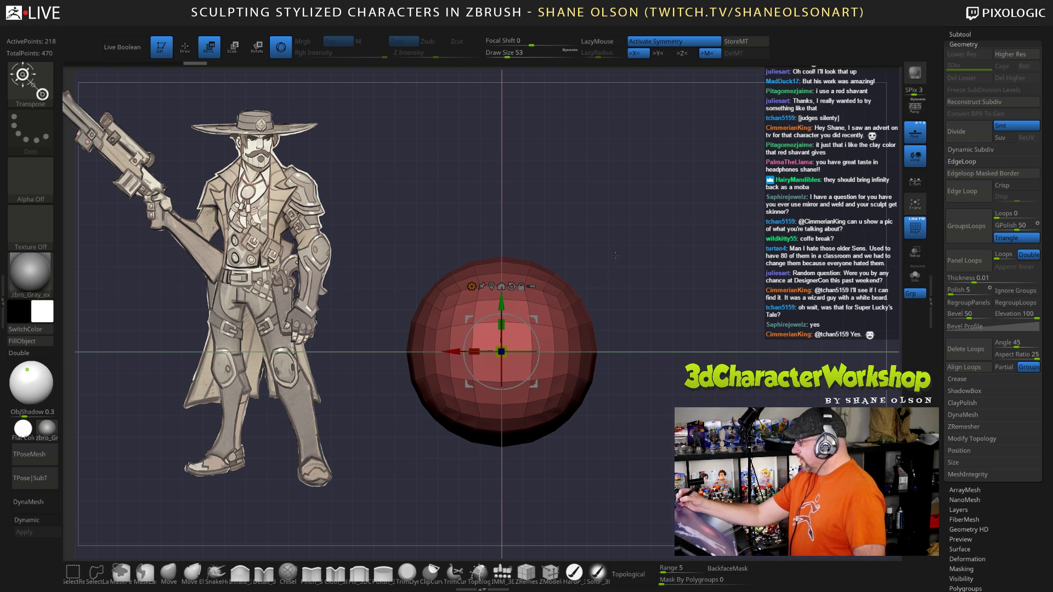
pyautogui.press('space')
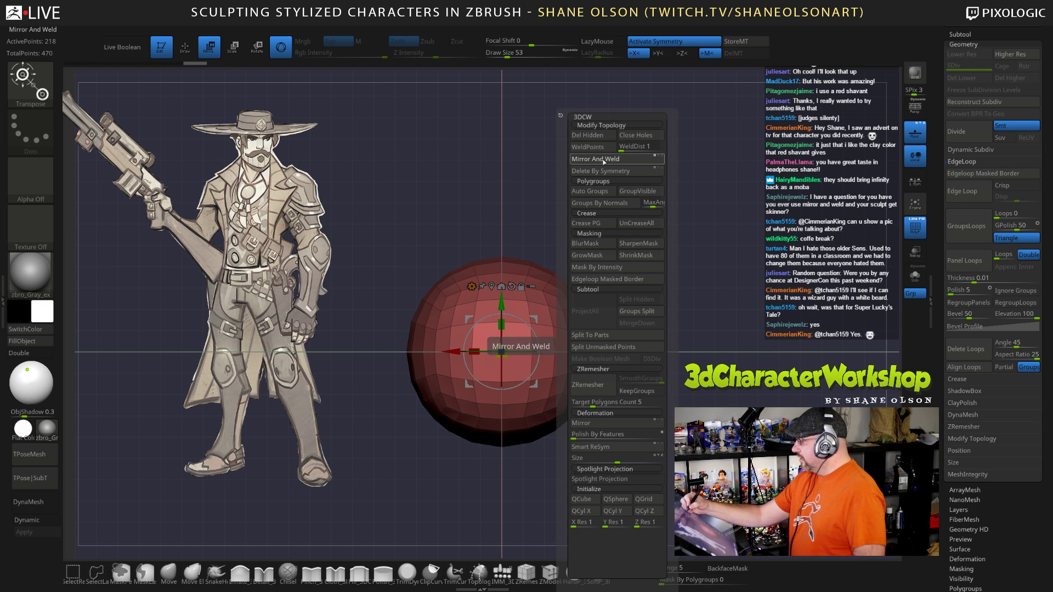
pyautogui.press('q')
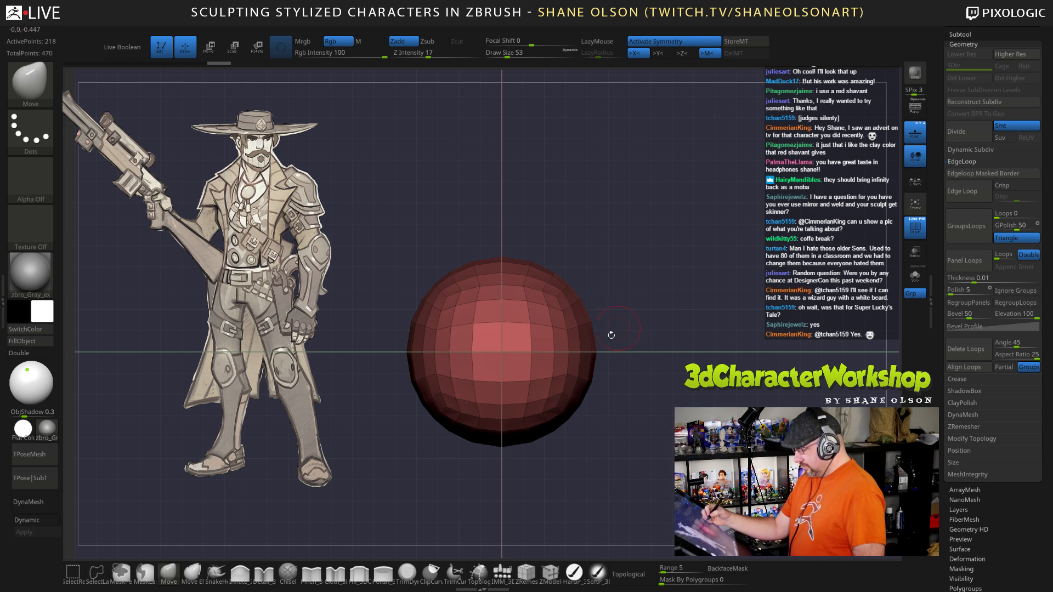
pyautogui.keyDown('alt'); pyautogui.moveTo(628, 273); pyautogui.dragTo(642, 276); pyautogui.keyUp('alt')
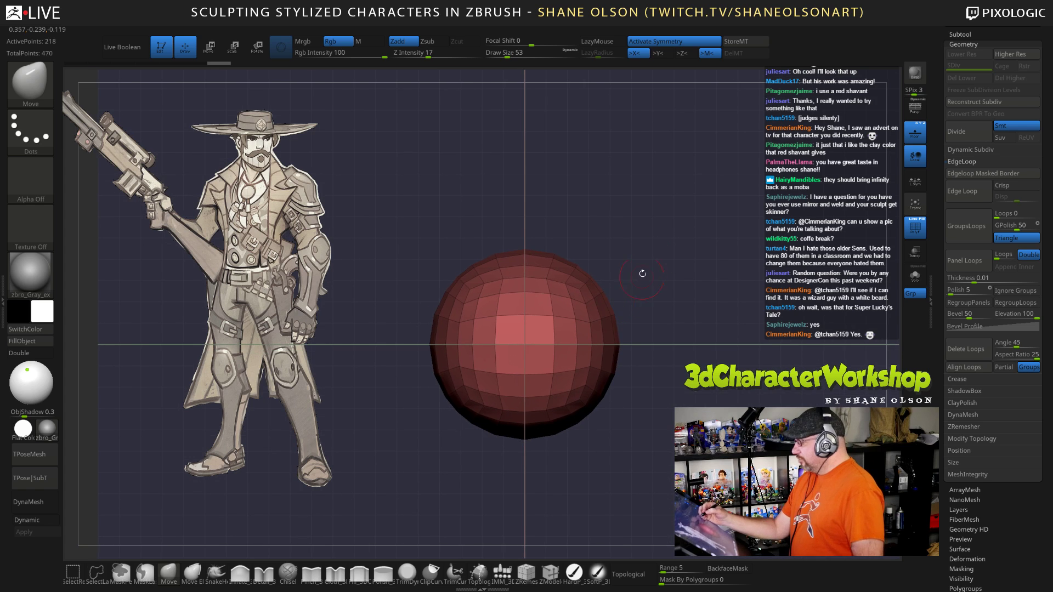
# Step: Turn off symmetry, nudge a front vertex of the PolySphere off its centre line with Move, and hide the floor grid
pyautogui.press('x')
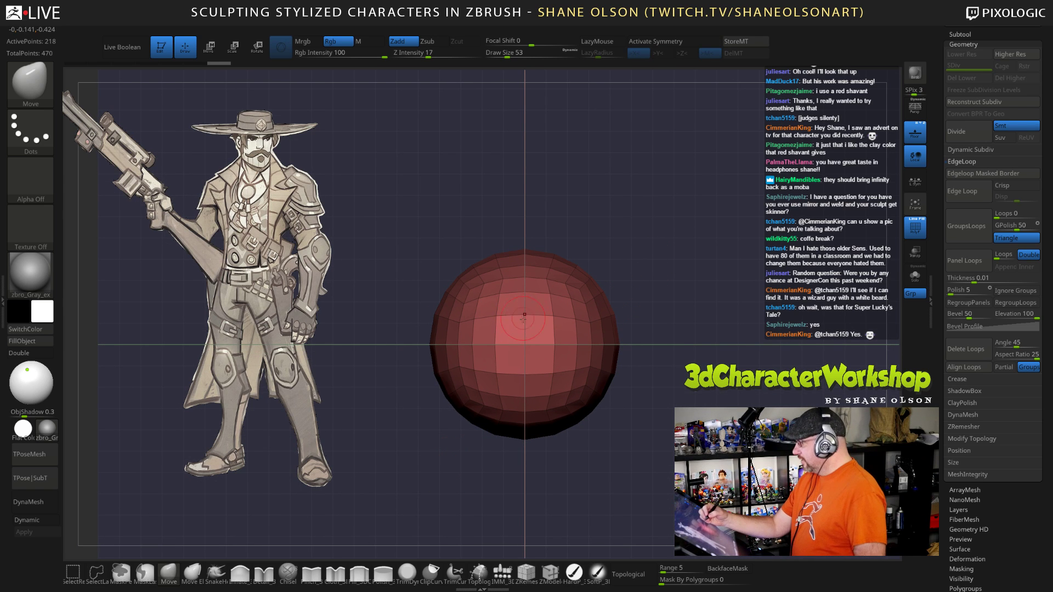
pyautogui.moveTo(525, 316); pyautogui.dragTo(519, 318)
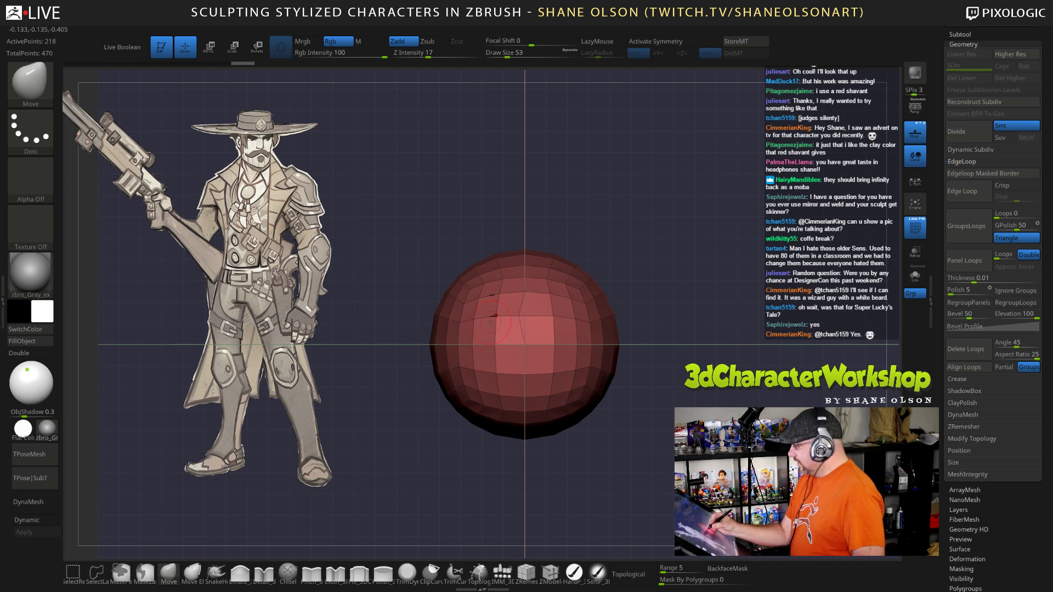
pyautogui.click(919, 139)
pyautogui.keyDown('alt'); pyautogui.moveTo(656, 275); pyautogui.dragTo(653, 345); pyautogui.keyUp('alt')
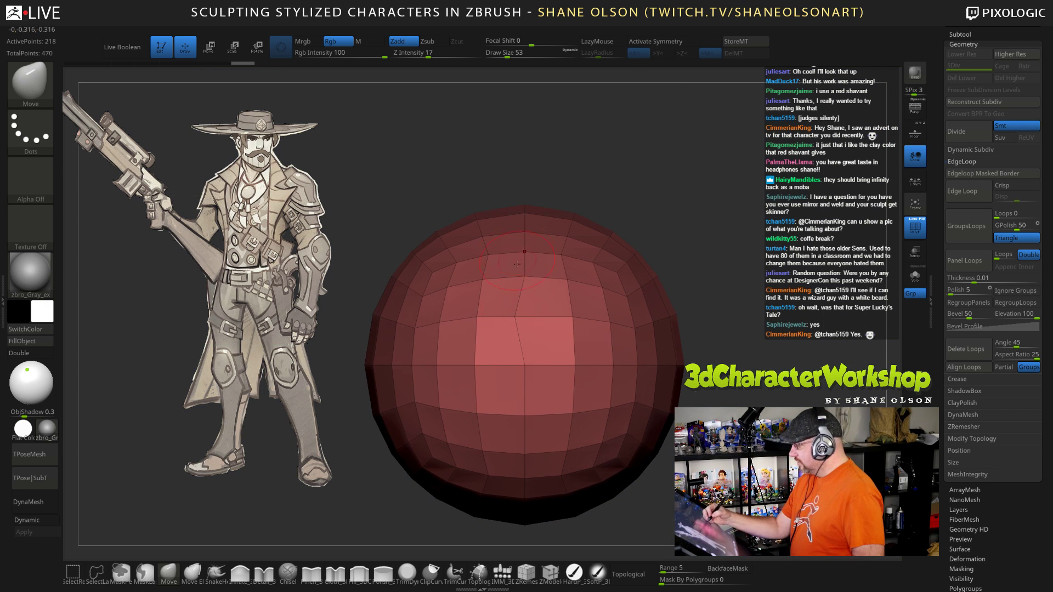
pyautogui.keyDown('alt'); pyautogui.moveTo(522, 434); pyautogui.dragTo(516, 409, button='right'); pyautogui.keyUp('alt')
# Step: Apply Mirror And Weld to the PolySphere with its centre-line vertex displaced
pyautogui.press('3')
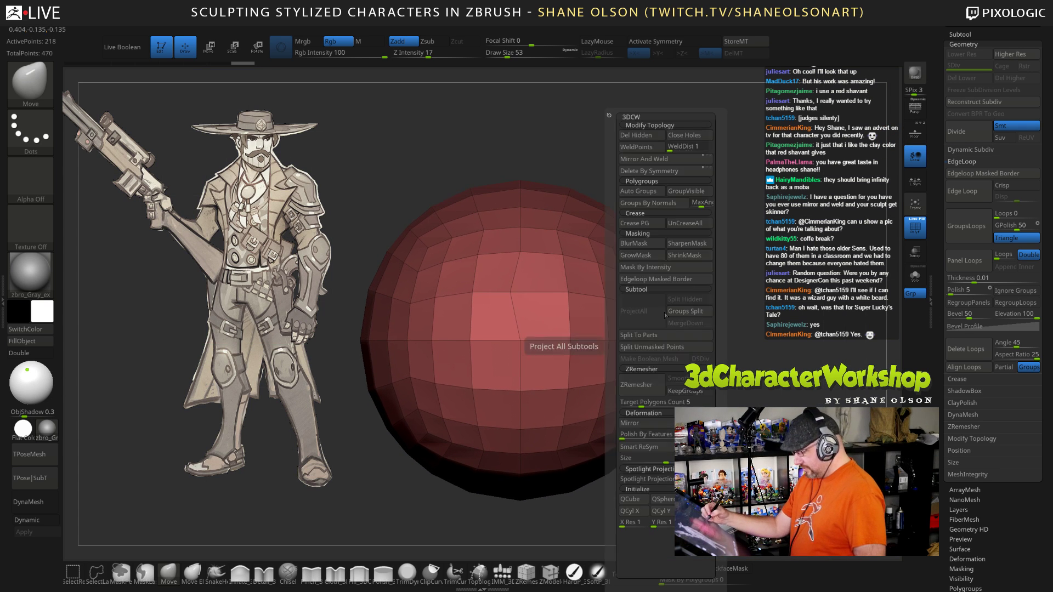
pyautogui.click(658, 159)
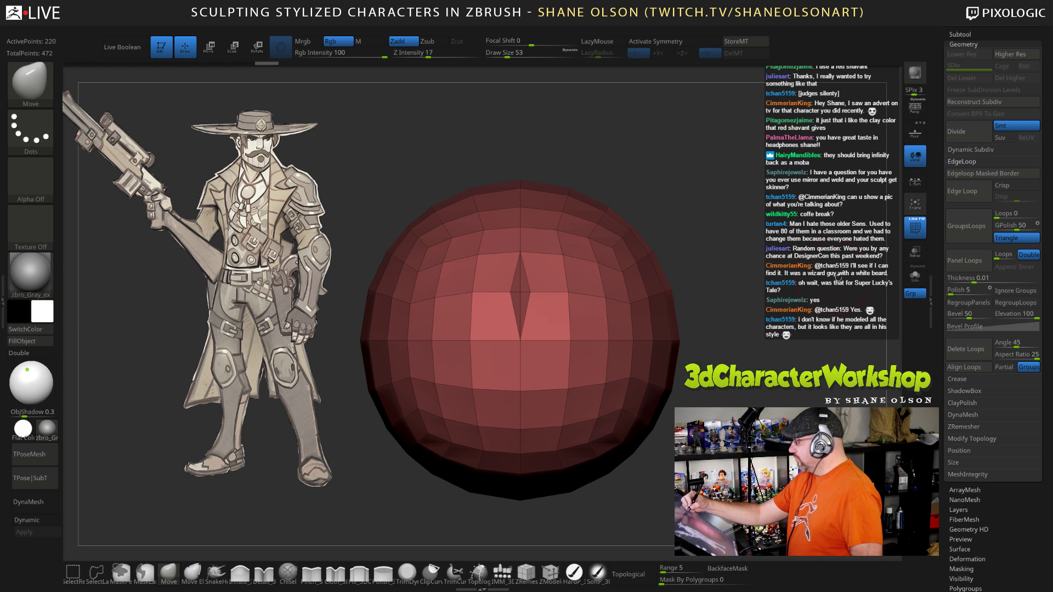
pyautogui.moveTo(750, 342); pyautogui.dragTo(759, 368)
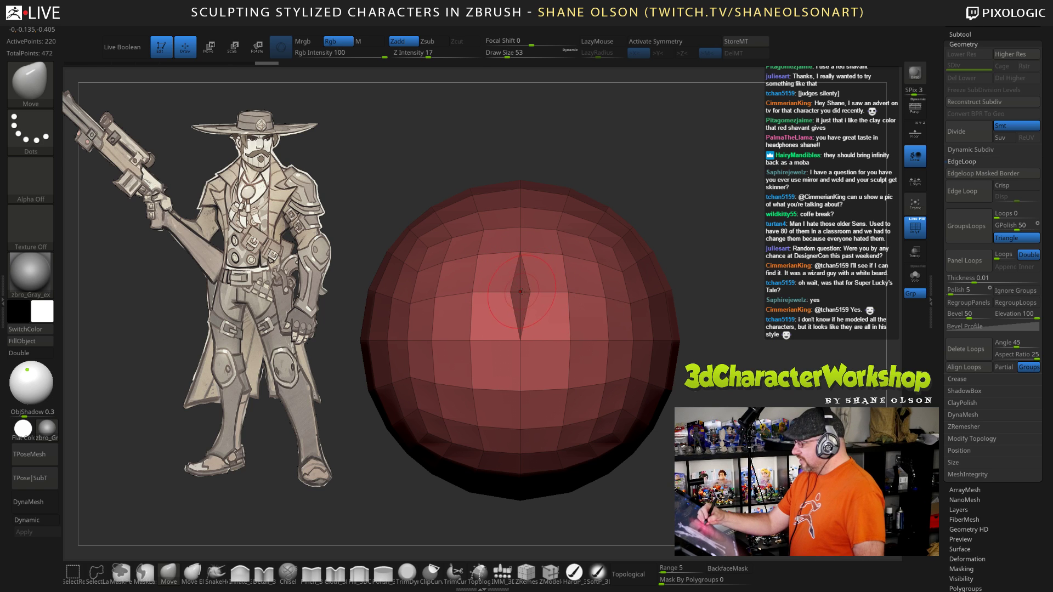
# Step: Set the Draw Size to 67, pull the gap's vertices across the PolySphere's centre line with Move, and apply Mirror And Weld
pyautogui.press(']')
pyautogui.moveTo(518, 295)
pyautogui.mouseDown()
pyautogui.moveTo(540, 290)
pyautogui.moveTo(533, 296)
pyautogui.mouseUp()
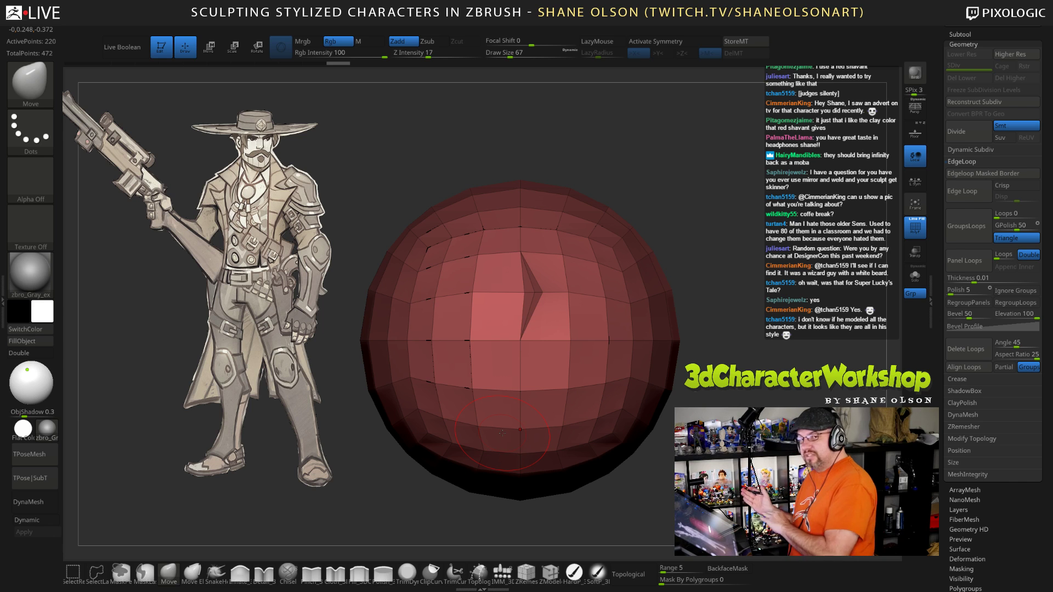
pyautogui.press('space')
pyautogui.click(609, 159)
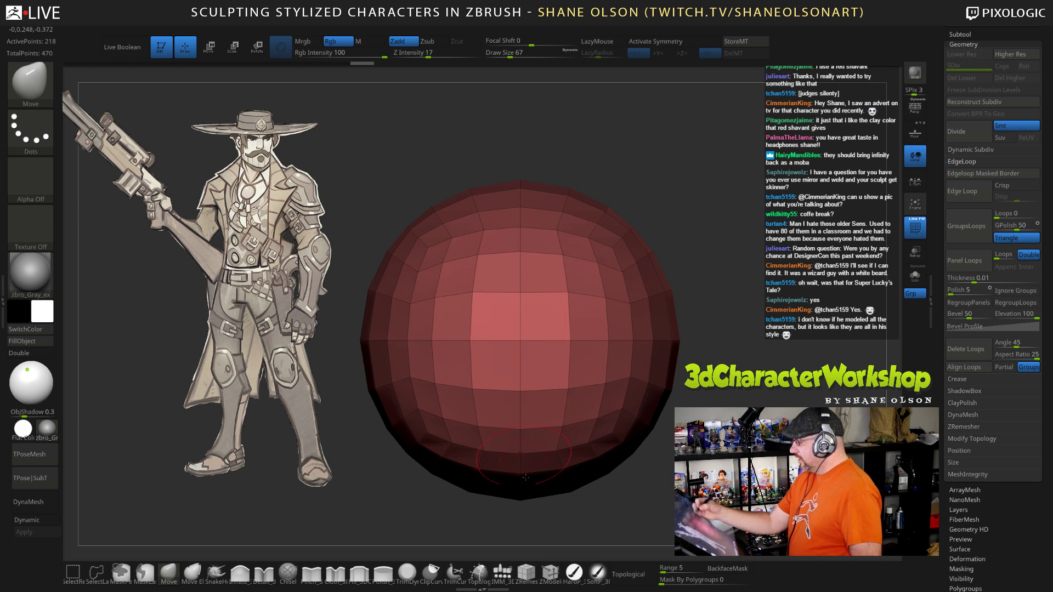
# Step: Switch back to the gunslinger's PolySphere3_8 tool, frame the lower legs, and set the Draw Size to 41
pyautogui.moveTo(713, 362); pyautogui.dragTo(756, 403)
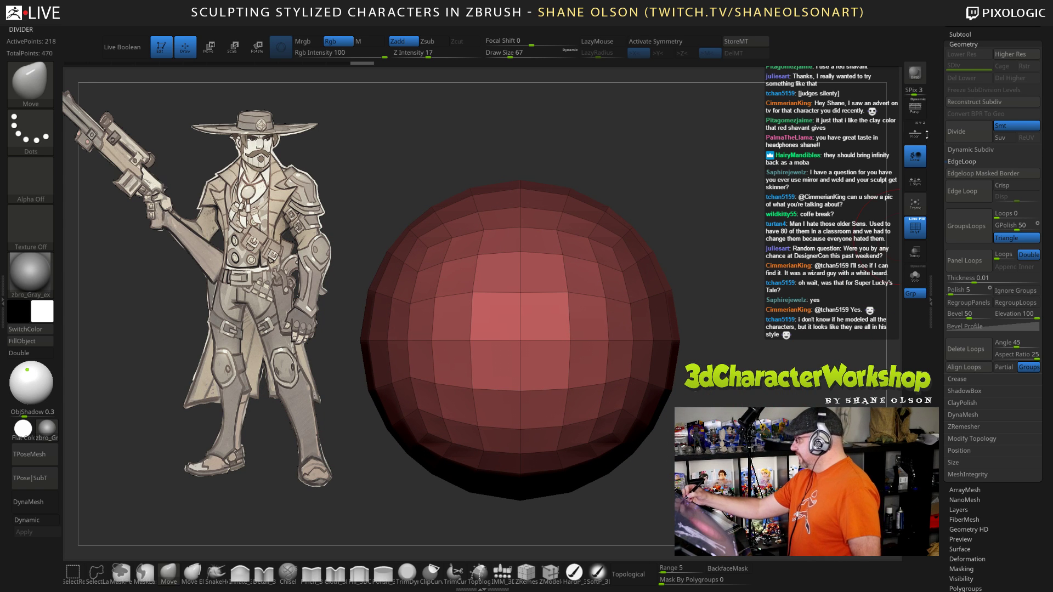
pyautogui.keyDown('alt'); pyautogui.moveTo(751, 351); pyautogui.dragTo(755, 285); pyautogui.keyUp('alt')
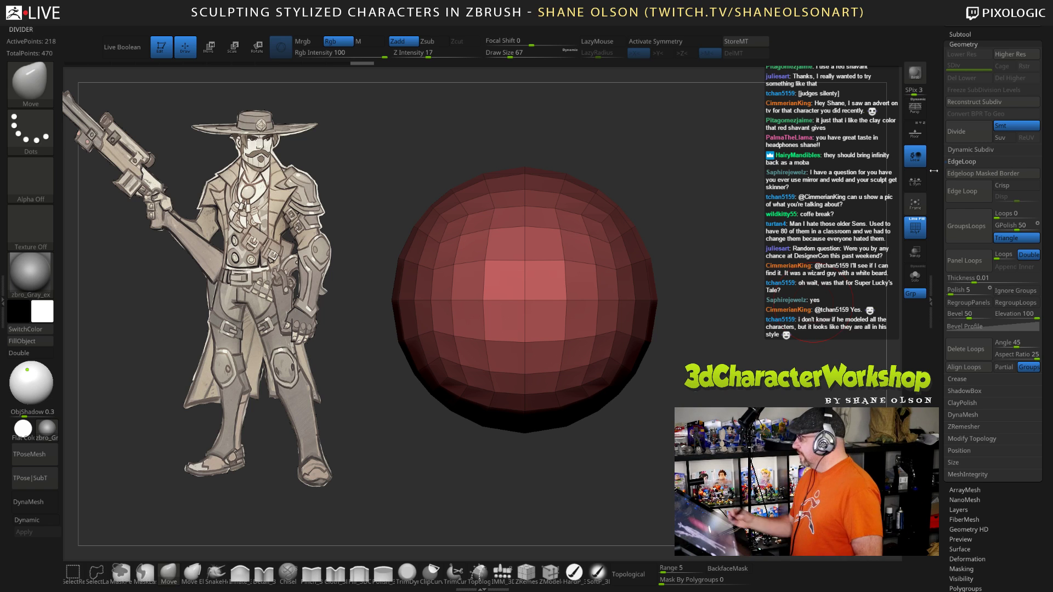
pyautogui.scroll(5, 940, 116)
pyautogui.scroll(1, 940, 116)
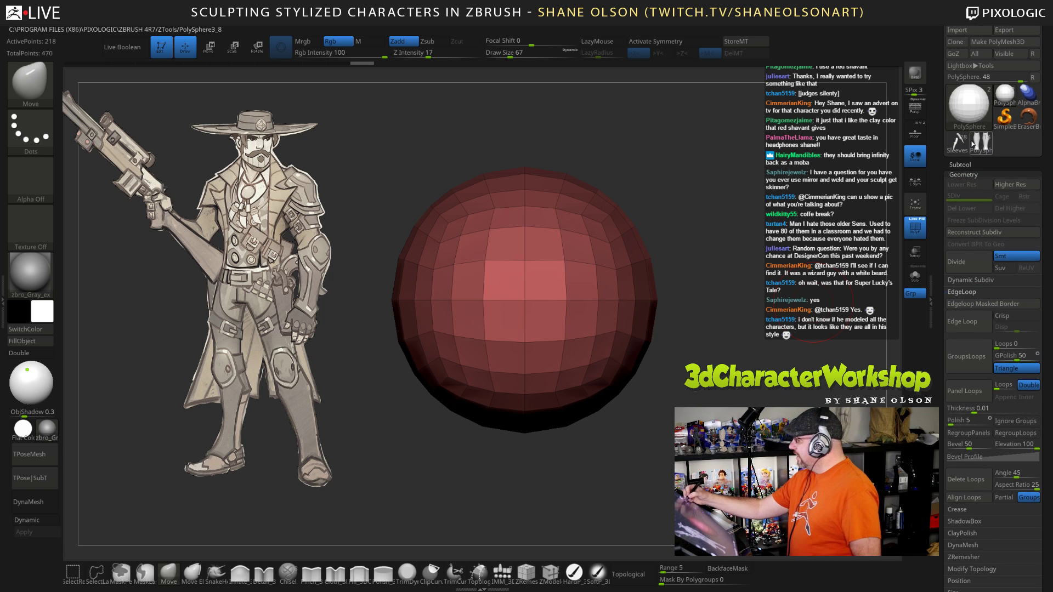
pyautogui.click(968, 143)
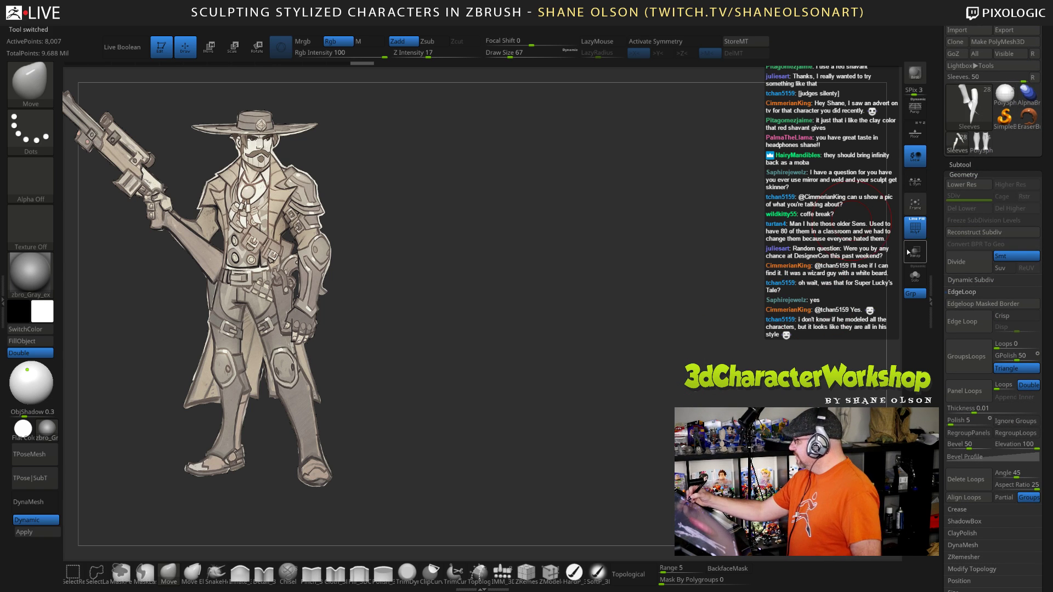
pyautogui.moveTo(688, 375)
pyautogui.mouseDown()
pyautogui.moveTo(716, 380)
pyautogui.moveTo(694, 328)
pyautogui.moveTo(668, 322)
pyautogui.moveTo(674, 351)
pyautogui.mouseUp()
pyautogui.click(981, 143)
pyautogui.press('f')
pyautogui.press('s')
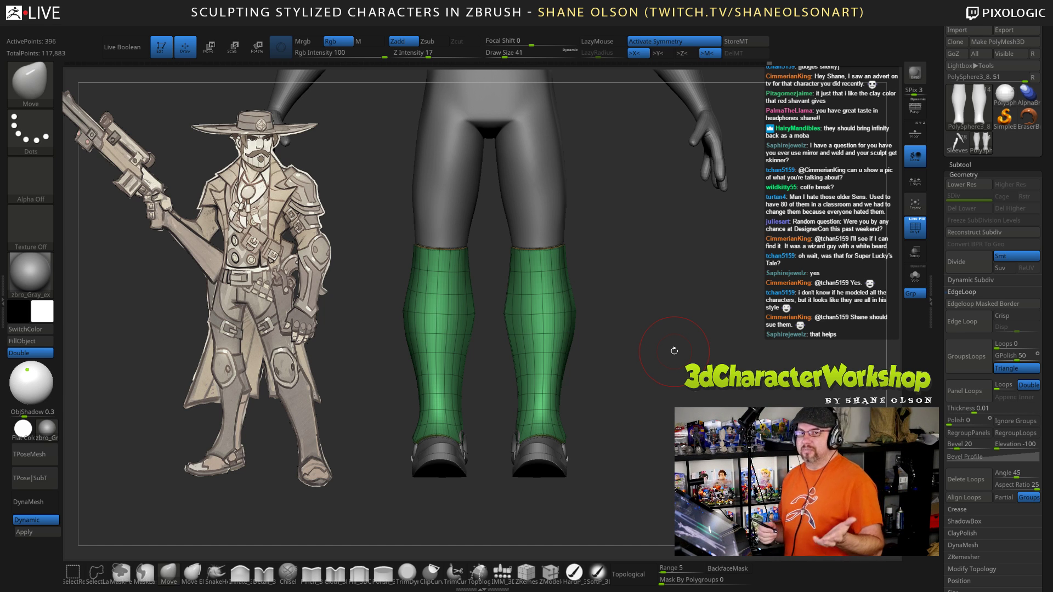
# Step: Check the shin guards against the concept art from the front and a slight angle, and set the Draw Size to 62
pyautogui.moveTo(682, 317)
pyautogui.mouseDown()
pyautogui.moveTo(670, 323)
pyautogui.moveTo(686, 335)
pyautogui.moveTo(681, 351)
pyautogui.moveTo(649, 285)
pyautogui.moveTo(645, 315)
pyautogui.mouseUp()
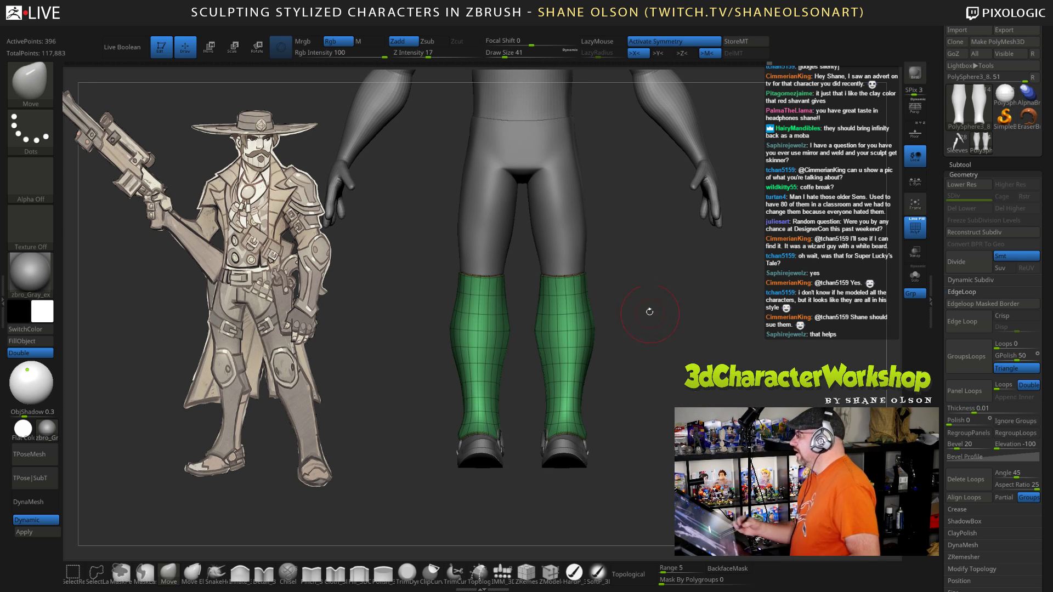
pyautogui.moveTo(658, 350); pyautogui.dragTo(679, 343)
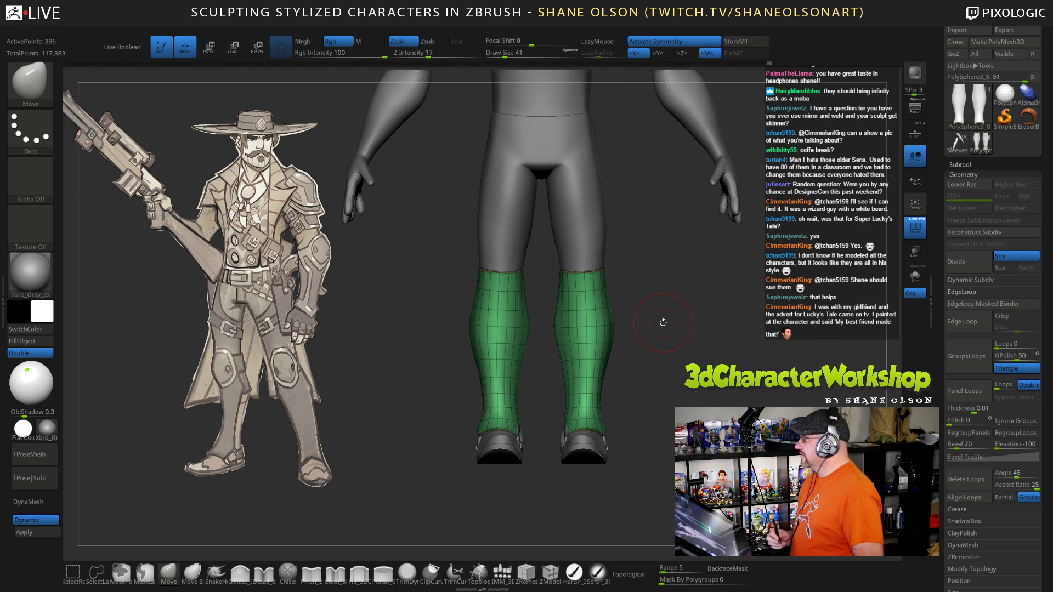
pyautogui.moveTo(664, 323); pyautogui.dragTo(678, 352)
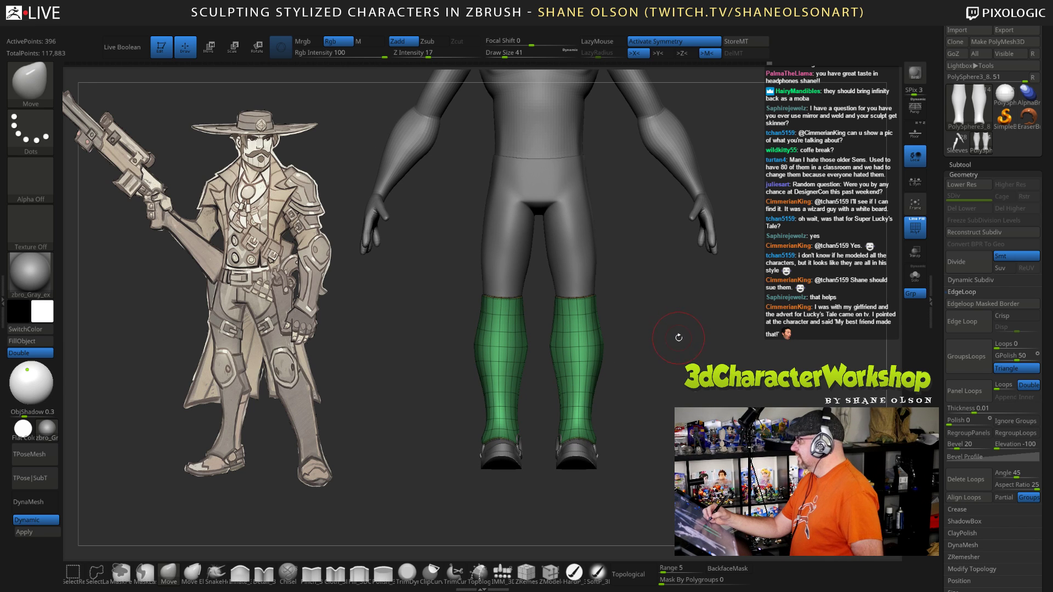
pyautogui.moveTo(669, 329)
pyautogui.mouseDown()
pyautogui.moveTo(656, 330)
pyautogui.moveTo(645, 308)
pyautogui.moveTo(646, 323)
pyautogui.moveTo(690, 309)
pyautogui.mouseUp()
pyautogui.press('s')
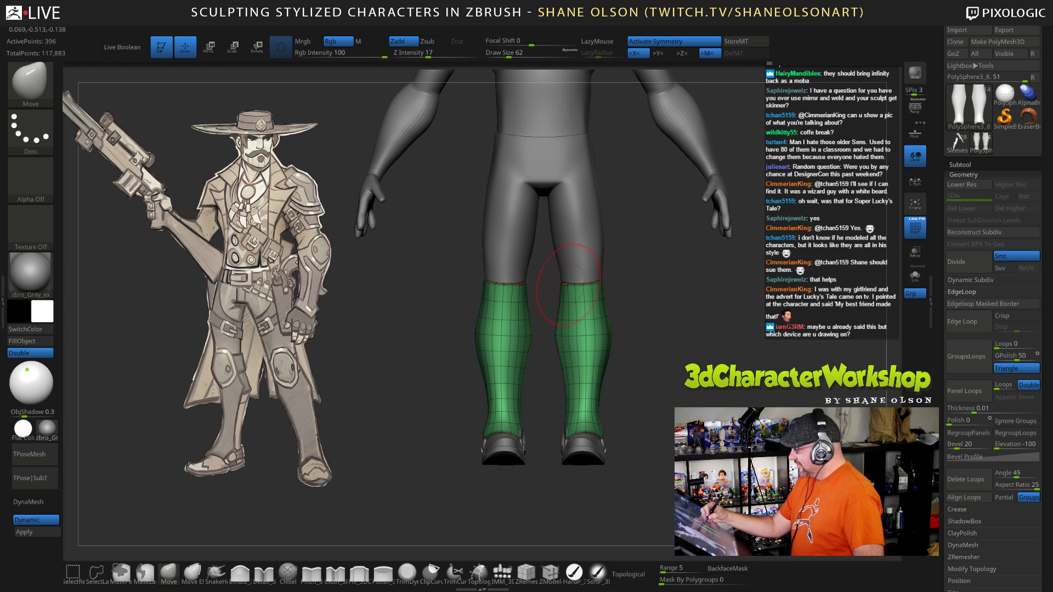
pyautogui.moveTo(624, 298); pyautogui.dragTo(608, 289)
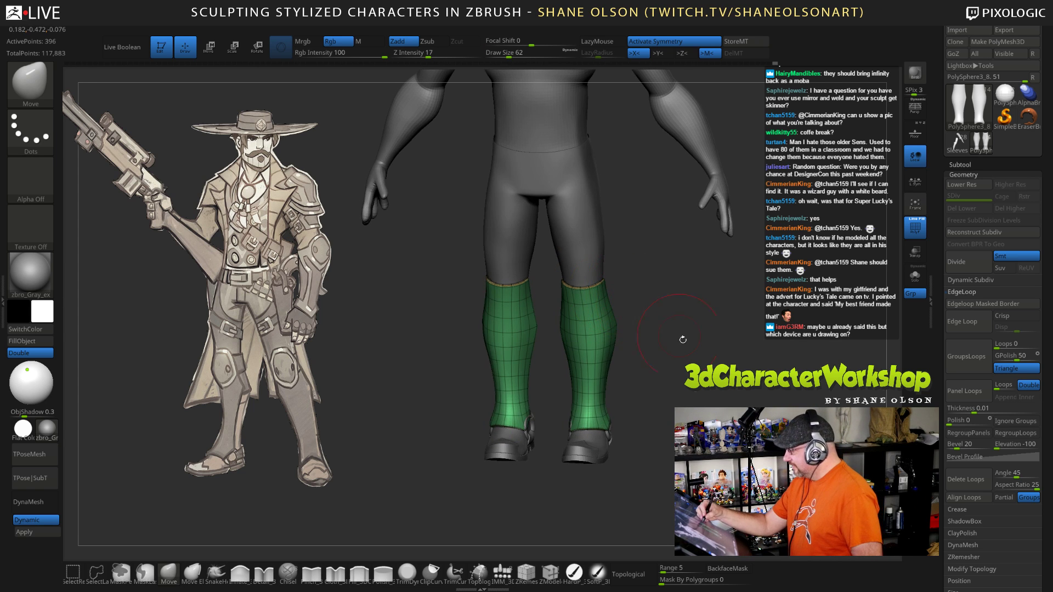
# Step: Hide the polyframe and compare the legs and full-body proportions with the concept art from the front
pyautogui.moveTo(682, 338); pyautogui.dragTo(602, 458)
pyautogui.moveTo(604, 329); pyautogui.dragTo(812, 300)
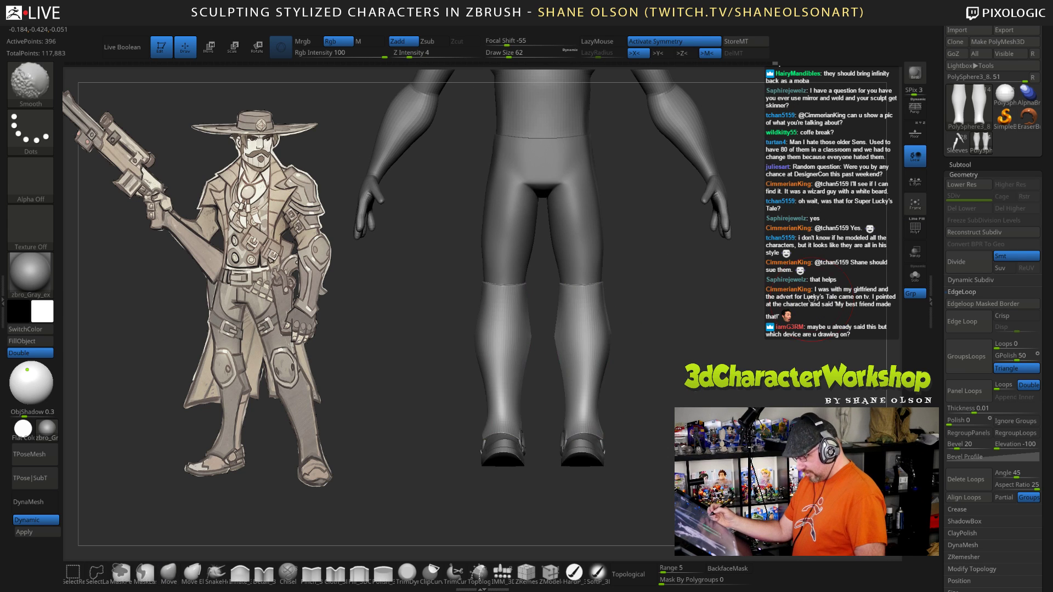
pyautogui.keyDown('alt'); pyautogui.moveTo(700, 461); pyautogui.dragTo(712, 407); pyautogui.keyUp('alt')
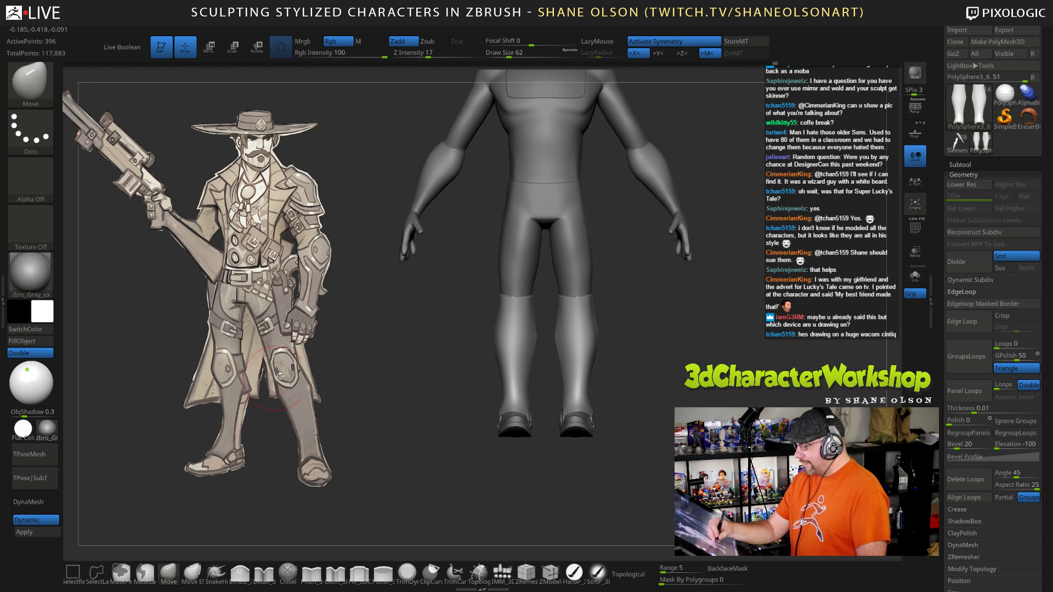
pyautogui.moveTo(699, 323)
pyautogui.mouseDown()
pyautogui.moveTo(685, 333)
pyautogui.moveTo(724, 332)
pyautogui.moveTo(674, 339)
pyautogui.mouseUp()
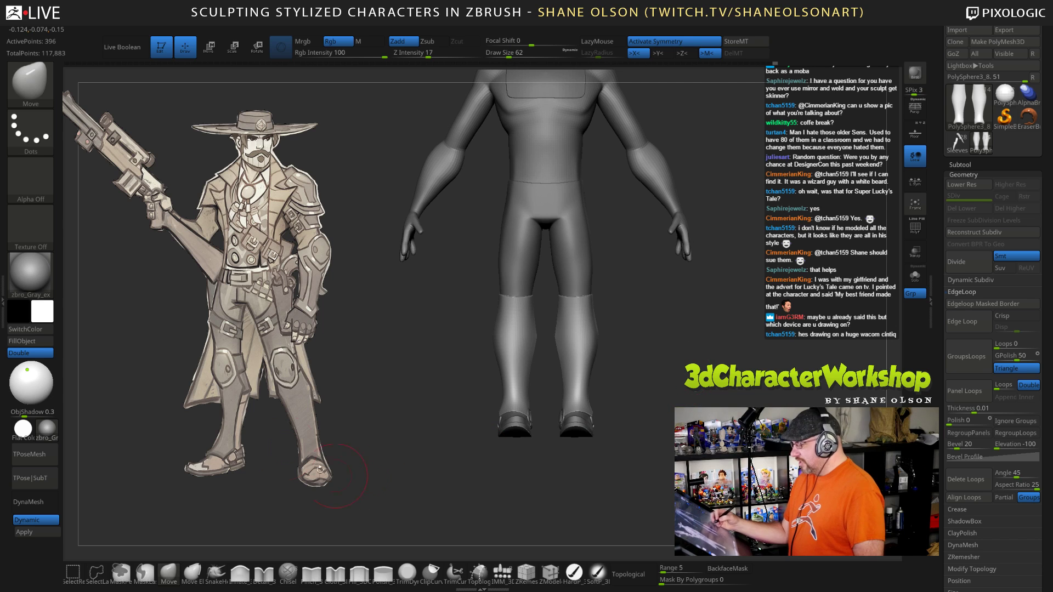
pyautogui.moveTo(708, 384); pyautogui.dragTo(722, 394)
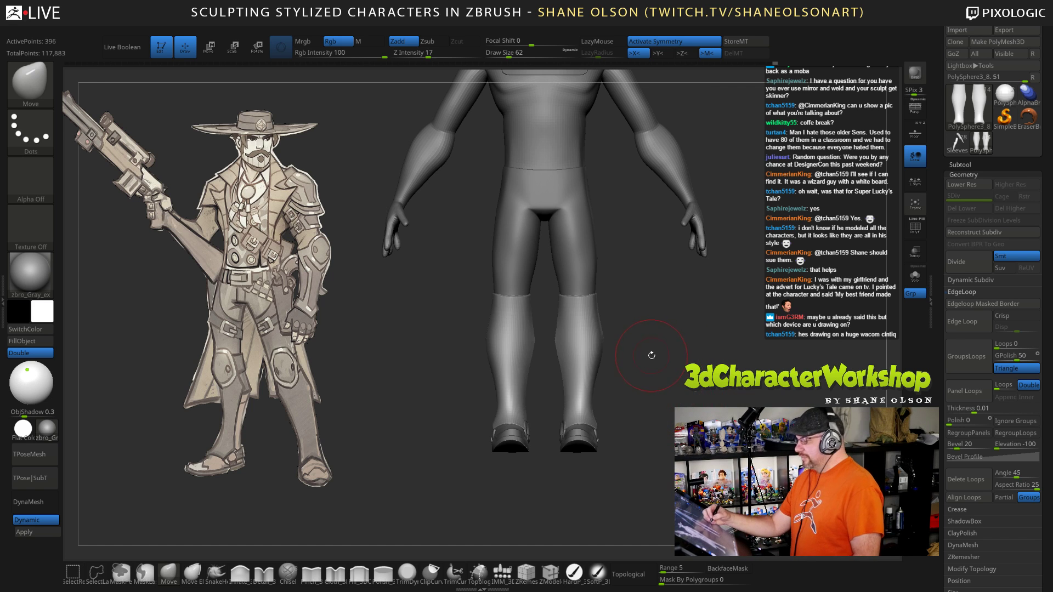
pyautogui.moveTo(652, 354)
pyautogui.mouseDown()
pyautogui.moveTo(649, 324)
pyautogui.moveTo(667, 358)
pyautogui.moveTo(661, 400)
pyautogui.mouseUp()
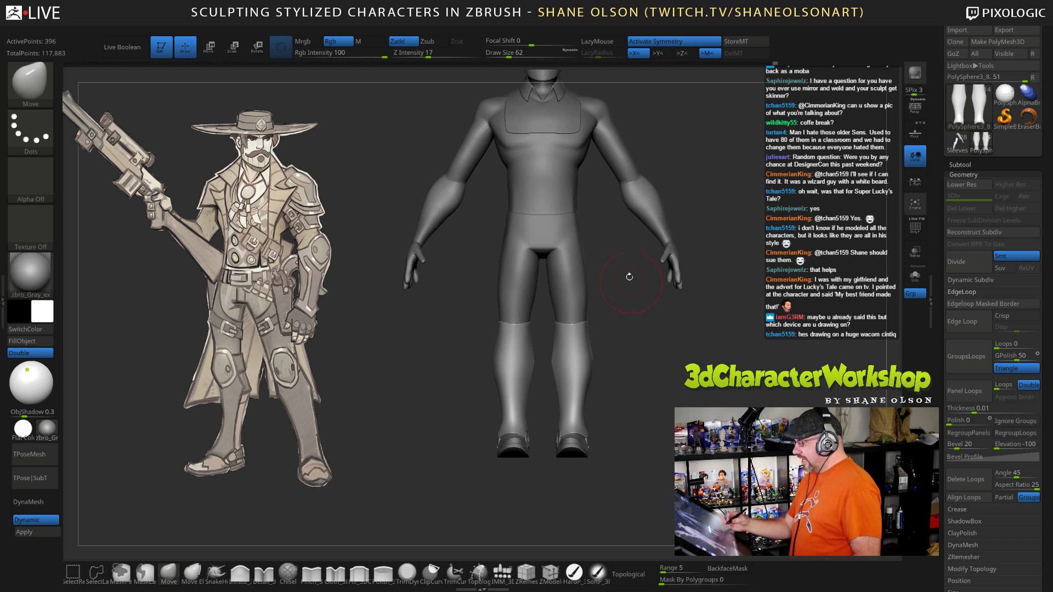
pyautogui.moveTo(679, 331)
pyautogui.mouseDown()
pyautogui.moveTo(516, 329)
pyautogui.moveTo(683, 328)
pyautogui.moveTo(680, 350)
pyautogui.mouseUp()
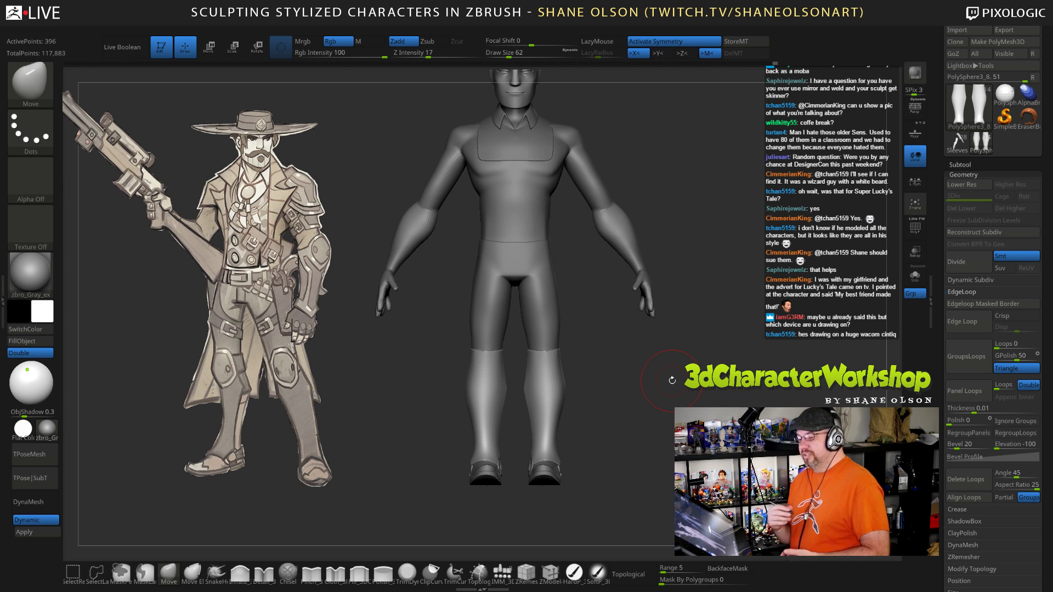
pyautogui.moveTo(672, 380); pyautogui.dragTo(659, 335)
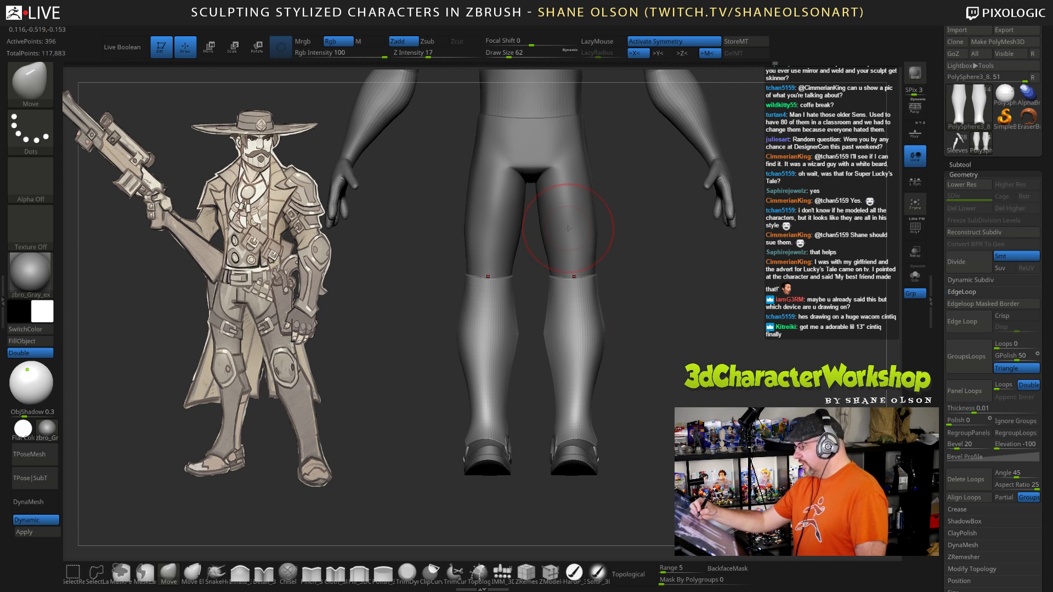
# Step: Set the Draw Size to 41 and examine the knees and shin guards closely from the front
pyautogui.press('s')
pyautogui.moveTo(666, 303); pyautogui.dragTo(658, 303)
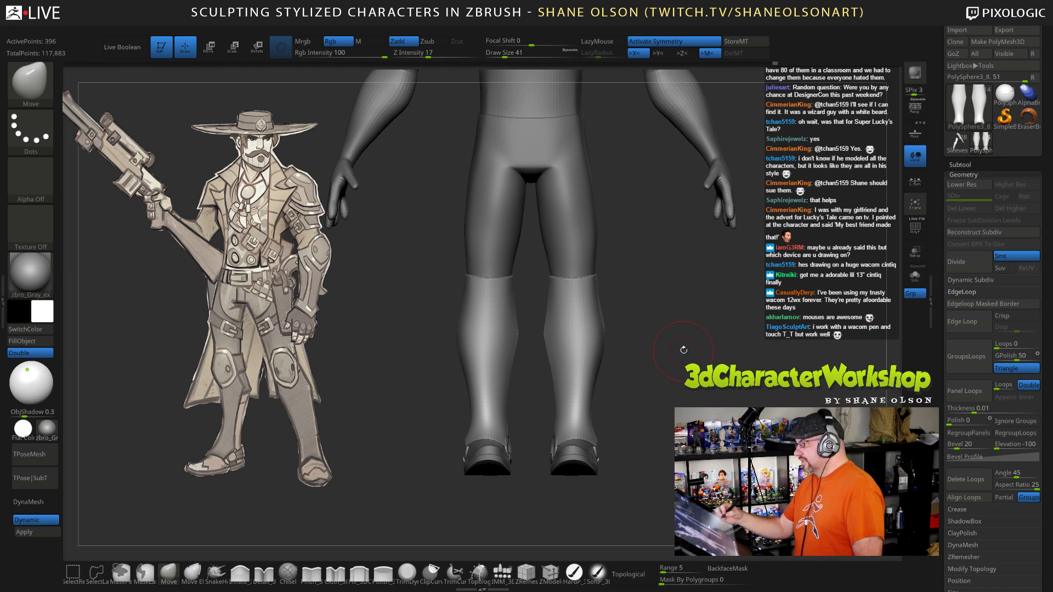
pyautogui.keyDown('alt'); pyautogui.moveTo(682, 330); pyautogui.dragTo(681, 358); pyautogui.keyUp('alt')
pyautogui.moveTo(693, 395)
pyautogui.keyDown('alt'); pyautogui.mouseDown()
pyautogui.moveTo(682, 393)
pyautogui.moveTo(691, 402)
pyautogui.mouseUp(); pyautogui.keyUp('alt')
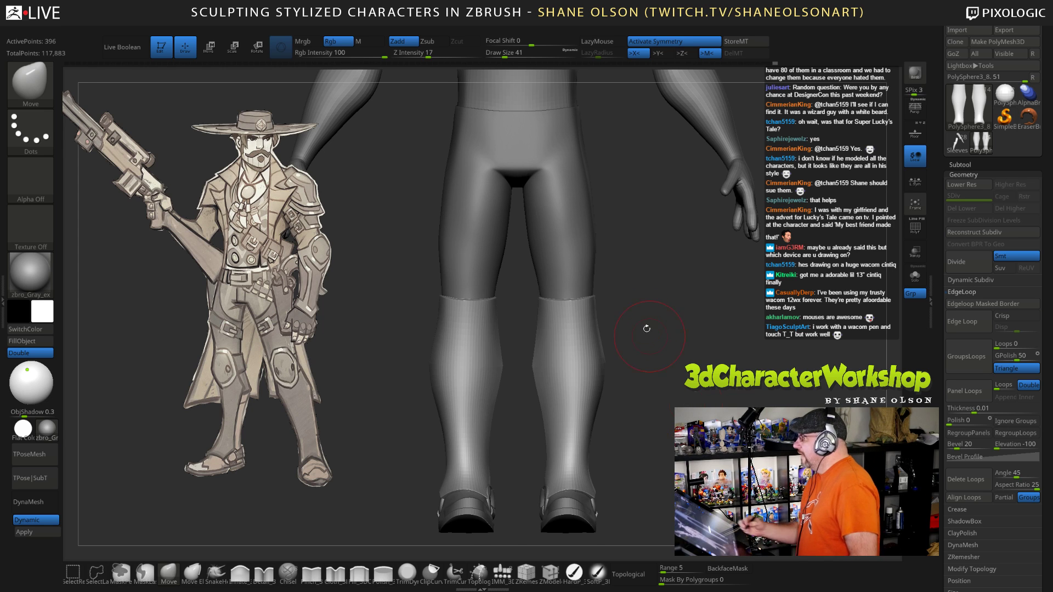
pyautogui.keyDown('alt'); pyautogui.moveTo(648, 330); pyautogui.dragTo(669, 371); pyautogui.keyUp('alt')
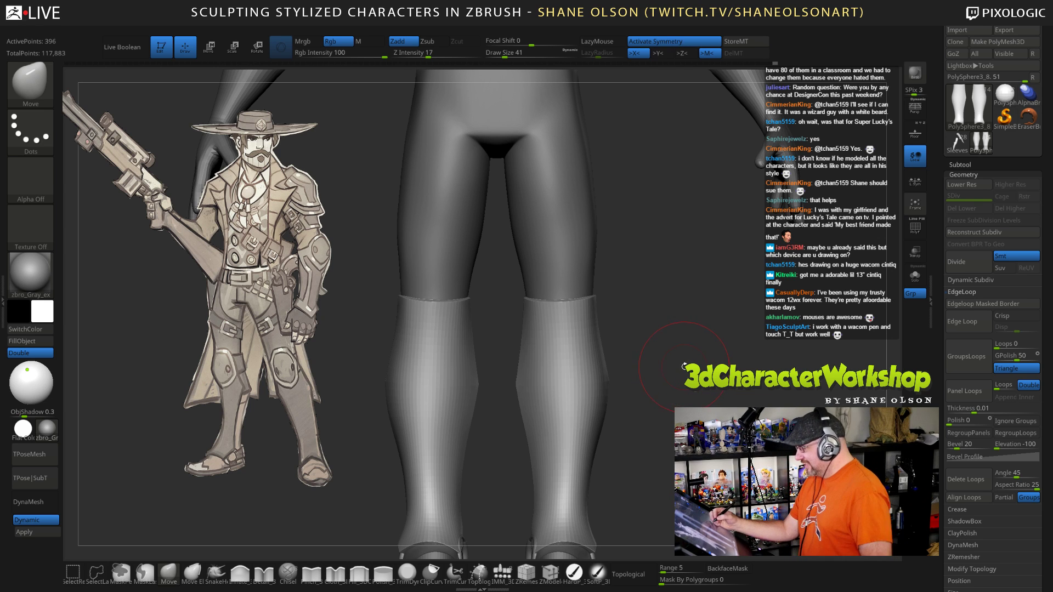
pyautogui.keyDown('alt'); pyautogui.moveTo(684, 366); pyautogui.dragTo(681, 333); pyautogui.keyUp('alt')
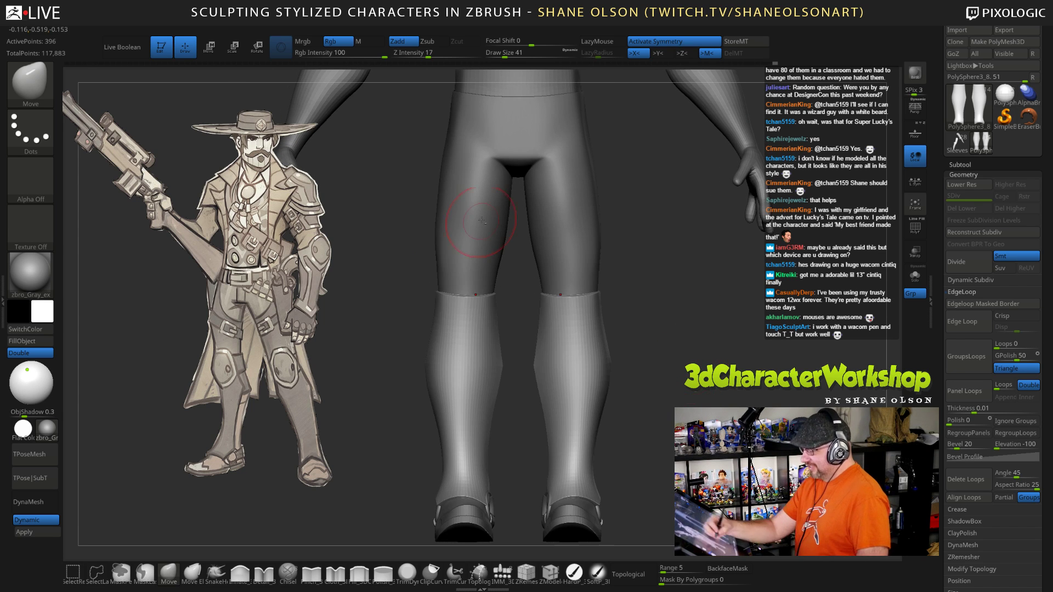
# Step: Make the PolySphere3_2 trousers the active subtool and save the tool as a Cowboy_Blockout ZTool file in the Twitch folder
pyautogui.keyDown('alt'); pyautogui.click(545, 371); pyautogui.keyUp('alt')
pyautogui.keyDown('alt'); pyautogui.moveTo(682, 294); pyautogui.dragTo(661, 368); pyautogui.keyUp('alt')
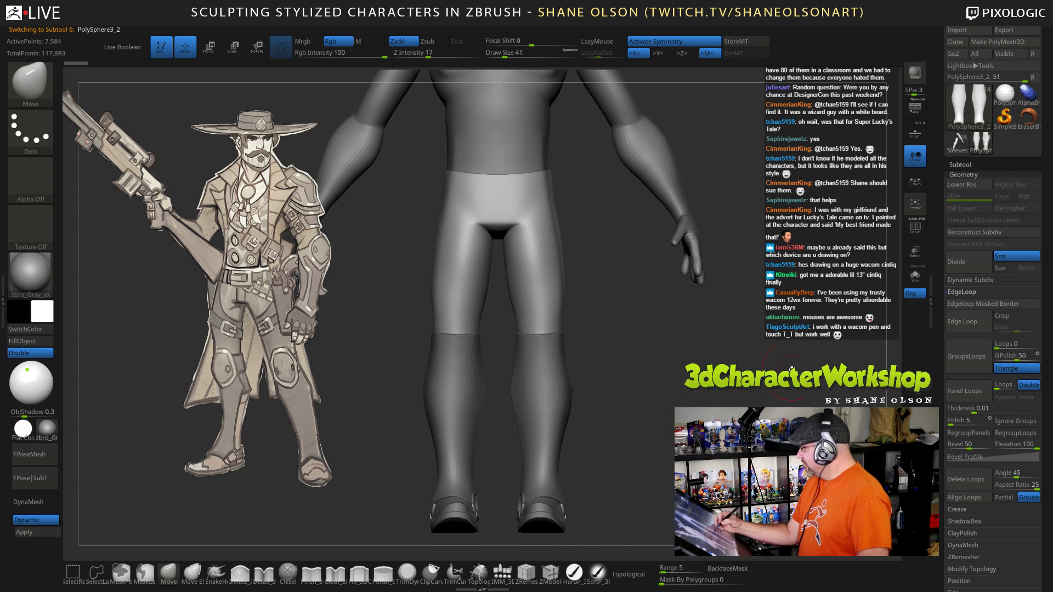
pyautogui.click(962, 176)
pyautogui.scroll(1, 987, 110)
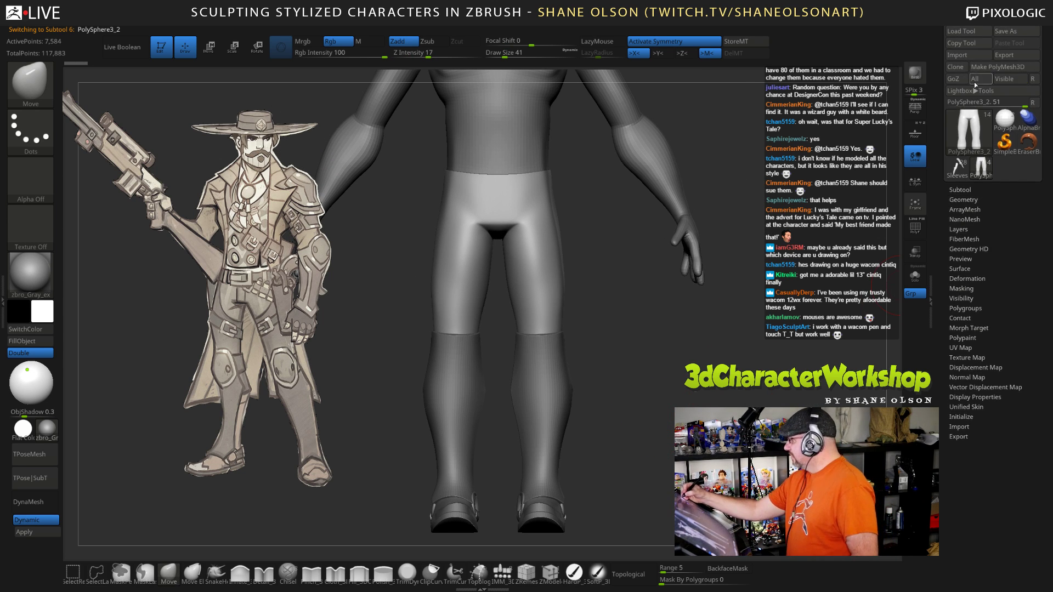
pyautogui.click(1016, 30)
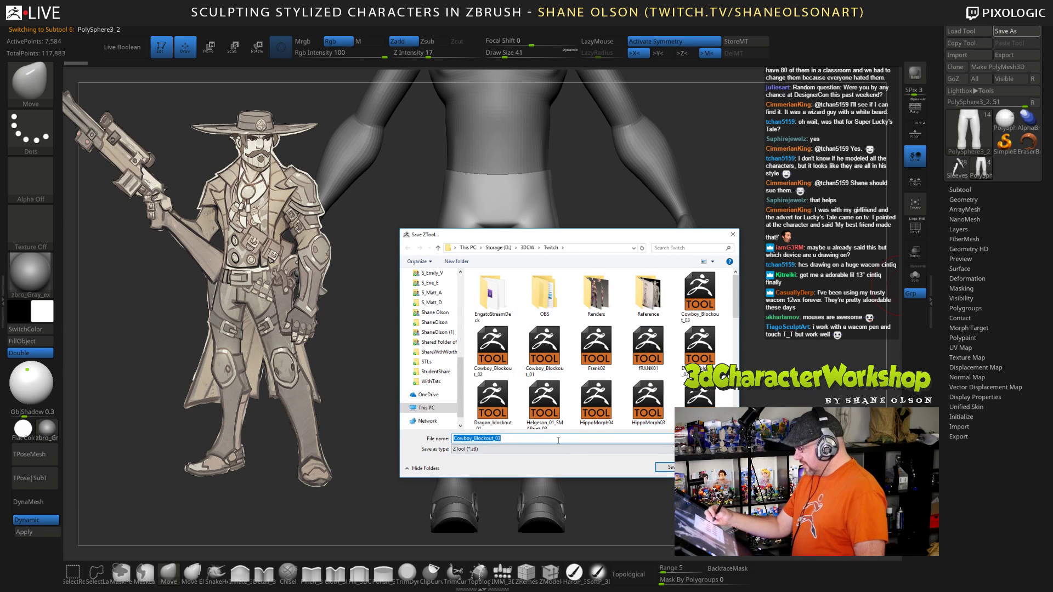
pyautogui.click(515, 439)
pyautogui.press('Return')
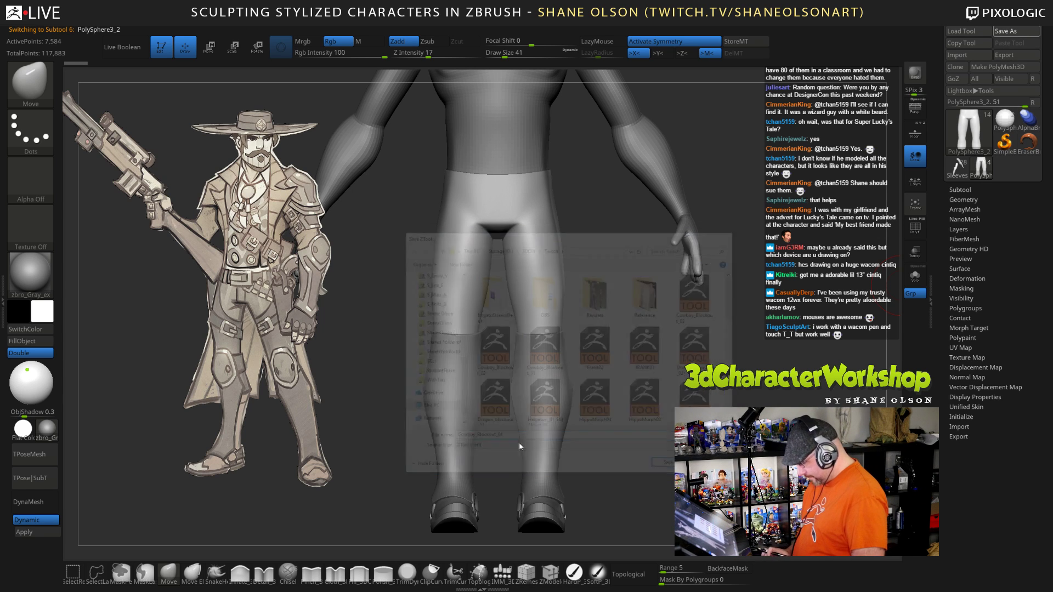
# Step: Duplicate the PolySphere3_2 trousers subtool, hide the original, and set the Draw Size to 23
pyautogui.click(967, 189)
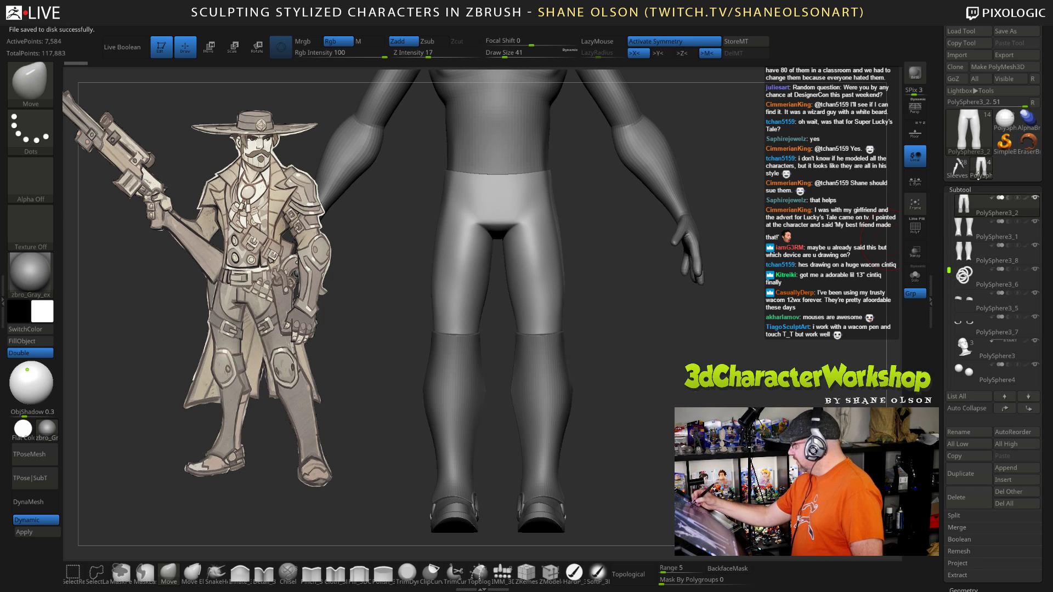
pyautogui.click(980, 485)
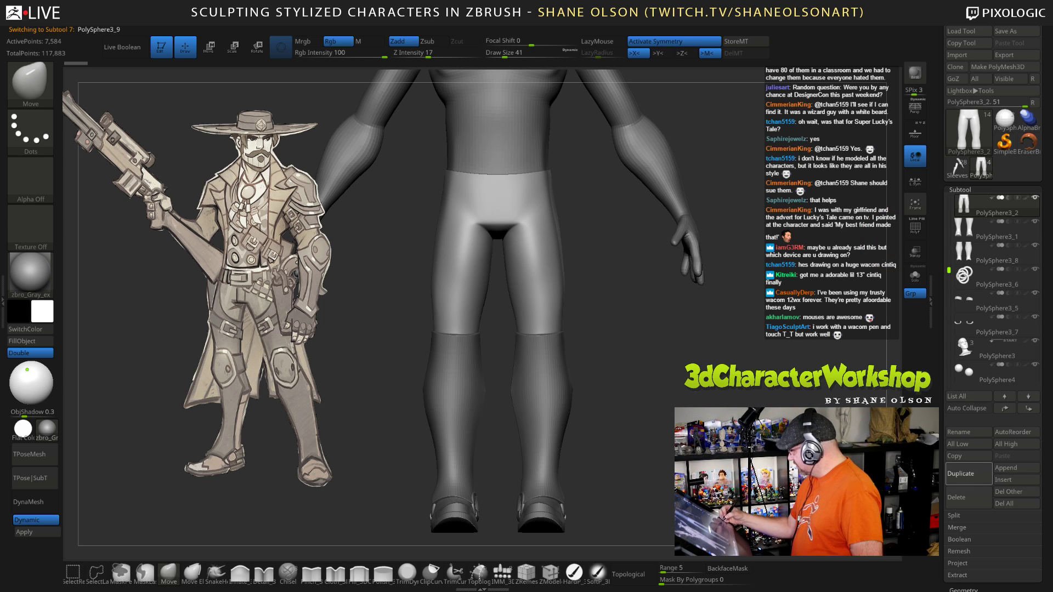
pyautogui.click(1035, 199)
pyautogui.moveTo(666, 336)
pyautogui.keyDown('alt'); pyautogui.mouseDown()
pyautogui.moveTo(659, 359)
pyautogui.moveTo(653, 350)
pyautogui.mouseUp(); pyautogui.keyUp('alt')
pyautogui.press('s')
pyautogui.moveTo(647, 296); pyautogui.dragTo(642, 297)
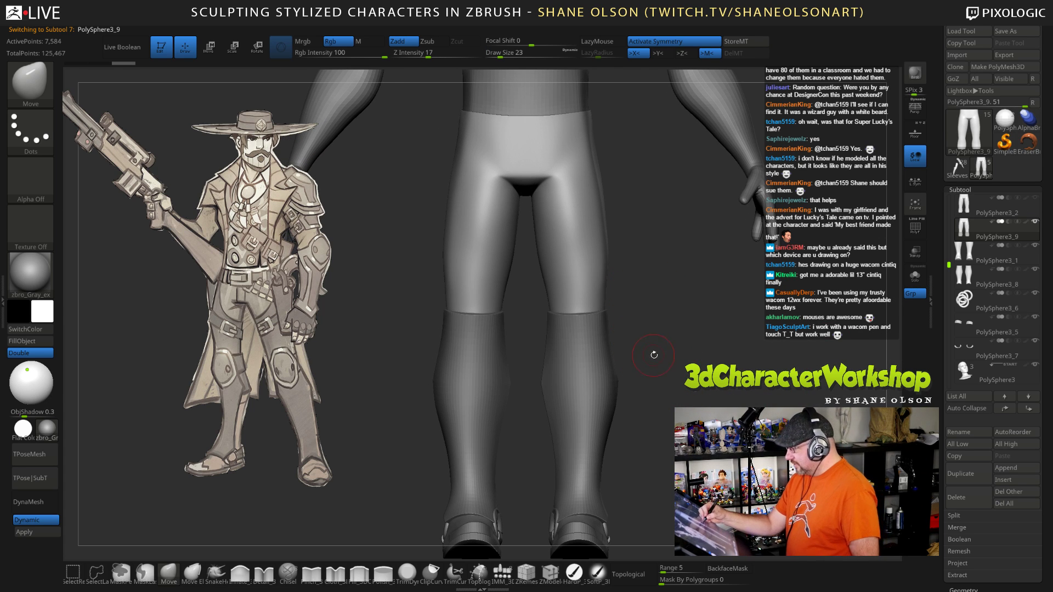
# Step: Turn on the polyframe and check the duplicated trousers against the legwear in the concept art
pyautogui.hotkey('shift', 'f')
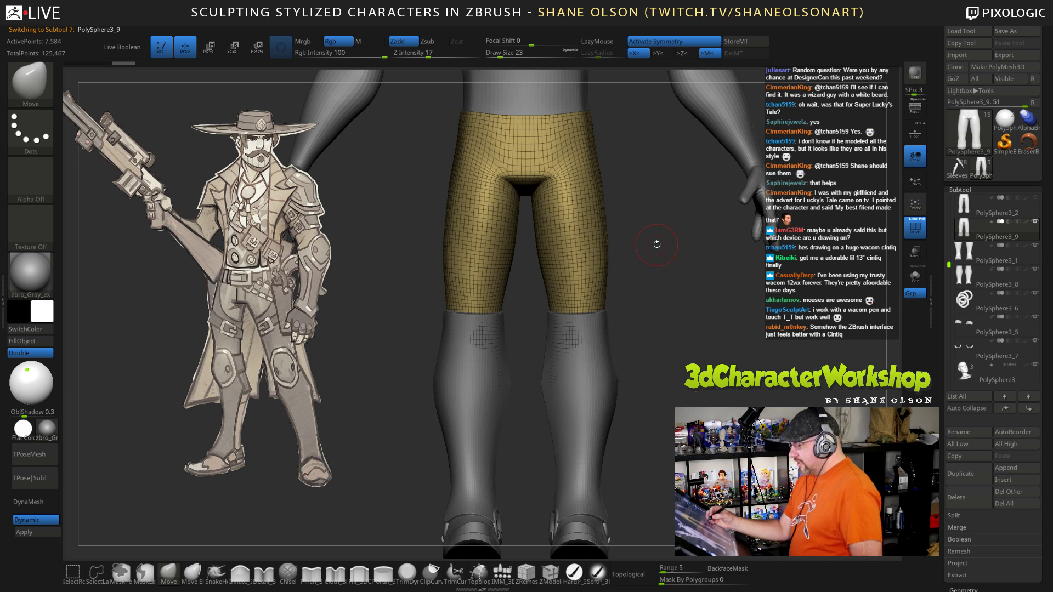
pyautogui.moveTo(658, 244)
pyautogui.mouseDown()
pyautogui.moveTo(700, 246)
pyautogui.moveTo(658, 249)
pyautogui.mouseUp()
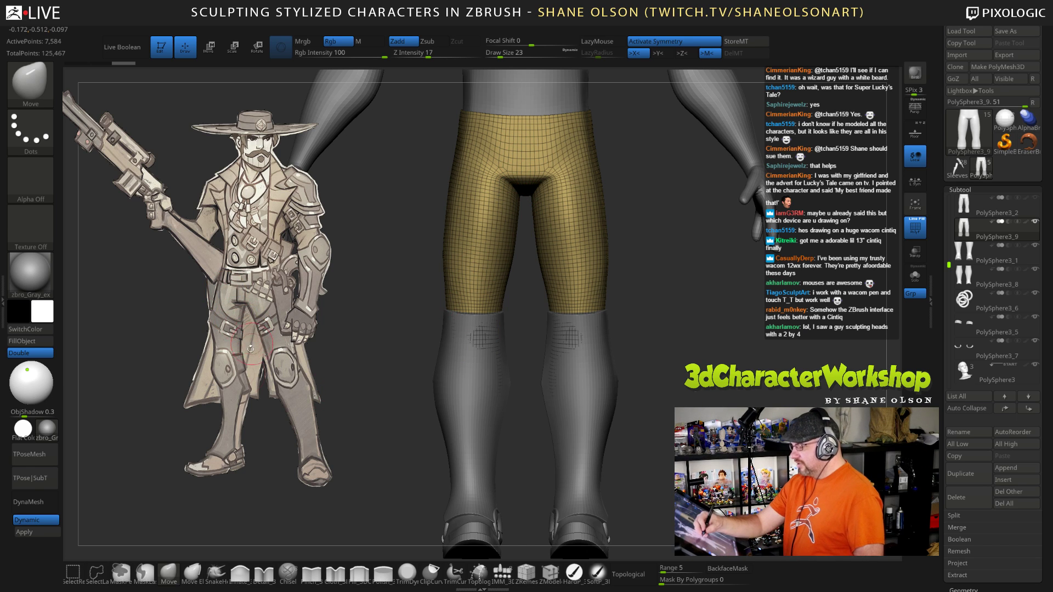
pyautogui.moveTo(673, 372)
pyautogui.keyDown('alt'); pyautogui.mouseDown()
pyautogui.moveTo(689, 348)
pyautogui.moveTo(700, 360)
pyautogui.moveTo(679, 391)
pyautogui.mouseUp(); pyautogui.keyUp('alt')
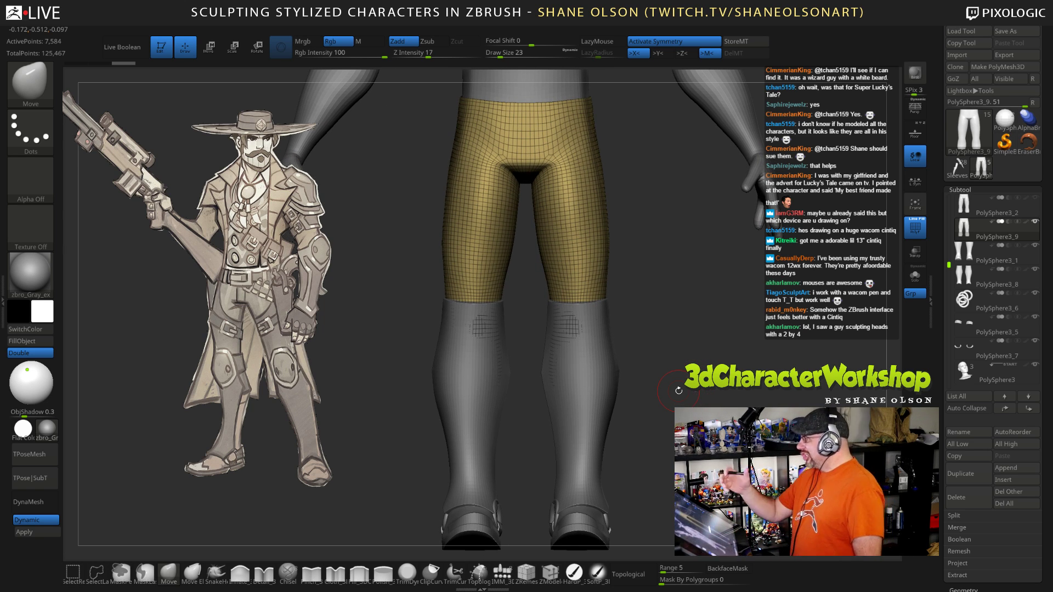
pyautogui.keyDown('alt'); pyautogui.moveTo(702, 384); pyautogui.dragTo(698, 349); pyautogui.keyUp('alt')
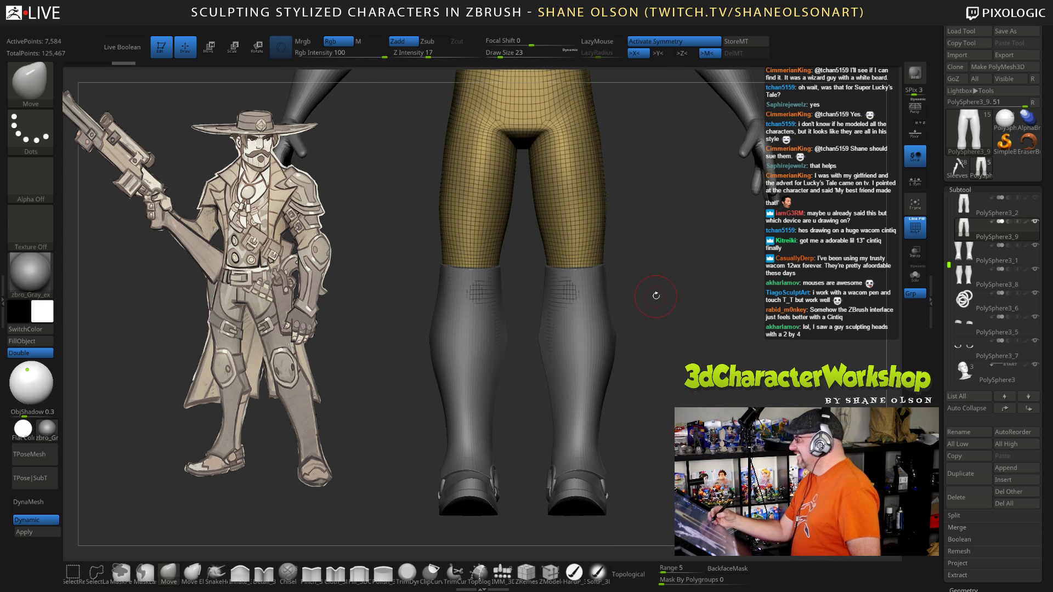
pyautogui.keyDown('alt'); pyautogui.moveTo(665, 280); pyautogui.dragTo(659, 321); pyautogui.keyUp('alt')
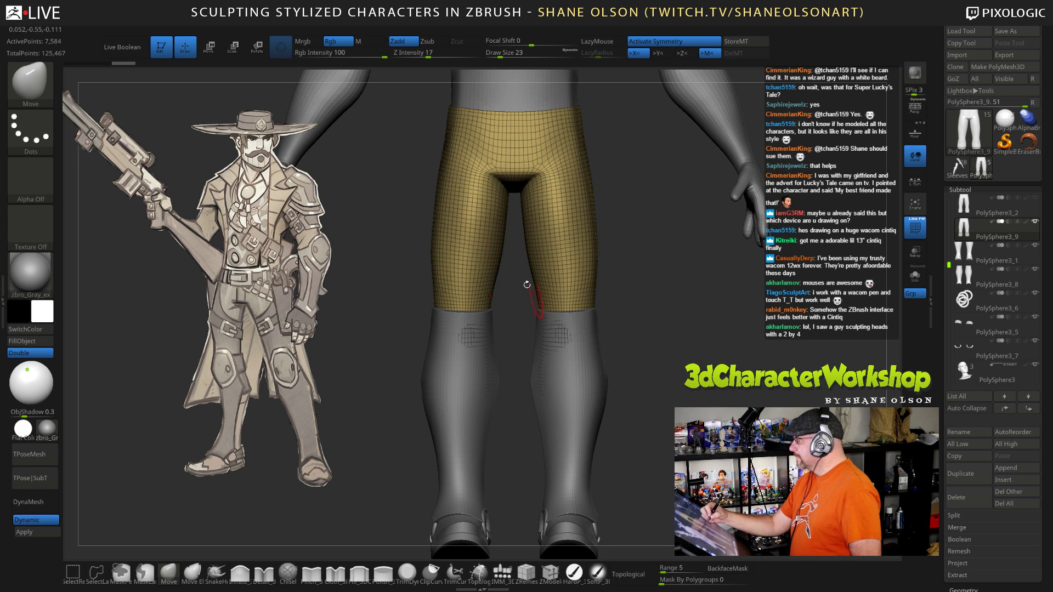
pyautogui.keyDown('alt'); pyautogui.moveTo(520, 228); pyautogui.dragTo(522, 298); pyautogui.keyUp('alt')
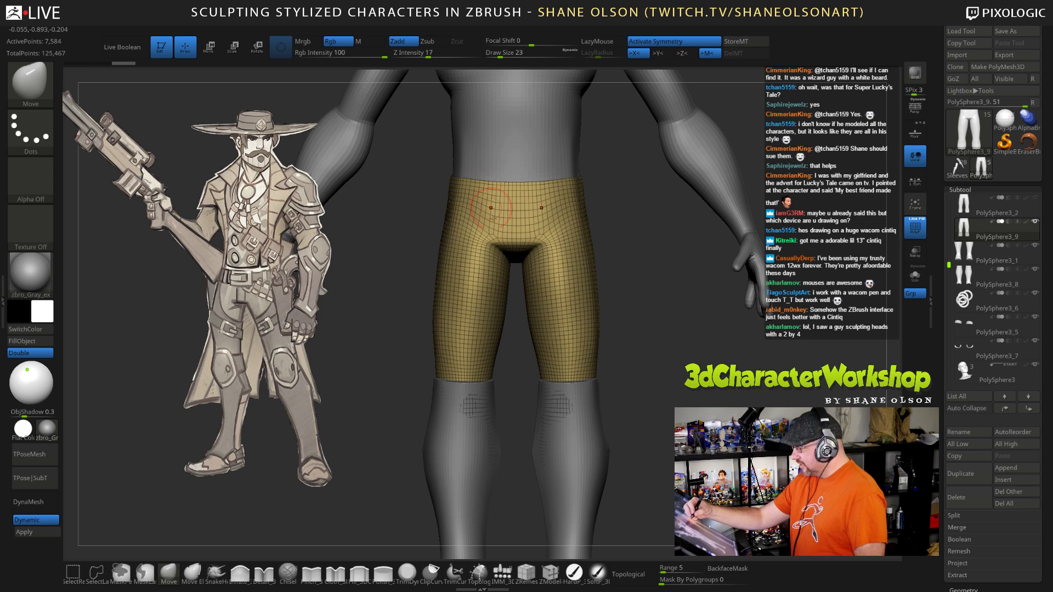
# Step: Set the MaskPen Draw Size to 14 and paint a mask over the front of the trousers' hips and waist
pyautogui.press('ctrl')
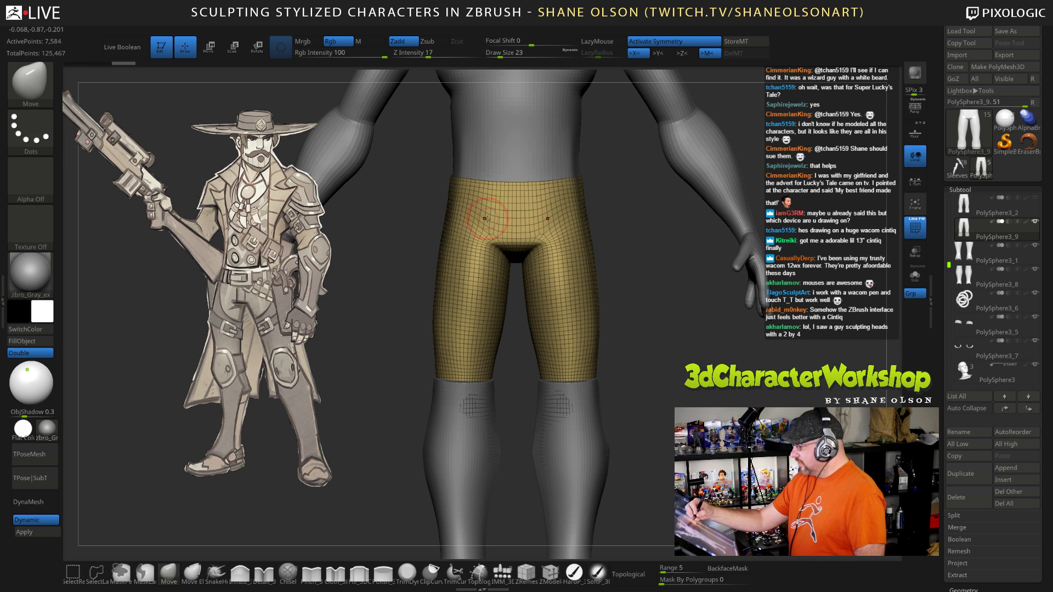
pyautogui.press('s')
pyautogui.moveTo(487, 215); pyautogui.dragTo(470, 192)
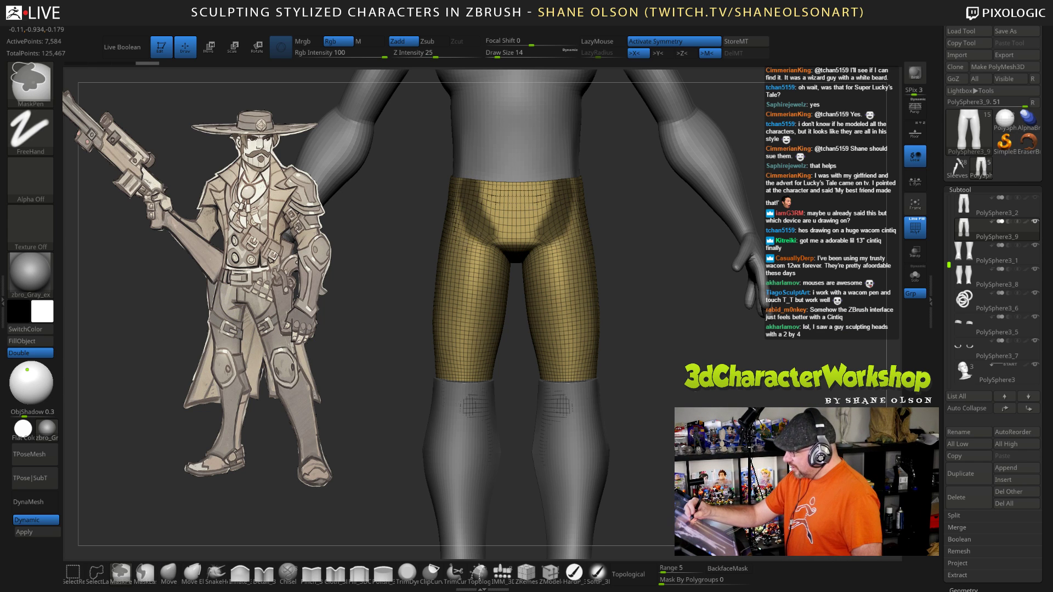
pyautogui.moveTo(649, 334)
pyautogui.mouseDown()
pyautogui.moveTo(601, 336)
pyautogui.moveTo(645, 333)
pyautogui.mouseUp()
pyautogui.moveTo(486, 197)
pyautogui.keyDown('ctrl'); pyautogui.mouseDown()
pyautogui.moveTo(501, 235)
pyautogui.moveTo(516, 192)
pyautogui.moveTo(494, 186)
pyautogui.moveTo(519, 190)
pyautogui.mouseUp(); pyautogui.keyUp('ctrl')
pyautogui.moveTo(674, 343)
pyautogui.mouseDown()
pyautogui.moveTo(637, 337)
pyautogui.moveTo(689, 340)
pyautogui.mouseUp()
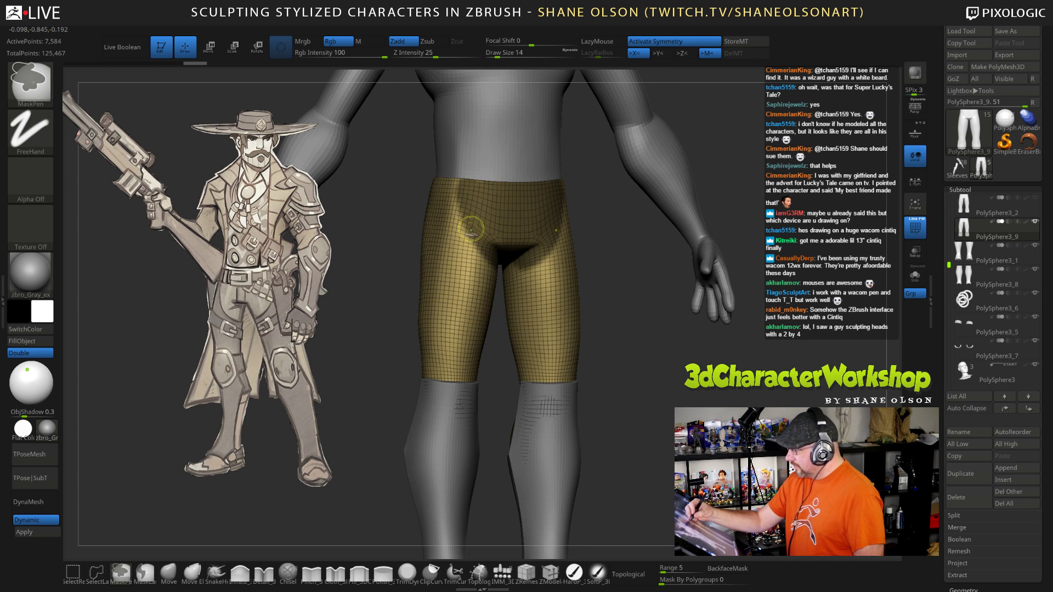
# Step: Extend the mask across the crotch, the upper inner thighs and the outer edge of the waist
pyautogui.moveTo(459, 187)
pyautogui.keyDown('ctrl'); pyautogui.mouseDown()
pyautogui.moveTo(454, 210)
pyautogui.moveTo(493, 275)
pyautogui.mouseUp(); pyautogui.keyUp('ctrl')
pyautogui.keyDown('shift'); pyautogui.moveTo(634, 377); pyautogui.dragTo(623, 376); pyautogui.keyUp('shift')
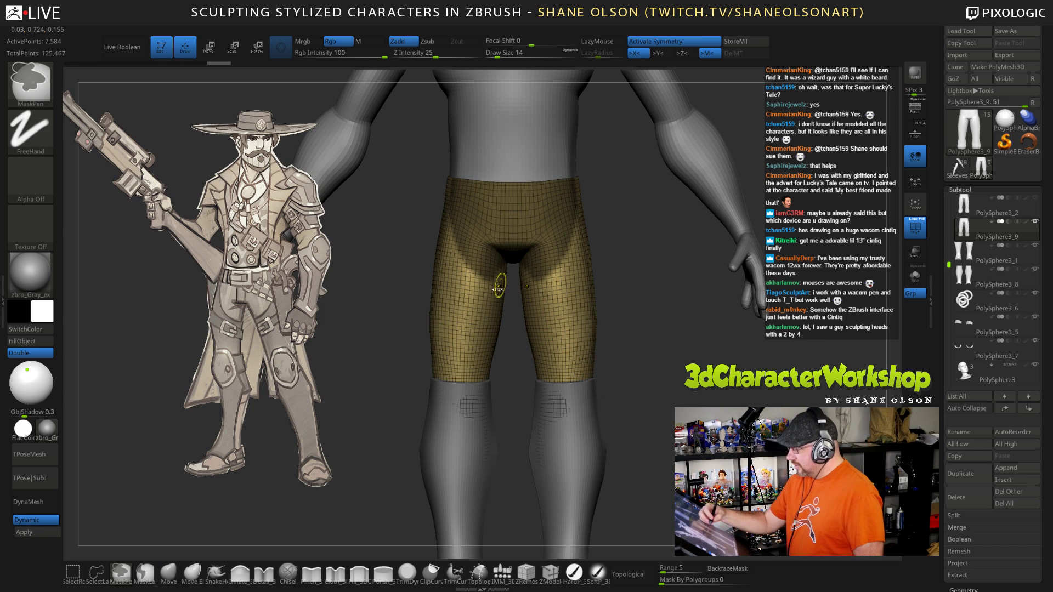
pyautogui.keyDown('ctrl'); pyautogui.moveTo(494, 277); pyautogui.dragTo(474, 275); pyautogui.keyUp('ctrl')
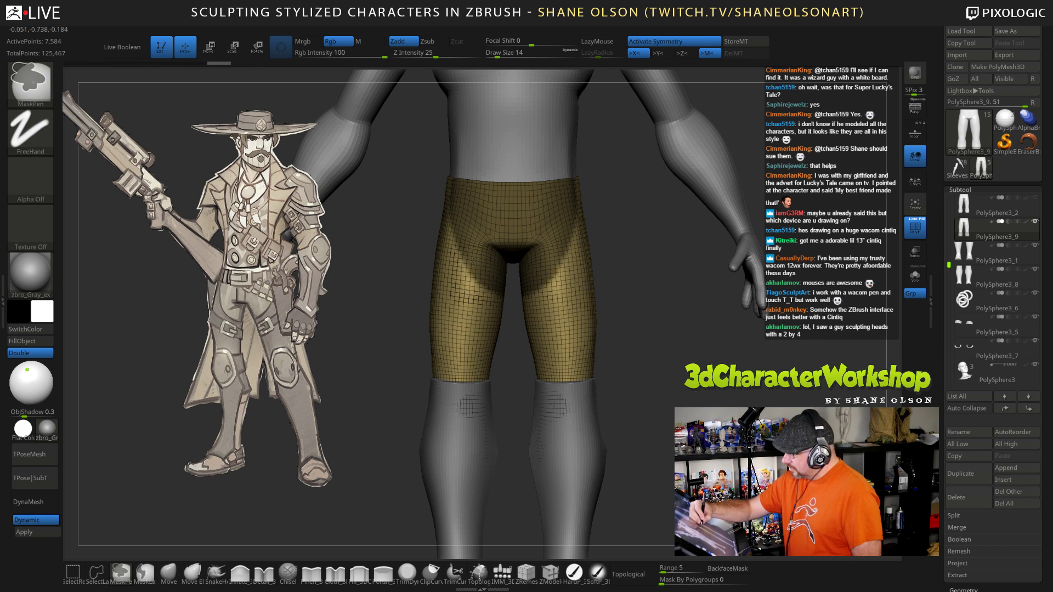
pyautogui.moveTo(630, 340); pyautogui.dragTo(672, 340)
pyautogui.moveTo(446, 188)
pyautogui.keyDown('ctrl'); pyautogui.mouseDown()
pyautogui.moveTo(461, 263)
pyautogui.moveTo(446, 192)
pyautogui.mouseUp(); pyautogui.keyUp('ctrl')
# Step: Isolate the duplicated trousers with Solo and mask the seat from the waist down to the crotch on the back
pyautogui.moveTo(614, 384)
pyautogui.mouseDown()
pyautogui.moveTo(778, 402)
pyautogui.moveTo(747, 399)
pyautogui.moveTo(763, 395)
pyautogui.moveTo(597, 279)
pyautogui.mouseUp()
pyautogui.click(915, 276)
pyautogui.keyDown('ctrl'); pyautogui.moveTo(519, 188); pyautogui.dragTo(532, 213); pyautogui.keyUp('ctrl')
pyautogui.moveTo(738, 329); pyautogui.dragTo(681, 315)
pyautogui.moveTo(525, 208)
pyautogui.keyDown('ctrl'); pyautogui.mouseDown()
pyautogui.moveTo(539, 254)
pyautogui.moveTo(540, 241)
pyautogui.mouseUp(); pyautogui.keyUp('ctrl')
pyautogui.moveTo(464, 252)
pyautogui.mouseDown()
pyautogui.moveTo(488, 247)
pyautogui.moveTo(474, 241)
pyautogui.mouseUp()
pyautogui.moveTo(519, 214)
pyautogui.keyDown('ctrl'); pyautogui.mouseDown()
pyautogui.moveTo(516, 237)
pyautogui.moveTo(565, 280)
pyautogui.mouseUp(); pyautogui.keyUp('ctrl')
pyautogui.moveTo(673, 284); pyautogui.dragTo(695, 305)
pyautogui.press('ctrl')
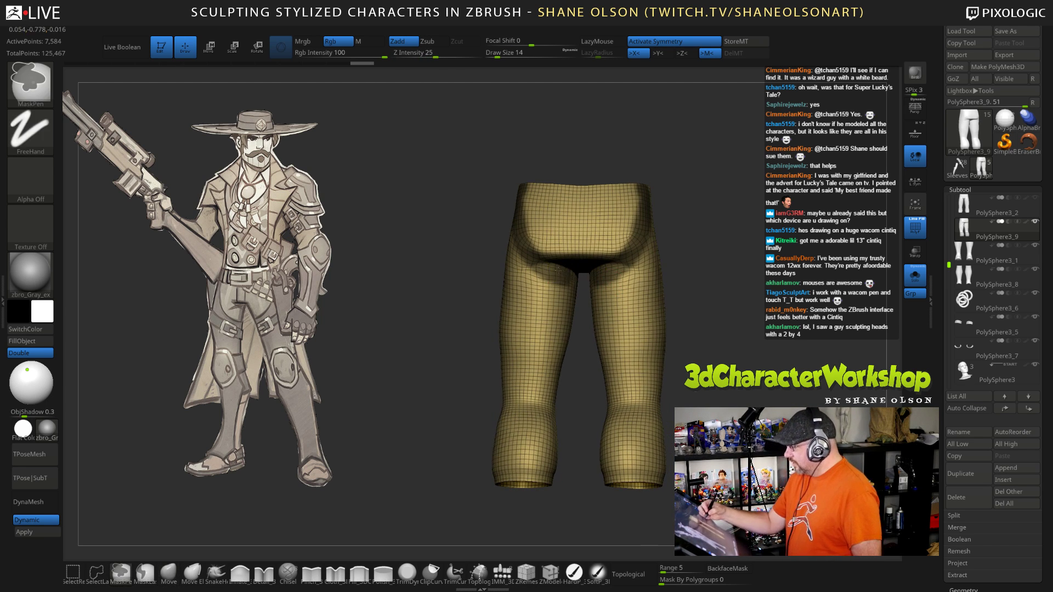
pyautogui.moveTo(567, 273)
pyautogui.keyDown('ctrl'); pyautogui.mouseDown()
pyautogui.moveTo(532, 214)
pyautogui.moveTo(528, 245)
pyautogui.moveTo(568, 222)
pyautogui.moveTo(582, 229)
pyautogui.moveTo(537, 194)
pyautogui.mouseUp(); pyautogui.keyUp('ctrl')
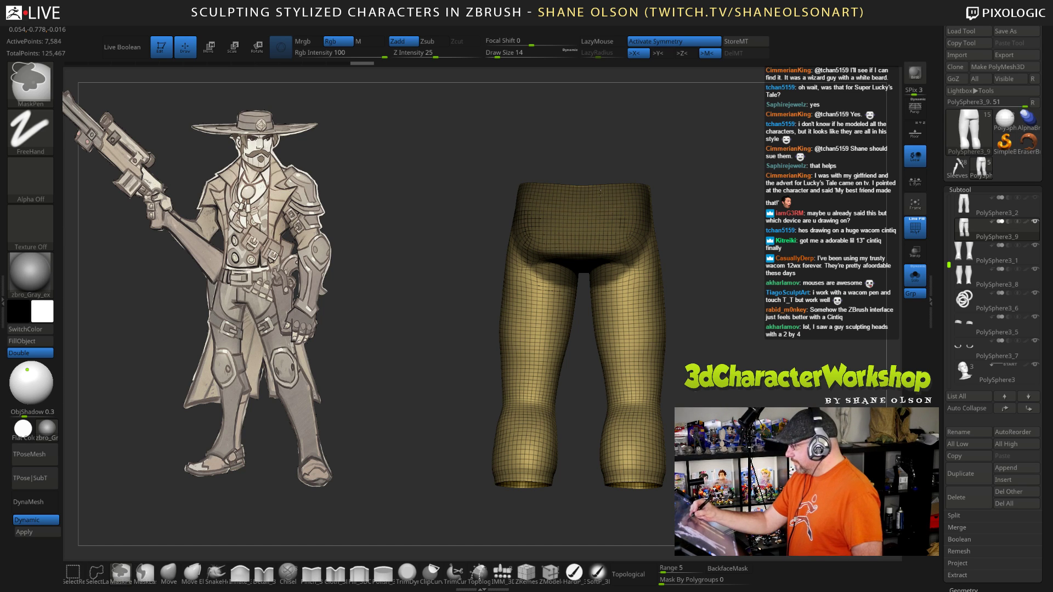
# Step: Fill in the mask underneath the crotch and along the lower edge of the seat and upper back thighs
pyautogui.moveTo(684, 252); pyautogui.dragTo(664, 209)
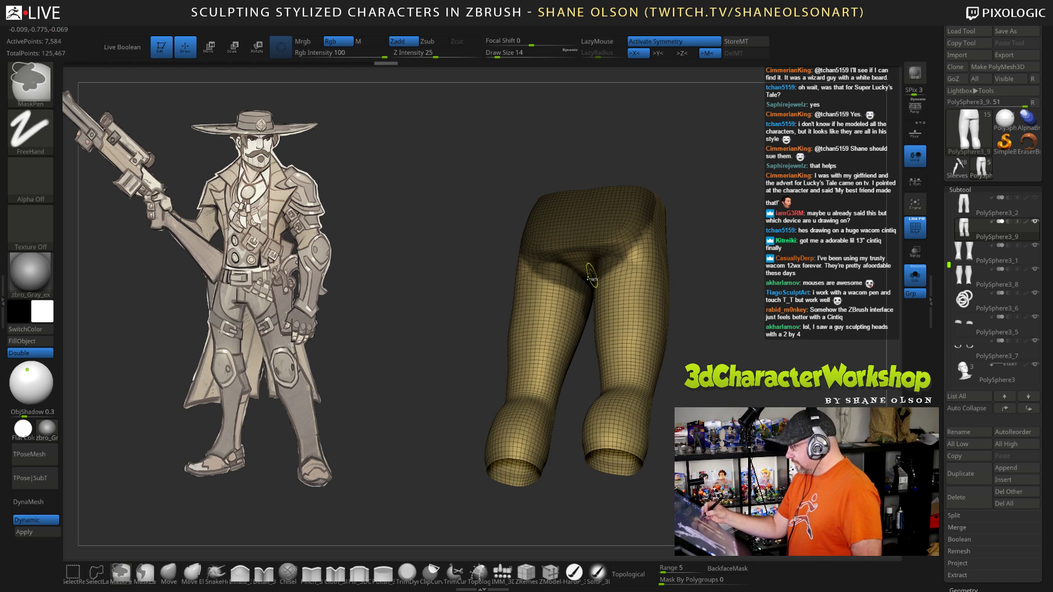
pyautogui.keyDown('ctrl'); pyautogui.moveTo(586, 270); pyautogui.dragTo(578, 259); pyautogui.keyUp('ctrl')
pyautogui.moveTo(732, 342)
pyautogui.mouseDown()
pyautogui.moveTo(700, 320)
pyautogui.moveTo(709, 354)
pyautogui.moveTo(702, 330)
pyautogui.mouseUp()
pyautogui.keyDown('ctrl'); pyautogui.moveTo(523, 245); pyautogui.dragTo(553, 267); pyautogui.keyUp('ctrl')
pyautogui.moveTo(621, 271); pyautogui.dragTo(582, 272, button='right')
pyautogui.keyDown('ctrl'); pyautogui.moveTo(521, 250); pyautogui.dragTo(561, 273); pyautogui.keyUp('ctrl')
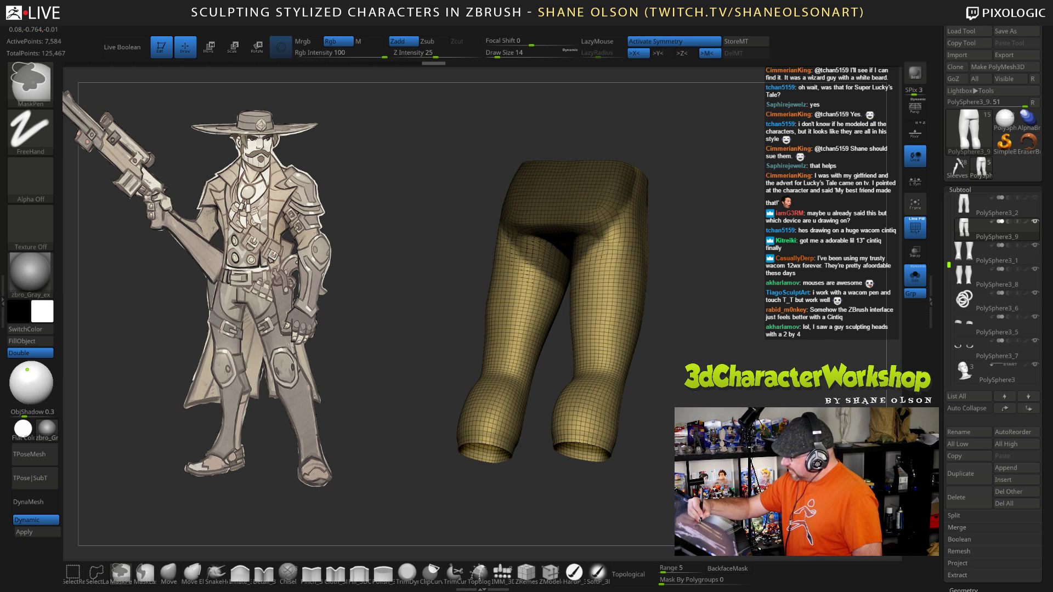
pyautogui.moveTo(539, 262); pyautogui.dragTo(515, 231, button='right')
pyautogui.moveTo(513, 219)
pyautogui.keyDown('ctrl'); pyautogui.mouseDown()
pyautogui.moveTo(497, 186)
pyautogui.moveTo(523, 252)
pyautogui.moveTo(496, 217)
pyautogui.mouseUp(); pyautogui.keyUp('ctrl')
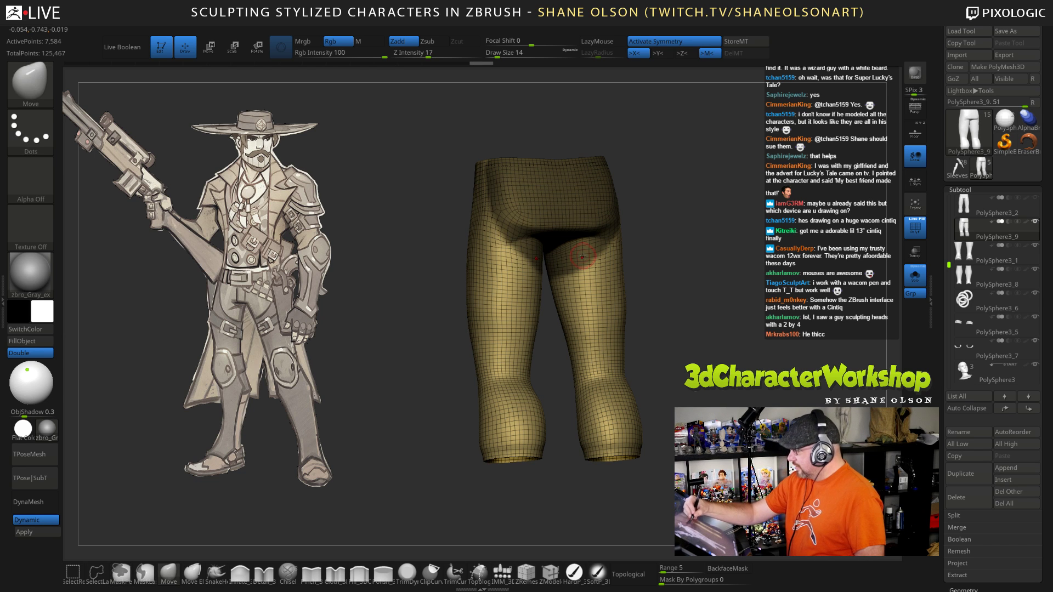
pyautogui.moveTo(583, 256); pyautogui.dragTo(584, 198, button='right')
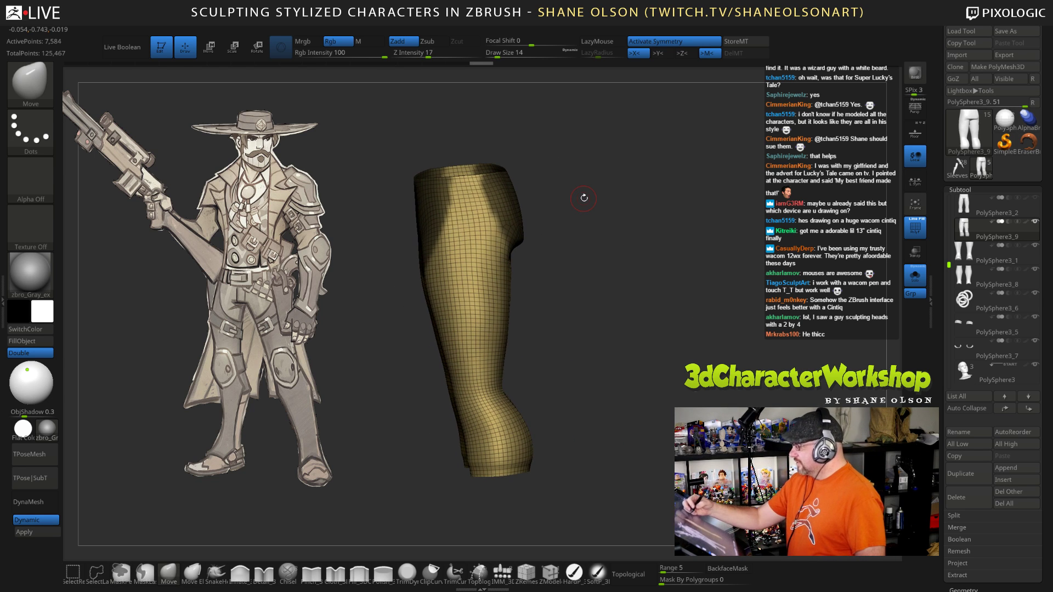
# Step: Show the whole character to check the masked trousers against the boots and knees, and isolate the trousers again with Solo
pyautogui.moveTo(628, 237); pyautogui.dragTo(548, 208, button='right')
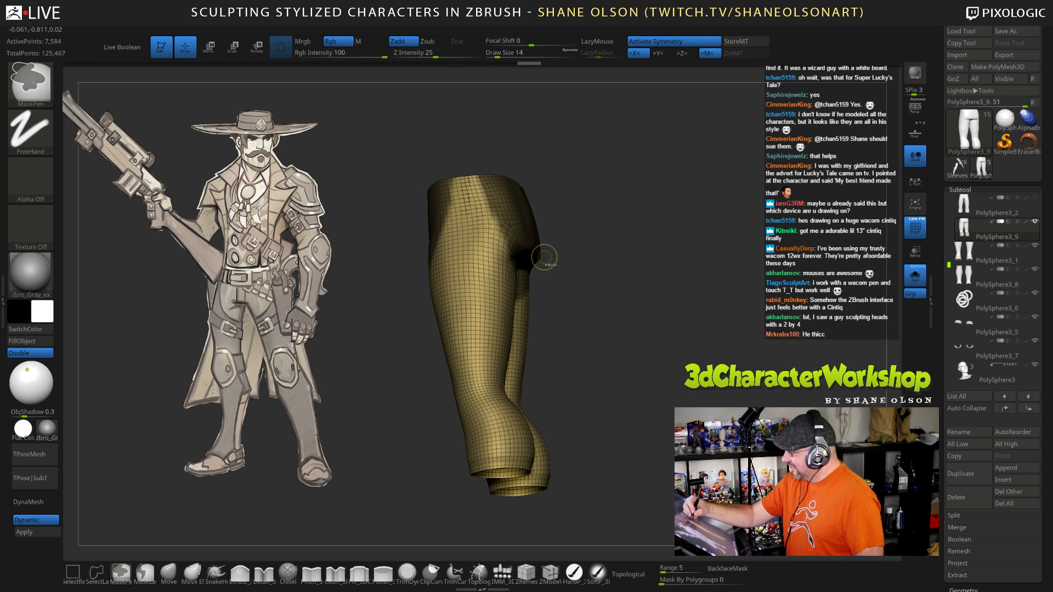
pyautogui.moveTo(545, 257)
pyautogui.keyDown('shift'); pyautogui.mouseDown(button='right')
pyautogui.moveTo(654, 332)
pyautogui.moveTo(711, 336)
pyautogui.moveTo(699, 390)
pyautogui.mouseUp(button='right'); pyautogui.keyUp('shift')
pyautogui.click(915, 276)
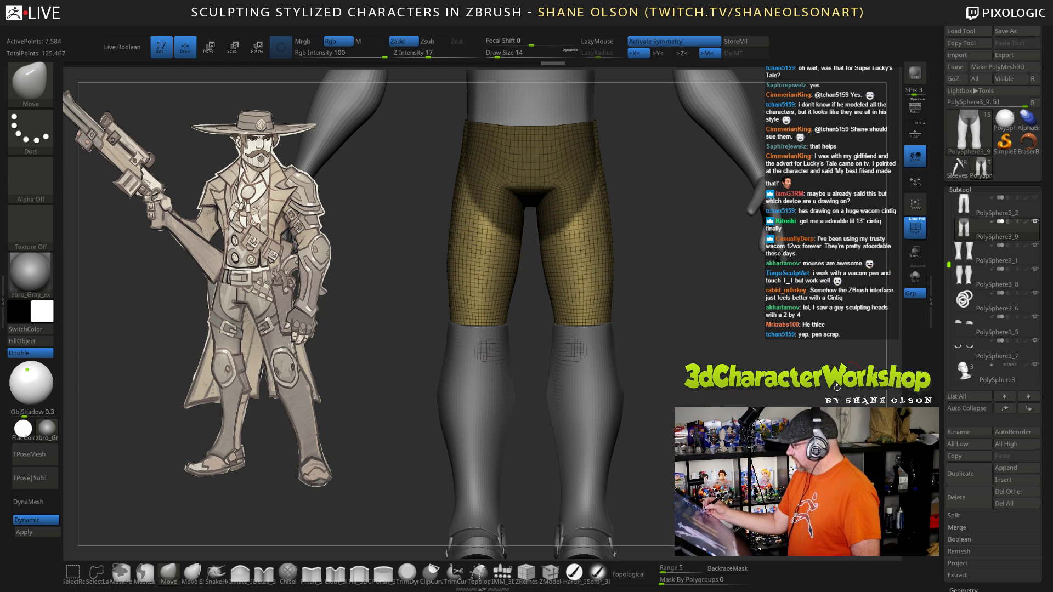
pyautogui.moveTo(672, 371); pyautogui.dragTo(623, 374, button='right')
pyautogui.moveTo(624, 372); pyautogui.dragTo(606, 419)
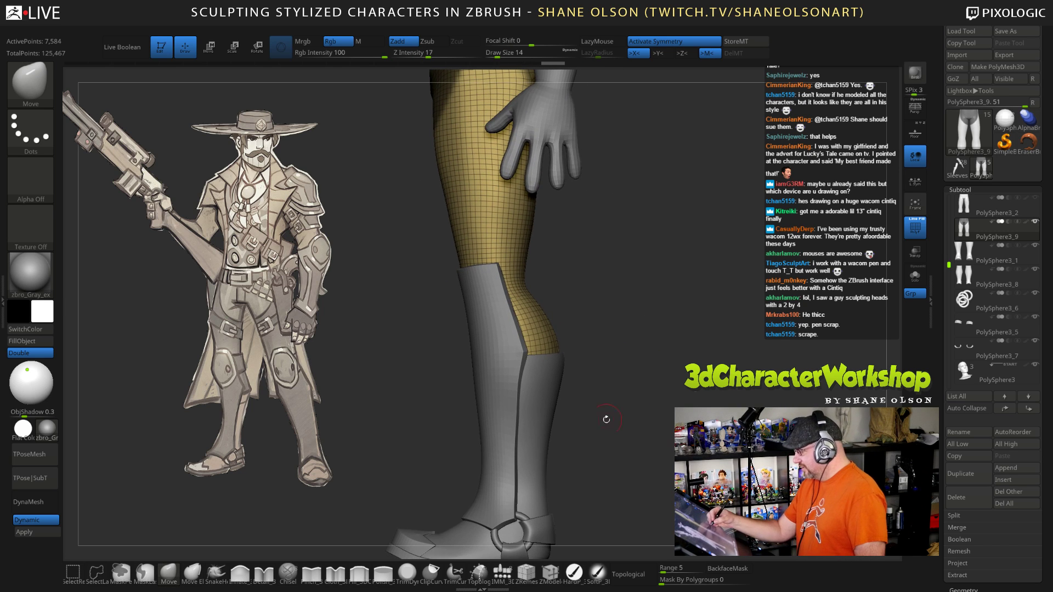
pyautogui.click(921, 283)
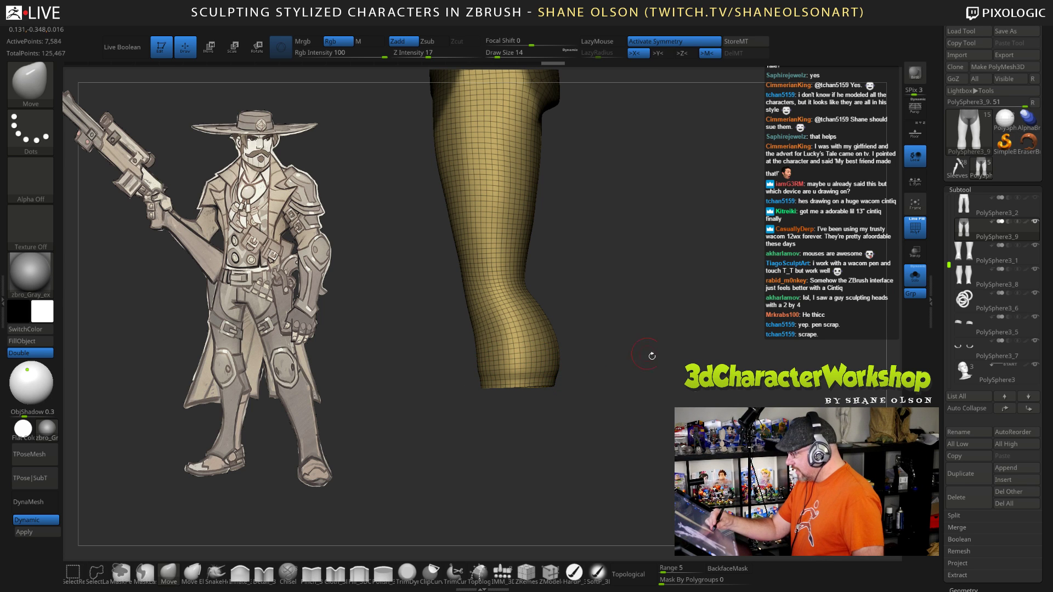
# Step: Examine the mask's outline around the waist, crotch and outer thighs from the front and side
pyautogui.moveTo(651, 356); pyautogui.dragTo(642, 331)
pyautogui.press('f')
pyautogui.moveTo(614, 382); pyautogui.dragTo(669, 393)
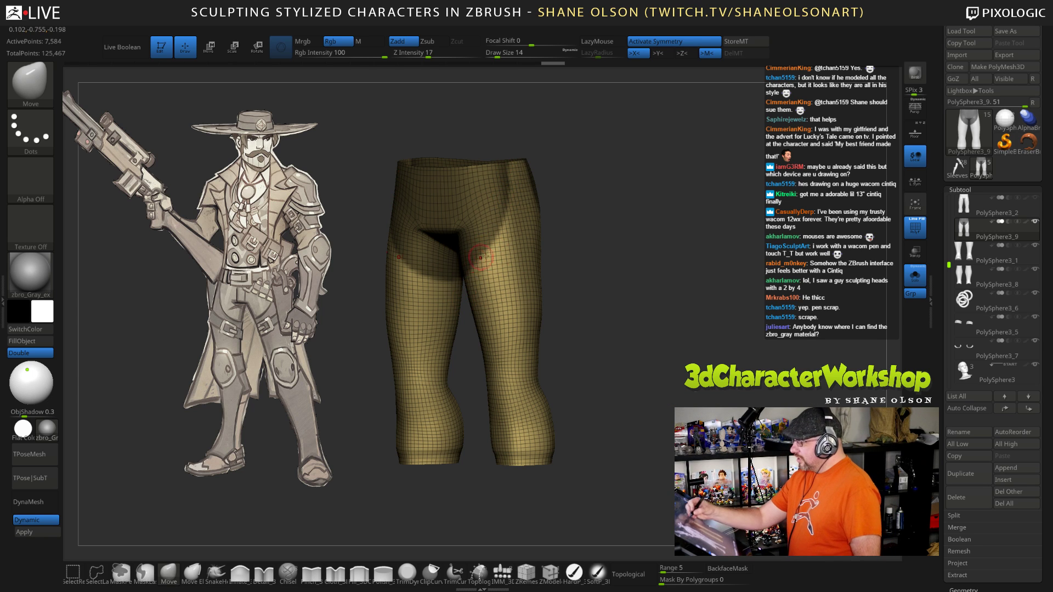
pyautogui.moveTo(592, 294); pyautogui.dragTo(497, 176)
pyautogui.moveTo(650, 310); pyautogui.dragTo(782, 405)
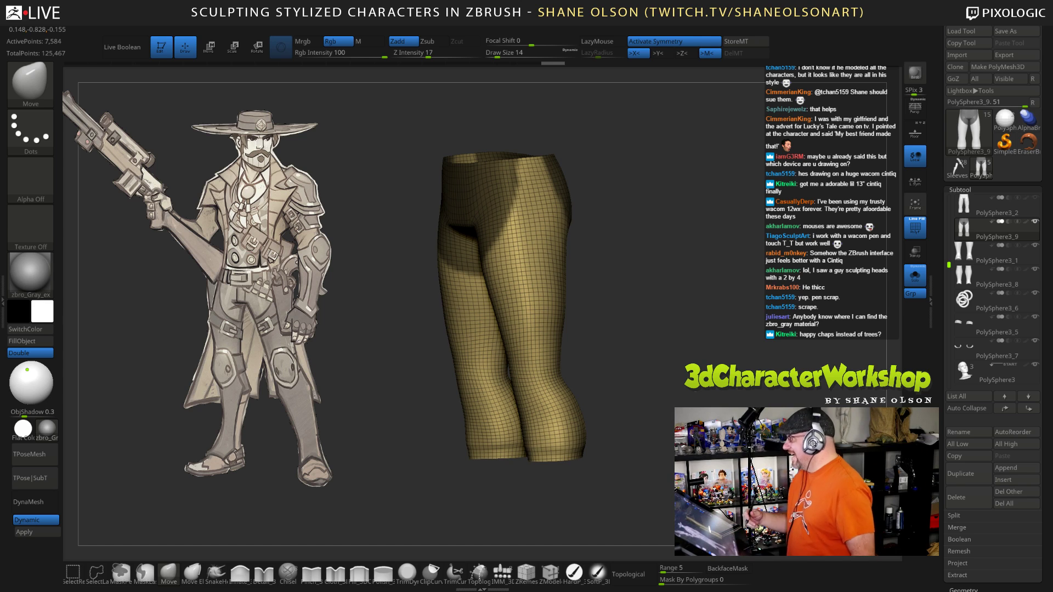
pyautogui.moveTo(710, 330); pyautogui.dragTo(710, 352)
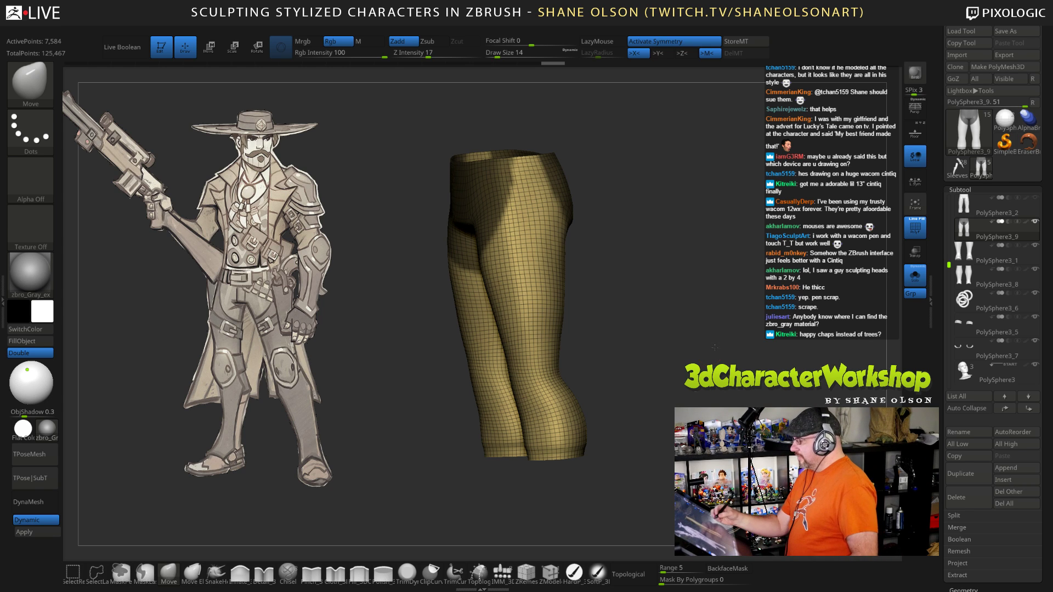
pyautogui.moveTo(715, 347); pyautogui.dragTo(712, 351)
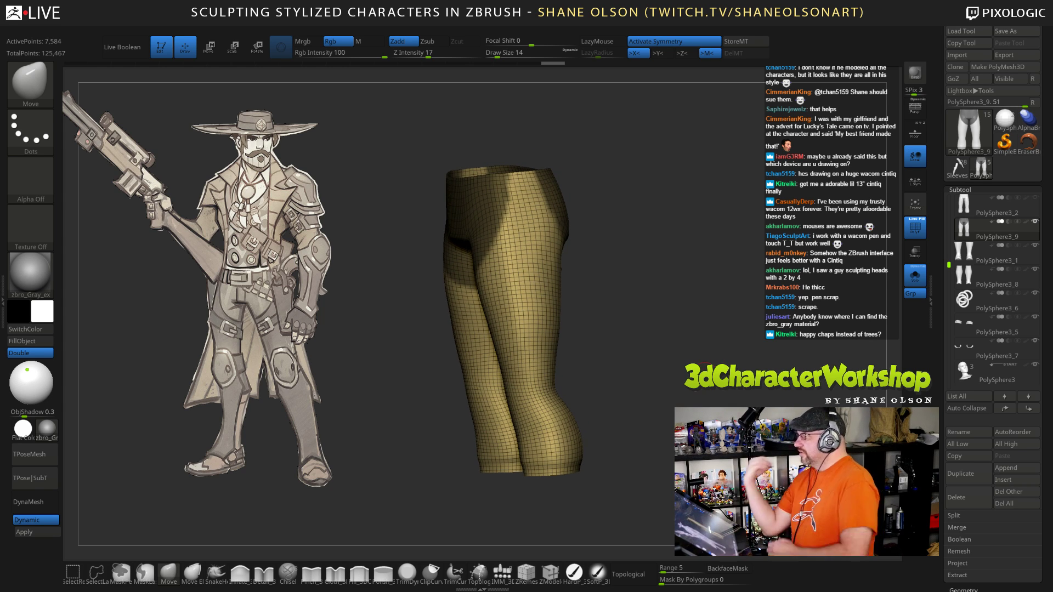
pyautogui.moveTo(733, 319); pyautogui.dragTo(713, 349)
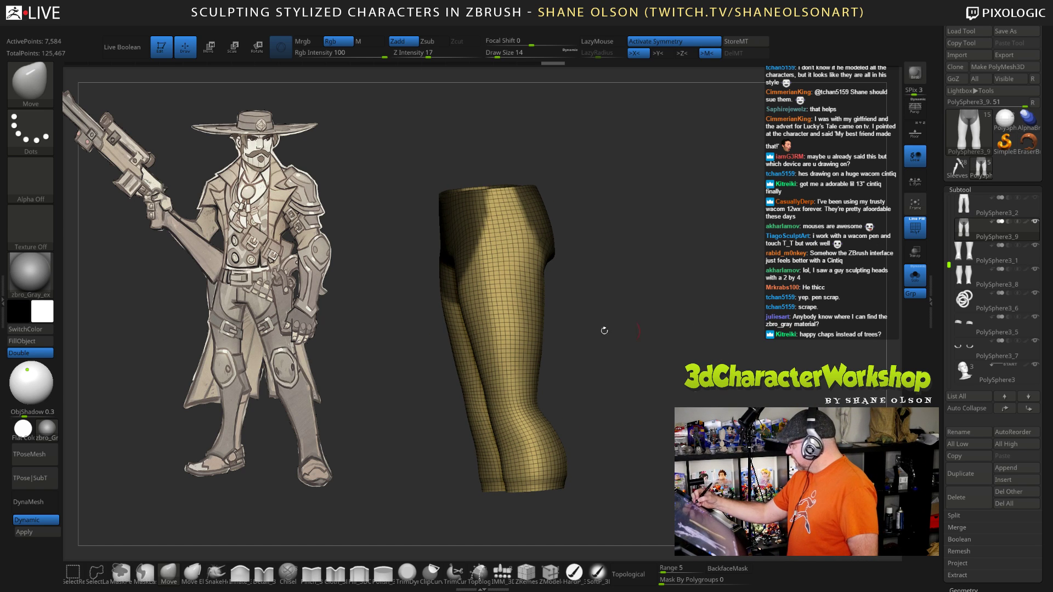
pyautogui.moveTo(614, 258); pyautogui.dragTo(650, 267)
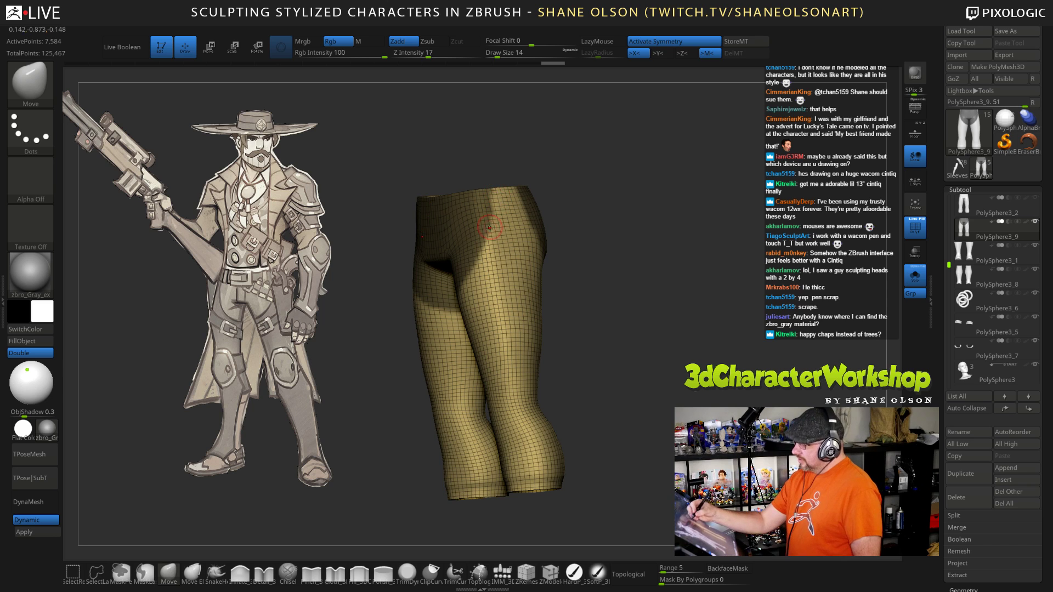
pyautogui.moveTo(618, 311); pyautogui.dragTo(519, 241)
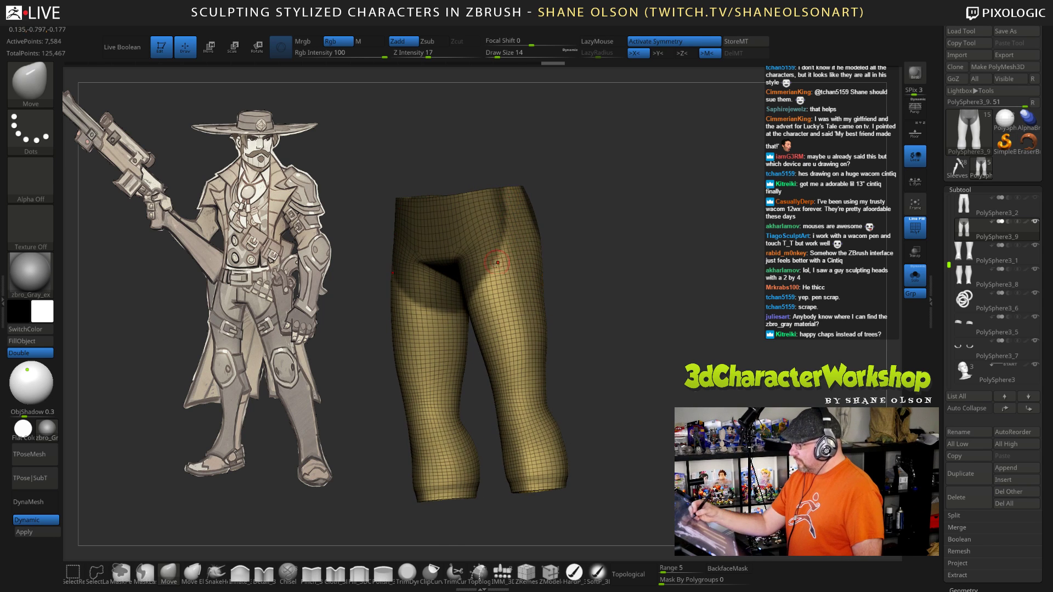
pyautogui.moveTo(609, 327); pyautogui.dragTo(659, 318)
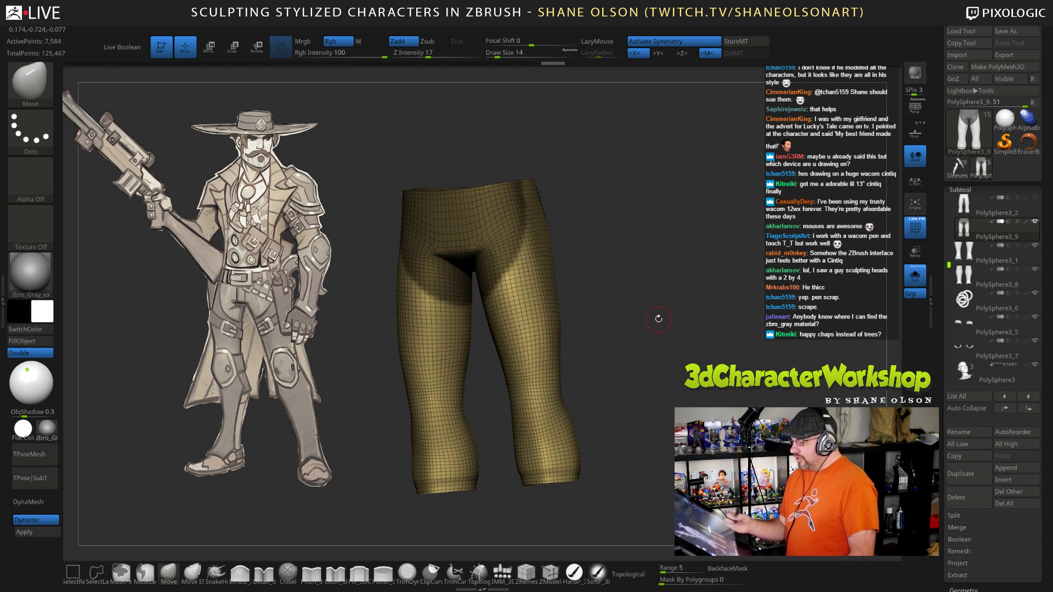
# Step: Try to turn the masked pelvis area of the trousers into its own polygroup, and undo it
pyautogui.press('ctrl')
pyautogui.hotkey('ctrl', 'w')
pyautogui.moveTo(676, 391)
pyautogui.mouseDown()
pyautogui.moveTo(740, 397)
pyautogui.moveTo(688, 395)
pyautogui.moveTo(621, 415)
pyautogui.mouseUp()
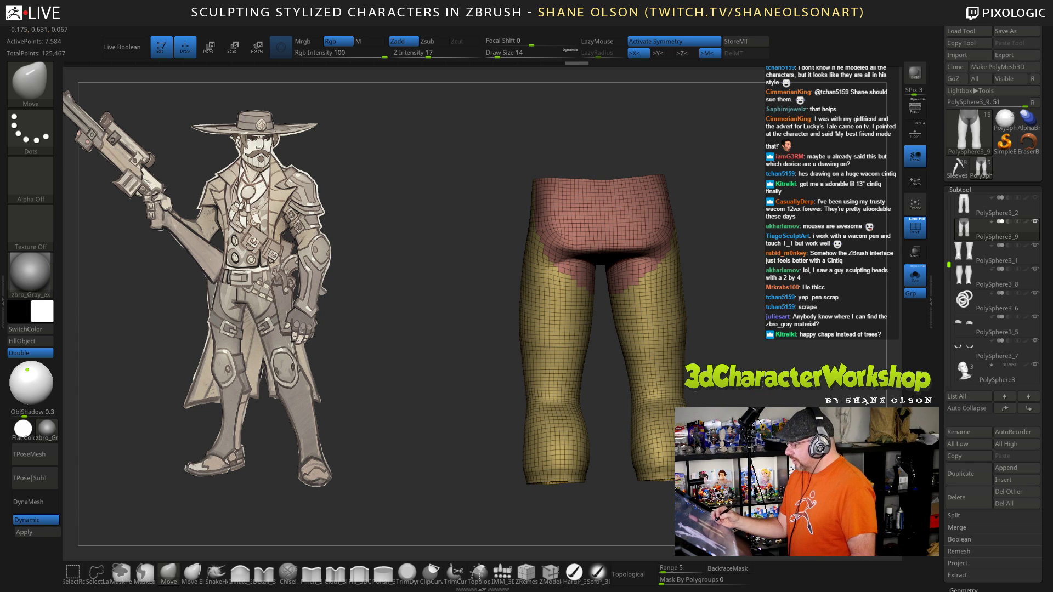
pyautogui.moveTo(779, 344)
pyautogui.keyDown('alt'); pyautogui.mouseDown()
pyautogui.moveTo(785, 388)
pyautogui.moveTo(739, 345)
pyautogui.moveTo(804, 357)
pyautogui.moveTo(746, 368)
pyautogui.mouseUp(); pyautogui.keyUp('alt')
pyautogui.hotkey('ctrl', 'z')
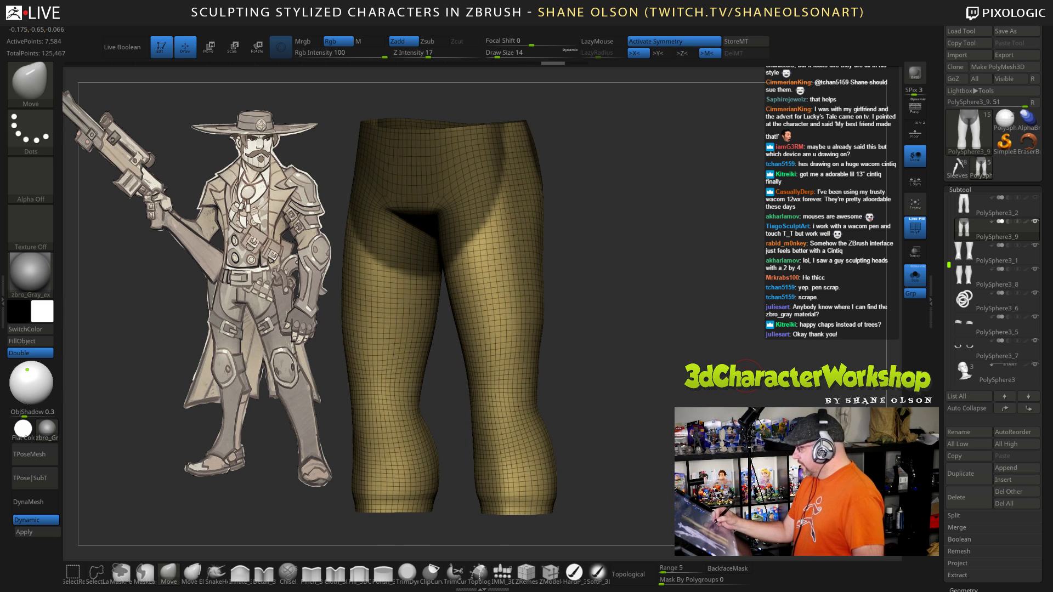
# Step: Insert an edge loop around the pelvis mask with Edgeloop Masked Border and clear the mask
pyautogui.scroll(-5, 960, 193)
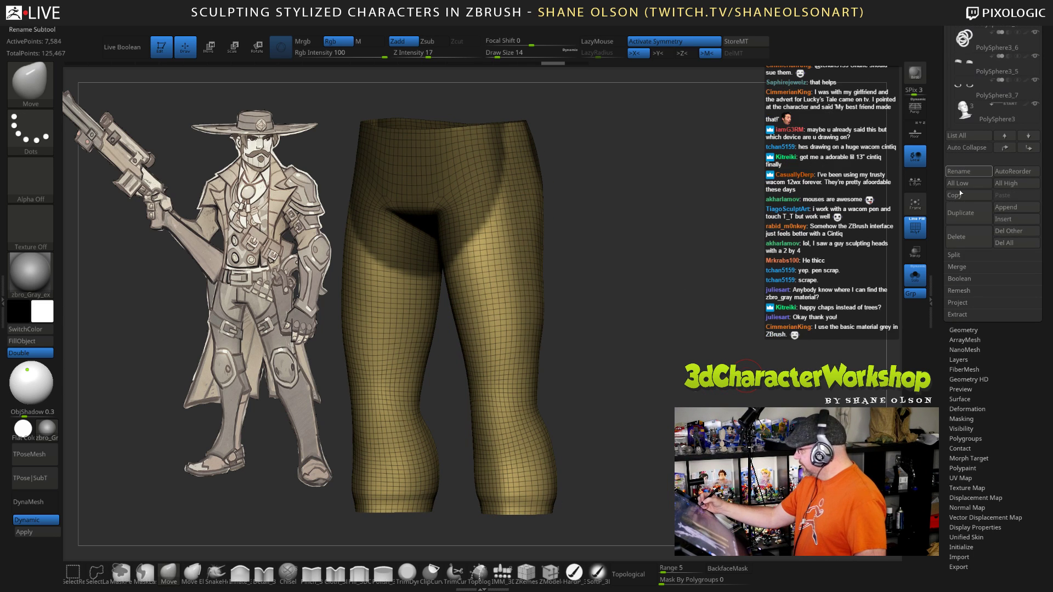
pyautogui.click(970, 330)
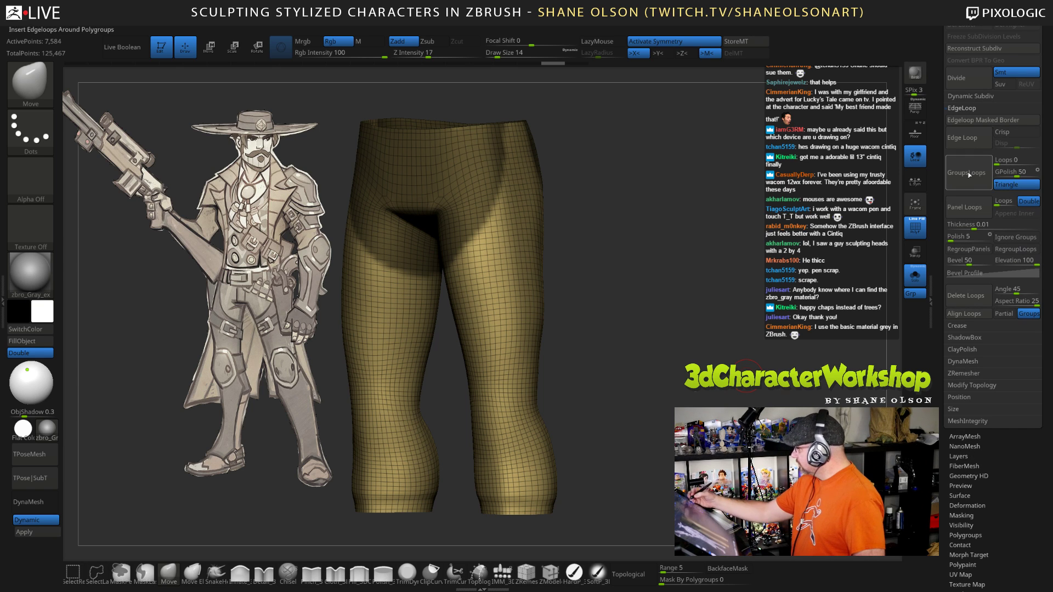
pyautogui.click(994, 122)
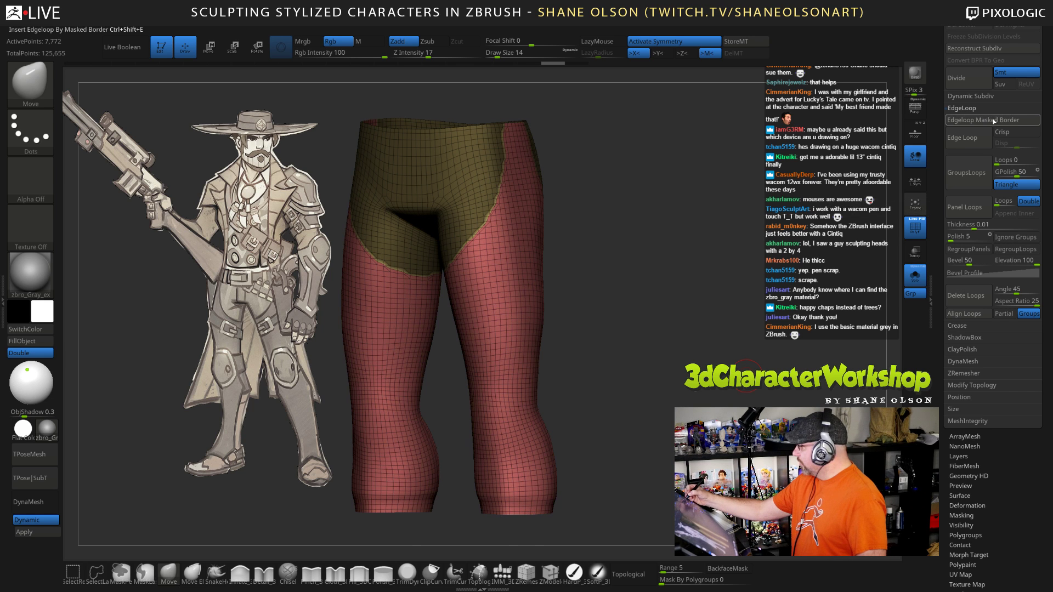
pyautogui.keyDown('alt'); pyautogui.moveTo(694, 305); pyautogui.dragTo(745, 324); pyautogui.keyUp('alt')
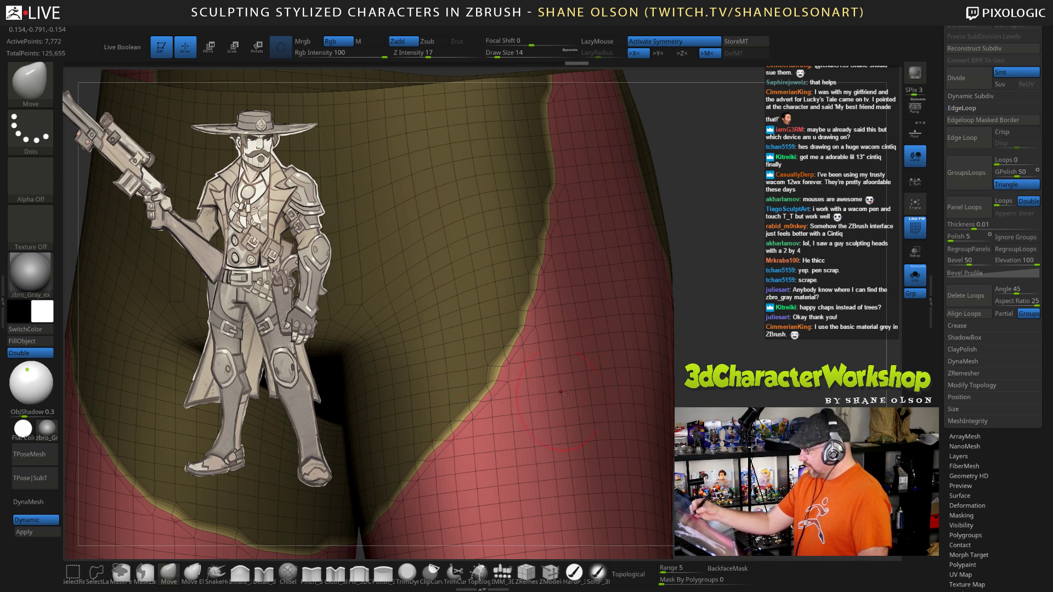
pyautogui.keyDown('alt'); pyautogui.moveTo(713, 369); pyautogui.dragTo(698, 274); pyautogui.keyUp('alt')
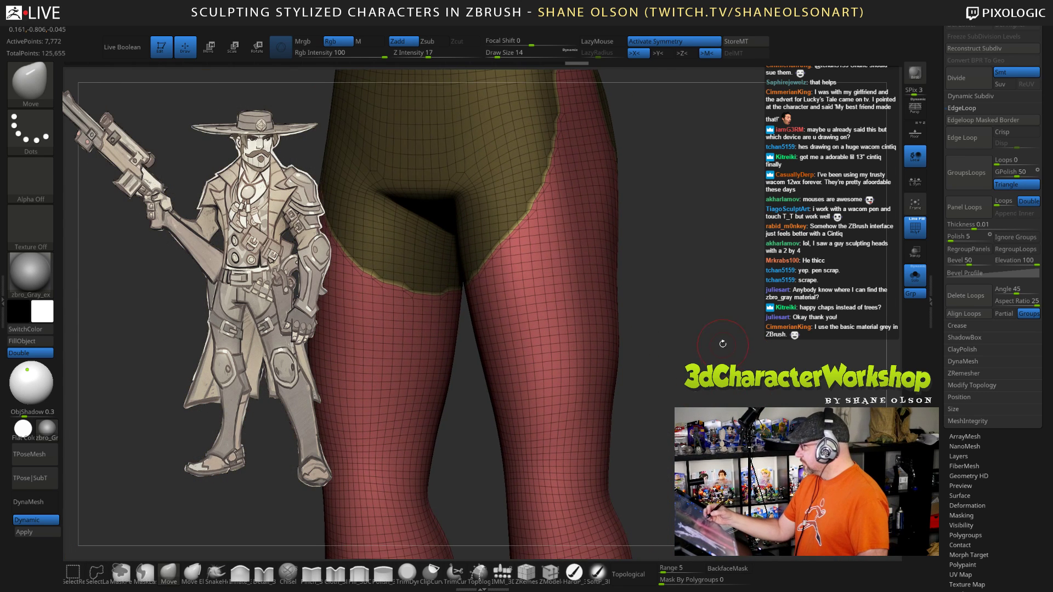
pyautogui.keyDown('ctrl'); pyautogui.moveTo(722, 345); pyautogui.dragTo(676, 341); pyautogui.keyUp('ctrl')
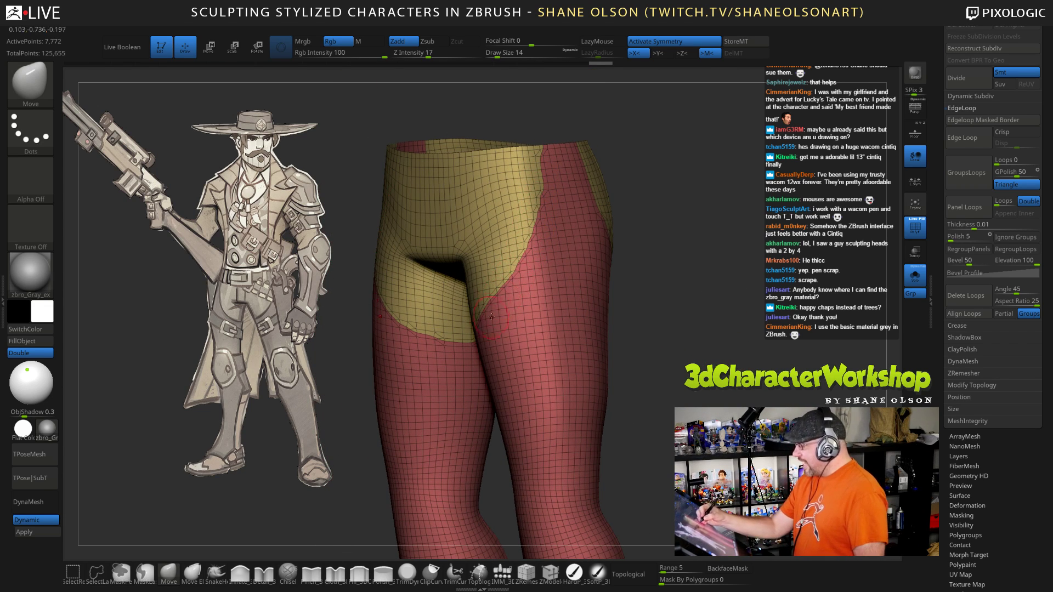
pyautogui.moveTo(699, 393); pyautogui.dragTo(701, 348)
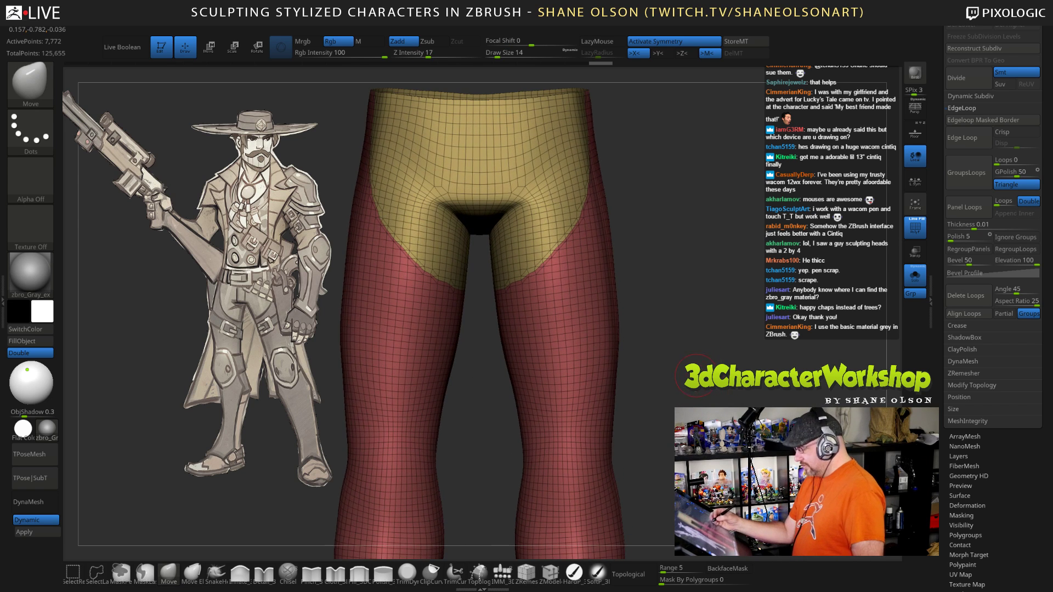
# Step: Smooth the jagged border between the pelvis and leg polygroups with the Polish By Features deformation, checking the surface without the wireframe
pyautogui.moveTo(942, 373); pyautogui.dragTo(967, 185)
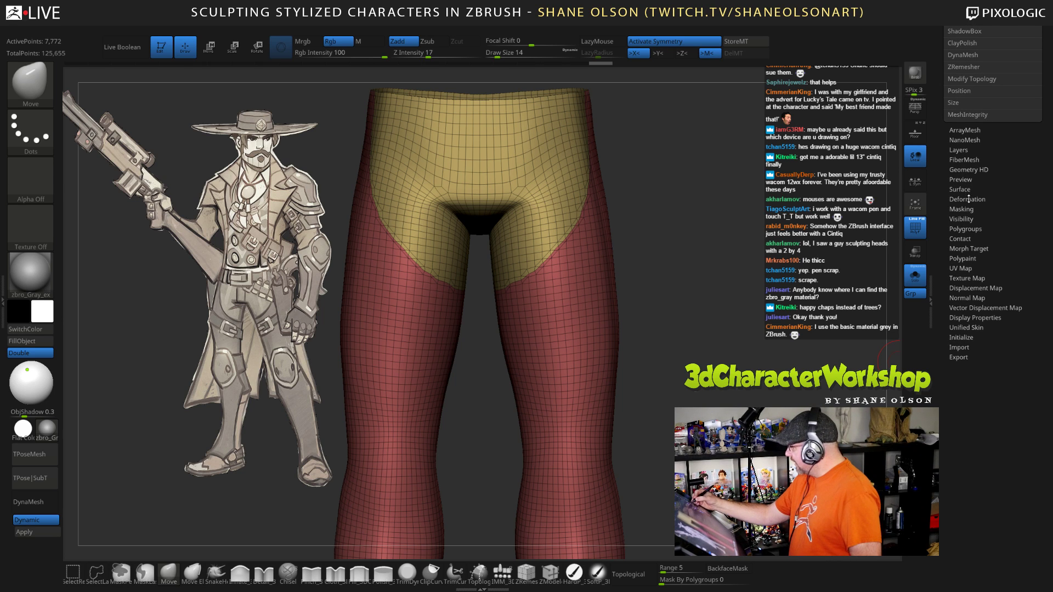
pyautogui.click(969, 199)
pyautogui.moveTo(951, 193); pyautogui.dragTo(943, 258)
pyautogui.moveTo(945, 213); pyautogui.dragTo(946, 349)
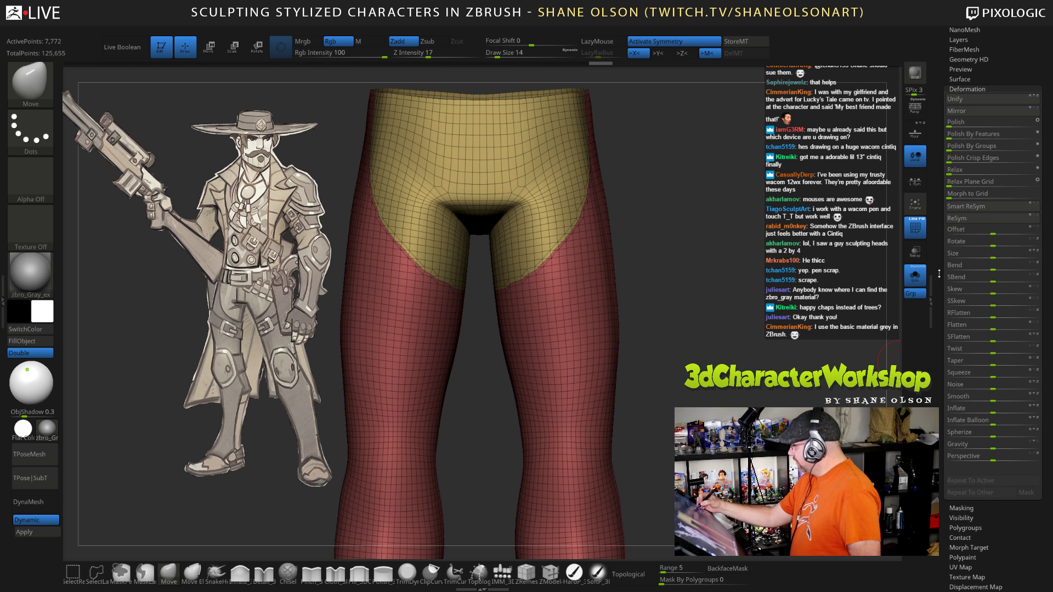
pyautogui.moveTo(952, 138); pyautogui.dragTo(1035, 139)
pyautogui.moveTo(768, 354); pyautogui.dragTo(686, 372)
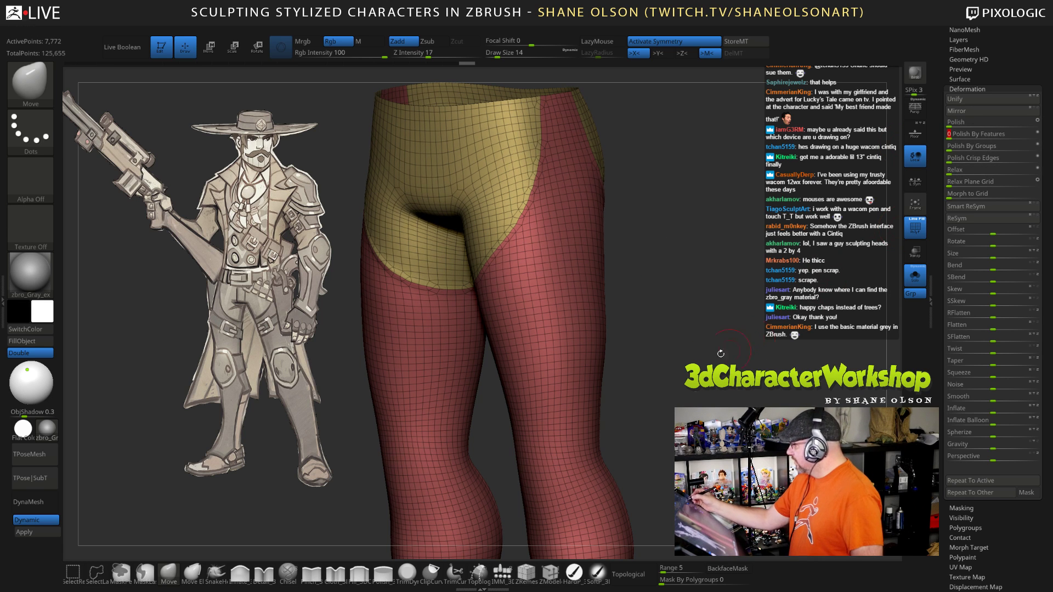
pyautogui.moveTo(722, 354)
pyautogui.keyDown('shift'); pyautogui.mouseDown()
pyautogui.moveTo(764, 362)
pyautogui.moveTo(685, 360)
pyautogui.moveTo(732, 362)
pyautogui.moveTo(716, 362)
pyautogui.moveTo(737, 395)
pyautogui.mouseUp(); pyautogui.keyUp('shift')
pyautogui.hotkey('shift', 'f')
pyautogui.press('ctrl')
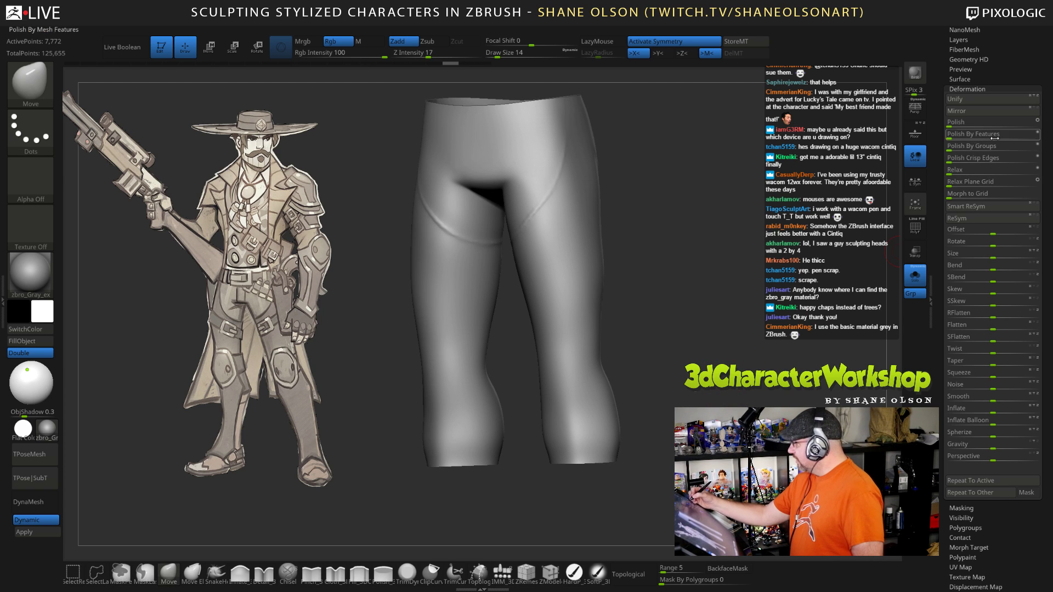
pyautogui.keyDown('alt'); pyautogui.moveTo(685, 318); pyautogui.dragTo(677, 345); pyautogui.keyUp('alt')
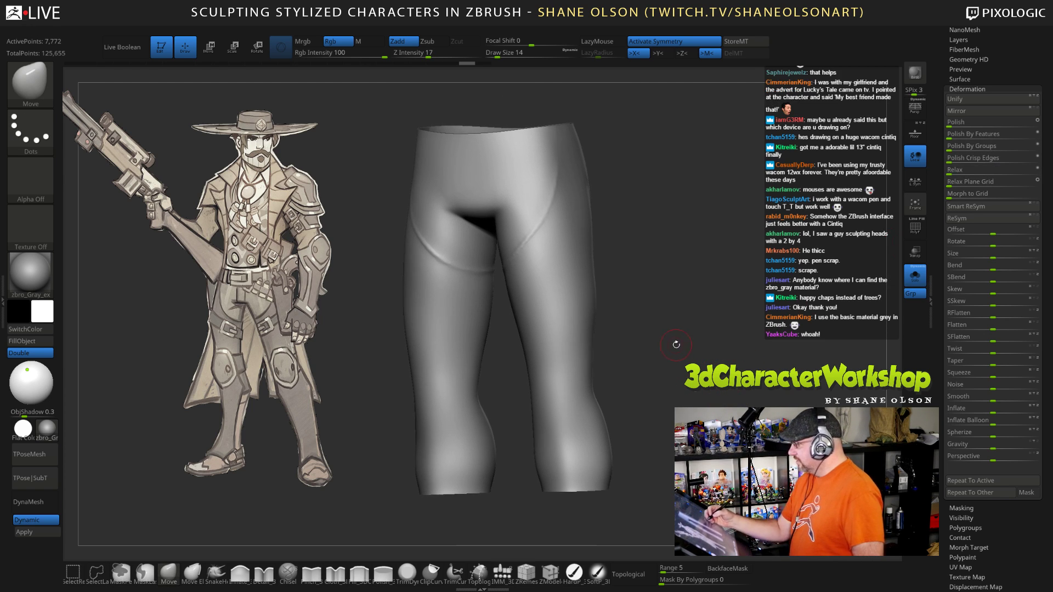
# Step: Even out the trouser mesh and its polygroup border further with the Relax Plane Grid and Polish By Groups deformations
pyautogui.hotkey('shift', 'f')
pyautogui.keyDown('alt'); pyautogui.moveTo(588, 166); pyautogui.dragTo(565, 149); pyautogui.keyUp('alt')
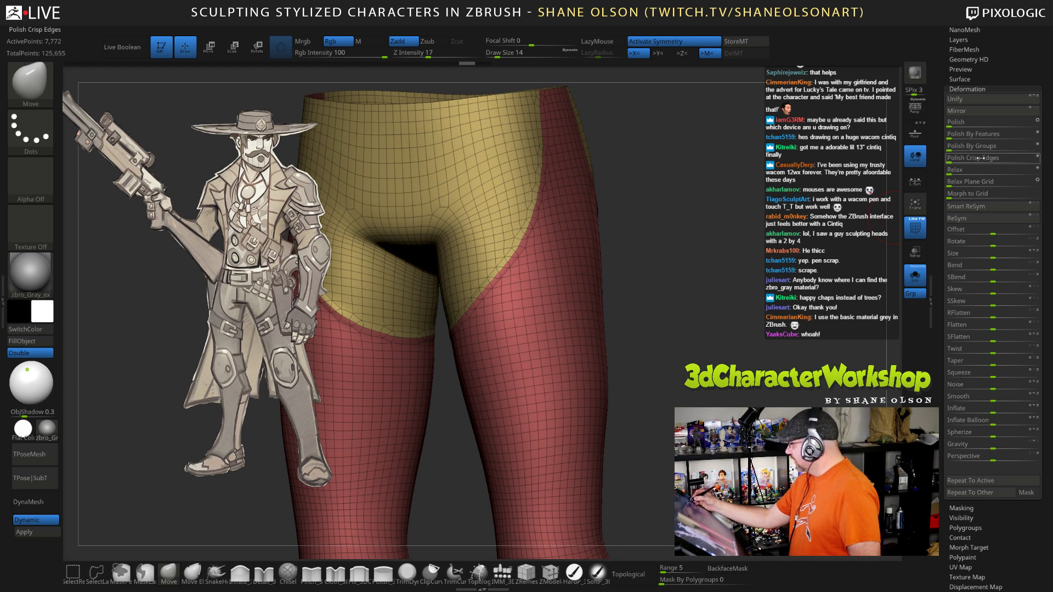
pyautogui.click(974, 182)
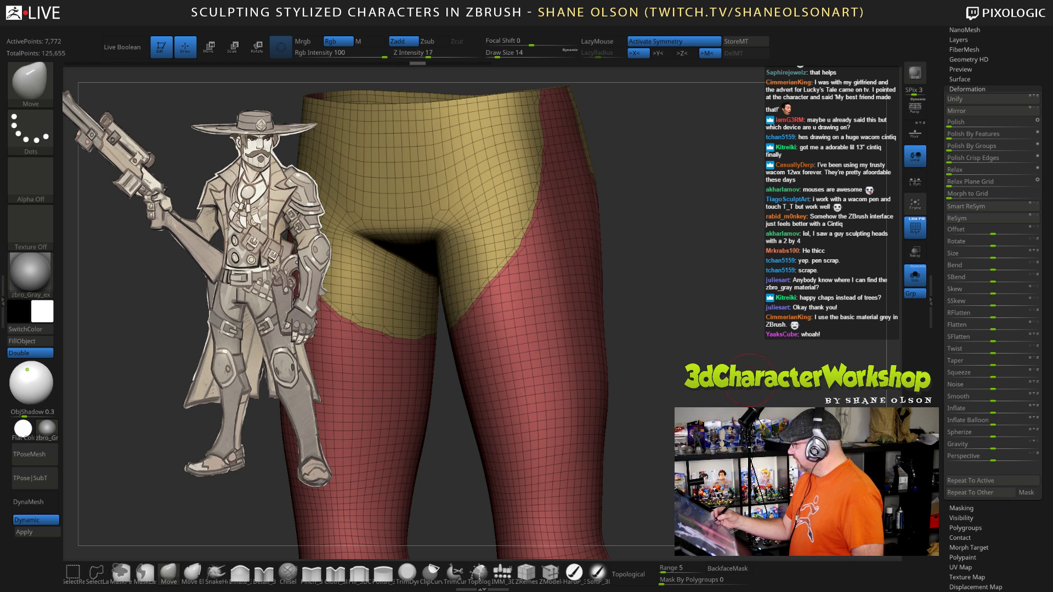
pyautogui.moveTo(783, 333); pyautogui.dragTo(926, 219)
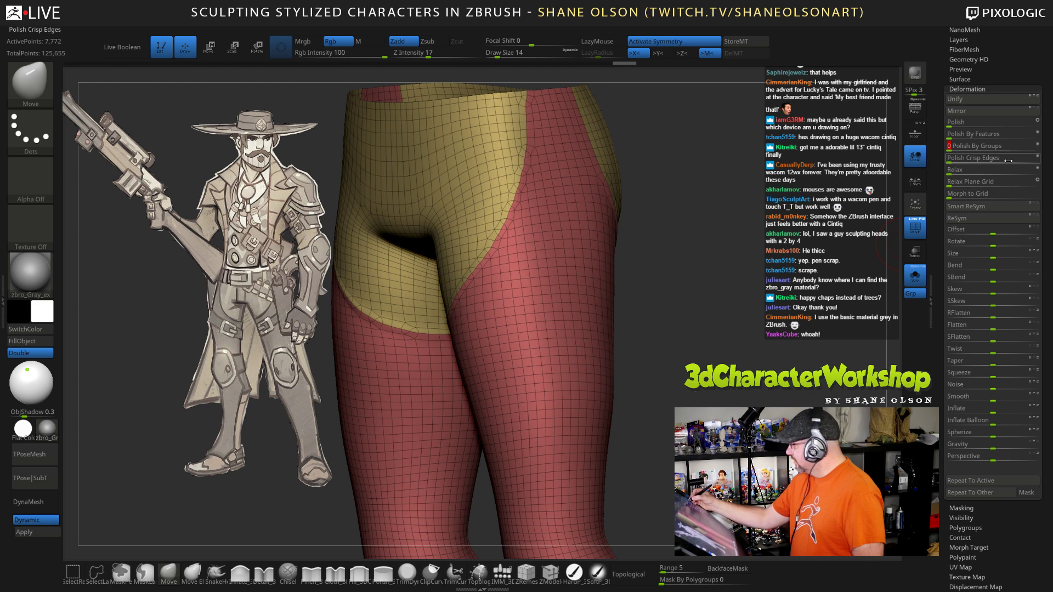
pyautogui.hotkey('shift', 'f')
pyautogui.moveTo(746, 398); pyautogui.dragTo(543, 137)
pyautogui.keyDown('shift'); pyautogui.moveTo(664, 384); pyautogui.dragTo(708, 398); pyautogui.keyUp('shift')
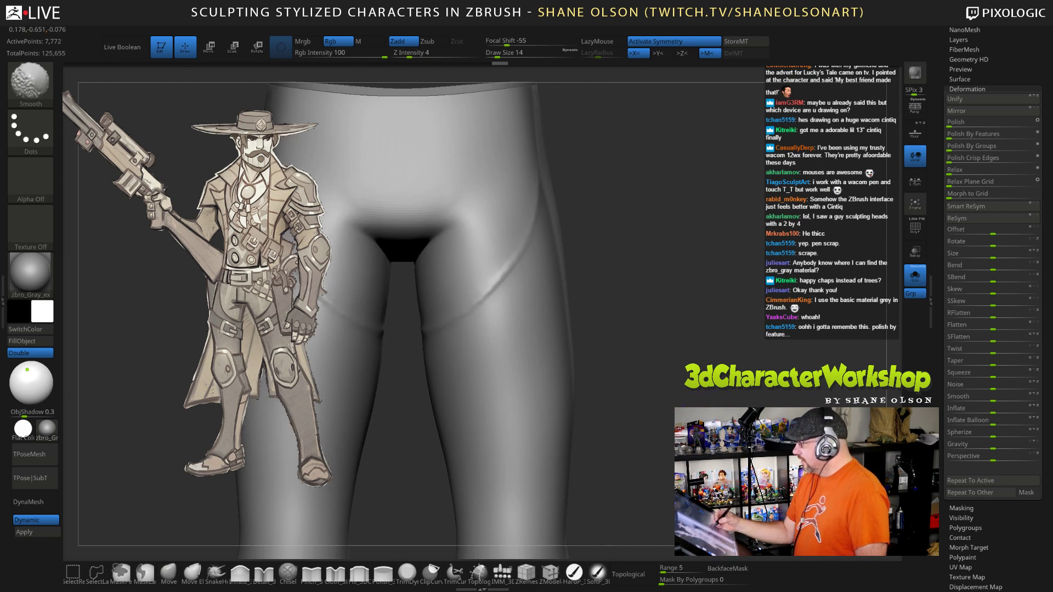
# Step: Isolate the leg polygroup of the trousers and delete the hidden pelvis geometry with Del Hidden
pyautogui.moveTo(666, 515)
pyautogui.keyDown('alt'); pyautogui.mouseDown()
pyautogui.moveTo(658, 477)
pyautogui.moveTo(705, 398)
pyautogui.moveTo(721, 396)
pyautogui.moveTo(715, 291)
pyautogui.moveTo(554, 310)
pyautogui.moveTo(713, 323)
pyautogui.mouseUp(); pyautogui.keyUp('alt')
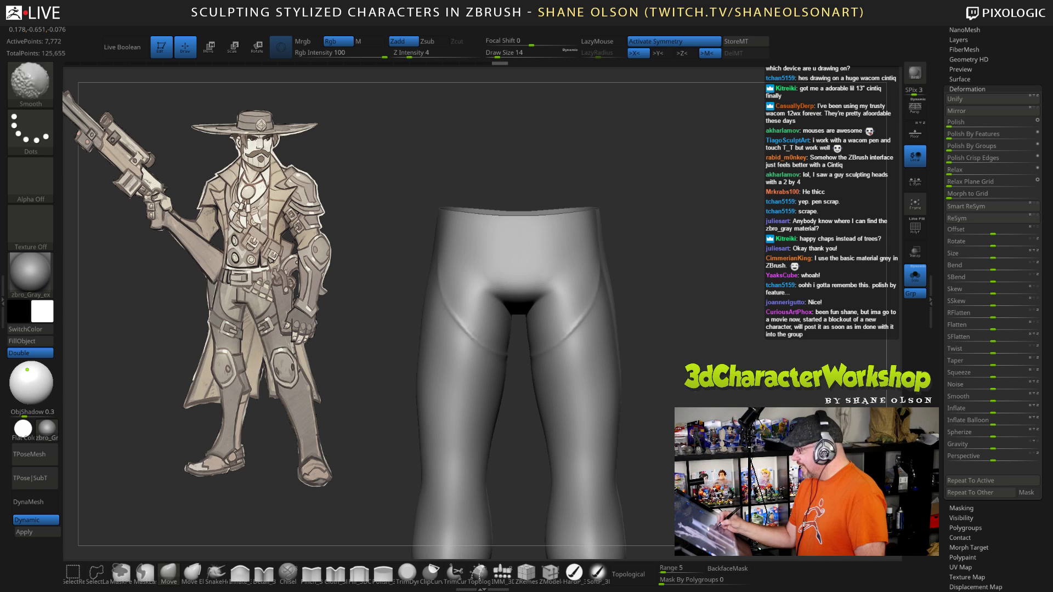
pyautogui.keyDown('ctrl'); pyautogui.keyDown('shift'); pyautogui.click(600, 345); pyautogui.keyUp('shift'); pyautogui.keyUp('ctrl')
pyautogui.keyDown('alt'); pyautogui.moveTo(667, 373); pyautogui.dragTo(664, 332); pyautogui.keyUp('alt')
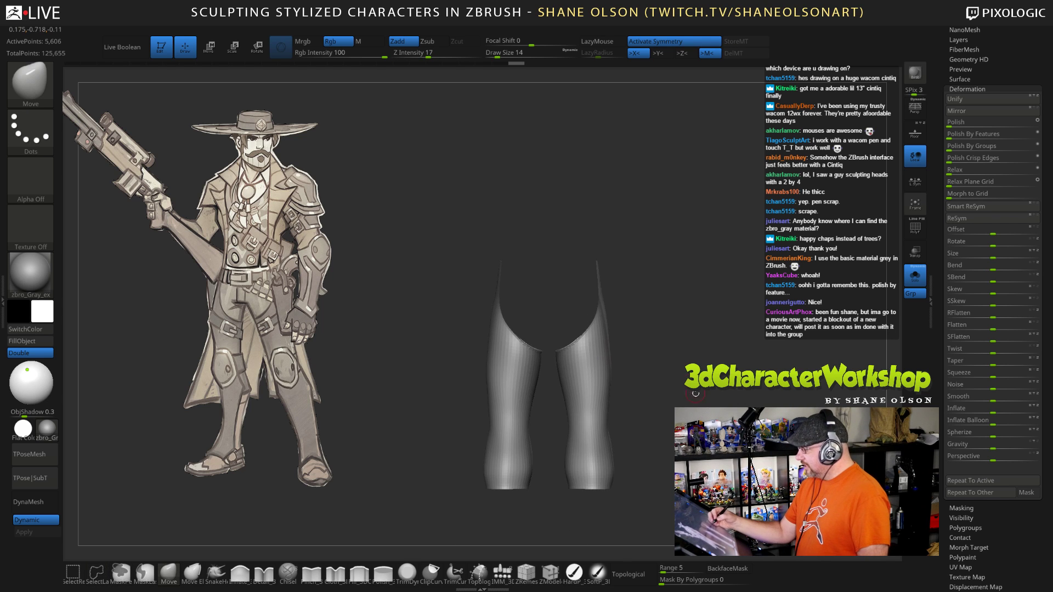
pyautogui.moveTo(696, 395)
pyautogui.mouseDown()
pyautogui.moveTo(740, 396)
pyautogui.moveTo(706, 393)
pyautogui.mouseUp()
pyautogui.press('space')
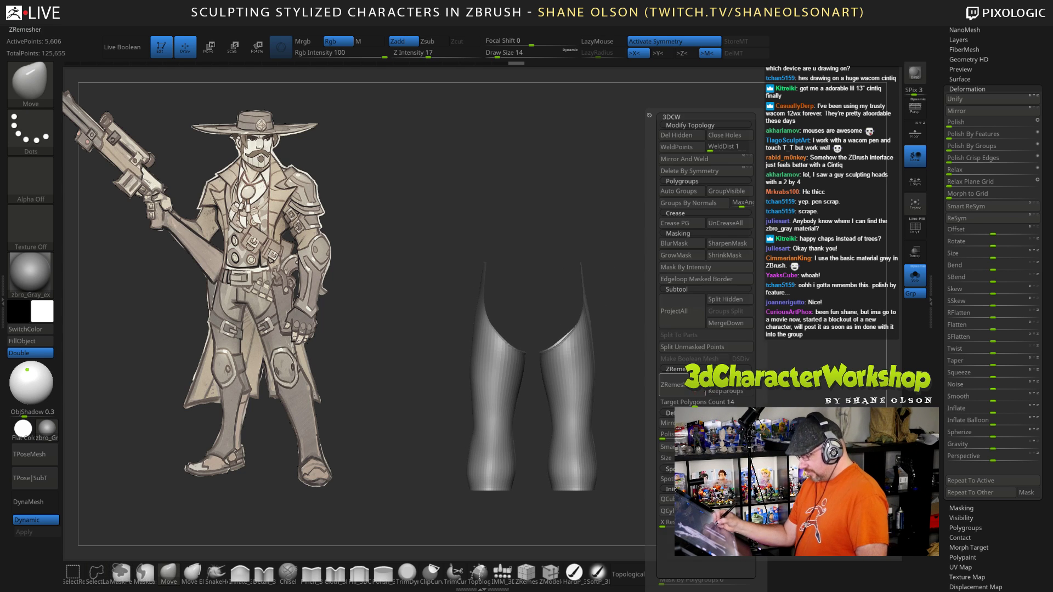
pyautogui.click(680, 135)
pyautogui.moveTo(685, 351); pyautogui.dragTo(716, 392)
pyautogui.hotkey('shift', 'f')
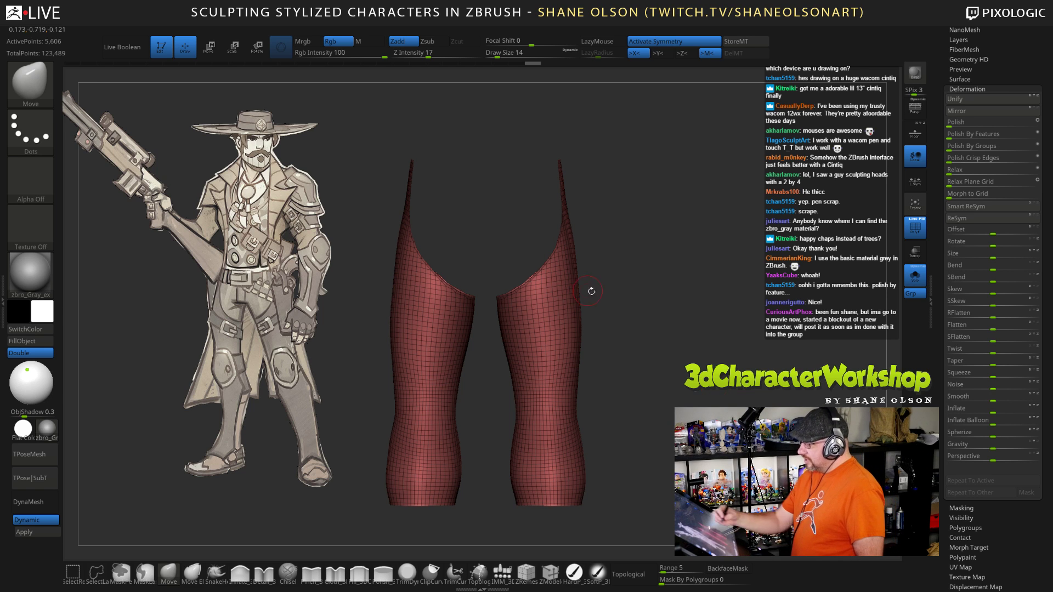
pyautogui.press('shift')
pyautogui.moveTo(665, 341)
pyautogui.mouseDown()
pyautogui.moveTo(667, 395)
pyautogui.moveTo(681, 405)
pyautogui.mouseUp()
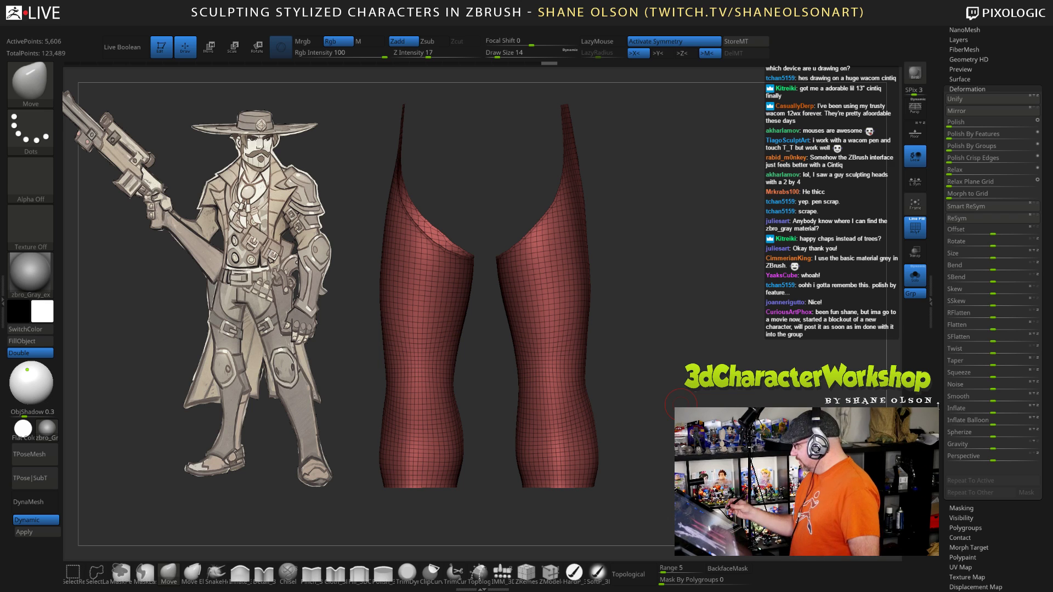
# Step: Show the ZRemesher settings in the Geometry options of the leg mesh
pyautogui.scroll(5, 959, 191)
pyautogui.click(967, 262)
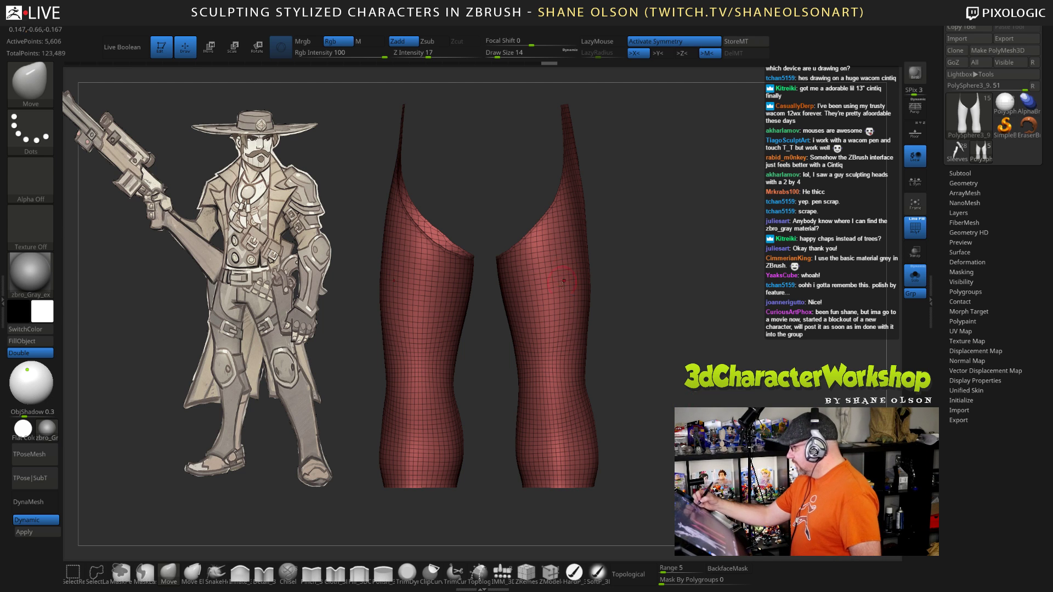
pyautogui.click(964, 183)
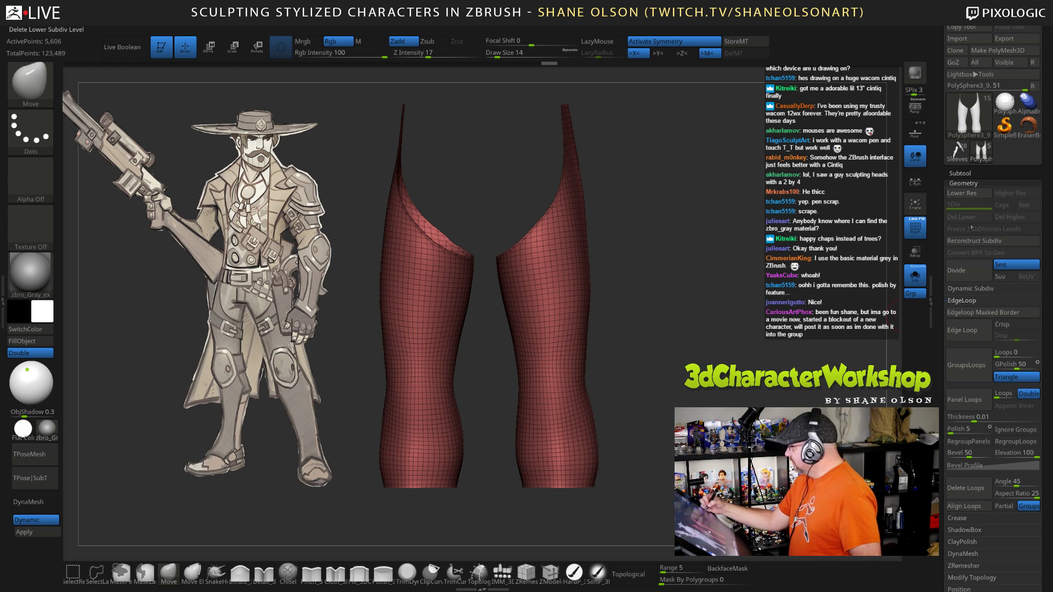
pyautogui.moveTo(941, 396); pyautogui.dragTo(958, 312)
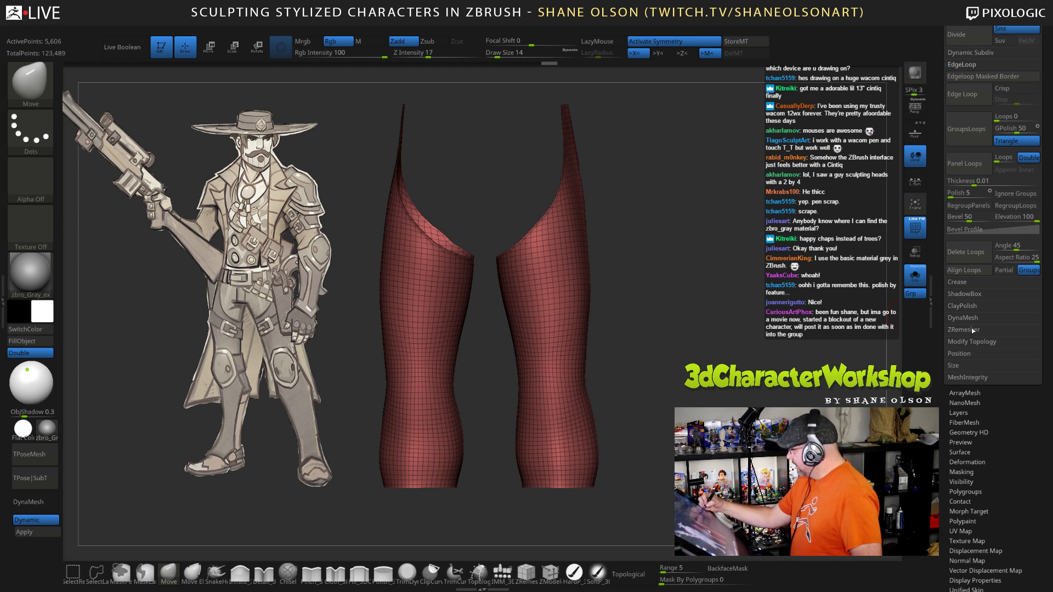
pyautogui.click(970, 329)
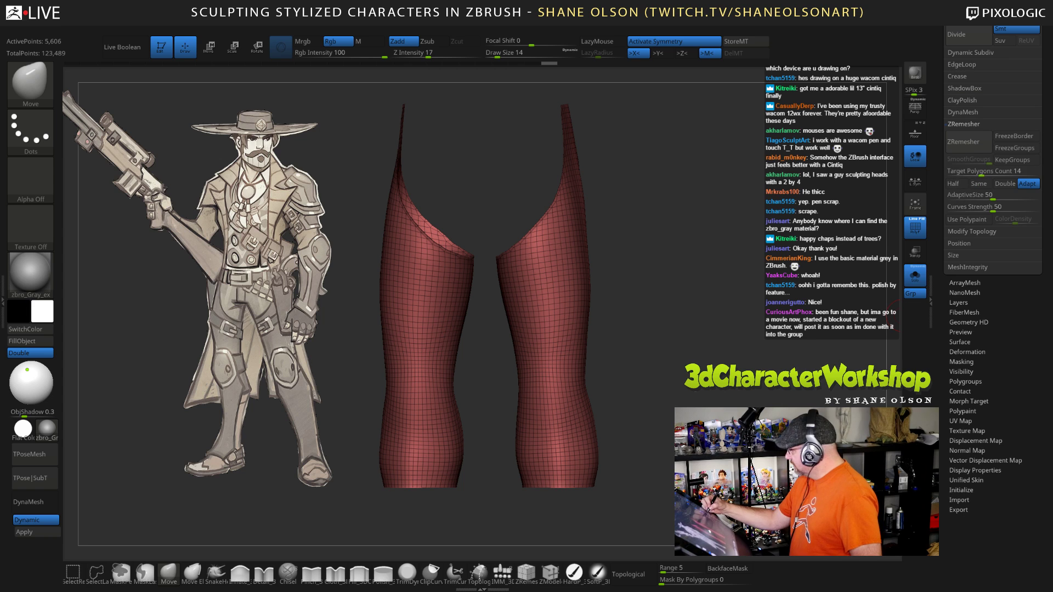
# Step: Try to ZRemesh the leg mesh with a Target Polygons Count of 6, and undo the remesh after checking it
pyautogui.click(975, 176)
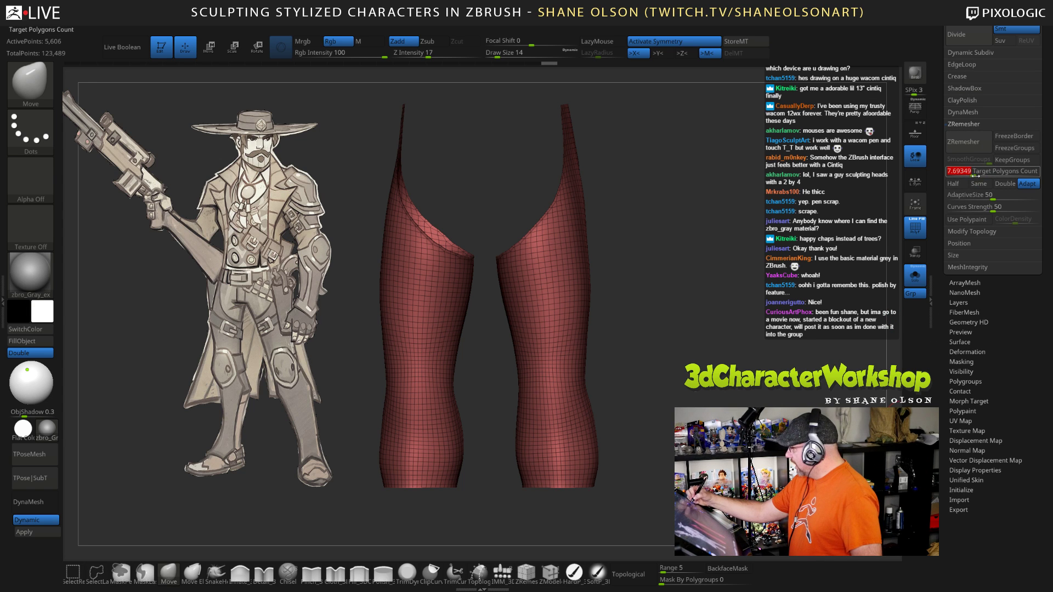
pyautogui.write('6')
pyautogui.click(968, 142)
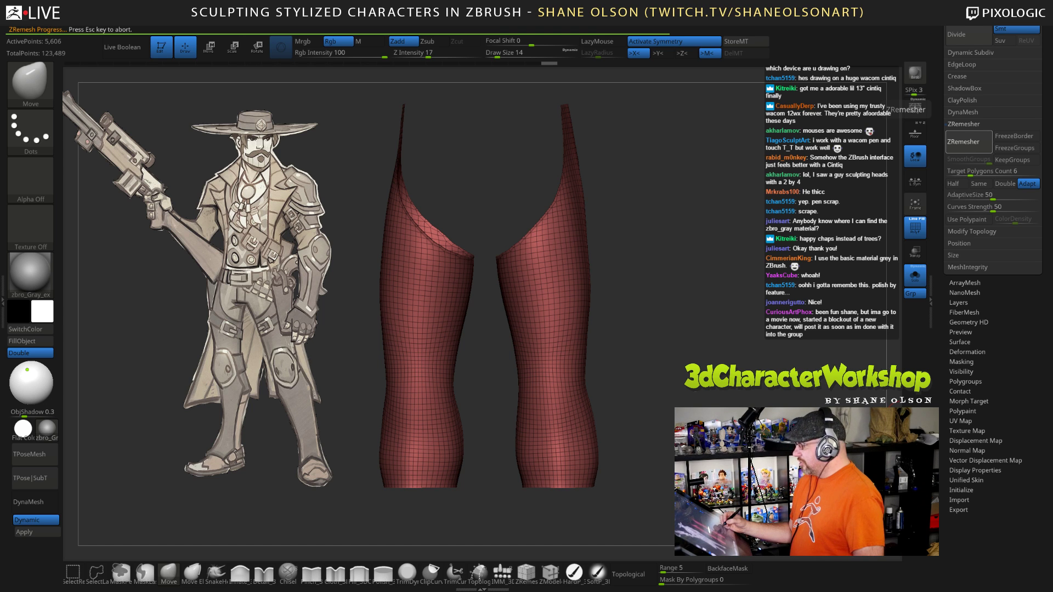
pyautogui.moveTo(703, 225); pyautogui.dragTo(585, 210)
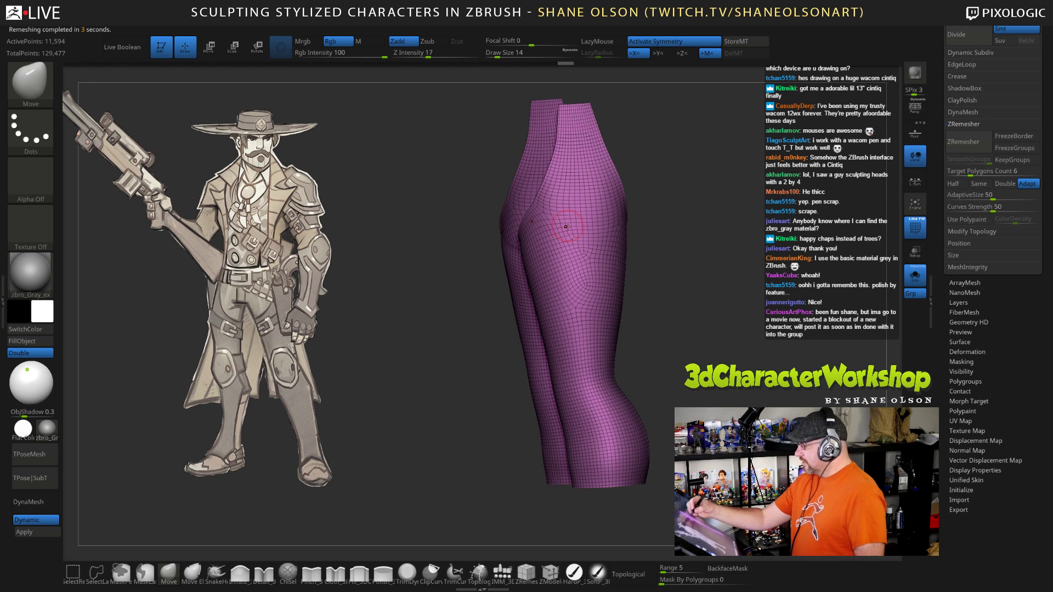
pyautogui.moveTo(654, 335); pyautogui.dragTo(667, 369)
pyautogui.hotkey('ctrl', 'z')
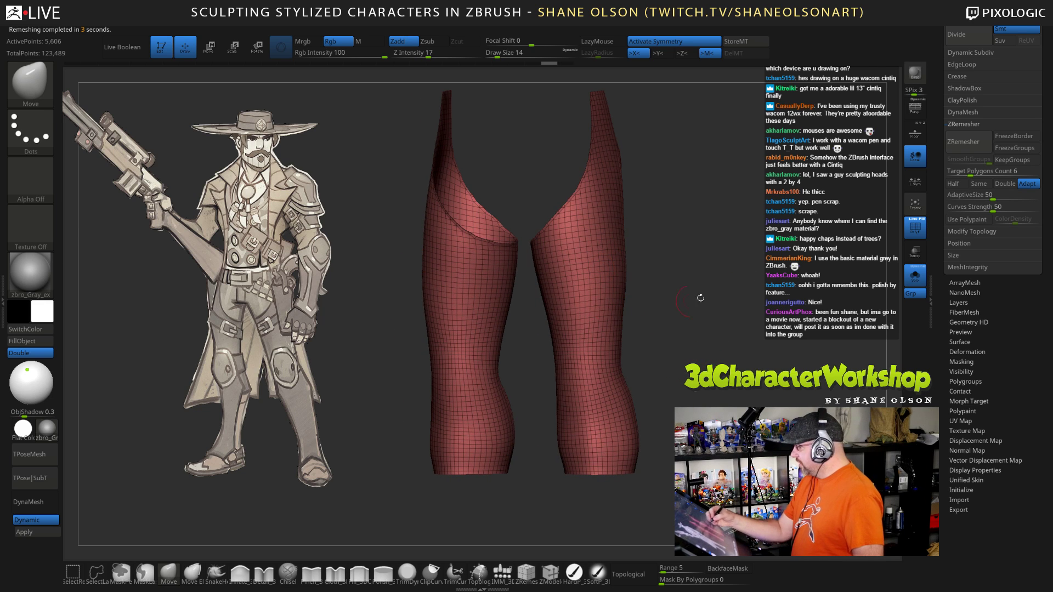
# Step: ZRemesh the leg mesh with a Target Polygons Count of 4 and check the new topology from several angles
pyautogui.click(967, 172)
pyautogui.write('4')
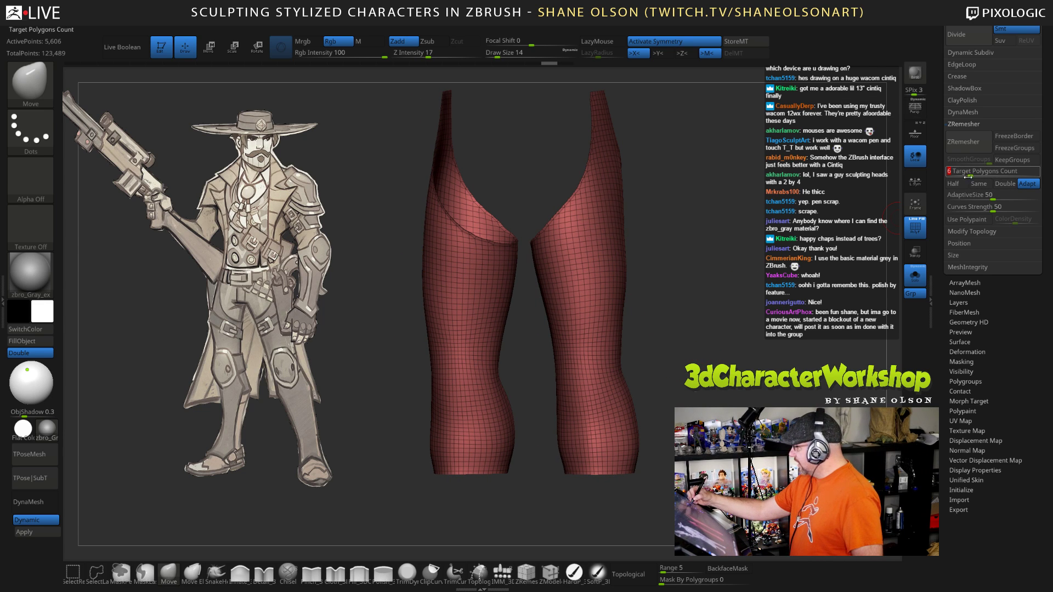
pyautogui.press('Return')
pyautogui.click(972, 143)
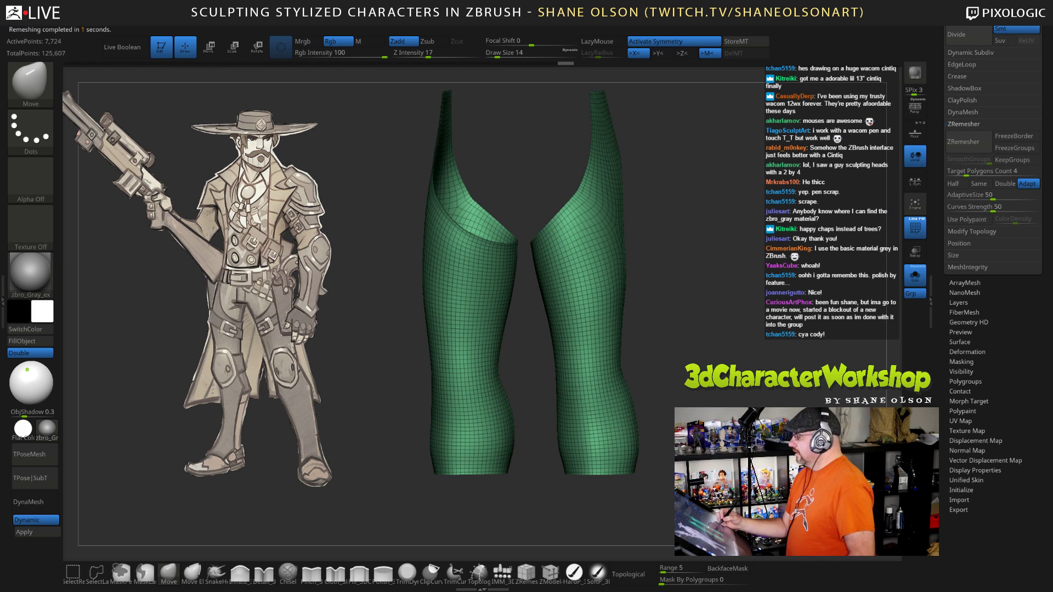
pyautogui.moveTo(735, 354)
pyautogui.mouseDown()
pyautogui.moveTo(729, 296)
pyautogui.moveTo(733, 347)
pyautogui.moveTo(768, 318)
pyautogui.moveTo(737, 337)
pyautogui.moveTo(757, 332)
pyautogui.moveTo(753, 344)
pyautogui.moveTo(697, 384)
pyautogui.moveTo(746, 375)
pyautogui.mouseUp()
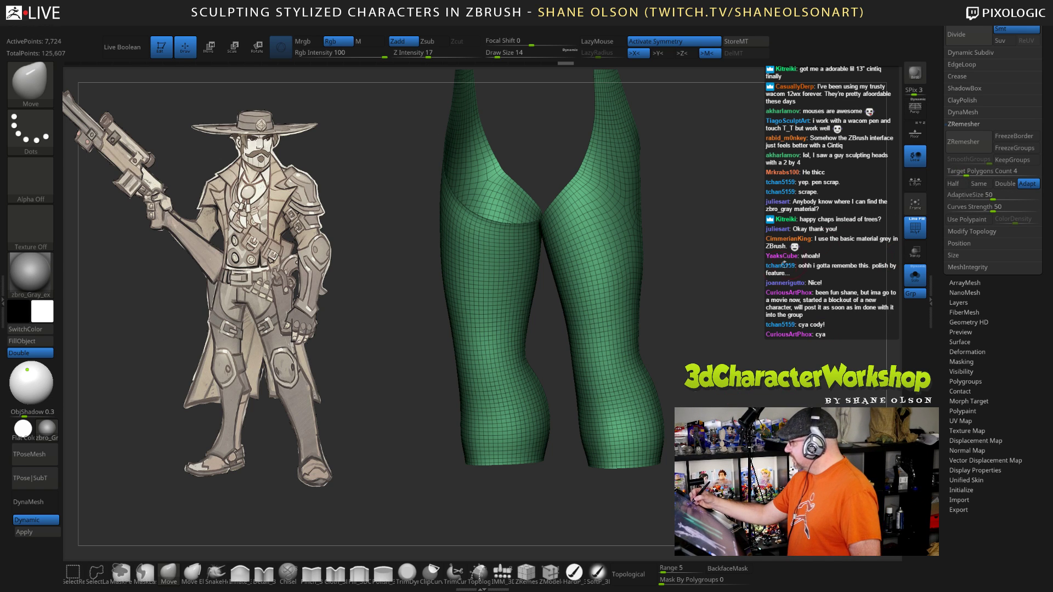
pyautogui.keyDown('alt'); pyautogui.moveTo(686, 258); pyautogui.dragTo(660, 306); pyautogui.keyUp('alt')
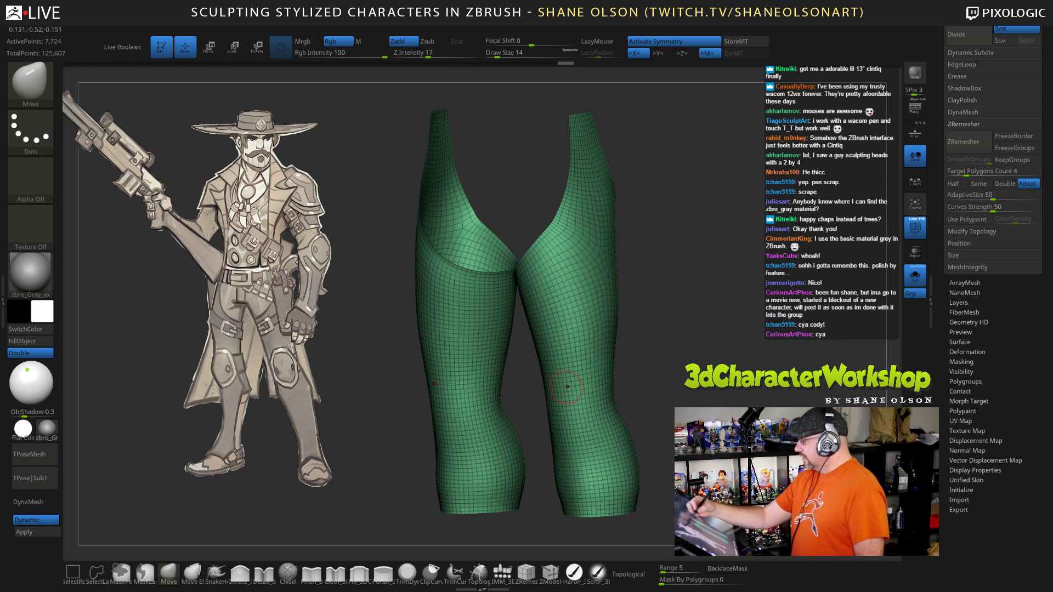
pyautogui.moveTo(779, 316); pyautogui.dragTo(737, 321)
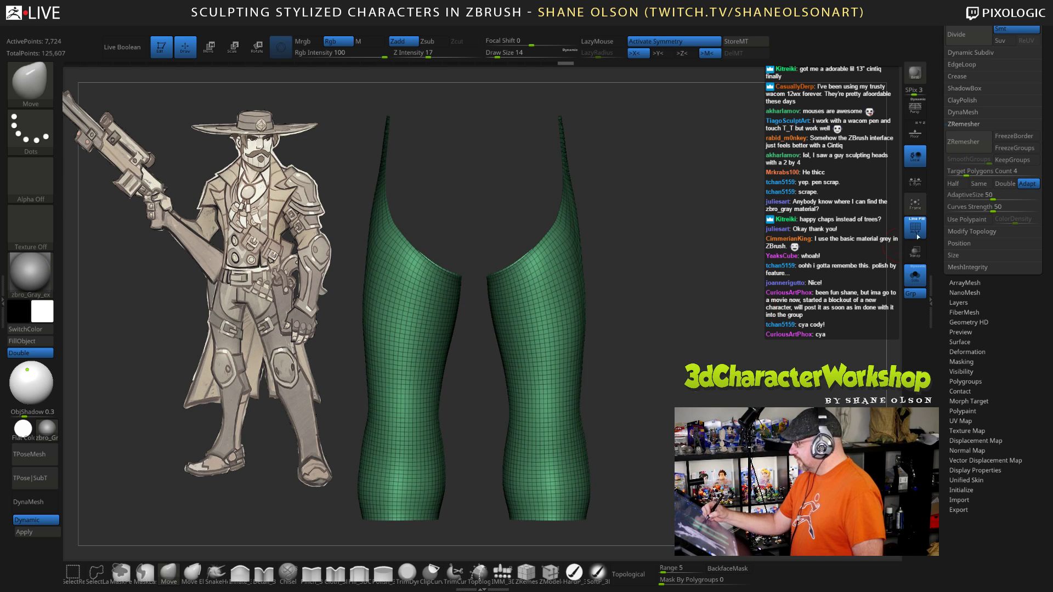
# Step: Try to reduce the leg mesh by ZRemeshing it twice with the Half option, and undo both remeshes
pyautogui.moveTo(966, 172); pyautogui.dragTo(960, 171)
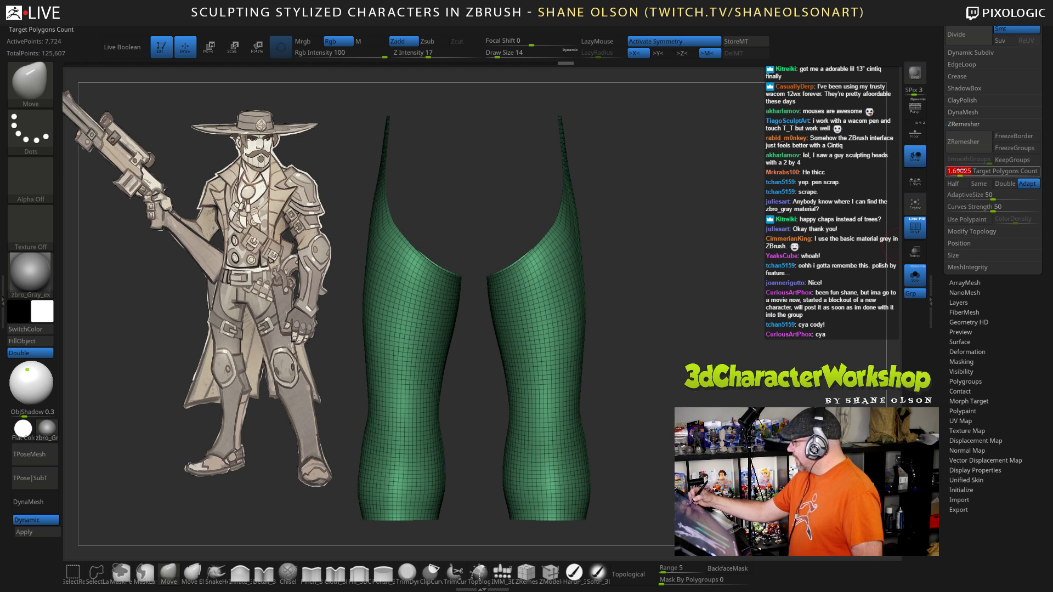
pyautogui.click(967, 185)
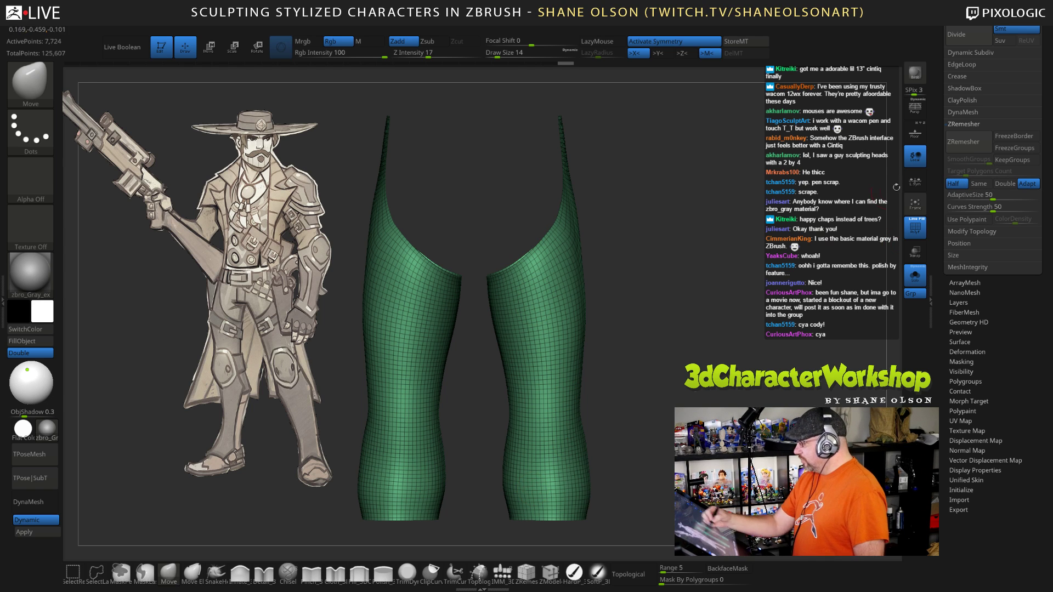
pyautogui.click(964, 141)
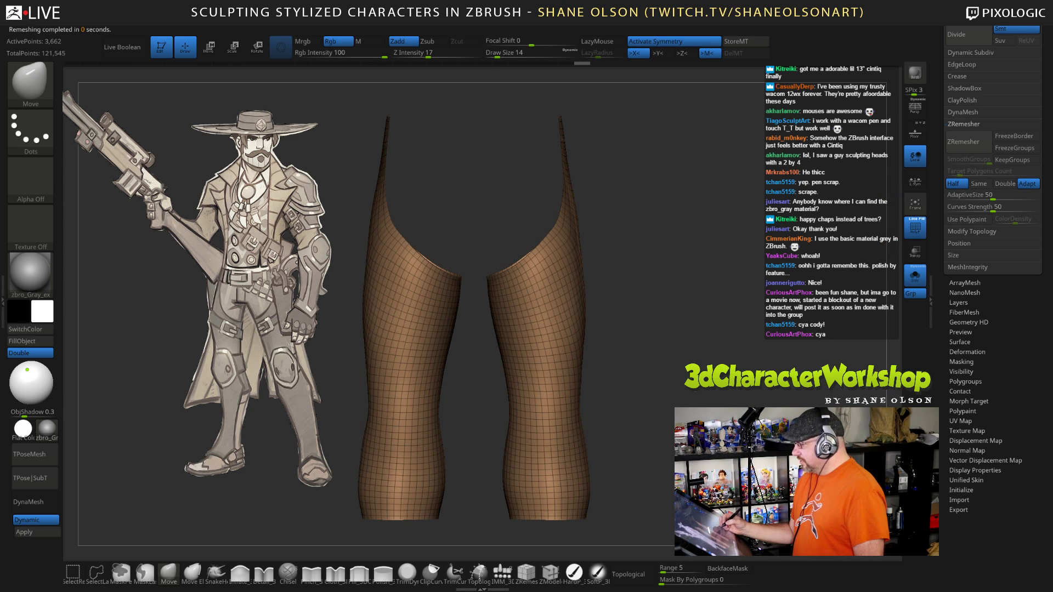
pyautogui.moveTo(647, 329); pyautogui.dragTo(697, 323)
pyautogui.click(967, 143)
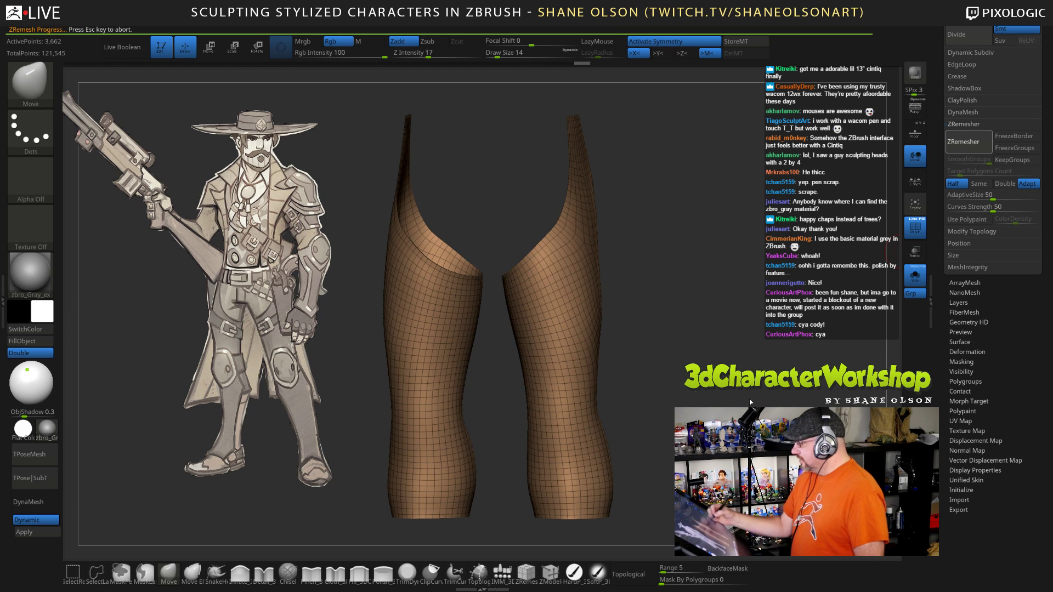
pyautogui.moveTo(432, 227)
pyautogui.mouseDown()
pyautogui.moveTo(633, 223)
pyautogui.moveTo(417, 226)
pyautogui.moveTo(513, 228)
pyautogui.moveTo(433, 228)
pyautogui.mouseUp()
pyautogui.press('f')
pyautogui.keyDown('alt'); pyautogui.moveTo(727, 382); pyautogui.dragTo(775, 352); pyautogui.keyUp('alt')
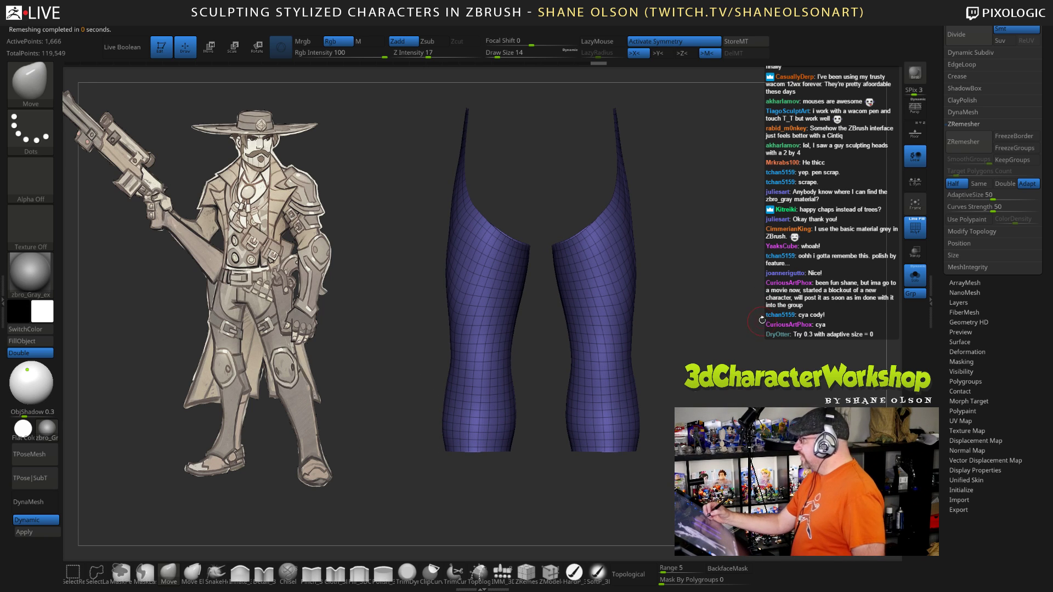
pyautogui.hotkey('ctrl', 'z')
pyautogui.hotkey('ctrl', 'z')
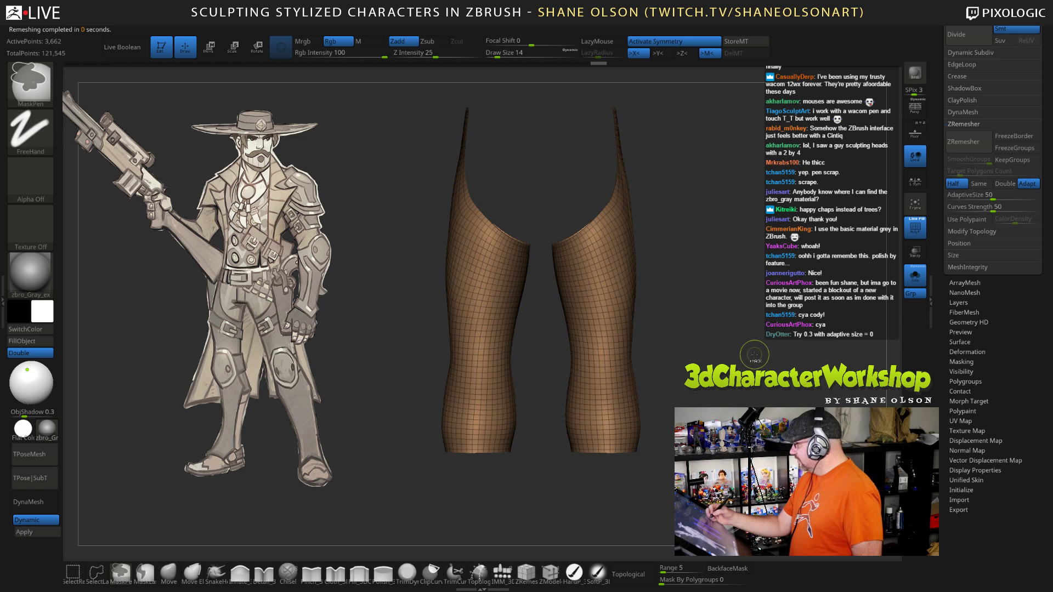
pyautogui.keyDown('alt'); pyautogui.moveTo(755, 361); pyautogui.dragTo(751, 375); pyautogui.keyUp('alt')
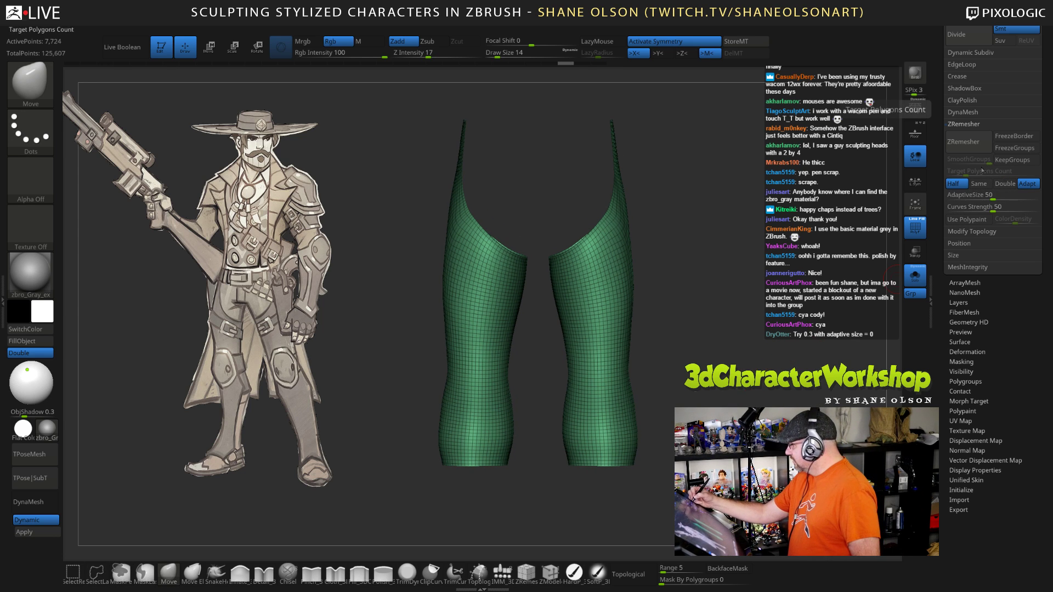
# Step: Disable Half and ZRemesh the leg mesh with a Target Polygons Count of 0.3 and an AdaptiveSize of 0
pyautogui.click(953, 184)
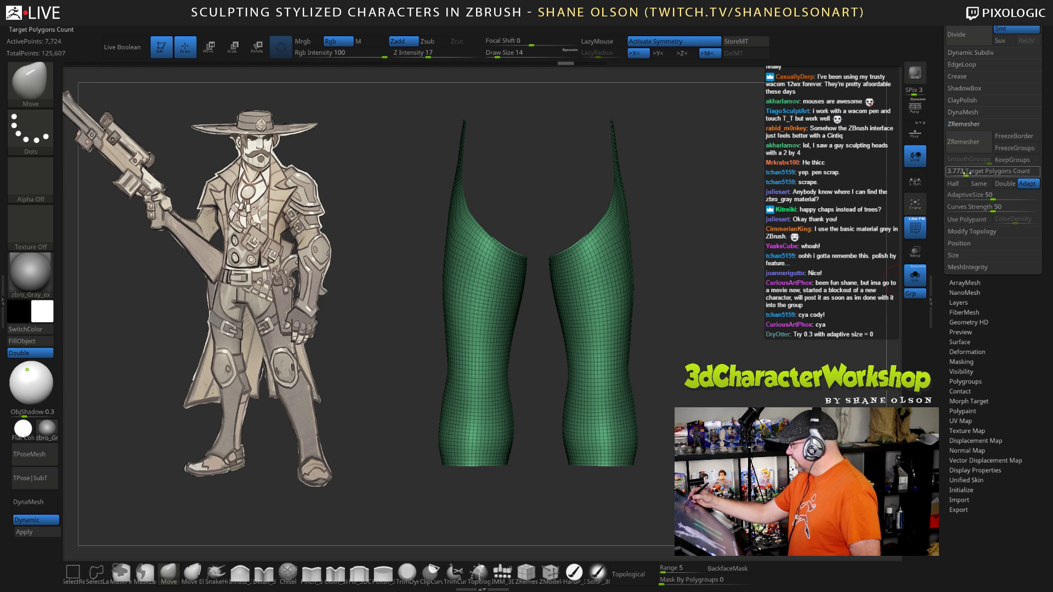
pyautogui.click(963, 172)
pyautogui.write('0.3')
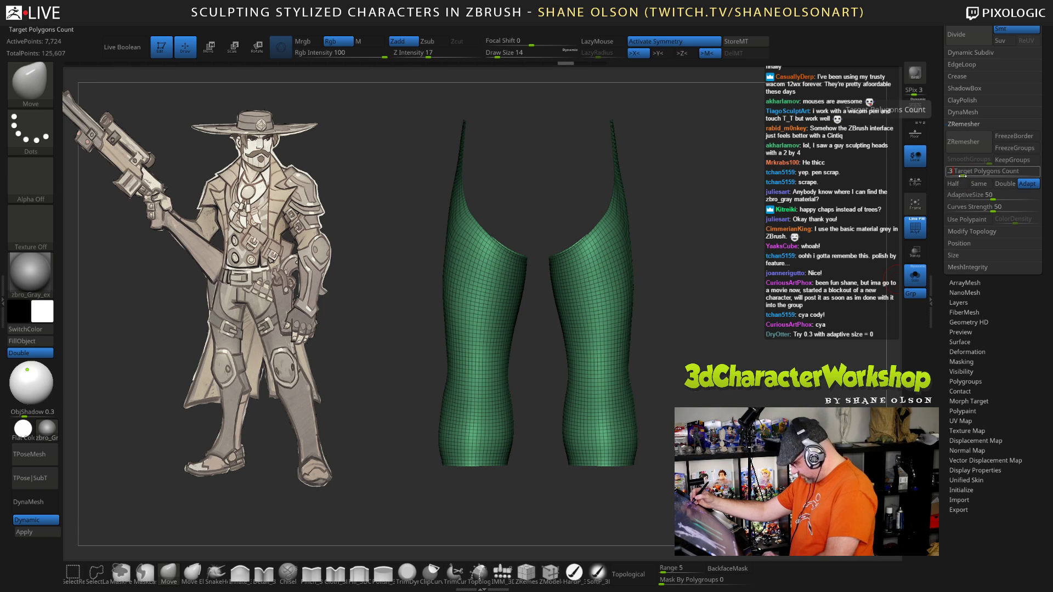
pyautogui.press('Return')
pyautogui.click(964, 195)
pyautogui.write('0')
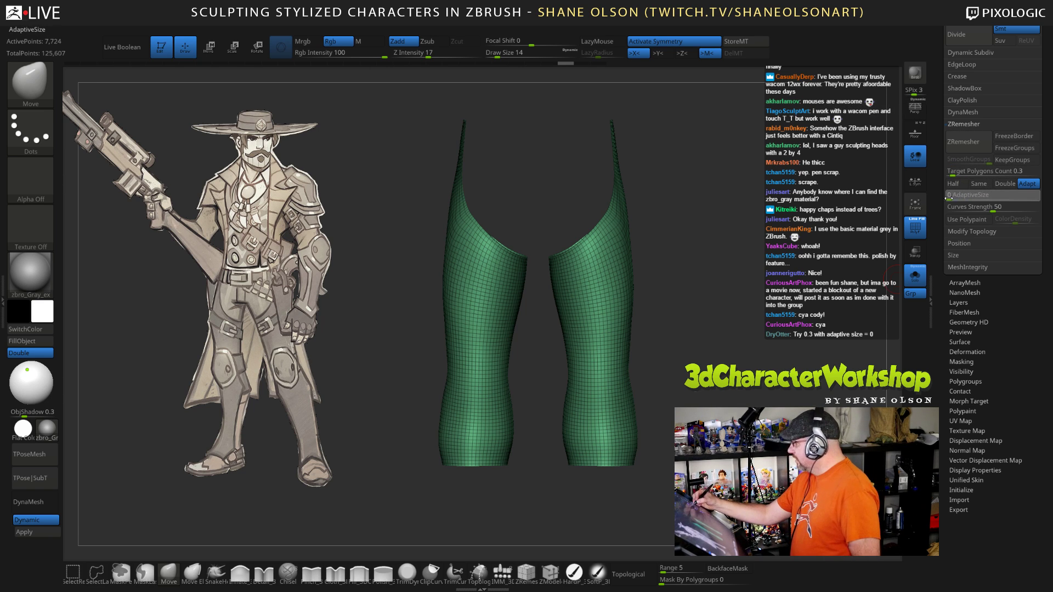
pyautogui.press('Return')
pyautogui.click(971, 144)
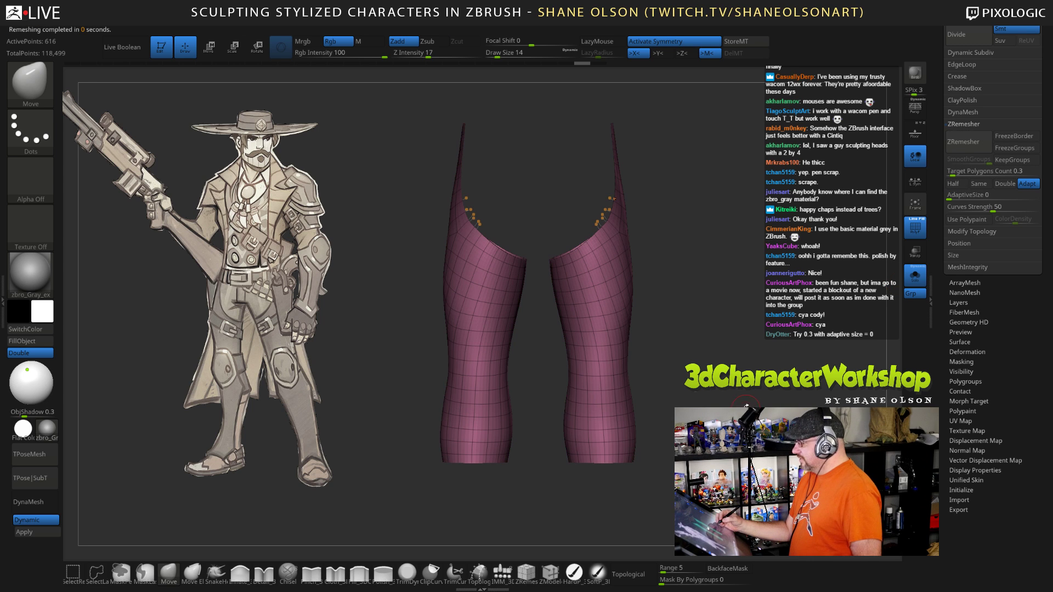
# Step: Turn off the Dynamic Subdivision smoothing on the remeshed legs and save the project with QuickSave
pyautogui.moveTo(777, 412)
pyautogui.mouseDown()
pyautogui.moveTo(658, 407)
pyautogui.moveTo(759, 402)
pyautogui.moveTo(738, 335)
pyautogui.moveTo(751, 378)
pyautogui.moveTo(822, 357)
pyautogui.moveTo(741, 358)
pyautogui.moveTo(802, 360)
pyautogui.moveTo(761, 422)
pyautogui.mouseUp()
pyautogui.press('f')
pyautogui.hotkey('shift', 'd')
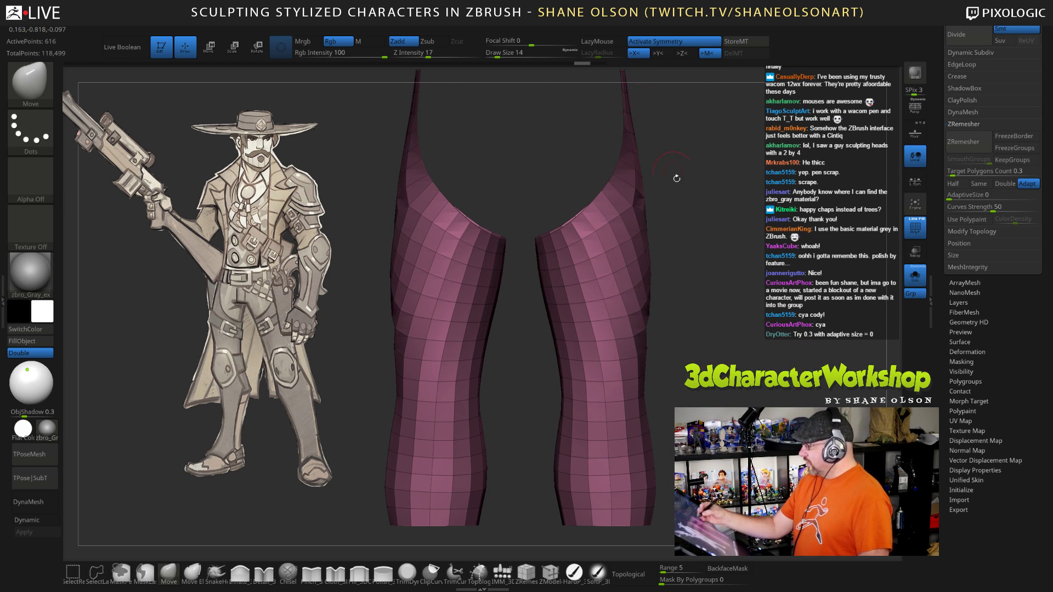
pyautogui.moveTo(762, 361); pyautogui.dragTo(751, 332)
pyautogui.hotkey('ctrl', 's')
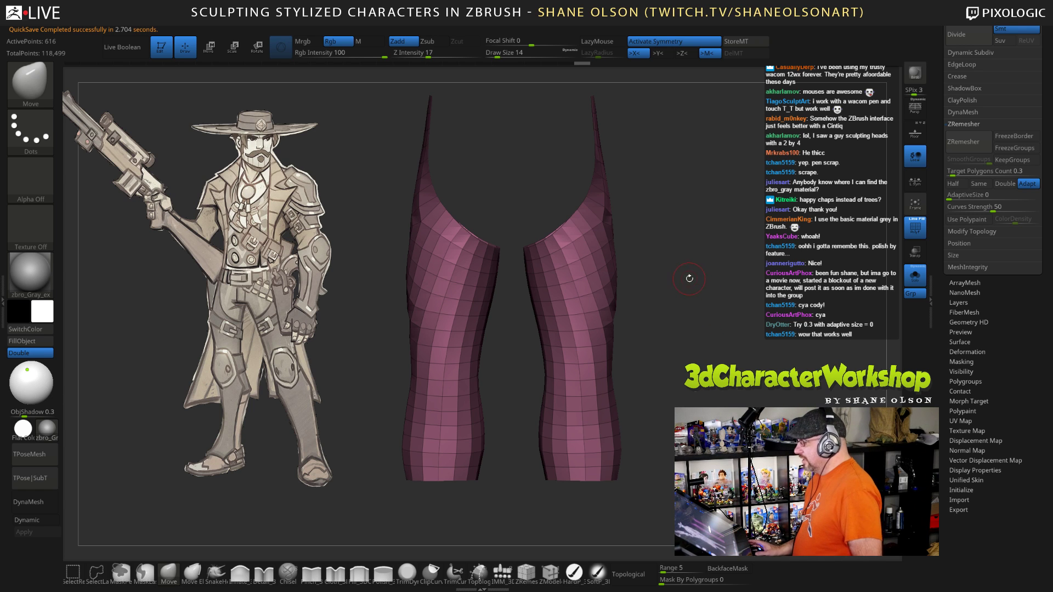
# Step: Show the rest of the character and the hidden trousers subtool PolySphere3_2, and check how the low-poly leg layer fits over them
pyautogui.moveTo(689, 278); pyautogui.dragTo(755, 314)
pyautogui.click(915, 280)
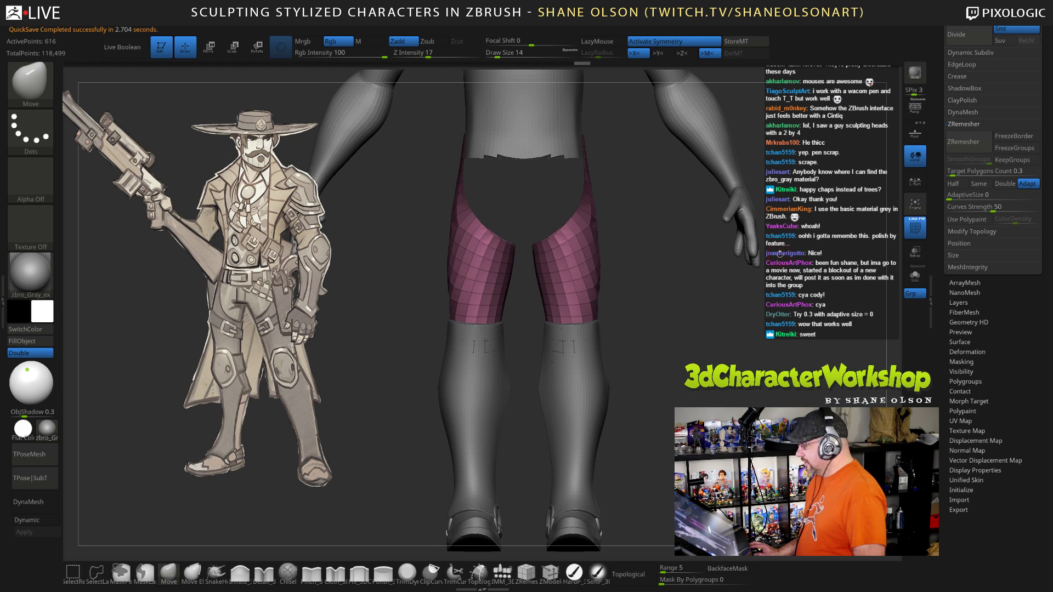
pyautogui.moveTo(940, 151); pyautogui.dragTo(943, 223)
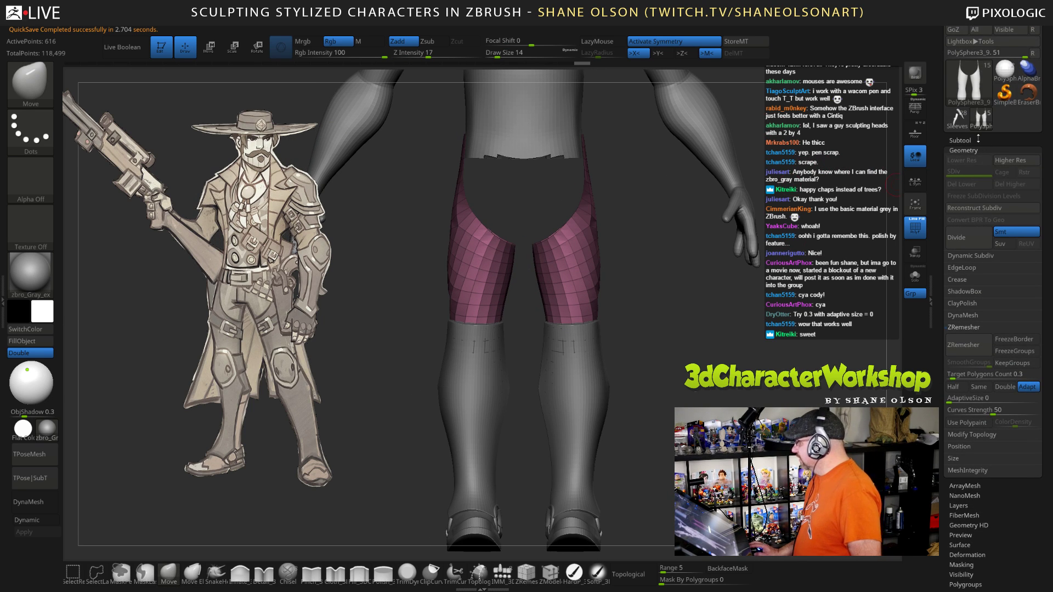
pyautogui.click(960, 140)
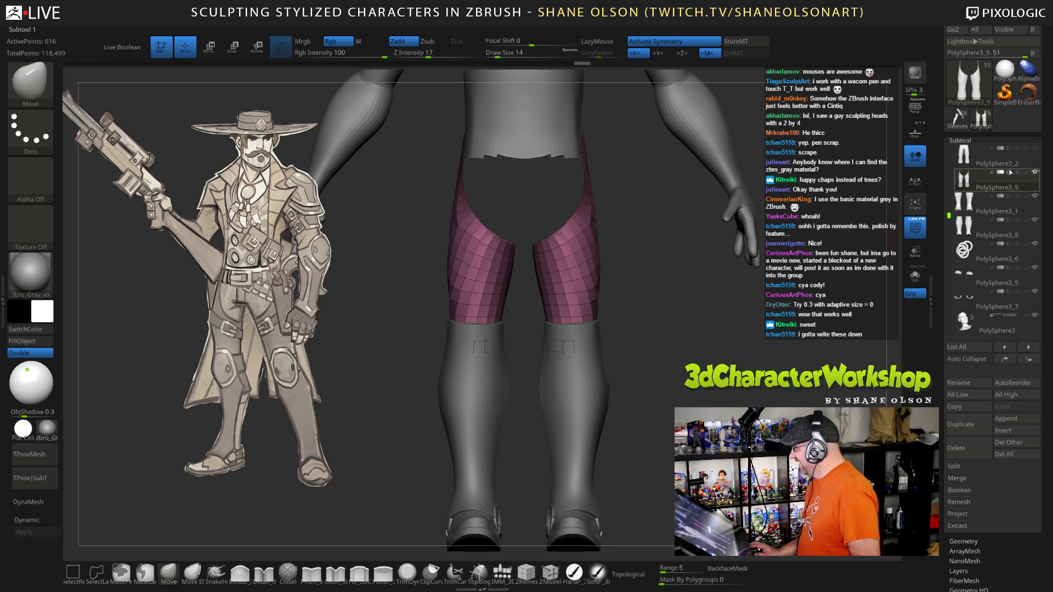
pyautogui.click(1035, 148)
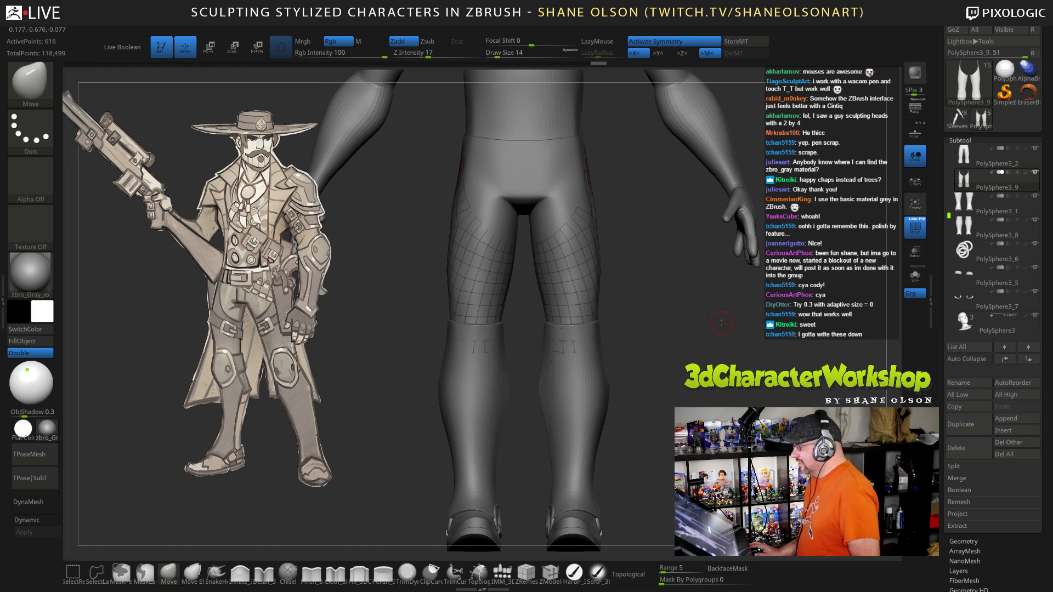
pyautogui.moveTo(722, 323); pyautogui.dragTo(750, 336)
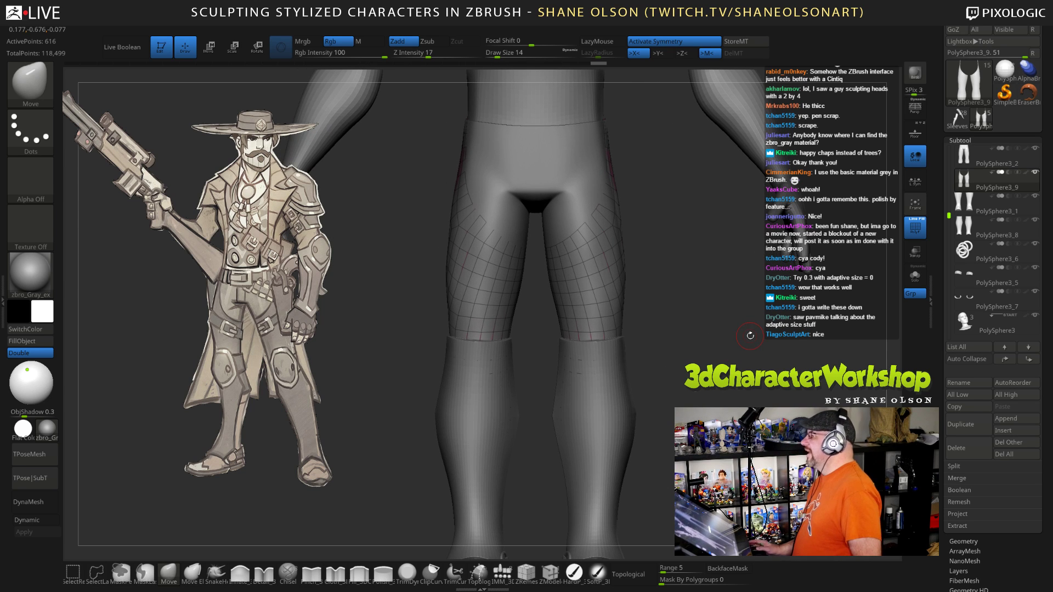
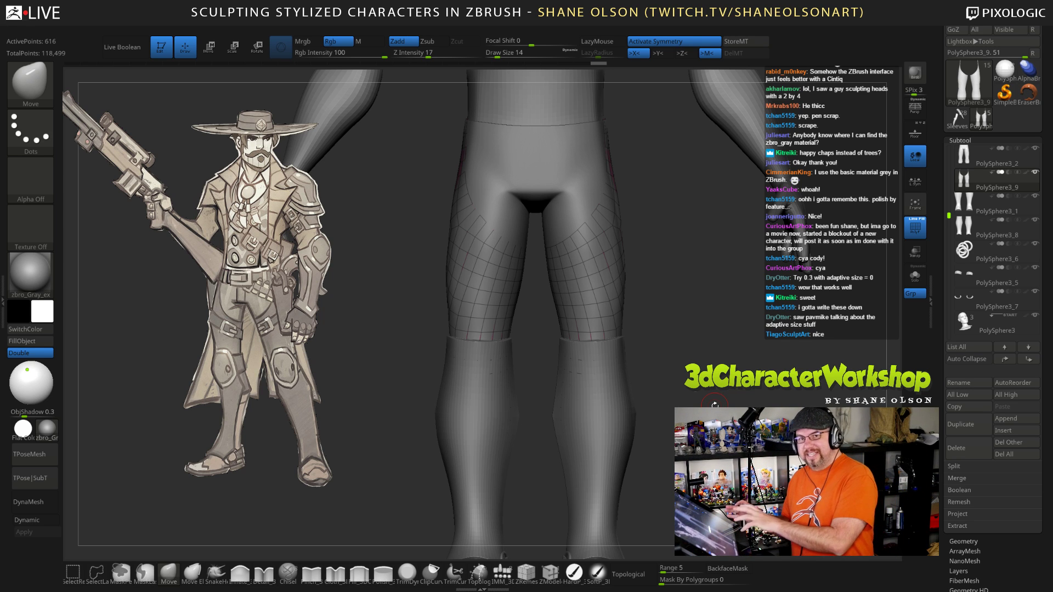
pyautogui.moveTo(673, 317)
pyautogui.mouseDown()
pyautogui.moveTo(630, 266)
pyautogui.moveTo(698, 338)
pyautogui.moveTo(731, 405)
pyautogui.moveTo(630, 411)
pyautogui.mouseUp()
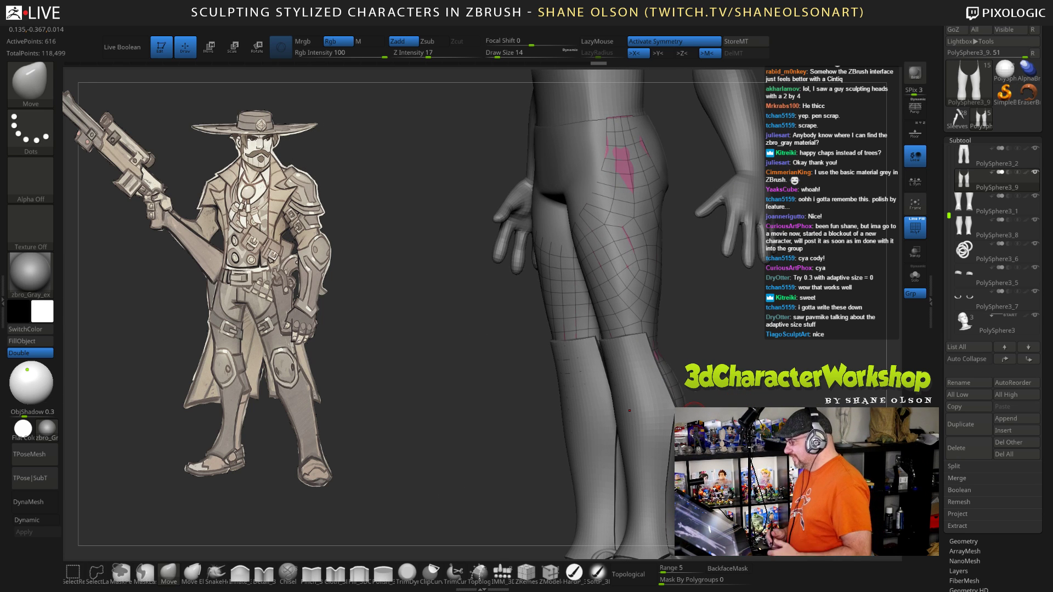
pyautogui.moveTo(751, 345)
pyautogui.mouseDown()
pyautogui.moveTo(636, 297)
pyautogui.moveTo(598, 245)
pyautogui.mouseUp()
pyautogui.moveTo(727, 368)
pyautogui.keyDown('alt'); pyautogui.mouseDown()
pyautogui.moveTo(719, 329)
pyautogui.moveTo(647, 412)
pyautogui.moveTo(636, 442)
pyautogui.moveTo(675, 352)
pyautogui.moveTo(685, 376)
pyautogui.mouseUp(); pyautogui.keyUp('alt')
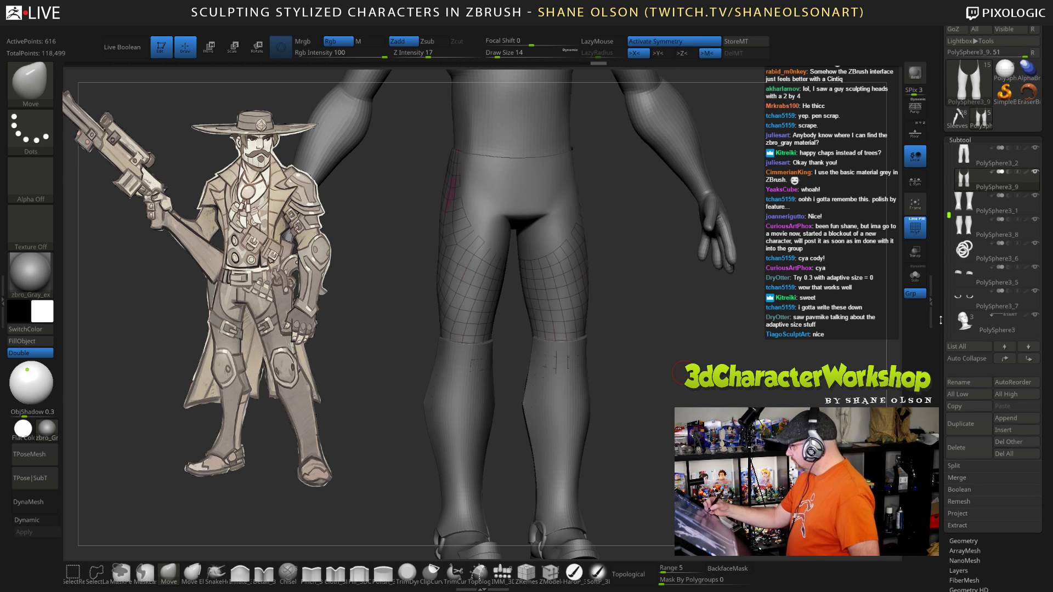
pyautogui.scroll(-3, 993, 274)
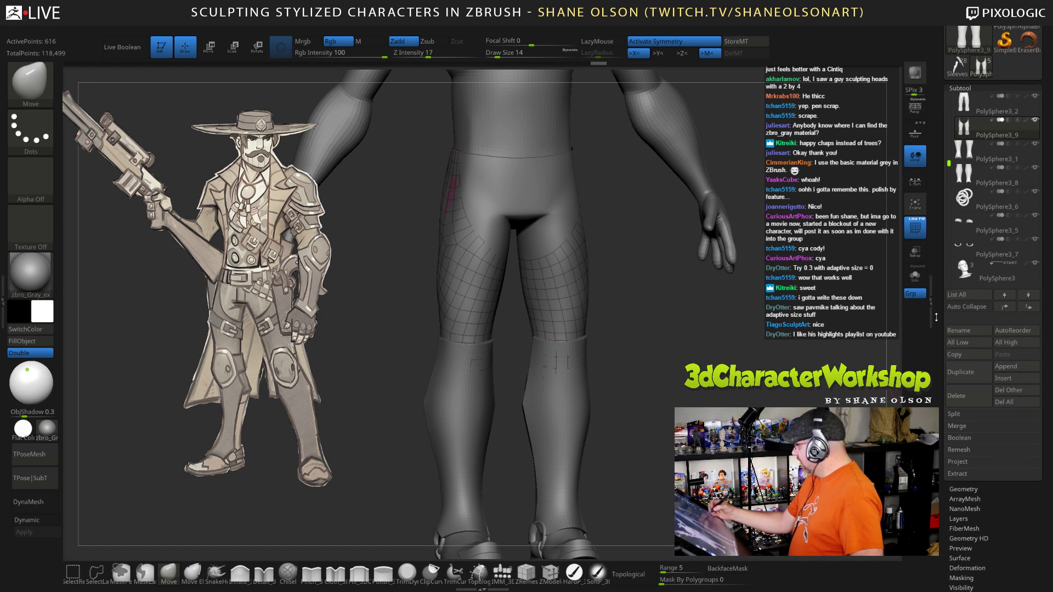
pyautogui.moveTo(939, 379); pyautogui.dragTo(939, 258)
pyautogui.keyDown('alt'); pyautogui.moveTo(718, 415); pyautogui.dragTo(678, 407); pyautogui.keyUp('alt')
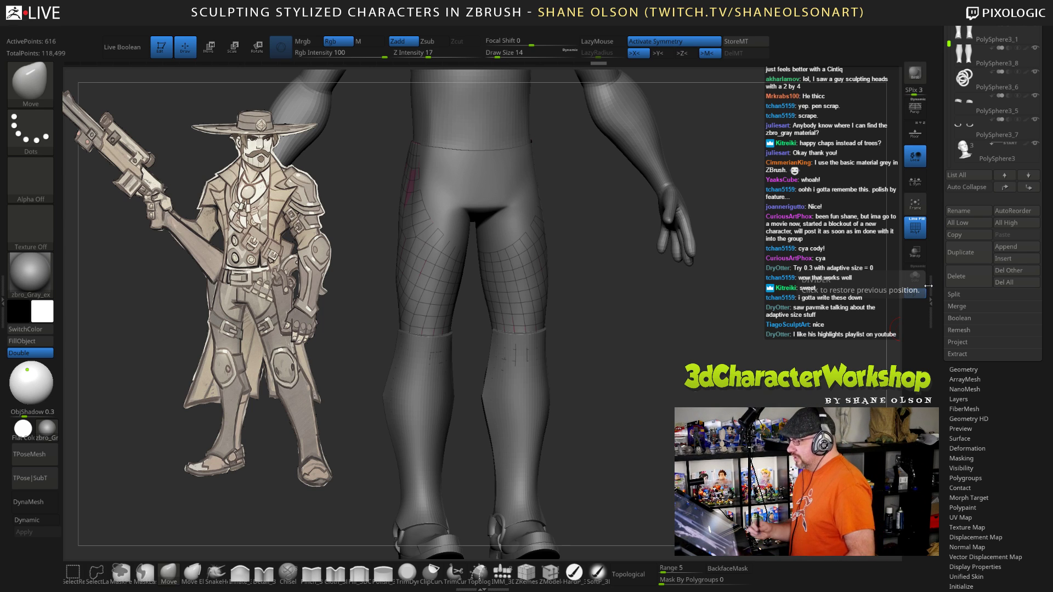
pyautogui.moveTo(647, 329); pyautogui.dragTo(615, 365)
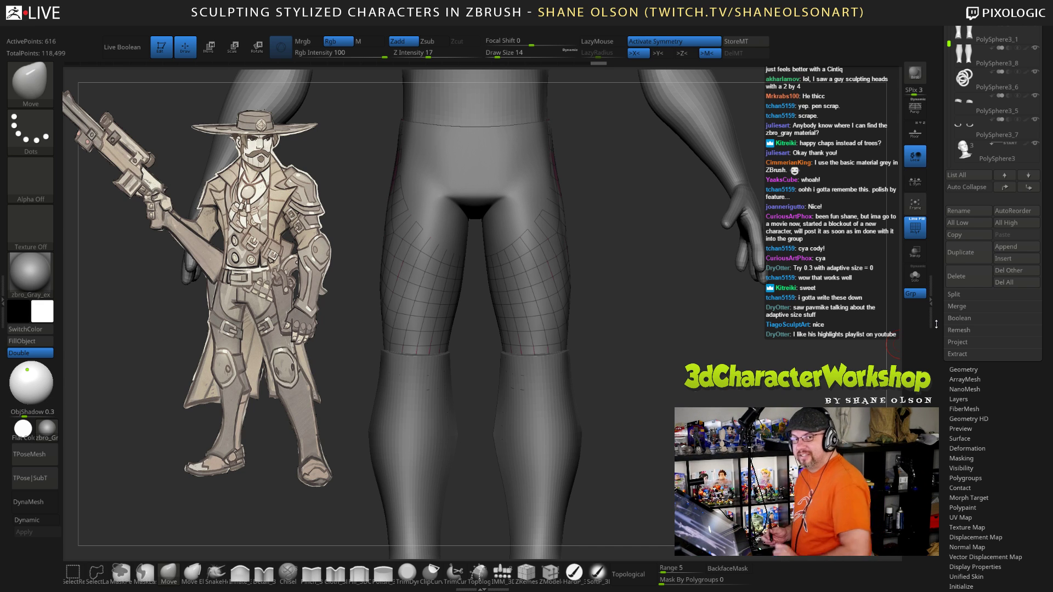
pyautogui.moveTo(756, 390)
pyautogui.mouseDown()
pyautogui.moveTo(823, 351)
pyautogui.moveTo(810, 329)
pyautogui.moveTo(767, 341)
pyautogui.moveTo(764, 376)
pyautogui.mouseUp()
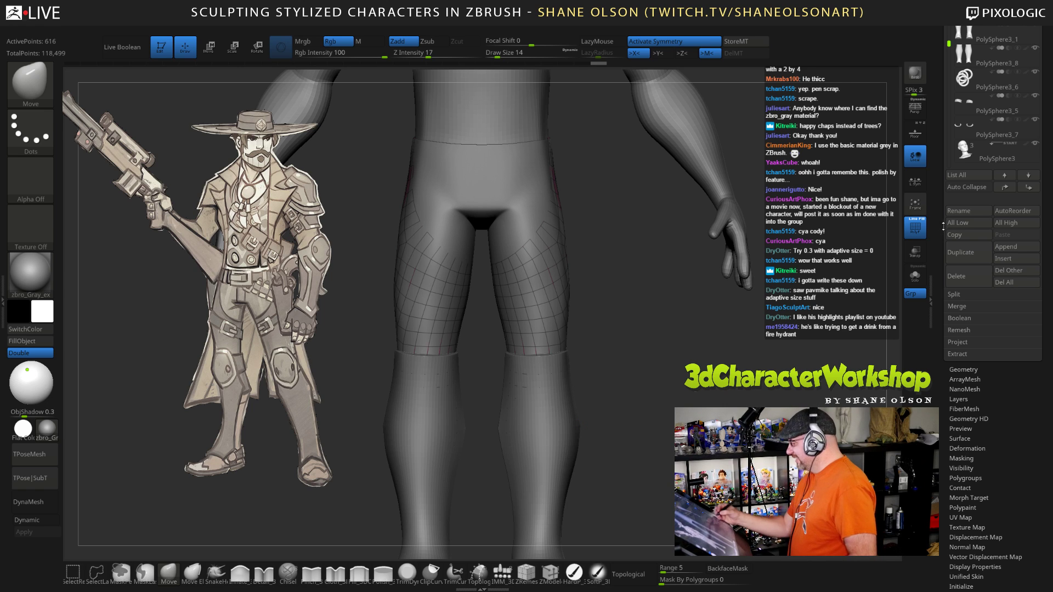
pyautogui.moveTo(943, 227); pyautogui.dragTo(951, 263)
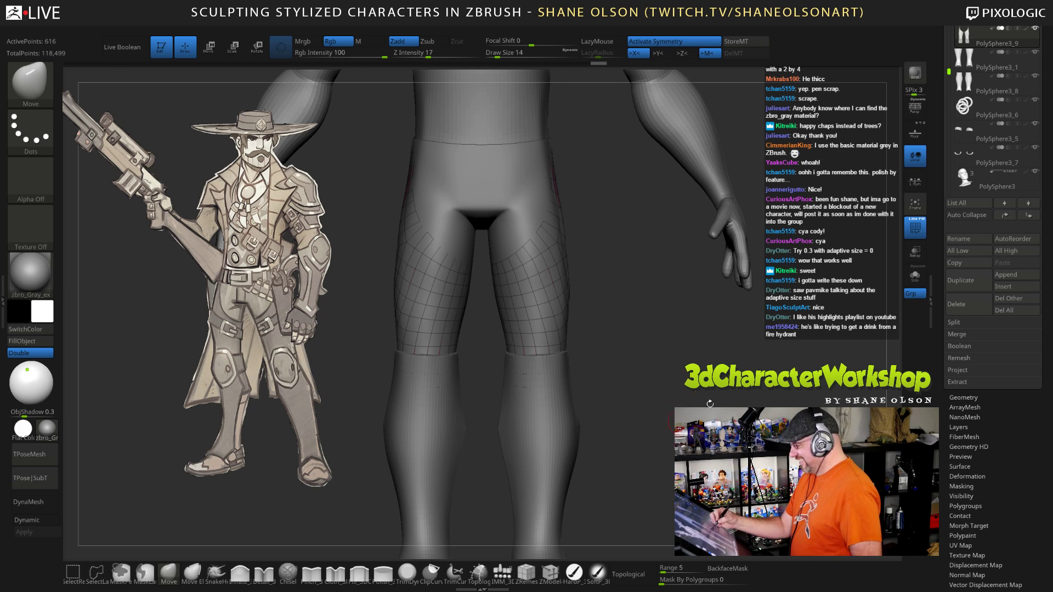
# Step: Open the Geometry EdgeLoop options and isolate the low-poly chaps layer from the rest of the character
pyautogui.scroll(-3, 964, 358)
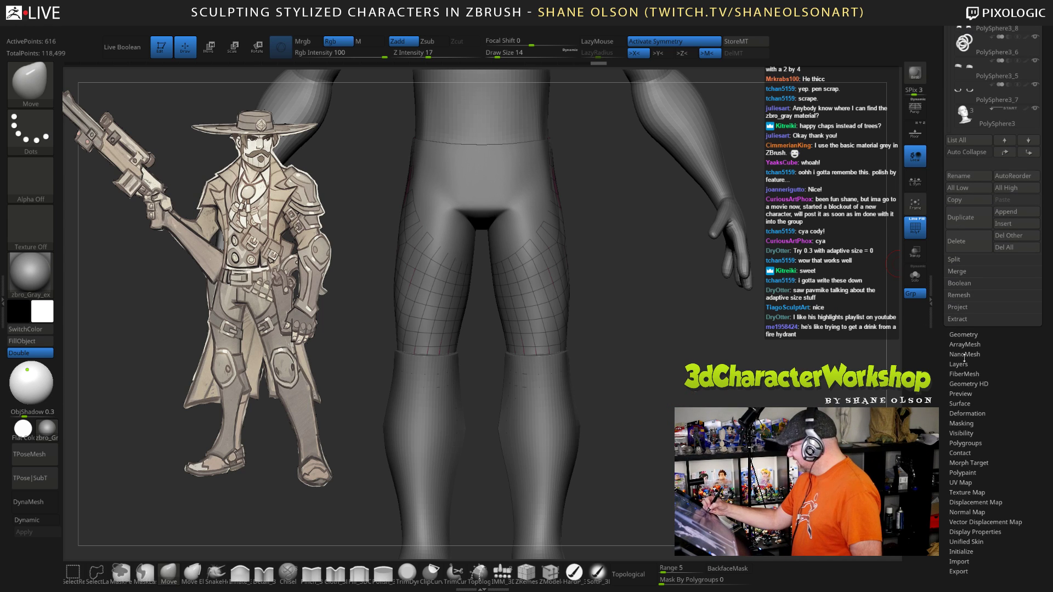
pyautogui.moveTo(945, 384); pyautogui.dragTo(945, 385)
pyautogui.click(960, 337)
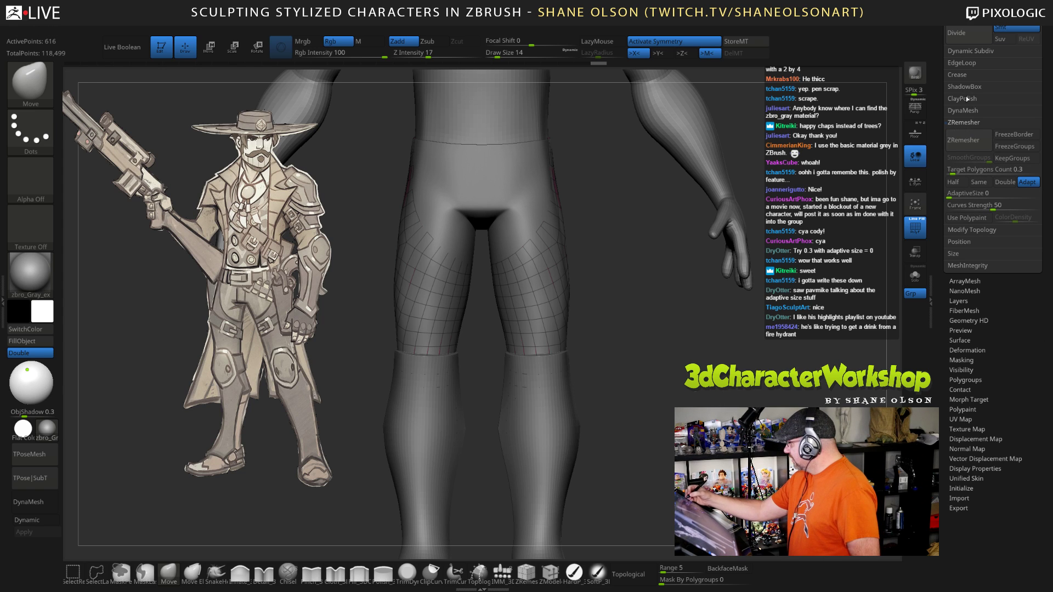
pyautogui.click(964, 123)
pyautogui.click(965, 63)
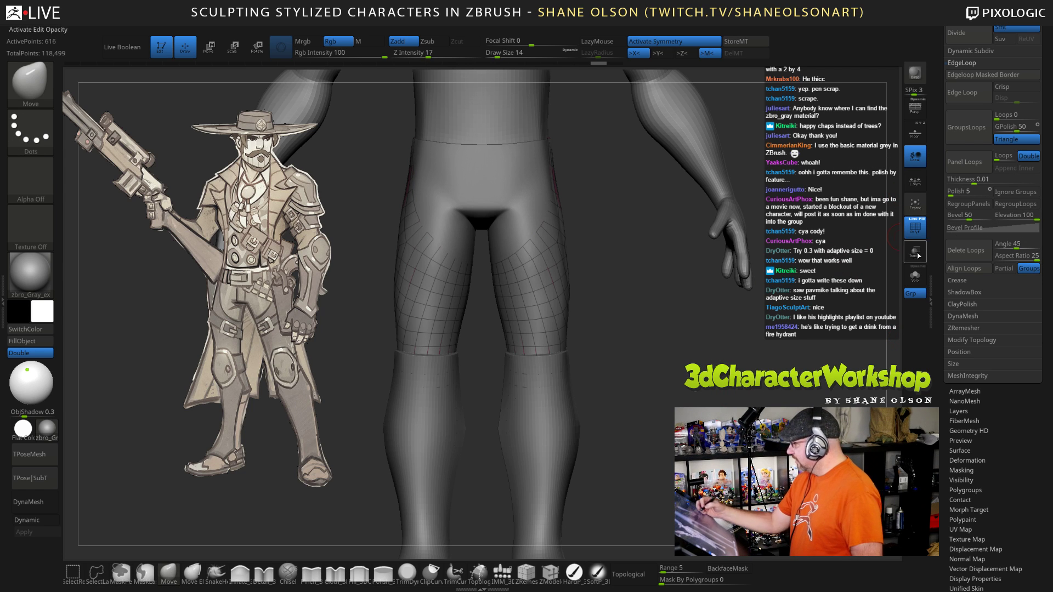
pyautogui.click(916, 277)
pyautogui.moveTo(757, 343); pyautogui.dragTo(806, 351)
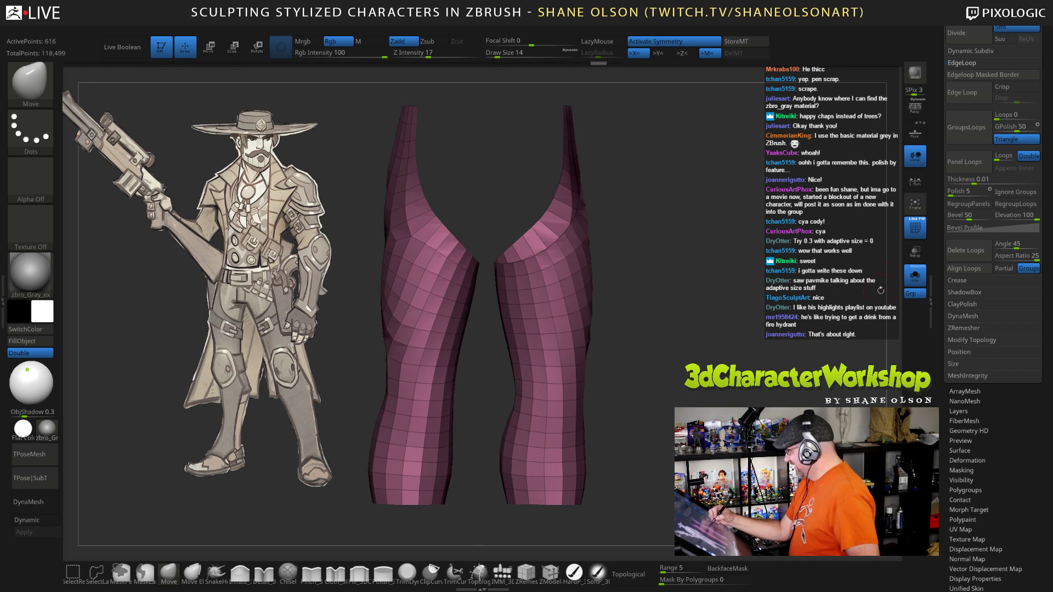
# Step: Turn off double-sided display and try Panel Loops on the chaps with Thickness 0.01 and 0.02155, undoing both attempts
pyautogui.click(967, 162)
pyautogui.moveTo(702, 383)
pyautogui.mouseDown()
pyautogui.moveTo(652, 400)
pyautogui.moveTo(712, 400)
pyautogui.moveTo(677, 396)
pyautogui.moveTo(697, 395)
pyautogui.mouseUp()
pyautogui.hotkey('ctrl', 'z')
pyautogui.click(34, 354)
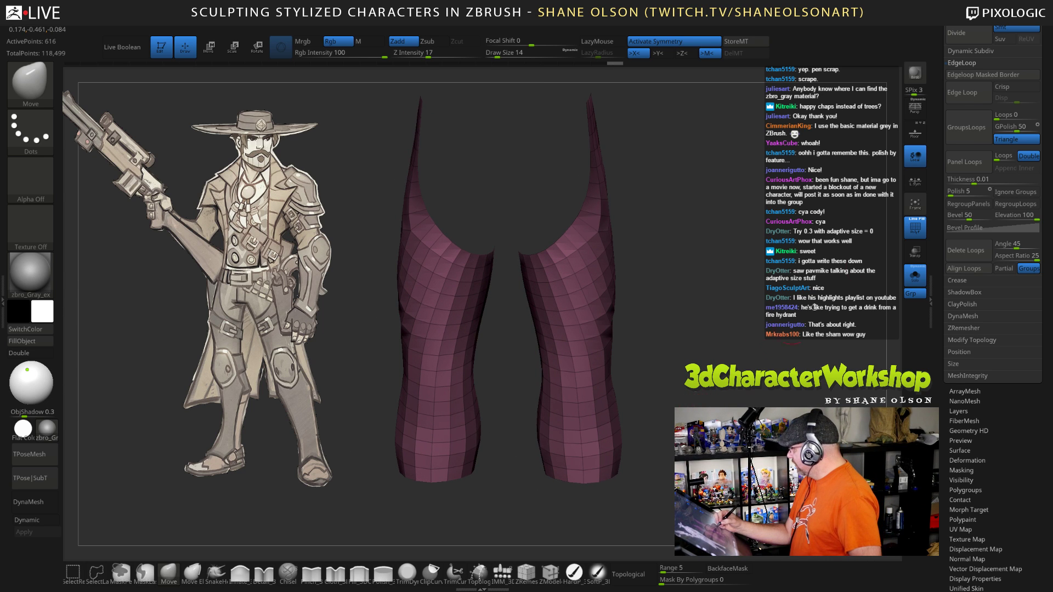
pyautogui.moveTo(974, 183); pyautogui.dragTo(979, 183)
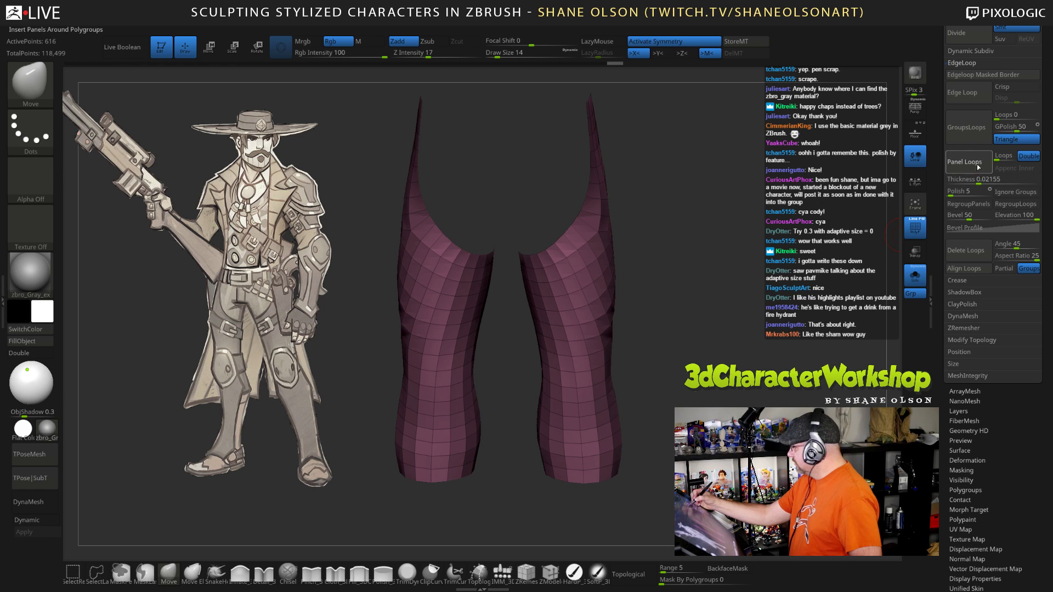
pyautogui.click(979, 167)
pyautogui.hotkey('ctrl', 'z')
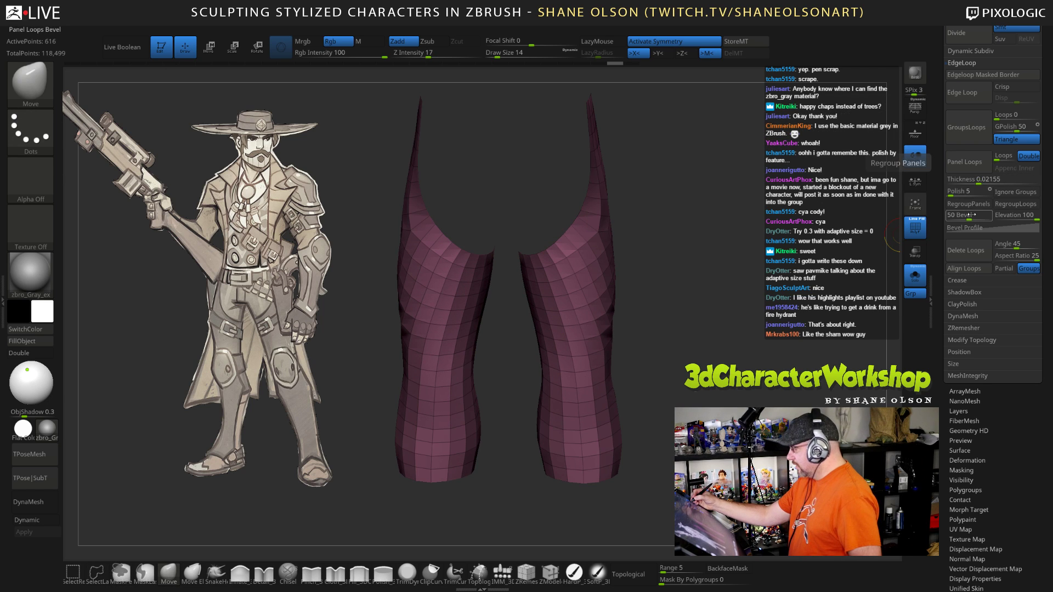
# Step: Set the Panel Loops Polish to 0, try thickening the chaps with Thickness 0.02155 and 0.00384, and undo the attempts
pyautogui.moveTo(963, 193); pyautogui.dragTo(953, 193)
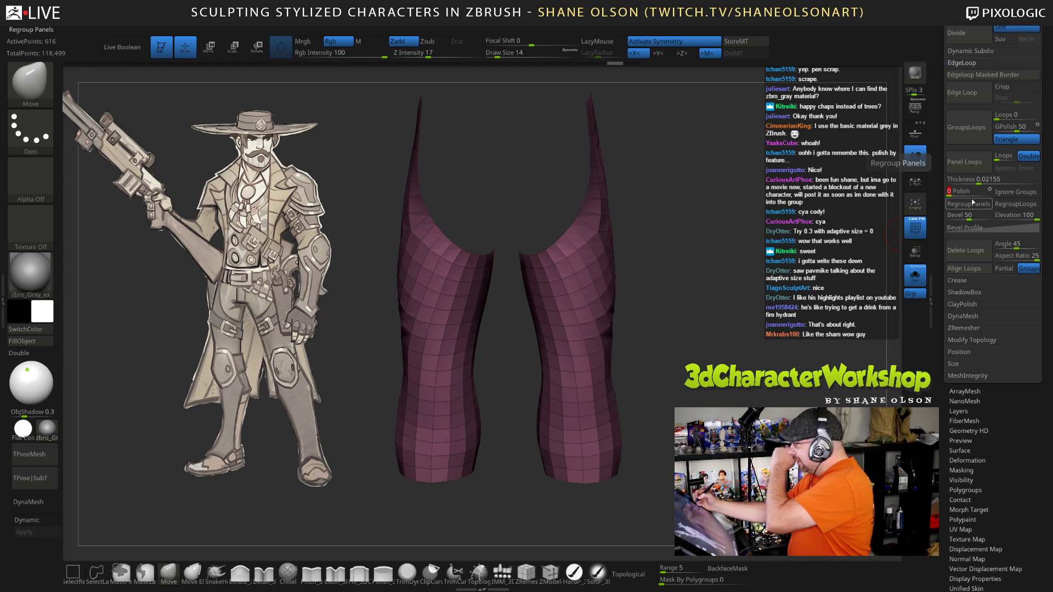
pyautogui.click(973, 180)
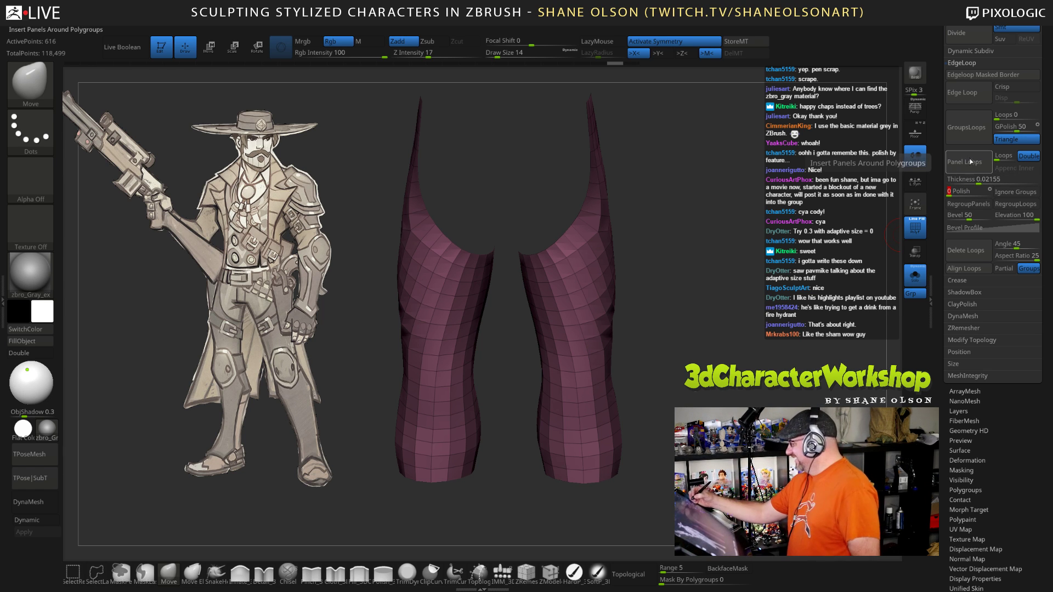
pyautogui.click(970, 162)
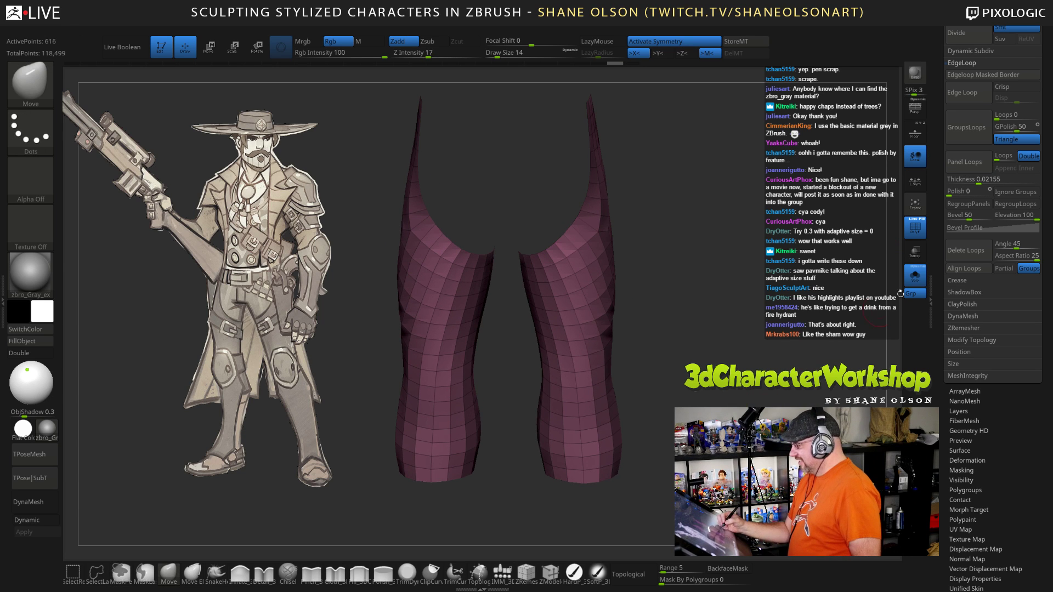
pyautogui.click(975, 179)
pyautogui.moveTo(979, 181); pyautogui.dragTo(971, 181)
pyautogui.click(972, 170)
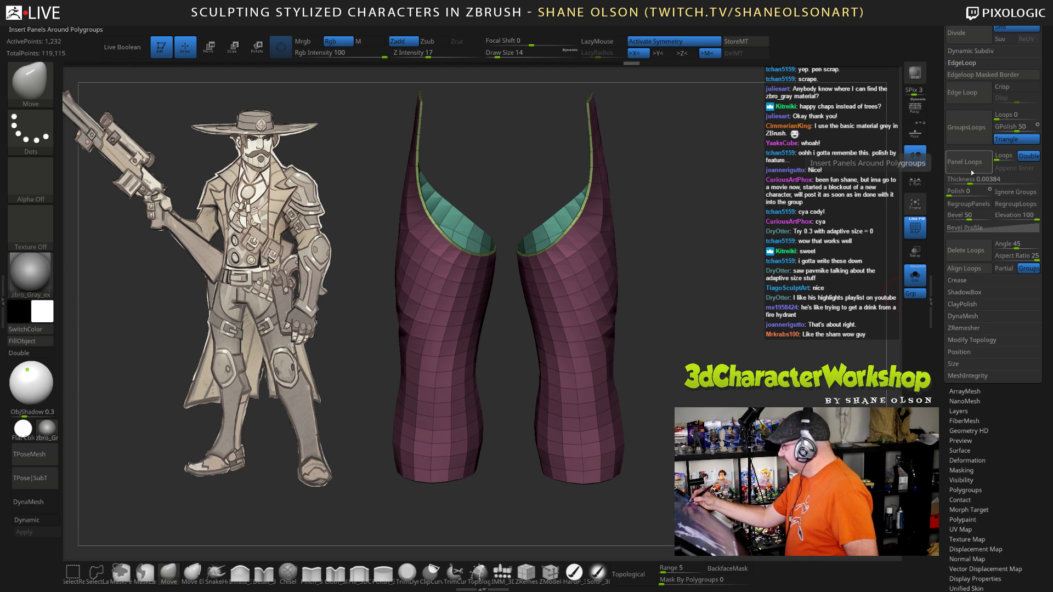
pyautogui.hotkey('ctrl', 'z')
# Step: Thicken the chaps using Panel Loops with a Thickness of 0.0094 and a Bevel of 0
pyautogui.click(963, 180)
pyautogui.write('0.0094')
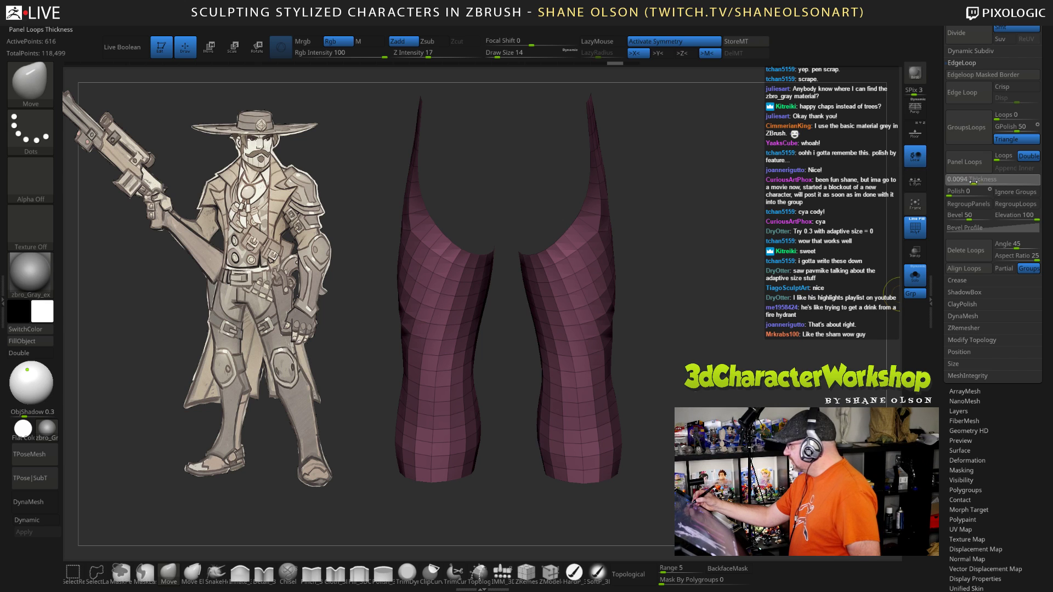
pyautogui.press('Return')
pyautogui.click(966, 162)
pyautogui.moveTo(747, 358); pyautogui.dragTo(779, 359)
pyautogui.hotkey('ctrl', 'z')
pyautogui.moveTo(969, 218); pyautogui.dragTo(944, 220)
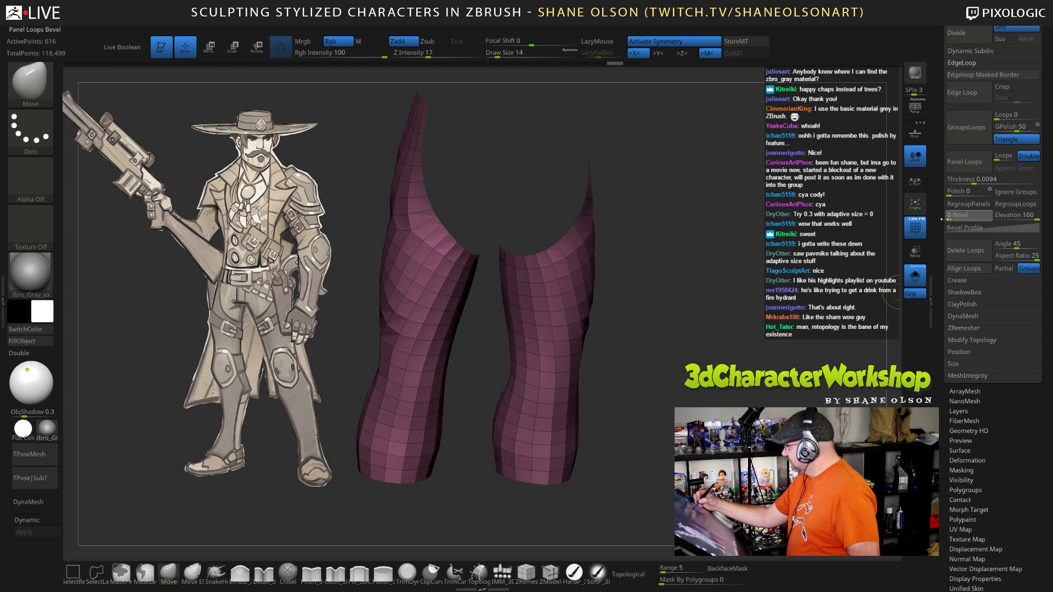
pyautogui.click(965, 161)
pyautogui.moveTo(740, 363); pyautogui.dragTo(709, 264)
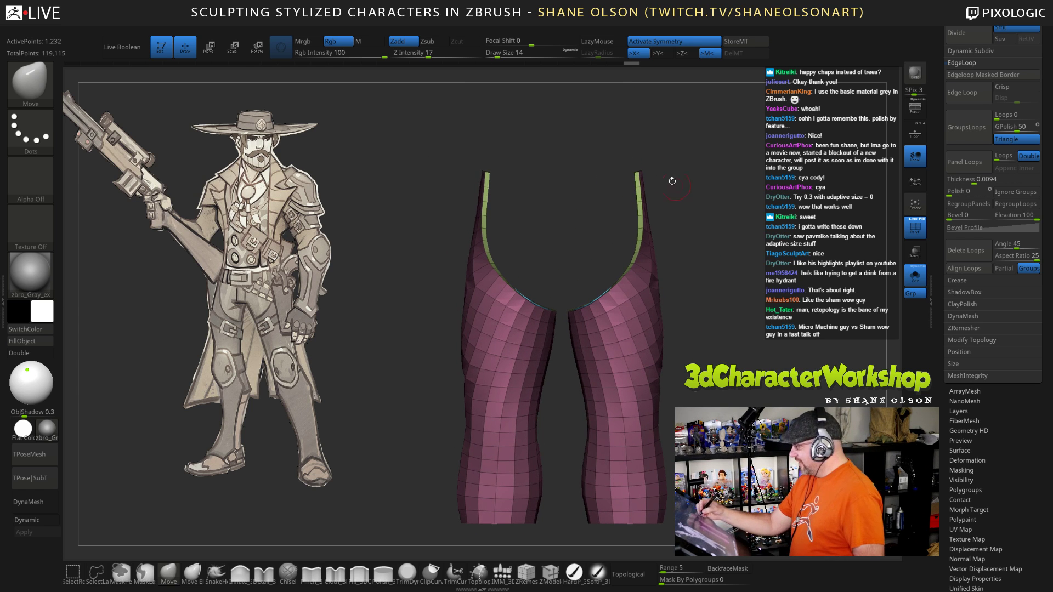
# Step: Isolate the edge faces at the upper tips of the chaps, assign them their own polygroup, and show the whole mesh again
pyautogui.moveTo(622, 144)
pyautogui.keyDown('ctrl'); pyautogui.keyDown('shift'); pyautogui.mouseDown()
pyautogui.moveTo(642, 176)
pyautogui.moveTo(667, 159)
pyautogui.mouseUp(); pyautogui.keyUp('shift'); pyautogui.keyUp('ctrl')
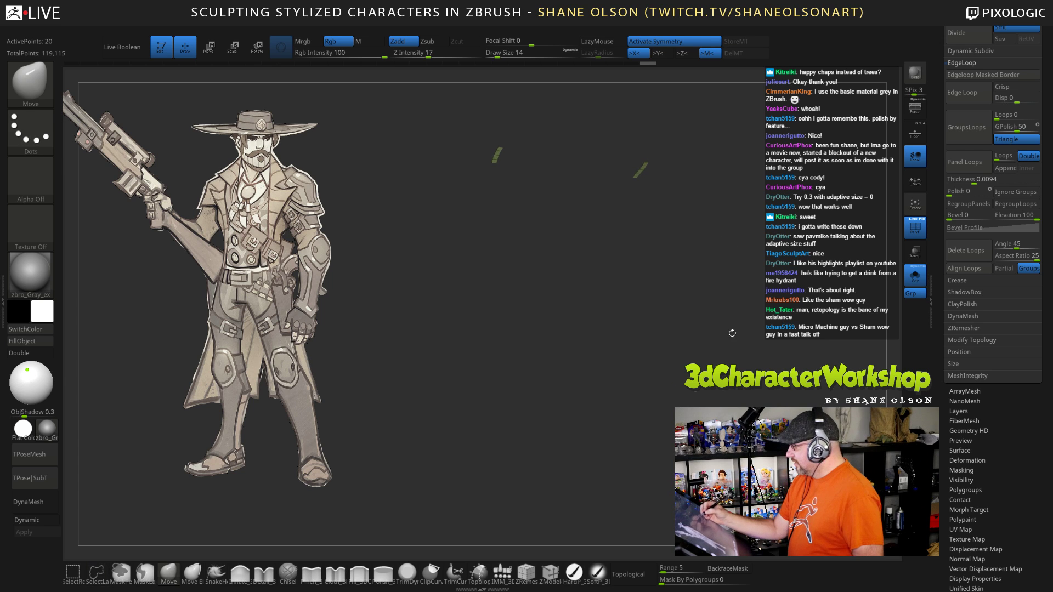
pyautogui.keyDown('alt'); pyautogui.moveTo(739, 283); pyautogui.dragTo(736, 306); pyautogui.keyUp('alt')
pyautogui.hotkey('ctrl', 'w')
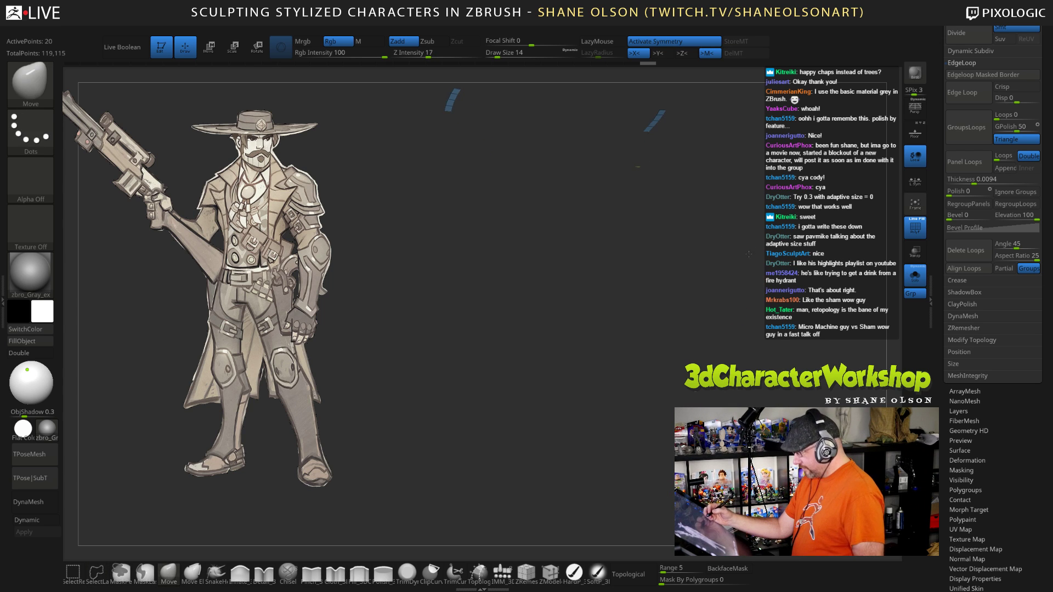
pyautogui.moveTo(774, 260)
pyautogui.keyDown('alt'); pyautogui.mouseDown()
pyautogui.moveTo(741, 368)
pyautogui.moveTo(801, 336)
pyautogui.moveTo(755, 331)
pyautogui.moveTo(747, 373)
pyautogui.moveTo(734, 316)
pyautogui.moveTo(720, 343)
pyautogui.moveTo(741, 291)
pyautogui.moveTo(729, 377)
pyautogui.mouseUp(); pyautogui.keyUp('alt')
pyautogui.keyDown('ctrl'); pyautogui.keyDown('shift'); pyautogui.click(757, 328); pyautogui.keyUp('shift'); pyautogui.keyUp('ctrl')
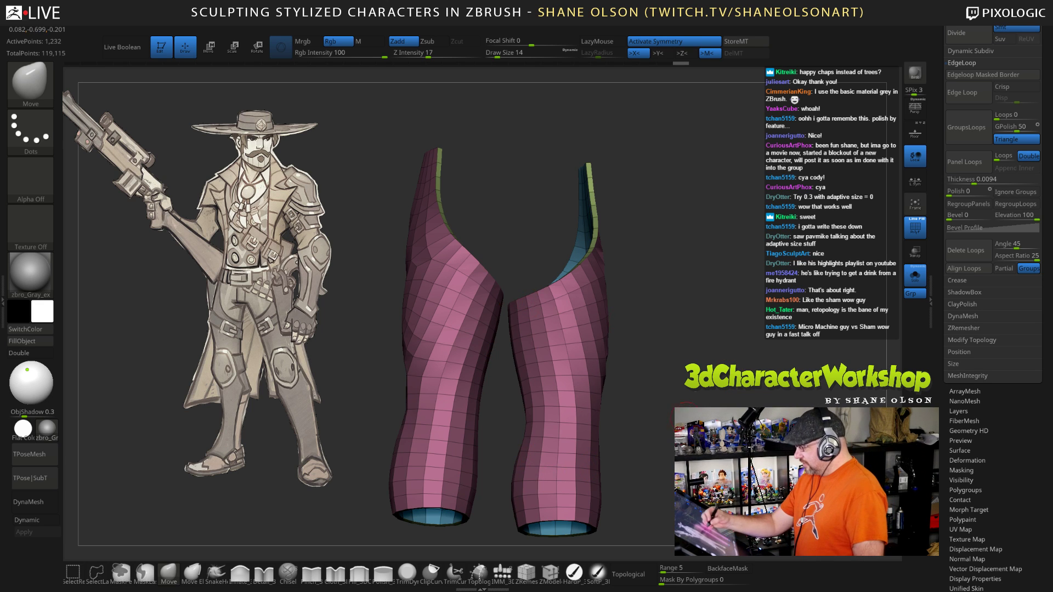
# Step: Inspect the thickened chaps, turn on Dynamic Subdivision smoothing for them, and show the rest of the character
pyautogui.moveTo(686, 417); pyautogui.dragTo(677, 319)
pyautogui.moveTo(684, 389); pyautogui.dragTo(600, 146)
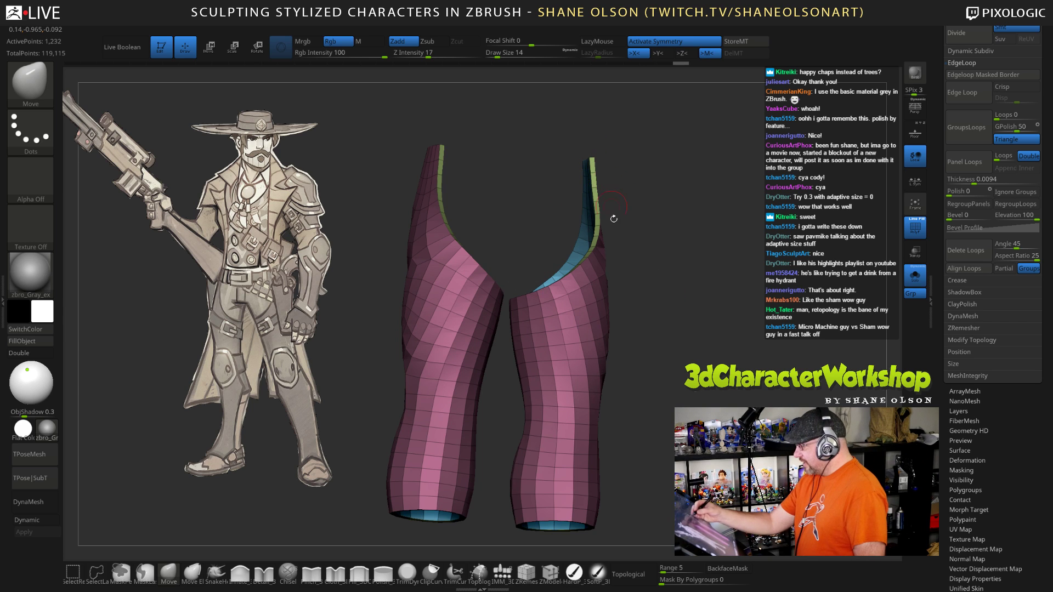
pyautogui.moveTo(708, 325); pyautogui.dragTo(699, 365)
pyautogui.moveTo(686, 255); pyautogui.dragTo(681, 288)
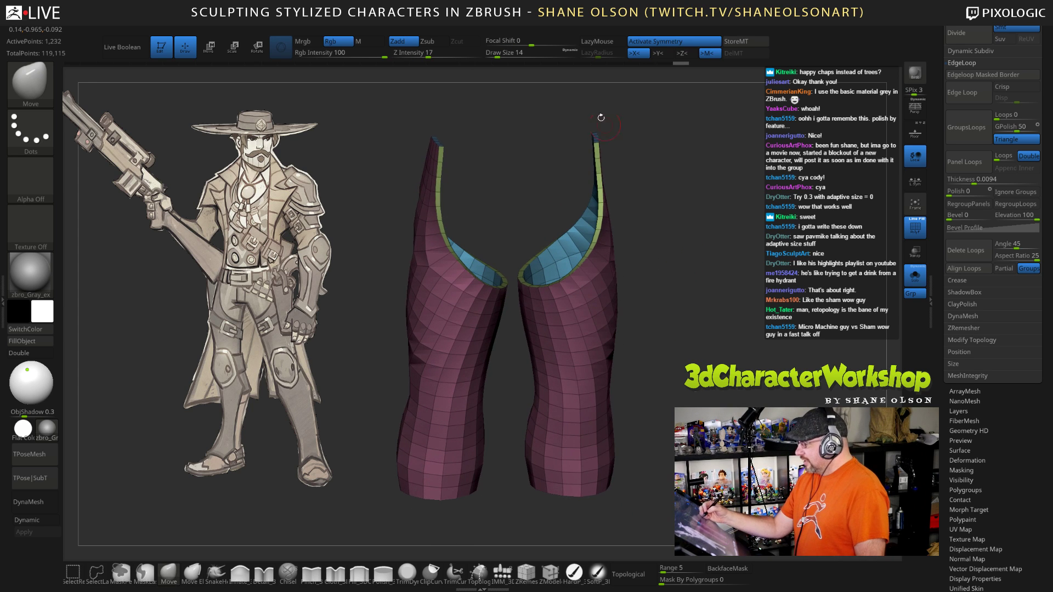
pyautogui.moveTo(709, 362); pyautogui.dragTo(707, 353)
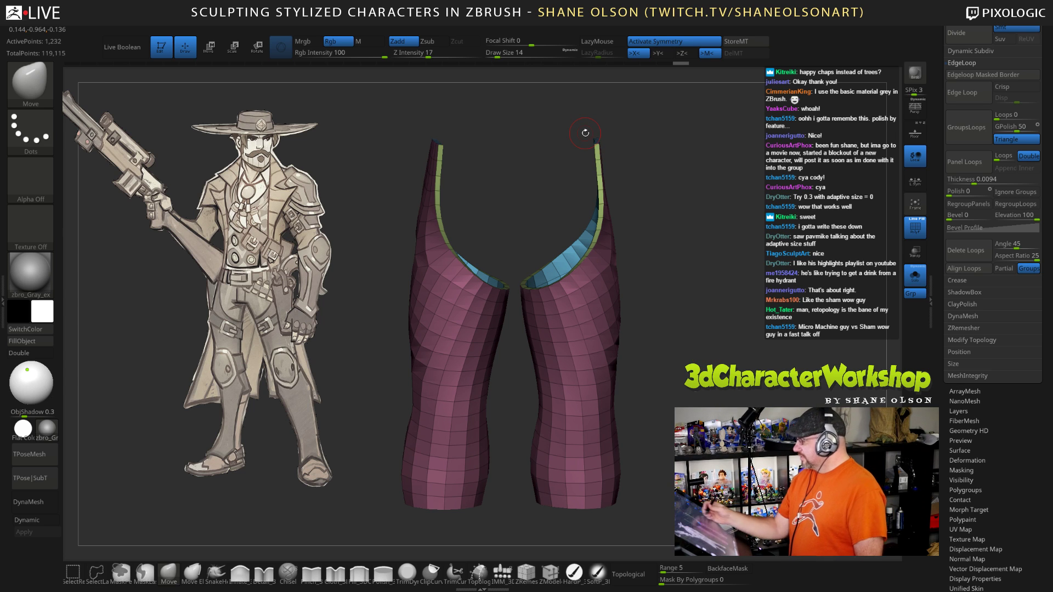
pyautogui.press('space')
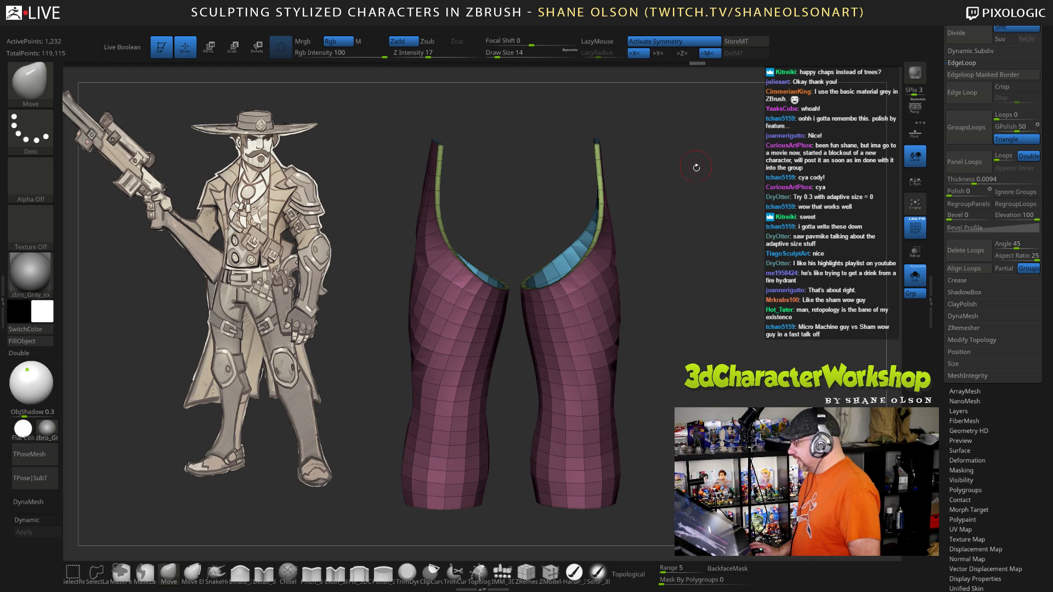
pyautogui.press('d')
pyautogui.moveTo(703, 210)
pyautogui.mouseDown()
pyautogui.moveTo(725, 211)
pyautogui.moveTo(698, 205)
pyautogui.mouseUp()
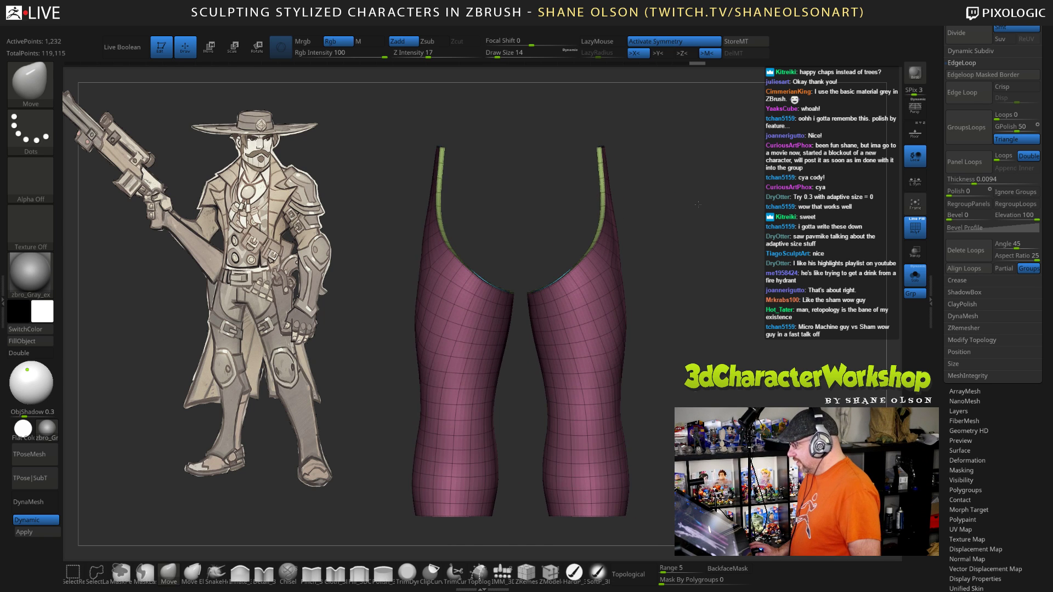
pyautogui.click(915, 276)
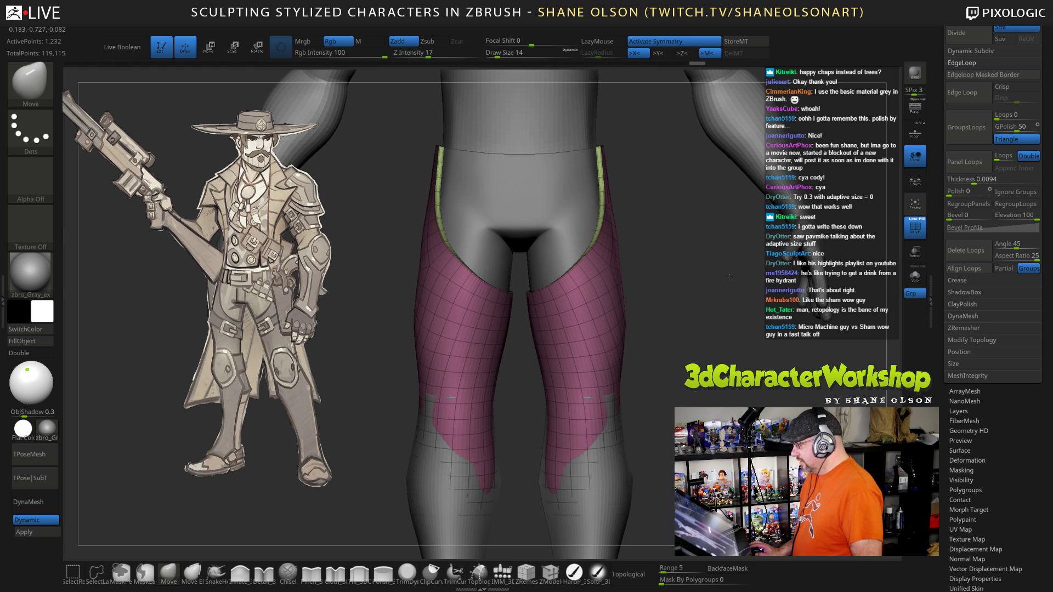
pyautogui.moveTo(695, 328)
pyautogui.keyDown('alt'); pyautogui.mouseDown()
pyautogui.moveTo(698, 297)
pyautogui.moveTo(679, 338)
pyautogui.moveTo(636, 338)
pyautogui.moveTo(716, 329)
pyautogui.moveTo(700, 316)
pyautogui.mouseUp(); pyautogui.keyUp('alt')
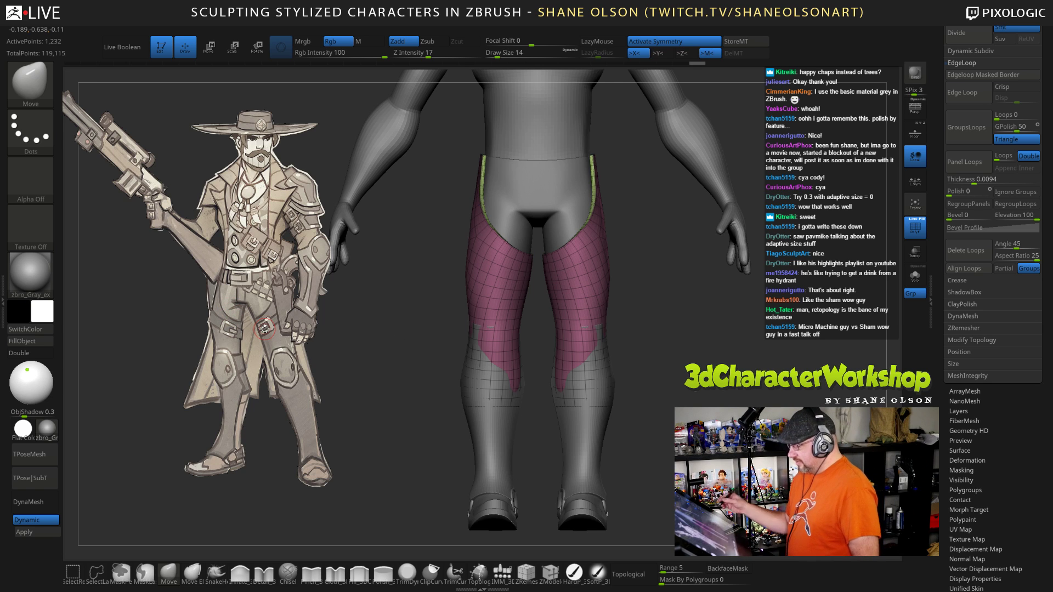
# Step: Adjust the upper front edge of the chaps around the inner thighs using the Move brush at Draw Size 62
pyautogui.press('s')
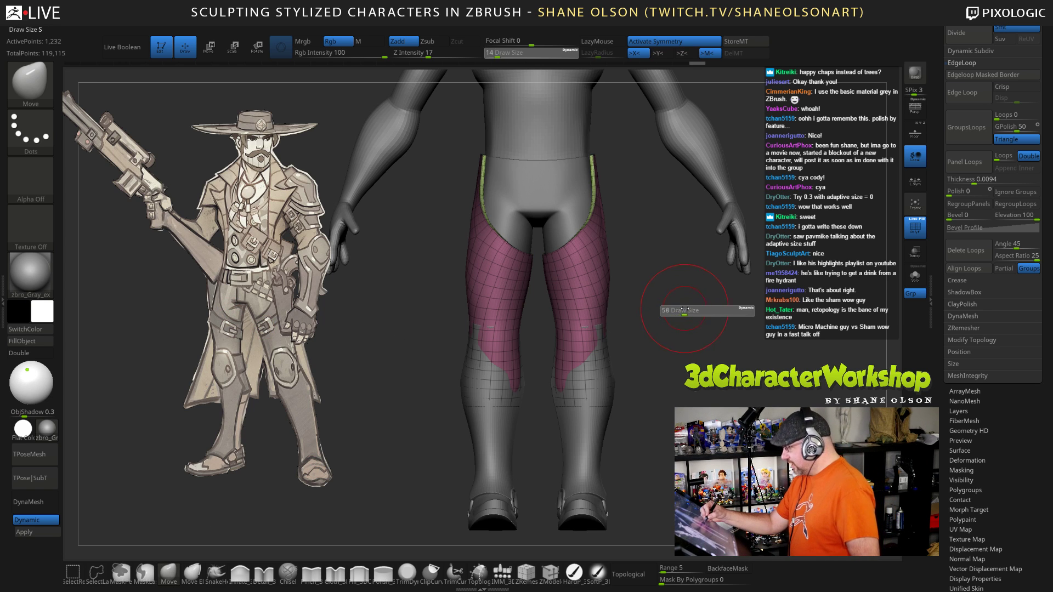
pyautogui.moveTo(685, 310); pyautogui.dragTo(687, 309)
pyautogui.moveTo(584, 231); pyautogui.dragTo(587, 232)
pyautogui.moveTo(590, 232); pyautogui.dragTo(608, 233, button='right')
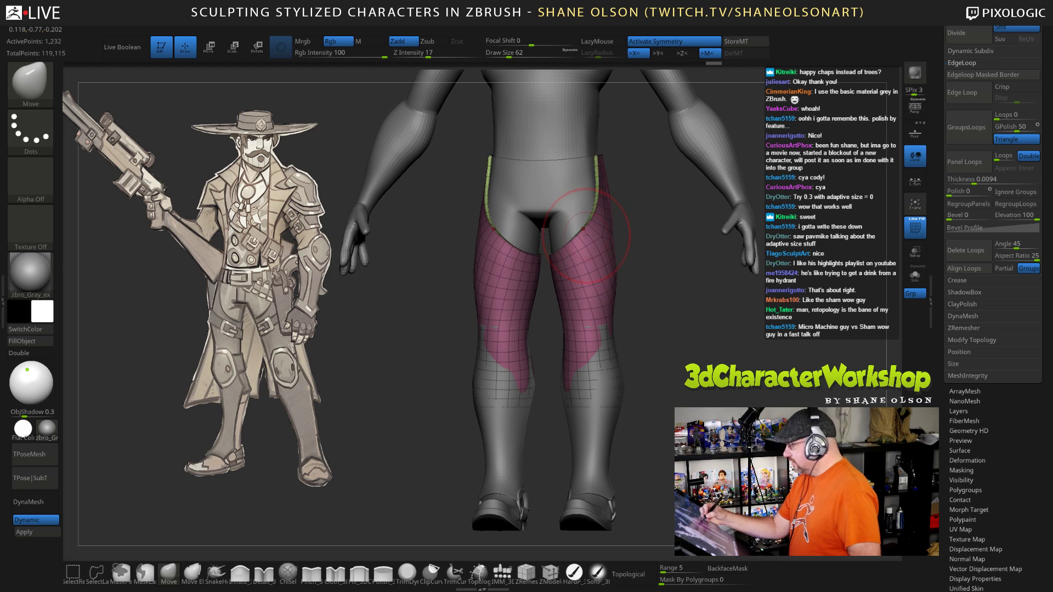
pyautogui.moveTo(581, 234); pyautogui.dragTo(587, 231)
pyautogui.moveTo(625, 238)
pyautogui.mouseDown(button='right')
pyautogui.moveTo(642, 266)
pyautogui.moveTo(614, 237)
pyautogui.moveTo(580, 231)
pyautogui.mouseUp(button='right')
pyautogui.moveTo(723, 374)
pyautogui.mouseDown(button='right')
pyautogui.moveTo(581, 325)
pyautogui.moveTo(566, 305)
pyautogui.moveTo(526, 373)
pyautogui.moveTo(706, 401)
pyautogui.moveTo(699, 393)
pyautogui.mouseUp(button='right')
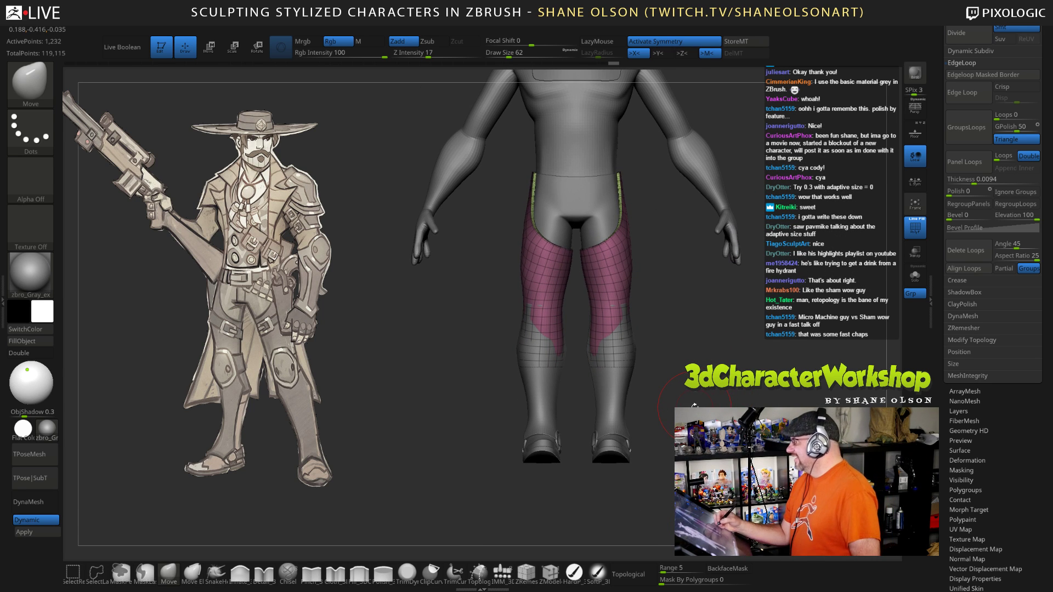
# Step: Adjust the lower part of the chaps behind the calves using the Move brush at Draw Size 114
pyautogui.moveTo(702, 405); pyautogui.dragTo(717, 355, button='right')
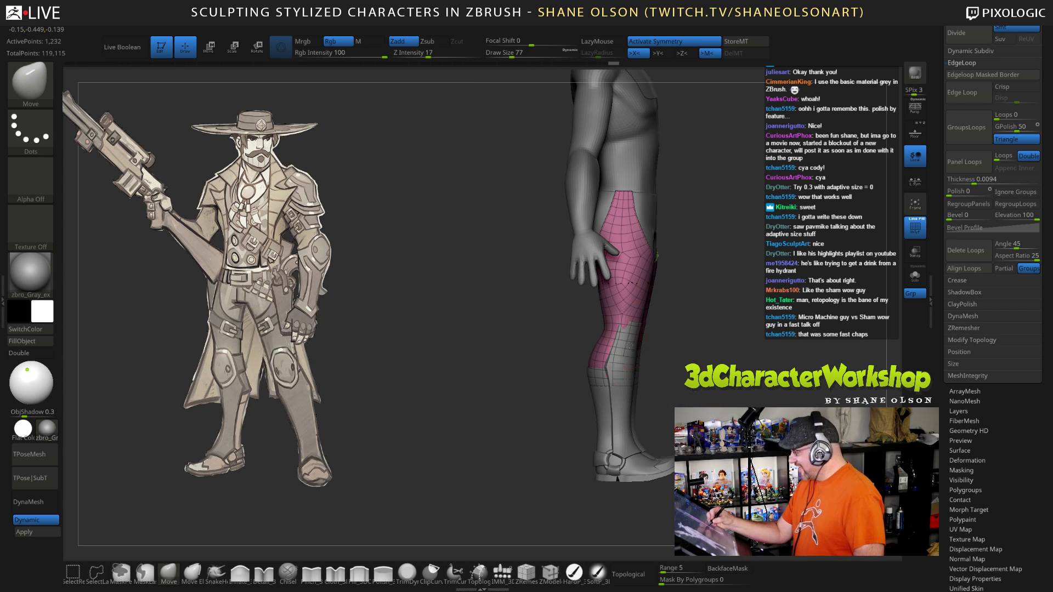
pyautogui.moveTo(628, 363); pyautogui.dragTo(695, 371, button='right')
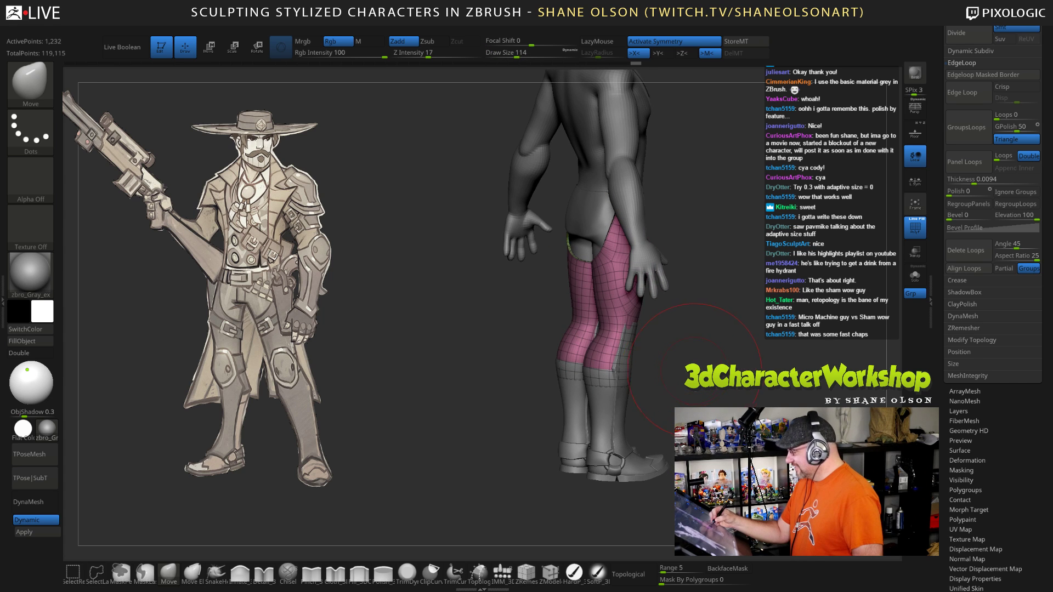
pyautogui.moveTo(601, 375)
pyautogui.mouseDown(button='right')
pyautogui.moveTo(625, 373)
pyautogui.moveTo(576, 365)
pyautogui.moveTo(625, 360)
pyautogui.moveTo(617, 367)
pyautogui.moveTo(626, 382)
pyautogui.mouseUp(button='right')
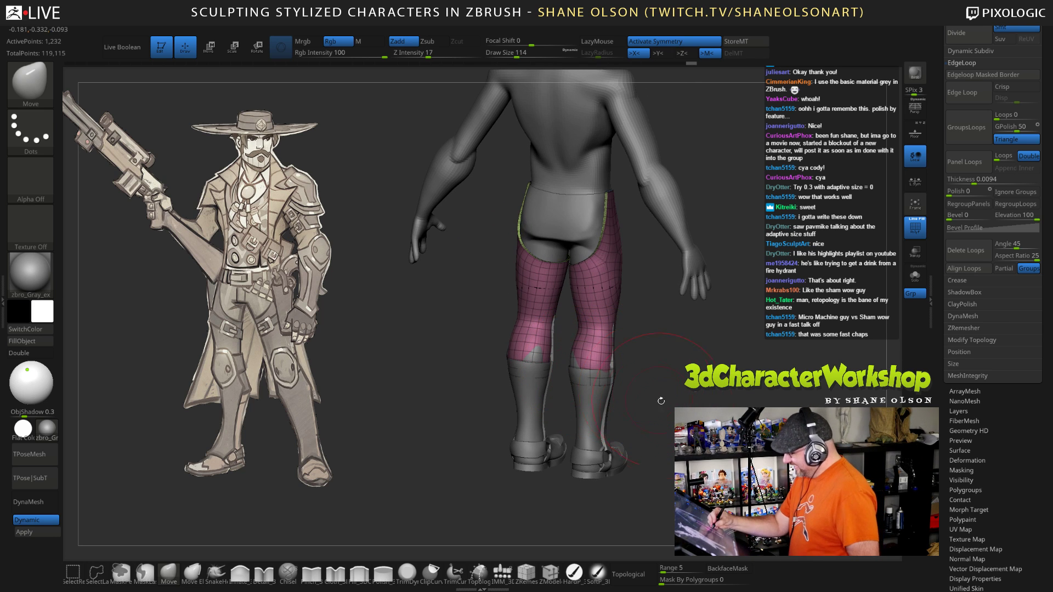
pyautogui.moveTo(626, 390); pyautogui.dragTo(649, 401)
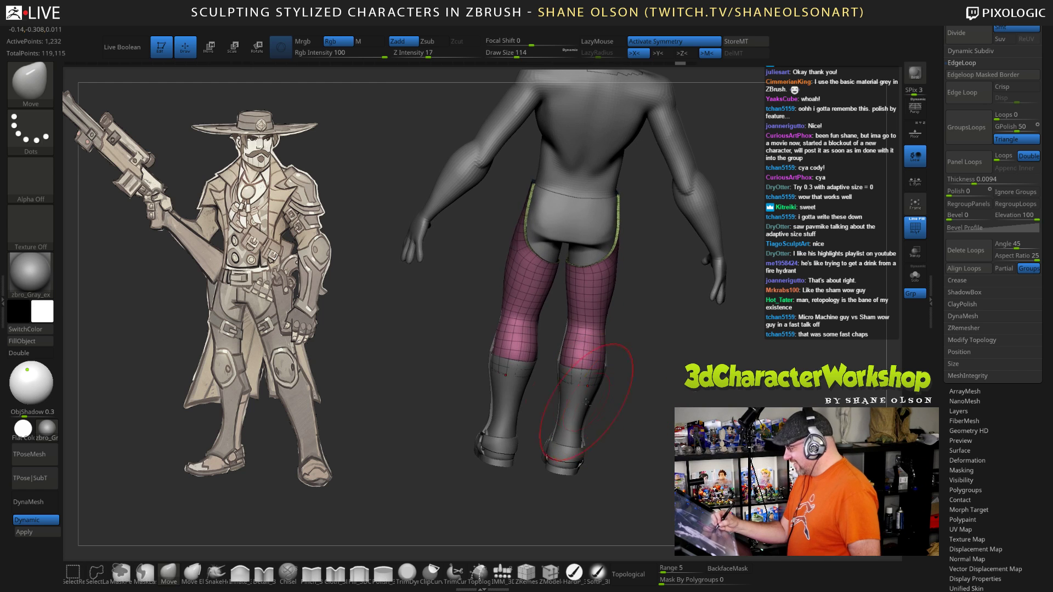
# Step: Select the boots and the shin guards, hide the polygroup wireframe, and compare the legs with the concept art
pyautogui.keyDown('alt'); pyautogui.click(580, 390); pyautogui.keyUp('alt')
pyautogui.moveTo(610, 384)
pyautogui.mouseDown(button='right')
pyautogui.moveTo(625, 379)
pyautogui.moveTo(636, 403)
pyautogui.moveTo(713, 351)
pyautogui.moveTo(690, 332)
pyautogui.moveTo(598, 366)
pyautogui.moveTo(578, 362)
pyautogui.moveTo(641, 381)
pyautogui.moveTo(630, 395)
pyautogui.moveTo(713, 379)
pyautogui.moveTo(682, 342)
pyautogui.mouseUp(button='right')
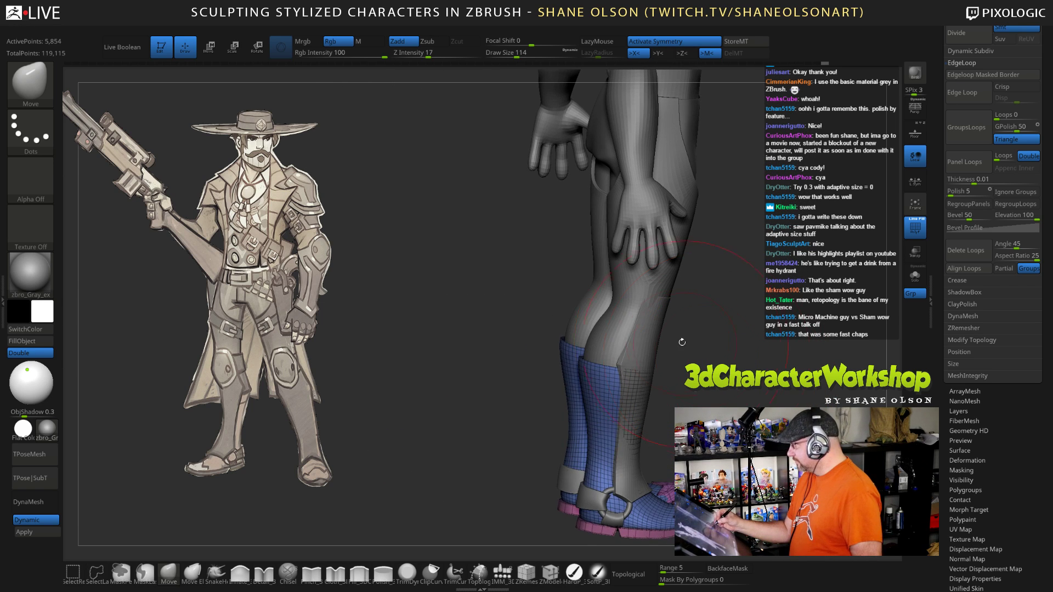
pyautogui.keyDown('alt'); pyautogui.click(652, 343); pyautogui.keyUp('alt')
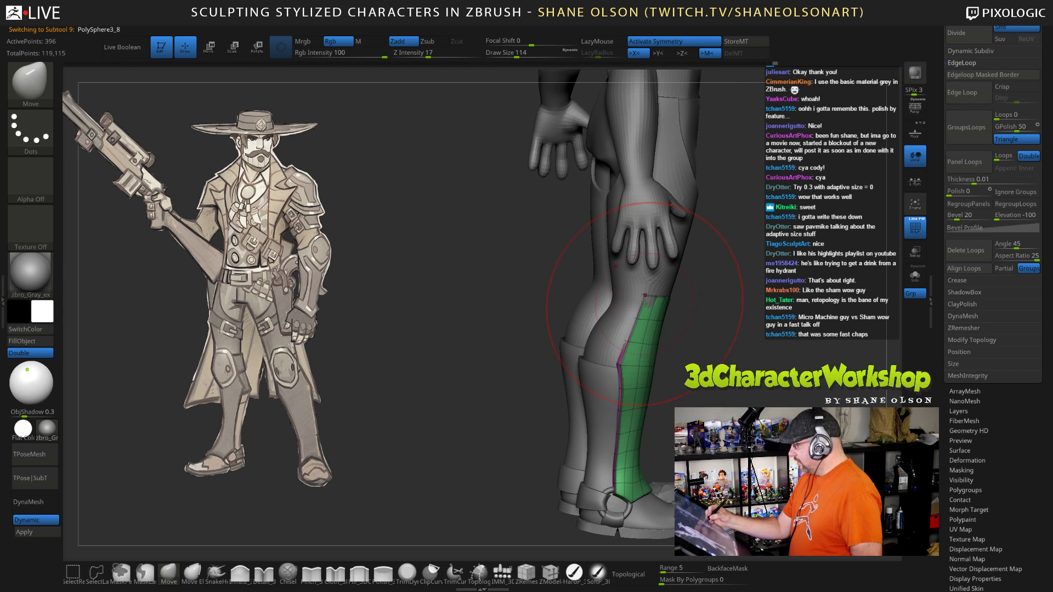
pyautogui.moveTo(738, 370); pyautogui.dragTo(663, 306, button='right')
pyautogui.moveTo(748, 308); pyautogui.dragTo(745, 363, button='right')
pyautogui.hotkey('shift', 'f')
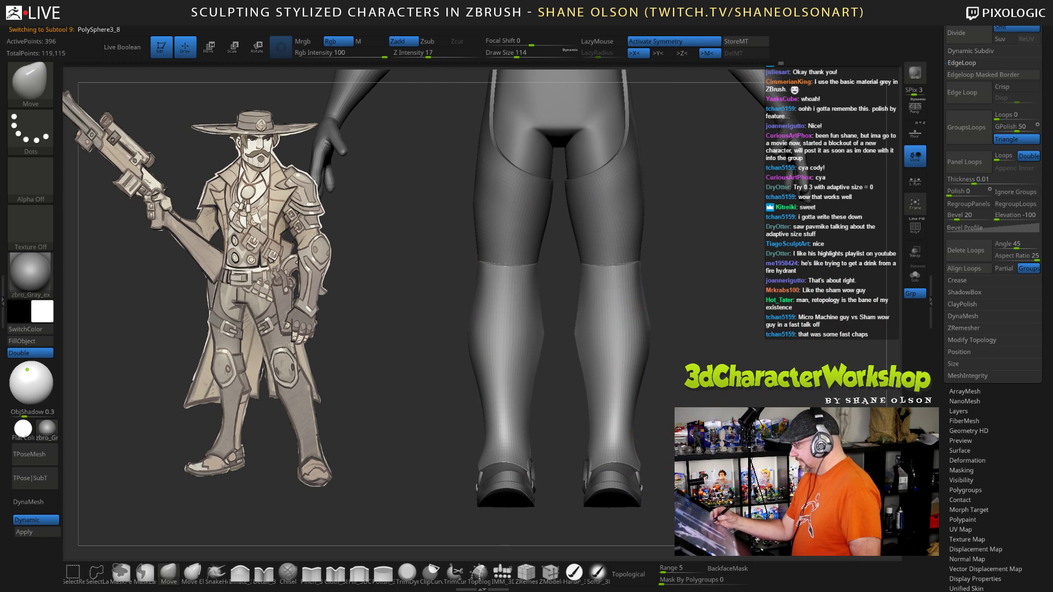
pyautogui.press('f')
pyautogui.moveTo(714, 379)
pyautogui.mouseDown()
pyautogui.moveTo(807, 386)
pyautogui.moveTo(715, 391)
pyautogui.moveTo(700, 417)
pyautogui.moveTo(872, 428)
pyautogui.moveTo(694, 427)
pyautogui.moveTo(873, 451)
pyautogui.moveTo(776, 449)
pyautogui.mouseUp()
pyautogui.keyDown('alt'); pyautogui.moveTo(706, 400); pyautogui.dragTo(690, 401); pyautogui.keyUp('alt')
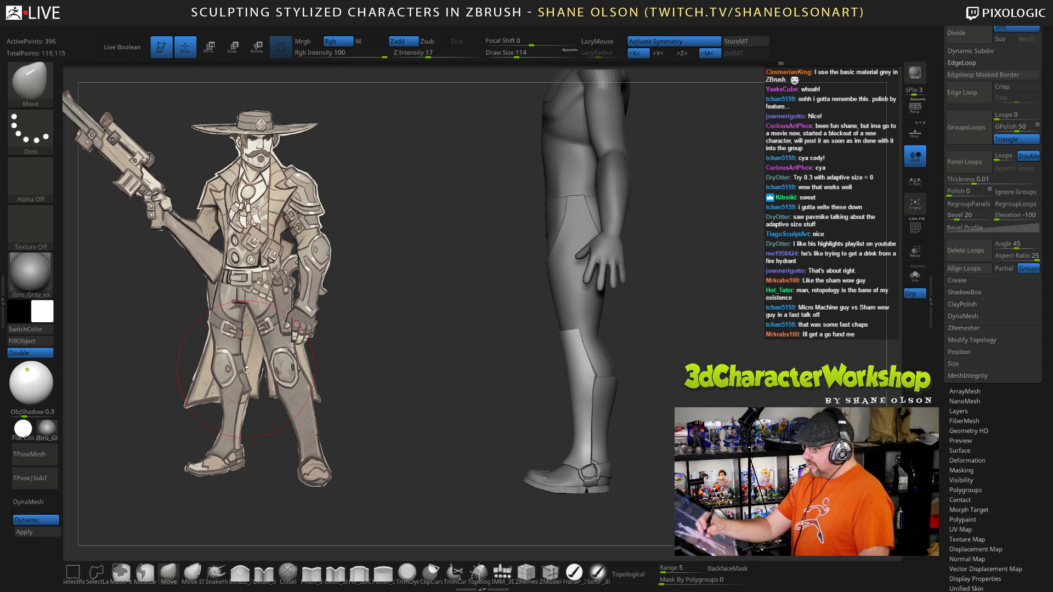
pyautogui.keyDown('alt'); pyautogui.moveTo(701, 397); pyautogui.dragTo(691, 413); pyautogui.keyUp('alt')
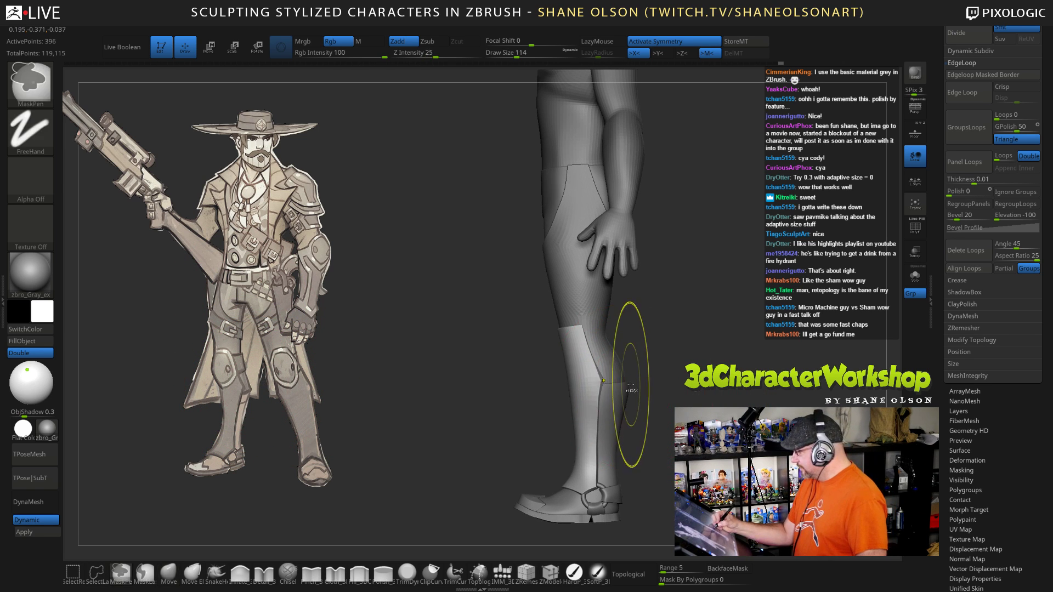
# Step: Select the chaps and reshape their lower back edge behind the calves using the Move brush at Draw Size 69
pyautogui.keyDown('alt'); pyautogui.click(624, 380); pyautogui.keyUp('alt')
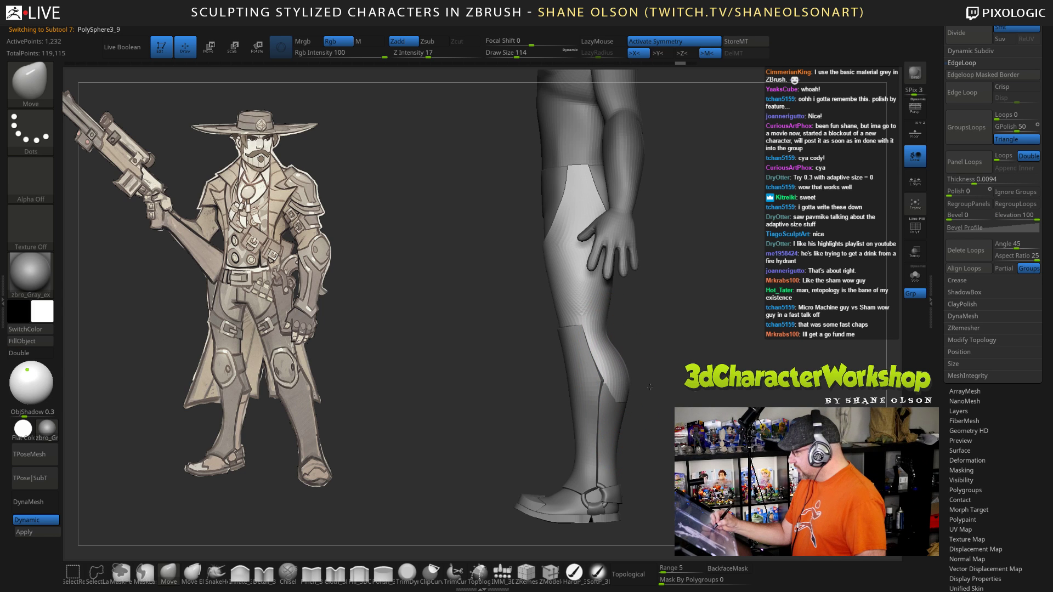
pyautogui.moveTo(649, 384); pyautogui.dragTo(641, 444)
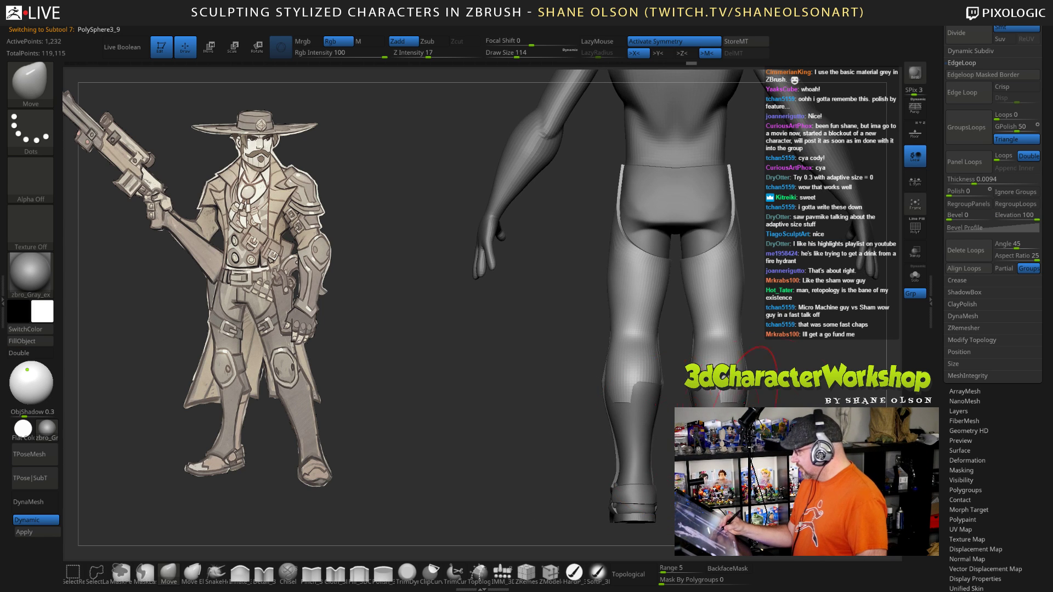
pyautogui.moveTo(768, 428)
pyautogui.mouseDown()
pyautogui.moveTo(708, 408)
pyautogui.moveTo(719, 394)
pyautogui.mouseUp()
pyautogui.press('s')
pyautogui.moveTo(551, 405)
pyautogui.mouseDown()
pyautogui.moveTo(544, 407)
pyautogui.moveTo(572, 381)
pyautogui.moveTo(562, 369)
pyautogui.mouseUp()
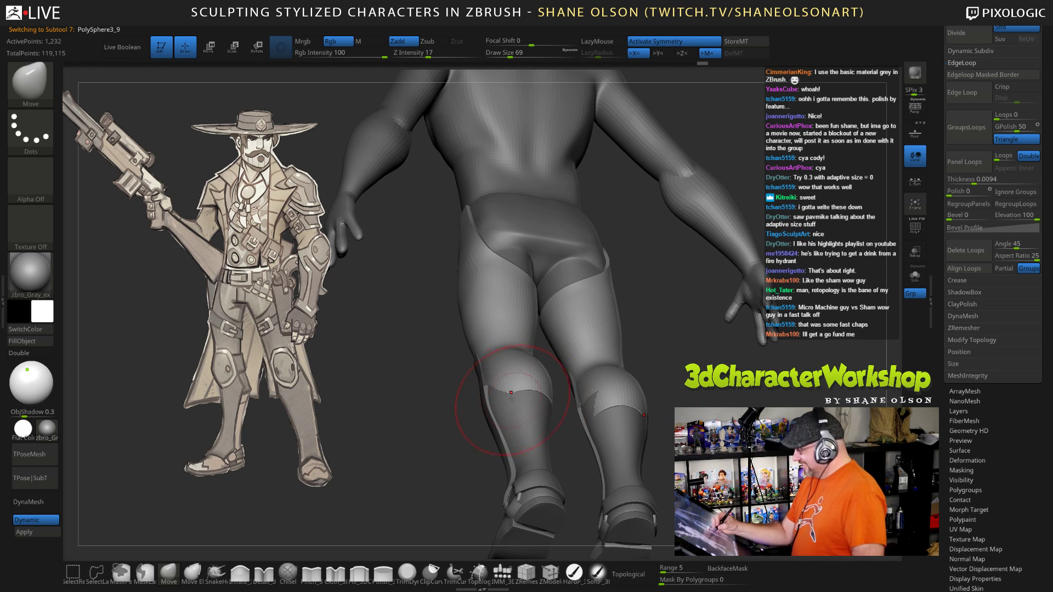
pyautogui.moveTo(470, 413)
pyautogui.mouseDown()
pyautogui.moveTo(483, 388)
pyautogui.moveTo(485, 402)
pyautogui.mouseUp()
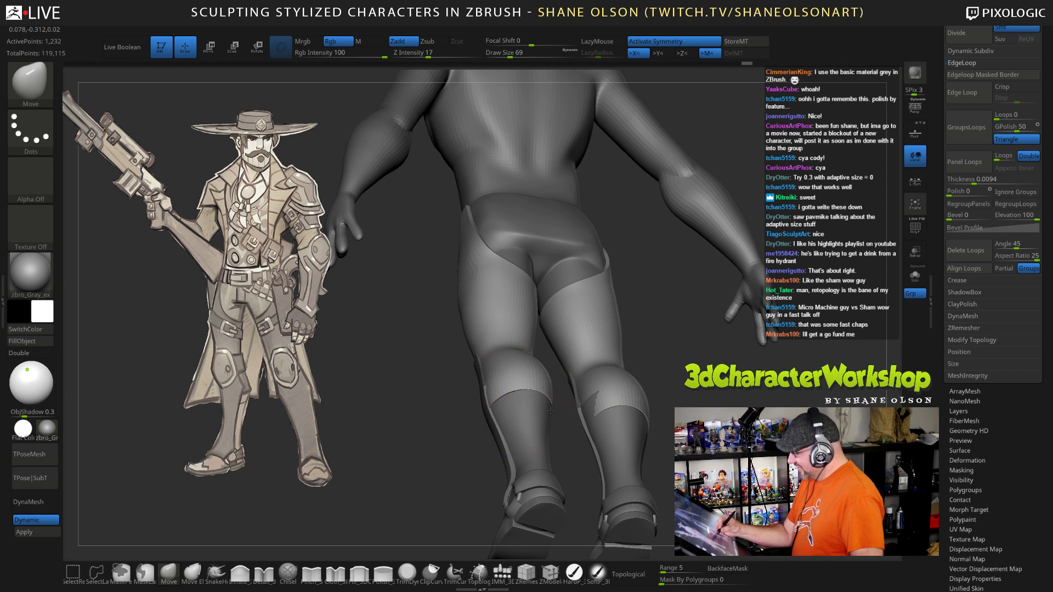
pyautogui.moveTo(551, 410); pyautogui.dragTo(533, 388)
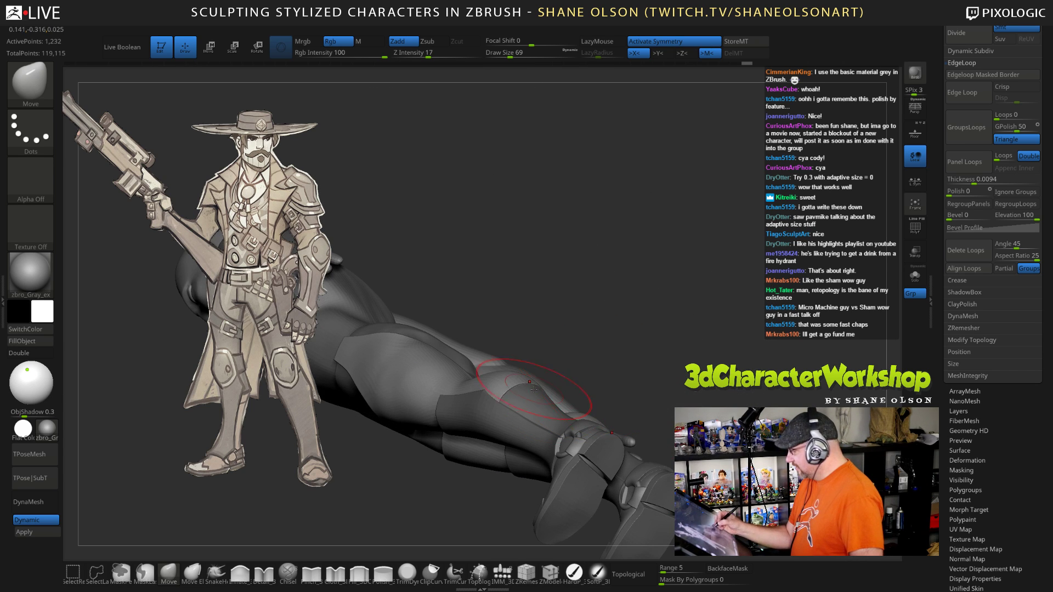
pyautogui.moveTo(629, 336)
pyautogui.keyDown('shift'); pyautogui.mouseDown()
pyautogui.moveTo(684, 331)
pyautogui.moveTo(682, 368)
pyautogui.moveTo(700, 355)
pyautogui.moveTo(727, 360)
pyautogui.mouseUp(); pyautogui.keyUp('shift')
# Step: Refine the fit of the chaps' lower edge around the calves using the Move brush at Draw Size 82
pyautogui.hotkey('shift', 'f')
pyautogui.hotkey('shift', 'f')
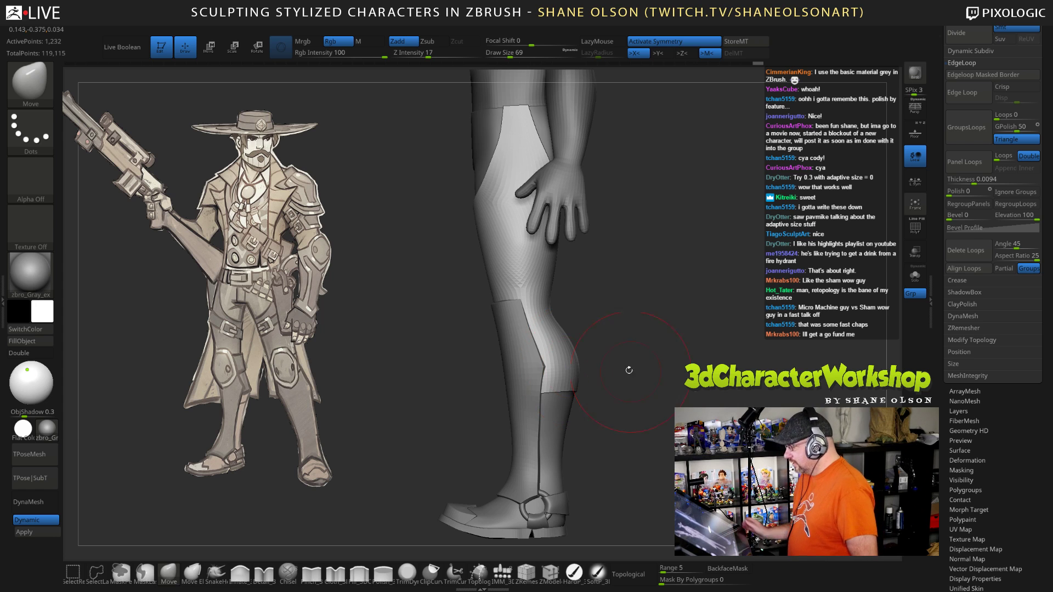
pyautogui.moveTo(644, 314)
pyautogui.keyDown('alt'); pyautogui.mouseDown()
pyautogui.moveTo(669, 346)
pyautogui.moveTo(691, 330)
pyautogui.moveTo(695, 310)
pyautogui.mouseUp(); pyautogui.keyUp('alt')
pyautogui.press('s')
pyautogui.click(691, 327)
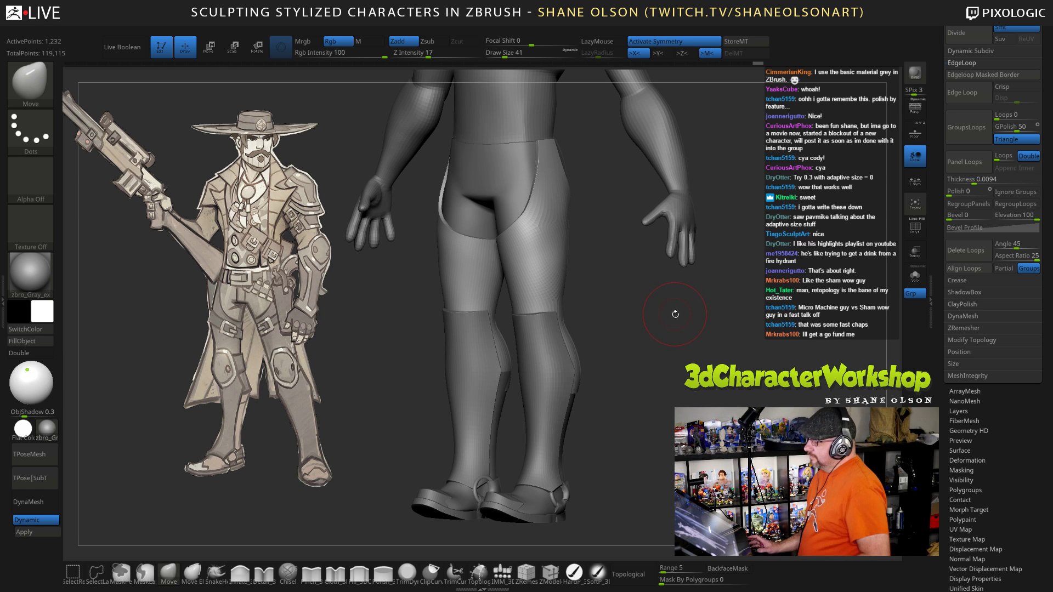
pyautogui.moveTo(675, 314); pyautogui.dragTo(751, 339)
pyautogui.press('s')
pyautogui.moveTo(646, 388)
pyautogui.mouseDown()
pyautogui.moveTo(634, 383)
pyautogui.moveTo(643, 360)
pyautogui.moveTo(653, 362)
pyautogui.moveTo(635, 394)
pyautogui.mouseUp()
pyautogui.keyDown('shift'); pyautogui.moveTo(629, 384); pyautogui.dragTo(609, 396); pyautogui.keyUp('shift')
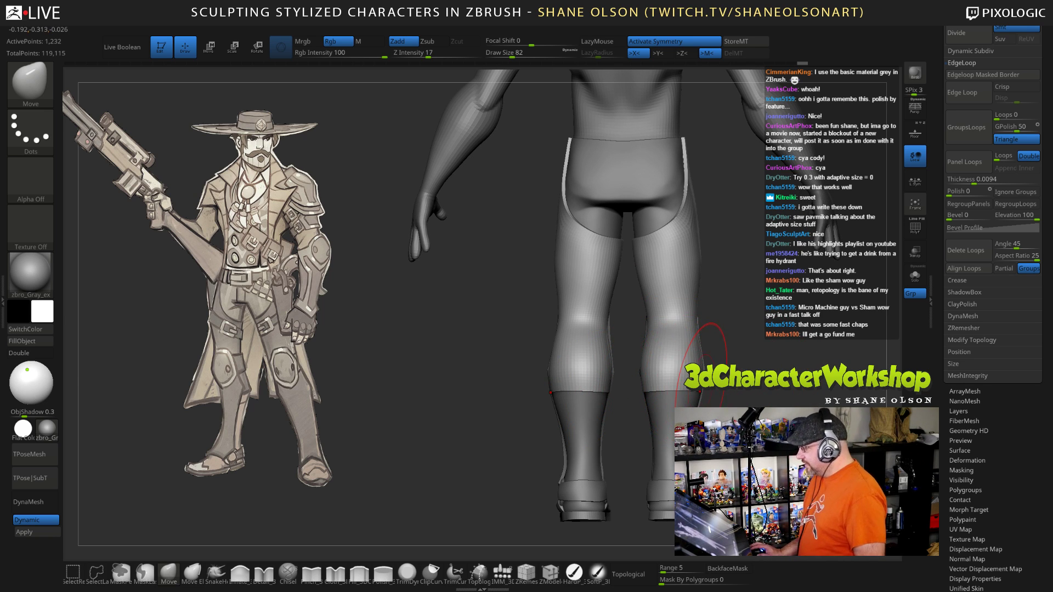
# Step: Try slanting the chaps' lower edge across the backs of the calves, and undo the change
pyautogui.moveTo(701, 363)
pyautogui.mouseDown()
pyautogui.moveTo(700, 350)
pyautogui.moveTo(645, 341)
pyautogui.mouseUp()
pyautogui.hotkey('ctrl', 'z')
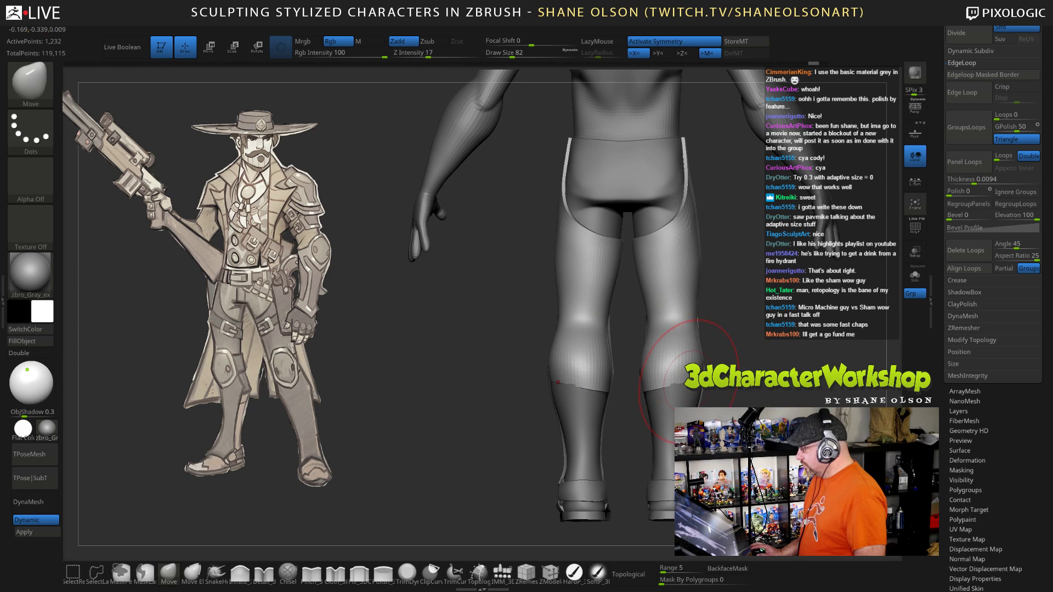
pyautogui.hotkey('ctrl', 'z')
# Step: Show the polygroup wireframe, isolate the outer surface of the chaps, and delete the hidden inner and edge faces
pyautogui.moveTo(730, 379); pyautogui.dragTo(738, 377)
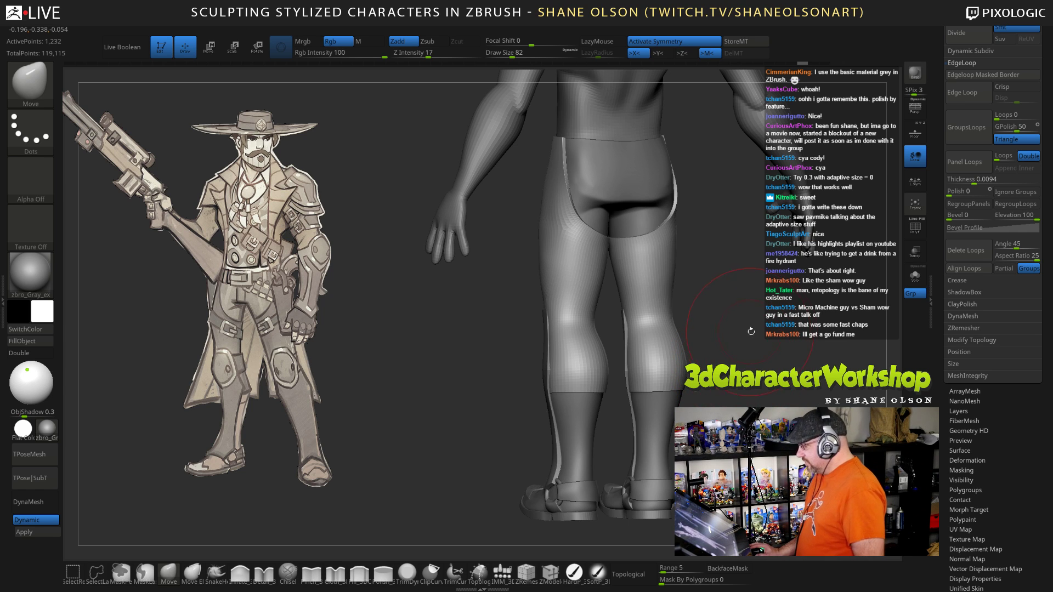
pyautogui.press('s')
pyautogui.moveTo(751, 332)
pyautogui.mouseDown()
pyautogui.moveTo(743, 363)
pyautogui.moveTo(729, 300)
pyautogui.mouseUp()
pyautogui.hotkey('shift', 'f')
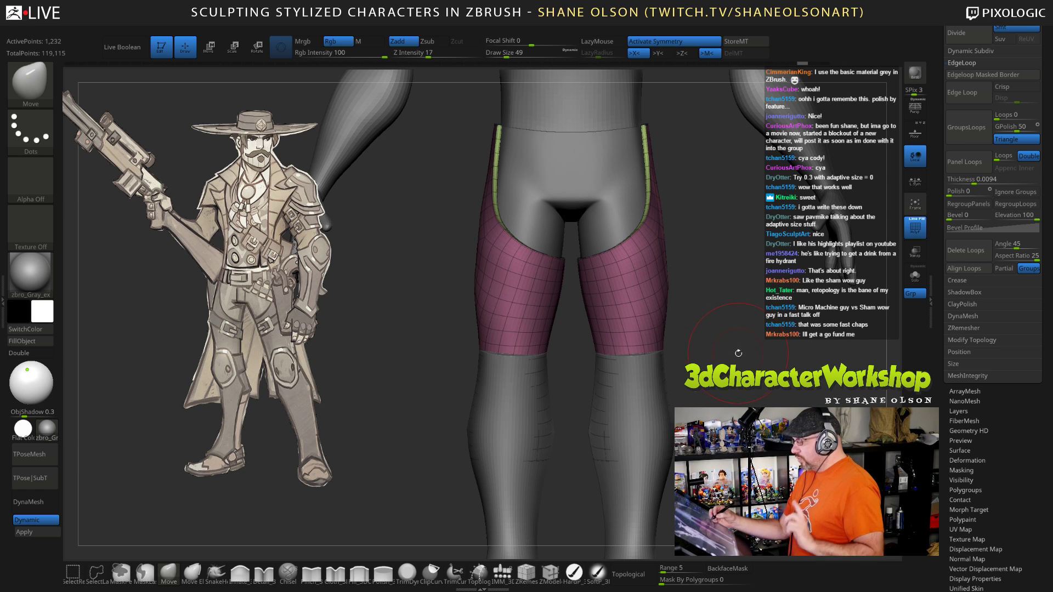
pyautogui.moveTo(750, 304)
pyautogui.mouseDown()
pyautogui.moveTo(674, 288)
pyautogui.moveTo(683, 307)
pyautogui.mouseUp()
pyautogui.hotkey('ctrl', 'shift')
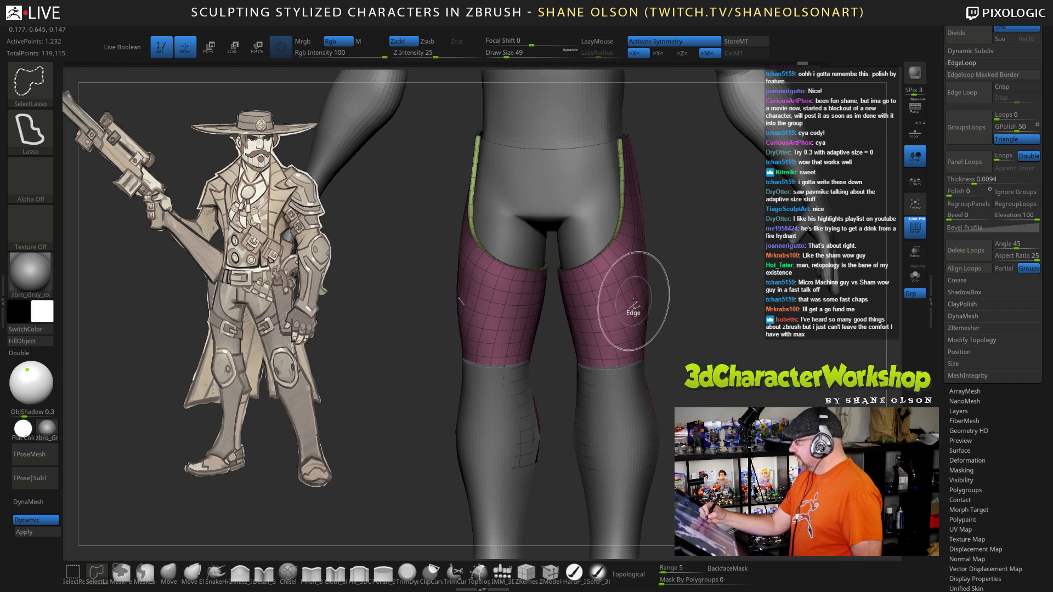
pyautogui.keyDown('ctrl'); pyautogui.keyDown('shift'); pyautogui.click(634, 305); pyautogui.keyUp('shift'); pyautogui.keyUp('ctrl')
pyautogui.moveTo(687, 404)
pyautogui.mouseDown()
pyautogui.moveTo(744, 406)
pyautogui.moveTo(676, 403)
pyautogui.moveTo(707, 398)
pyautogui.moveTo(697, 394)
pyautogui.mouseUp()
pyautogui.press('space')
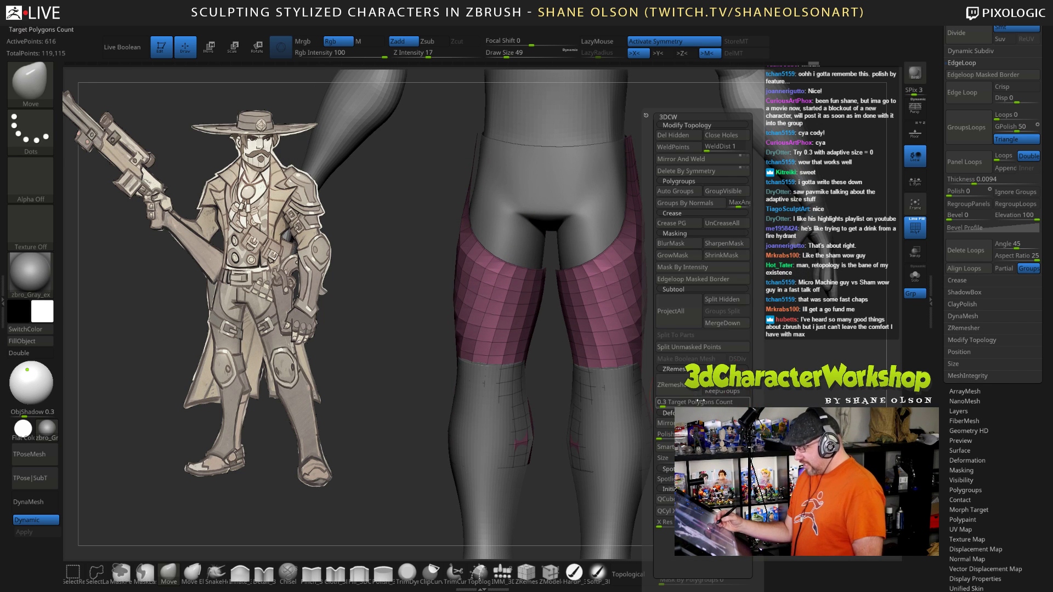
pyautogui.click(678, 135)
# Step: Hide the lowest row of polygons behind the calves on the chaps, delete it, and restore the smoothed Dynamic Subdivision display
pyautogui.moveTo(768, 404); pyautogui.dragTo(658, 415)
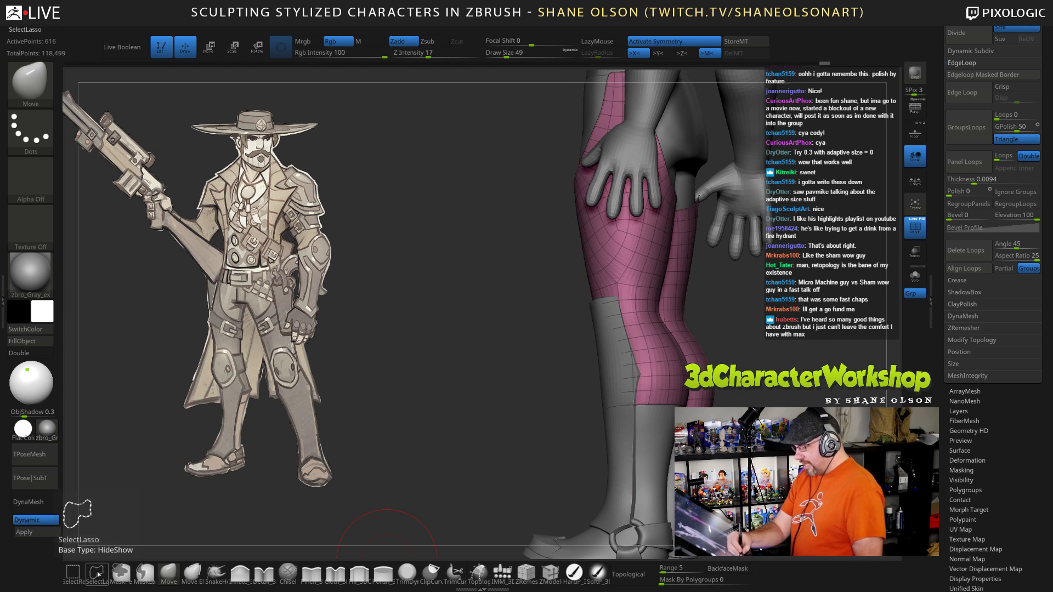
pyautogui.moveTo(494, 439); pyautogui.dragTo(479, 440)
pyautogui.moveTo(776, 438); pyautogui.dragTo(763, 439)
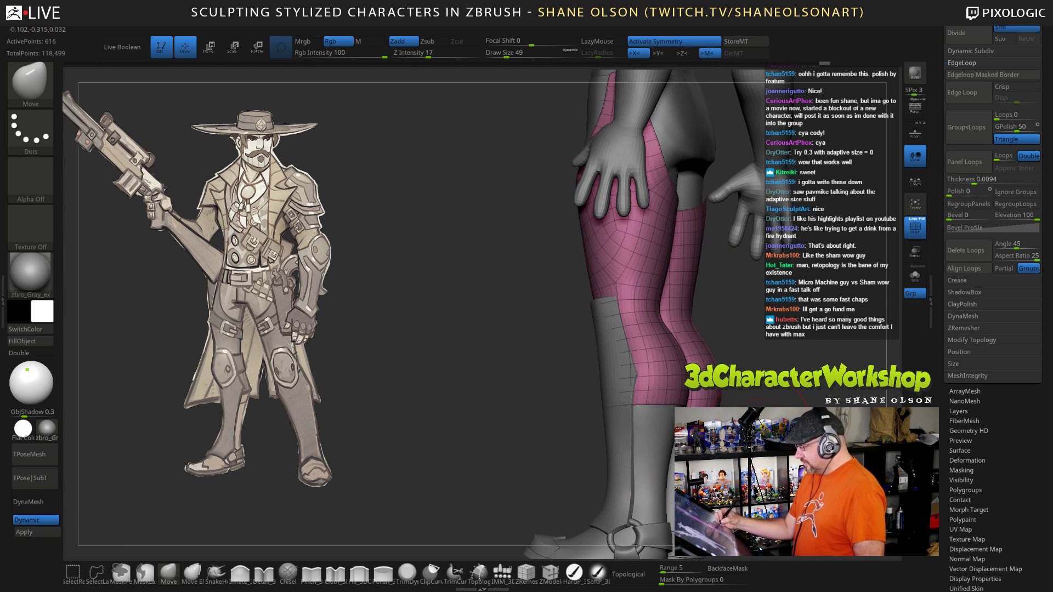
pyautogui.click(93, 578)
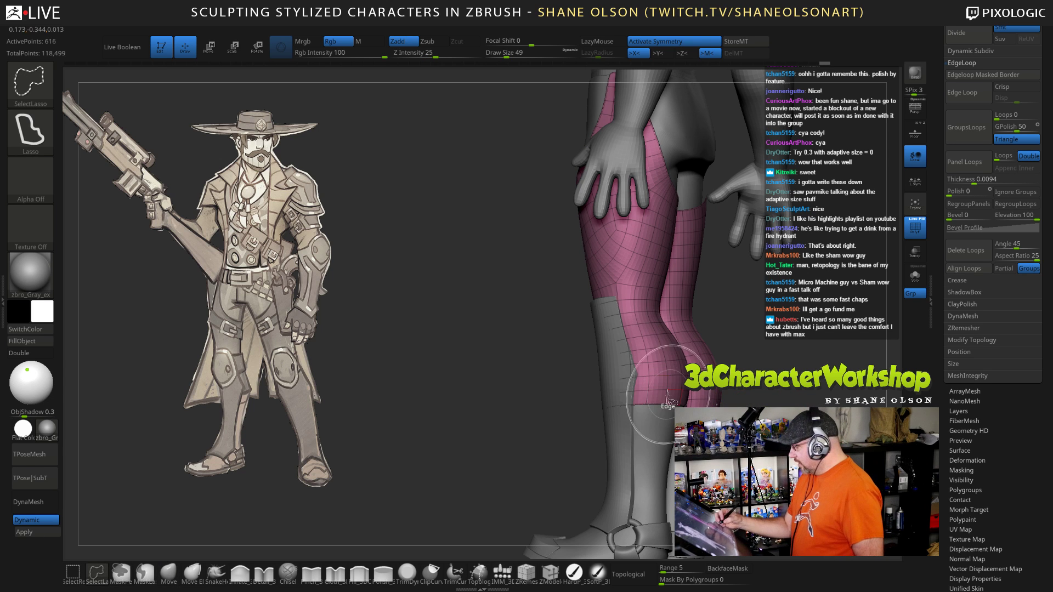
pyautogui.keyDown('ctrl'); pyautogui.keyDown('shift'); pyautogui.click(668, 384); pyautogui.keyUp('shift'); pyautogui.keyUp('ctrl')
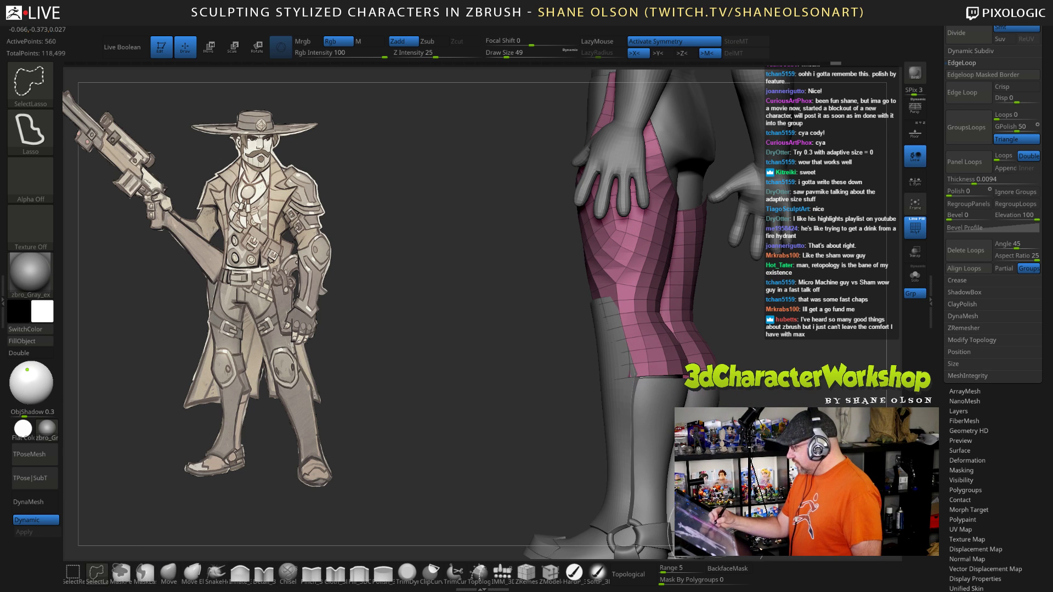
pyautogui.moveTo(768, 430)
pyautogui.mouseDown()
pyautogui.moveTo(707, 433)
pyautogui.moveTo(782, 437)
pyautogui.moveTo(770, 412)
pyautogui.mouseUp()
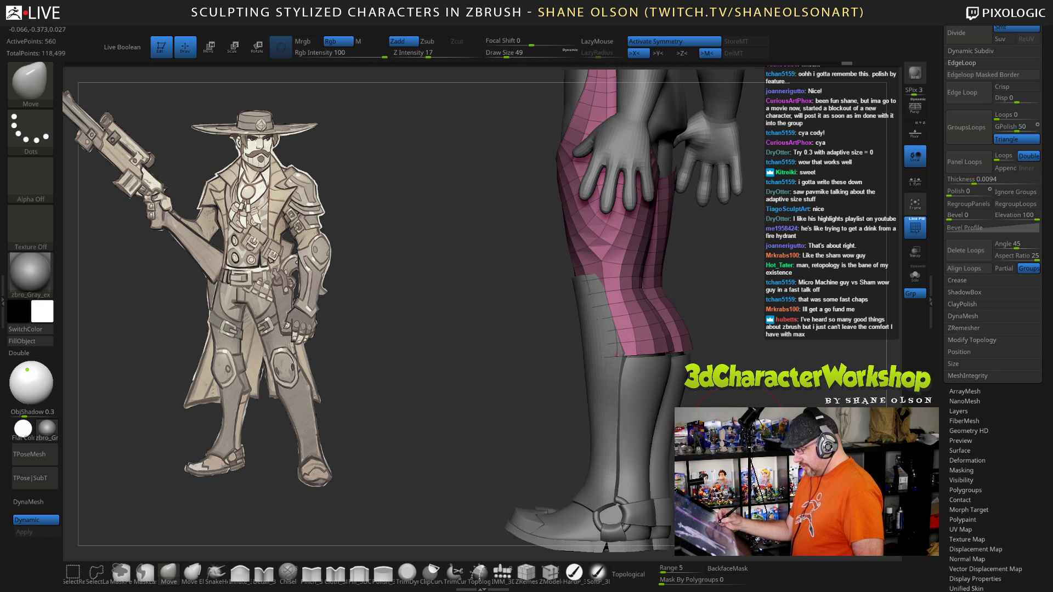
pyautogui.press('space')
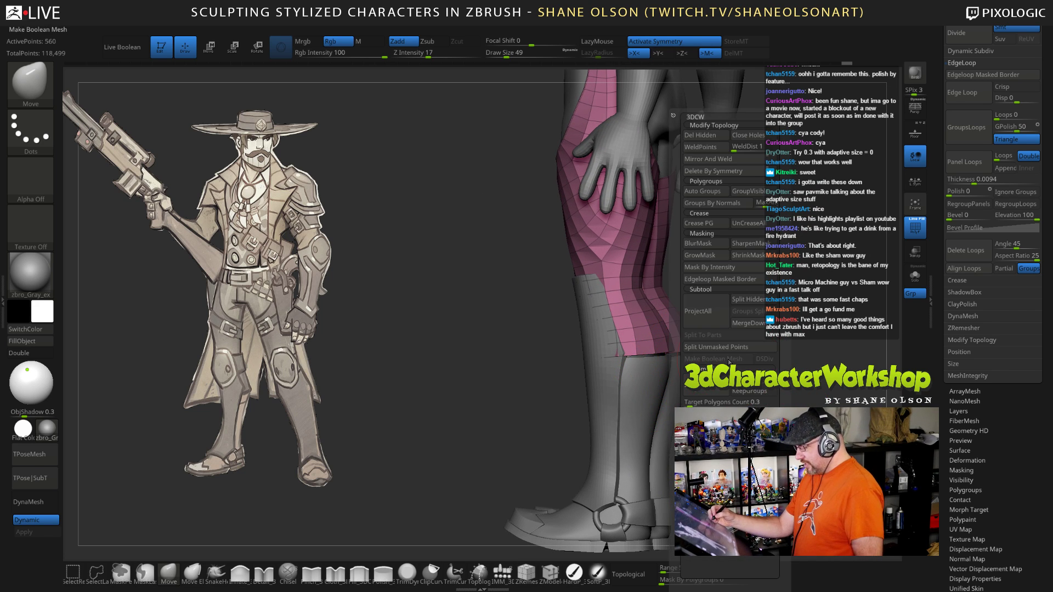
pyautogui.click(712, 137)
pyautogui.press('d')
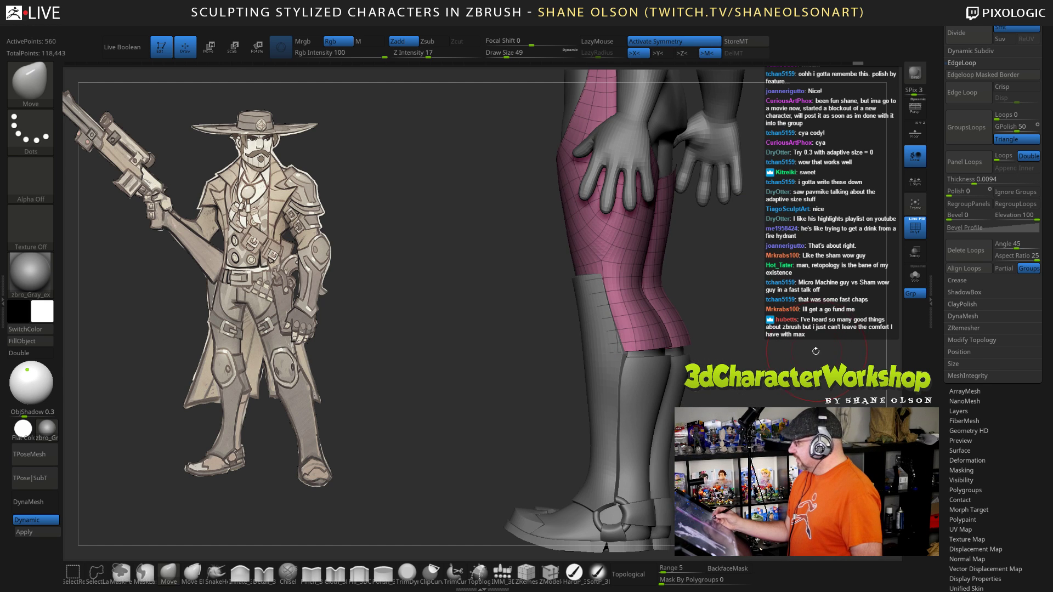
# Step: Reshape the shortened lower edge of the chaps around the calves using the Move brush at Draw Size 77
pyautogui.keyDown('alt'); pyautogui.moveTo(816, 351); pyautogui.dragTo(754, 427); pyautogui.keyUp('alt')
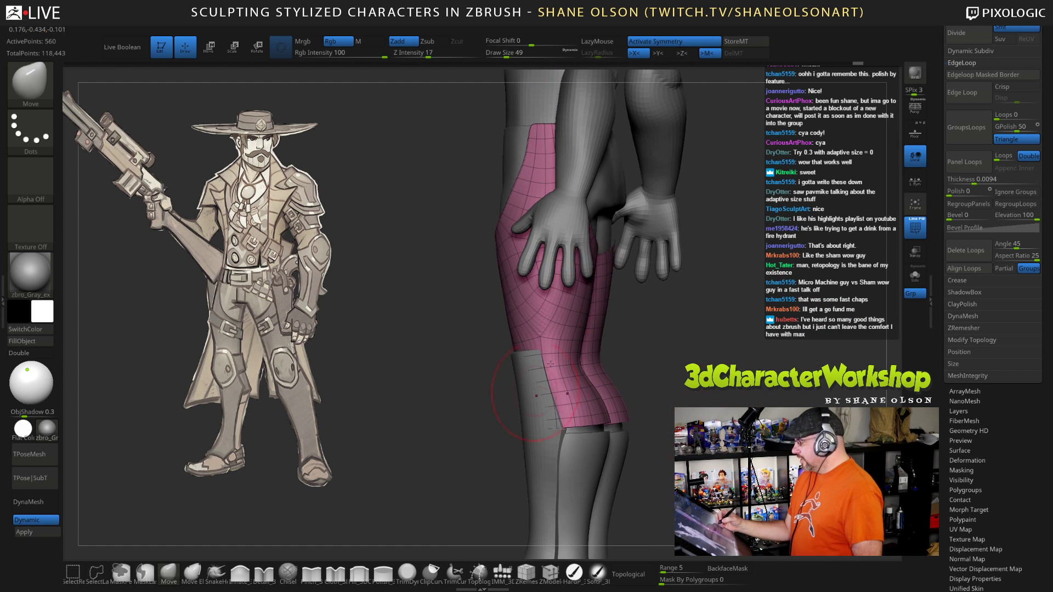
pyautogui.moveTo(697, 449); pyautogui.dragTo(590, 431)
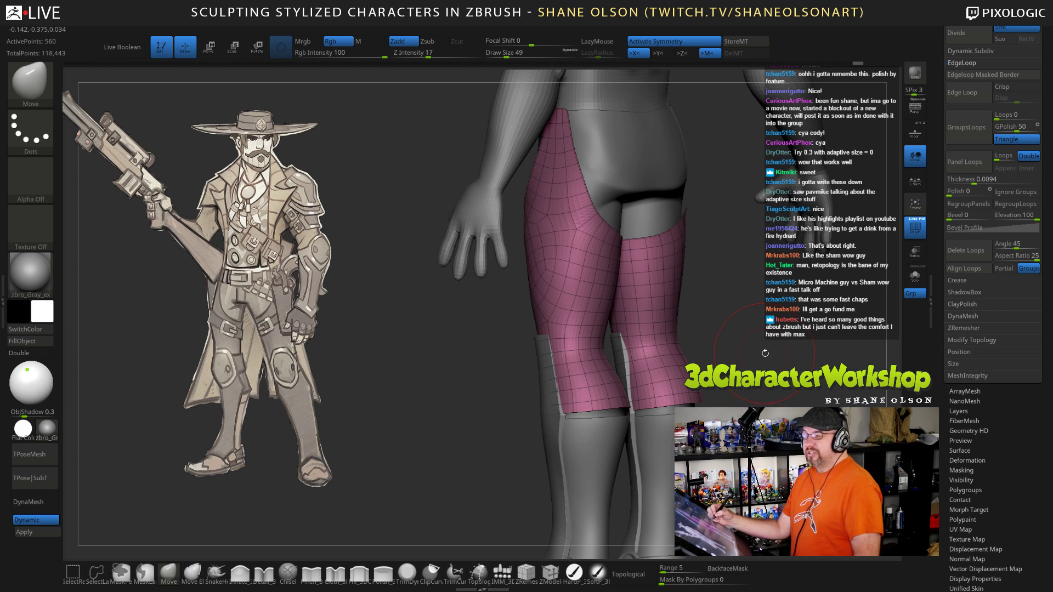
pyautogui.moveTo(765, 347); pyautogui.dragTo(713, 357)
pyautogui.moveTo(757, 419); pyautogui.dragTo(647, 428)
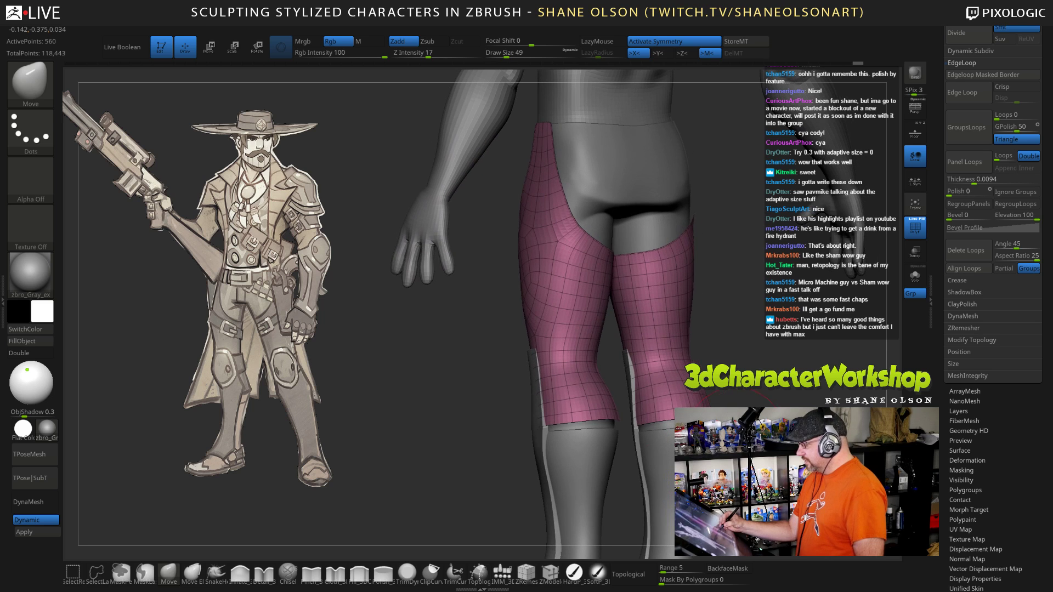
pyautogui.click(512, 53)
pyautogui.keyDown('alt'); pyautogui.moveTo(786, 426); pyautogui.dragTo(741, 392); pyautogui.keyUp('alt')
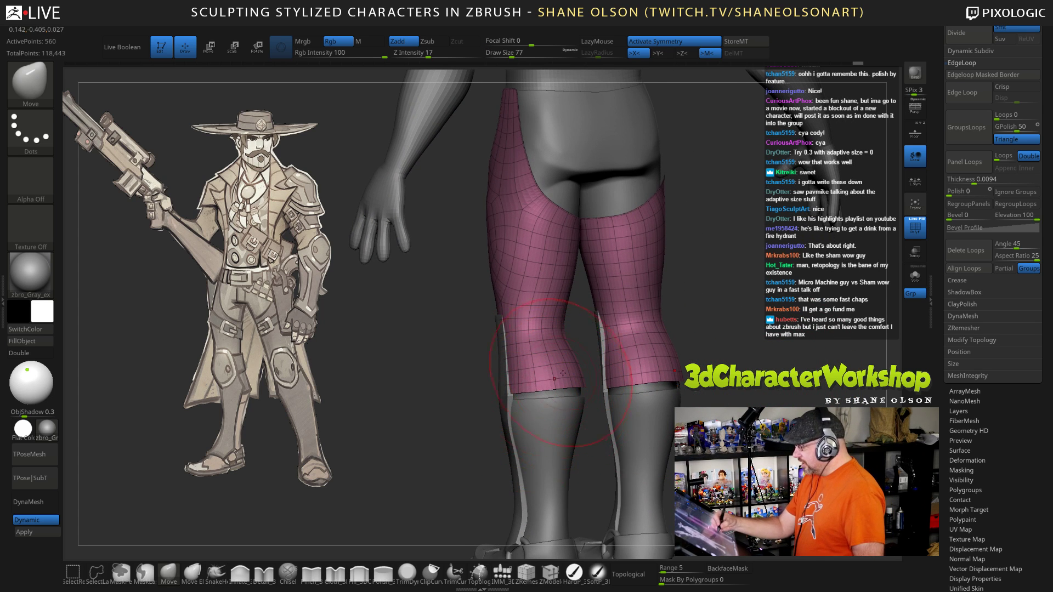
pyautogui.moveTo(563, 373); pyautogui.dragTo(529, 397)
pyautogui.moveTo(569, 391); pyautogui.dragTo(555, 396)
pyautogui.moveTo(661, 395); pyautogui.dragTo(611, 393)
pyautogui.moveTo(598, 383)
pyautogui.mouseDown()
pyautogui.moveTo(583, 397)
pyautogui.moveTo(671, 404)
pyautogui.moveTo(651, 397)
pyautogui.moveTo(665, 381)
pyautogui.moveTo(708, 390)
pyautogui.moveTo(697, 395)
pyautogui.moveTo(713, 400)
pyautogui.moveTo(742, 446)
pyautogui.moveTo(685, 416)
pyautogui.mouseUp()
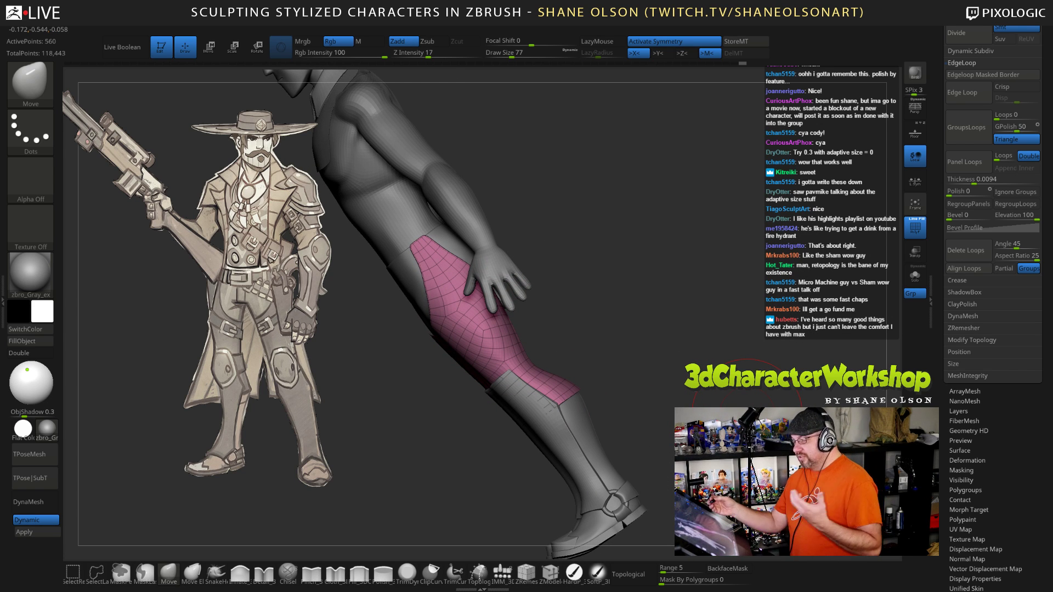
# Step: Thicken the chaps with Panel Loops at a thickness of 0.0094, and isolate them from the rest of the figure
pyautogui.click(970, 179)
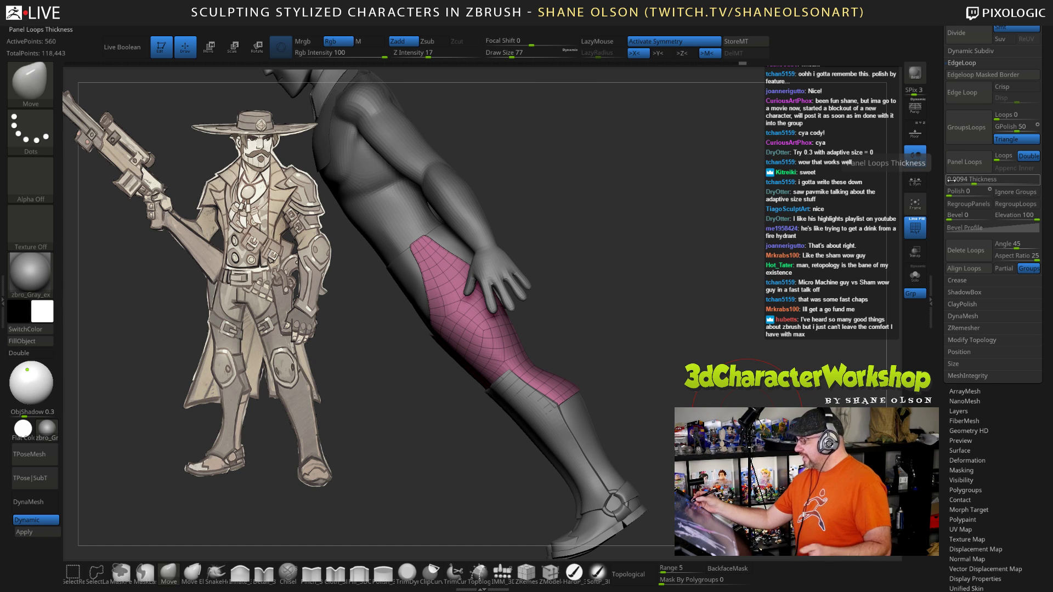
pyautogui.click(969, 166)
pyautogui.moveTo(686, 417); pyautogui.dragTo(631, 357)
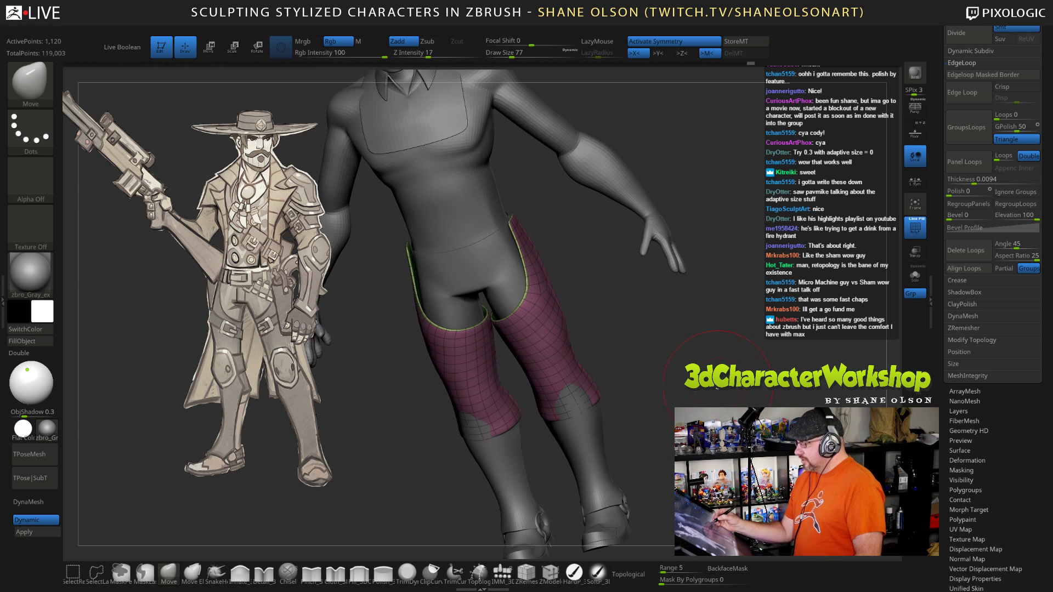
pyautogui.click(915, 276)
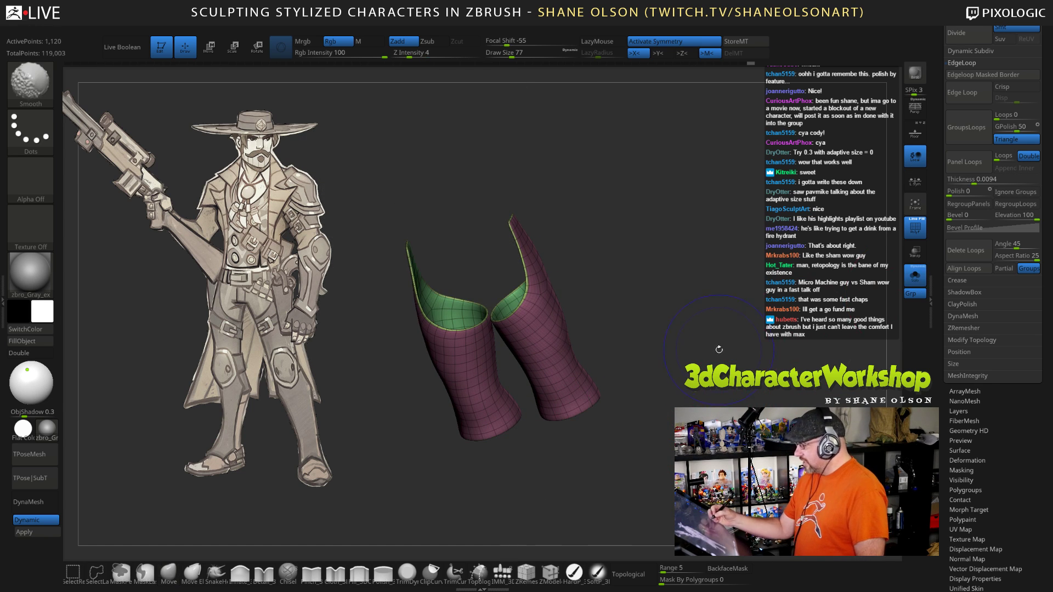
# Step: Isolate the narrow faces at the upper tips of the chaps as their own polygroup, and unhide the remaining polygons
pyautogui.moveTo(704, 327); pyautogui.dragTo(693, 277)
pyautogui.moveTo(618, 181)
pyautogui.keyDown('ctrl'); pyautogui.keyDown('shift'); pyautogui.mouseDown()
pyautogui.moveTo(582, 205)
pyautogui.moveTo(596, 230)
pyautogui.moveTo(619, 207)
pyautogui.mouseUp(); pyautogui.keyUp('shift'); pyautogui.keyUp('ctrl')
pyautogui.hotkey('ctrl', 's')
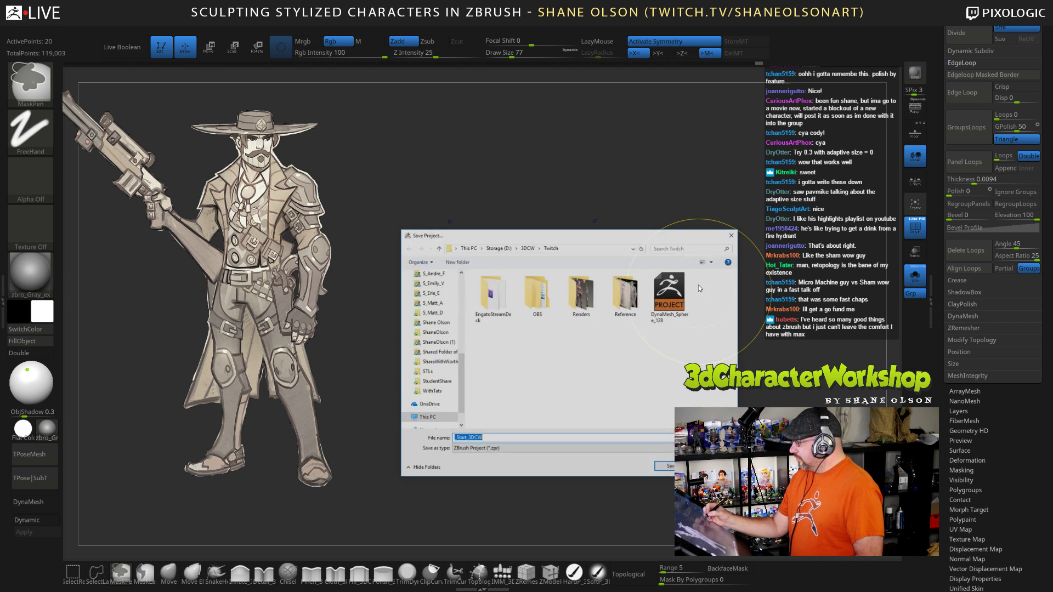
pyautogui.press('Escape')
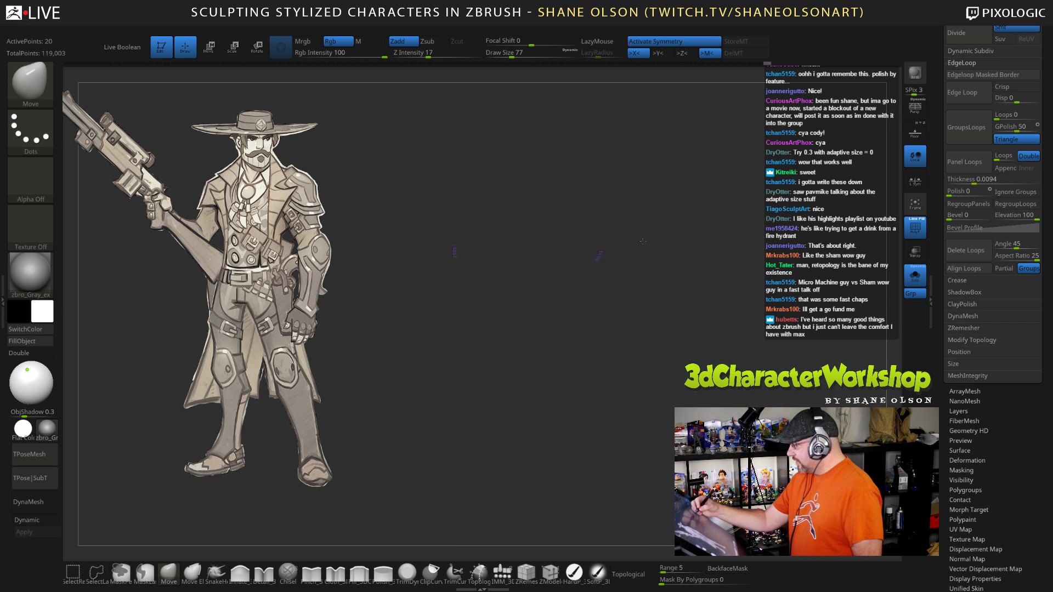
pyautogui.moveTo(643, 242); pyautogui.dragTo(593, 273)
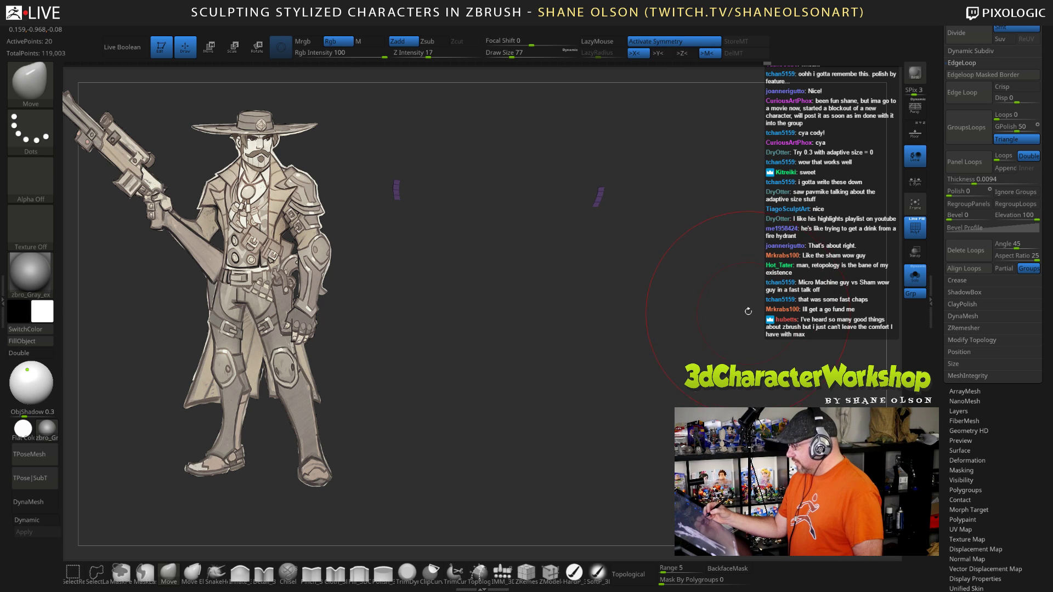
pyautogui.keyDown('ctrl'); pyautogui.keyDown('shift'); pyautogui.click(754, 300); pyautogui.keyUp('shift'); pyautogui.keyUp('ctrl')
# Step: Restore the chaps' Dynamic Subdivision smoothing and bring the rest of the figure back into view
pyautogui.press('space')
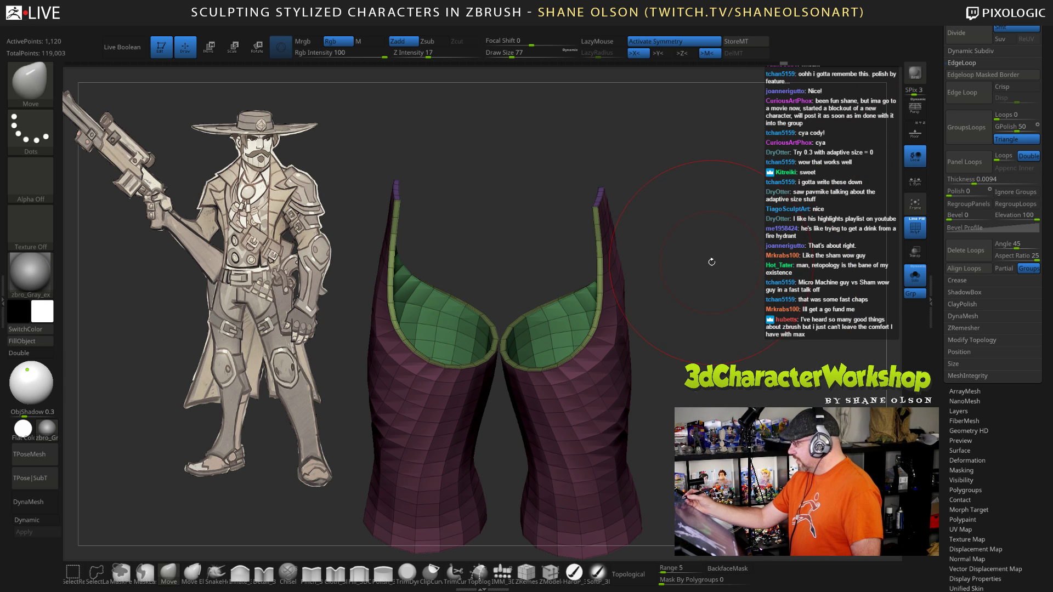
pyautogui.press('d')
pyautogui.keyDown('alt'); pyautogui.moveTo(709, 348); pyautogui.dragTo(642, 335); pyautogui.keyUp('alt')
pyautogui.click(915, 276)
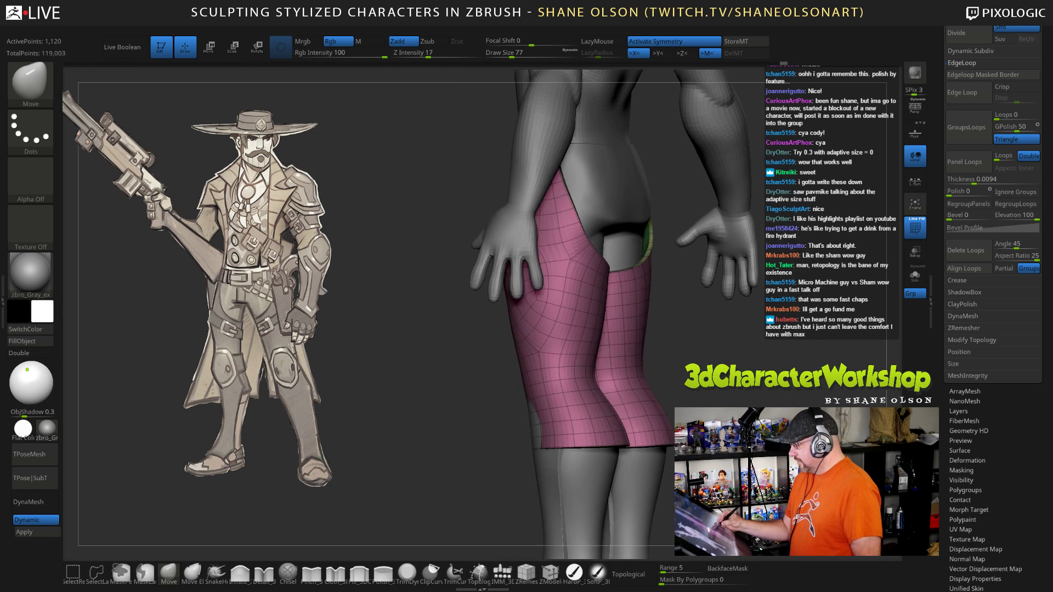
# Step: Reshape the chaps around the knees and outer lower legs using the Move brush at Draw Size 90
pyautogui.moveTo(526, 540); pyautogui.dragTo(440, 543)
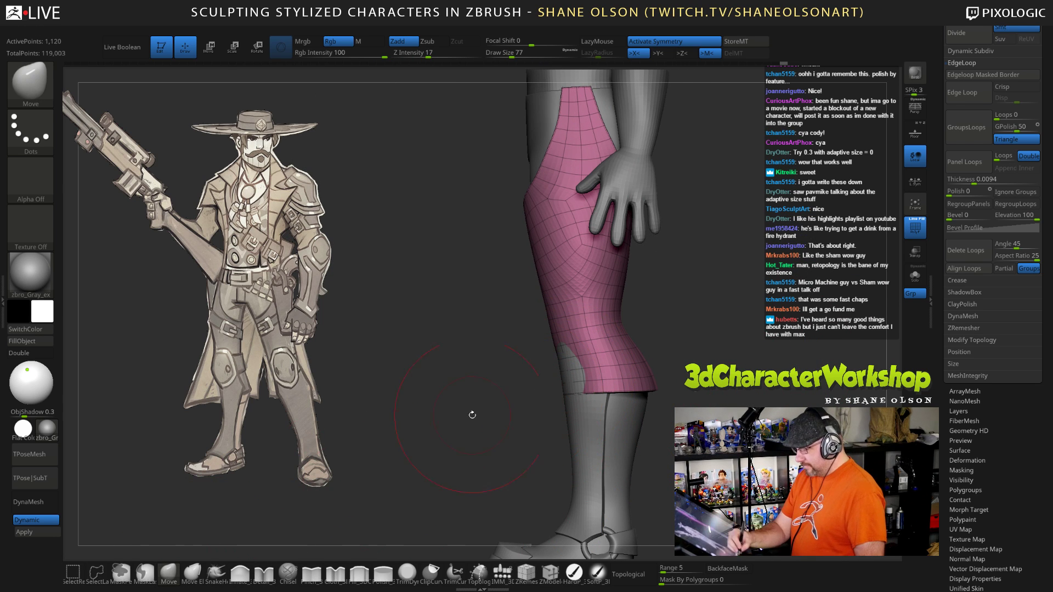
pyautogui.press('s')
pyautogui.moveTo(506, 396); pyautogui.dragTo(514, 395)
pyautogui.moveTo(562, 324); pyautogui.dragTo(552, 328)
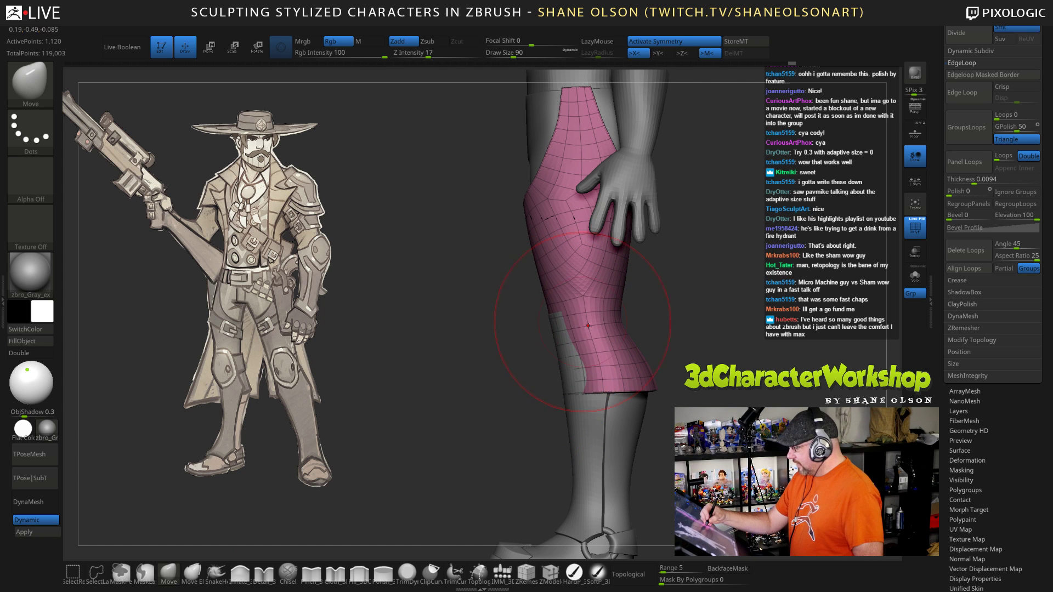
pyautogui.moveTo(467, 357); pyautogui.dragTo(580, 343)
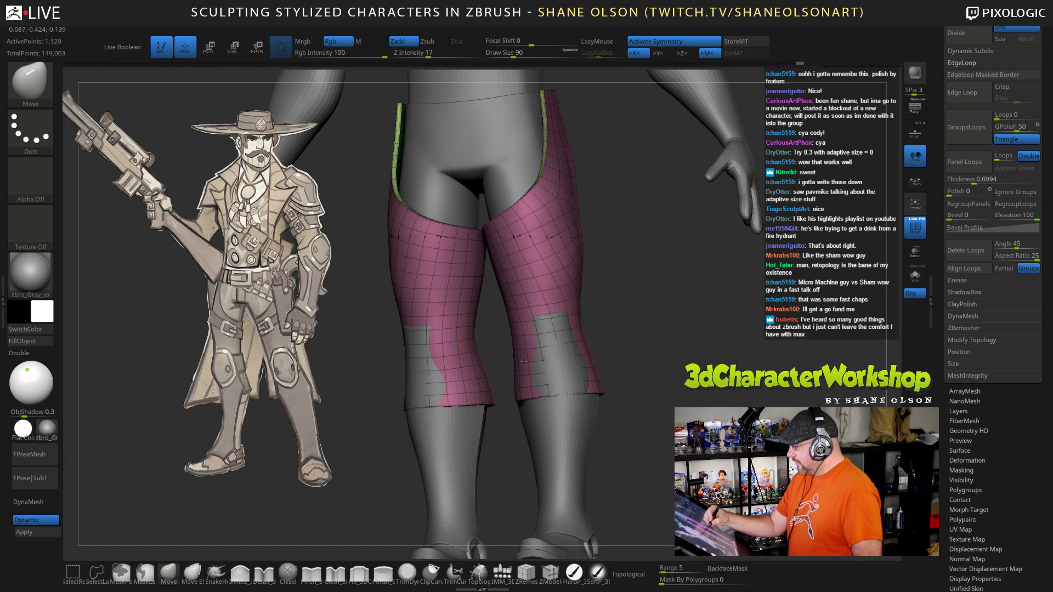
pyautogui.moveTo(509, 357); pyautogui.dragTo(522, 357)
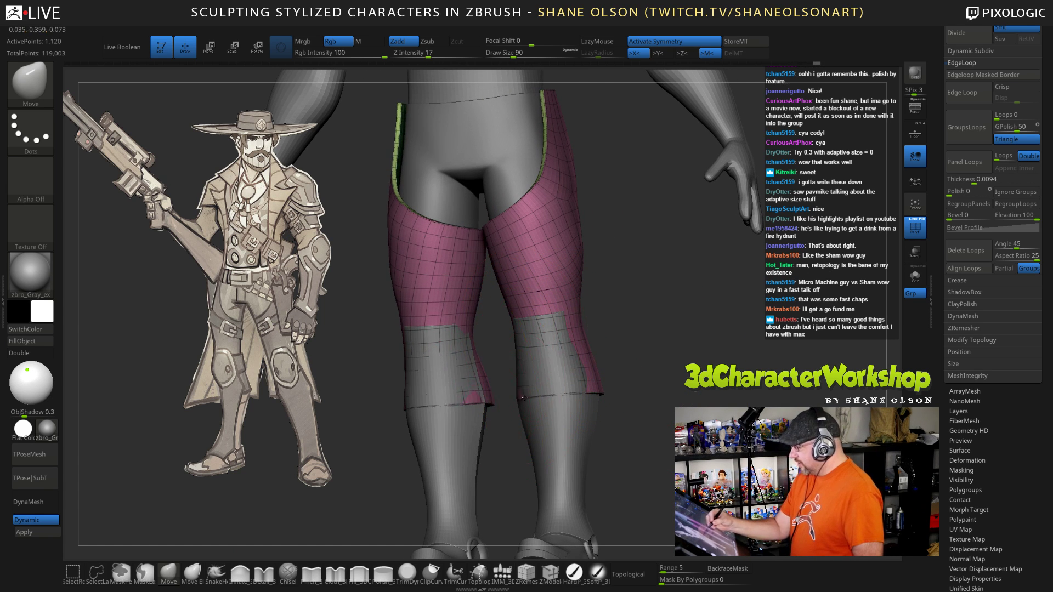
pyautogui.moveTo(638, 392); pyautogui.dragTo(653, 392)
pyautogui.moveTo(587, 369); pyautogui.dragTo(582, 365)
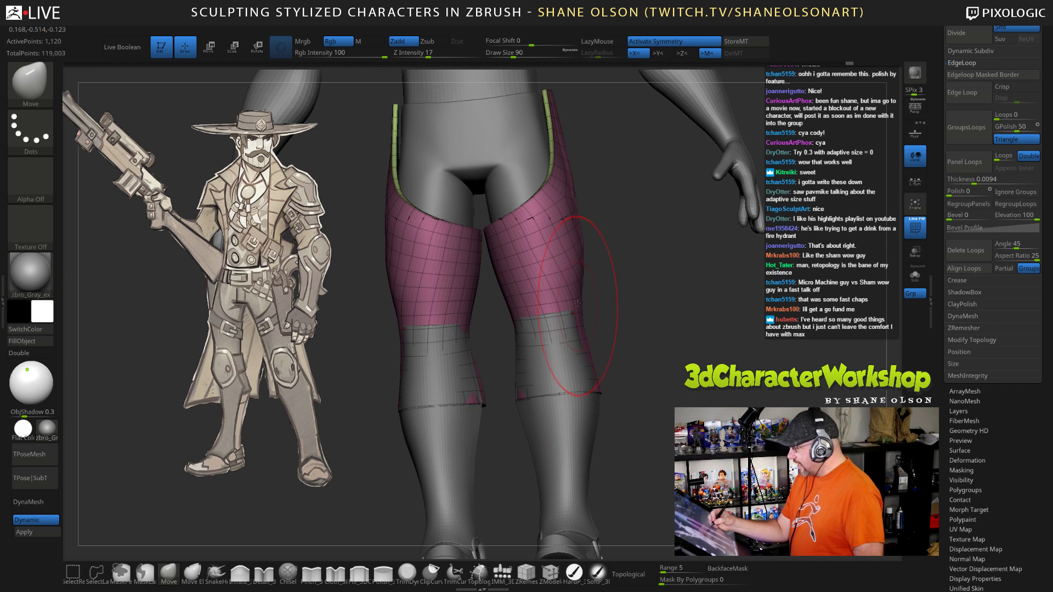
pyautogui.moveTo(640, 342)
pyautogui.mouseDown()
pyautogui.moveTo(670, 401)
pyautogui.moveTo(588, 293)
pyautogui.mouseUp()
# Step: Pull the chaps' tall outer panels closer to the hips using the Move brush at Draw Size 99
pyautogui.press('s')
pyautogui.moveTo(493, 228); pyautogui.dragTo(497, 227)
pyautogui.moveTo(511, 235); pyautogui.dragTo(501, 234)
pyautogui.moveTo(648, 282)
pyautogui.mouseDown()
pyautogui.moveTo(658, 320)
pyautogui.moveTo(614, 164)
pyautogui.moveTo(554, 138)
pyautogui.moveTo(650, 332)
pyautogui.moveTo(700, 301)
pyautogui.mouseUp()
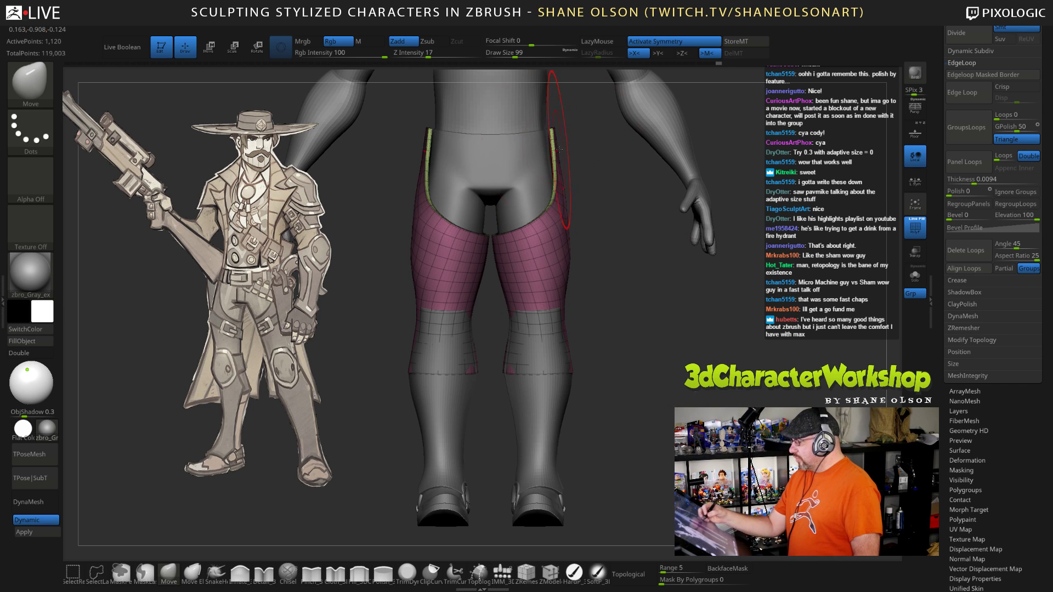
pyautogui.moveTo(550, 132); pyautogui.dragTo(542, 133)
pyautogui.moveTo(571, 188); pyautogui.dragTo(566, 144)
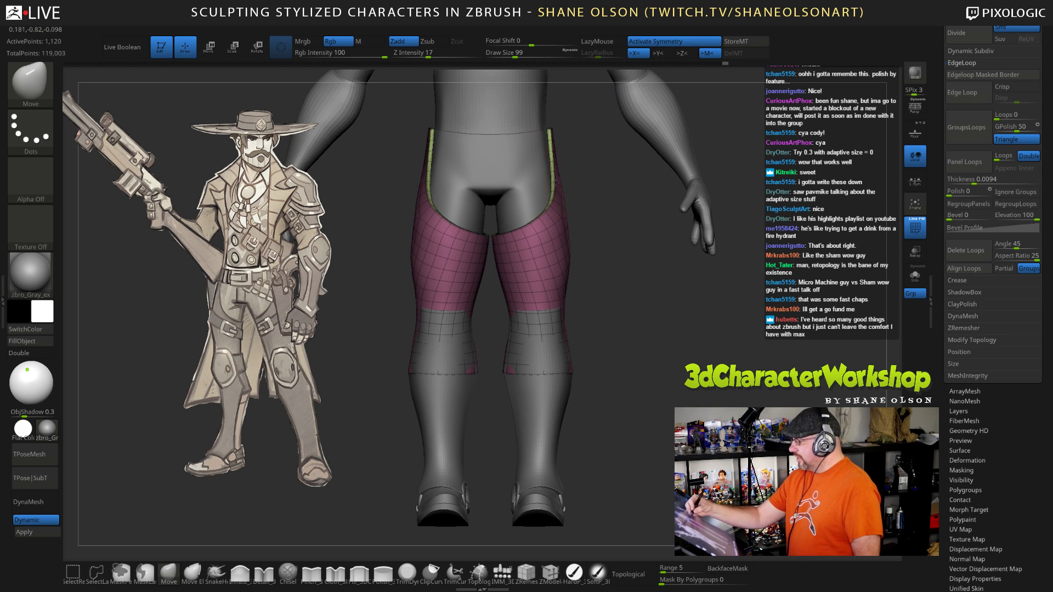
pyautogui.moveTo(570, 186); pyautogui.dragTo(563, 140)
pyautogui.moveTo(646, 363); pyautogui.dragTo(647, 214)
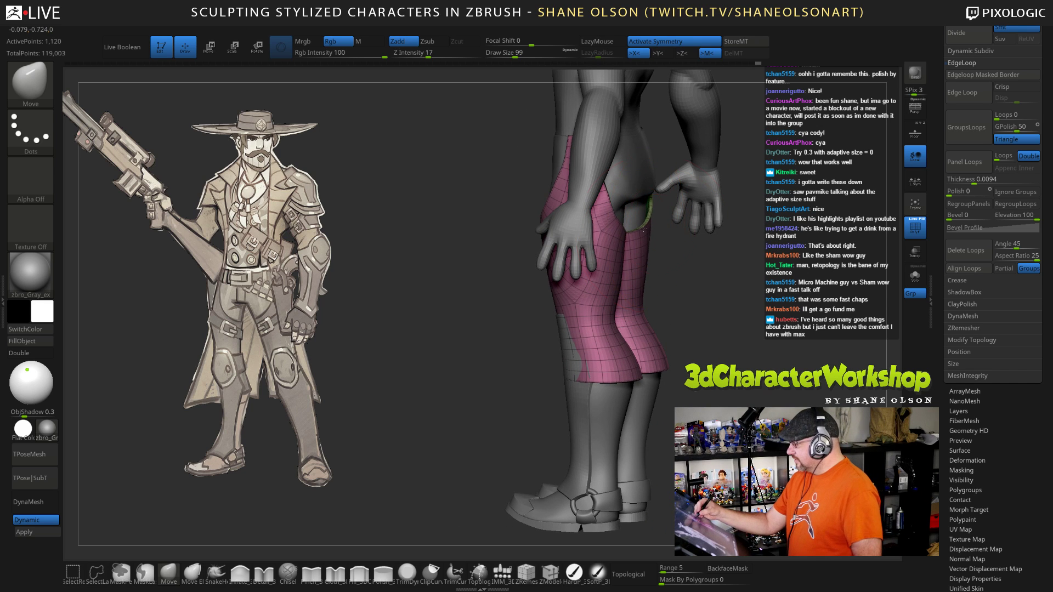
# Step: Adjust the fit of the chaps' lower sections around the knees and calves with the Move brush
pyautogui.moveTo(746, 355); pyautogui.dragTo(579, 339)
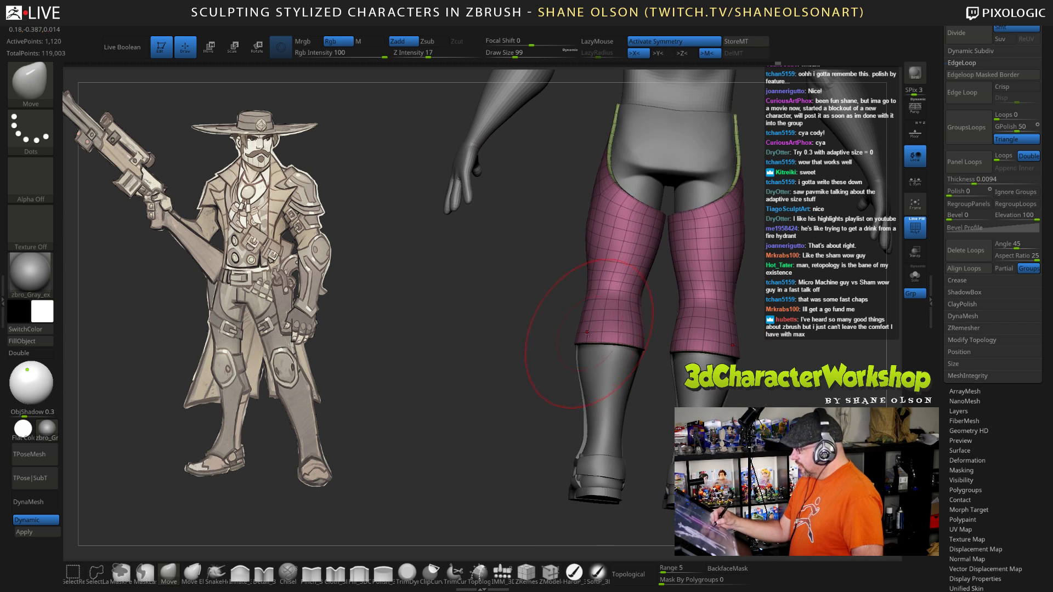
pyautogui.moveTo(546, 430)
pyautogui.mouseDown()
pyautogui.moveTo(586, 282)
pyautogui.moveTo(635, 305)
pyautogui.mouseUp()
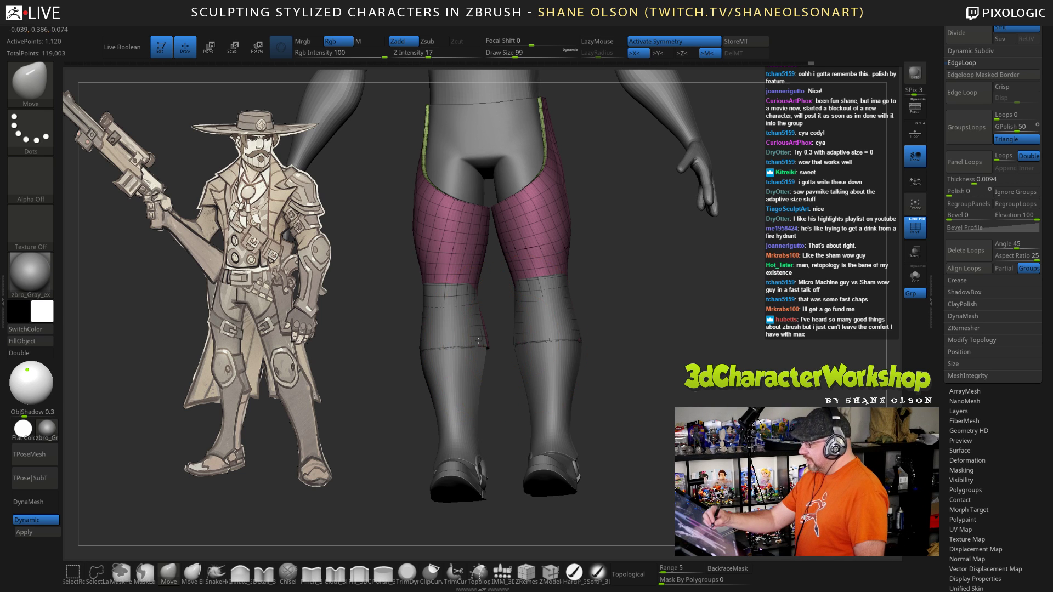
pyautogui.moveTo(535, 332)
pyautogui.mouseDown()
pyautogui.moveTo(521, 313)
pyautogui.moveTo(524, 281)
pyautogui.moveTo(515, 329)
pyautogui.mouseUp()
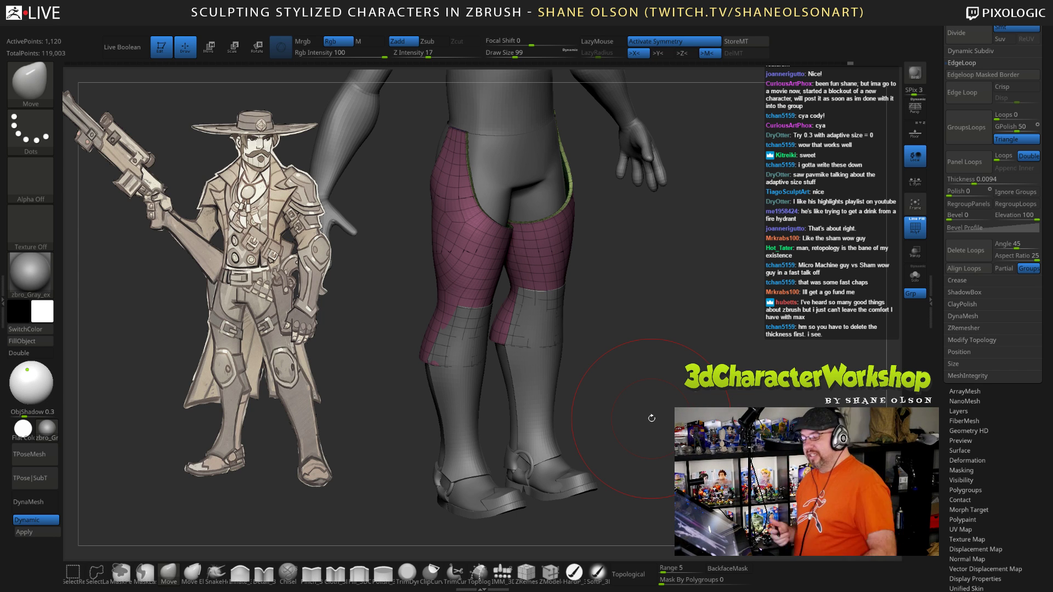
pyautogui.moveTo(689, 337)
pyautogui.mouseDown()
pyautogui.moveTo(680, 341)
pyautogui.moveTo(691, 350)
pyautogui.moveTo(701, 292)
pyautogui.moveTo(707, 323)
pyautogui.moveTo(697, 313)
pyautogui.moveTo(622, 357)
pyautogui.mouseUp()
pyautogui.press('s')
pyautogui.click(697, 315)
pyautogui.moveTo(642, 319)
pyautogui.mouseDown()
pyautogui.moveTo(692, 352)
pyautogui.moveTo(727, 332)
pyautogui.mouseUp()
# Step: Refine the silhouette of the chaps behind the thighs and calves using the Move brush at Draw Size 102
pyautogui.press('s')
pyautogui.moveTo(621, 205); pyautogui.dragTo(626, 206)
pyautogui.moveTo(647, 298)
pyautogui.keyDown('alt'); pyautogui.mouseDown()
pyautogui.moveTo(635, 373)
pyautogui.moveTo(612, 369)
pyautogui.moveTo(656, 394)
pyautogui.mouseUp(); pyautogui.keyUp('alt')
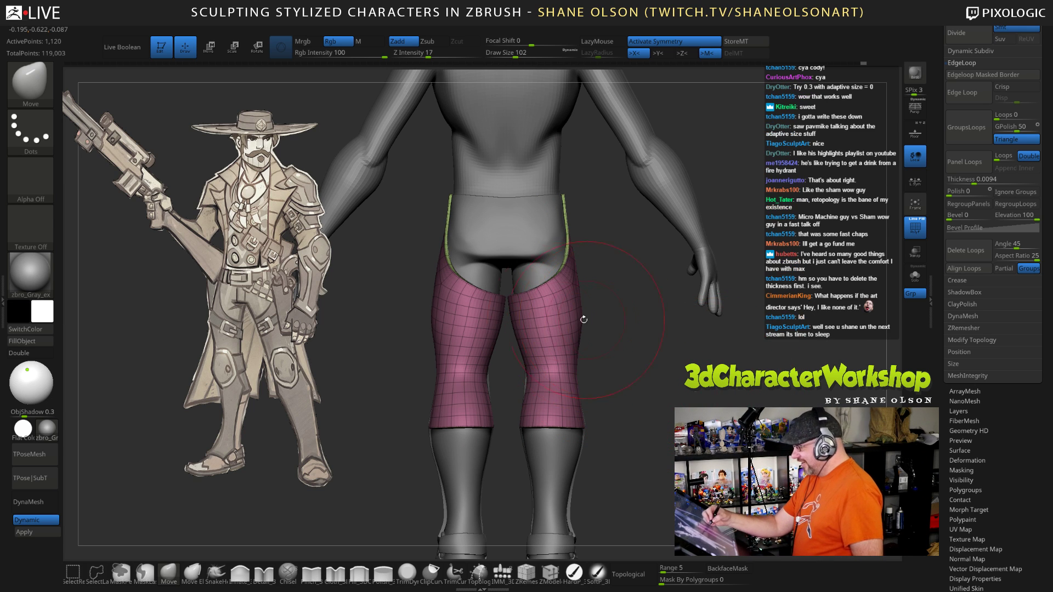
pyautogui.moveTo(653, 398); pyautogui.dragTo(630, 355)
pyautogui.keyDown('alt'); pyautogui.moveTo(633, 419); pyautogui.dragTo(645, 428); pyautogui.keyUp('alt')
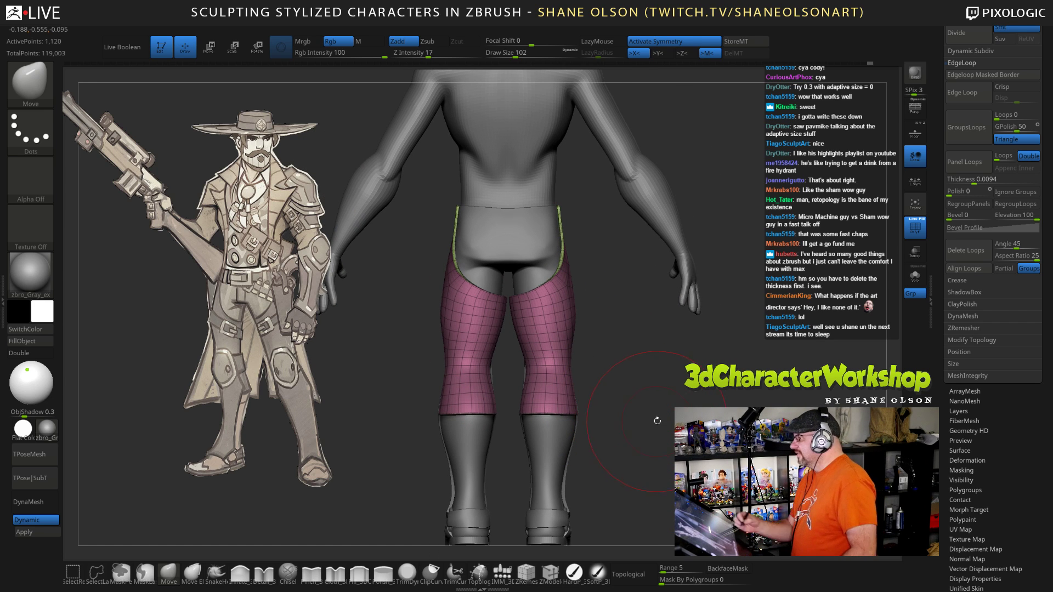
pyautogui.keyDown('alt'); pyautogui.moveTo(653, 423); pyautogui.dragTo(669, 384); pyautogui.keyUp('alt')
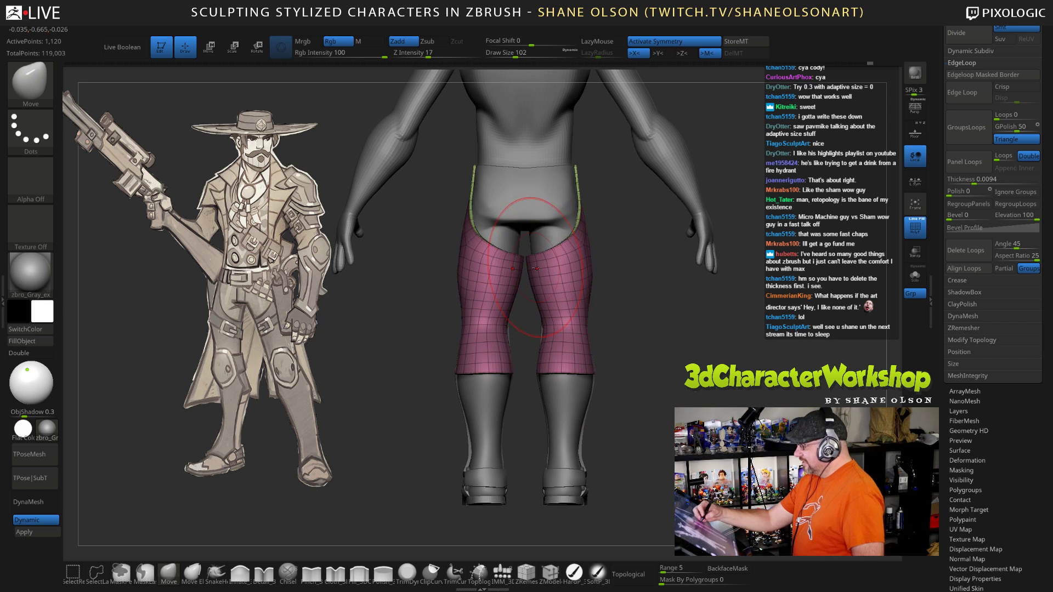
pyautogui.keyDown('shift'); pyautogui.moveTo(553, 269); pyautogui.dragTo(580, 319); pyautogui.keyUp('shift')
pyautogui.moveTo(646, 351); pyautogui.dragTo(648, 365)
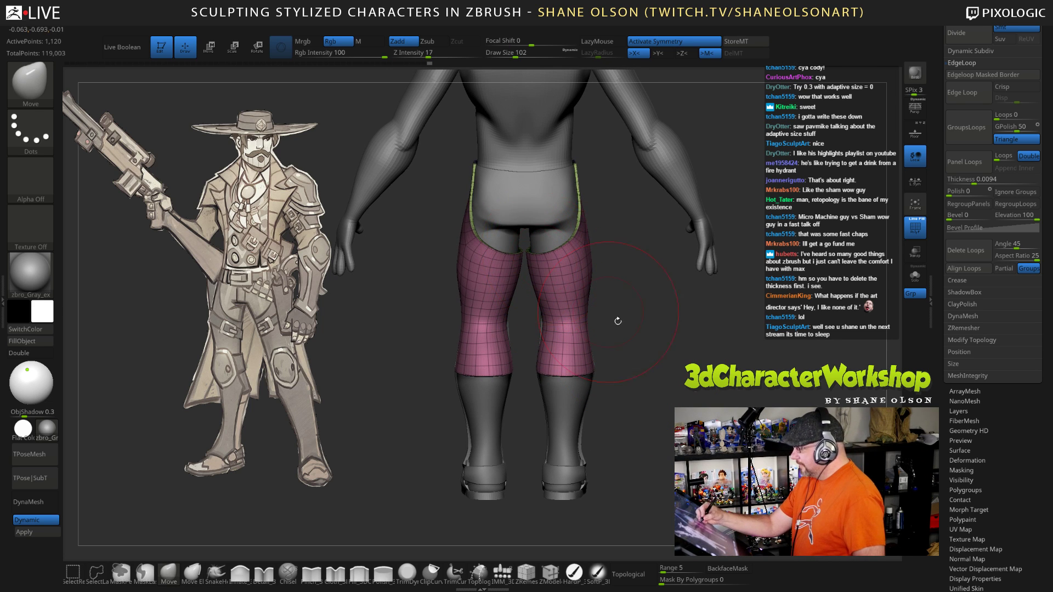
pyautogui.moveTo(617, 320)
pyautogui.keyDown('alt'); pyautogui.mouseDown()
pyautogui.moveTo(635, 339)
pyautogui.moveTo(638, 323)
pyautogui.mouseUp(); pyautogui.keyUp('alt')
# Step: Reshape the rear upper edge of the chaps below the buttocks using the Move brush at Draw Size 41
pyautogui.press('s')
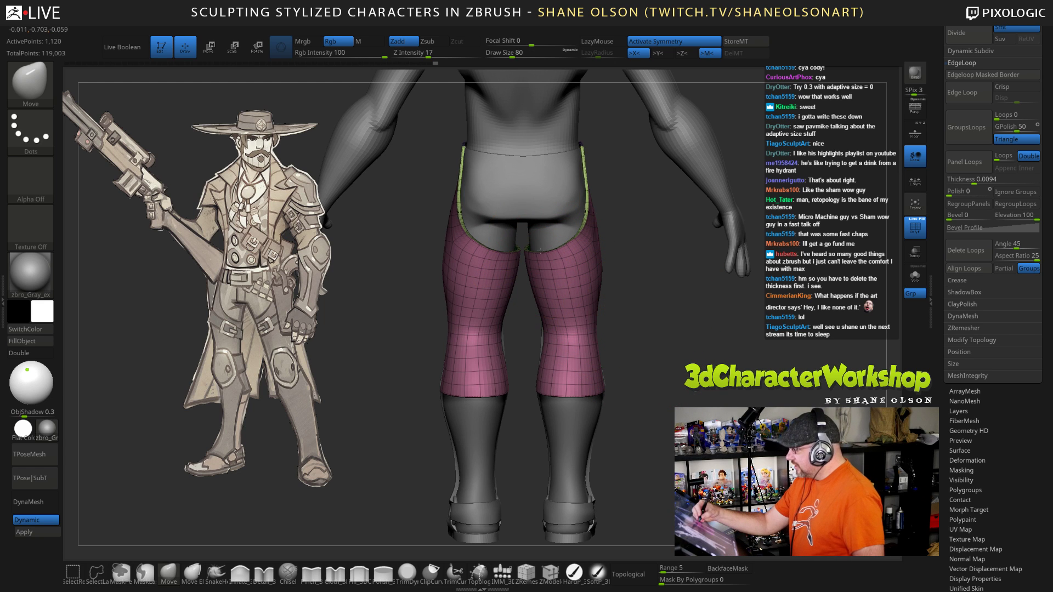
pyautogui.moveTo(666, 241)
pyautogui.keyDown('alt'); pyautogui.mouseDown()
pyautogui.moveTo(698, 288)
pyautogui.moveTo(689, 289)
pyautogui.mouseUp(); pyautogui.keyUp('alt')
pyautogui.press('s')
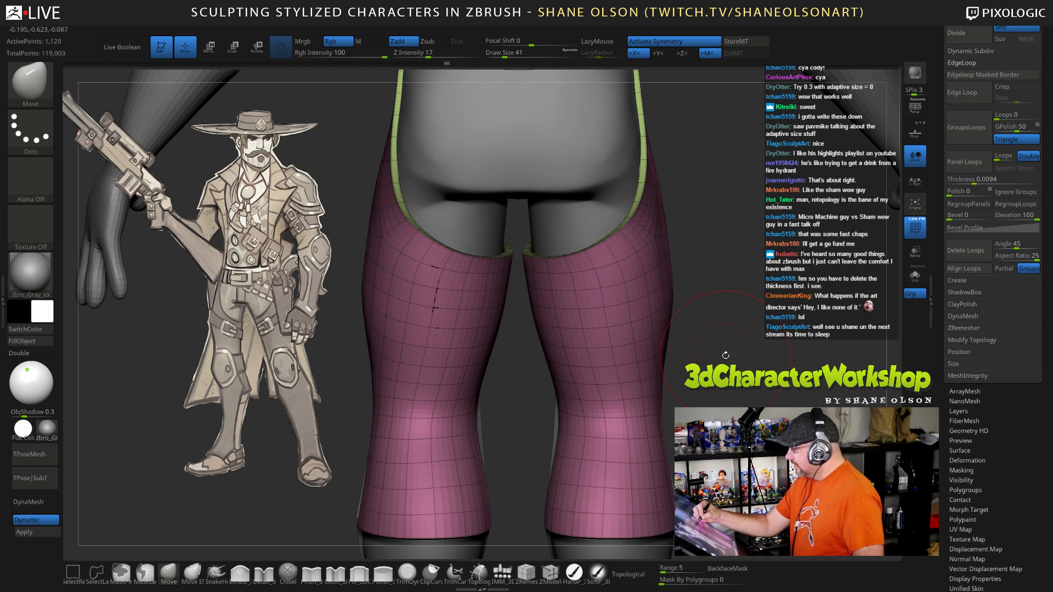
pyautogui.moveTo(708, 384); pyautogui.dragTo(698, 393)
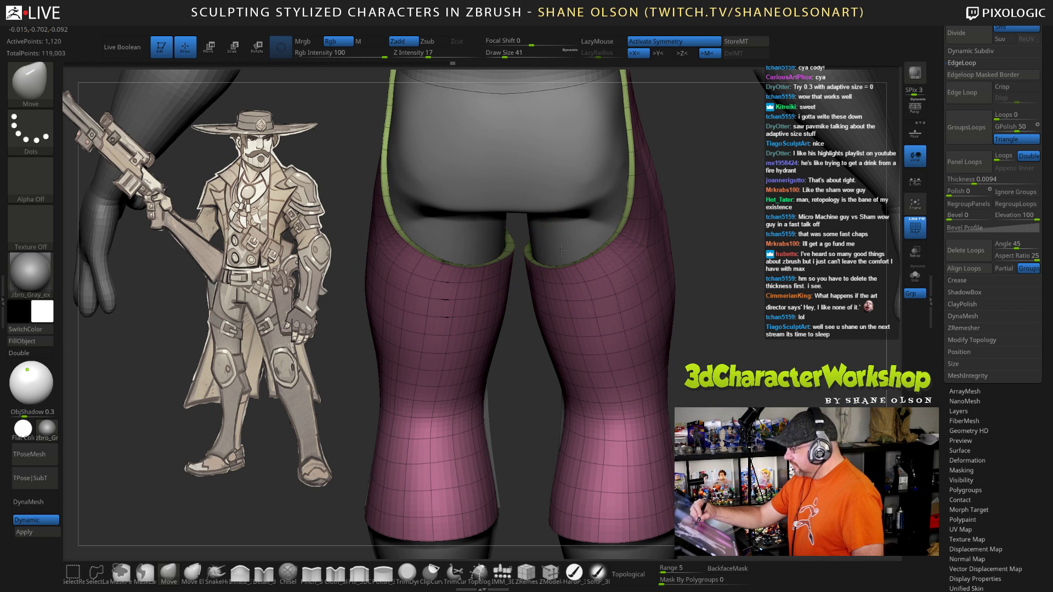
pyautogui.moveTo(752, 349); pyautogui.dragTo(762, 387)
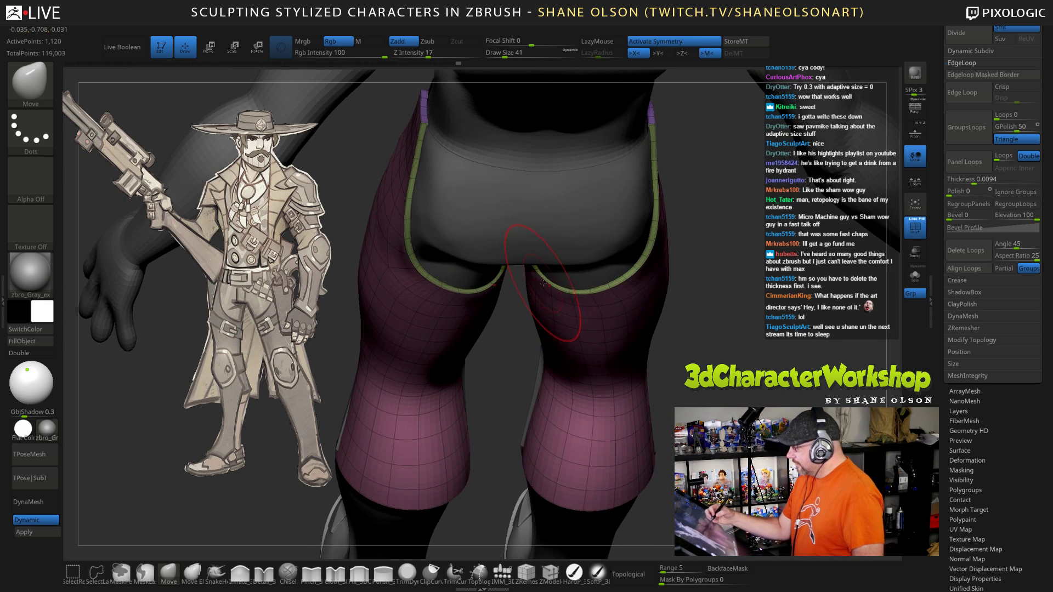
# Step: Smooth out the curve of the chaps' upper opening around the hips and crotch using the Move brush at Draw Size 60
pyautogui.moveTo(636, 340); pyautogui.dragTo(697, 323)
pyautogui.press('s')
pyautogui.click(407, 360)
pyautogui.moveTo(409, 250); pyautogui.dragTo(426, 246)
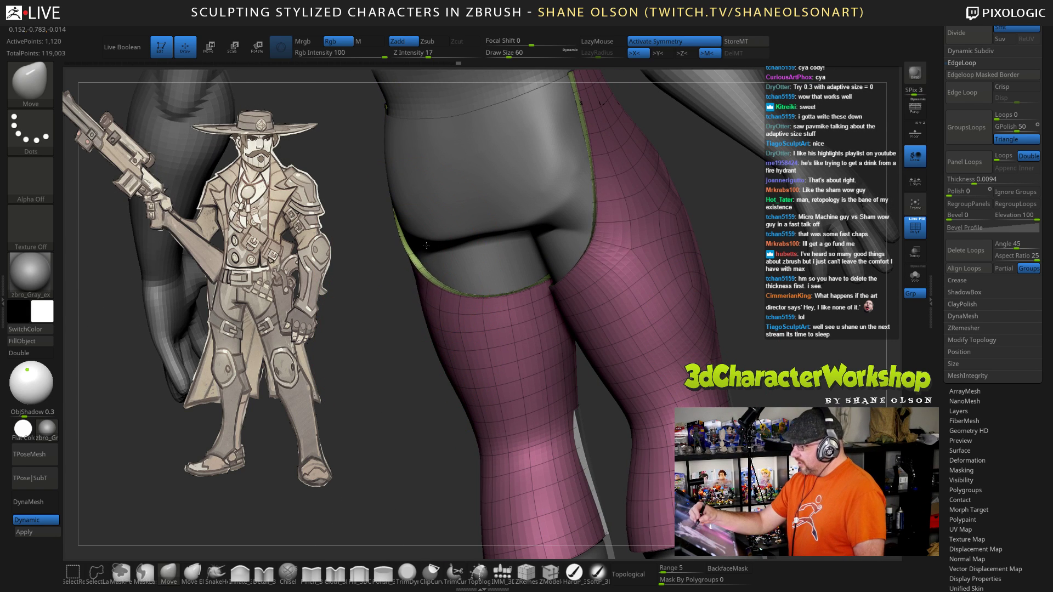
pyautogui.moveTo(697, 263)
pyautogui.mouseDown()
pyautogui.moveTo(667, 231)
pyautogui.moveTo(628, 330)
pyautogui.moveTo(650, 295)
pyautogui.moveTo(644, 307)
pyautogui.mouseUp()
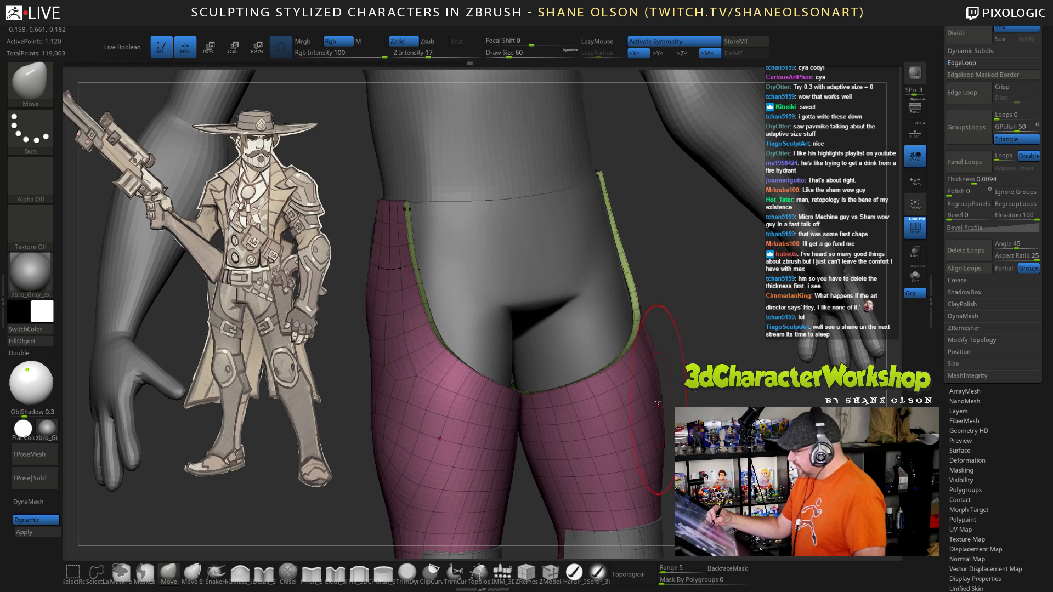
pyautogui.moveTo(658, 404); pyautogui.dragTo(540, 390)
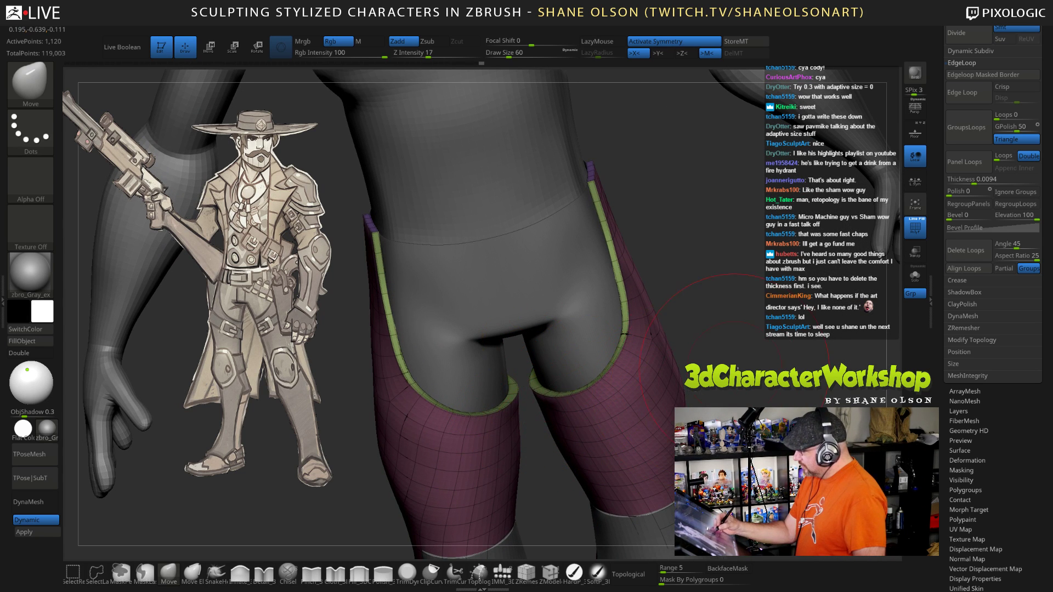
# Step: Refine the front contours of the chaps along the inner and outer thighs with the Move brush
pyautogui.moveTo(735, 369); pyautogui.dragTo(790, 364)
pyautogui.moveTo(641, 473); pyautogui.dragTo(633, 472)
pyautogui.moveTo(724, 378)
pyautogui.keyDown('shift'); pyautogui.mouseDown()
pyautogui.moveTo(697, 375)
pyautogui.moveTo(724, 378)
pyautogui.mouseUp(); pyautogui.keyUp('shift')
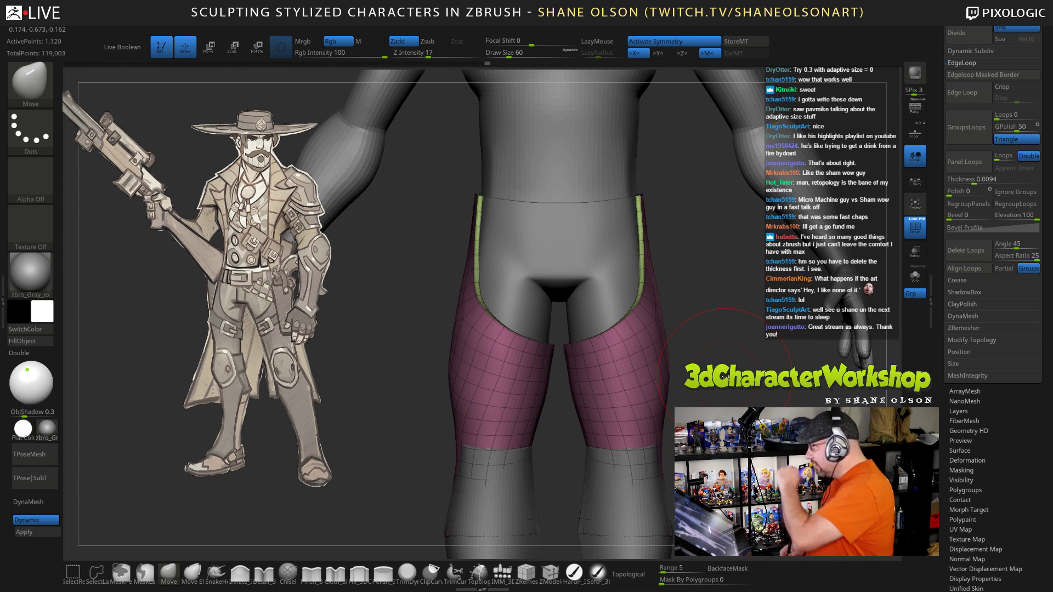
pyautogui.moveTo(724, 377)
pyautogui.keyDown('alt'); pyautogui.mouseDown()
pyautogui.moveTo(702, 400)
pyautogui.moveTo(661, 370)
pyautogui.moveTo(652, 420)
pyautogui.moveTo(630, 362)
pyautogui.mouseUp(); pyautogui.keyUp('alt')
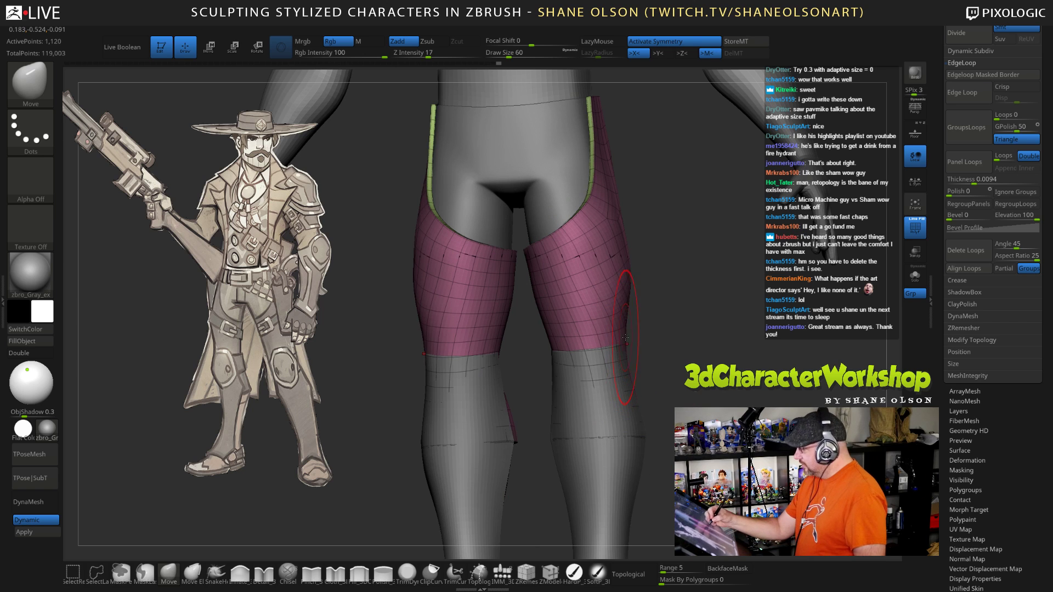
pyautogui.moveTo(626, 337)
pyautogui.mouseDown(button='right')
pyautogui.moveTo(543, 343)
pyautogui.moveTo(614, 362)
pyautogui.moveTo(657, 425)
pyautogui.moveTo(636, 488)
pyautogui.mouseUp(button='right')
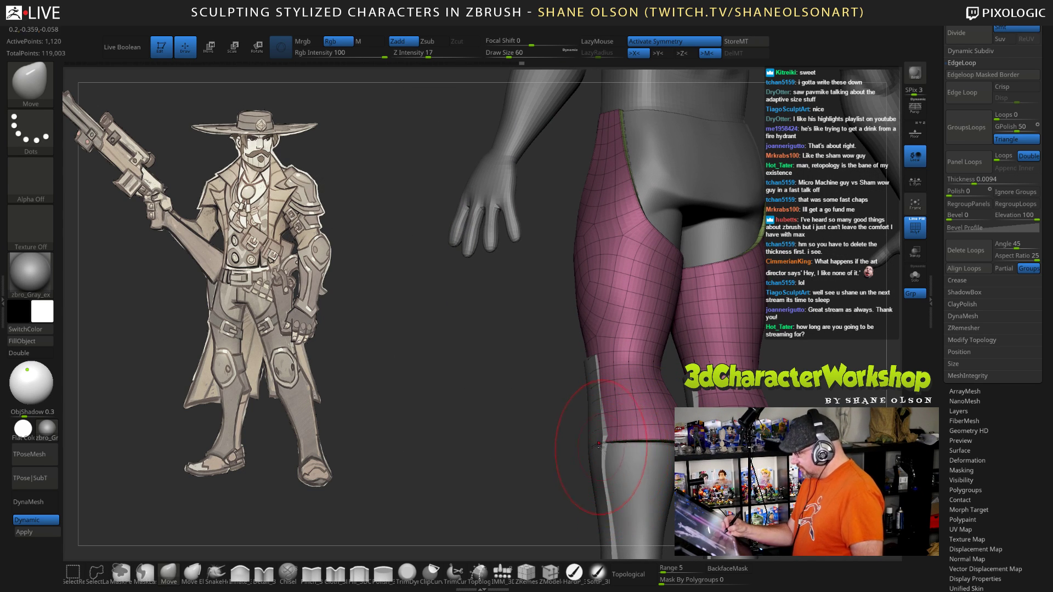
# Step: Switch to the boot shafts and adjust their upper rims below the knees using the Move brush at Draw Size 90
pyautogui.keyDown('alt'); pyautogui.click(599, 444); pyautogui.keyUp('alt')
pyautogui.moveTo(603, 445); pyautogui.dragTo(641, 400, button='right')
pyautogui.press('s')
pyautogui.moveTo(641, 400); pyautogui.dragTo(645, 400)
pyautogui.moveTo(573, 388); pyautogui.dragTo(576, 386)
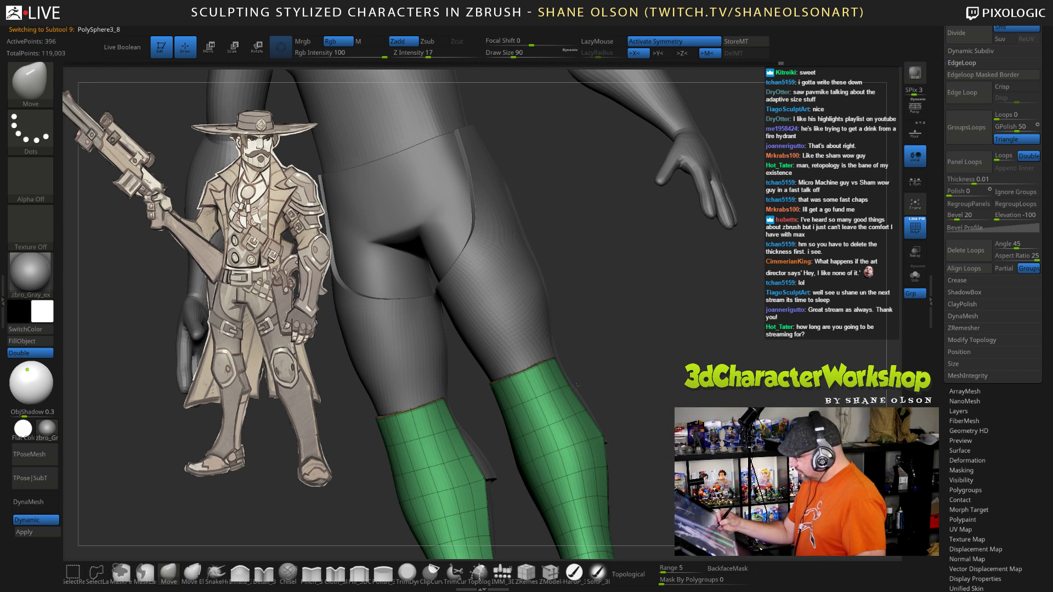
pyautogui.keyDown('shift'); pyautogui.moveTo(646, 415); pyautogui.dragTo(607, 383, button='right'); pyautogui.keyUp('shift')
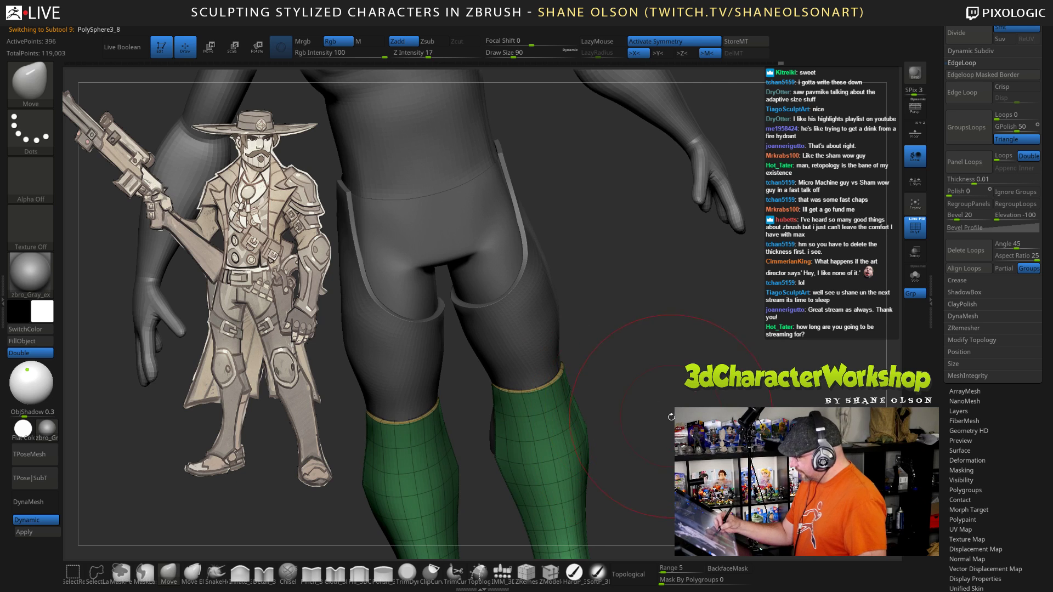
# Step: Turn off the polygroup wireframe, frame the whole figure from the front, and save the project
pyautogui.keyDown('ctrl'); pyautogui.moveTo(686, 421); pyautogui.dragTo(698, 358, button='right'); pyautogui.keyUp('ctrl')
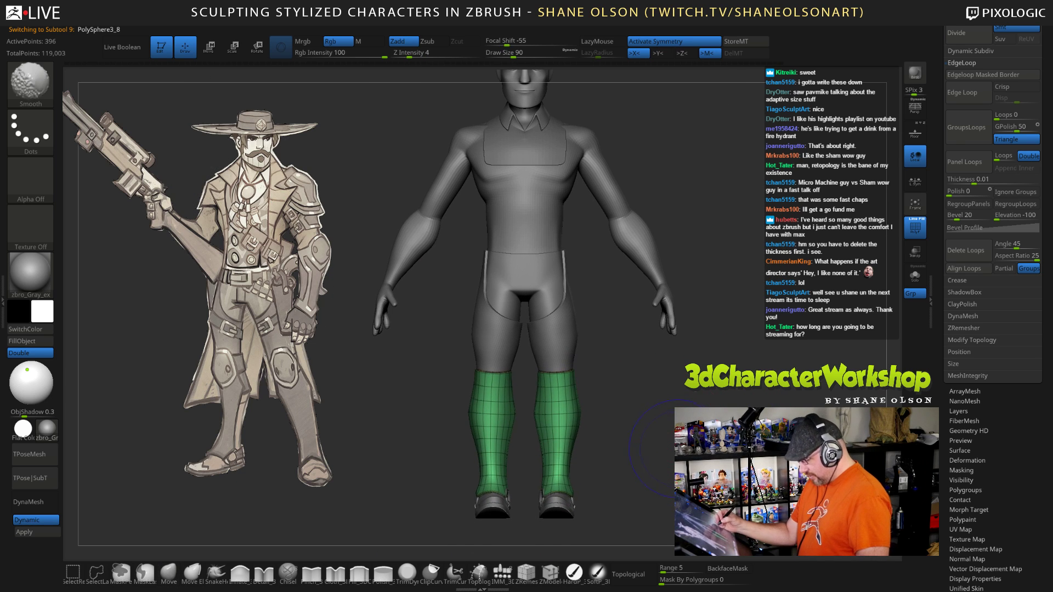
pyautogui.hotkey('shift', 'f')
pyautogui.keyDown('ctrl'); pyautogui.moveTo(690, 461); pyautogui.dragTo(695, 458, button='right'); pyautogui.keyUp('ctrl')
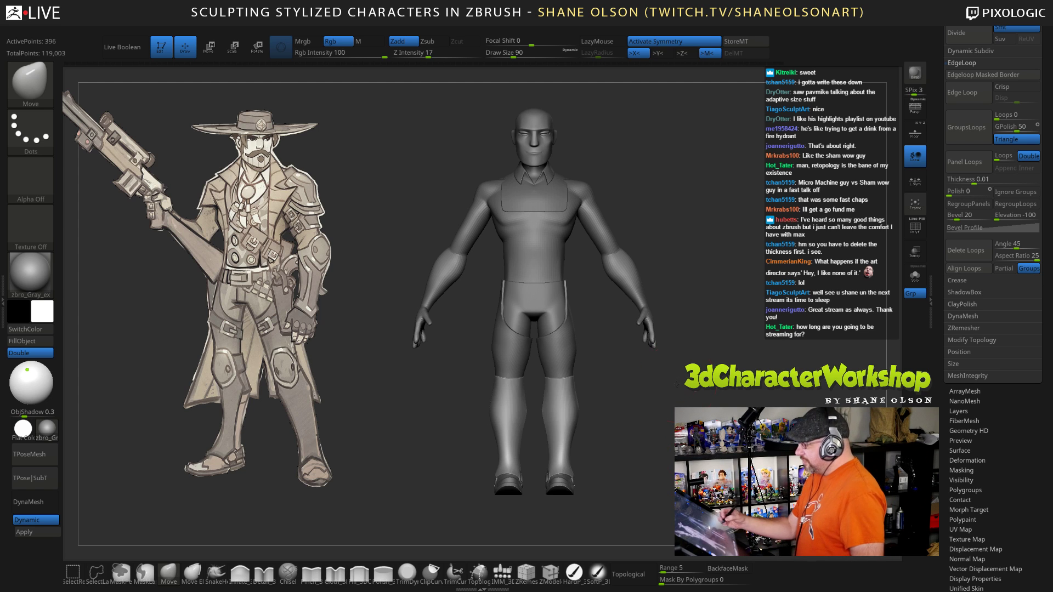
pyautogui.moveTo(676, 380); pyautogui.dragTo(666, 382, button='right')
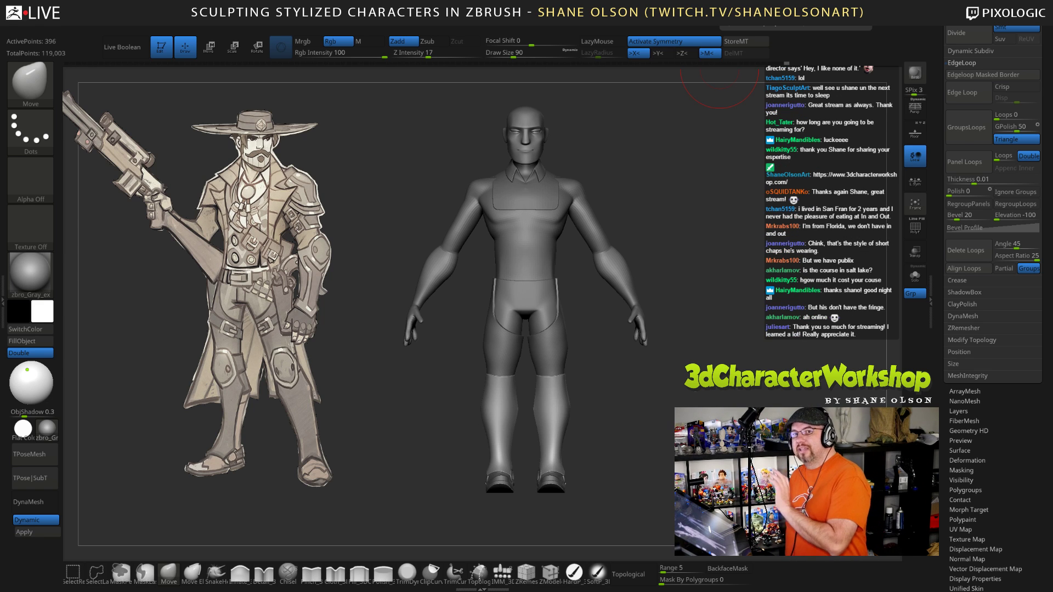
pyautogui.hotkey('ctrl', 's')
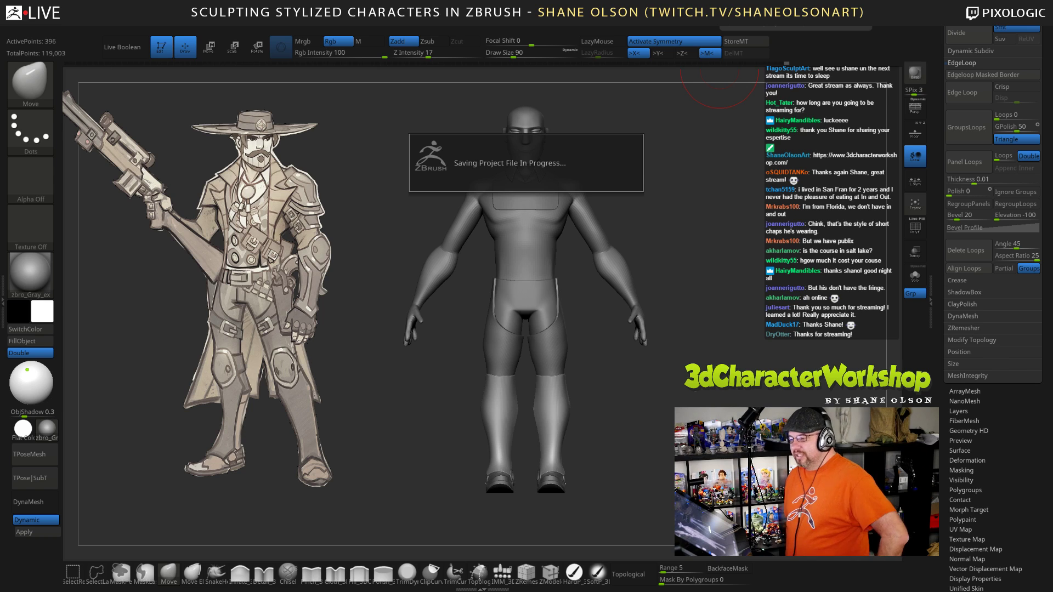